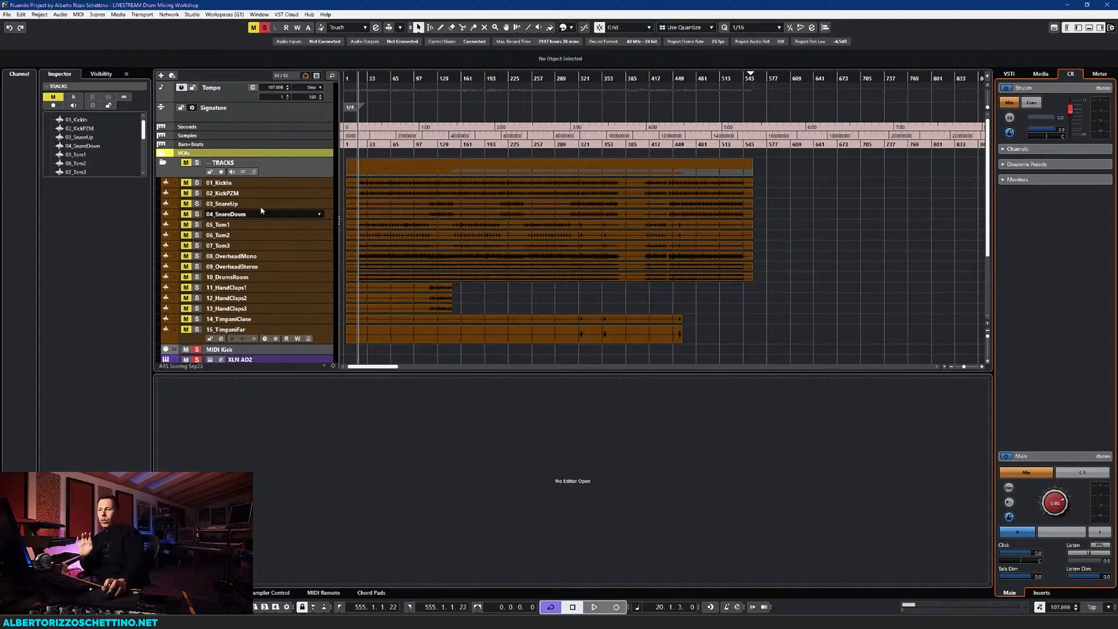
Select the 02_KickPZM track, show the mixer below the project, open the full MixConsole window and display its Control Room section
{"action": "left_click", "coordinate": [260, 192]}
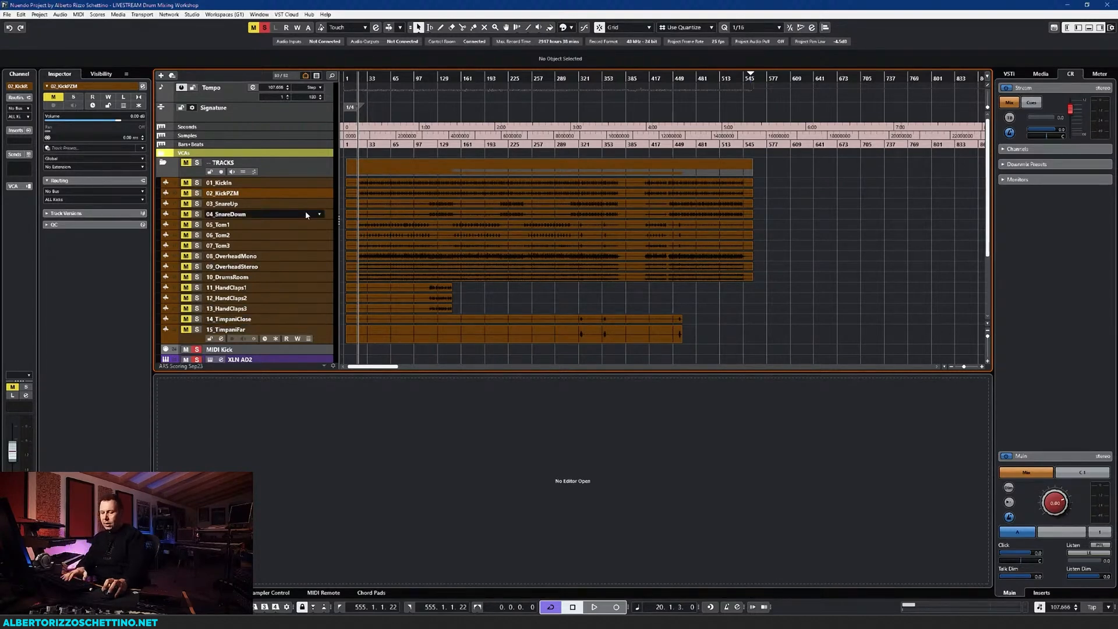
{"action": "key", "text": "alt+F3"}
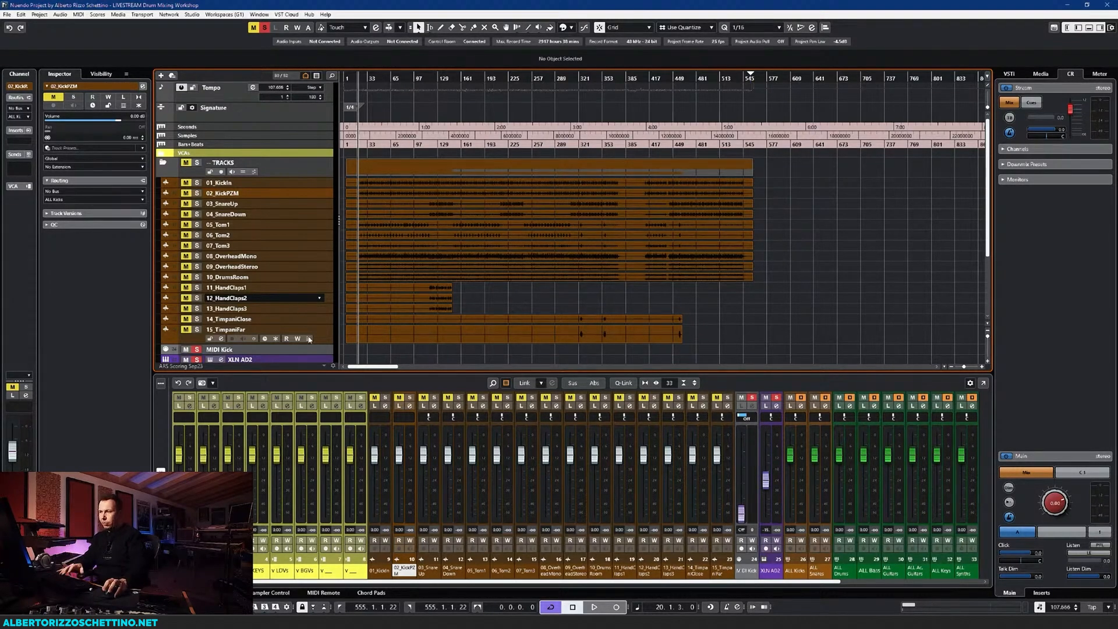
{"action": "key", "text": "F3"}
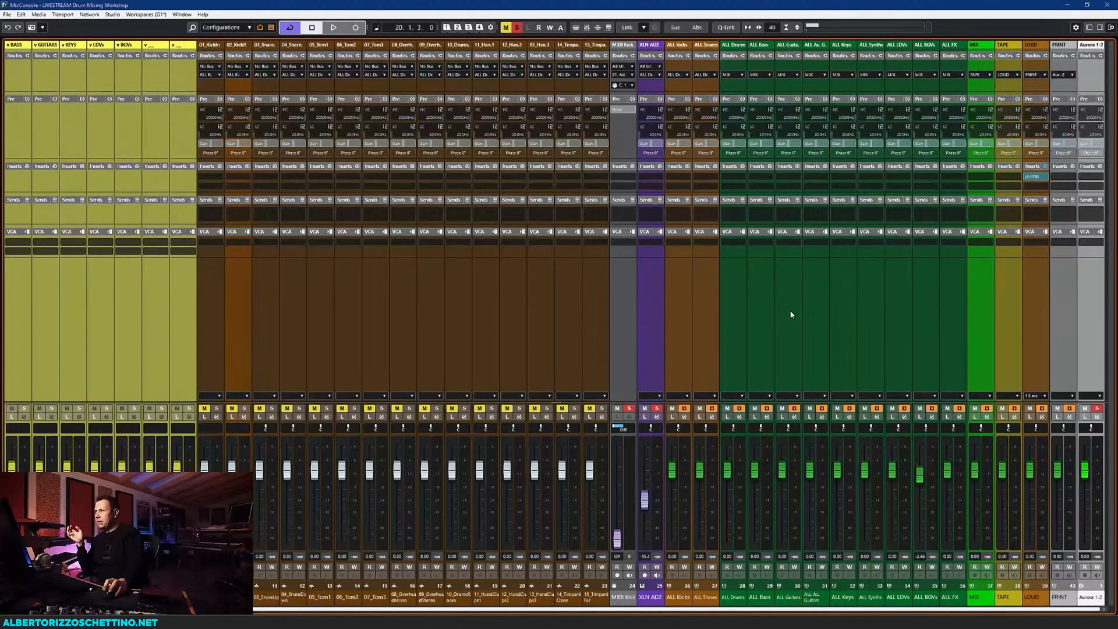
{"action": "left_click", "coordinate": [1099, 27]}
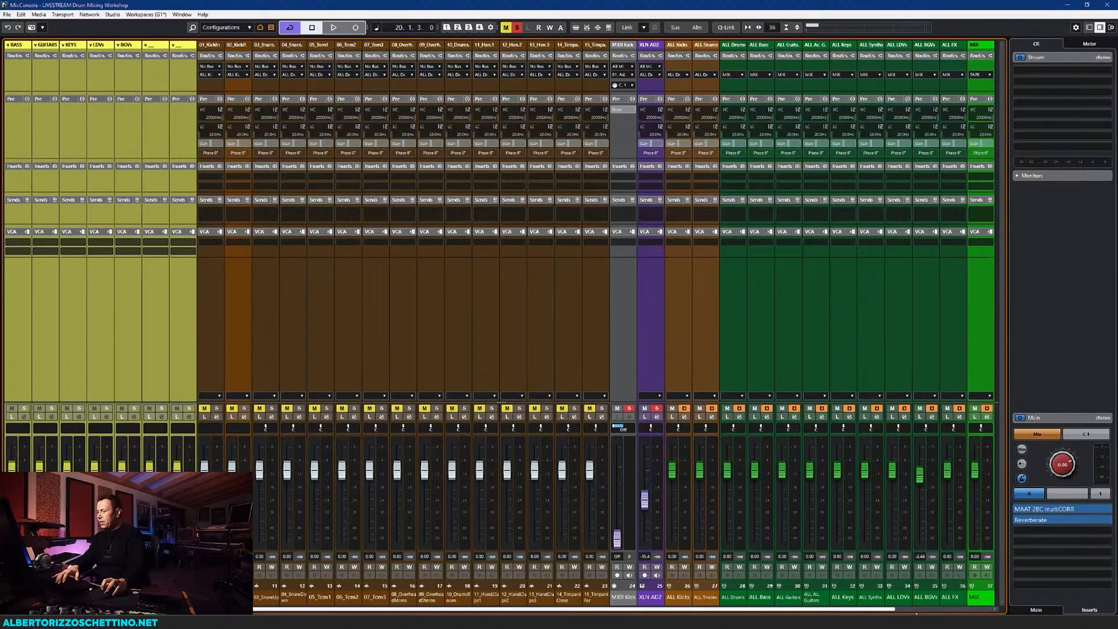
Highlight the PRINT, LOUD, TAPE and MIX channels in turn to examine the mix bus chain before the output
{"action": "left_click_drag", "start_coordinate": [826, 610], "coordinate": [922, 611]}
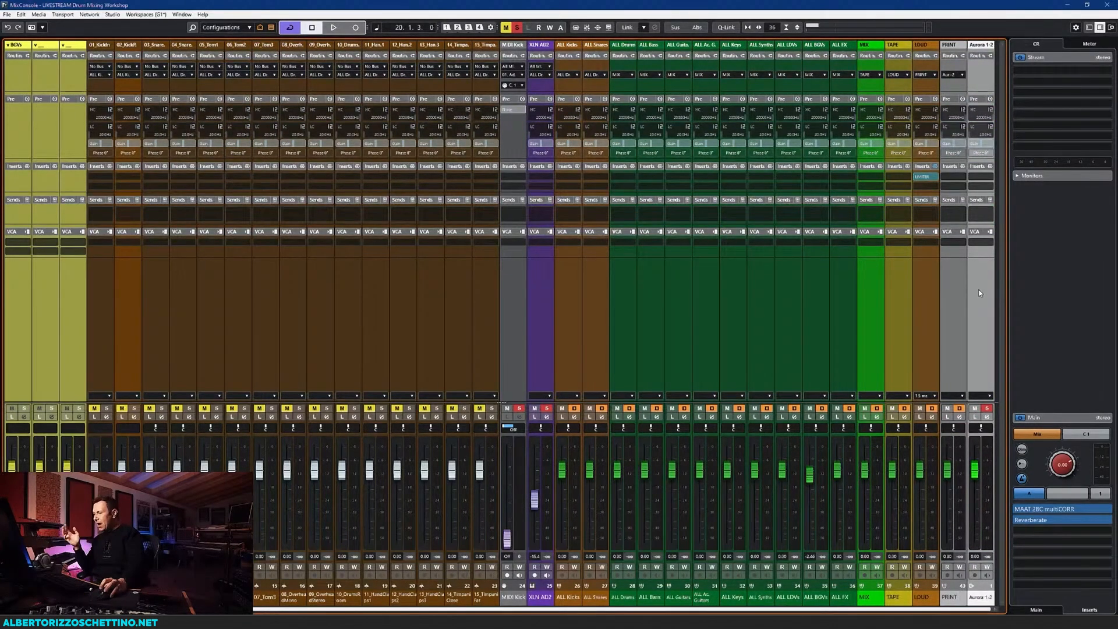
{"action": "left_click", "coordinate": [947, 300]}
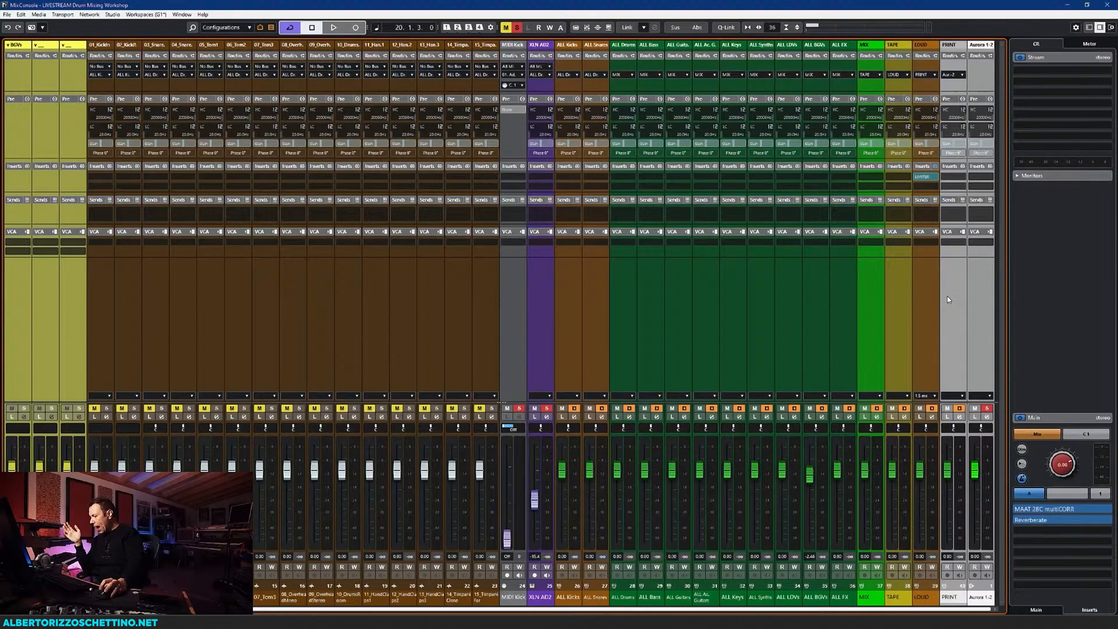
{"action": "left_click", "coordinate": [921, 294]}
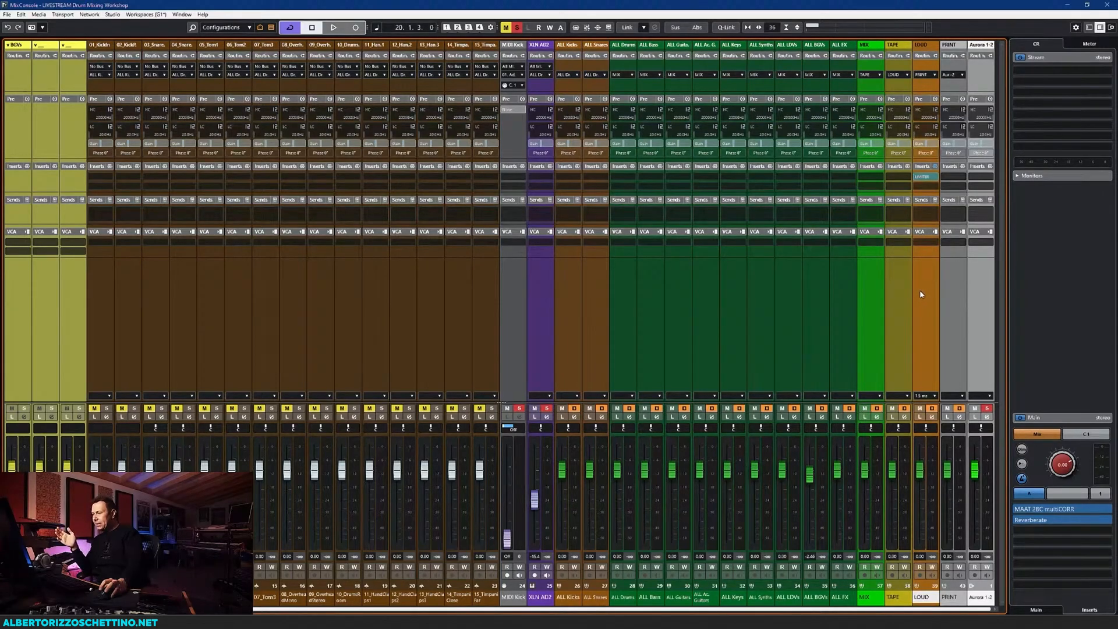
{"action": "left_click", "coordinate": [904, 295]}
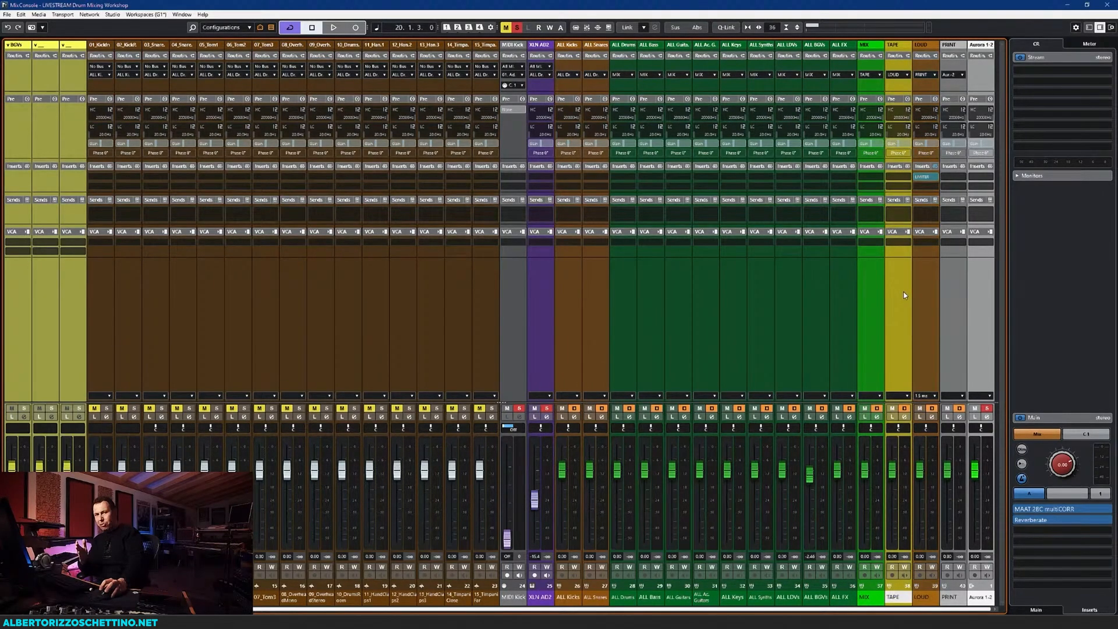
{"action": "left_click", "coordinate": [868, 297]}
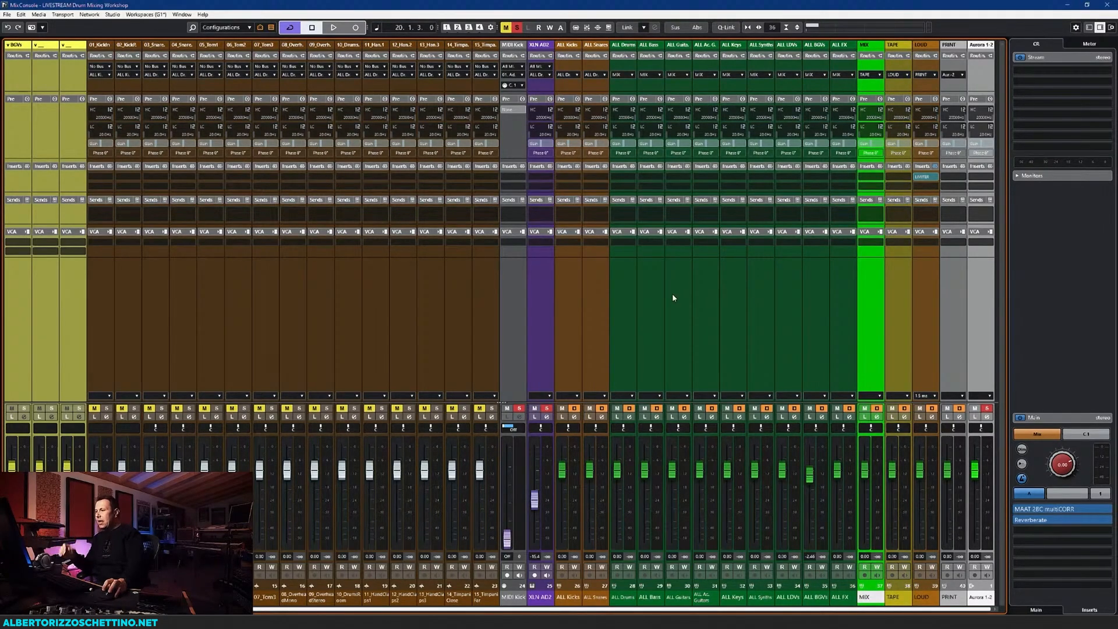
Highlight the instrument group channels from ALL Drums to ALL FX to review the subgroups feeding the mix bus
{"action": "left_click", "coordinate": [627, 274]}
{"action": "left_click", "coordinate": [848, 274], "text": "shift"}
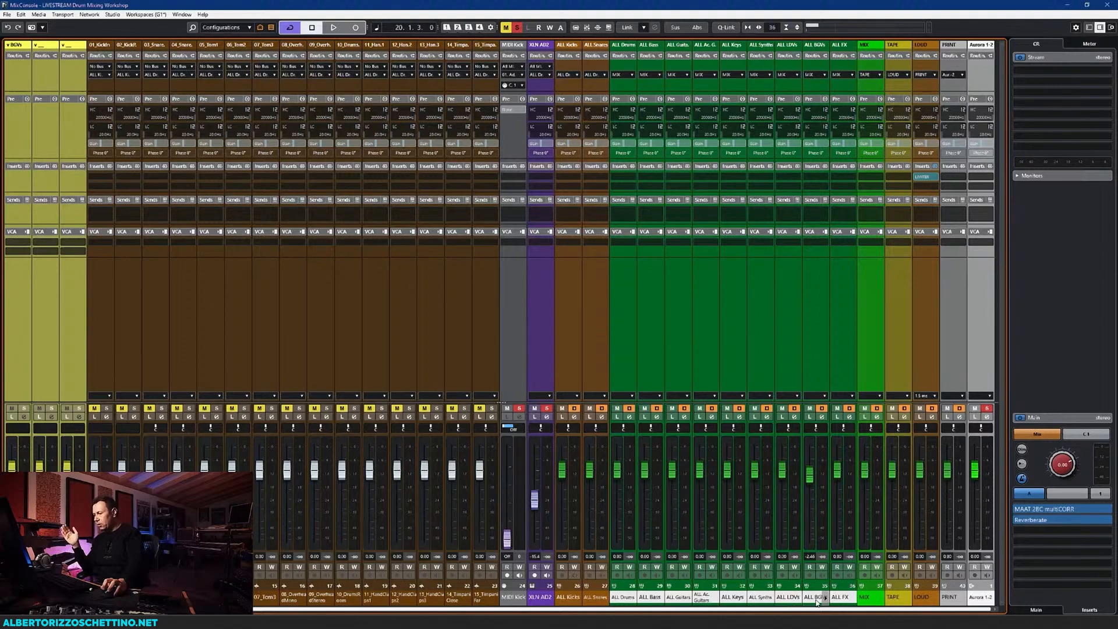
{"action": "left_click", "coordinate": [840, 314]}
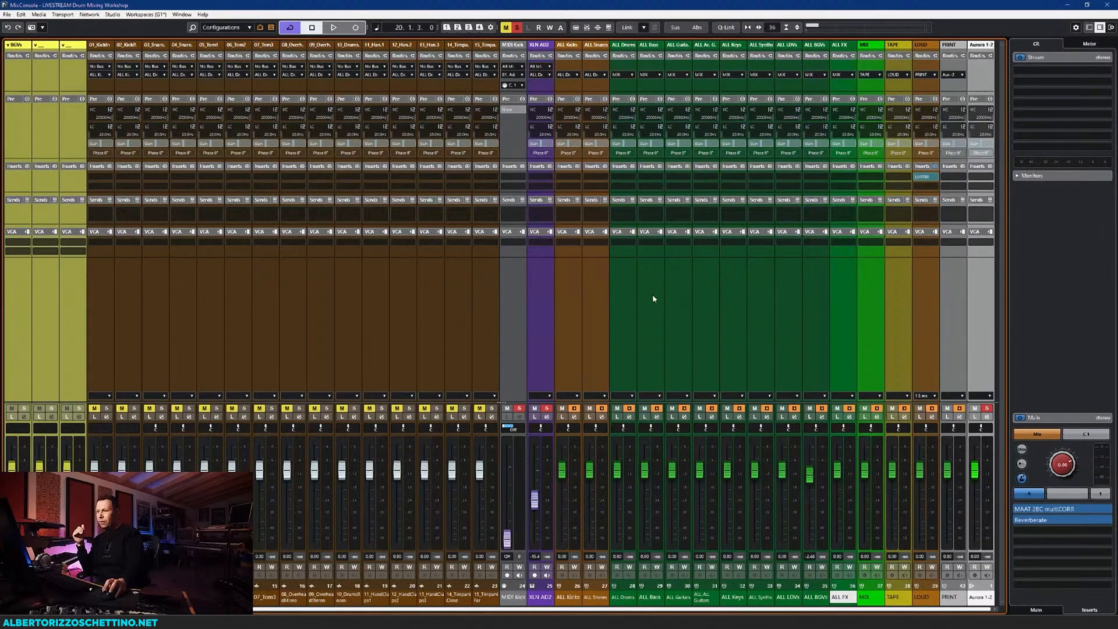
{"action": "left_click", "coordinate": [624, 301]}
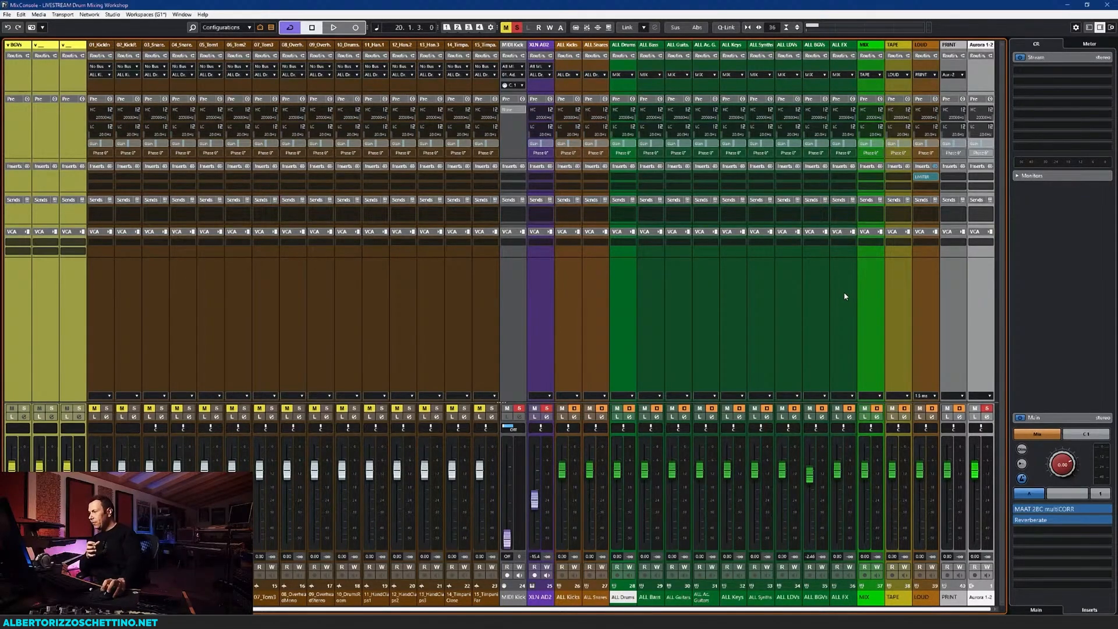
Trace the signal path forward through the MIX, TAPE, LOUD and PRINT channels
{"action": "left_click", "coordinate": [865, 286]}
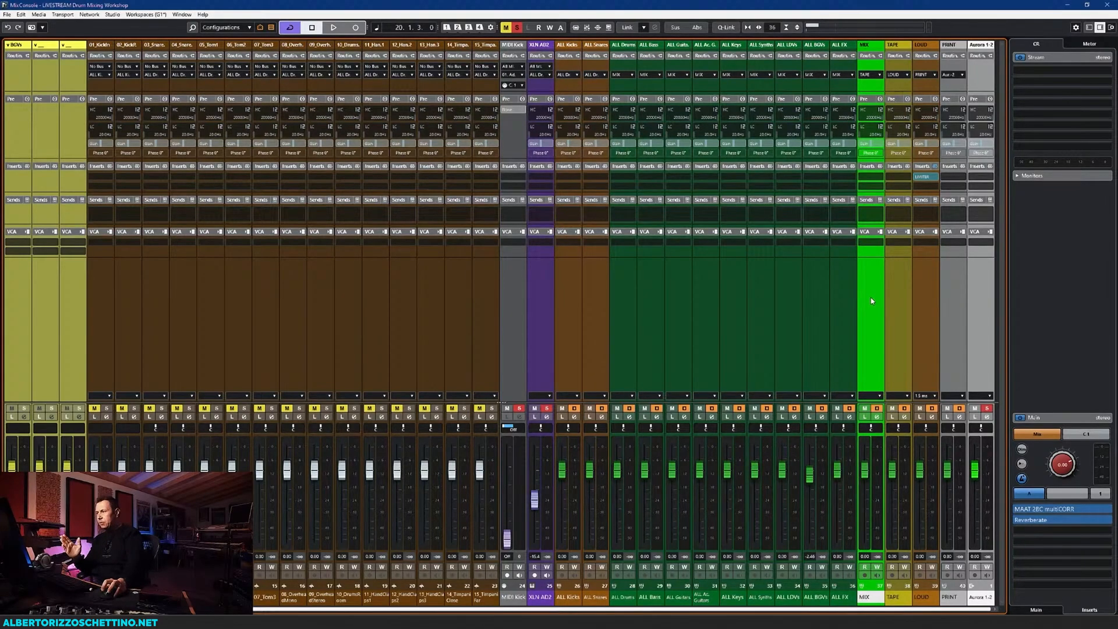
{"action": "left_click", "coordinate": [896, 290]}
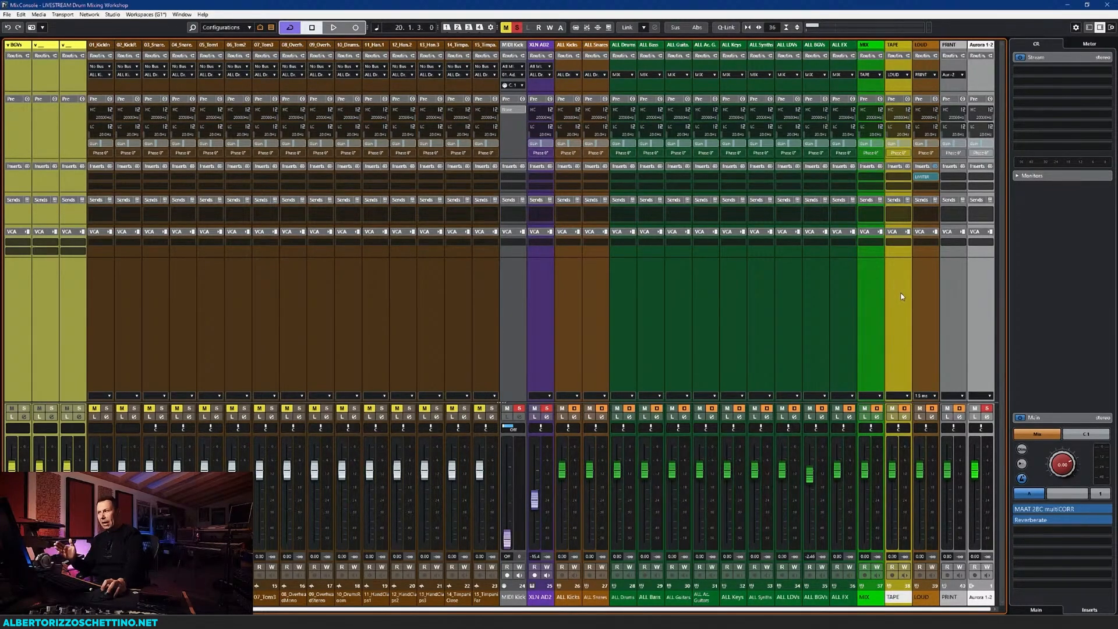
{"action": "left_click", "coordinate": [922, 292]}
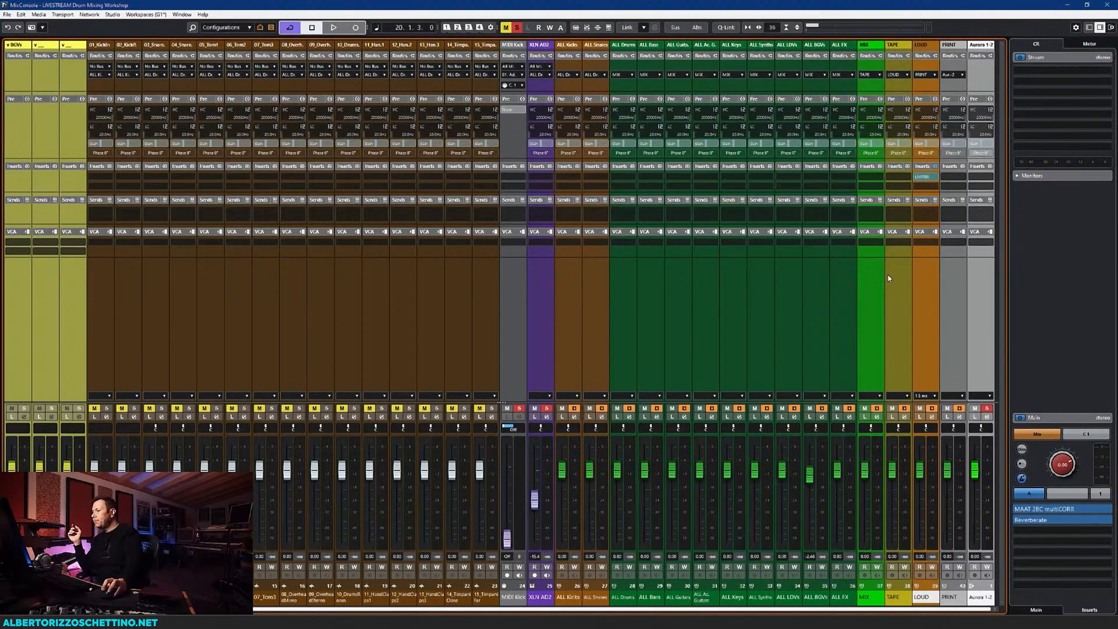
{"action": "left_click", "coordinate": [955, 275]}
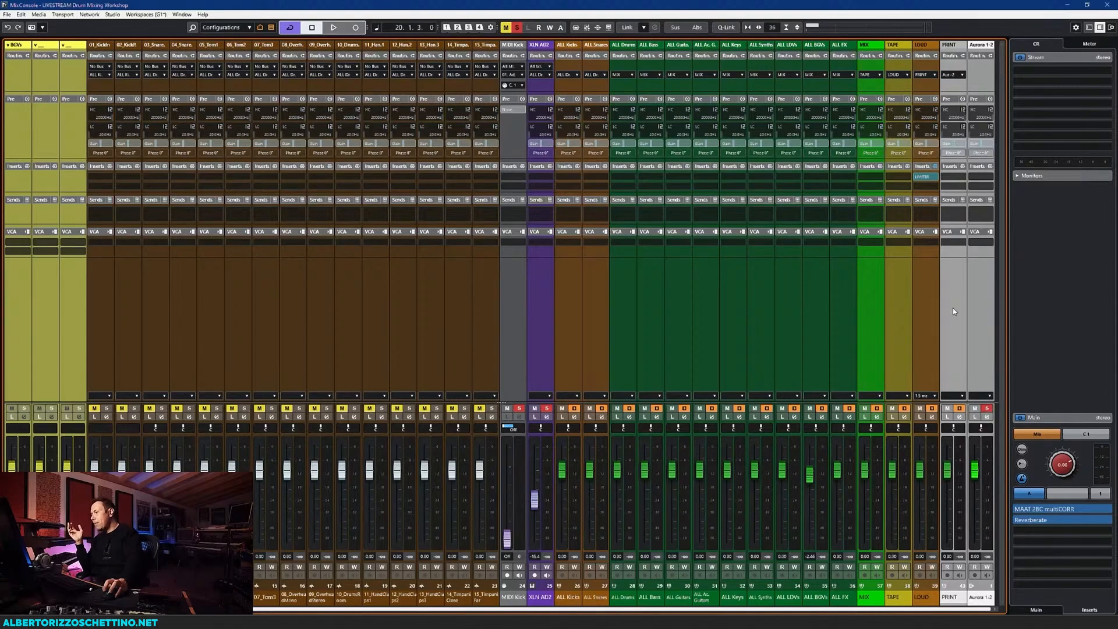
Select the Aurora 1-2 output channel and set it to solo defeat
{"action": "left_click", "coordinate": [983, 294]}
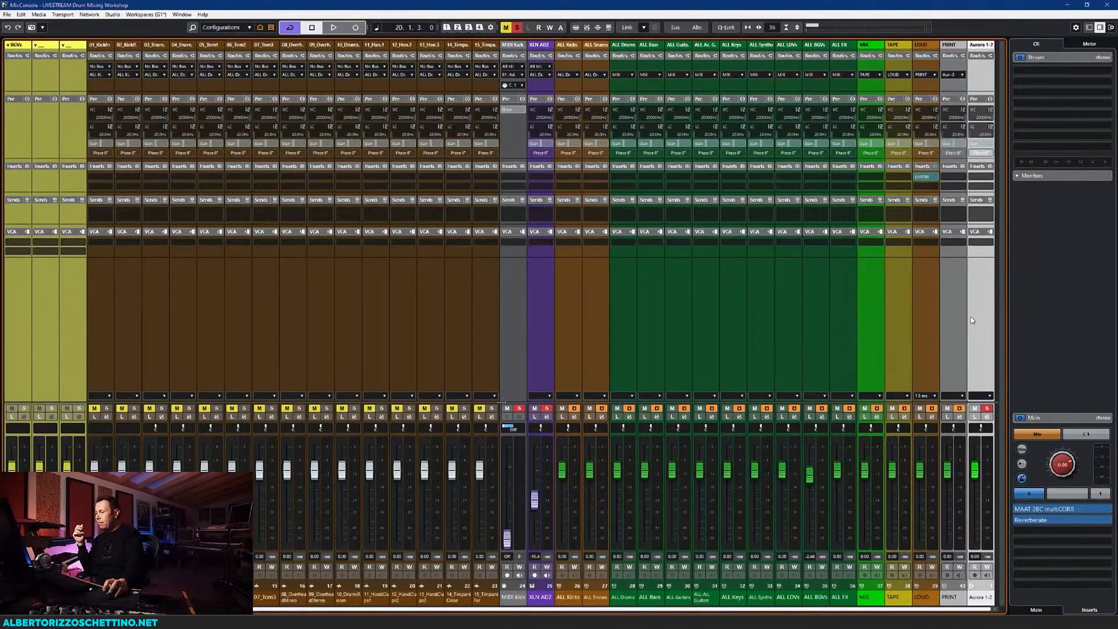
{"action": "left_click", "coordinate": [987, 409]}
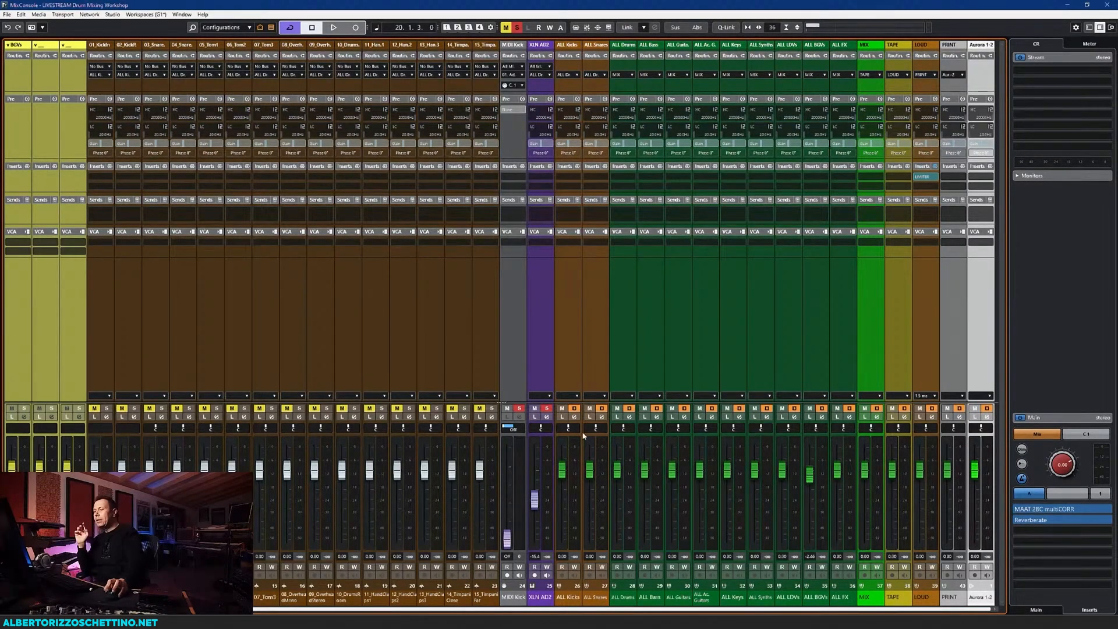
Highlight the ALL Kicks and ALL Snares group channels to review the drum subgroups
{"action": "left_click", "coordinate": [625, 332]}
{"action": "left_click", "coordinate": [573, 332]}
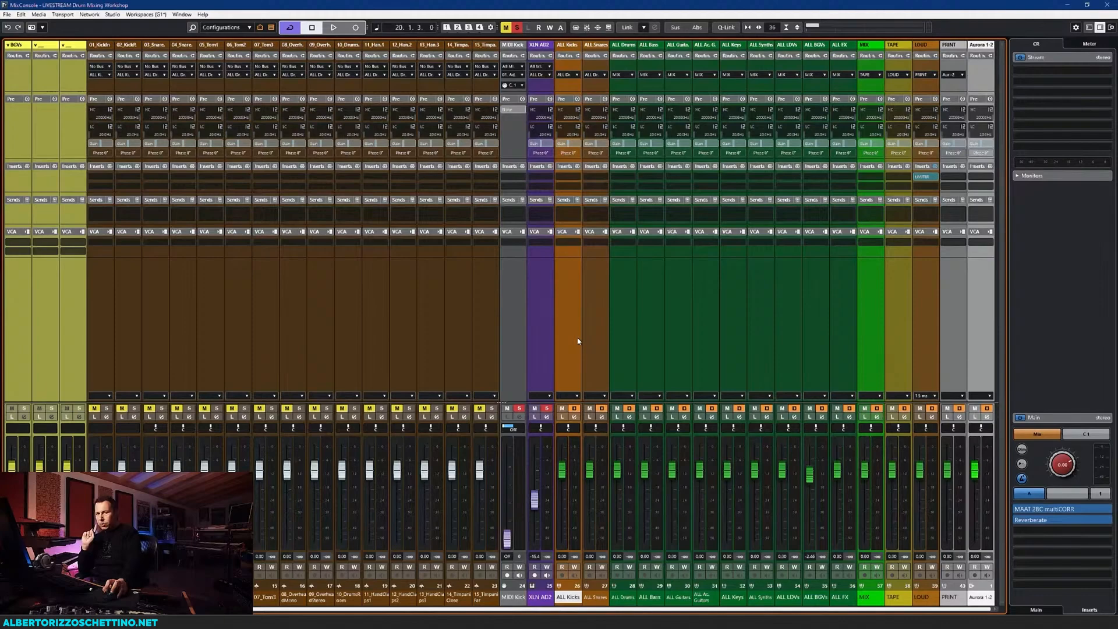
{"action": "left_click", "coordinate": [592, 310]}
{"action": "left_click", "coordinate": [576, 303]}
{"action": "left_click", "coordinate": [594, 302]}
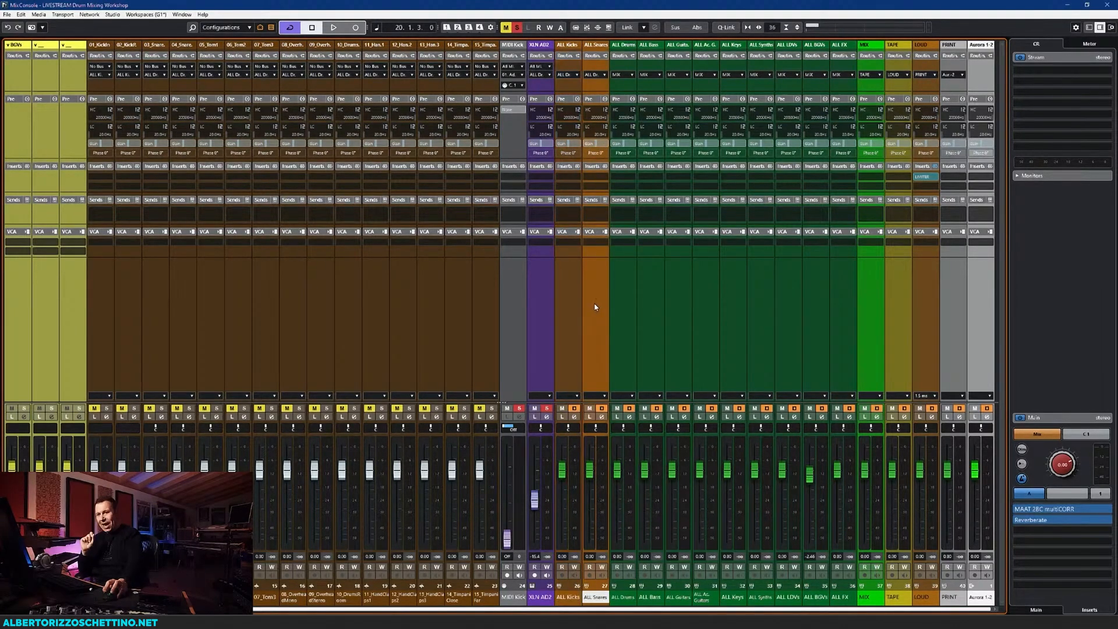
{"action": "left_click", "coordinate": [578, 300]}
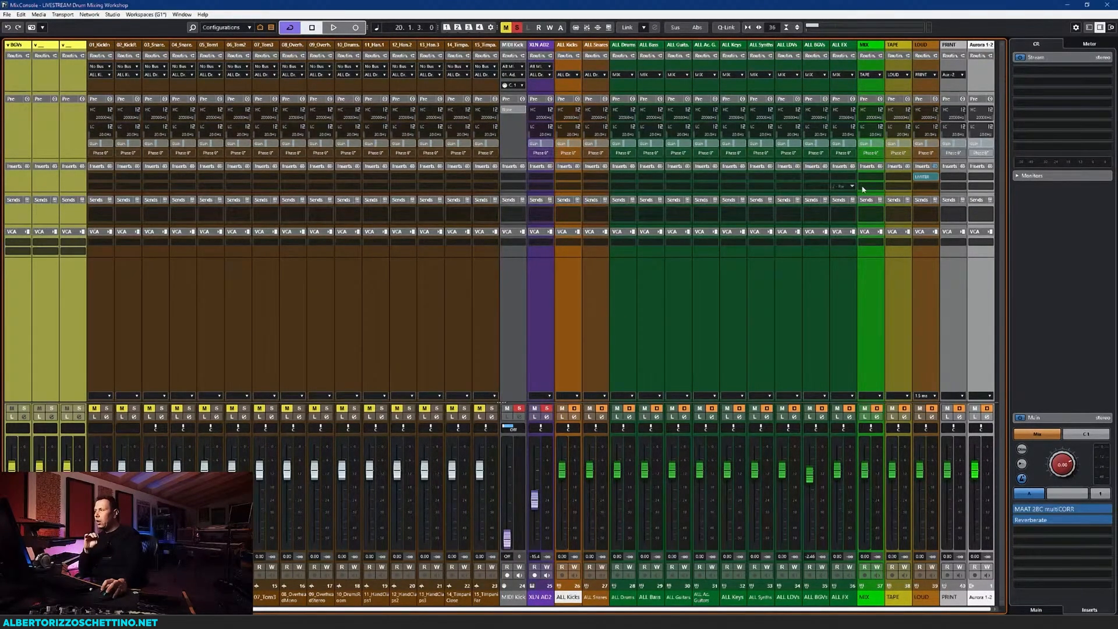
Hide the mixer's Control Room section, and highlight the ALL Kicks, ALL Snares and ALL Drums groups
{"action": "left_click", "coordinate": [1099, 28]}
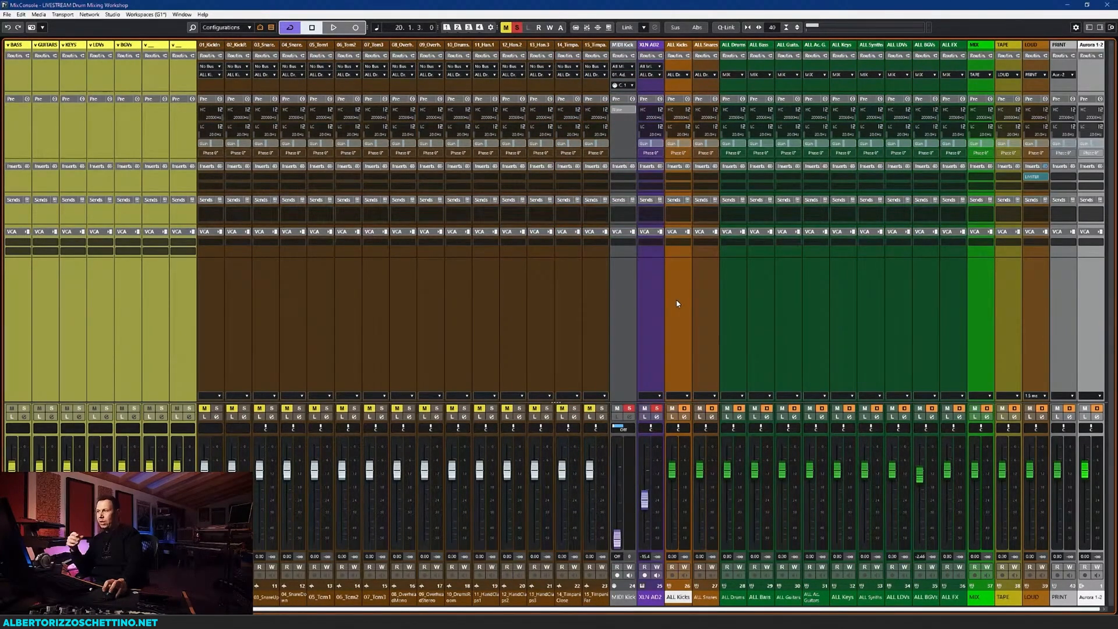
{"action": "left_click", "coordinate": [703, 289]}
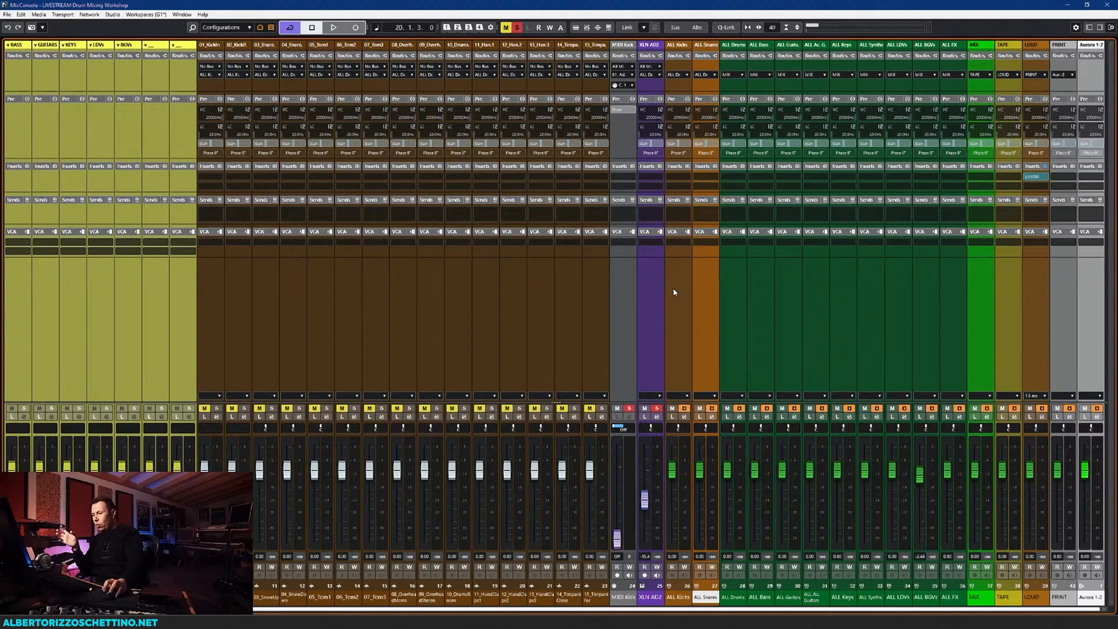
{"action": "left_click", "coordinate": [673, 292]}
{"action": "left_click", "coordinate": [706, 282]}
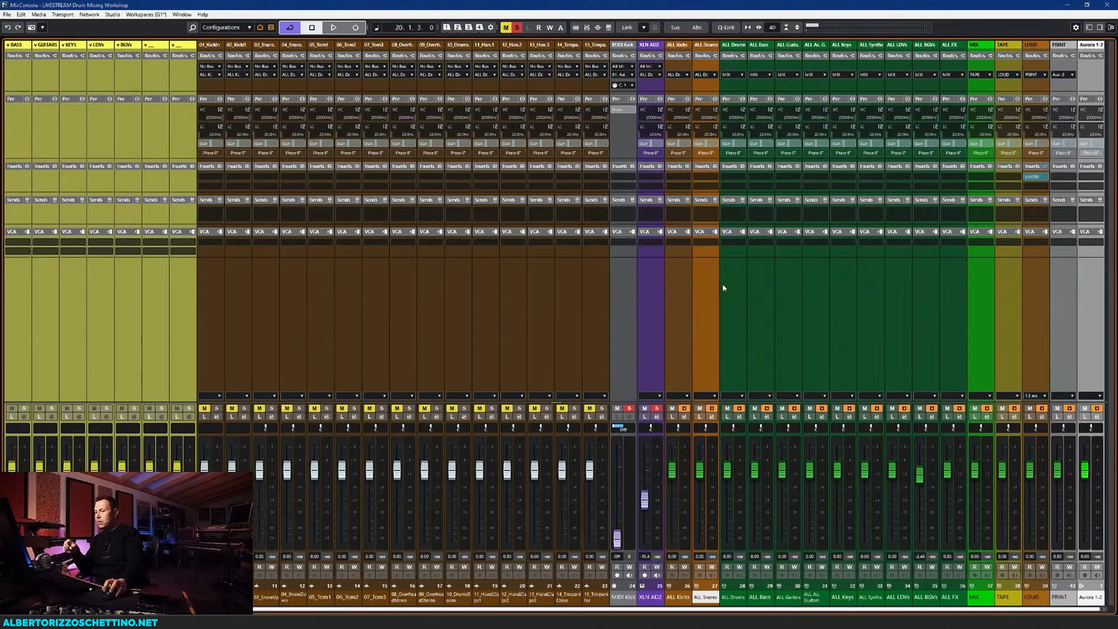
{"action": "left_click", "coordinate": [723, 287]}
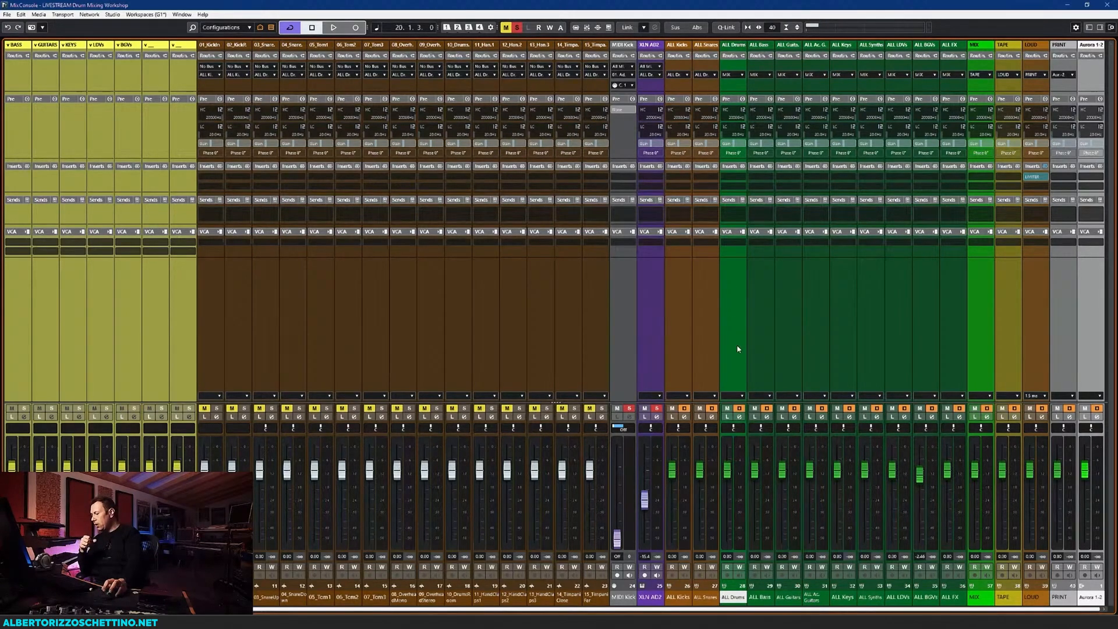
Highlight all recorded drum channels from 01_KickIn to 15_TimpaniFar, and check the output routing of the two kick channels
{"action": "left_click", "coordinate": [212, 309]}
{"action": "left_click", "coordinate": [599, 297], "text": "shift"}
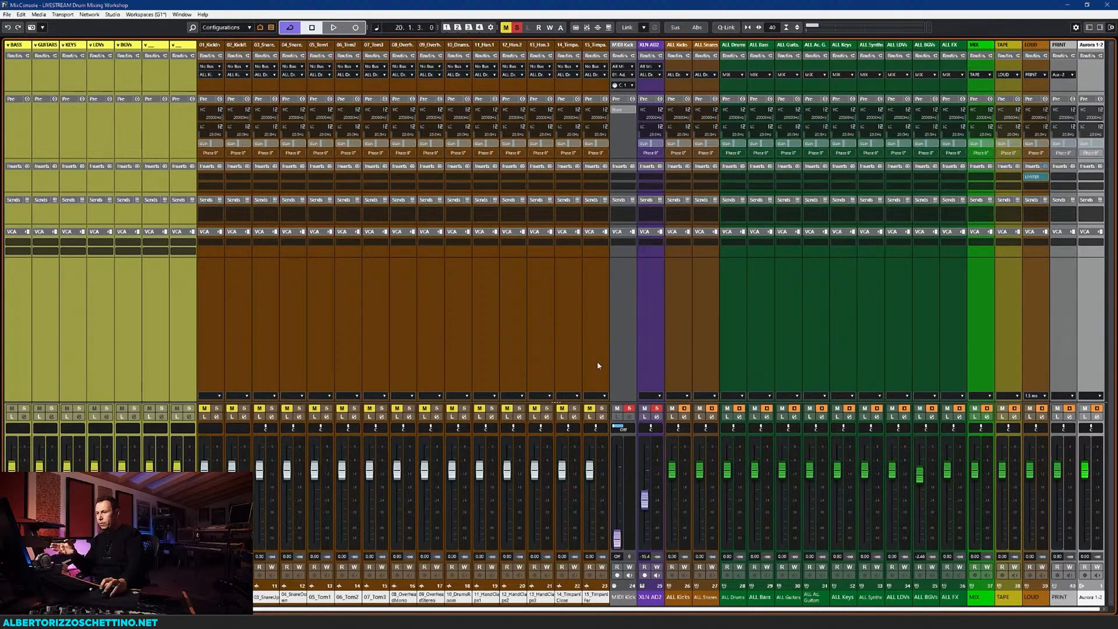
{"action": "left_click", "coordinate": [595, 323]}
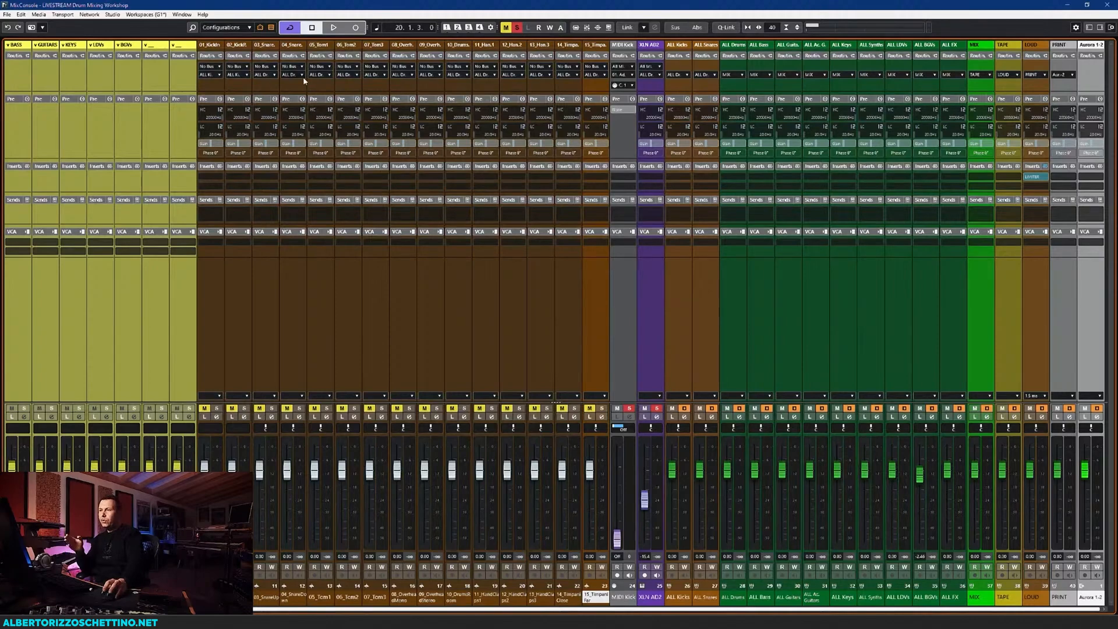
{"action": "left_click", "coordinate": [213, 276]}
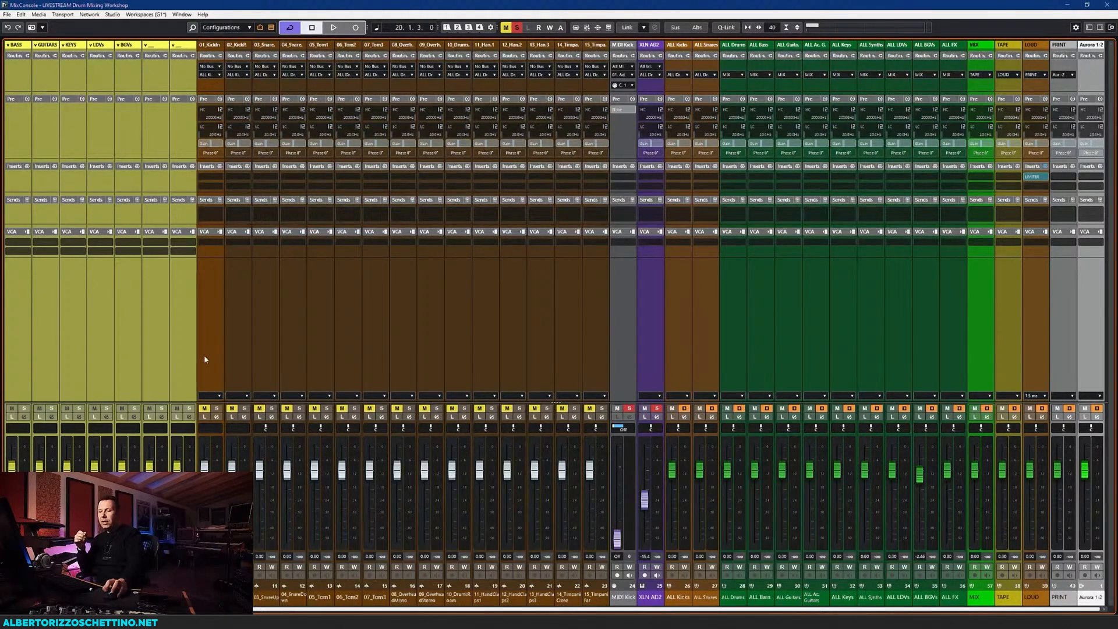
{"action": "left_click", "coordinate": [233, 332]}
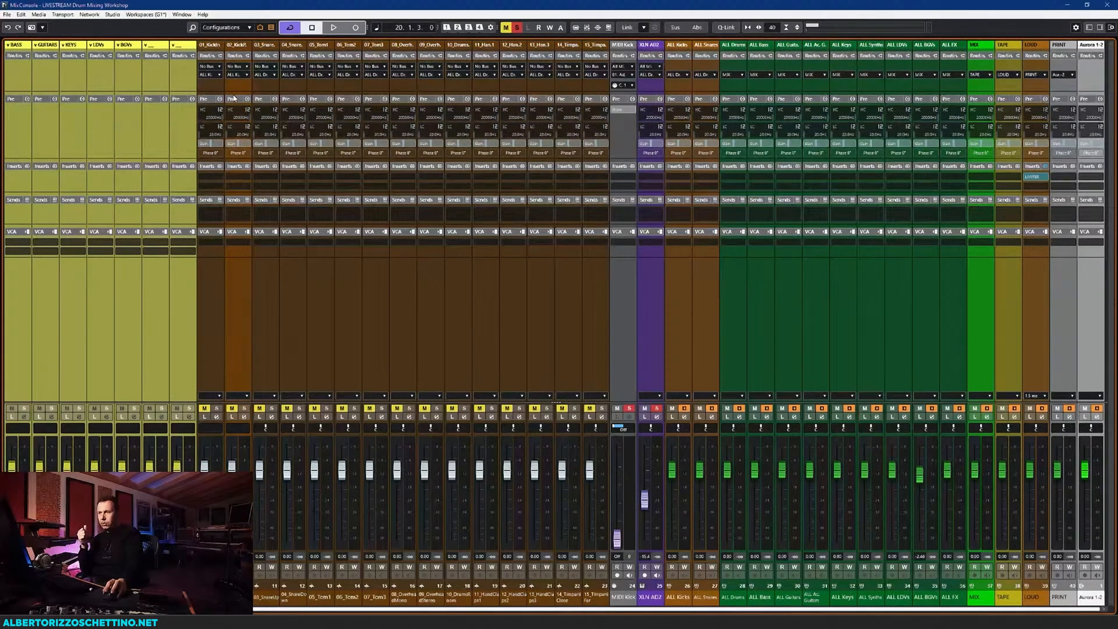
Route the 03_SnareUp and 04_SnareDown channels together to the ALL Snares group using Q-Link
{"action": "left_click", "coordinate": [265, 266]}
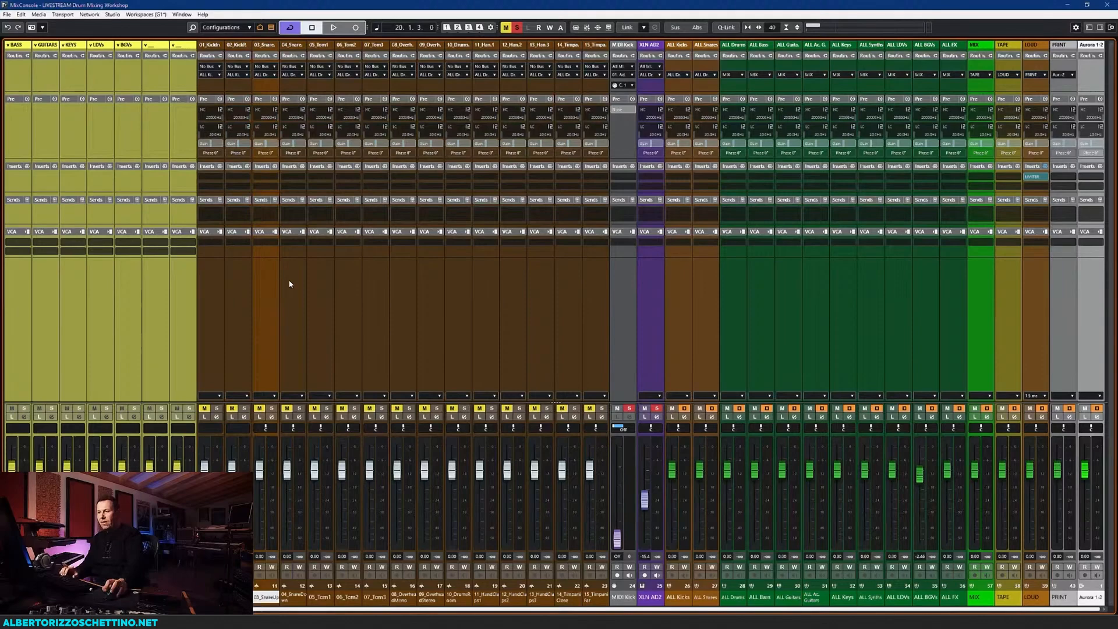
{"action": "left_click", "coordinate": [296, 279], "text": "ctrl"}
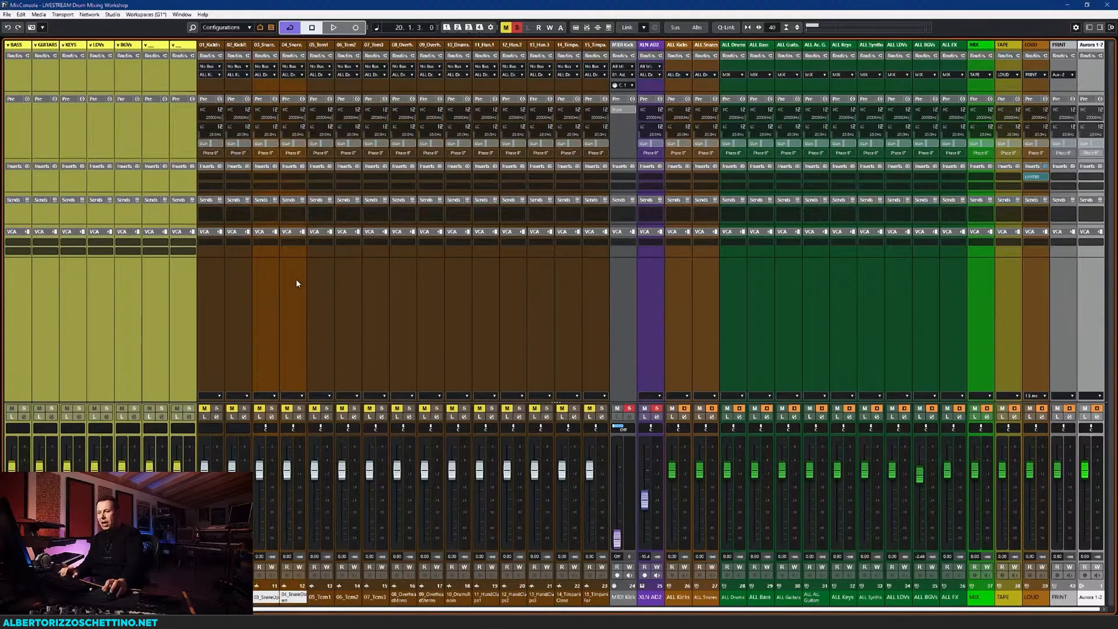
{"action": "left_click", "coordinate": [727, 28]}
{"action": "left_click", "coordinate": [301, 75]}
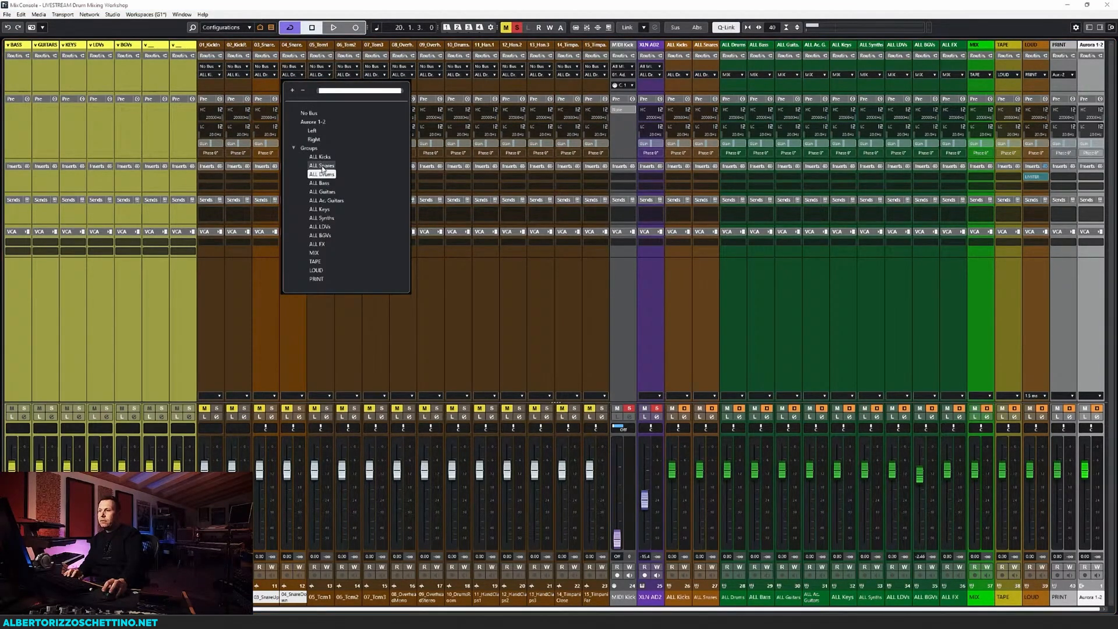
{"action": "left_click", "coordinate": [321, 166]}
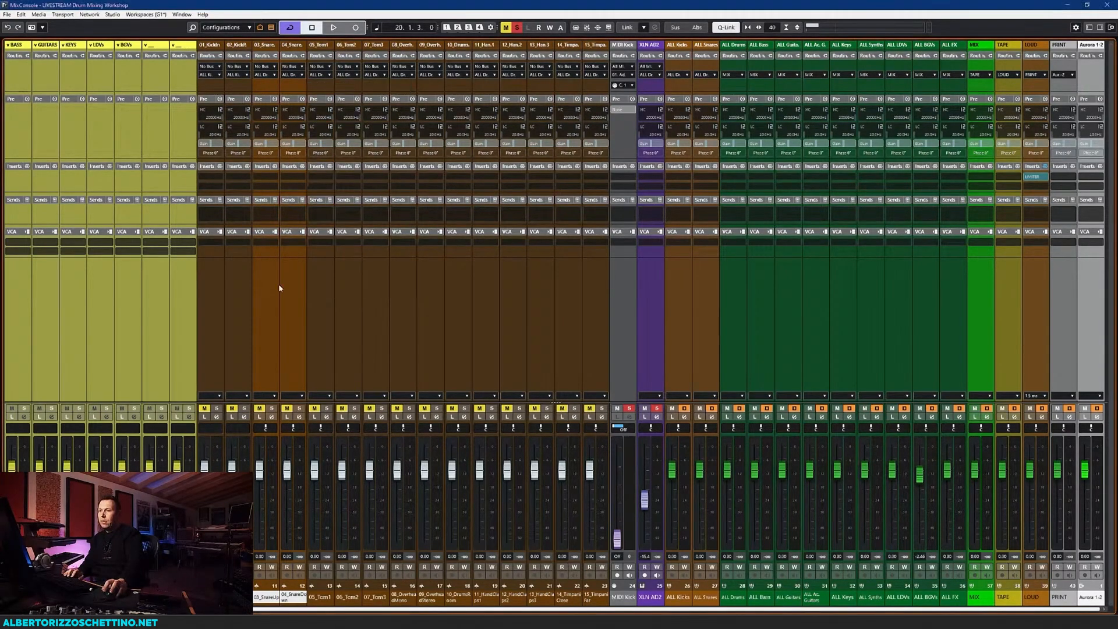
Select the 05_Tom1 channel and close the MixConsole window to return to the project
{"action": "left_click", "coordinate": [319, 316]}
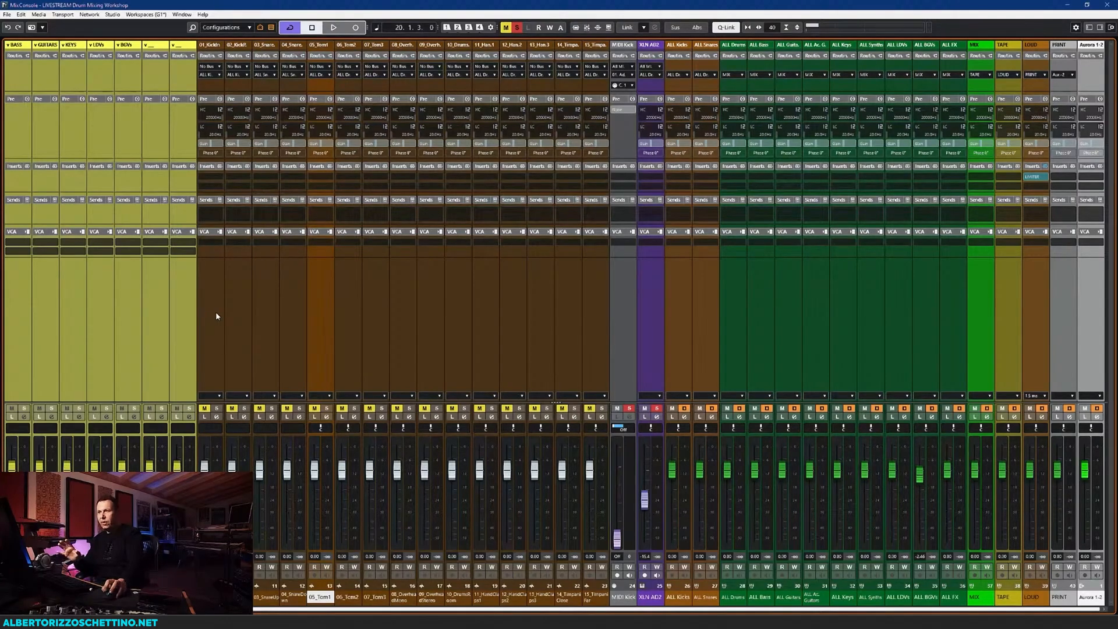
{"action": "key", "text": "F3"}
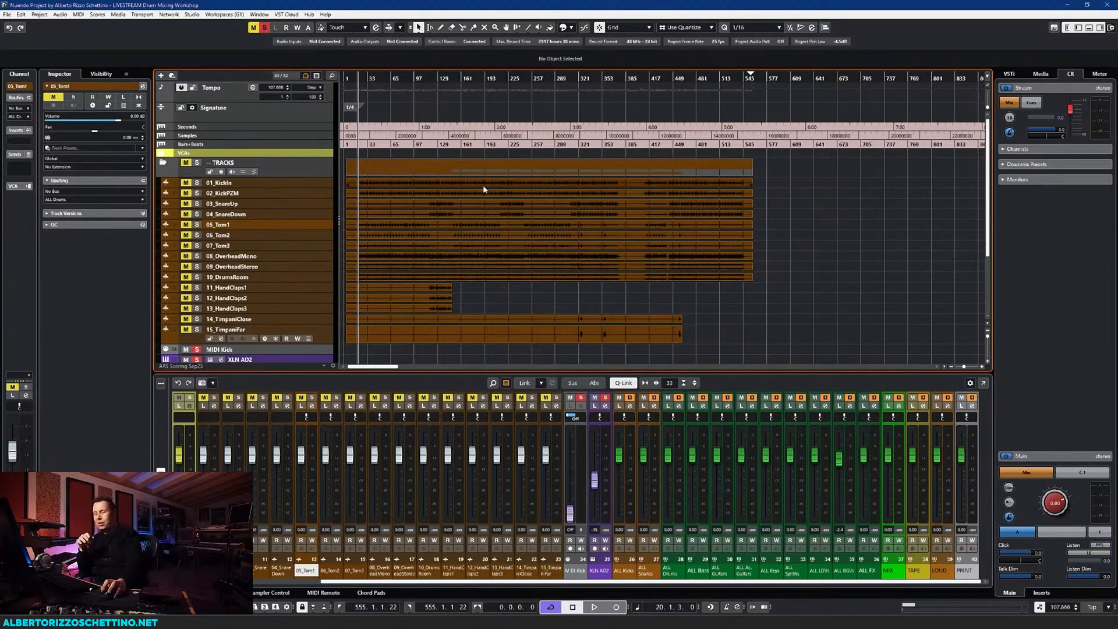
Select the 01_KickIn event and inspect the Tempo Detection panel for it, closing the panel without running the analysis
{"action": "left_click", "coordinate": [464, 184]}
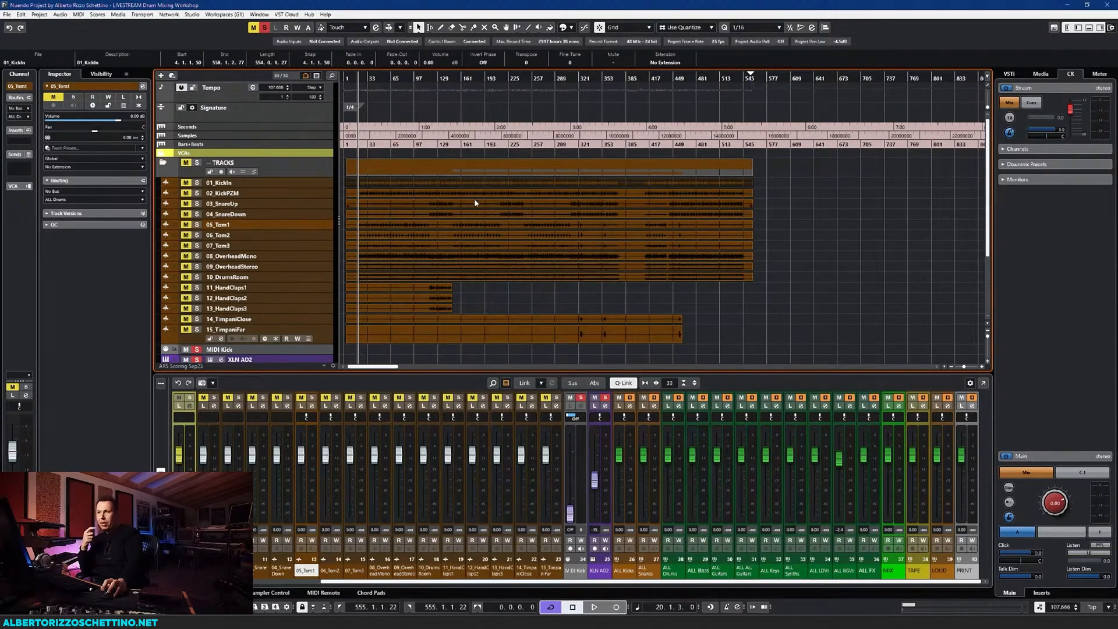
{"action": "left_click", "coordinate": [437, 198]}
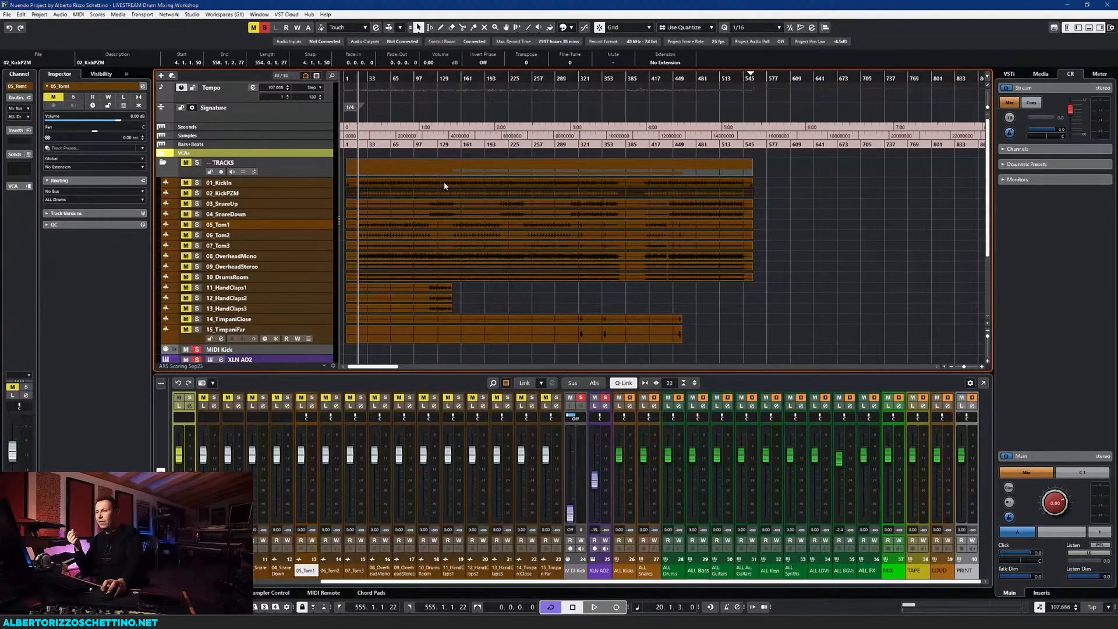
{"action": "left_click", "coordinate": [444, 186]}
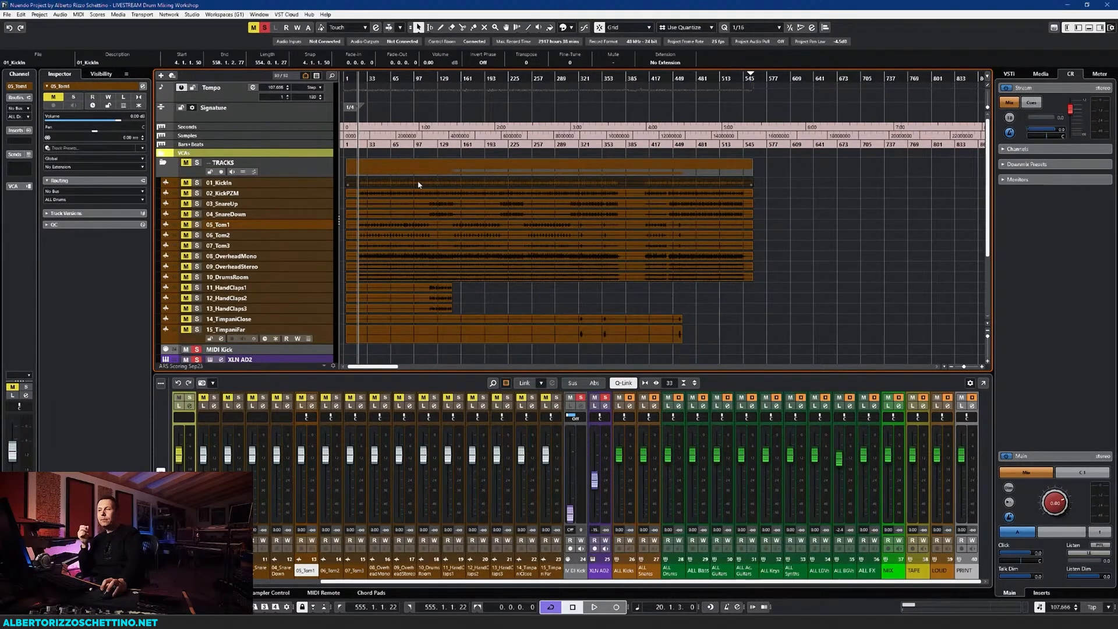
{"action": "left_click", "coordinate": [59, 15]}
{"action": "mouse_move", "coordinate": [40, 16]}
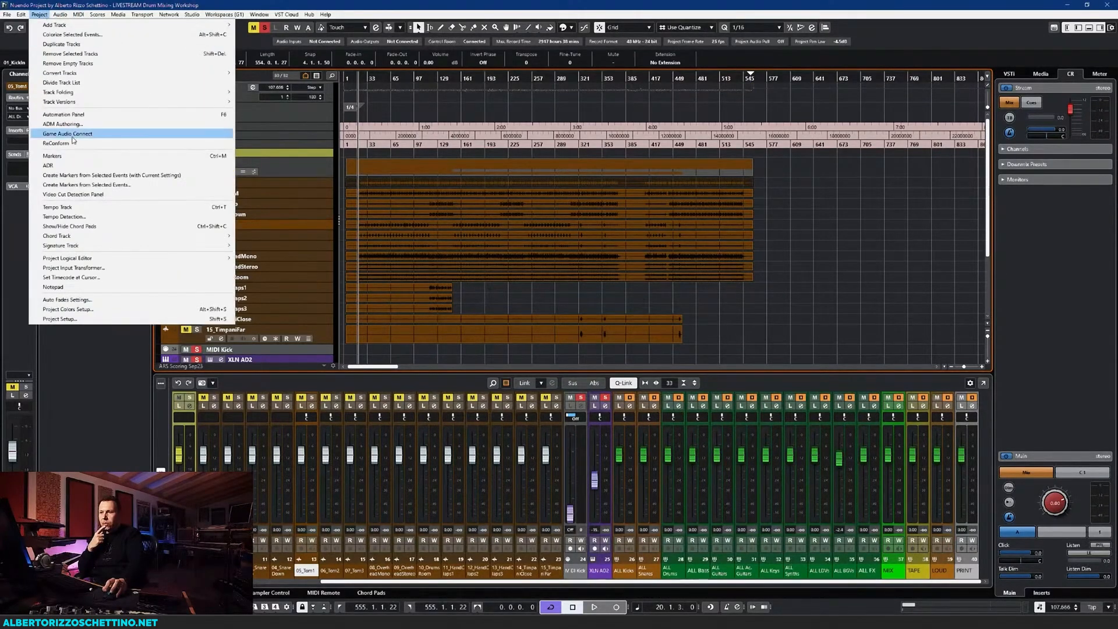
{"action": "left_click", "coordinate": [111, 218]}
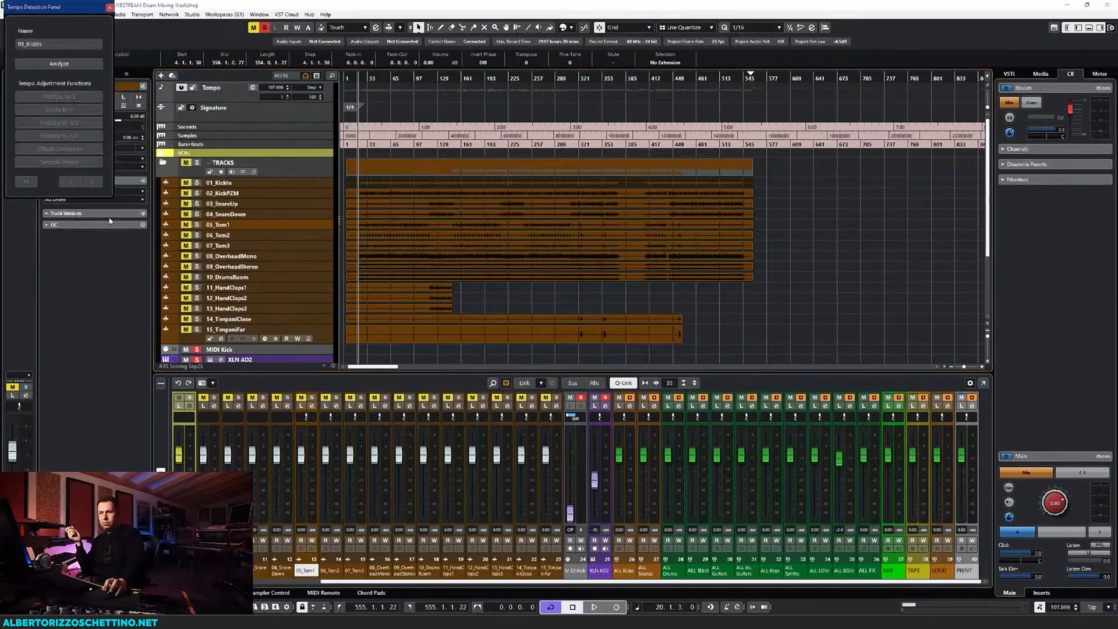
{"action": "left_click_drag", "start_coordinate": [64, 7], "coordinate": [100, 71]}
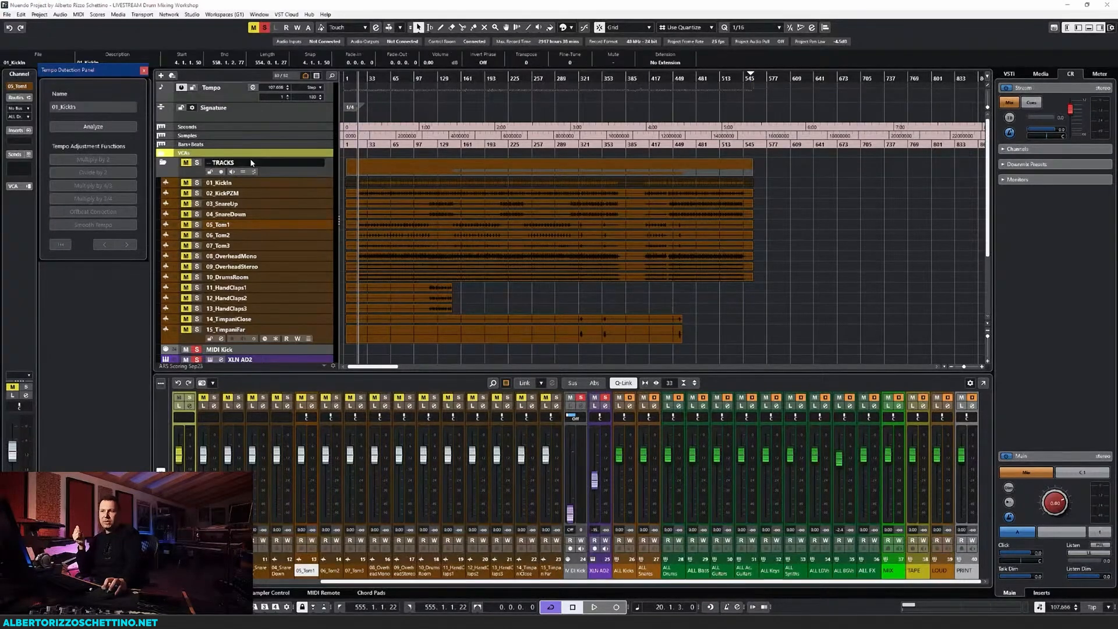
{"action": "left_click", "coordinate": [144, 70]}
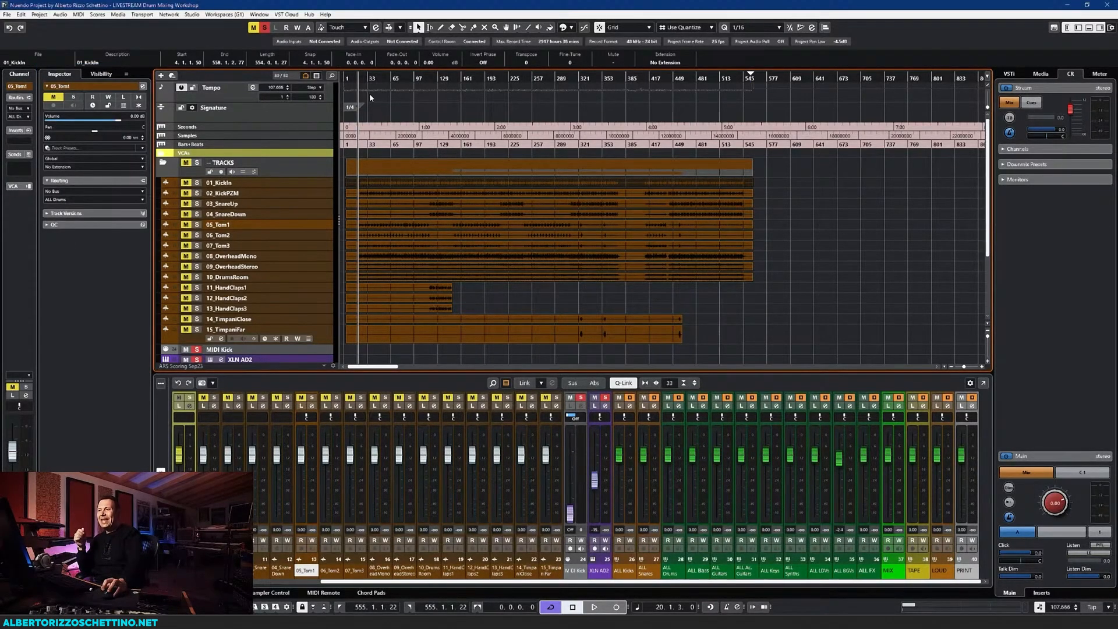
Enlarge the Tempo track, select the 01_KickIn track, and check the tempo at several playhead positions along the song
{"action": "left_click_drag", "start_coordinate": [328, 101], "coordinate": [325, 115]}
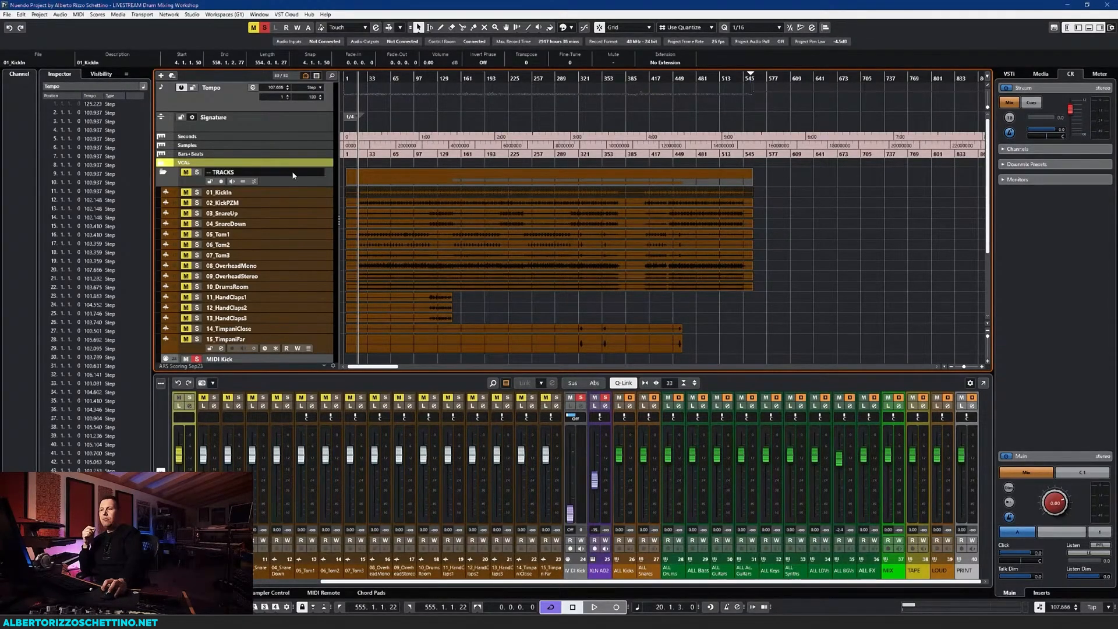
{"action": "left_click", "coordinate": [256, 188]}
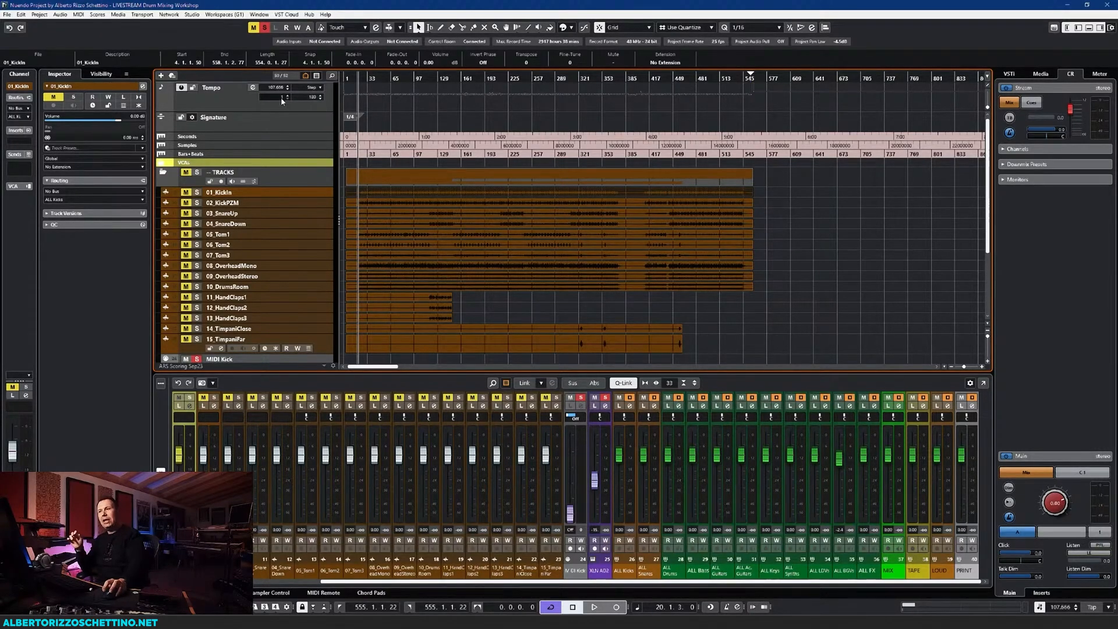
{"action": "left_click", "coordinate": [387, 78]}
{"action": "left_click_drag", "start_coordinate": [412, 78], "coordinate": [494, 78]}
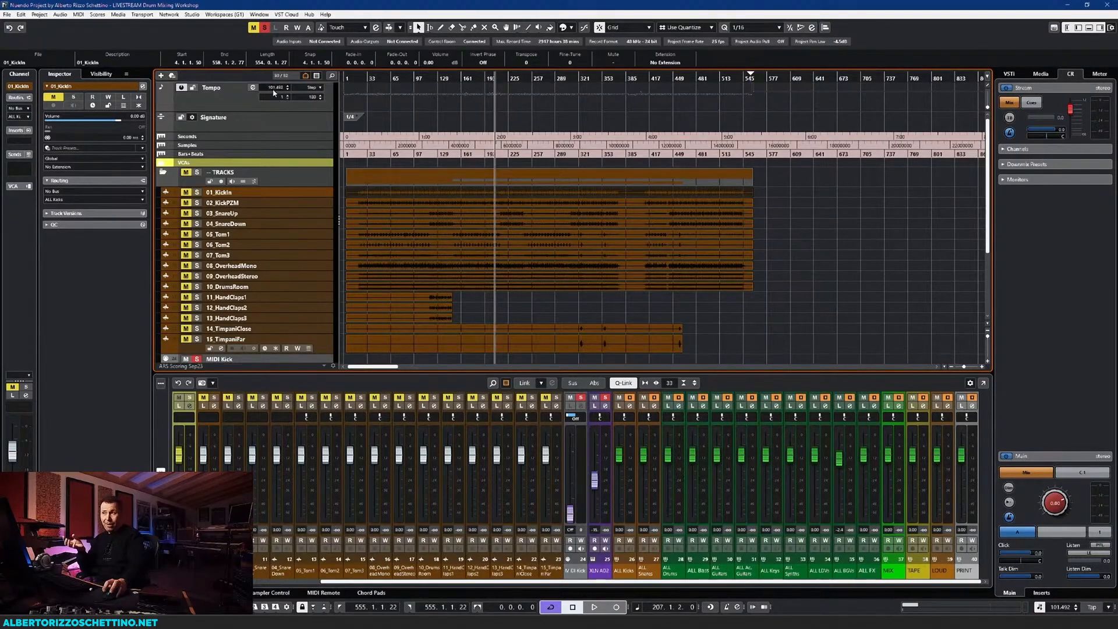
{"action": "left_click", "coordinate": [417, 78]}
{"action": "left_click", "coordinate": [500, 78]}
{"action": "left_click", "coordinate": [533, 78]}
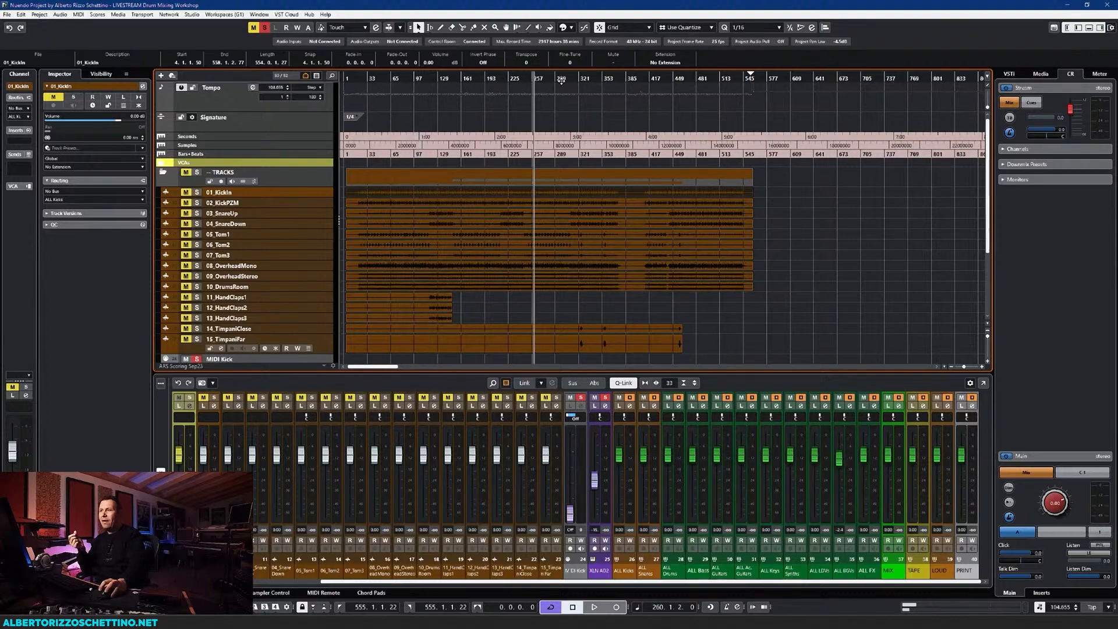
{"action": "left_click", "coordinate": [561, 78]}
{"action": "left_click", "coordinate": [399, 82]}
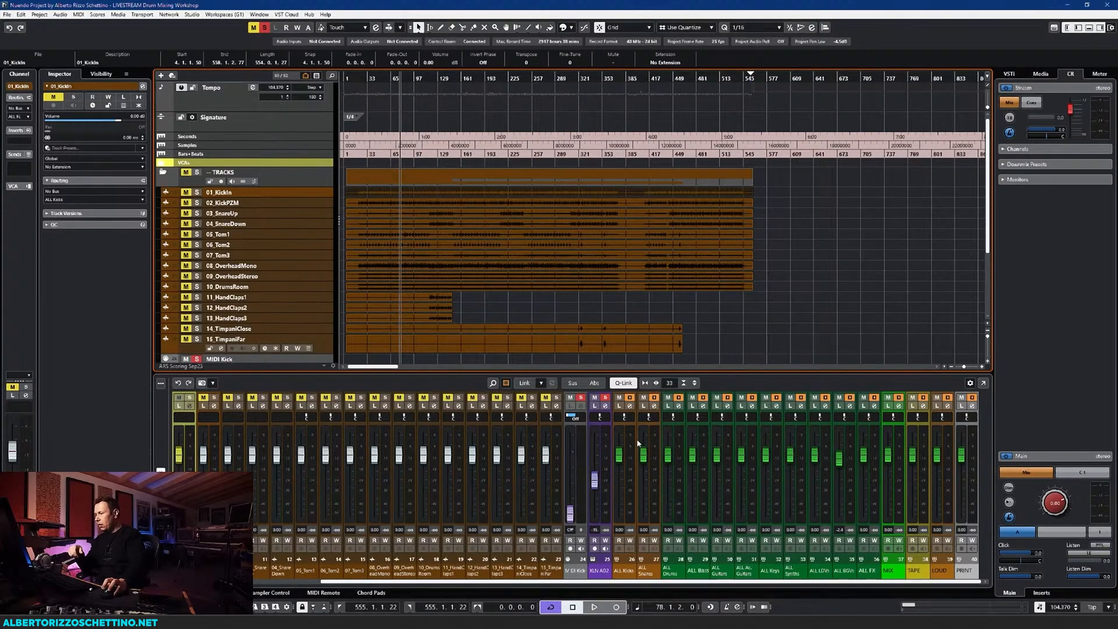
Turn on the metronome click and clear all mute and solo states in the project
{"action": "left_click", "coordinate": [726, 607]}
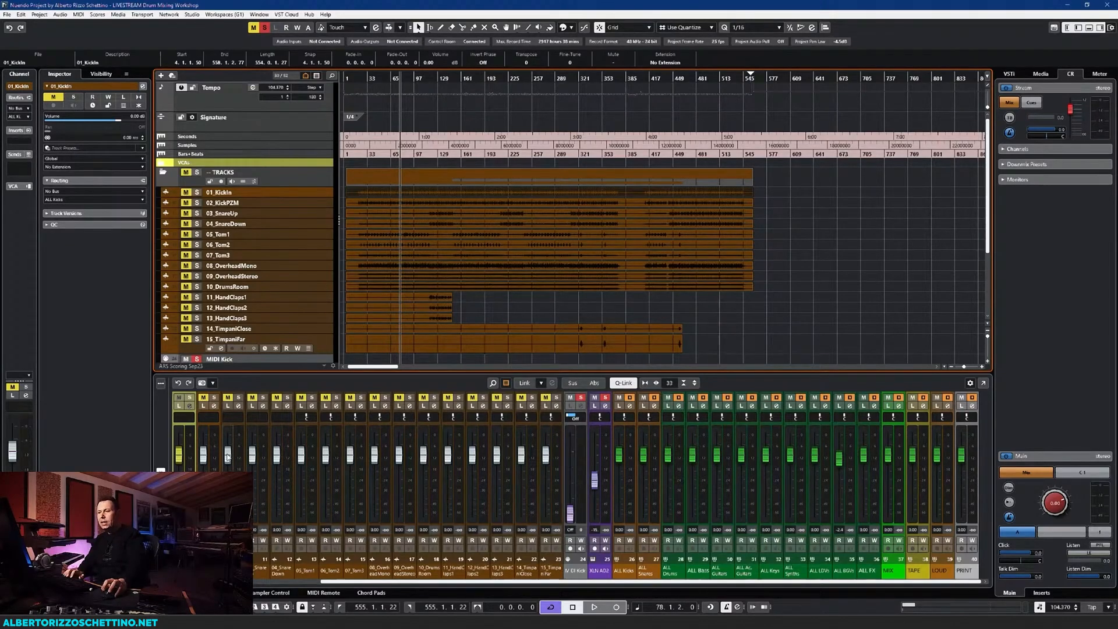
{"action": "left_click", "coordinate": [215, 397]}
{"action": "left_click", "coordinate": [254, 28]}
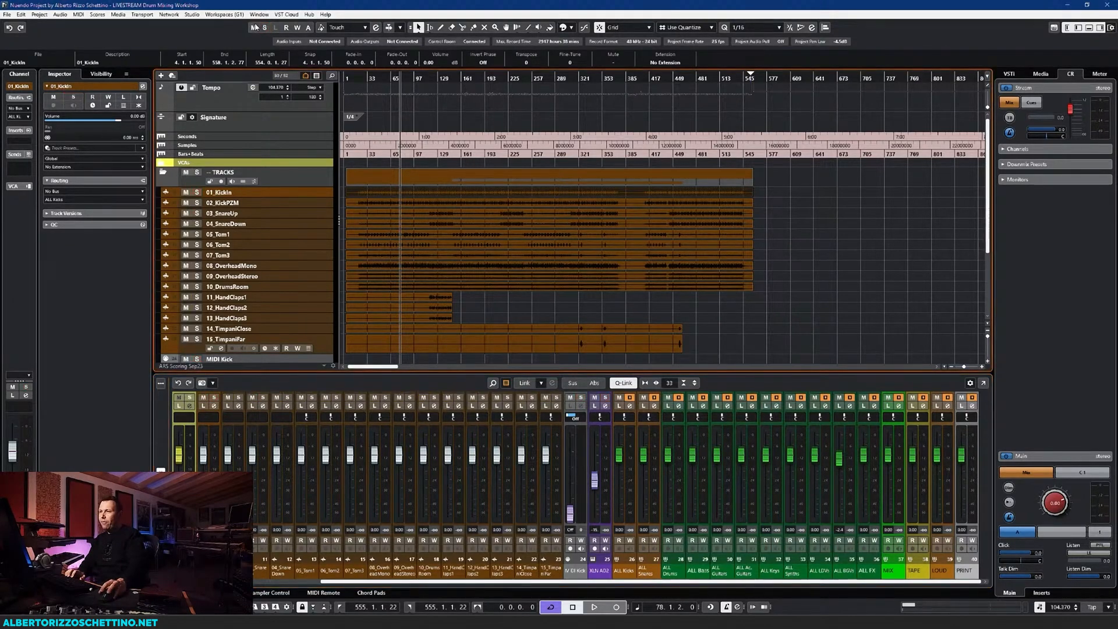
Play the unmuted drum tracks from about bar 15 to listen to them, and stop playback
{"action": "left_click", "coordinate": [354, 77]}
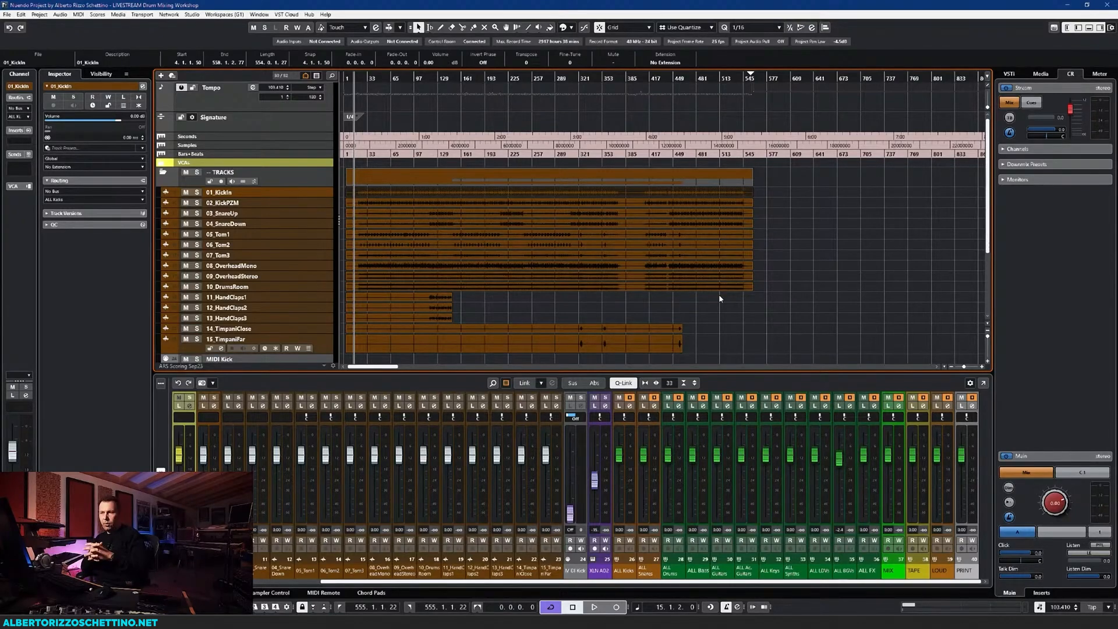
{"action": "key", "text": "space"}
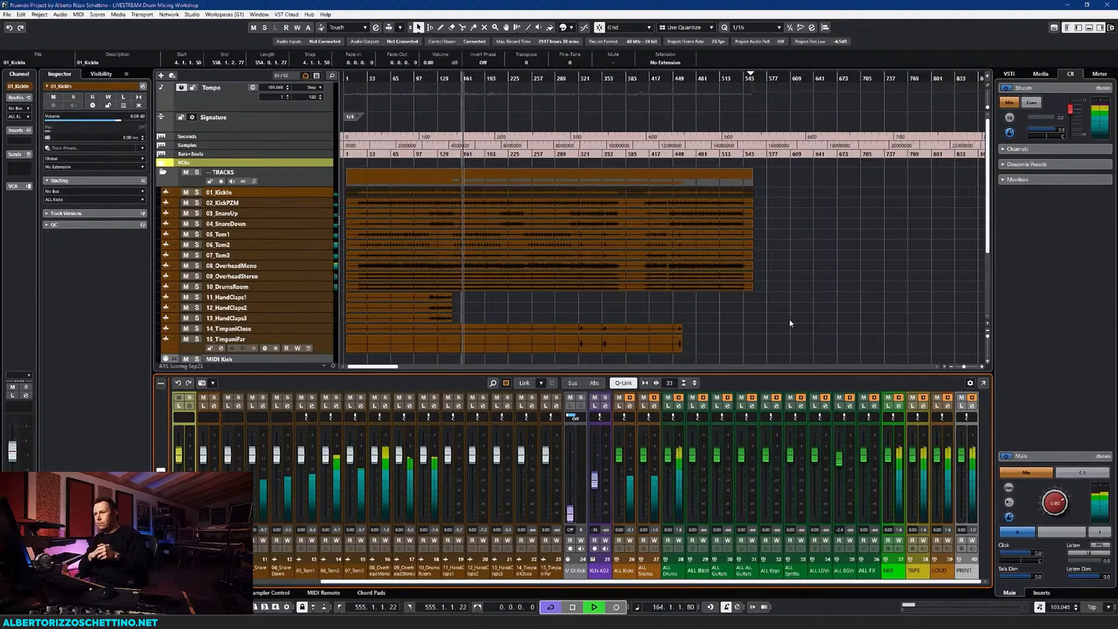
{"action": "key", "text": "space"}
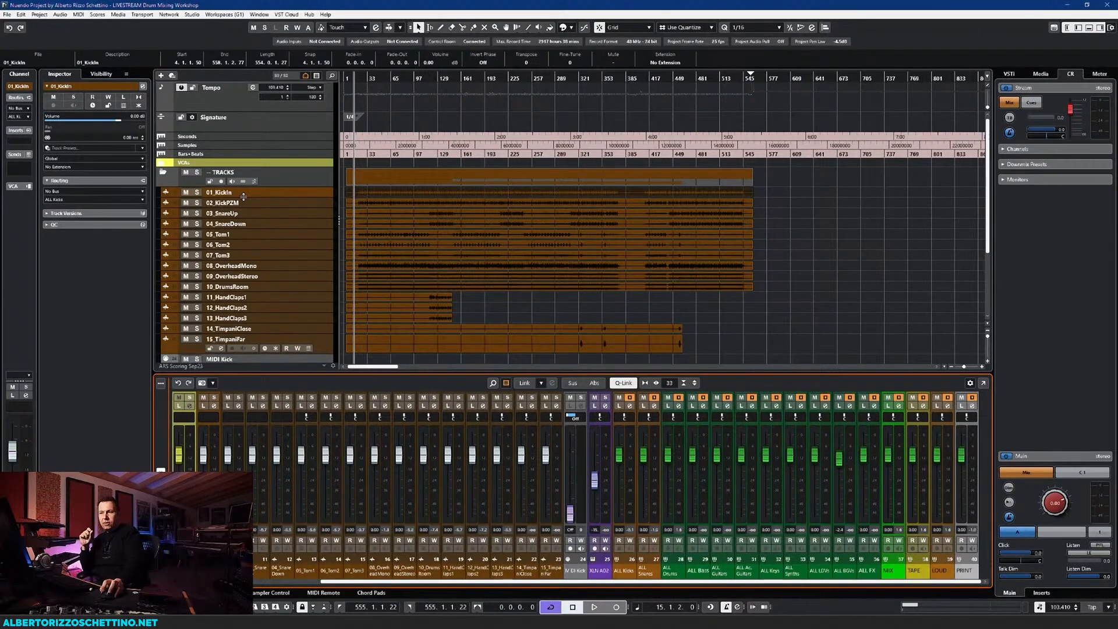
Rename the TRACKS folder as "-- DRUMS" and leave it expanded
{"action": "left_click", "coordinate": [164, 173]}
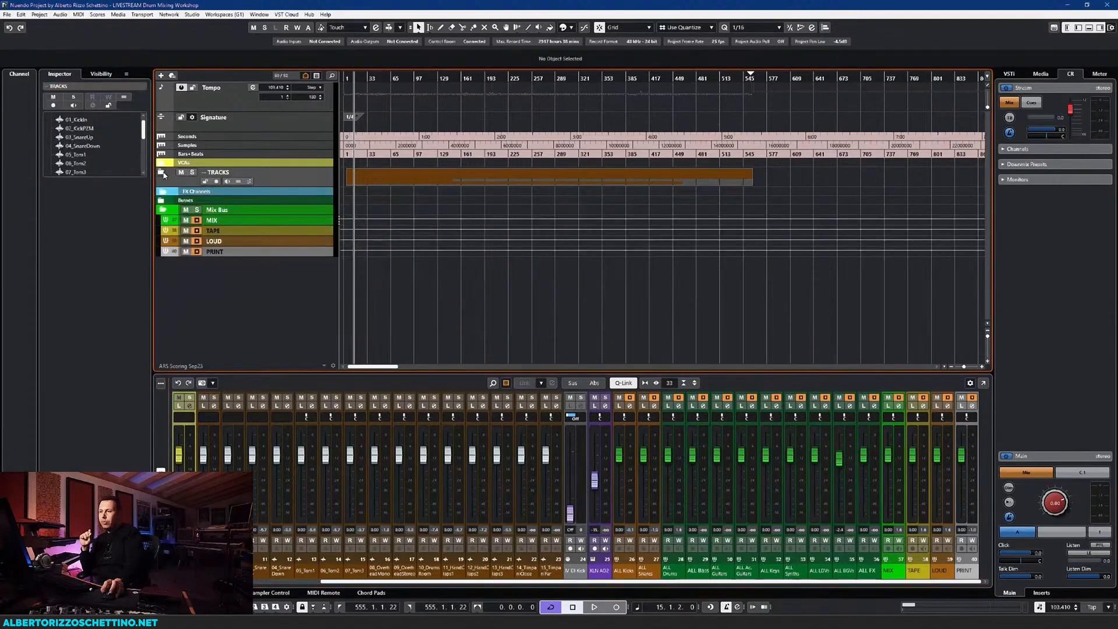
{"action": "left_click", "coordinate": [164, 173]}
{"action": "double_click", "coordinate": [221, 174]}
{"action": "type", "text": "-- TRACKS"}
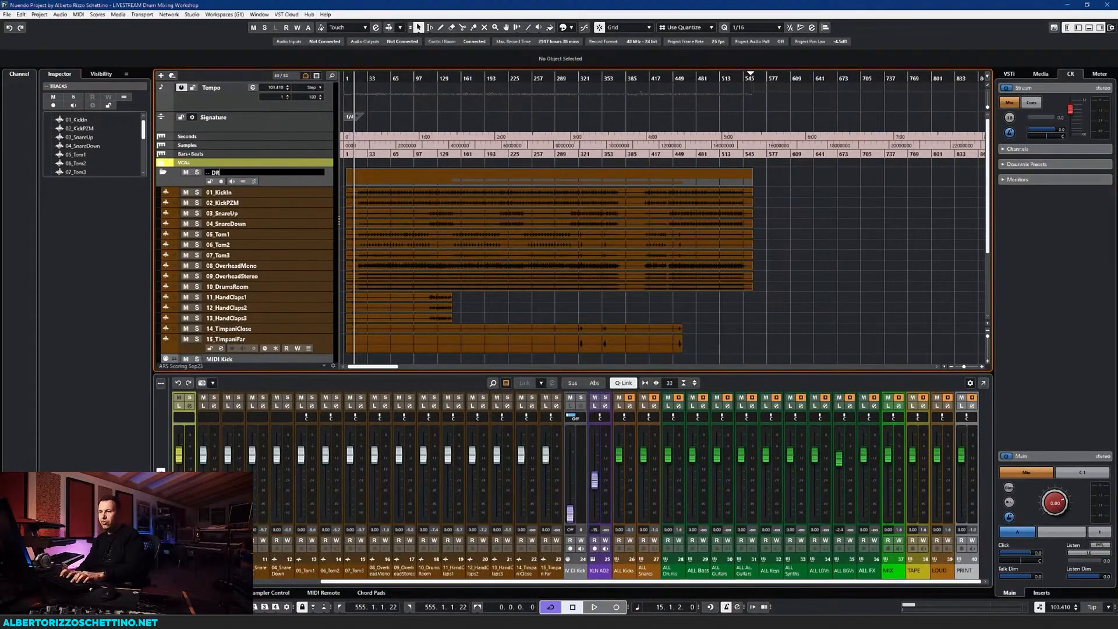
{"action": "key", "text": "Return"}
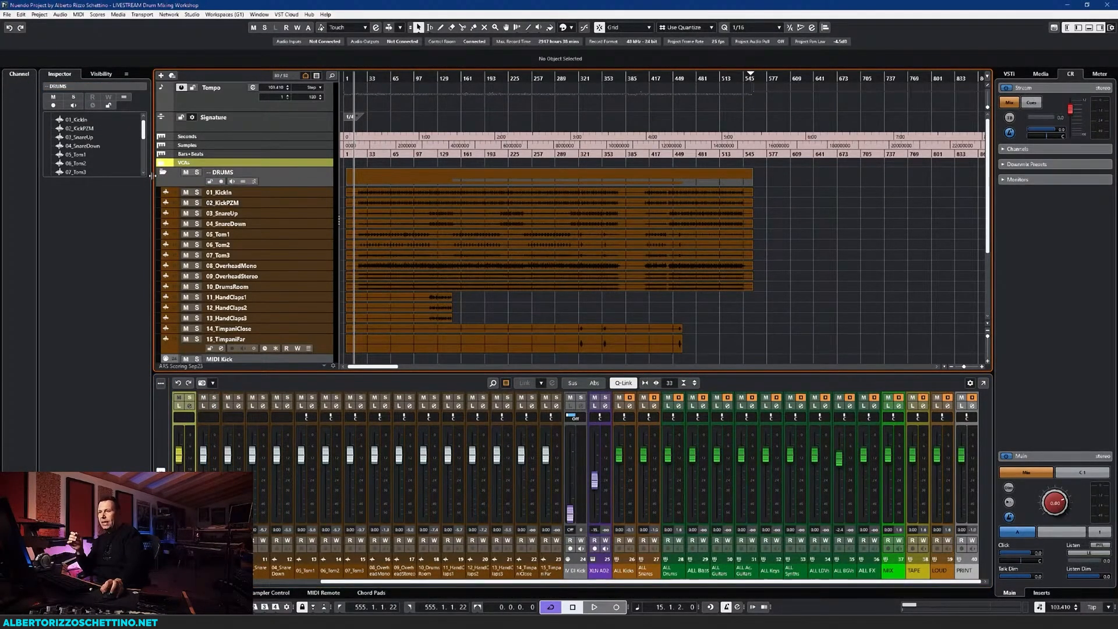
{"action": "left_click", "coordinate": [163, 173]}
{"action": "left_click", "coordinate": [163, 173]}
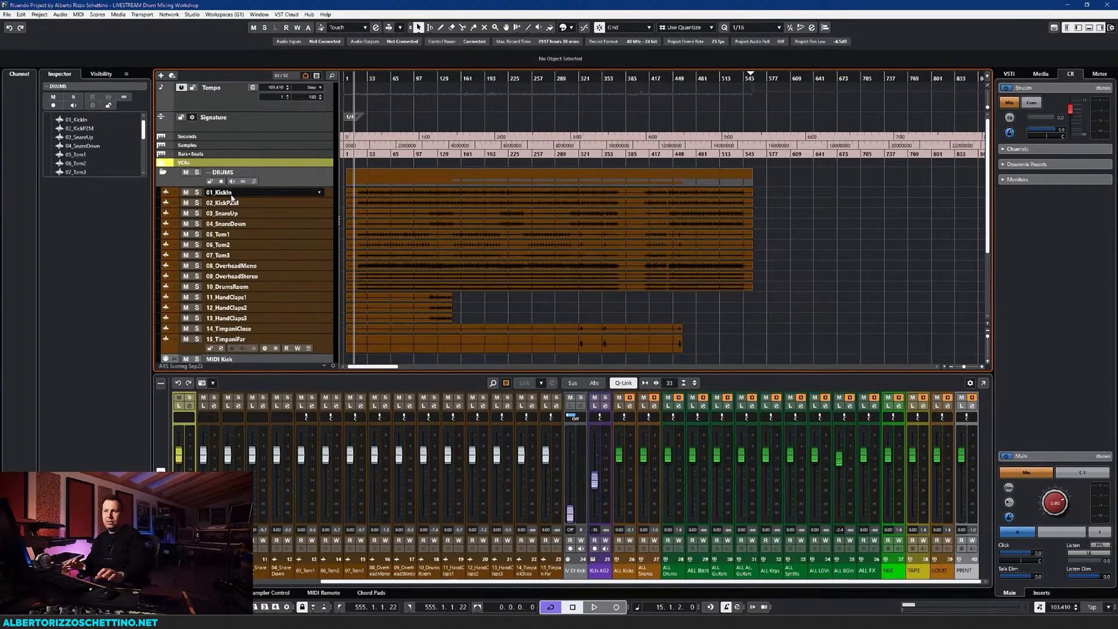
Rename the two kick tracks as "Kick IN" and "Kick PZM"
{"action": "double_click", "coordinate": [232, 194]}
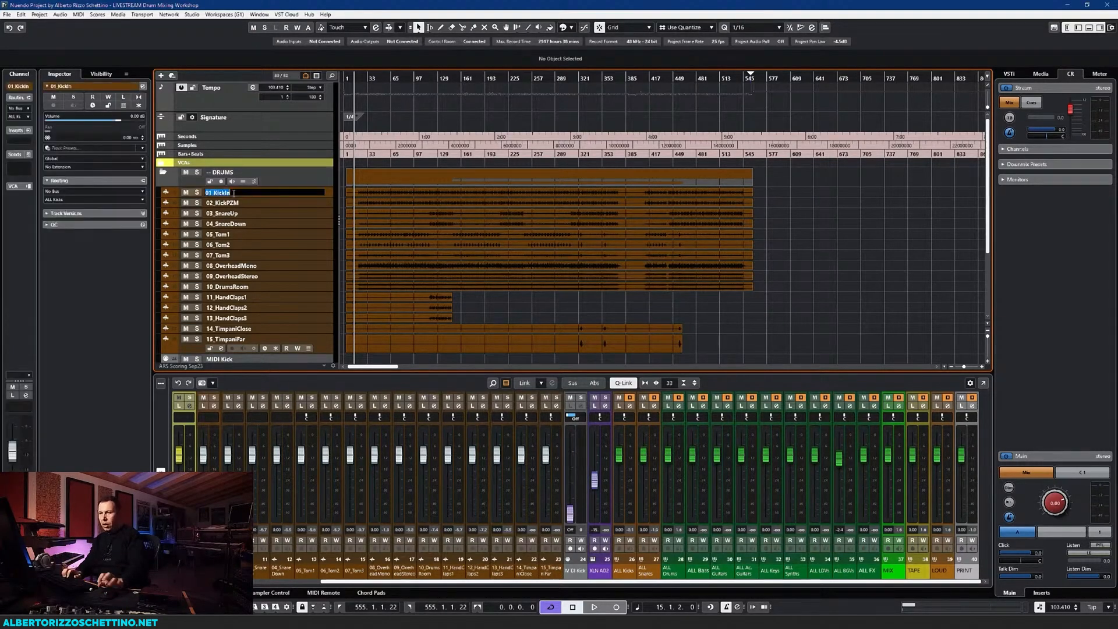
{"action": "type", "text": "Kick IN"}
{"action": "key", "text": "Tab"}
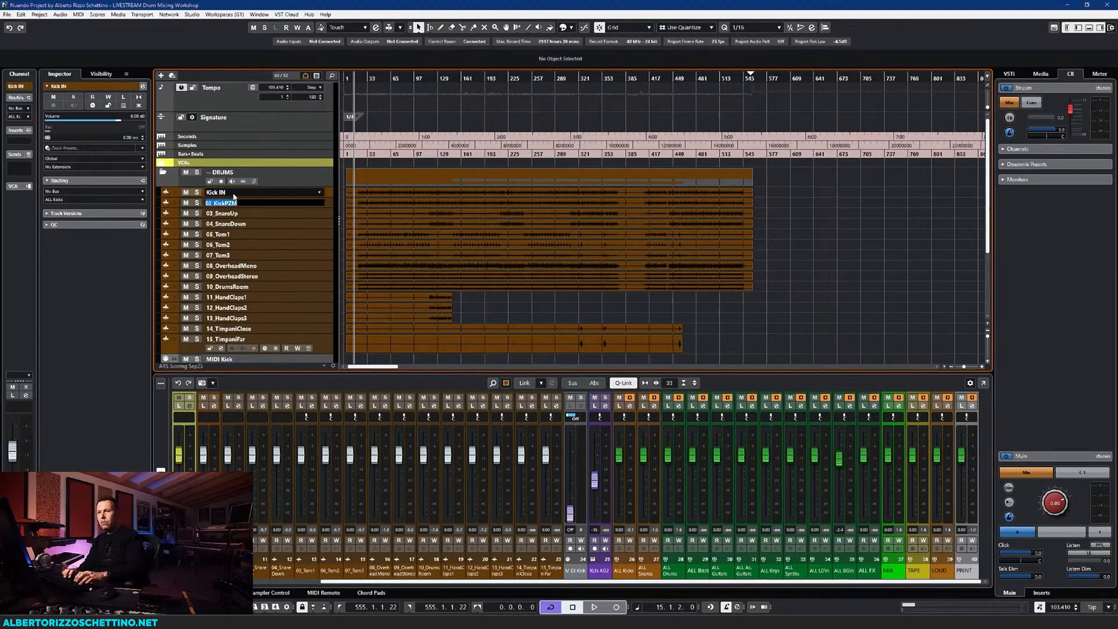
{"action": "type", "text": "Kick "}
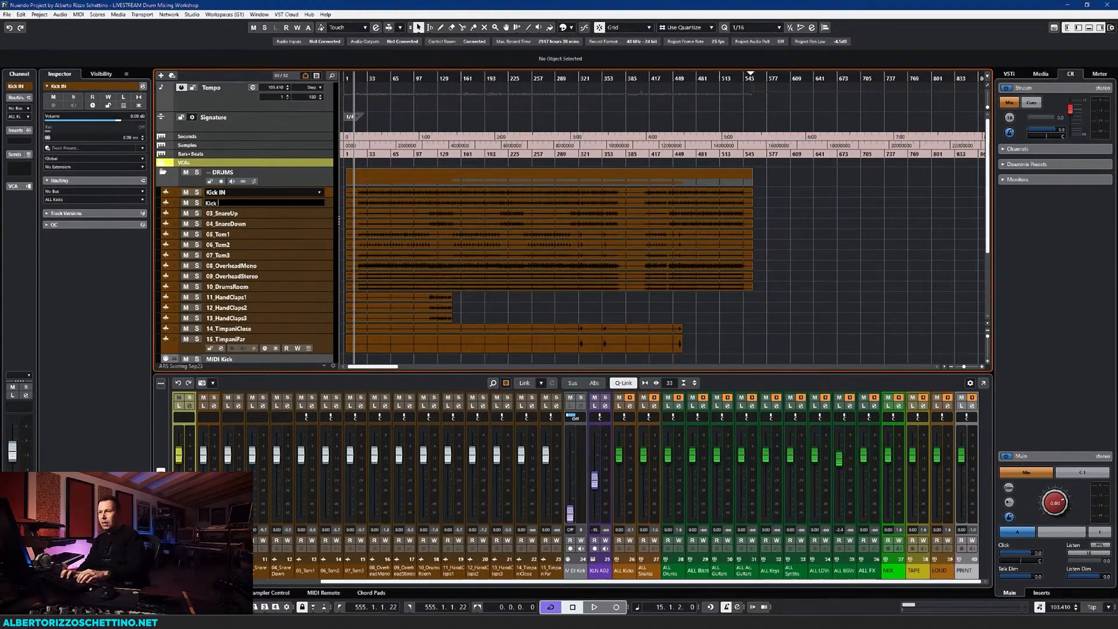
{"action": "type", "text": "PZM"}
{"action": "key", "text": "Tab"}
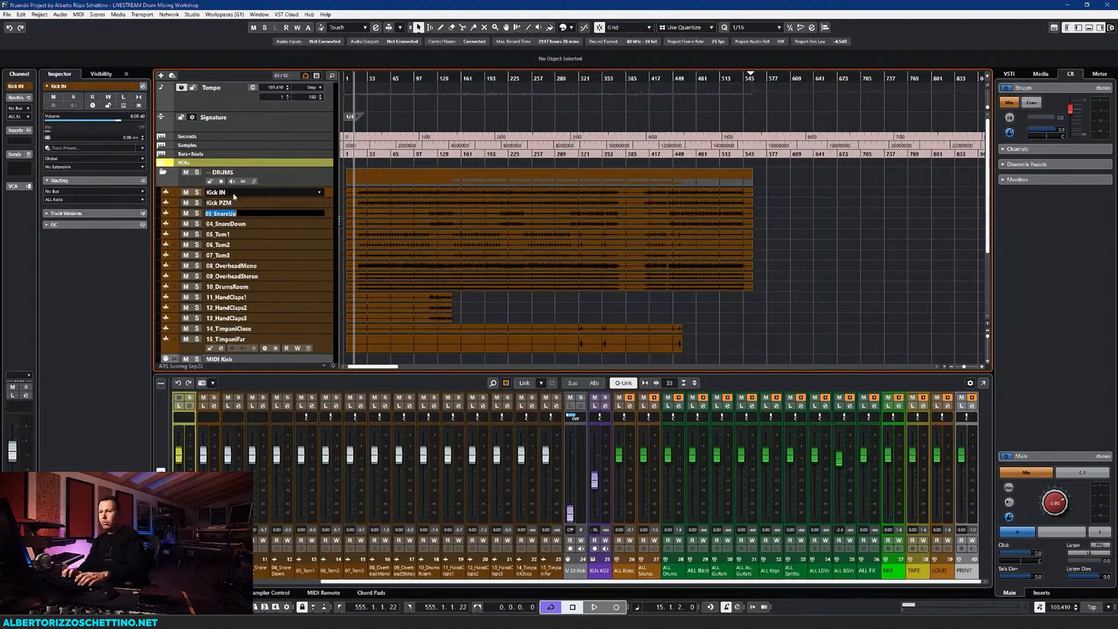
Rename the 03_SnareUp and 04_SnareDown tracks as "Snare Top" and "Snare Bottom"
{"action": "type", "text": "Snare"}
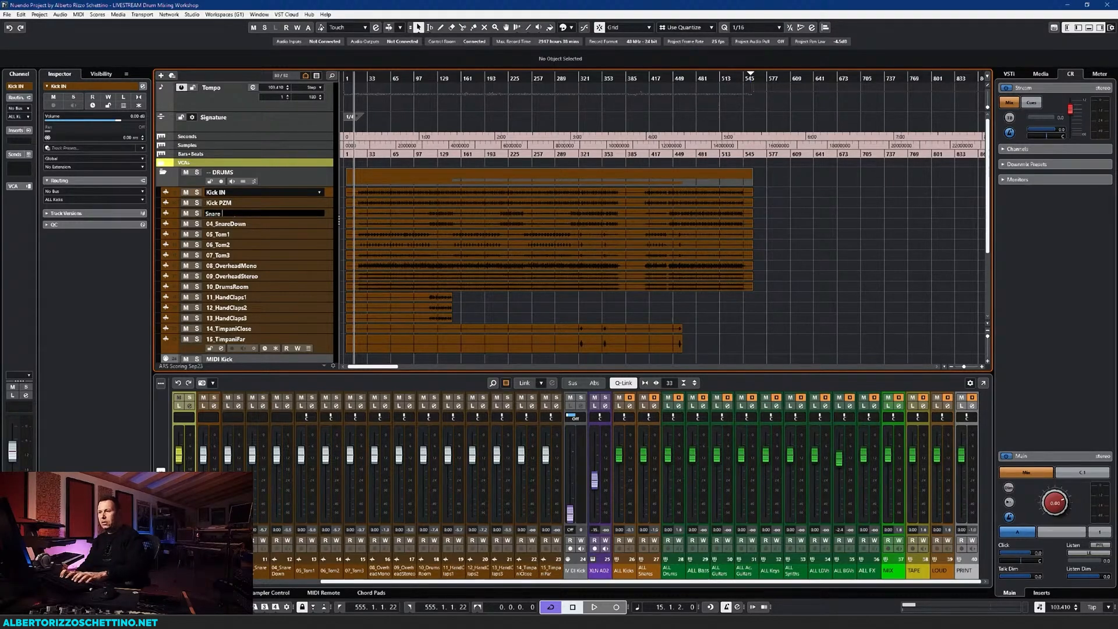
{"action": "type", "text": " Top"}
{"action": "key", "text": "Tab"}
{"action": "type", "text": "Snare Bottom"}
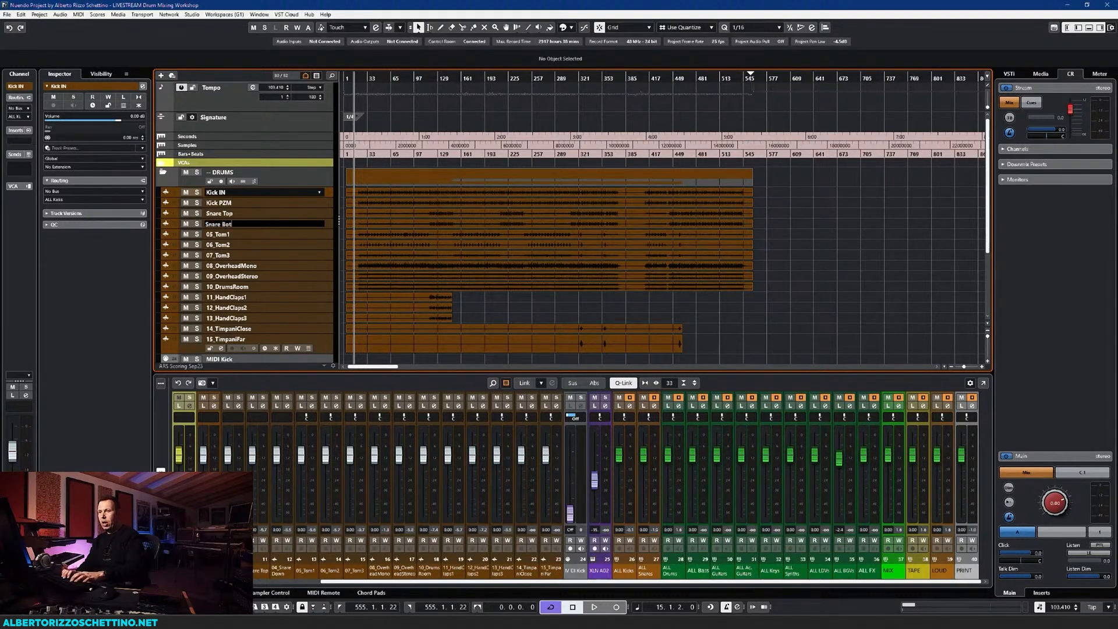
{"action": "key", "text": "Tab"}
Rename the three tom tracks as "RT 1", "RT 2" and "RT 3"
{"action": "type", "text": "RT"}
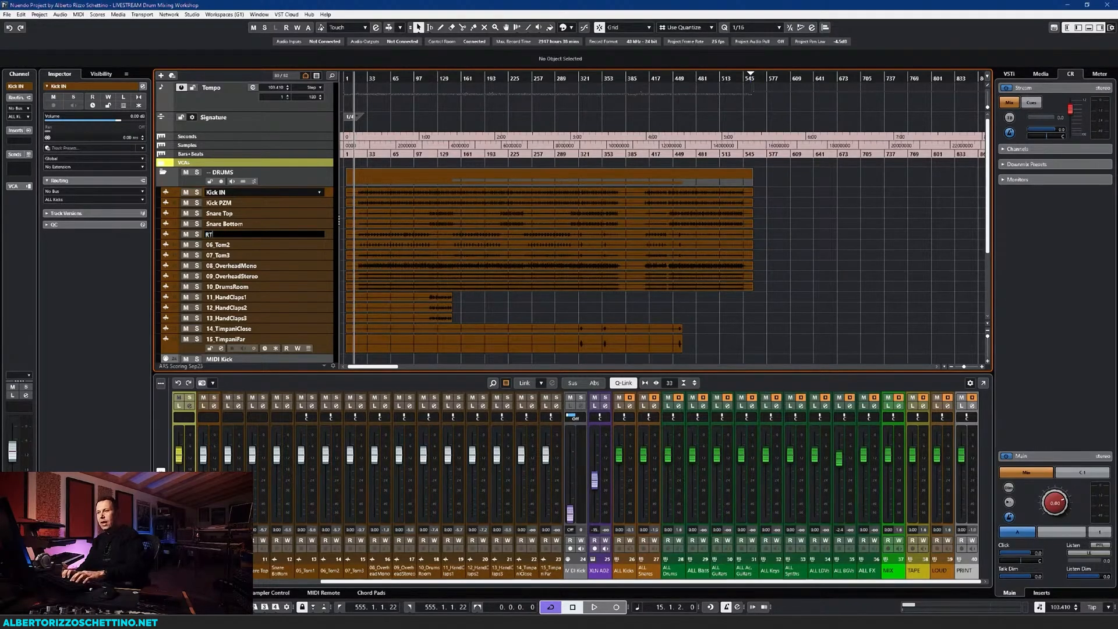
{"action": "type", "text": " 1"}
{"action": "key", "text": "Tab"}
{"action": "type", "text": "RT 2"}
{"action": "key", "text": "Tab"}
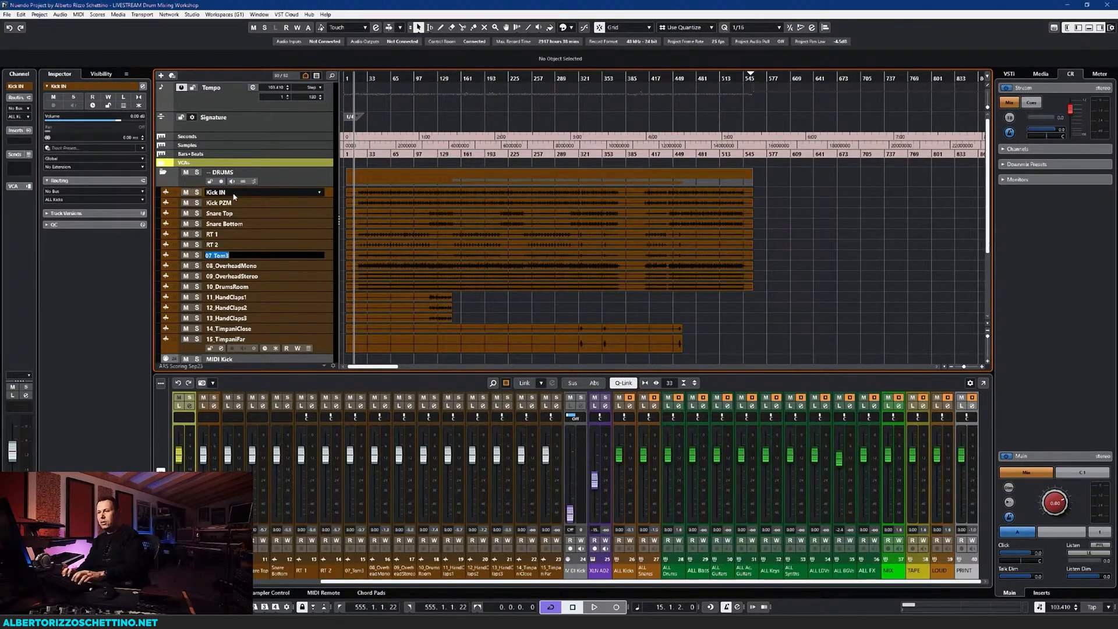
{"action": "type", "text": "RT 3"}
{"action": "key", "text": "Tab"}
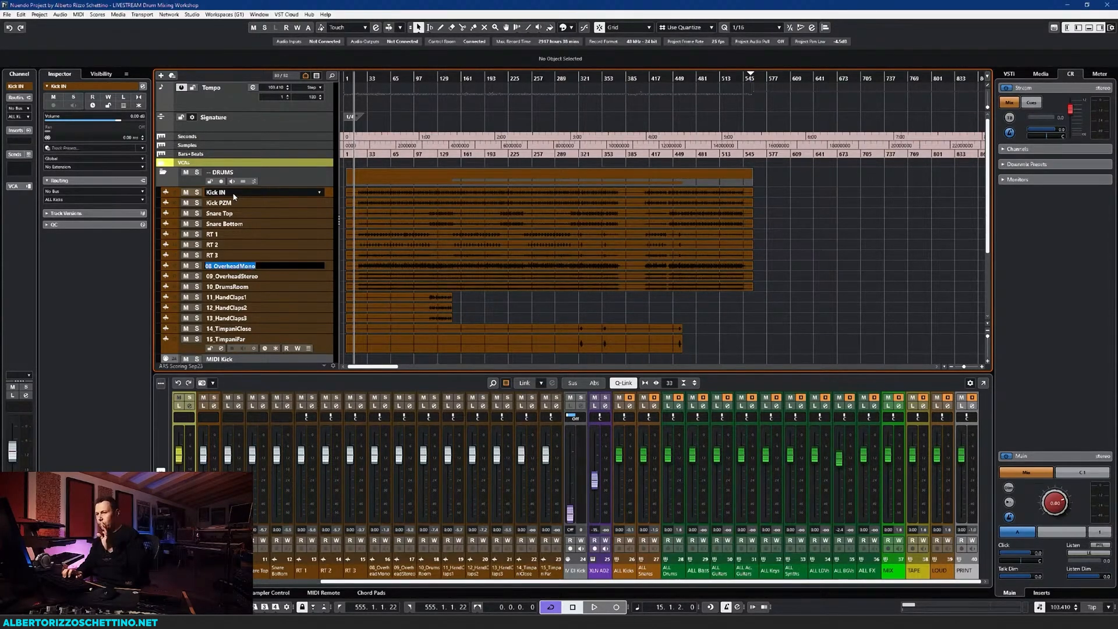
Rename the mono overhead, stereo overhead and drum room tracks as "OH Mono", "OH Stereo" and "Room"
{"action": "type", "text": "OH Mono"}
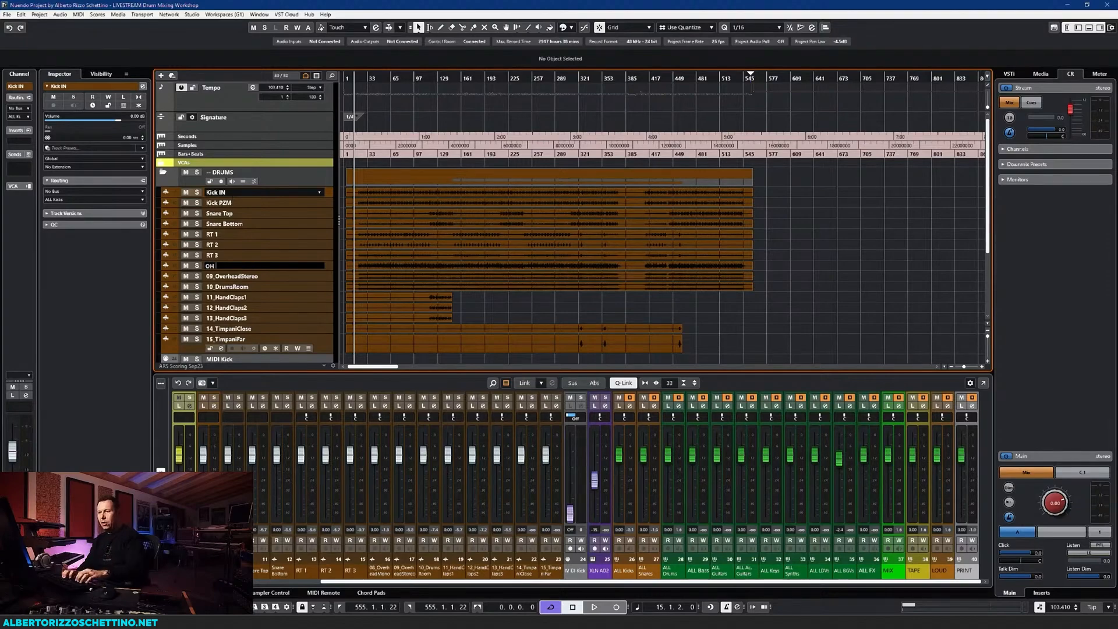
{"action": "key", "text": "Tab"}
{"action": "type", "text": "OH Stereo"}
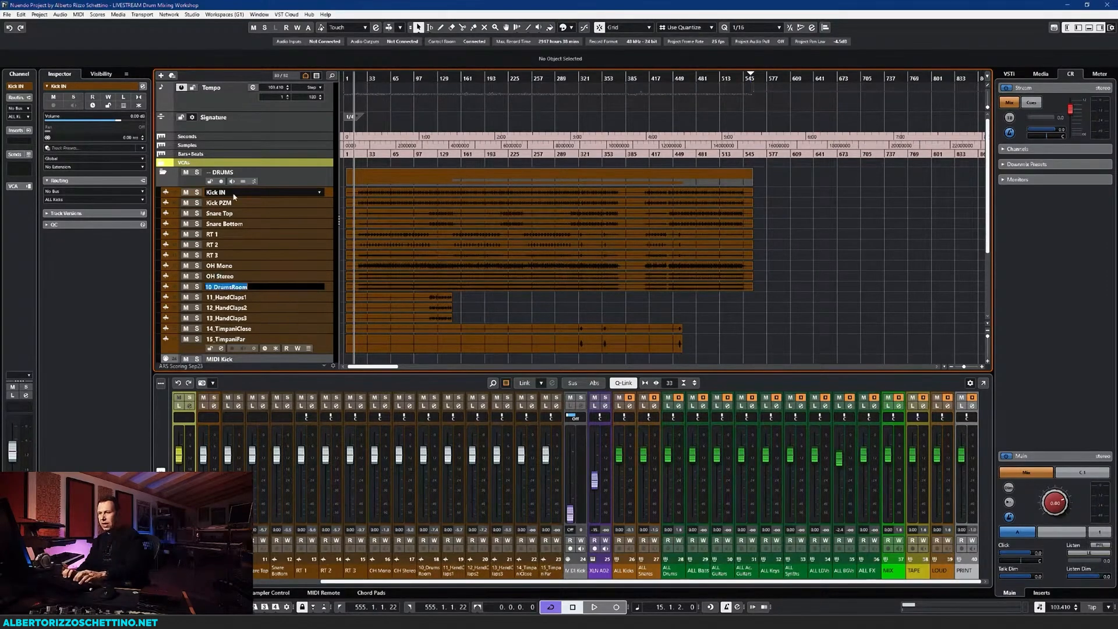
{"action": "key", "text": "Tab"}
{"action": "type", "text": "Room"}
{"action": "key", "text": "Tab"}
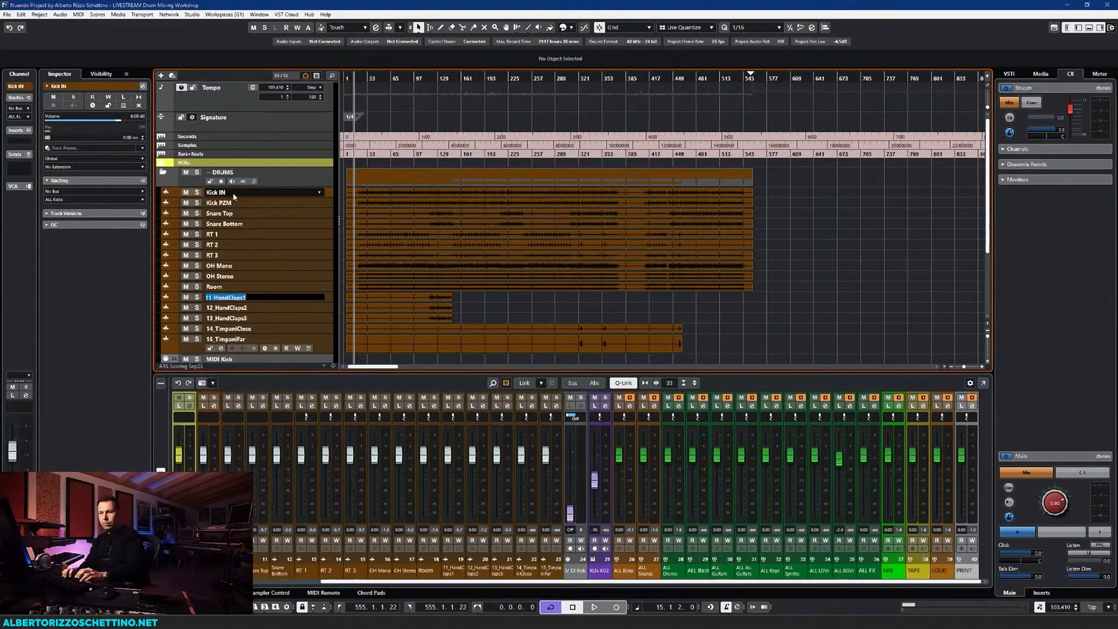
Rename the three hand clap tracks as "Claps 1", "Claps 2" and "Claps 3"
{"action": "type", "text": "Claps 1"}
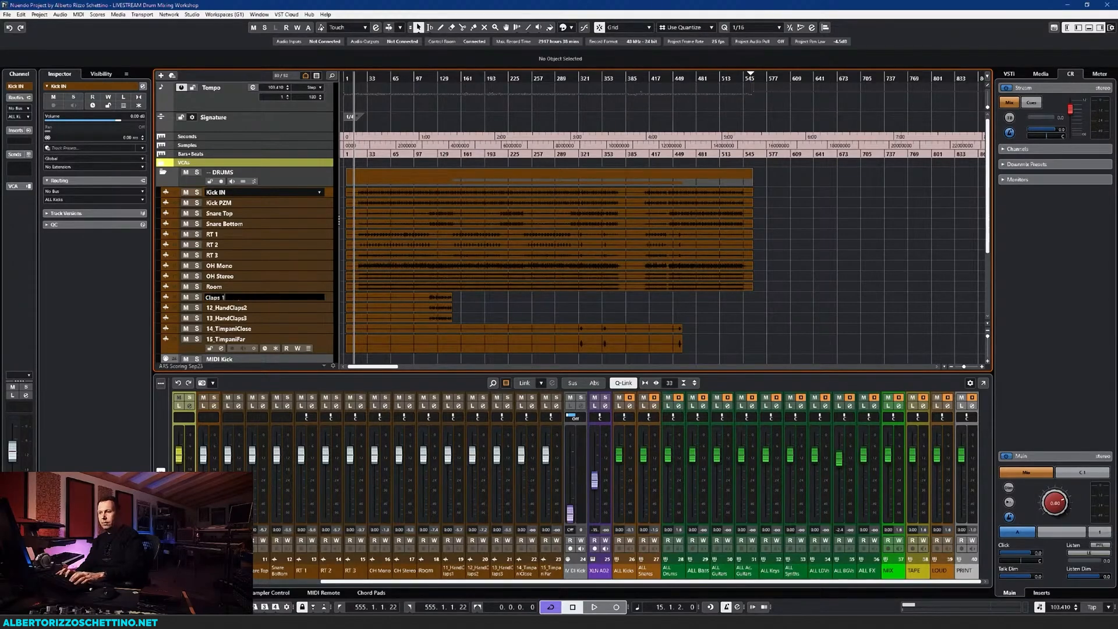
{"action": "key", "text": "Tab"}
{"action": "type", "text": "Claps 2"}
{"action": "key", "text": "Tab"}
{"action": "type", "text": "Claps 3"}
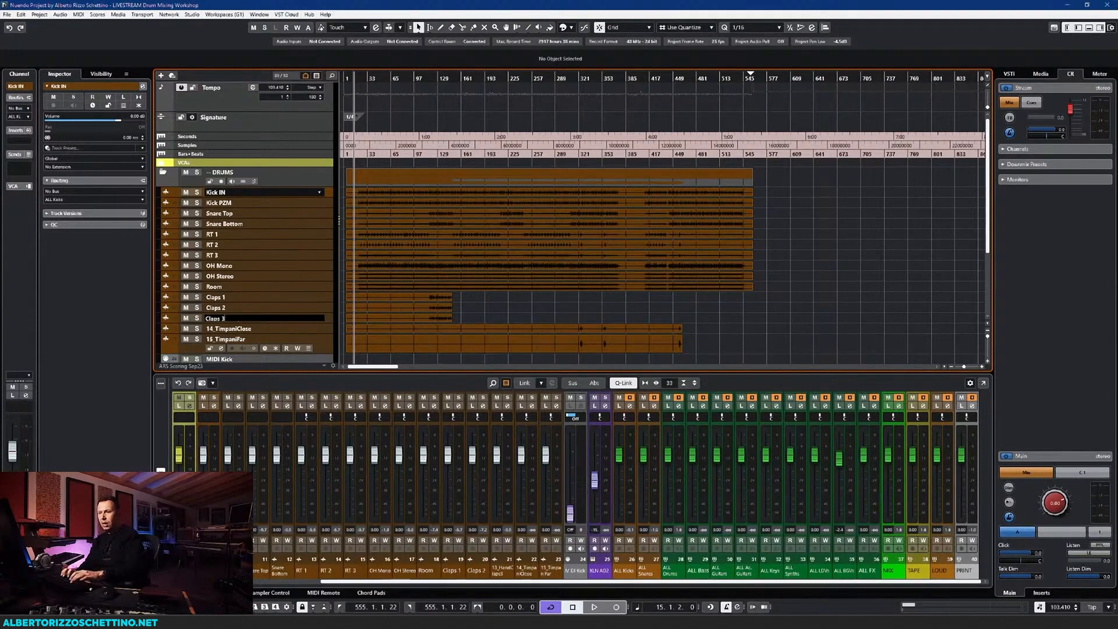
Rename the 14_TimpaniClose and 15_TimpaniFar tracks as "Timpani Close" and "Timpani Far"
{"action": "key", "text": "Tab"}
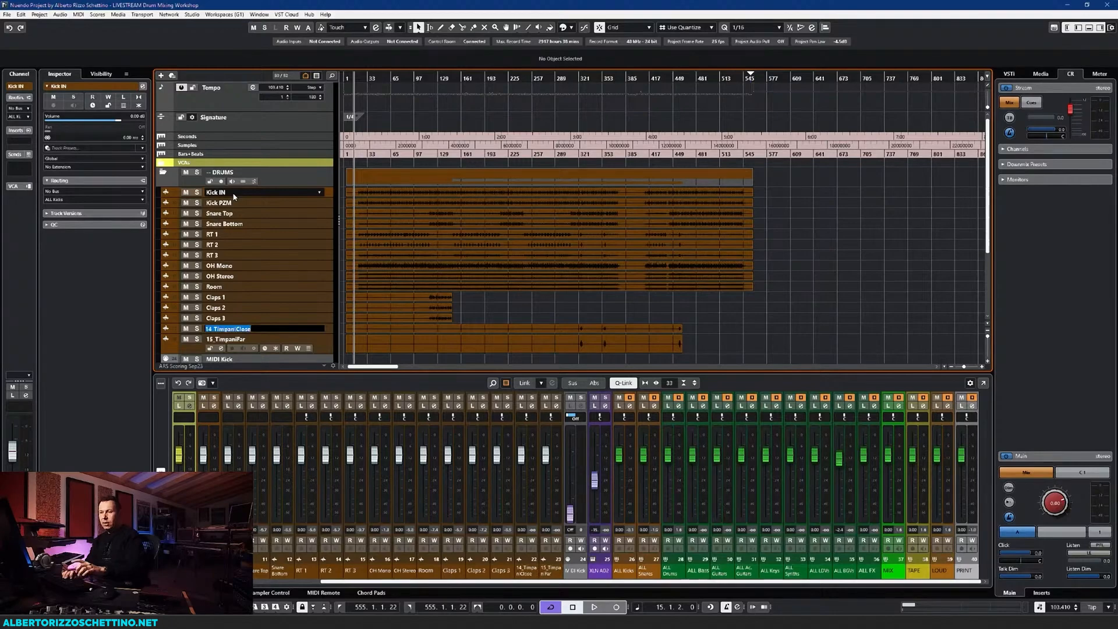
{"action": "type", "text": "Tim"}
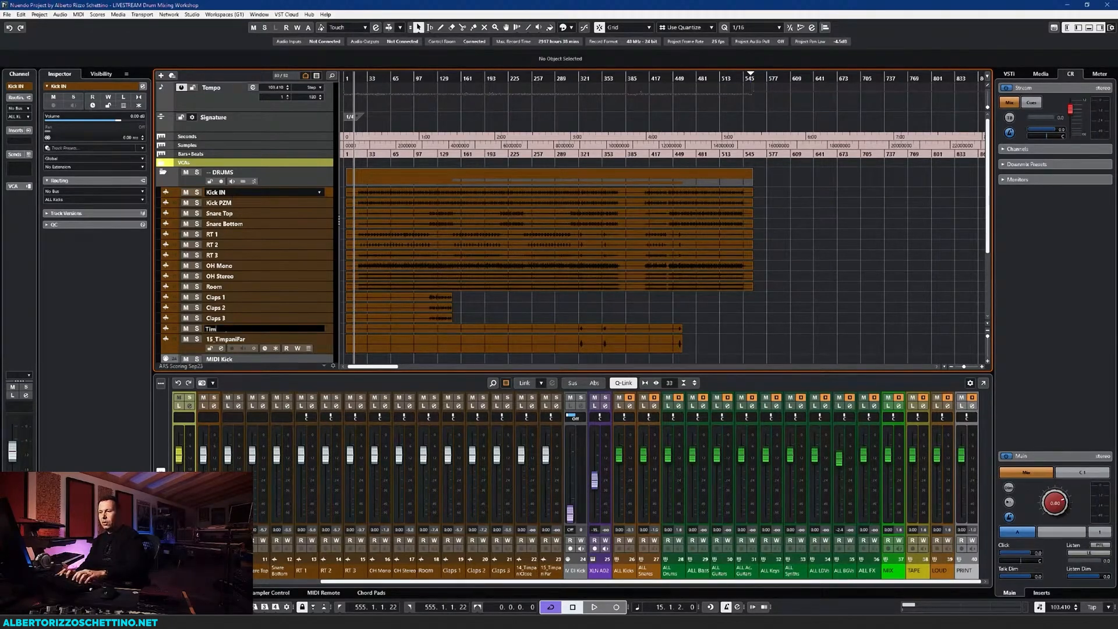
{"action": "type", "text": "pani Close"}
{"action": "key", "text": "Tab"}
{"action": "type", "text": "Timpani Far"}
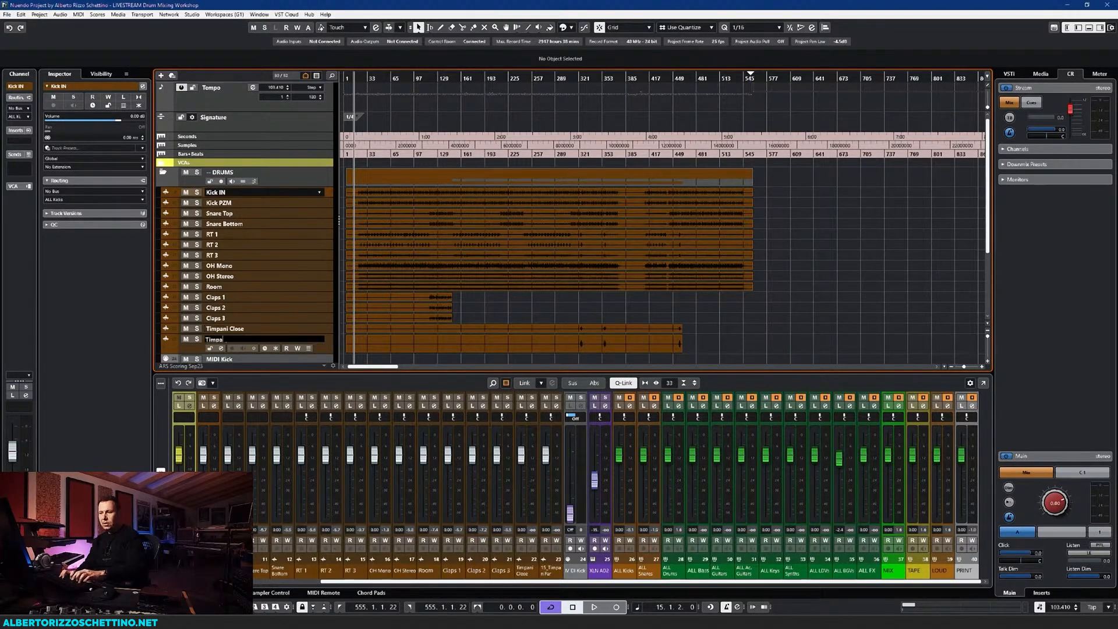
{"action": "key", "text": "Return"}
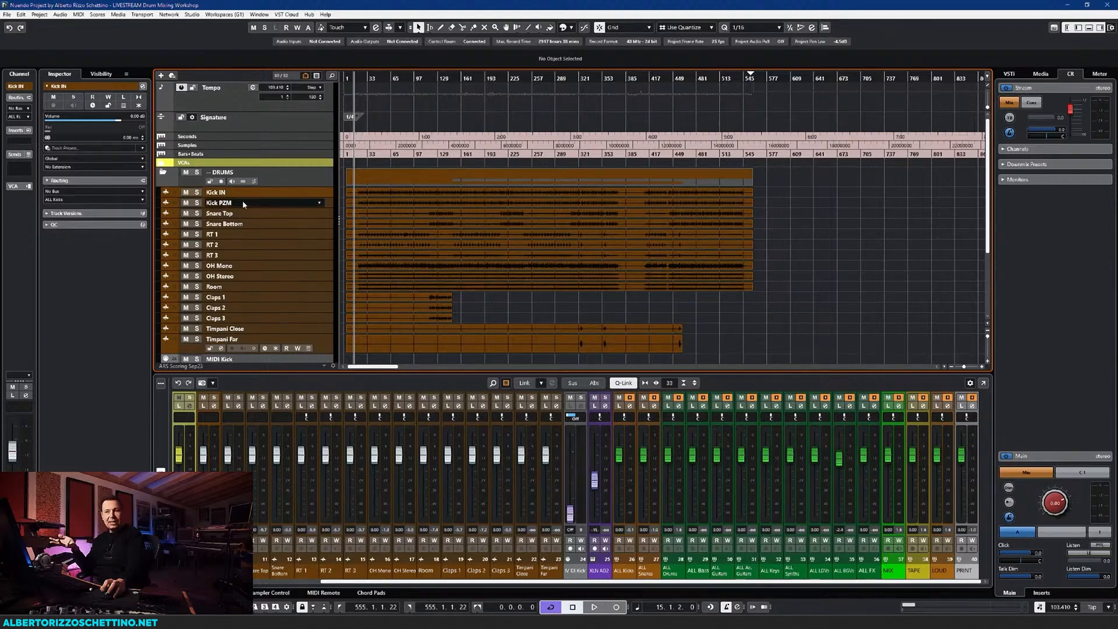
Play from around bar 47 and compare the RT 3, RT 2 and RT 1 tracks in solo
{"action": "left_click", "coordinate": [377, 80]}
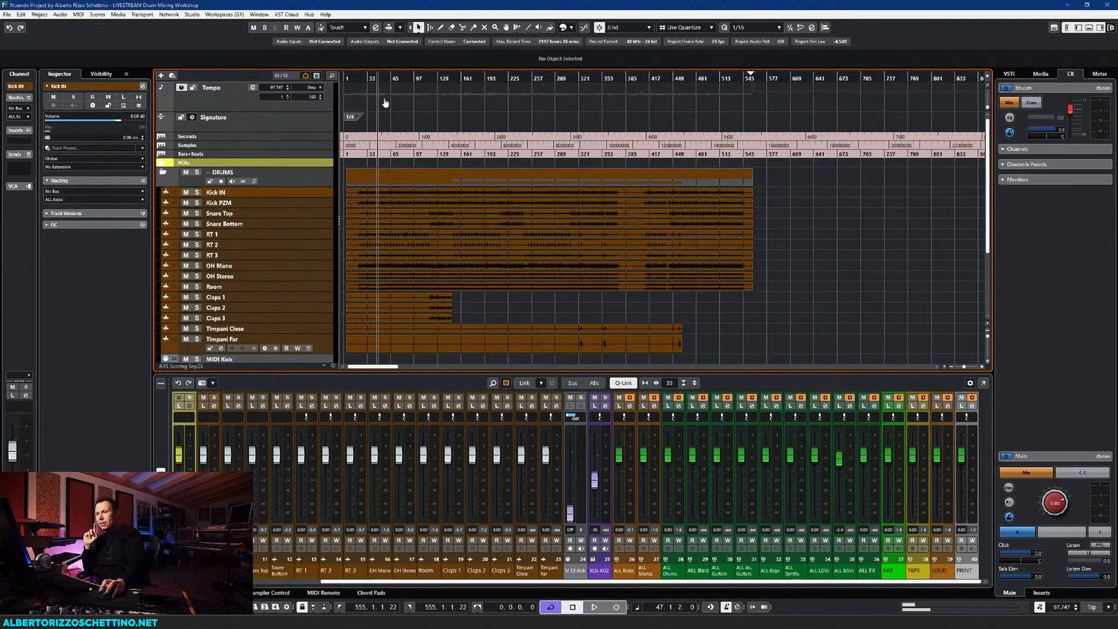
{"action": "left_click", "coordinate": [197, 255]}
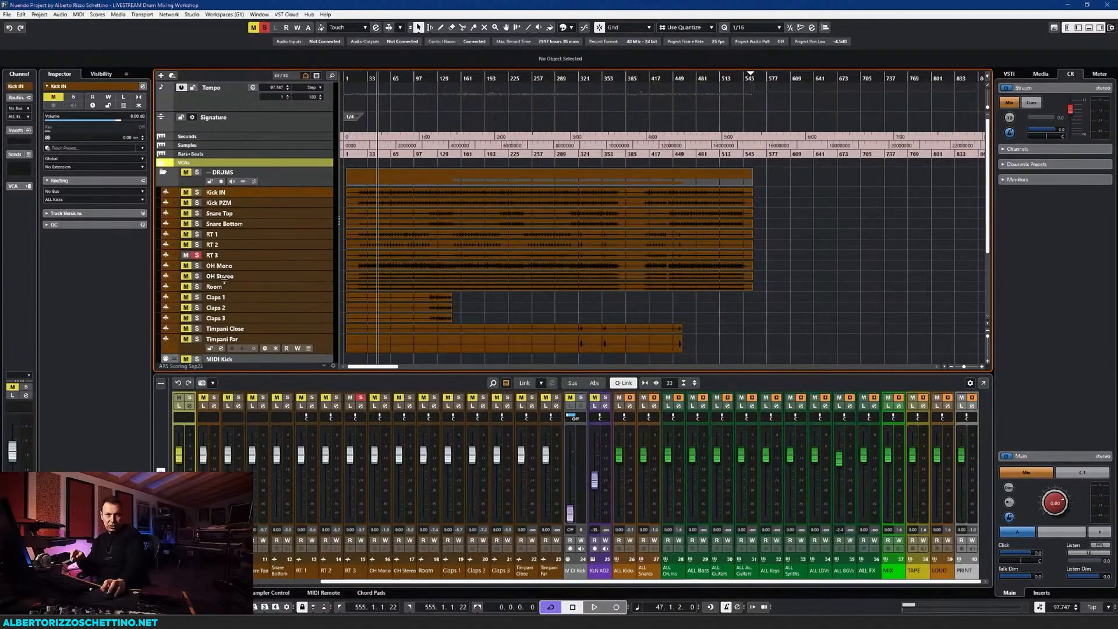
{"action": "key", "text": "space"}
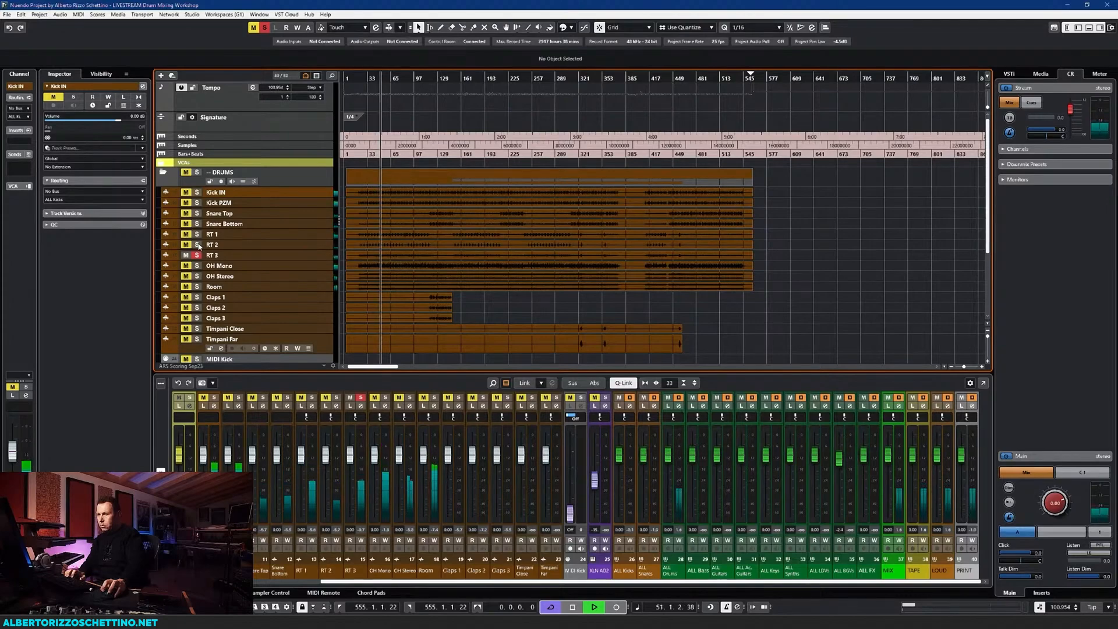
{"action": "key", "text": "space"}
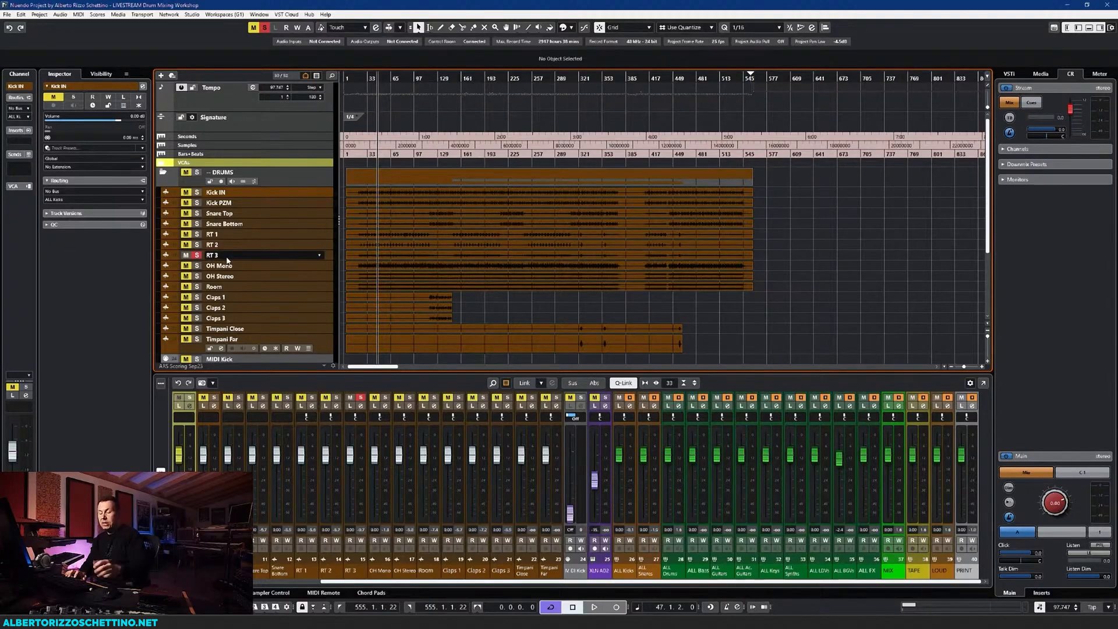
{"action": "key", "text": "space"}
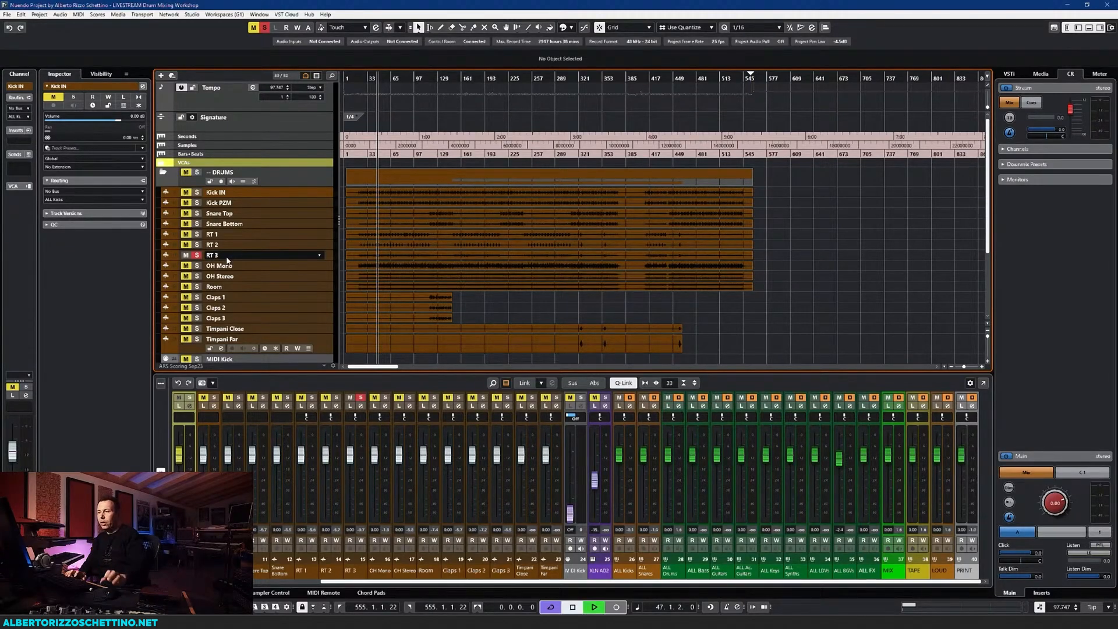
{"action": "left_click", "coordinate": [197, 245], "text": "ctrl"}
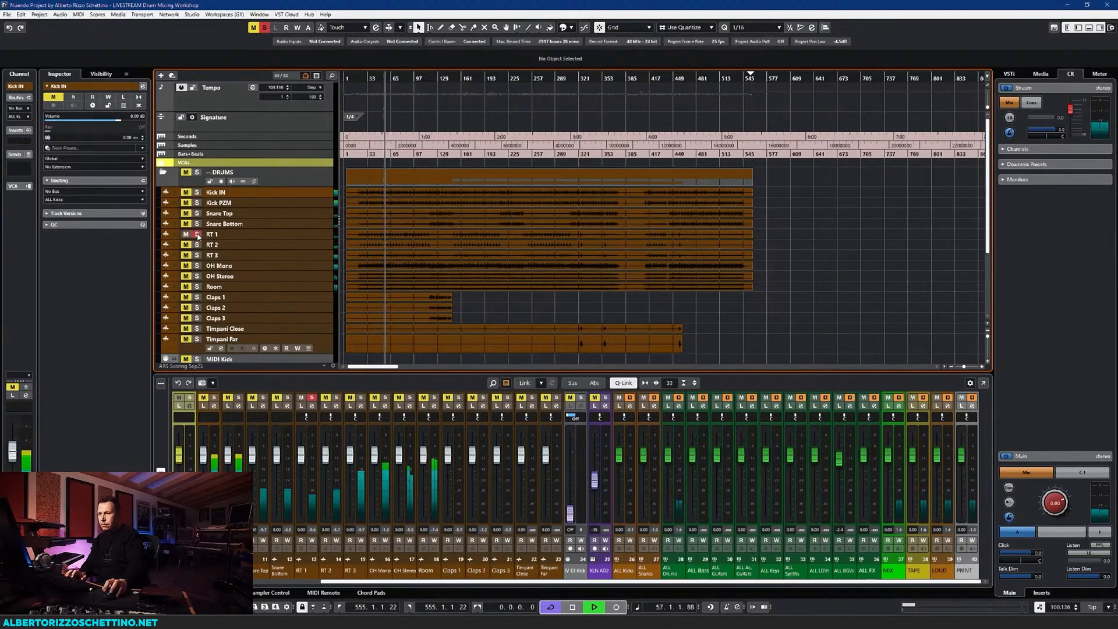
{"action": "left_click", "coordinate": [197, 235], "text": "ctrl"}
{"action": "left_click", "coordinate": [197, 256], "text": "ctrl"}
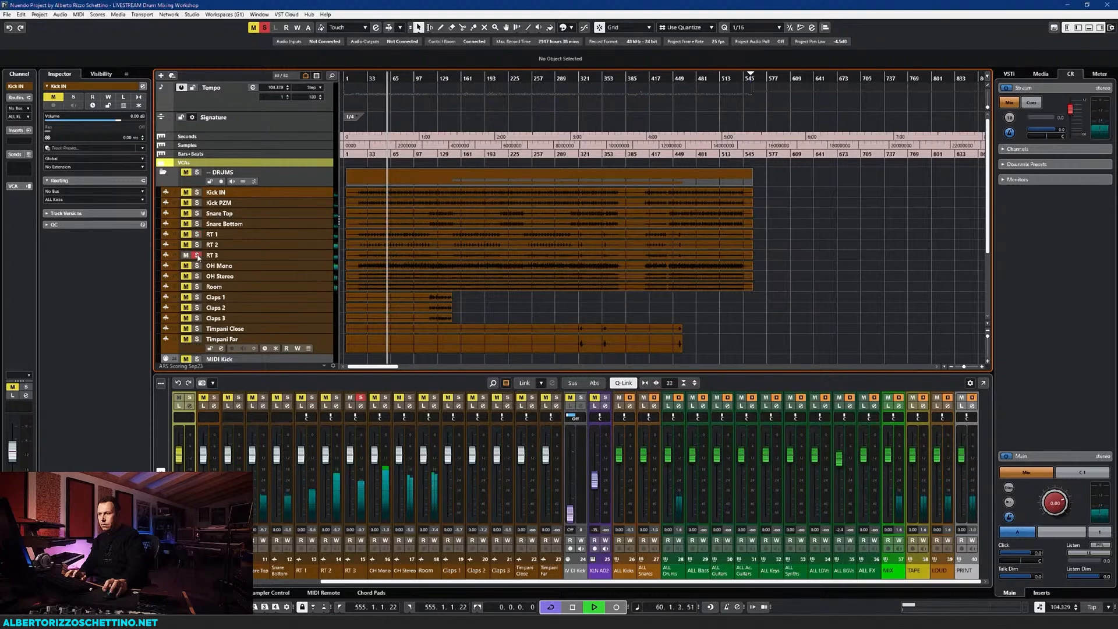
{"action": "key", "text": "space"}
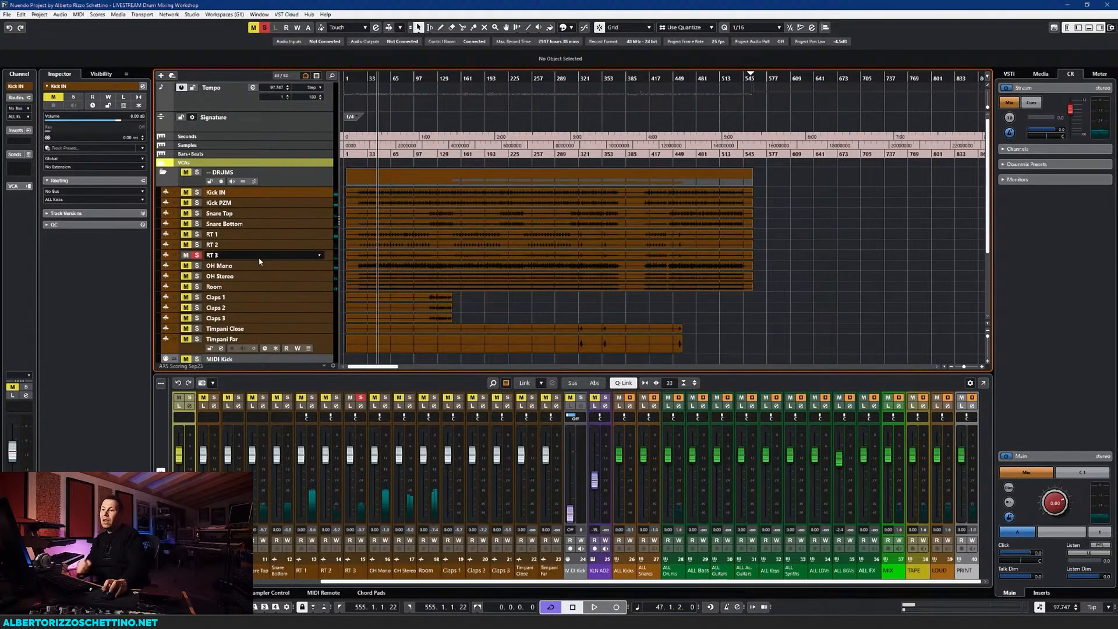
Rename the RT 3 track as "FT"
{"action": "double_click", "coordinate": [217, 256]}
{"action": "type", "text": "FT"}
{"action": "key", "text": "Return"}
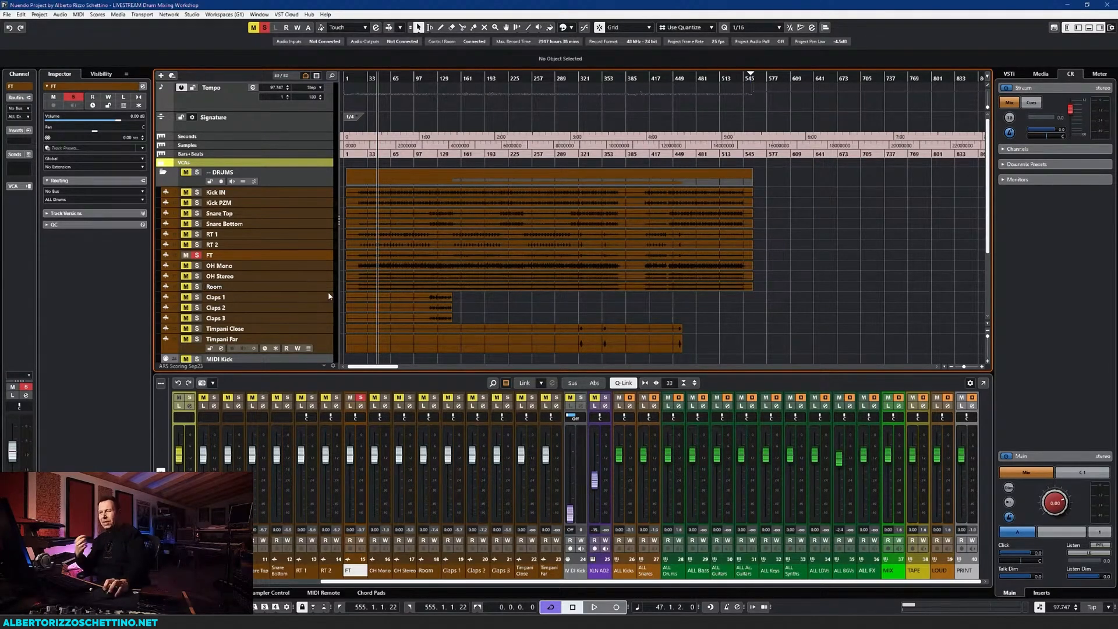
Listen to the OH Stereo track alone in solo from around bar 47
{"action": "left_click", "coordinate": [197, 276], "text": "ctrl"}
{"action": "key", "text": "space"}
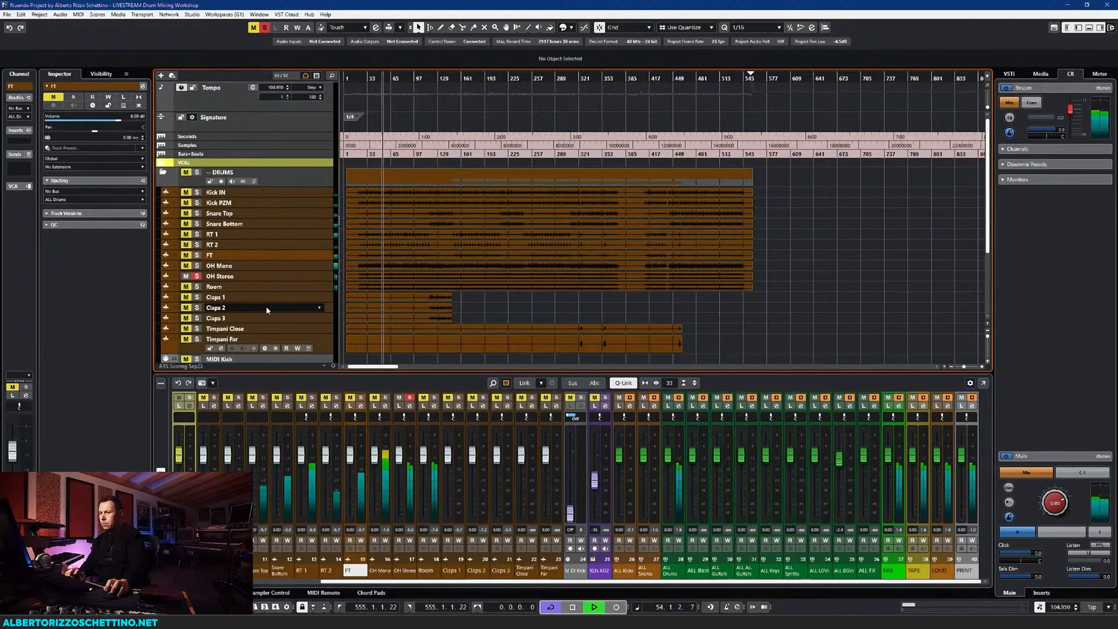
{"action": "key", "text": "space"}
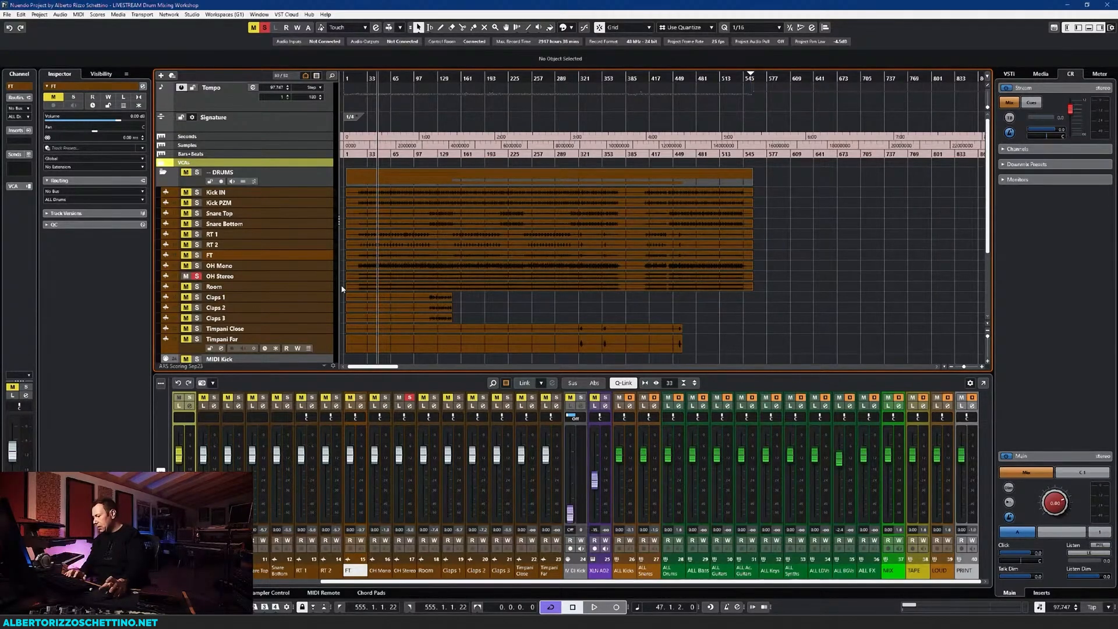
{"action": "key", "text": "space"}
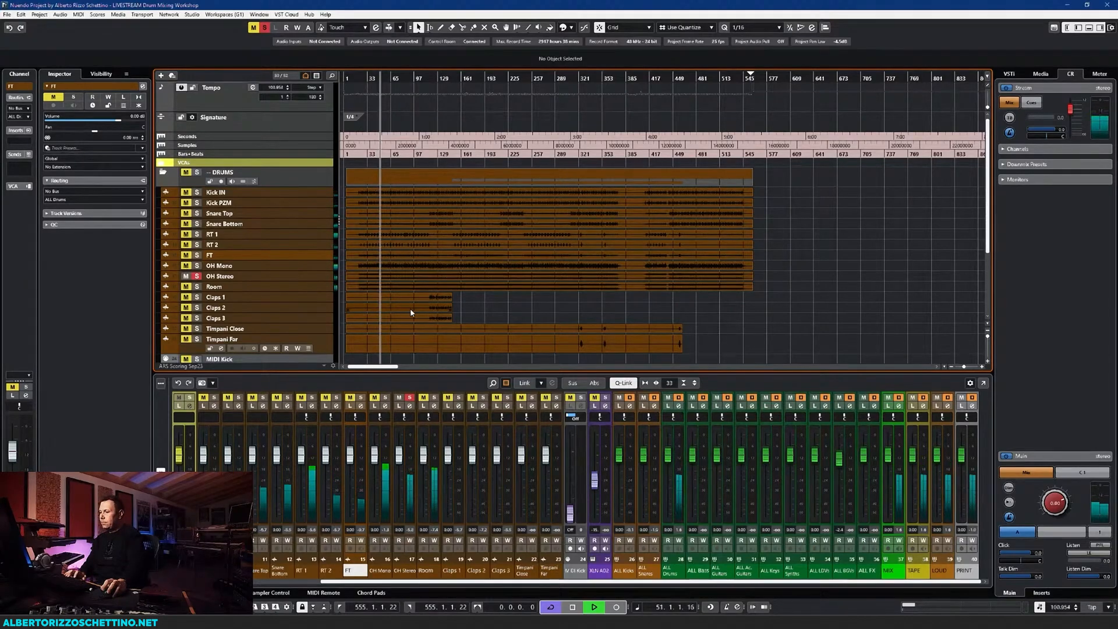
{"action": "key", "text": "space"}
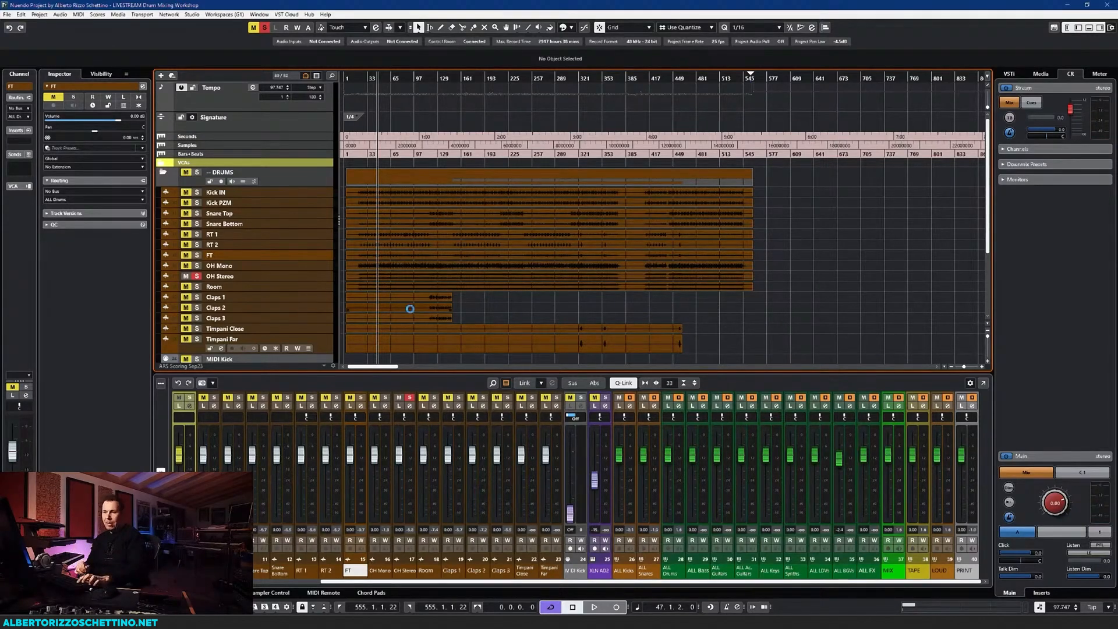
Listen to the Room track alone in solo from the same position
{"action": "left_click", "coordinate": [196, 287]}
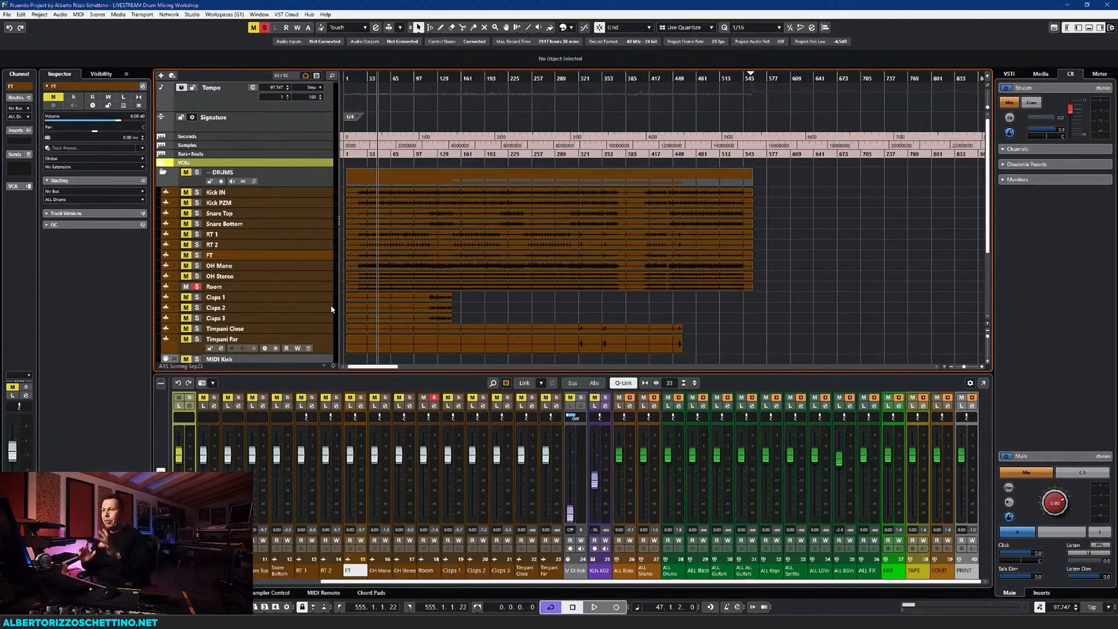
{"action": "key", "text": "space"}
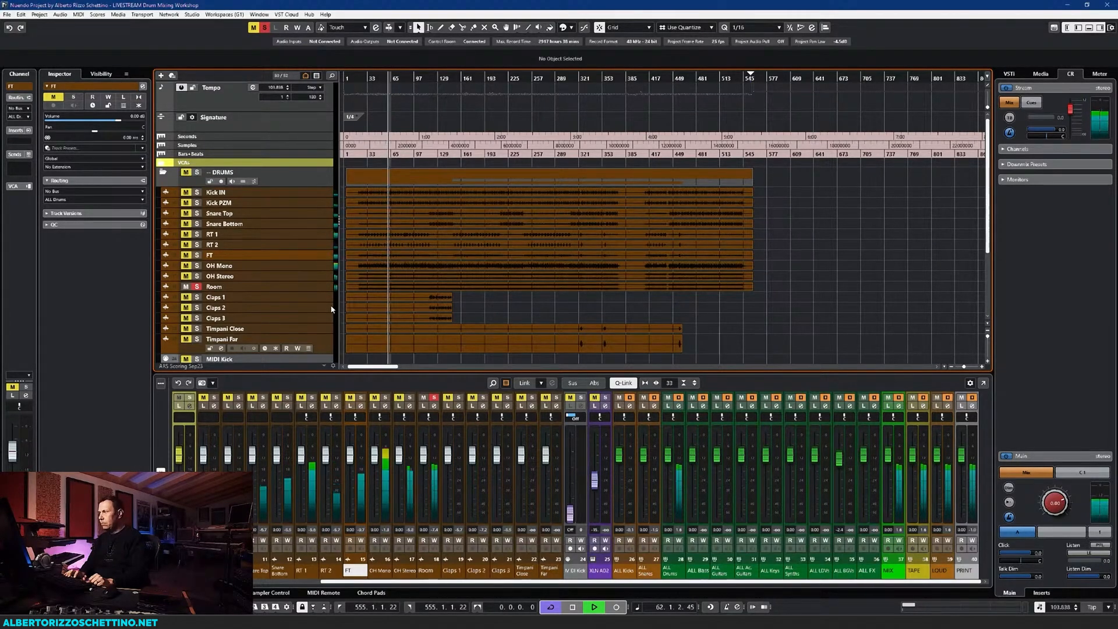
{"action": "key", "text": "space"}
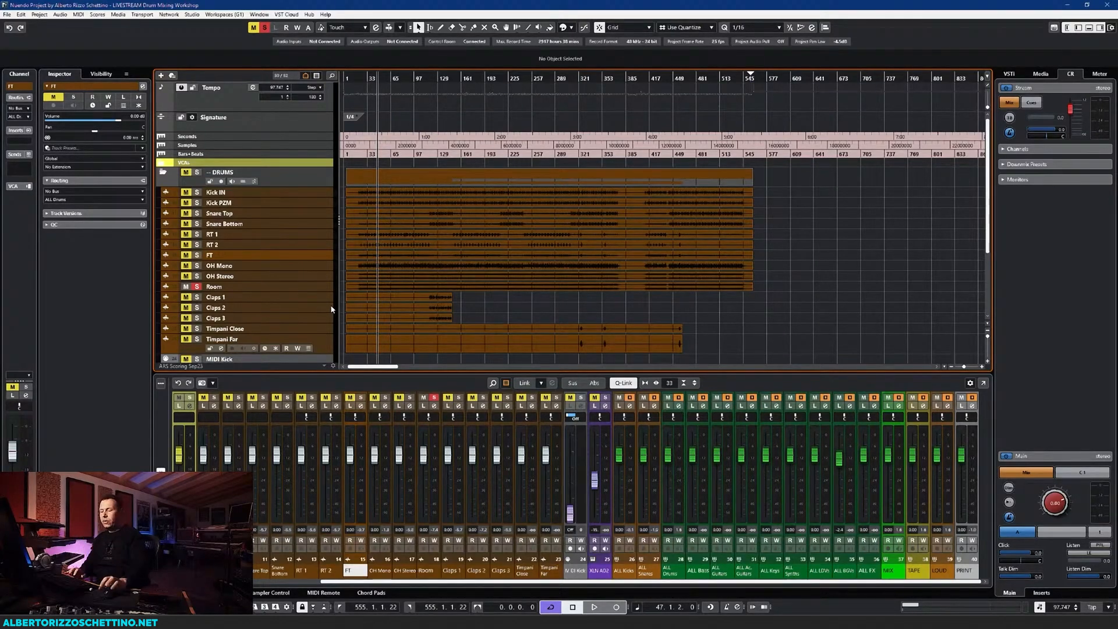
Solo OH Stereo together with Room, pull the OH Stereo fader fully down and play the drums
{"action": "left_click", "coordinate": [198, 276]}
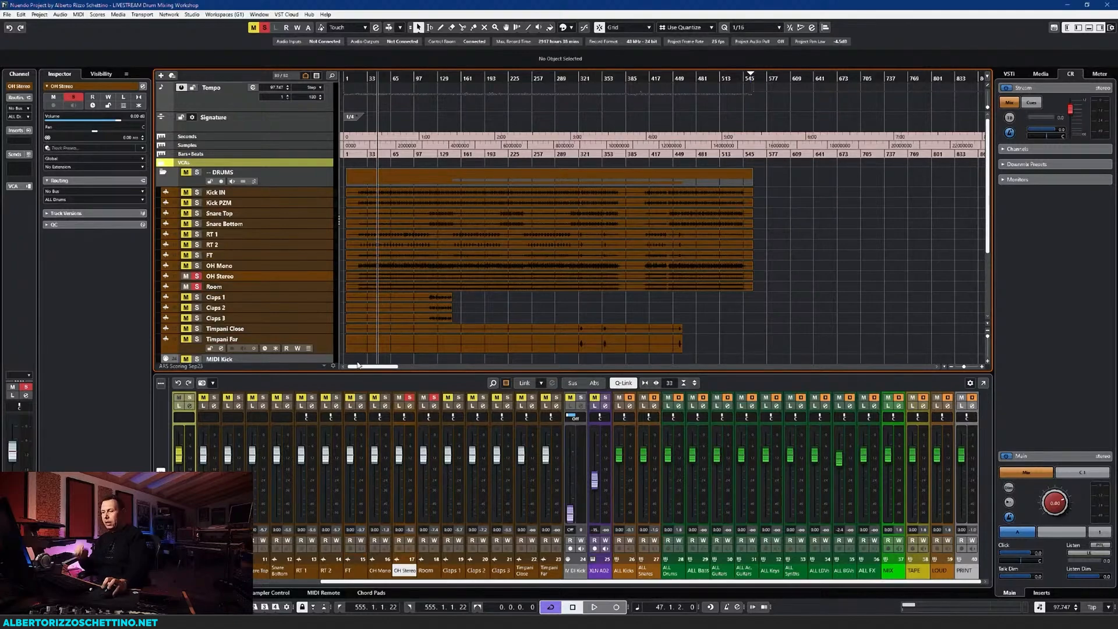
{"action": "left_click_drag", "start_coordinate": [398, 454], "coordinate": [402, 525]}
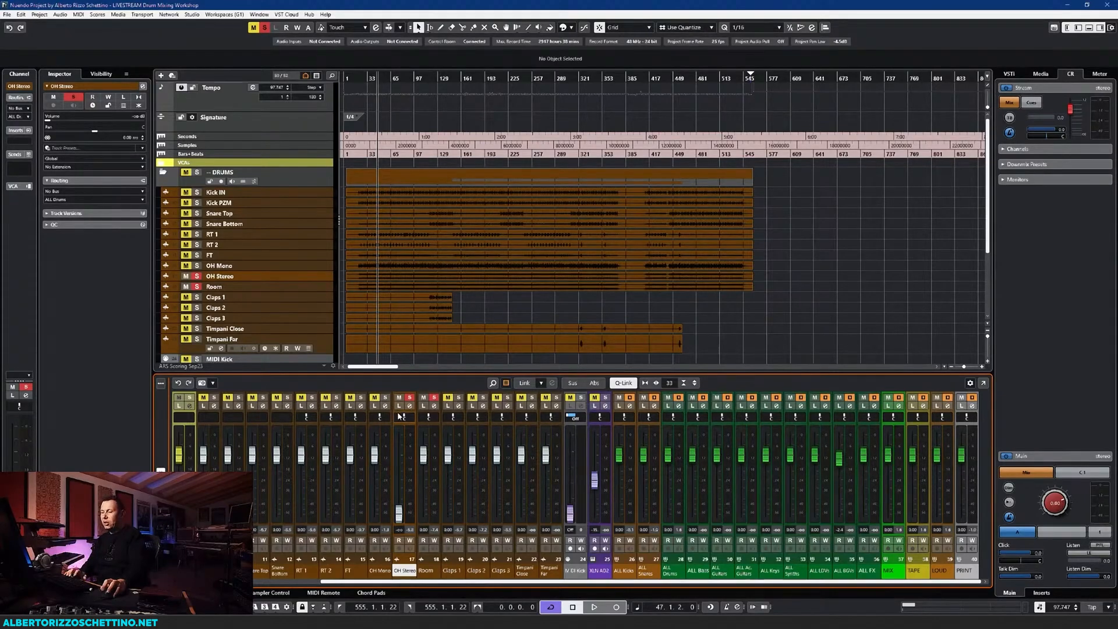
{"action": "key", "text": "space"}
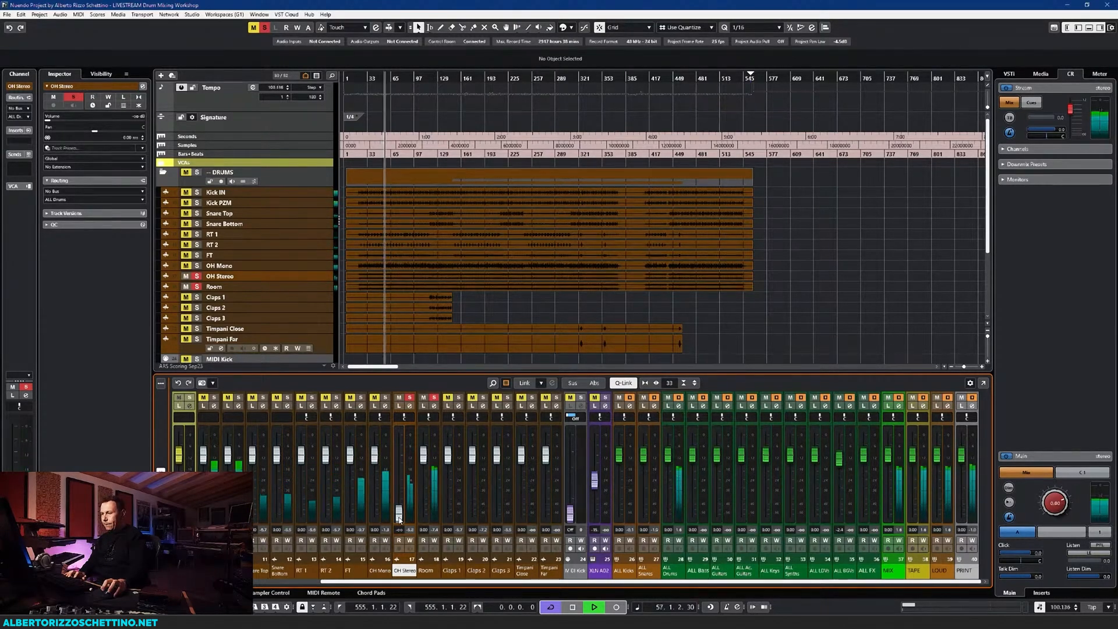
{"action": "key", "text": "space"}
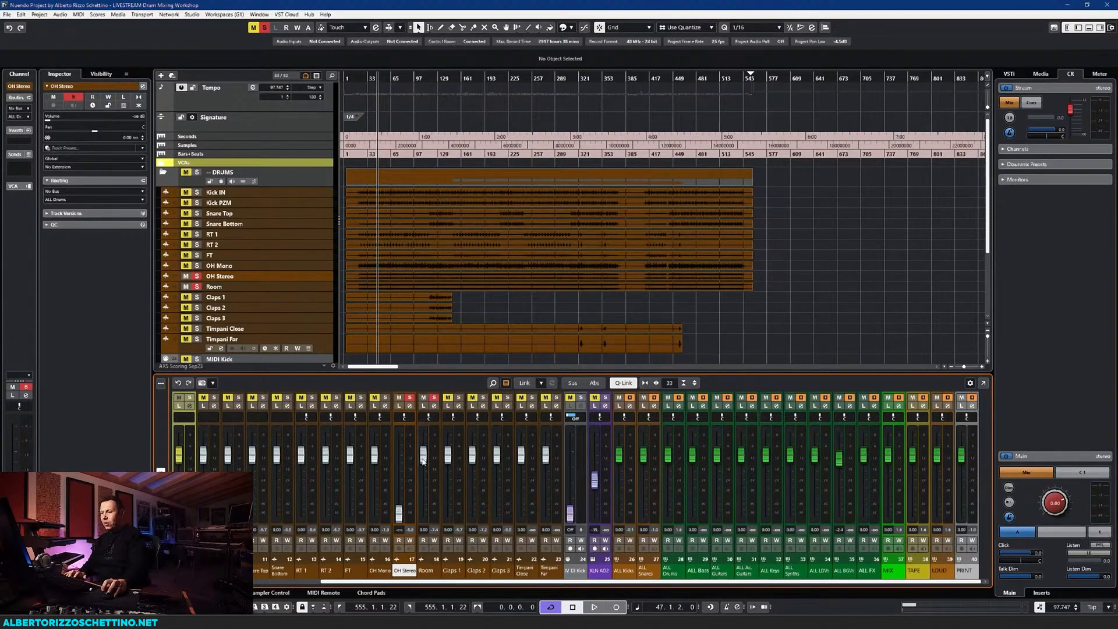
Try different OH Stereo and Room fader balances during playback, and reset the Room fader to its default level
{"action": "key", "text": "space"}
{"action": "mouse_move", "coordinate": [401, 522]}
{"action": "left_mouse_down"}
{"action": "mouse_move", "coordinate": [401, 460]}
{"action": "mouse_move", "coordinate": [399, 513]}
{"action": "left_mouse_up"}
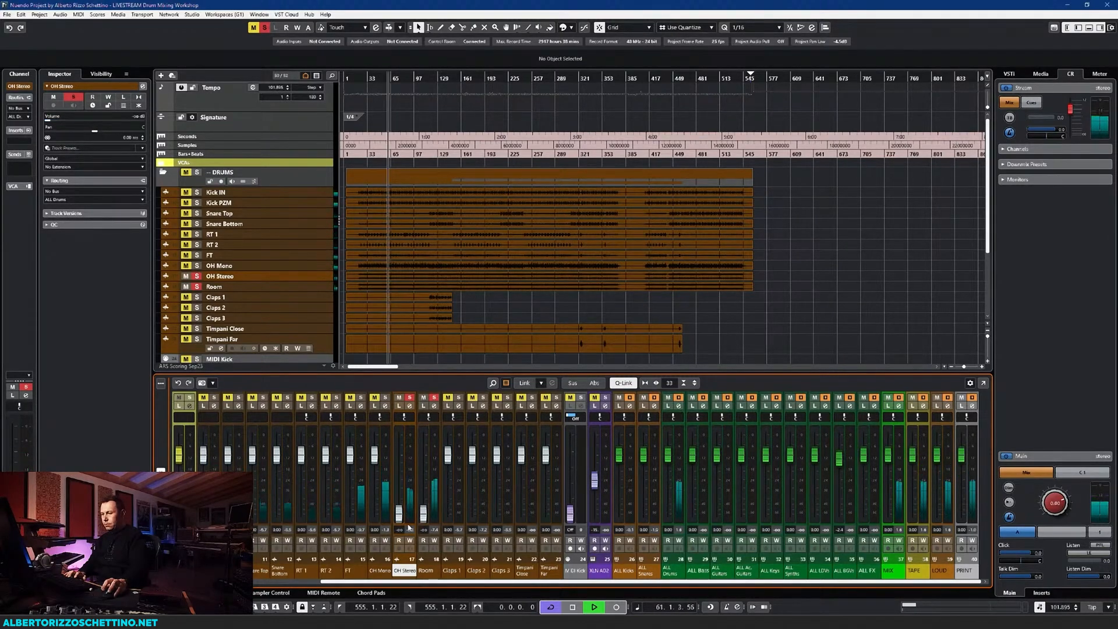
{"action": "mouse_move", "coordinate": [423, 459]}
{"action": "left_mouse_down"}
{"action": "mouse_move", "coordinate": [425, 520]}
{"action": "mouse_move", "coordinate": [426, 474]}
{"action": "left_mouse_up"}
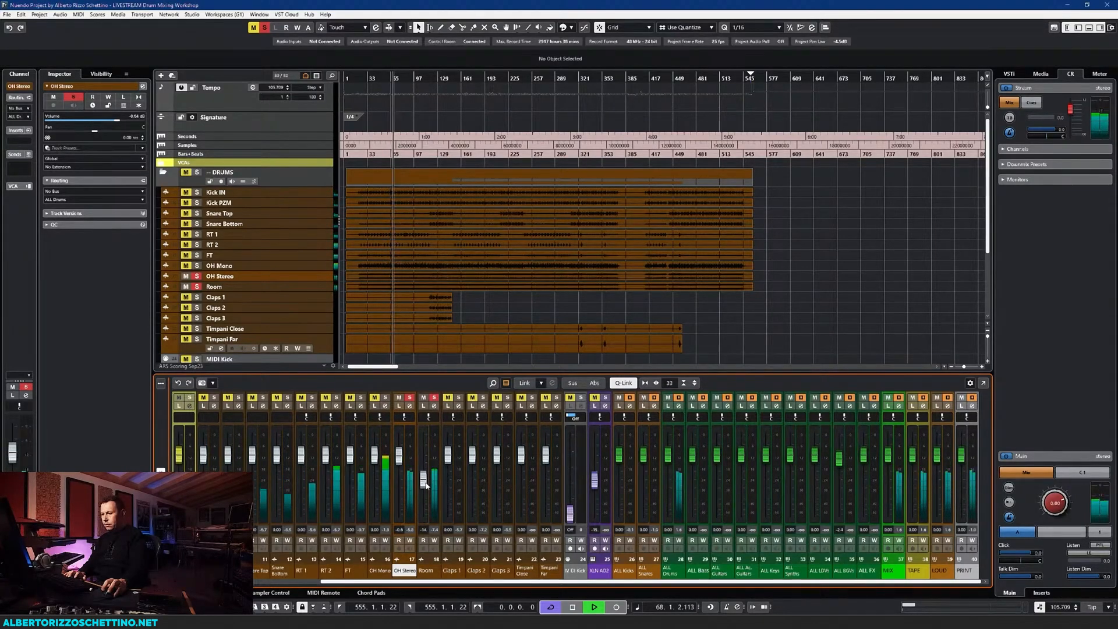
{"action": "key", "text": "space"}
{"action": "left_click", "coordinate": [424, 479], "text": "ctrl"}
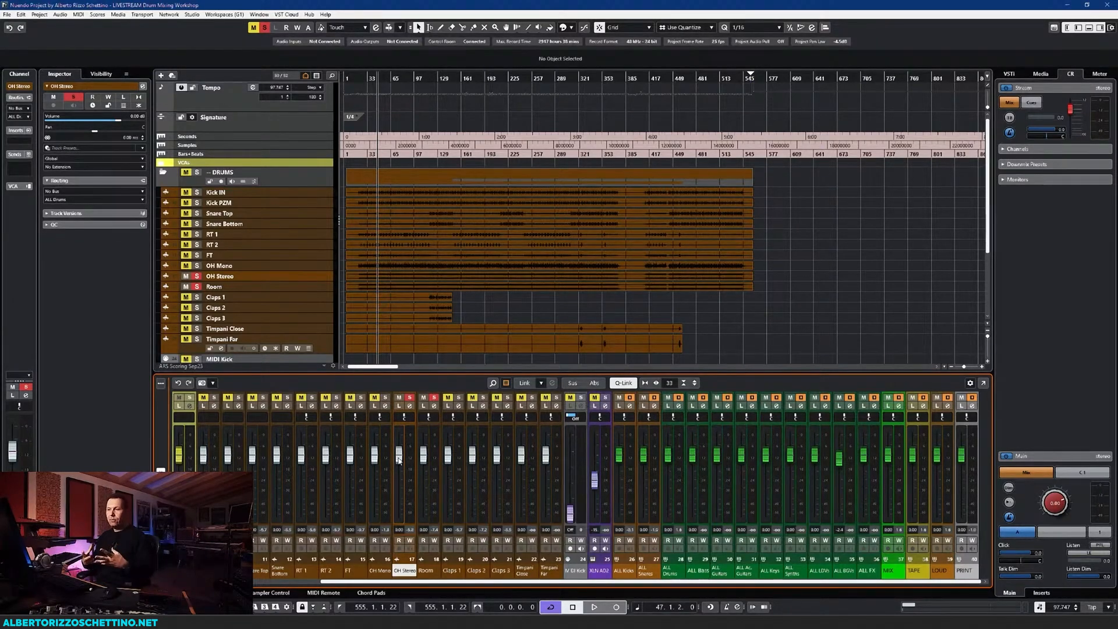
Listen to the OH Mono track alone in solo from around bar 47
{"action": "left_click", "coordinate": [186, 276]}
{"action": "left_click", "coordinate": [197, 276]}
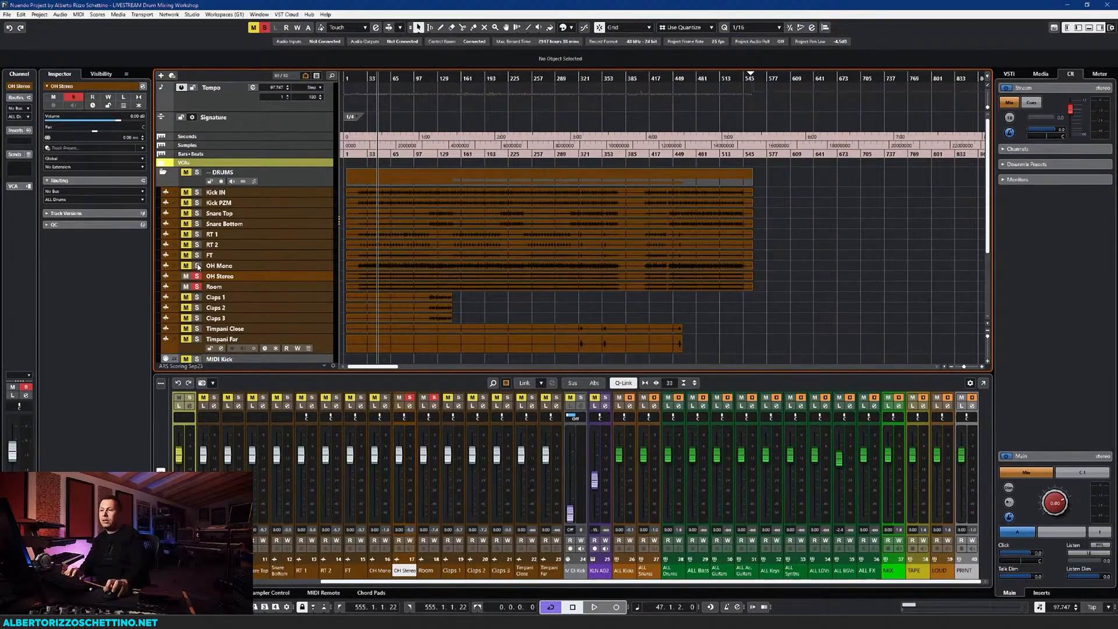
{"action": "left_click", "coordinate": [198, 266], "text": "ctrl"}
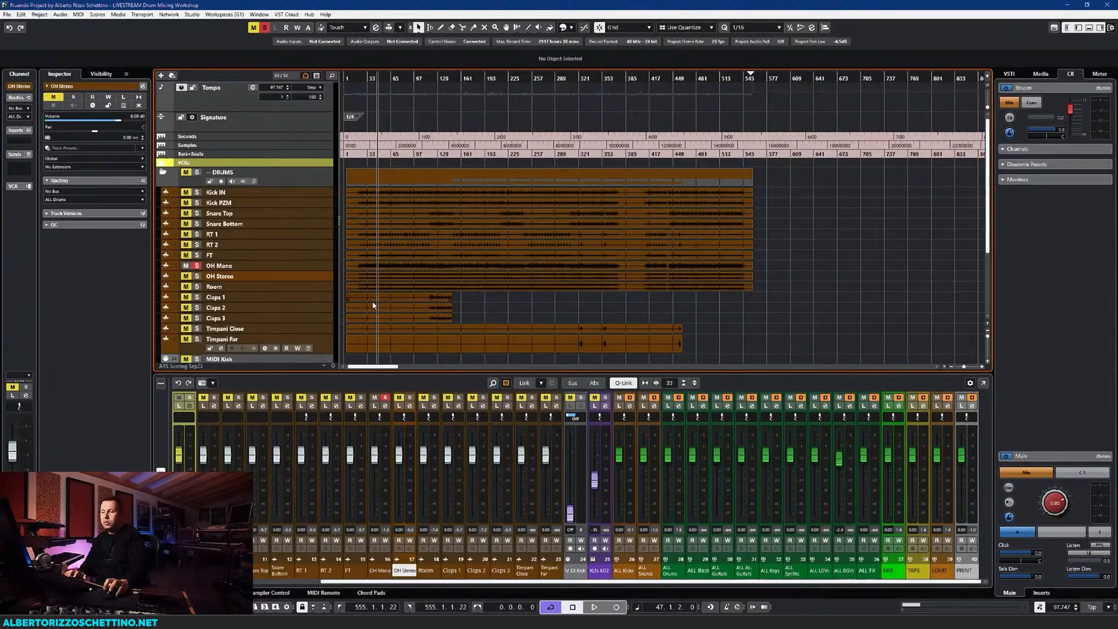
{"action": "key", "text": "space"}
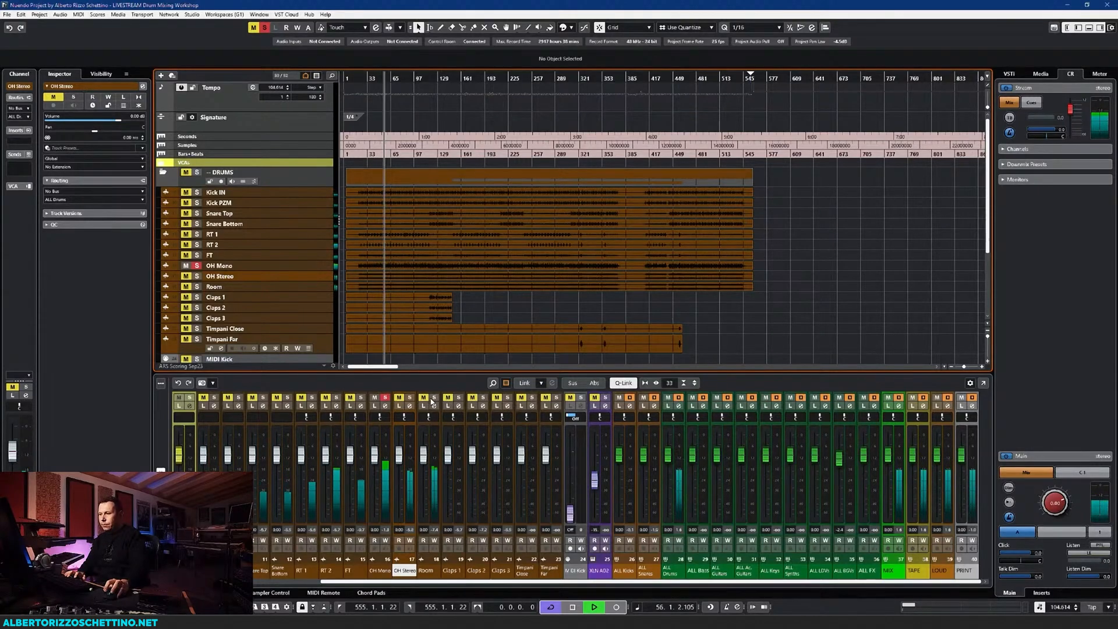
{"action": "key", "text": "space"}
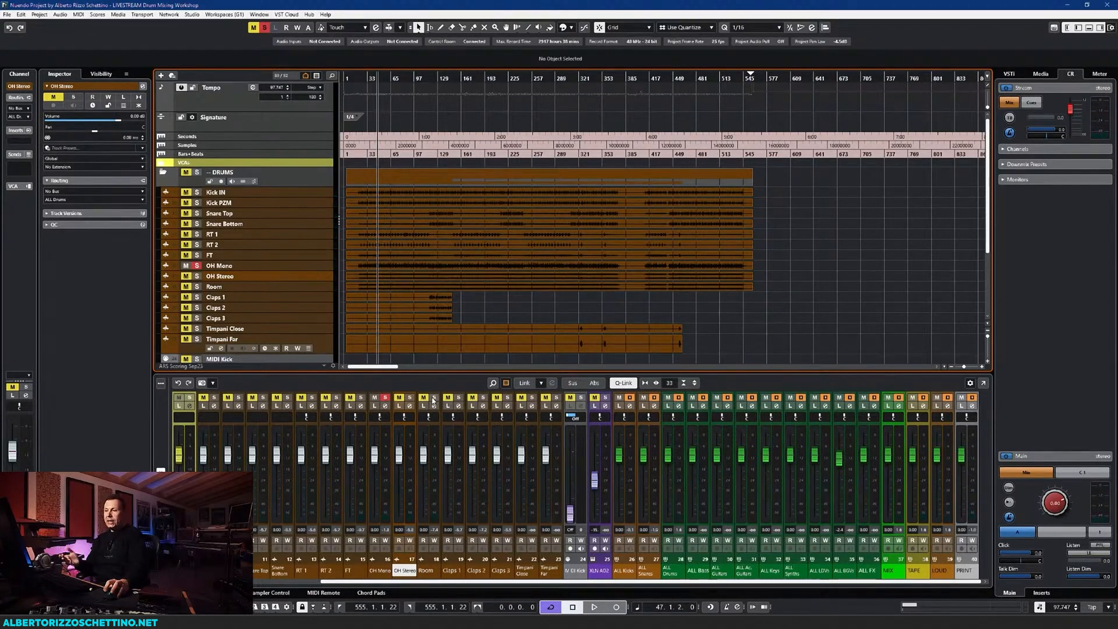
Solo Room together with OH Mono, pull the OH Mono fader fully down and play the drums while lowering the Room fader
{"action": "left_click", "coordinate": [434, 397]}
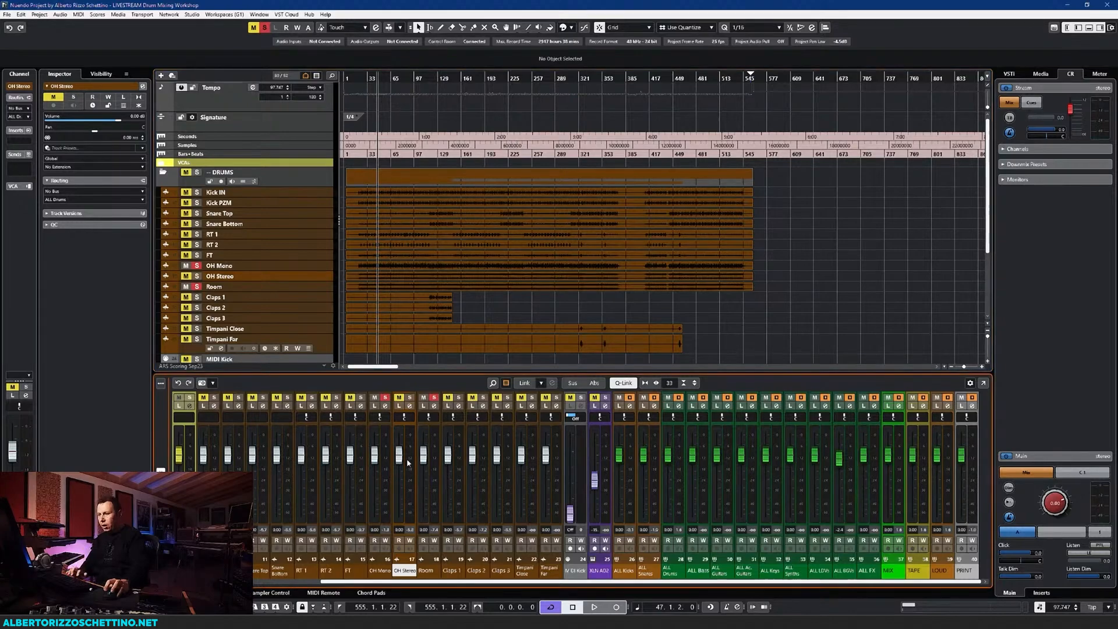
{"action": "left_click_drag", "start_coordinate": [375, 455], "coordinate": [373, 502]}
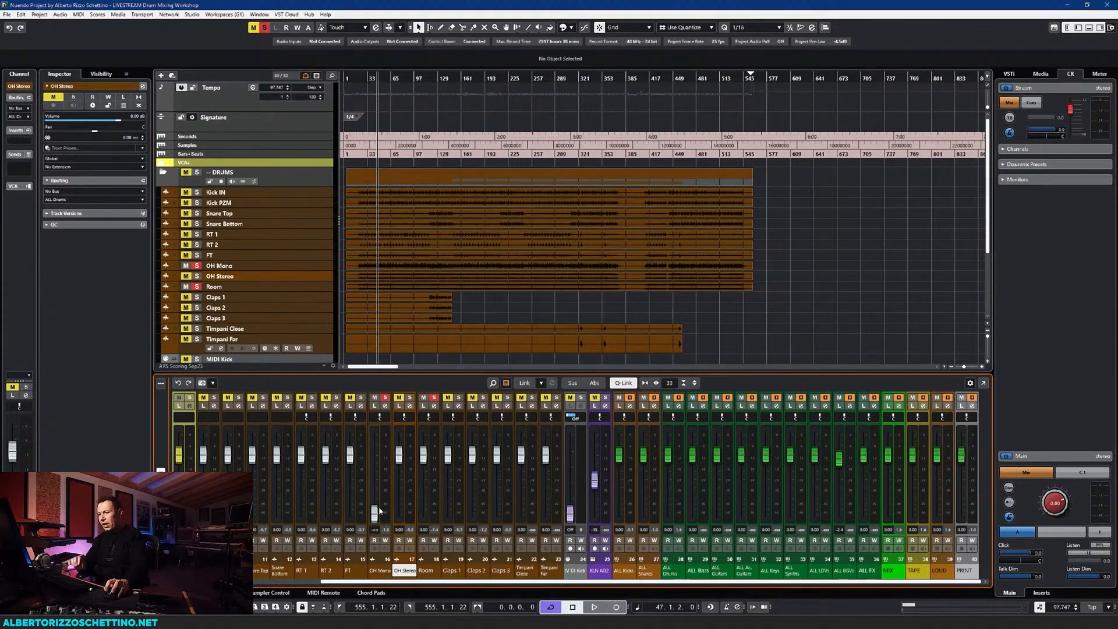
{"action": "key", "text": "space"}
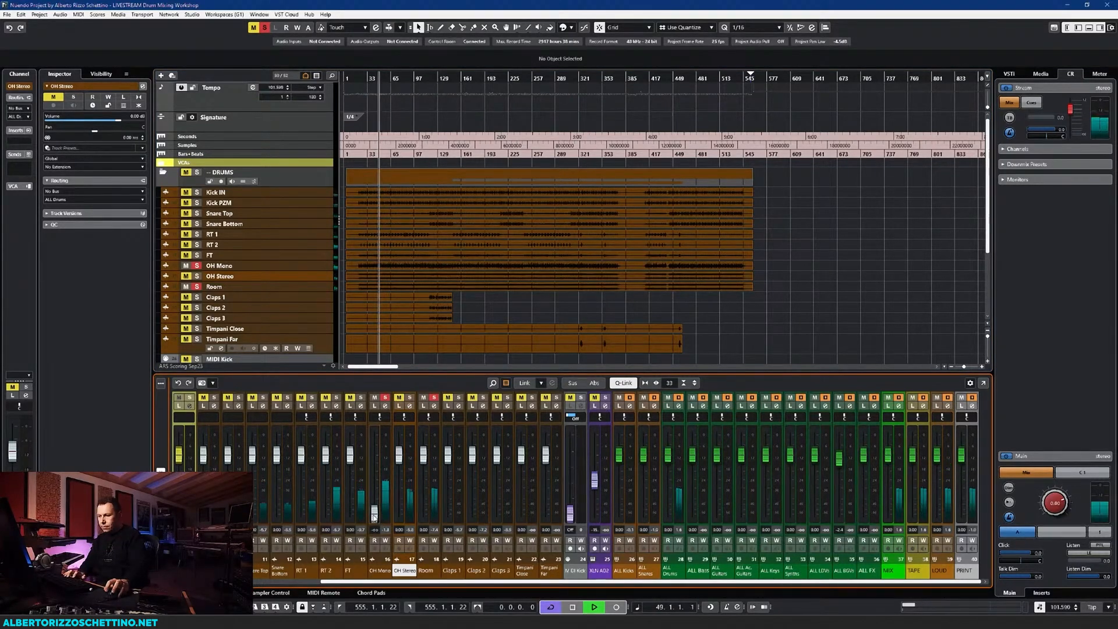
{"action": "left_click_drag", "start_coordinate": [425, 455], "coordinate": [424, 479]}
{"action": "mouse_move", "coordinate": [376, 513]}
{"action": "left_mouse_down"}
{"action": "mouse_move", "coordinate": [377, 457]}
{"action": "mouse_move", "coordinate": [380, 518]}
{"action": "left_mouse_up"}
Add OH Stereo to the soloed OH Mono and Room, lower the OH Stereo fader during playback and stop
{"action": "left_click", "coordinate": [410, 397]}
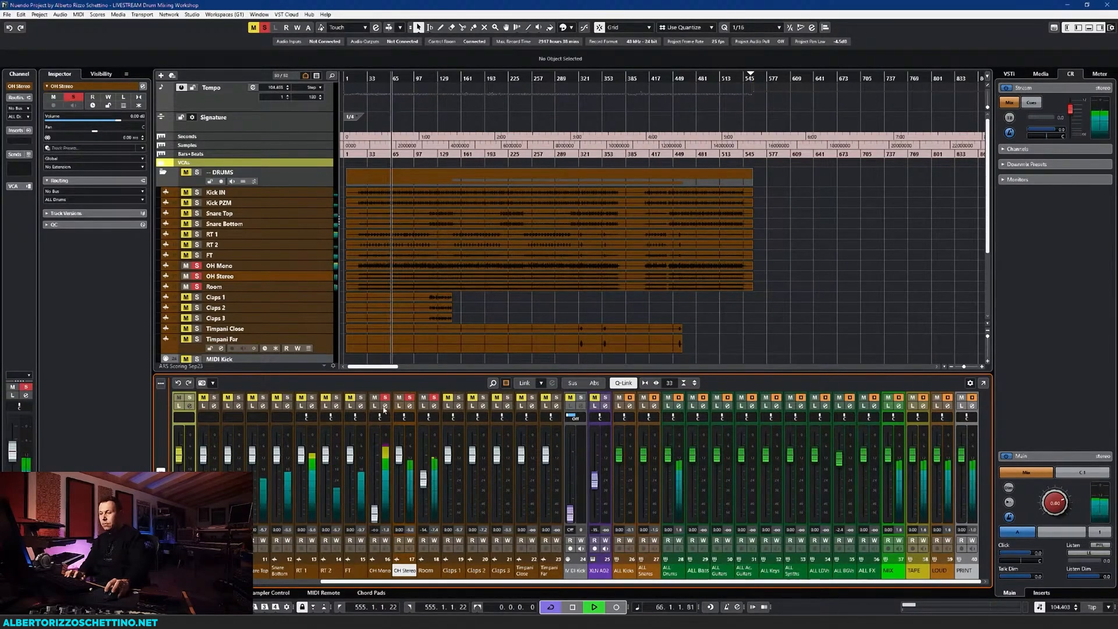
{"action": "left_click_drag", "start_coordinate": [399, 452], "coordinate": [402, 477]}
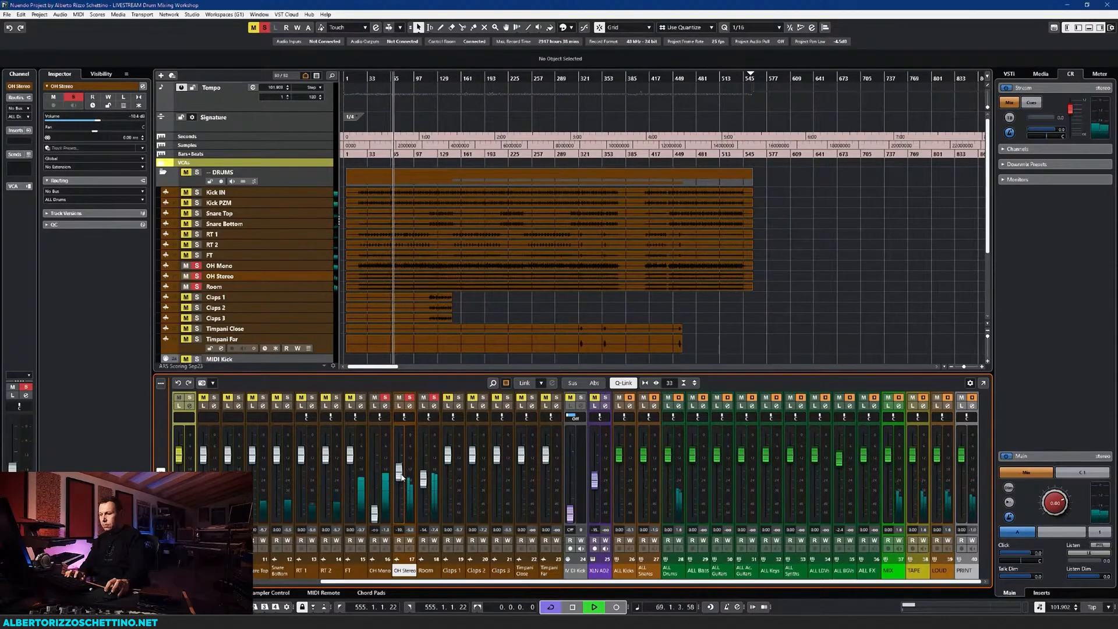
{"action": "key", "text": "space"}
Unsolo OH Mono, OH Stereo and Room, and reset their three faders to the default level
{"action": "left_click", "coordinate": [385, 398]}
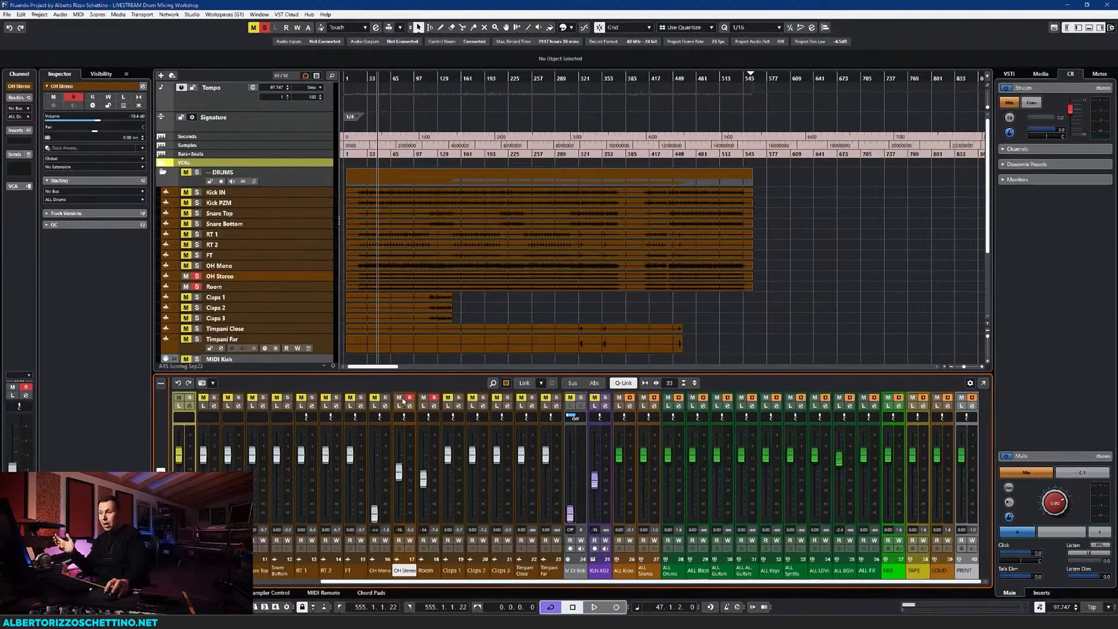
{"action": "left_click", "coordinate": [410, 398]}
{"action": "left_click", "coordinate": [434, 397]}
{"action": "left_click", "coordinate": [374, 512], "text": "ctrl"}
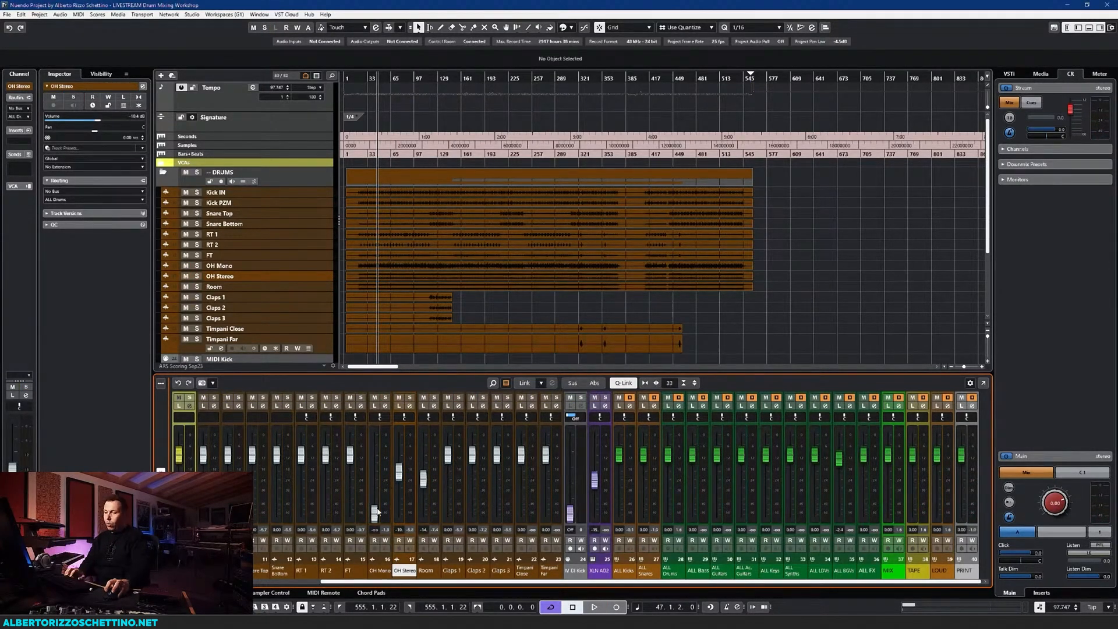
{"action": "left_click", "coordinate": [399, 471], "text": "ctrl"}
{"action": "left_click", "coordinate": [424, 479], "text": "ctrl"}
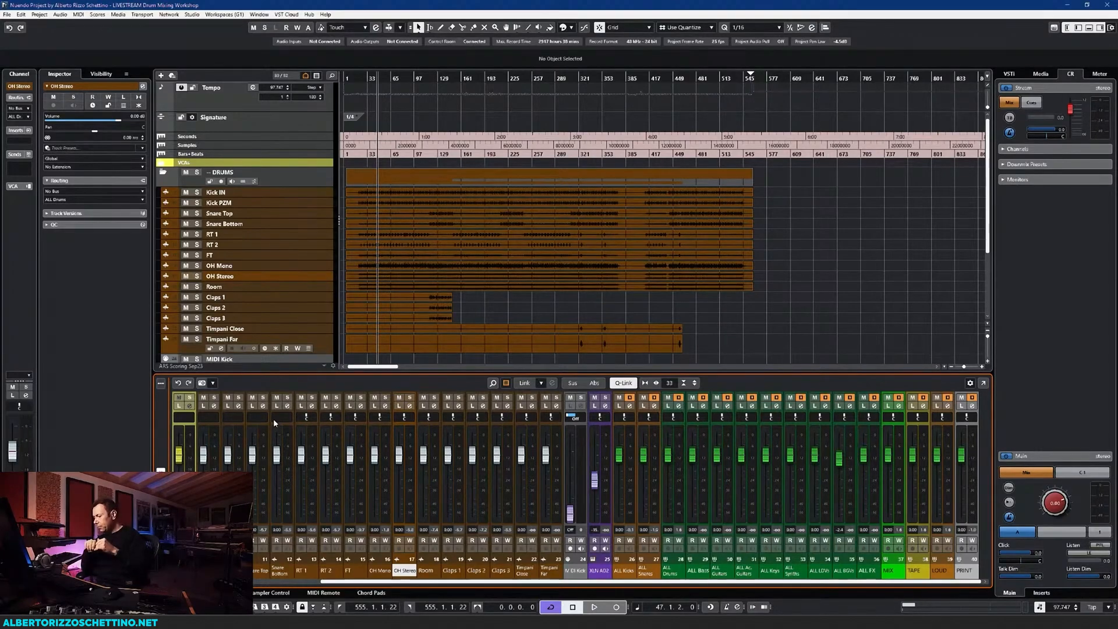
Listen to all the drums together from around bar 101
{"action": "left_click", "coordinate": [417, 82]}
{"action": "key", "text": "space"}
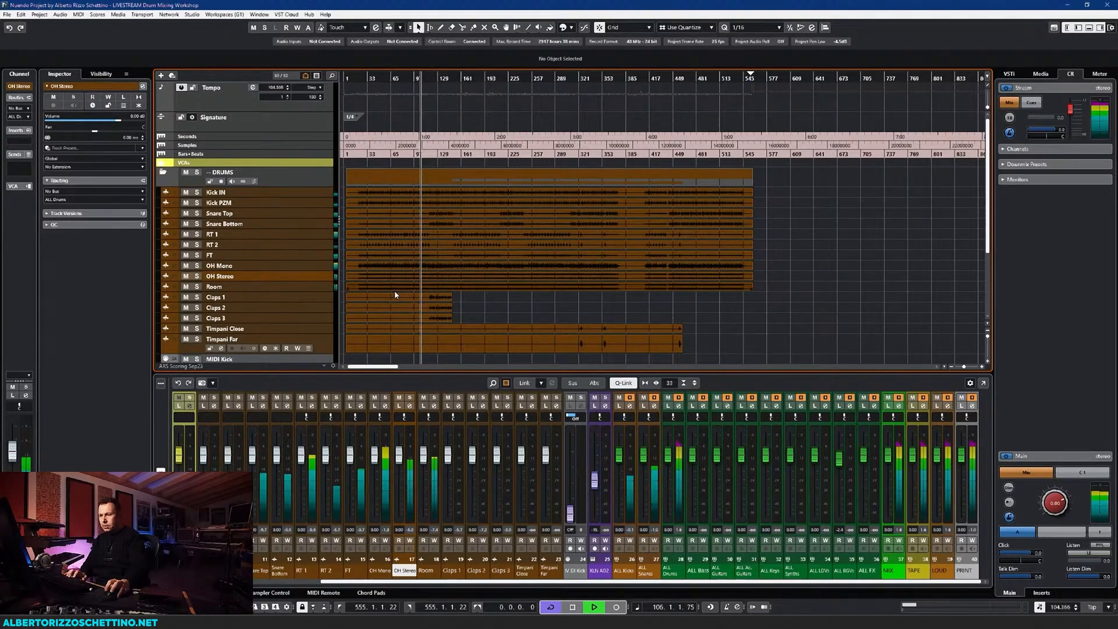
{"action": "key", "text": "space"}
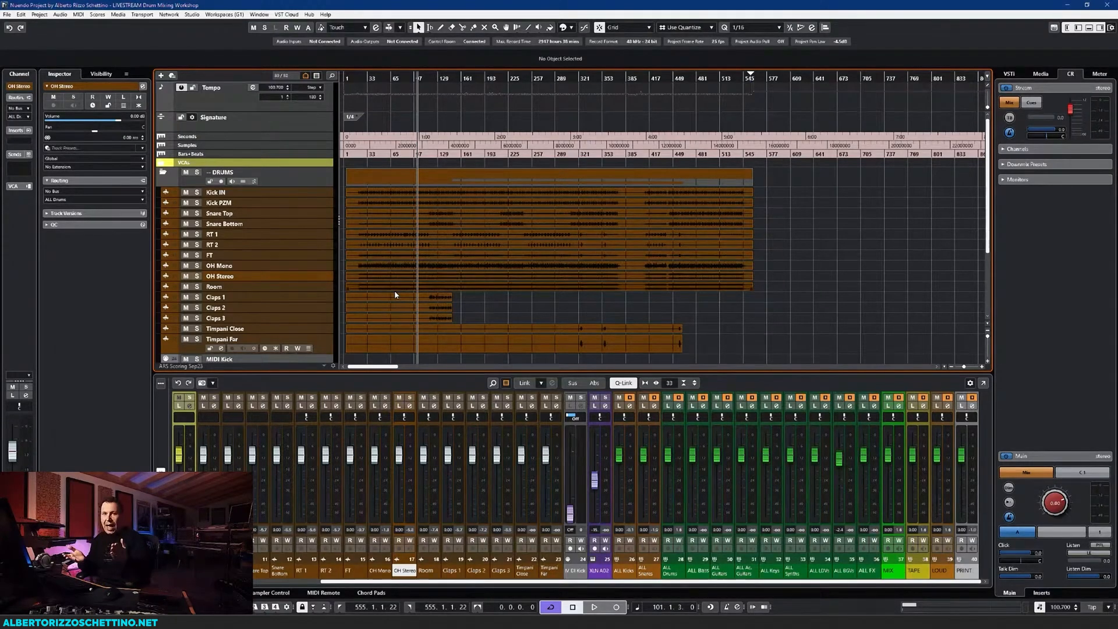
In the full MixConsole, try a pre-gain of -6 dB on all channels from Kick IN to Timpani Far, and undo it
{"action": "key", "text": "F3"}
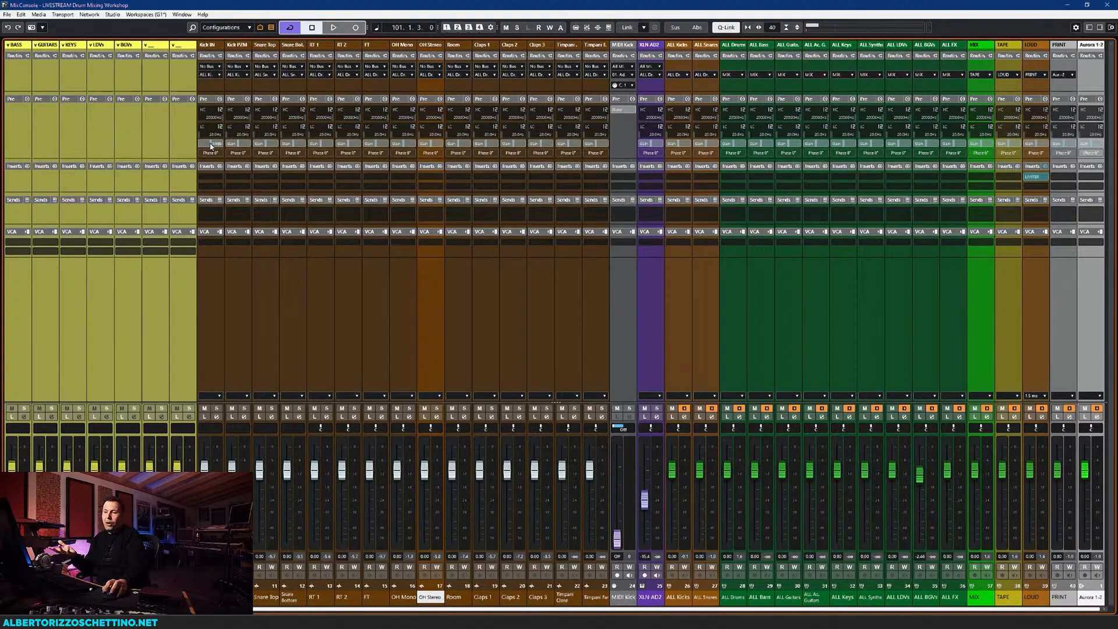
{"action": "left_click", "coordinate": [217, 280]}
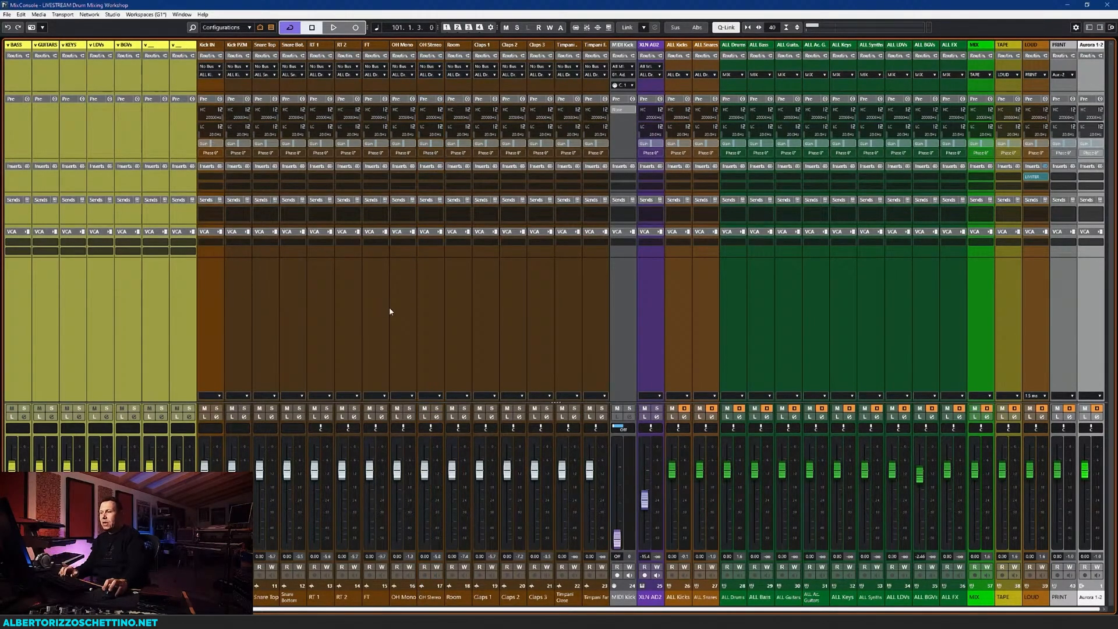
{"action": "left_click", "coordinate": [591, 300], "text": "shift"}
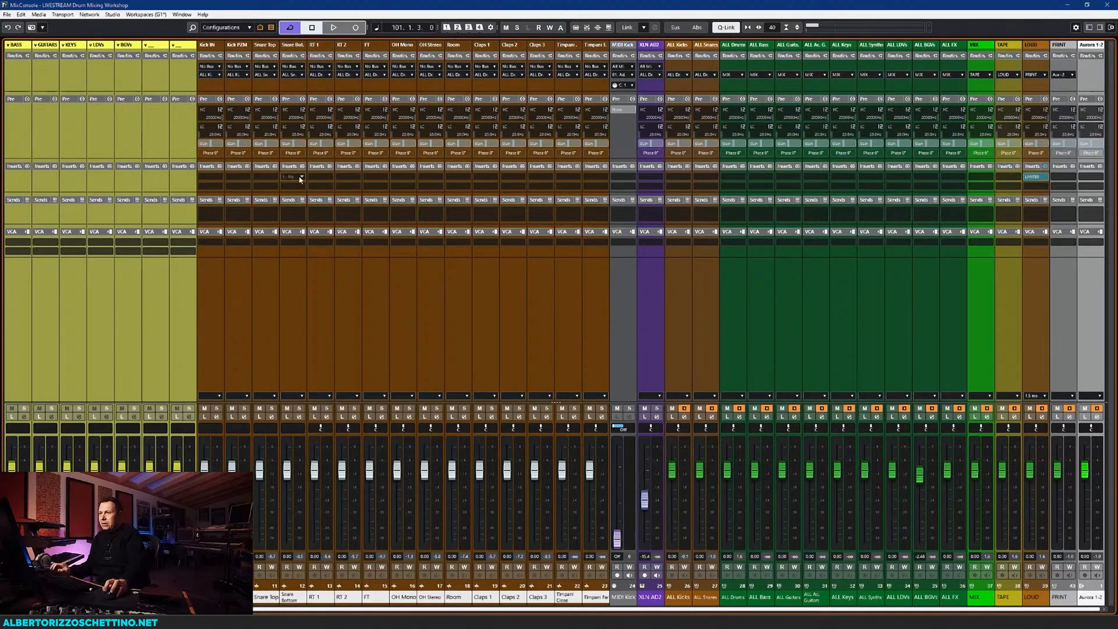
{"action": "double_click", "coordinate": [213, 144]}
{"action": "type", "text": "-6"}
{"action": "key", "text": "Return"}
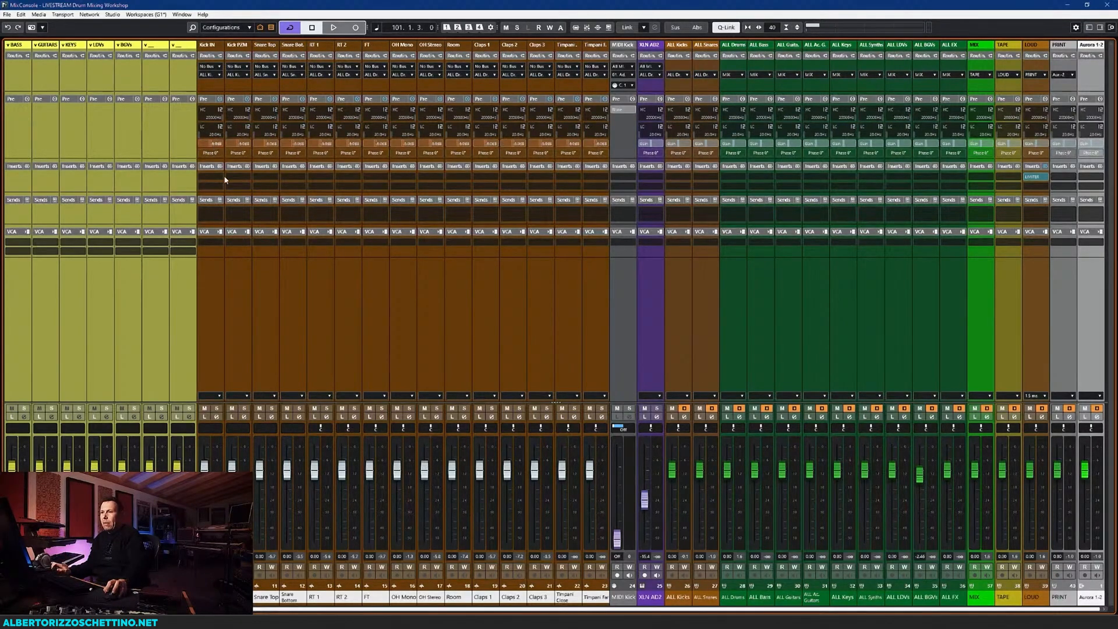
{"action": "key", "text": "ctrl+z"}
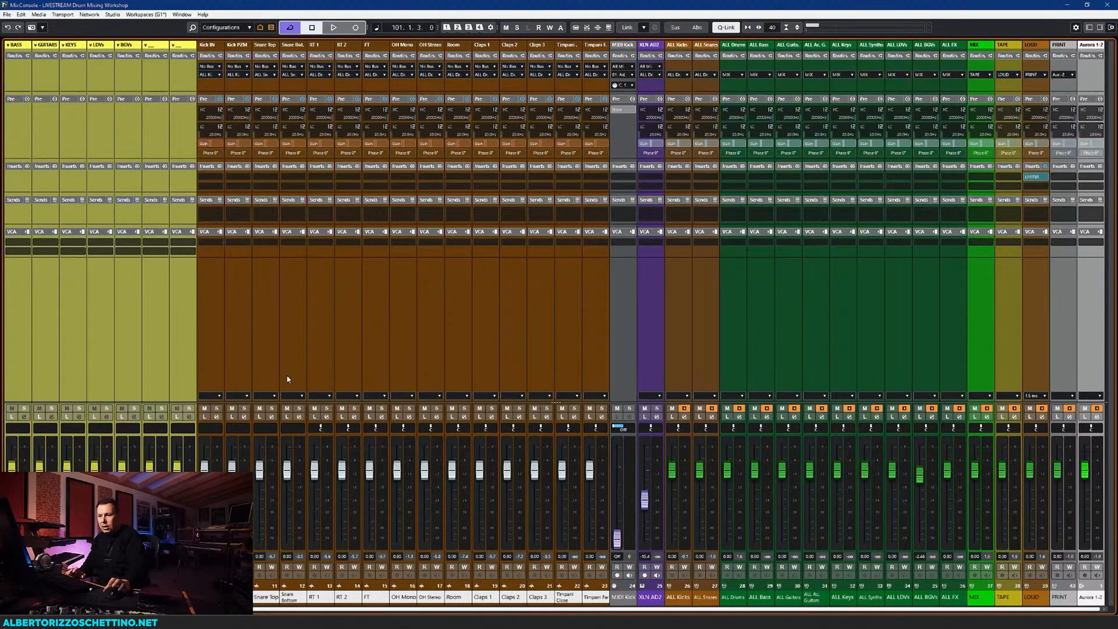
Play the drums from bar 101 while watching the channel meters, stop, and select only the Kick IN channel
{"action": "key", "text": "space"}
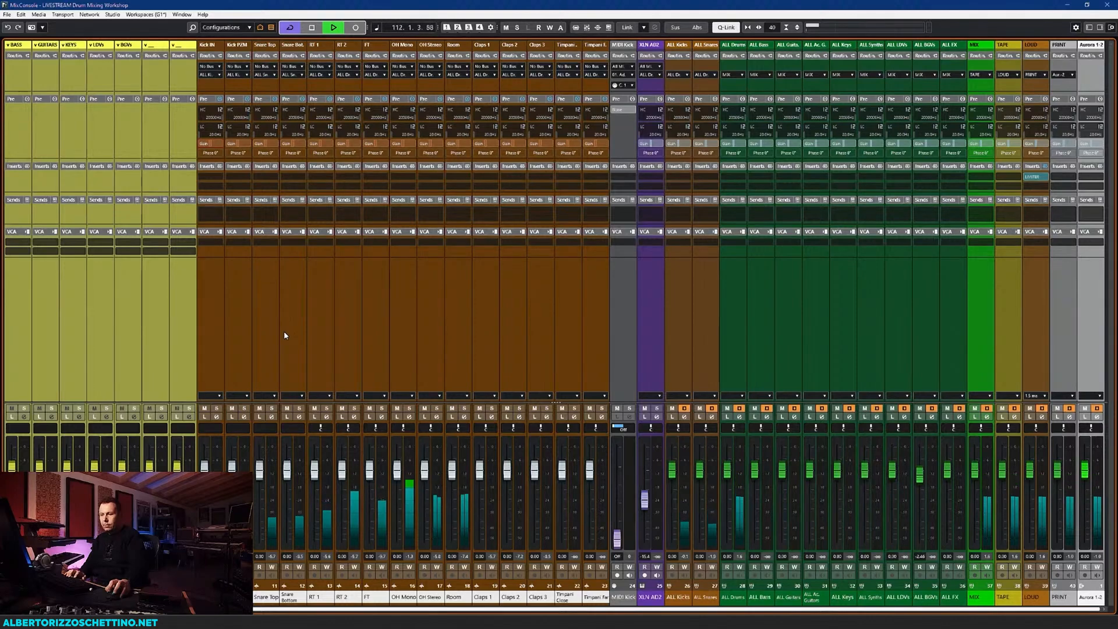
{"action": "key", "text": "space"}
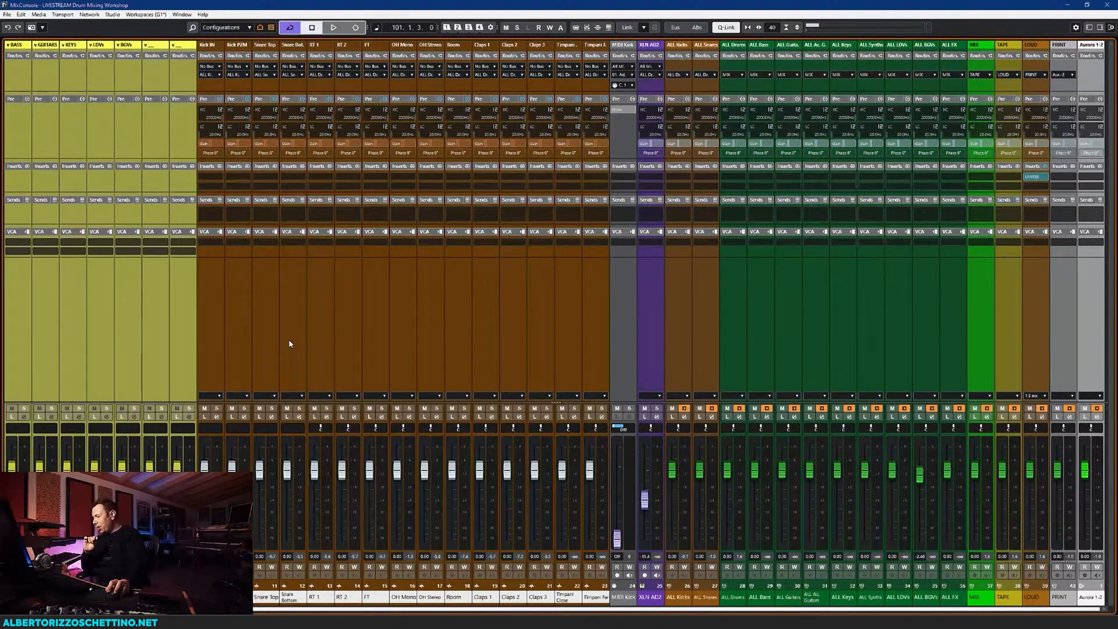
{"action": "left_click", "coordinate": [218, 301]}
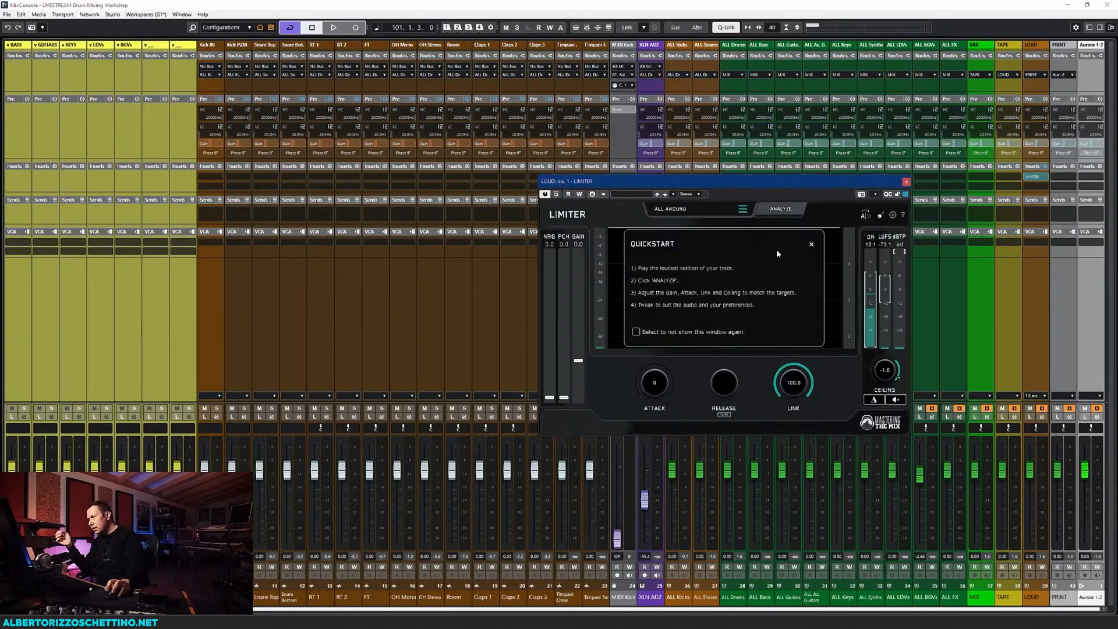
Dismiss the quickstart note of the Limiter on the LOUD channel, reposition its window and examine the energy, punch and gain sliders
{"action": "left_click", "coordinate": [812, 248]}
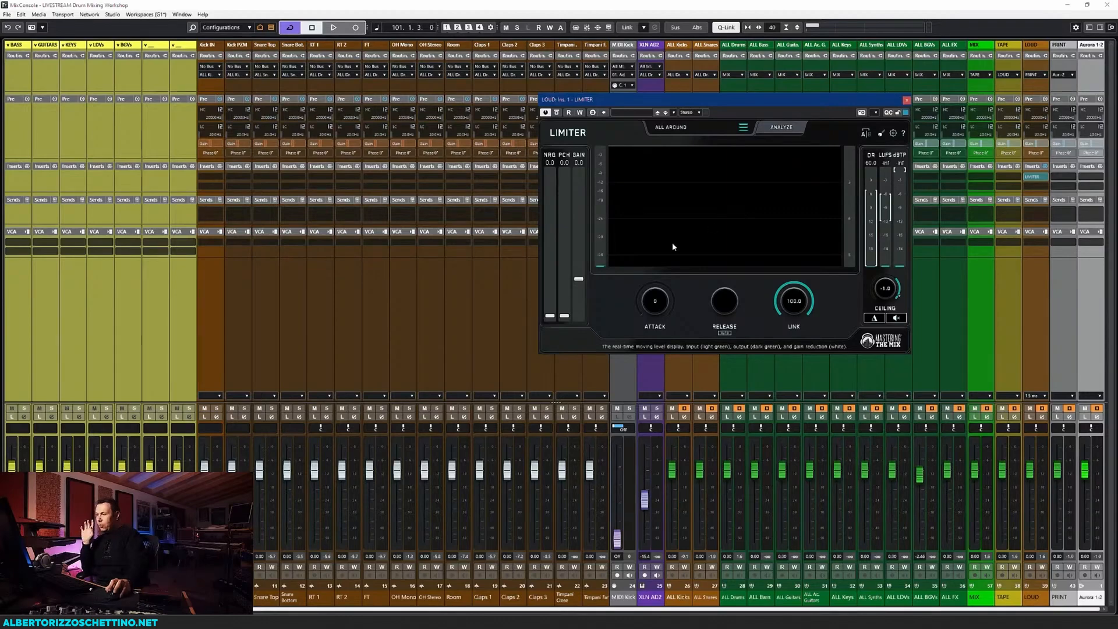
{"action": "left_click_drag", "start_coordinate": [701, 104], "coordinate": [710, 128]}
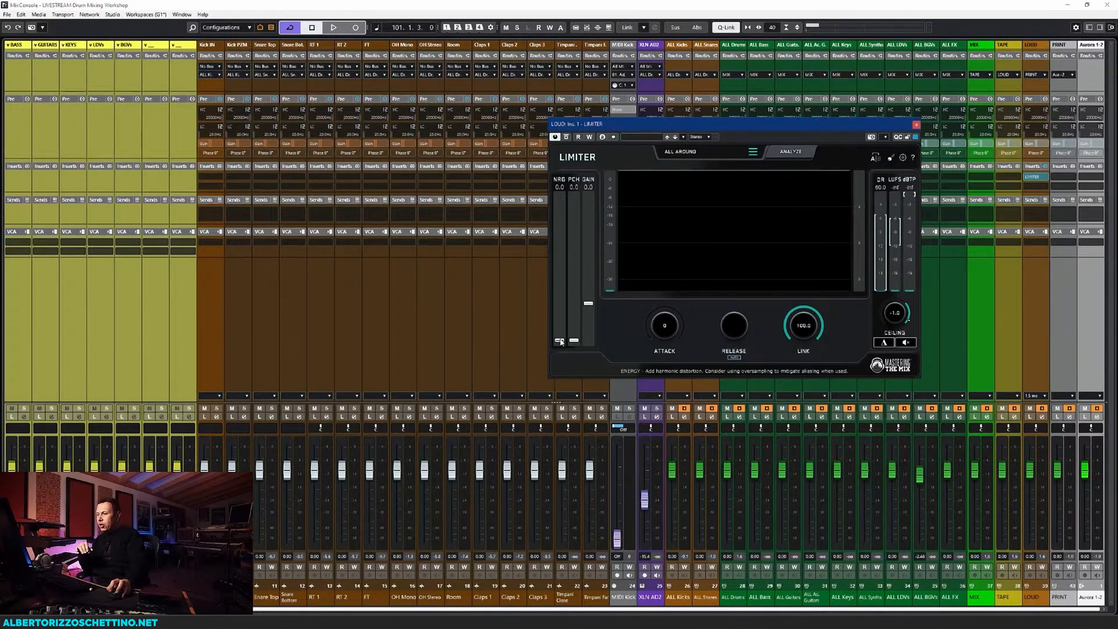
{"action": "mouse_move", "coordinate": [560, 342]}
{"action": "left_mouse_down"}
{"action": "mouse_move", "coordinate": [570, 178]}
{"action": "mouse_move", "coordinate": [561, 323]}
{"action": "mouse_move", "coordinate": [562, 342]}
{"action": "mouse_move", "coordinate": [573, 198]}
{"action": "mouse_move", "coordinate": [574, 343]}
{"action": "left_mouse_up"}
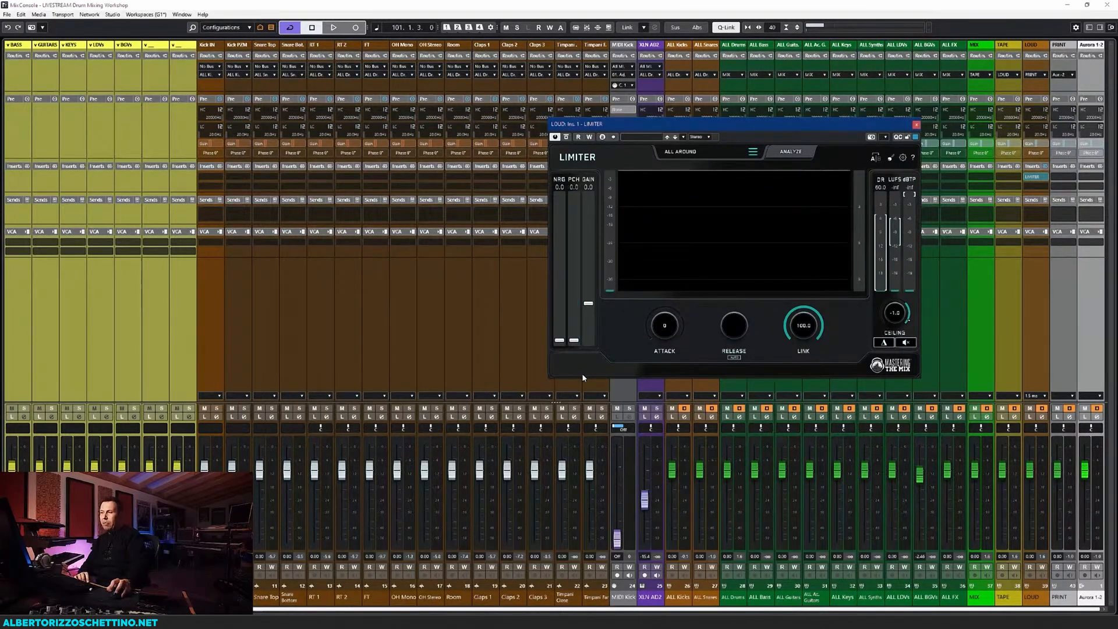
{"action": "mouse_move", "coordinate": [589, 304]}
{"action": "left_mouse_down"}
{"action": "mouse_move", "coordinate": [588, 277]}
{"action": "mouse_move", "coordinate": [588, 305]}
{"action": "left_mouse_up"}
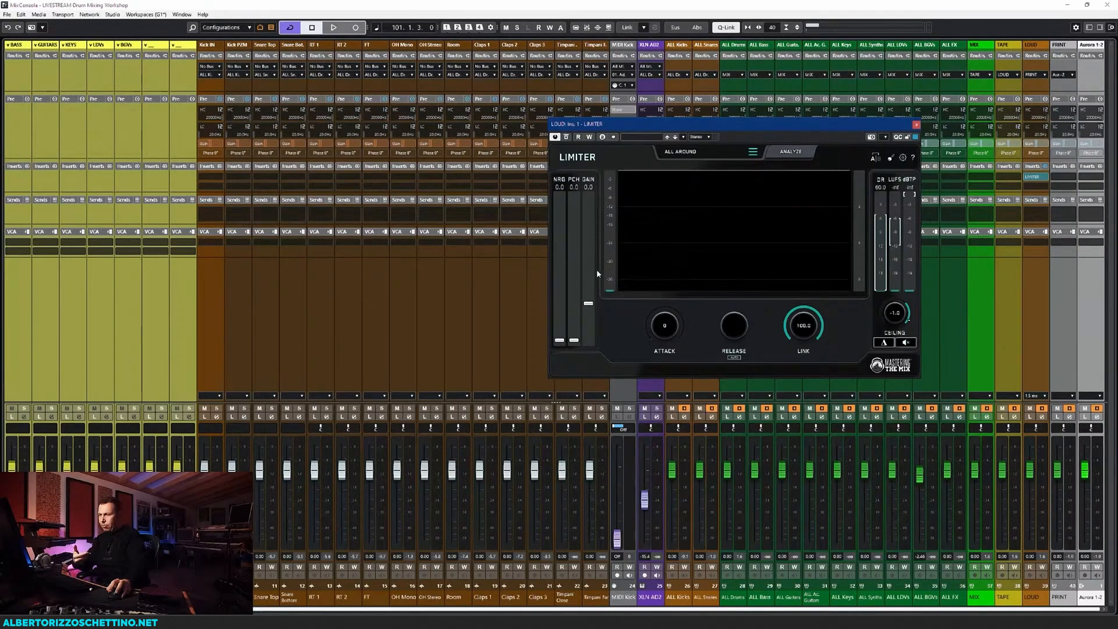
Switch the limiter's automatic release off and back on, and check the Link control
{"action": "left_click", "coordinate": [734, 357]}
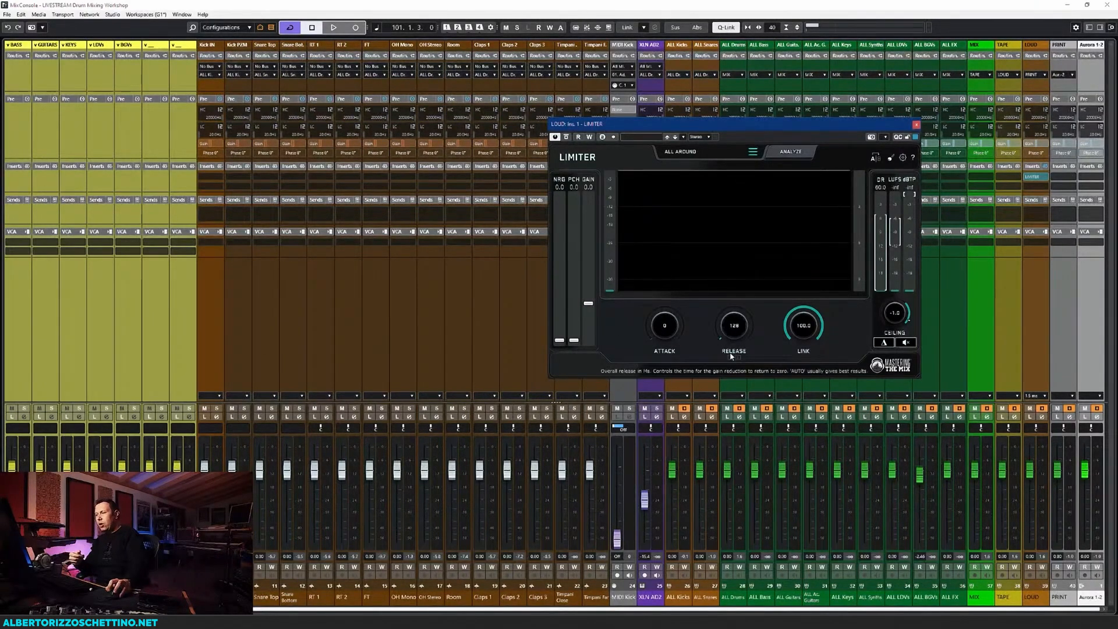
{"action": "left_click", "coordinate": [733, 357]}
{"action": "mouse_move", "coordinate": [801, 334]}
{"action": "left_mouse_down"}
{"action": "mouse_move", "coordinate": [802, 344]}
{"action": "mouse_move", "coordinate": [805, 327]}
{"action": "left_mouse_up"}
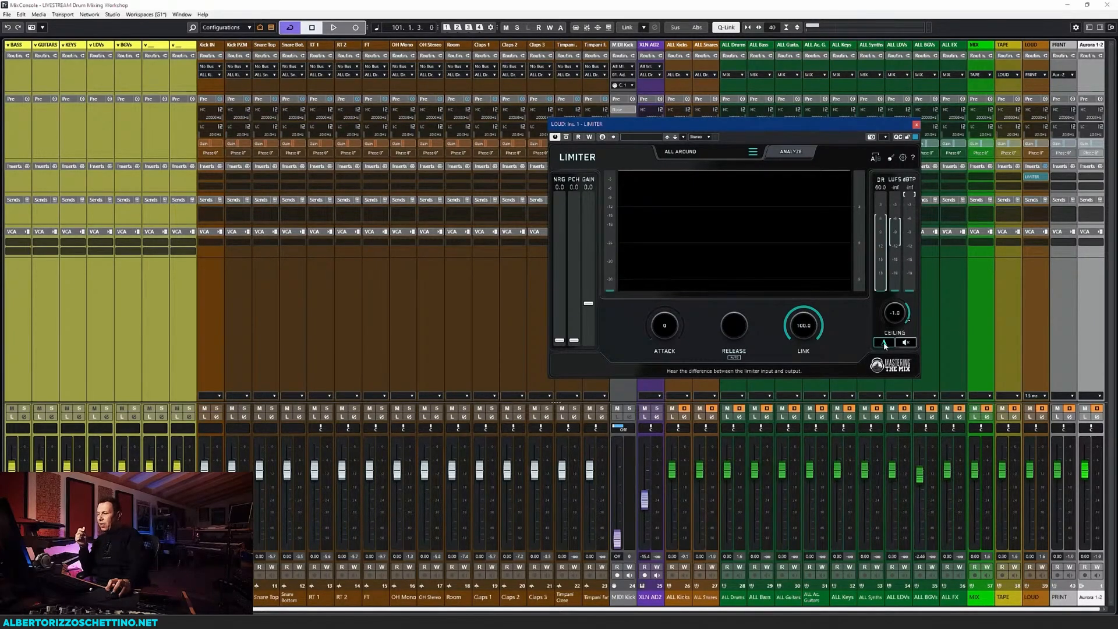
Switch the limiter's difference listening and bypass on and off, and review the limiter's settings
{"action": "left_click", "coordinate": [883, 343]}
{"action": "left_click", "coordinate": [883, 343]}
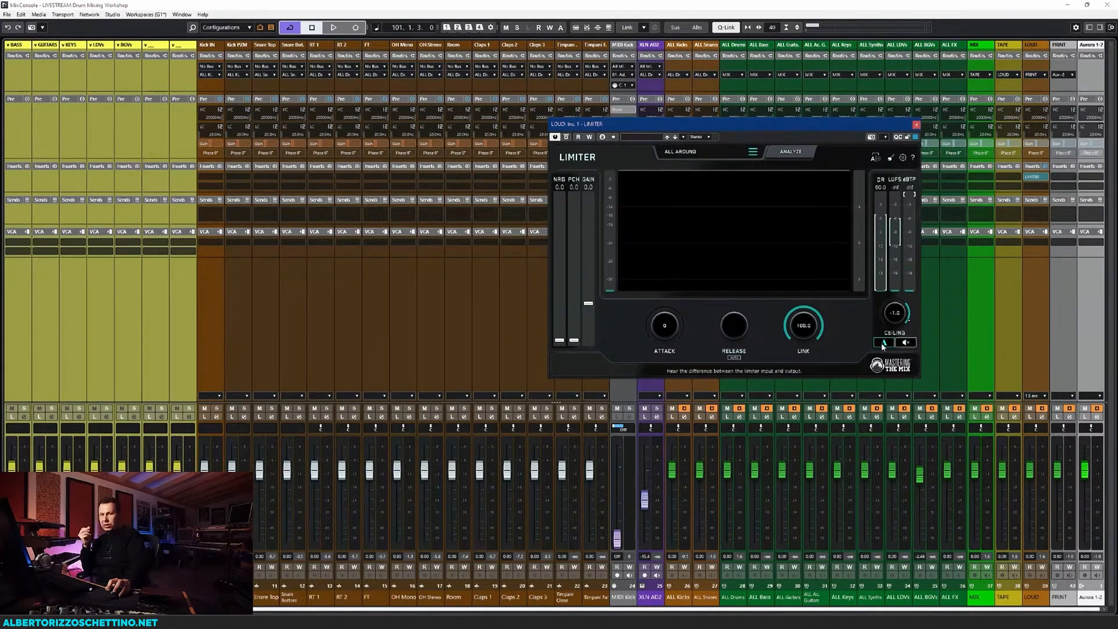
{"action": "left_click", "coordinate": [905, 342]}
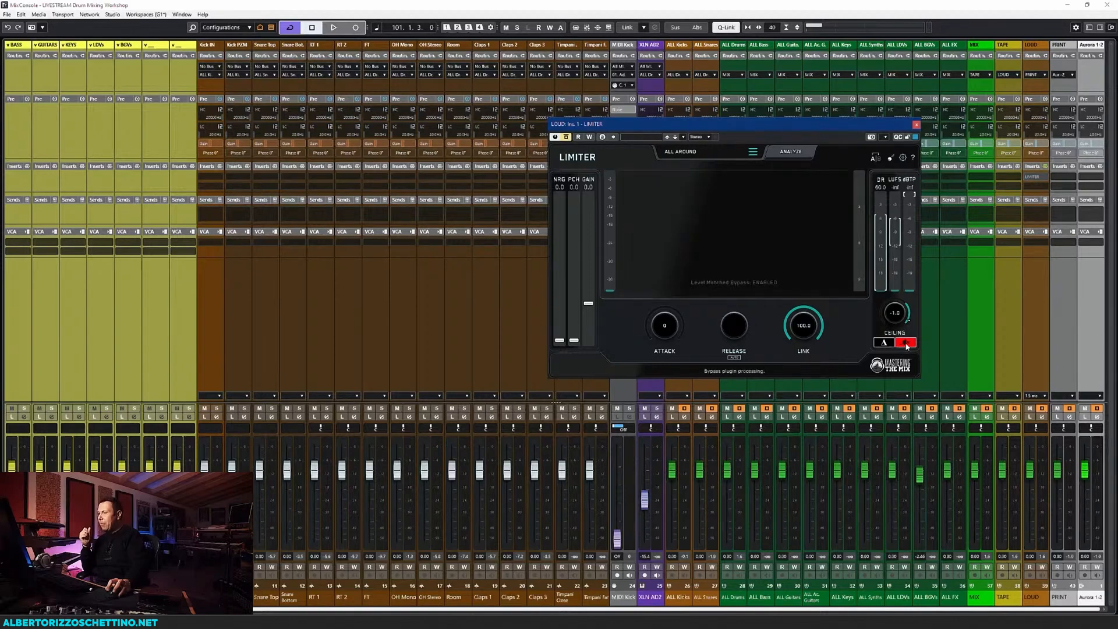
{"action": "left_click", "coordinate": [905, 343]}
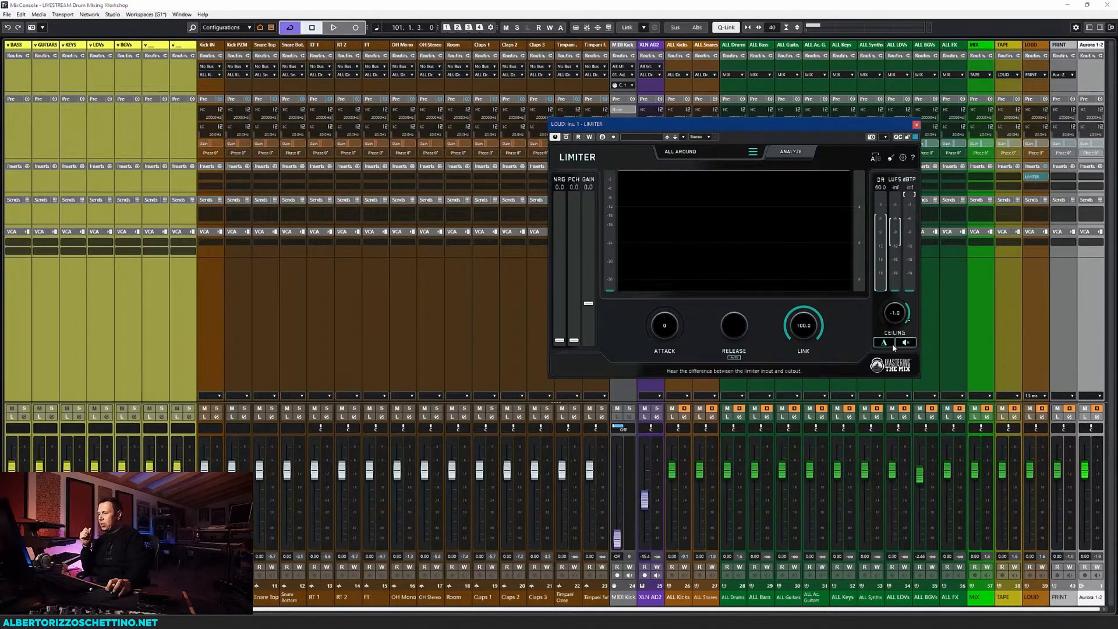
{"action": "left_click", "coordinate": [902, 157]}
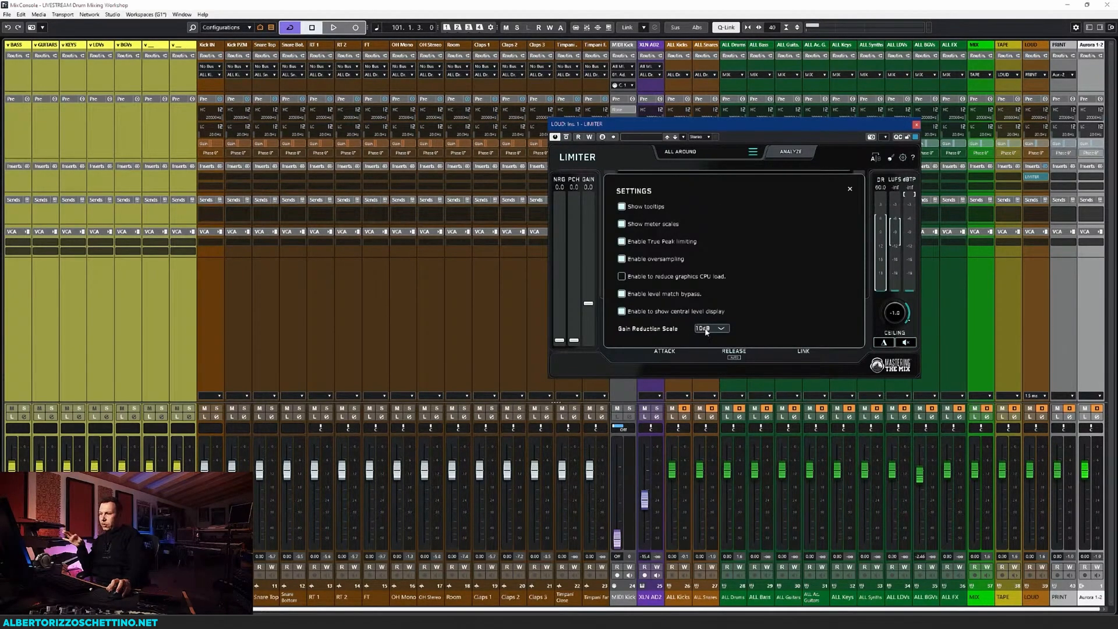
{"action": "left_click", "coordinate": [850, 190]}
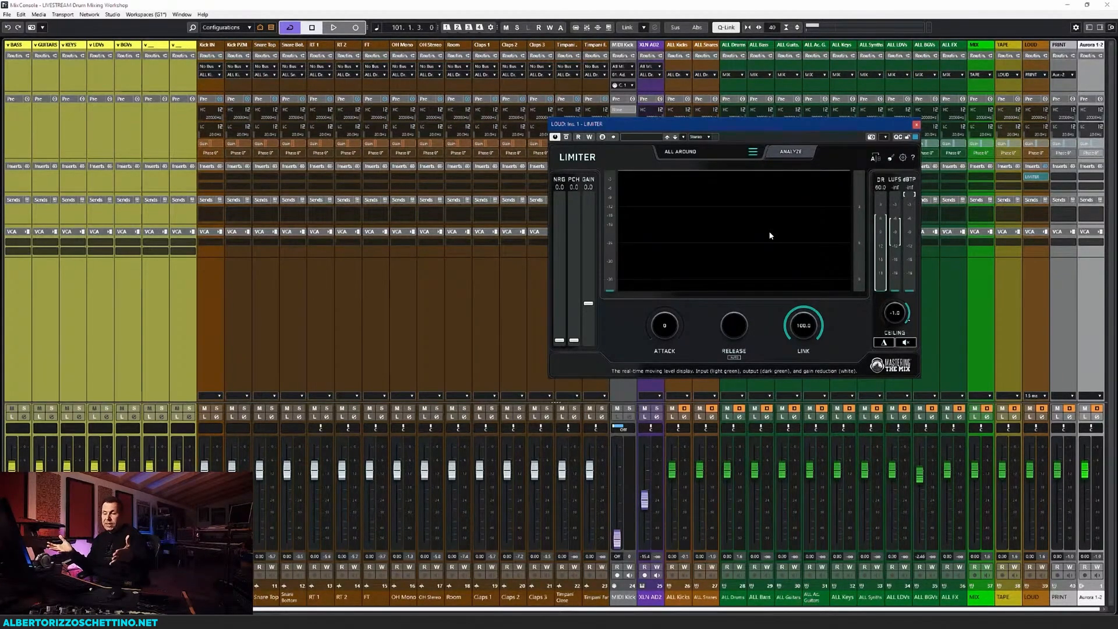
Load the limiter's Spotify mastering preset, compare it with the Spotify Loud targets, and return to Spotify
{"action": "left_click", "coordinate": [704, 153]}
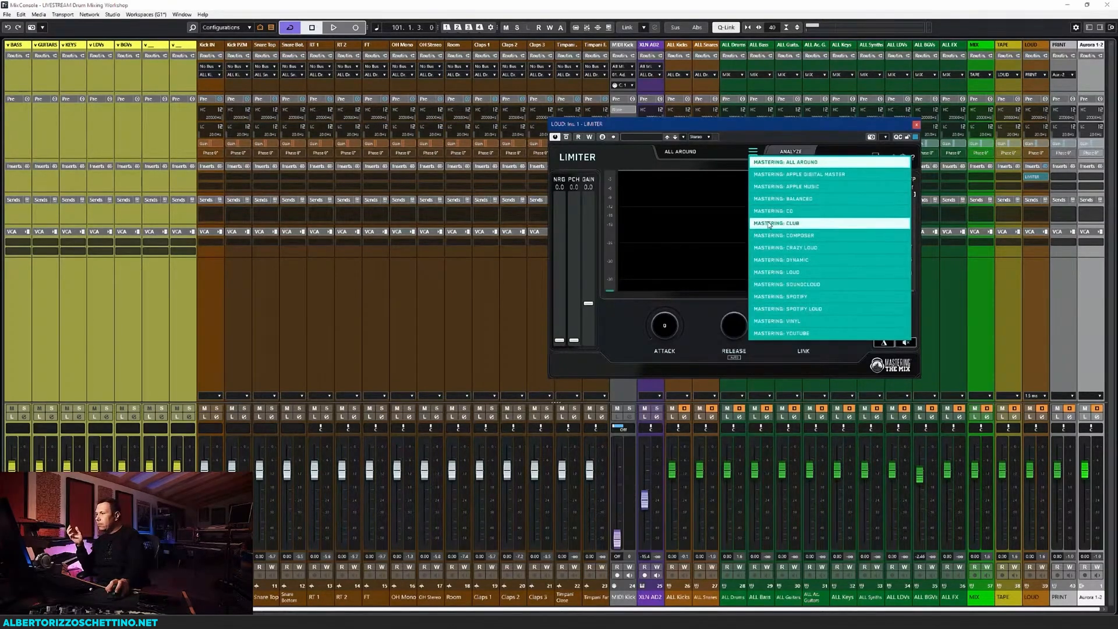
{"action": "left_click", "coordinate": [792, 298]}
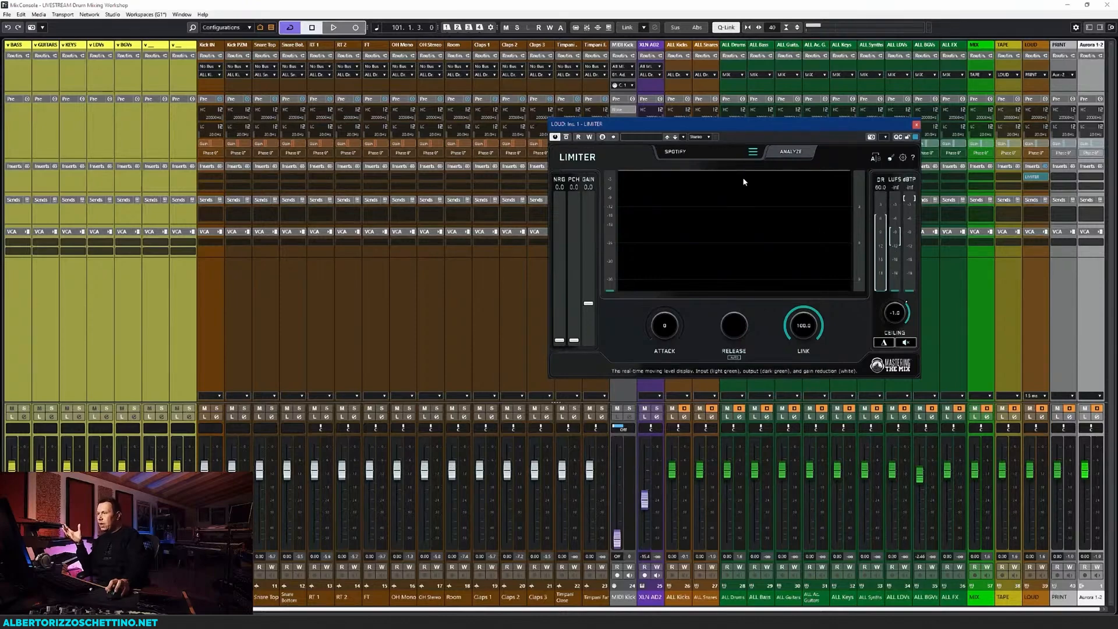
{"action": "left_click", "coordinate": [752, 152]}
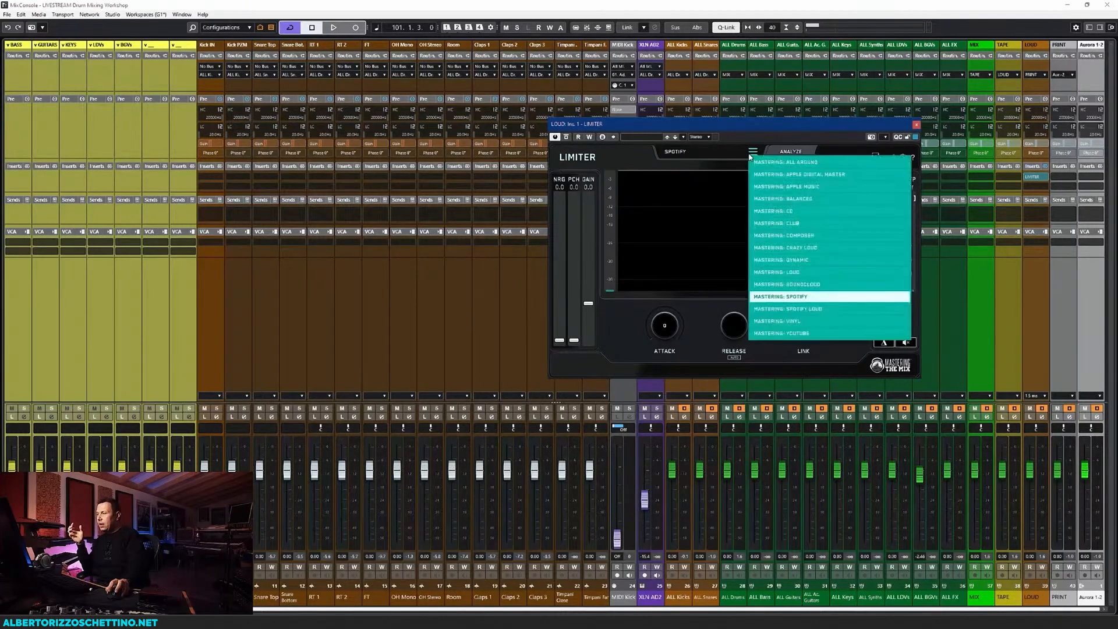
{"action": "left_click", "coordinate": [786, 303]}
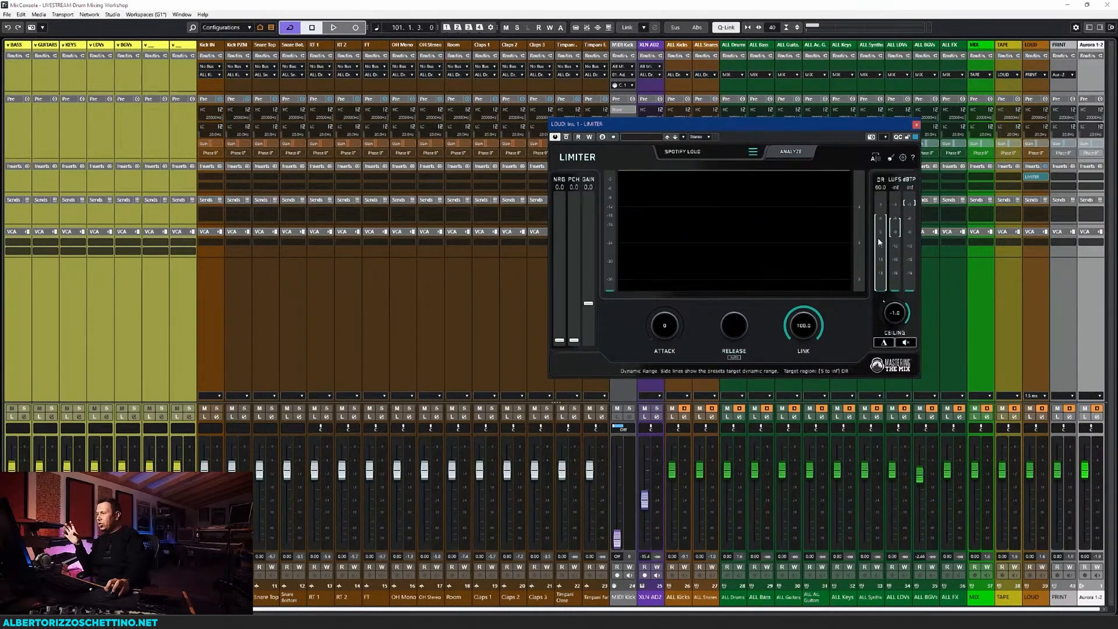
{"action": "left_click", "coordinate": [752, 152]}
{"action": "left_click", "coordinate": [780, 295]}
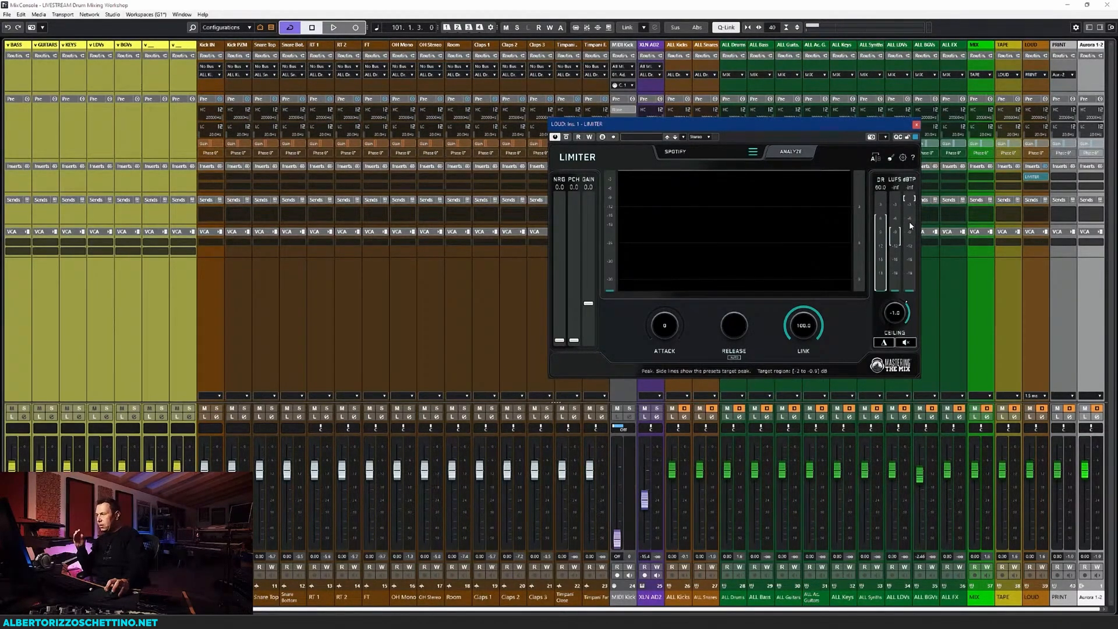
Load the limiter's Mastering: All Around preset, raise the ceiling to just below 0 dB and close the limiter
{"action": "left_click", "coordinate": [753, 152]}
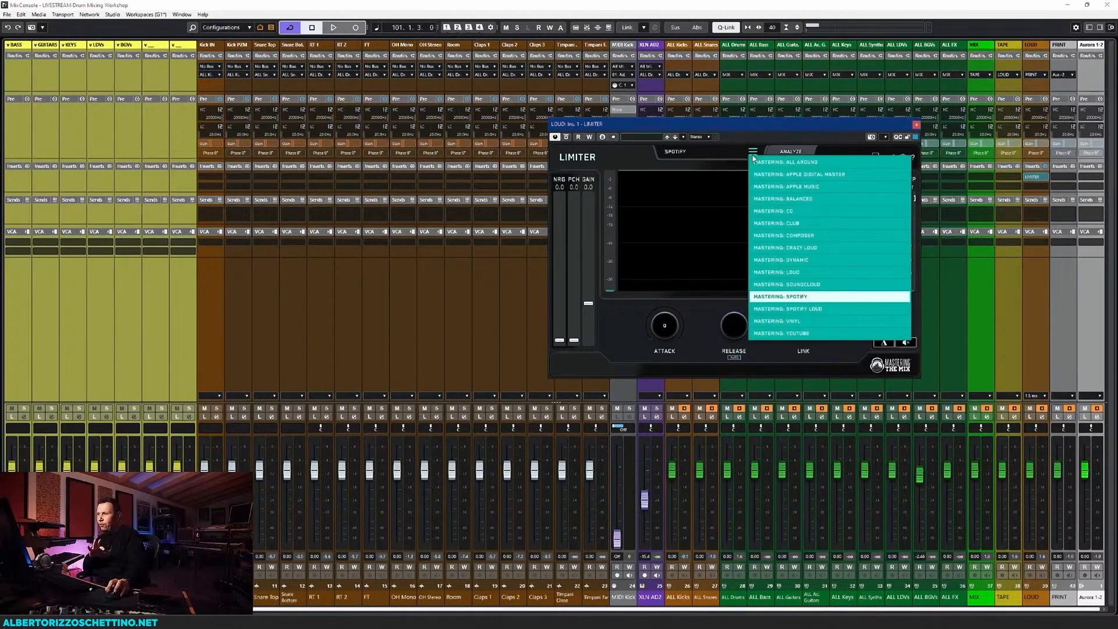
{"action": "left_click", "coordinate": [754, 190]}
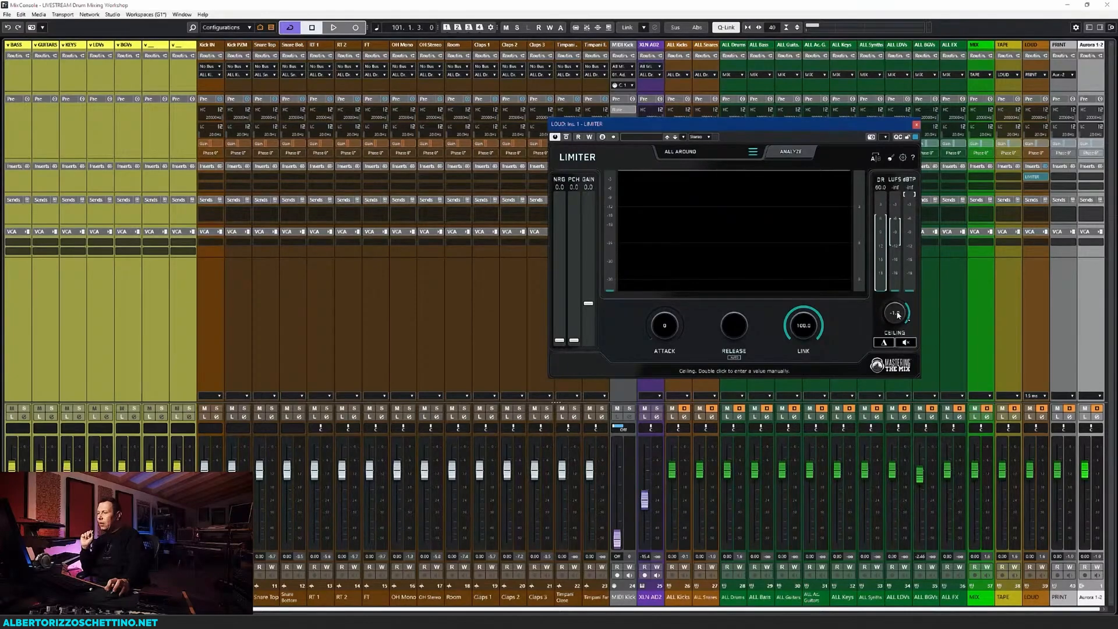
{"action": "left_click_drag", "start_coordinate": [897, 315], "coordinate": [905, 279]}
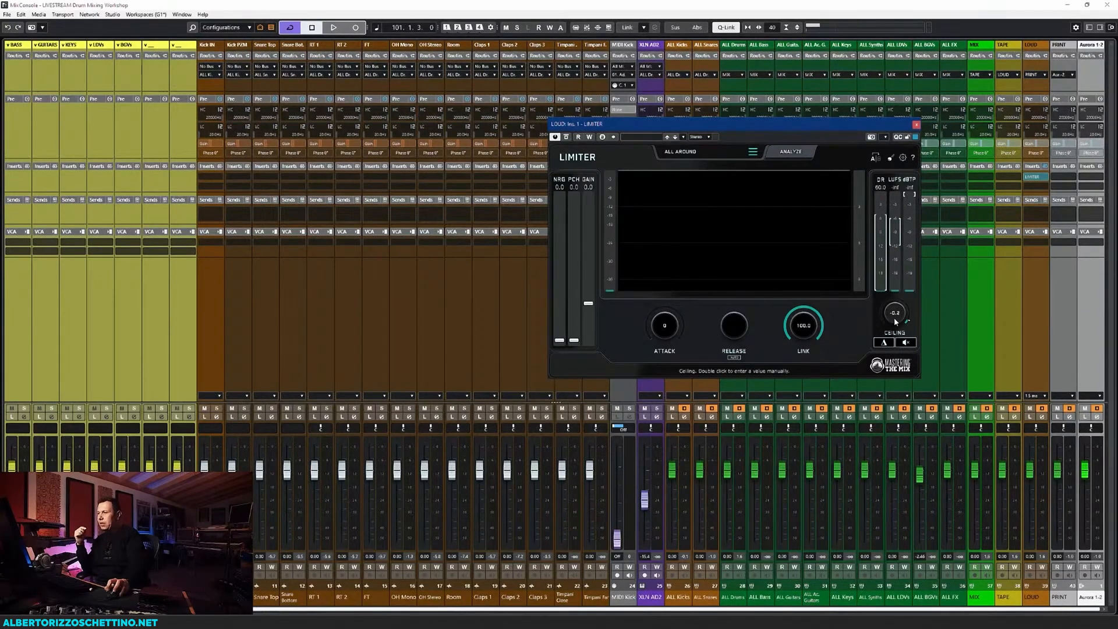
{"action": "left_click_drag", "start_coordinate": [895, 320], "coordinate": [884, 343]}
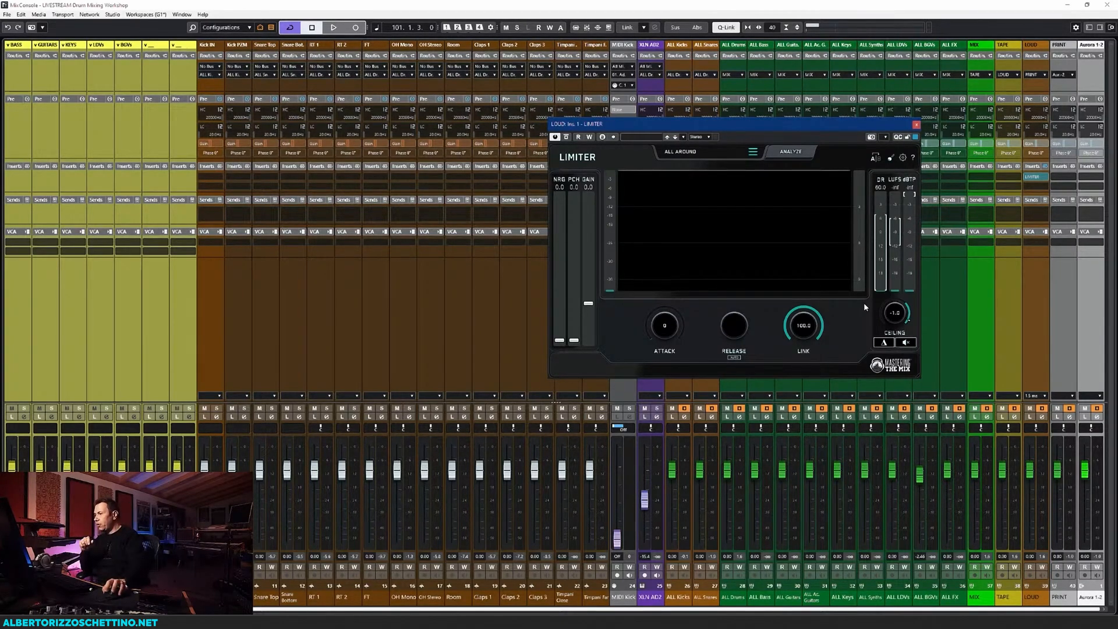
{"action": "left_click_drag", "start_coordinate": [899, 311], "coordinate": [902, 280]}
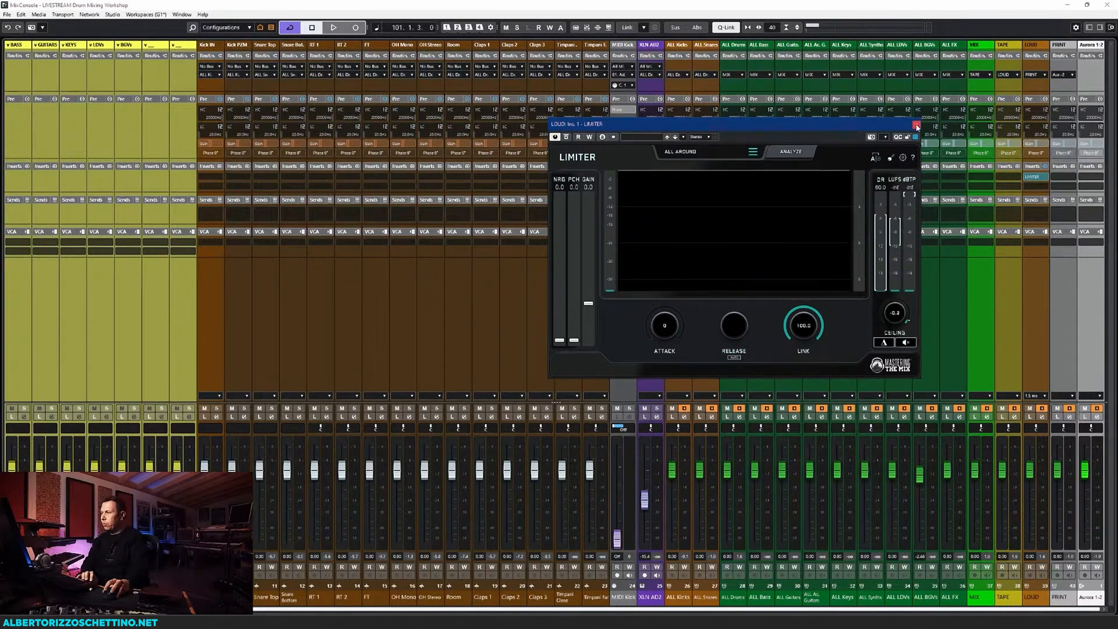
{"action": "left_click", "coordinate": [916, 125]}
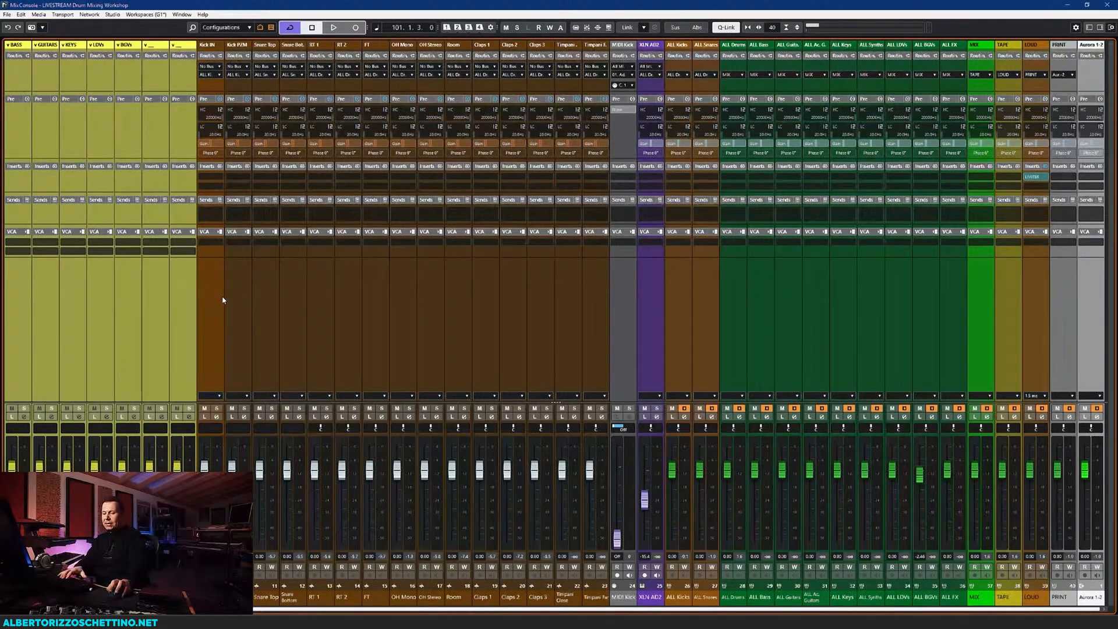
Move the playback position to bar 20 in the project's arrangement and return to the full mixer
{"action": "key", "text": "F3"}
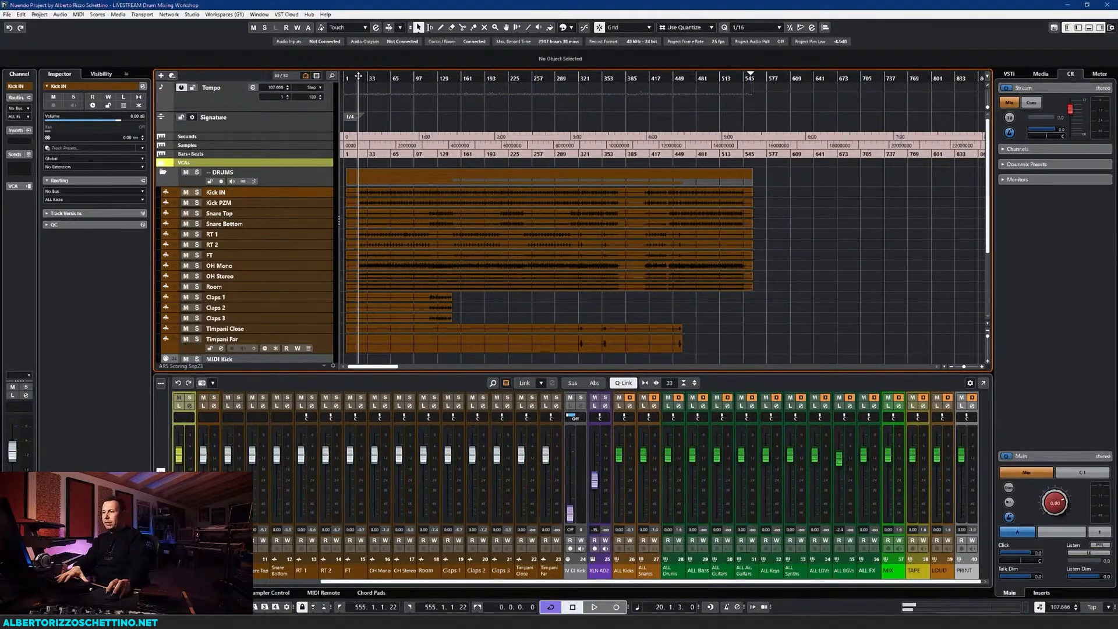
{"action": "key", "text": "F3"}
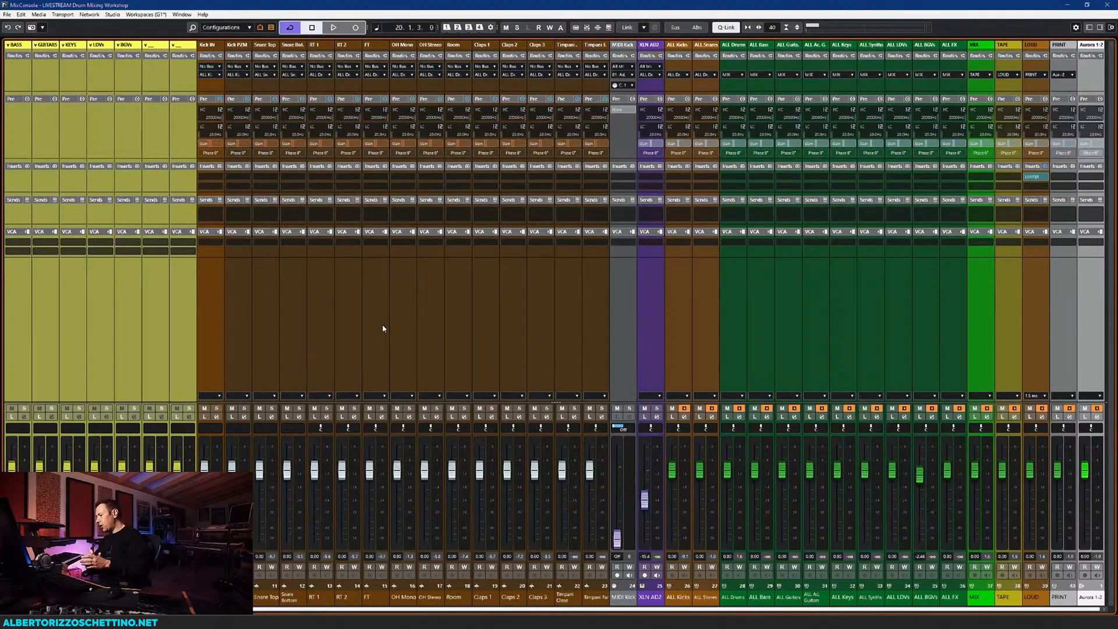
{"action": "key", "text": "F3"}
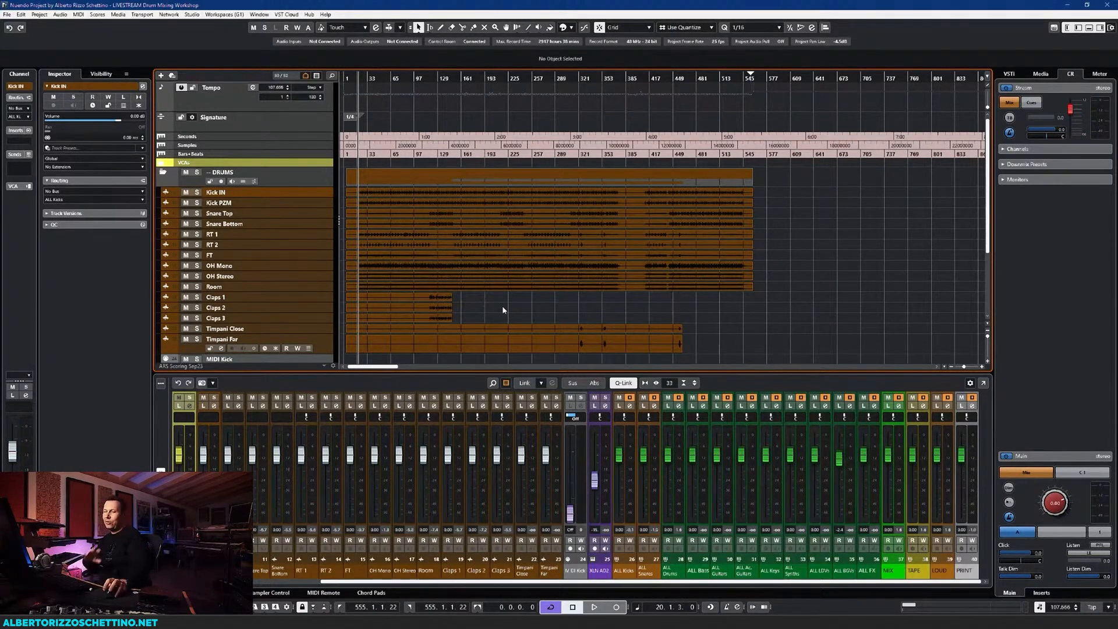
{"action": "key", "text": "F3"}
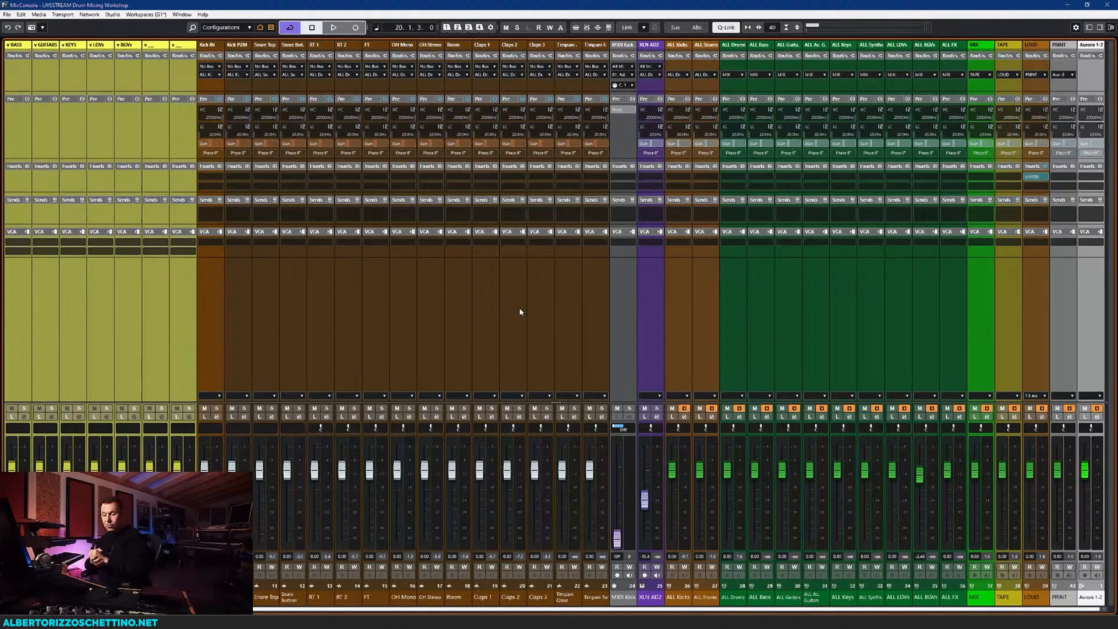
{"action": "key", "text": "F3"}
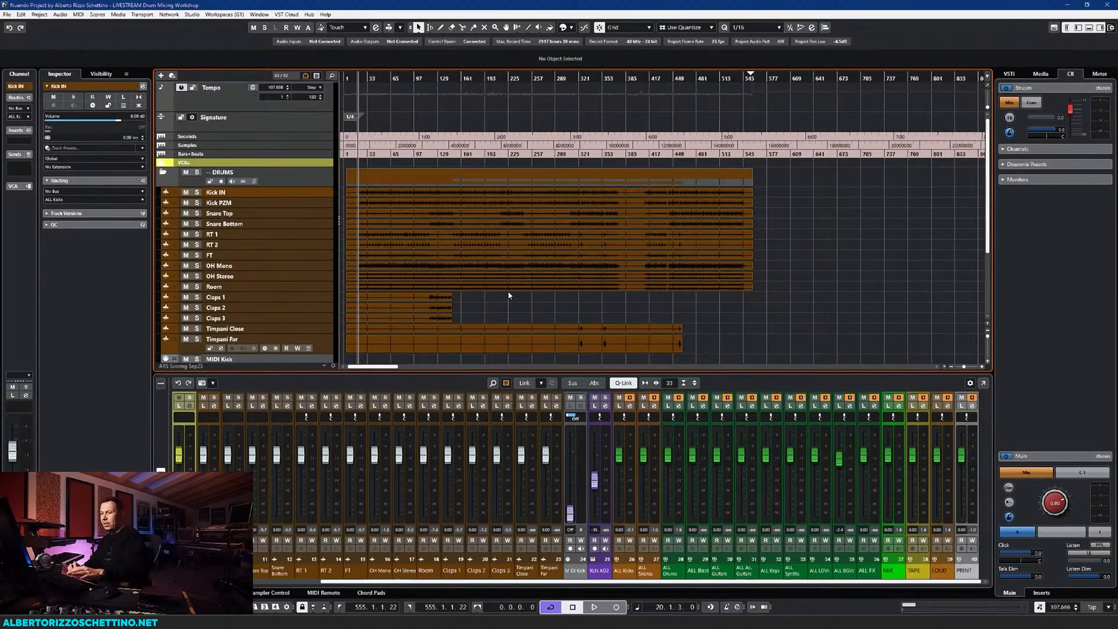
{"action": "key", "text": "F3"}
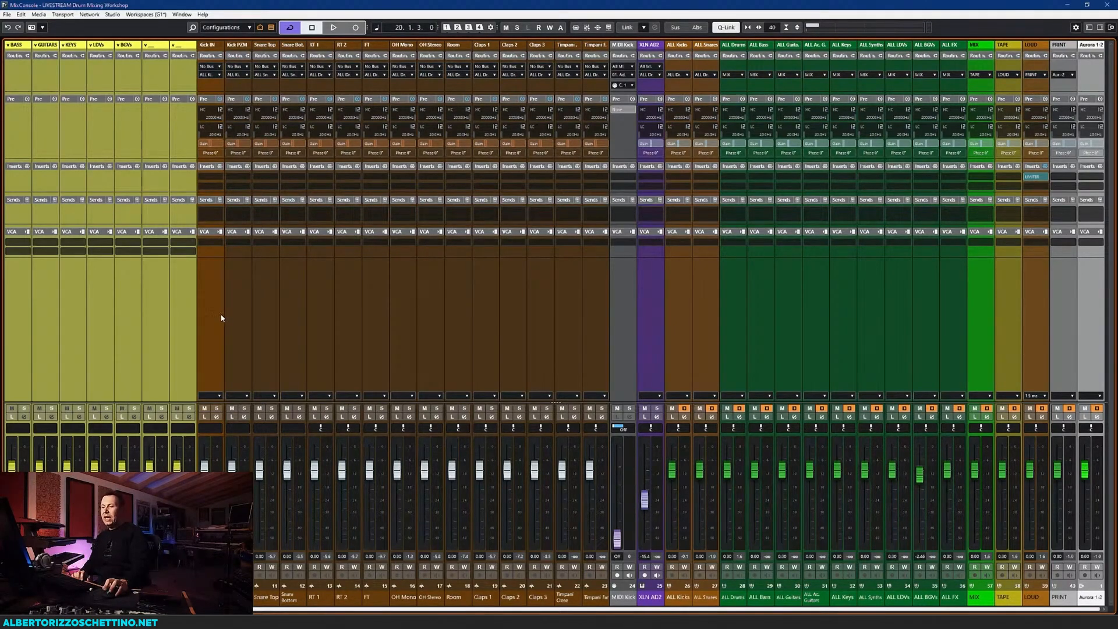
Solo Kick IN and Kick PZM and play them while switching Kick PZM's phase between 0° and 180°
{"action": "left_click", "coordinate": [217, 408]}
{"action": "left_click", "coordinate": [244, 409]}
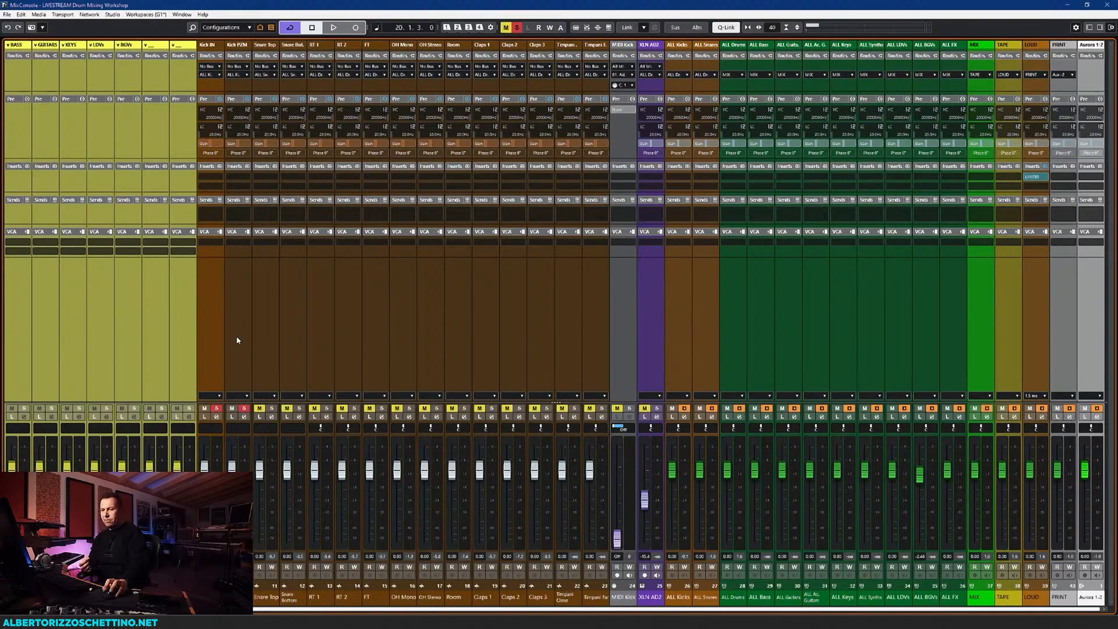
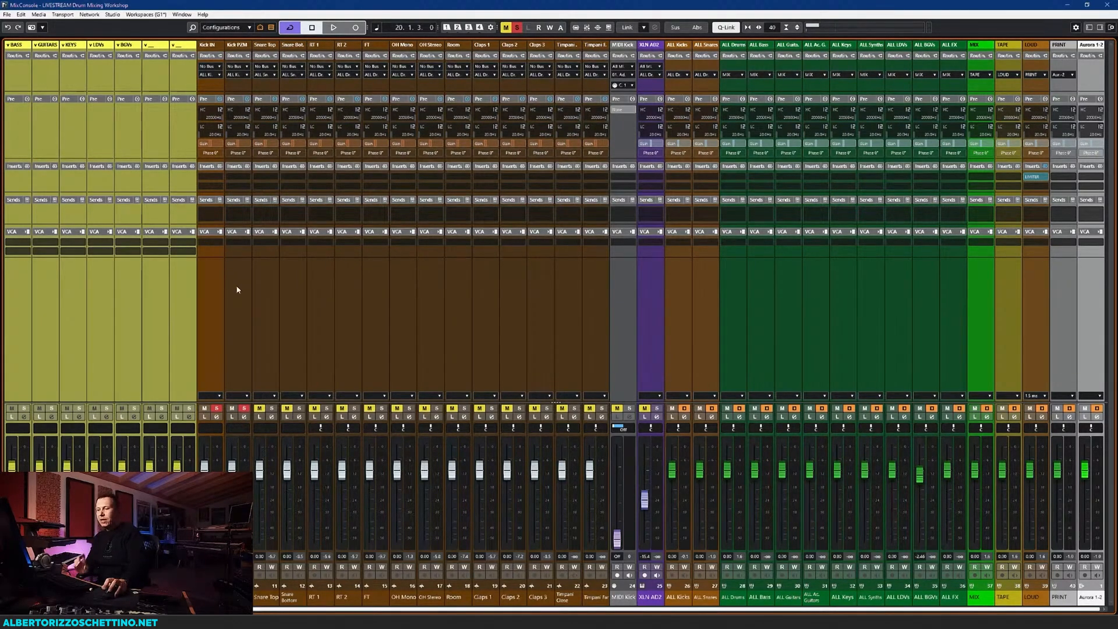
{"action": "left_click", "coordinate": [242, 271]}
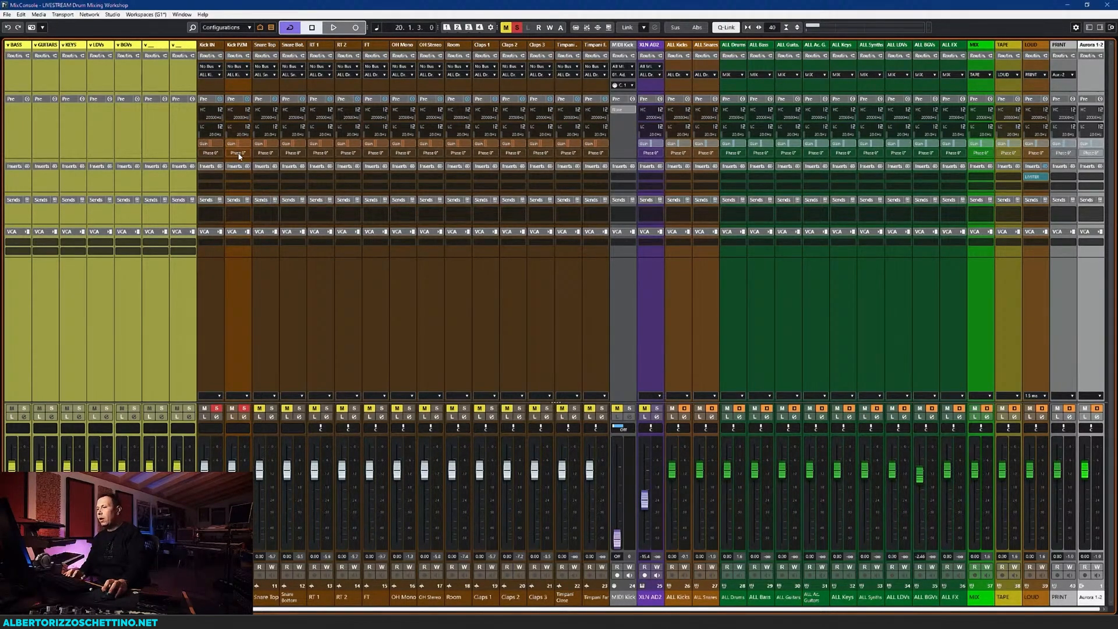
{"action": "key", "text": "space"}
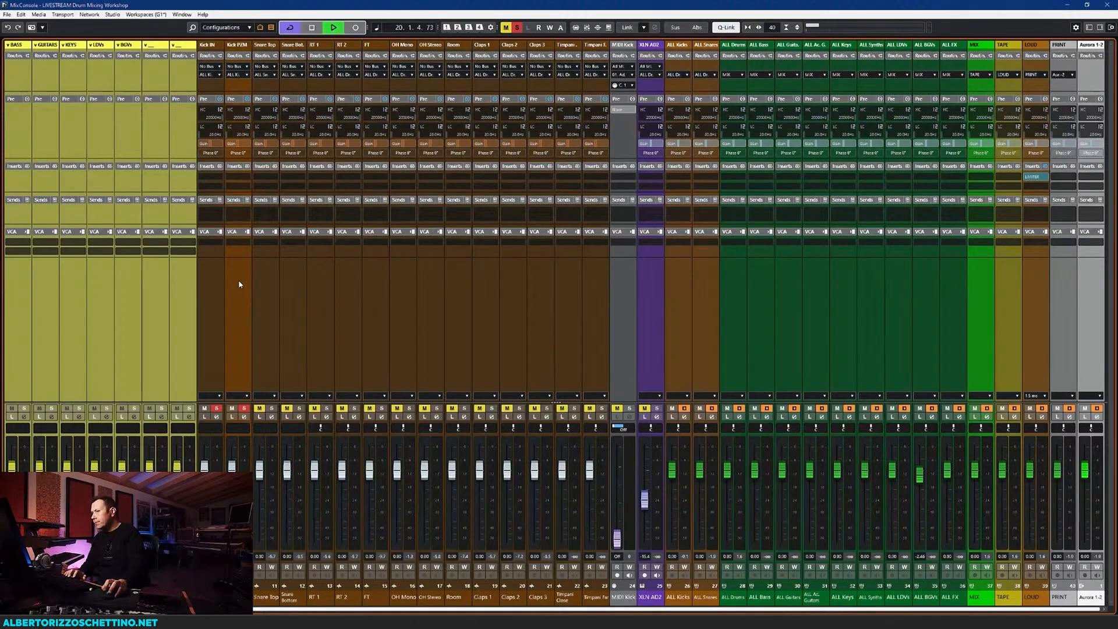
{"action": "left_click", "coordinate": [238, 154]}
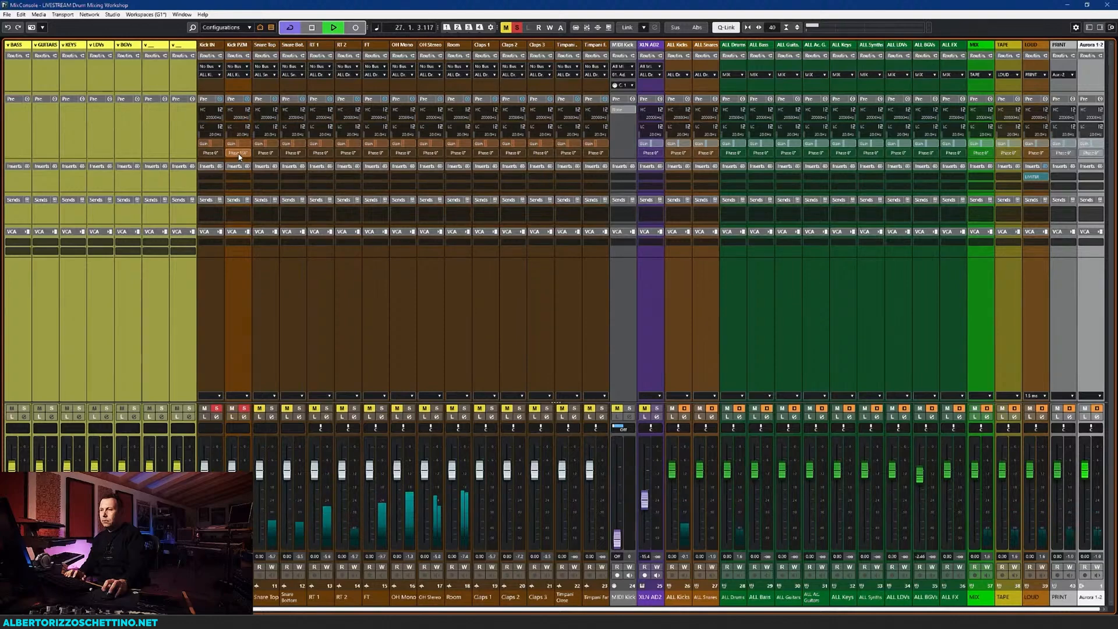
{"action": "left_click", "coordinate": [238, 154]}
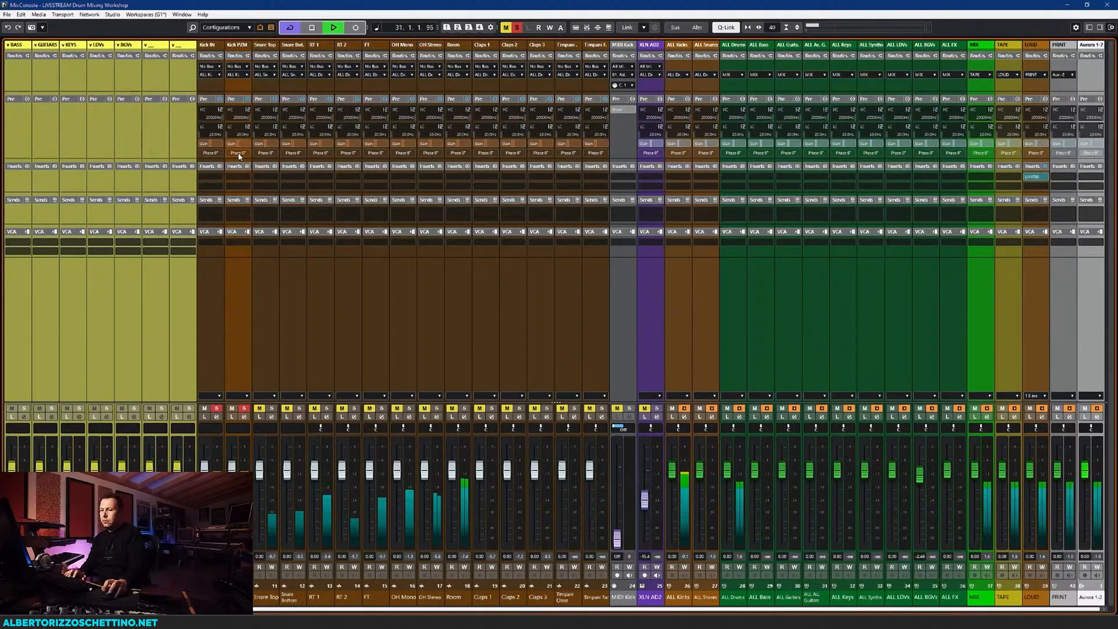
{"action": "left_click", "coordinate": [238, 153]}
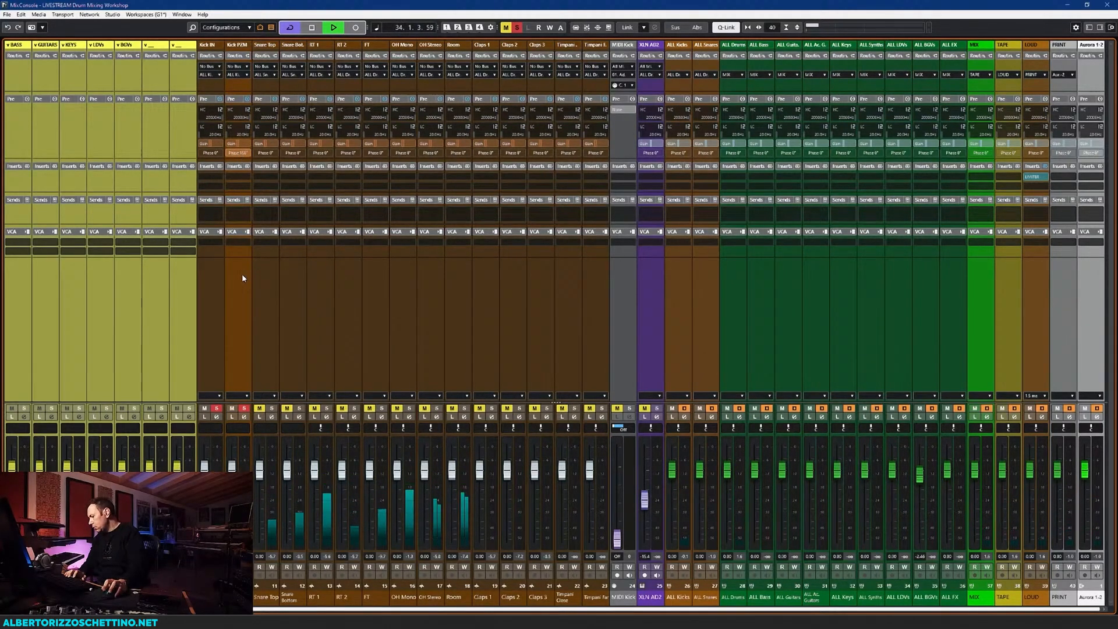
{"action": "key", "text": "space"}
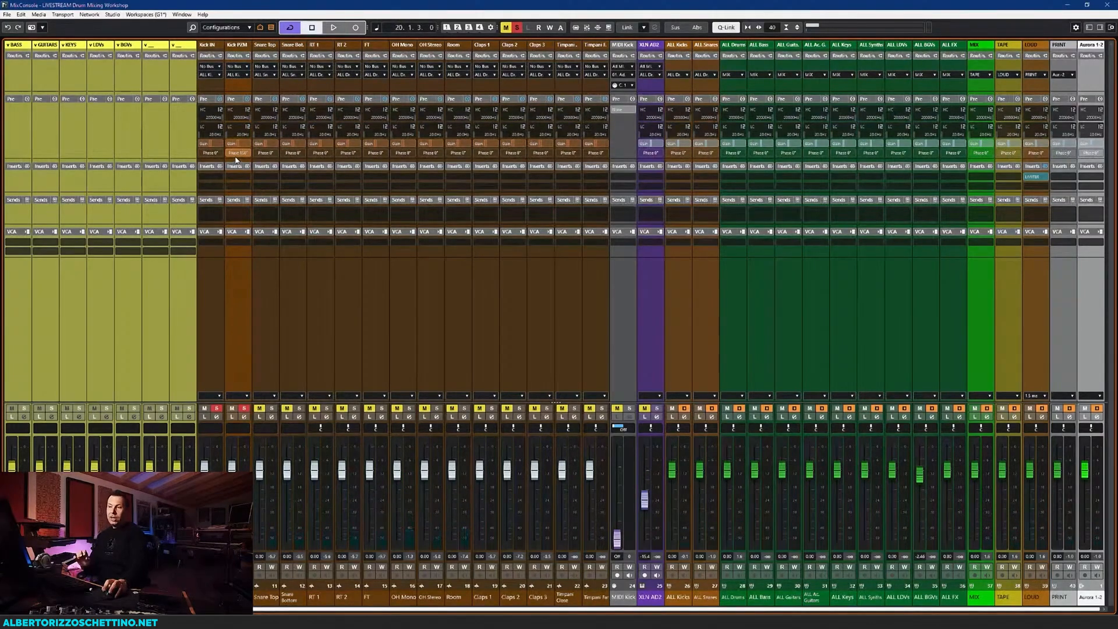
Return Kick PZM's phase to 0° and replay the soloed kicks, comparing it once more with 180°
{"action": "left_click", "coordinate": [237, 154]}
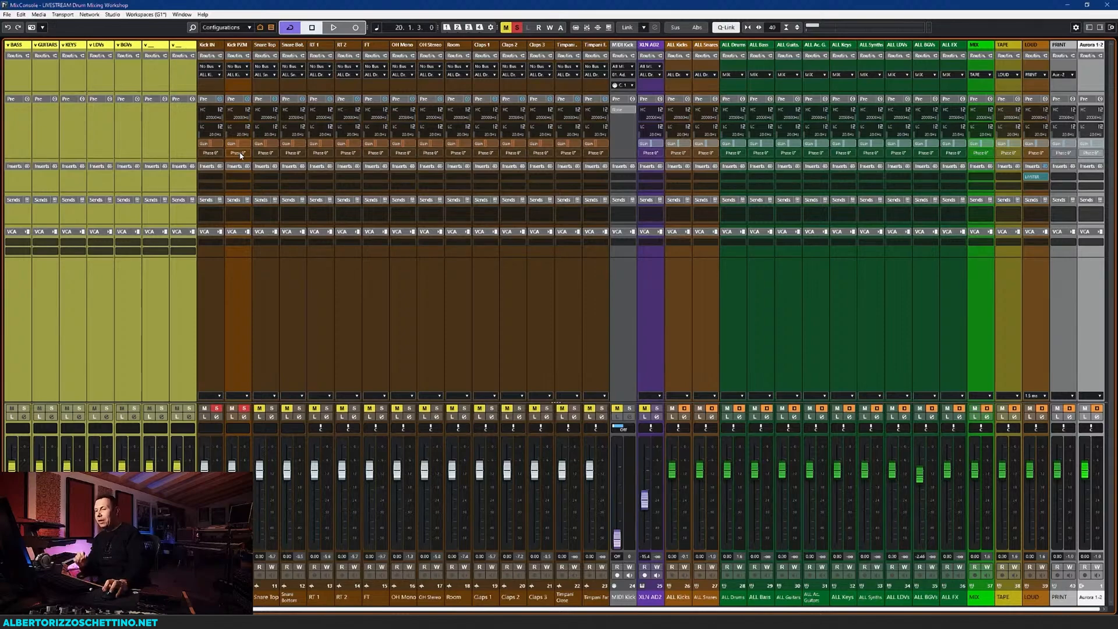
{"action": "key", "text": "space"}
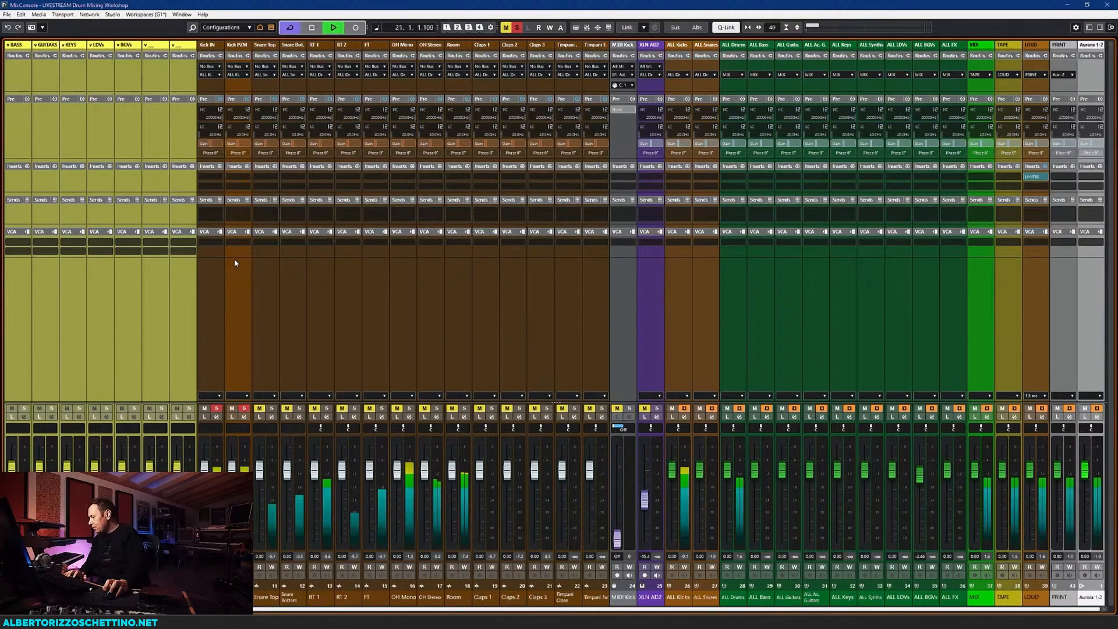
{"action": "left_click", "coordinate": [238, 152]}
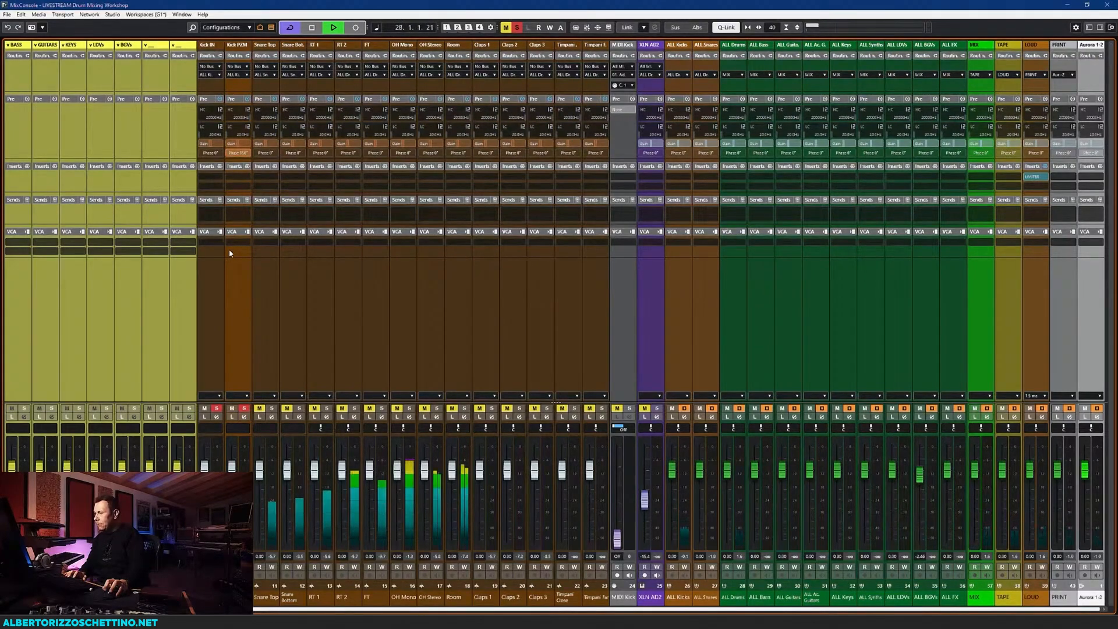
{"action": "left_click", "coordinate": [237, 153]}
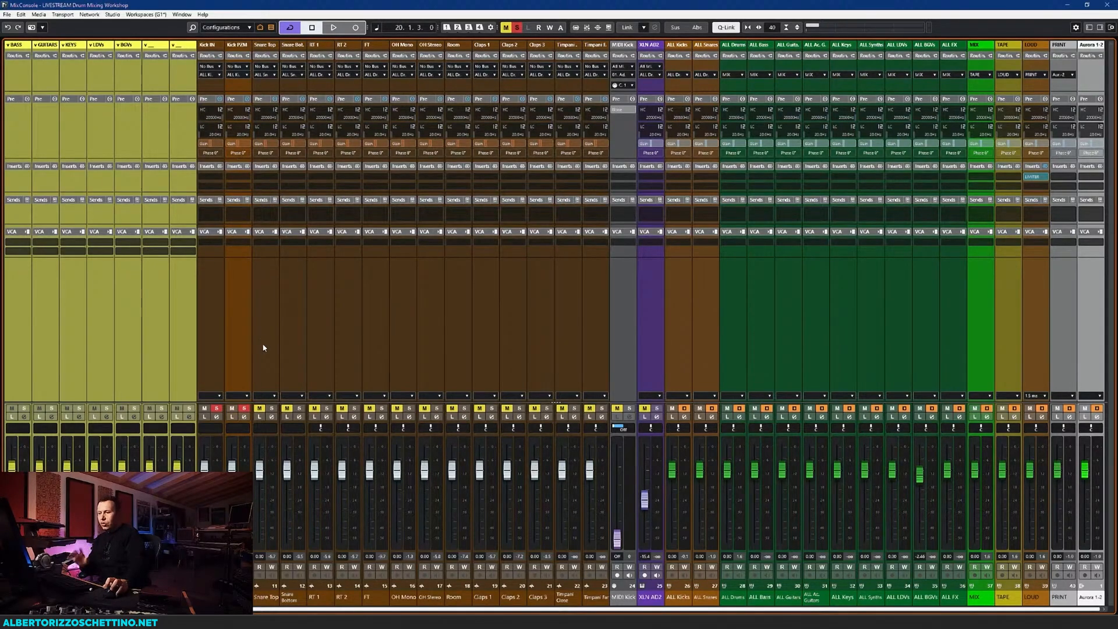
Clear the solos on Kick IN and Kick PZM
{"action": "left_click", "coordinate": [271, 408]}
{"action": "left_click", "coordinate": [271, 409]}
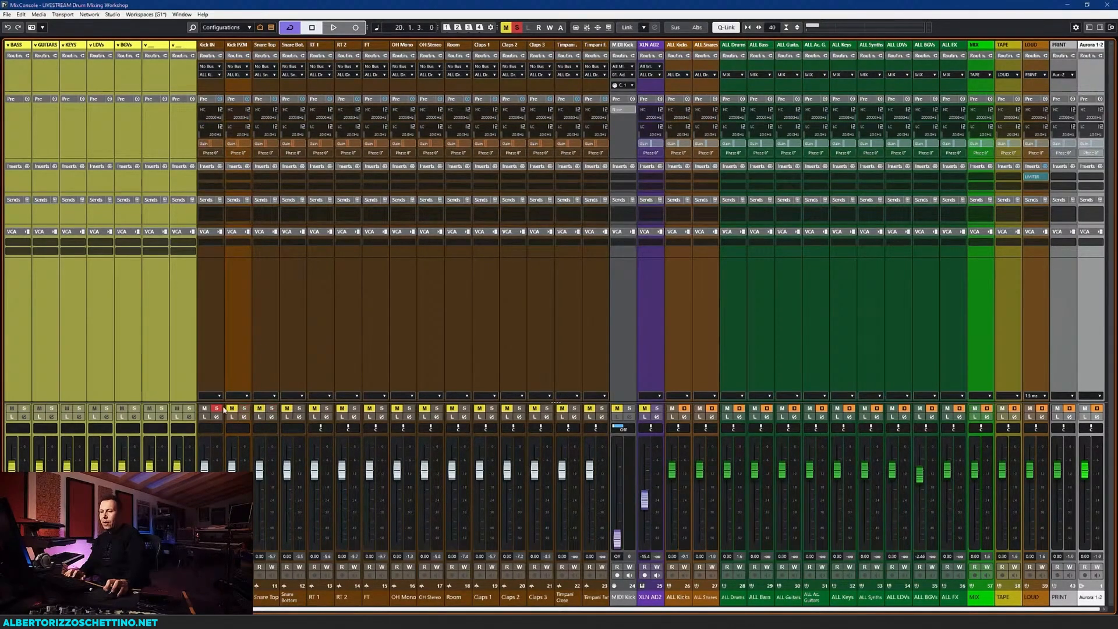
{"action": "left_click", "coordinate": [217, 409]}
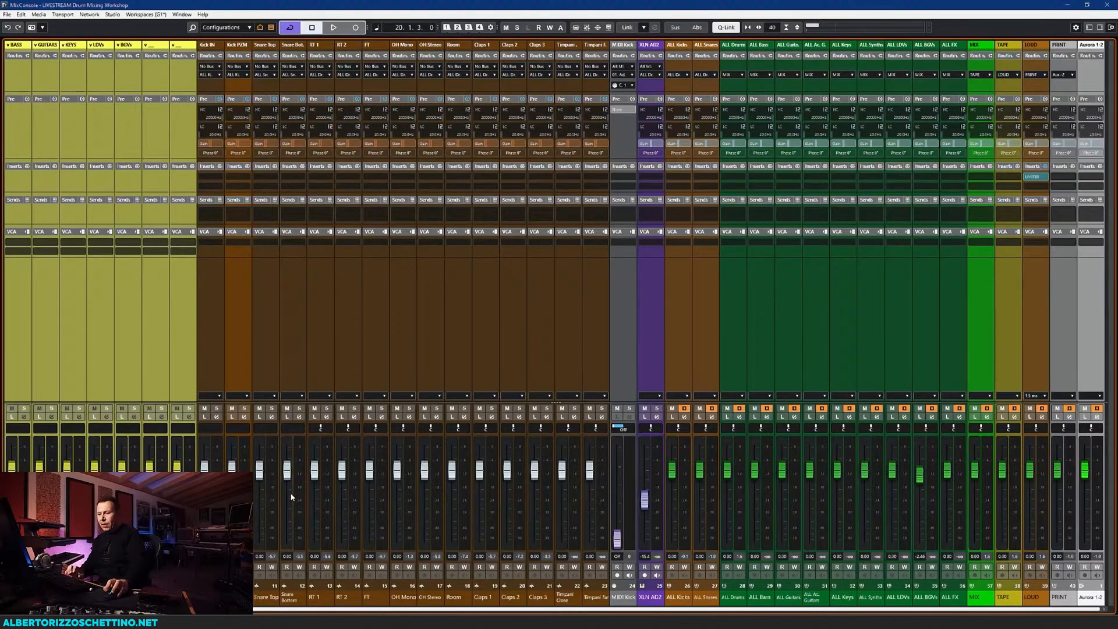
Pull the snare, tom, OH Stereo, claps and timpani faders fully down, and lower OH Mono and Room only partway
{"action": "left_click_drag", "start_coordinate": [260, 469], "coordinate": [267, 561]}
{"action": "left_click_drag", "start_coordinate": [291, 465], "coordinate": [315, 538]}
{"action": "left_click_drag", "start_coordinate": [342, 469], "coordinate": [369, 538]}
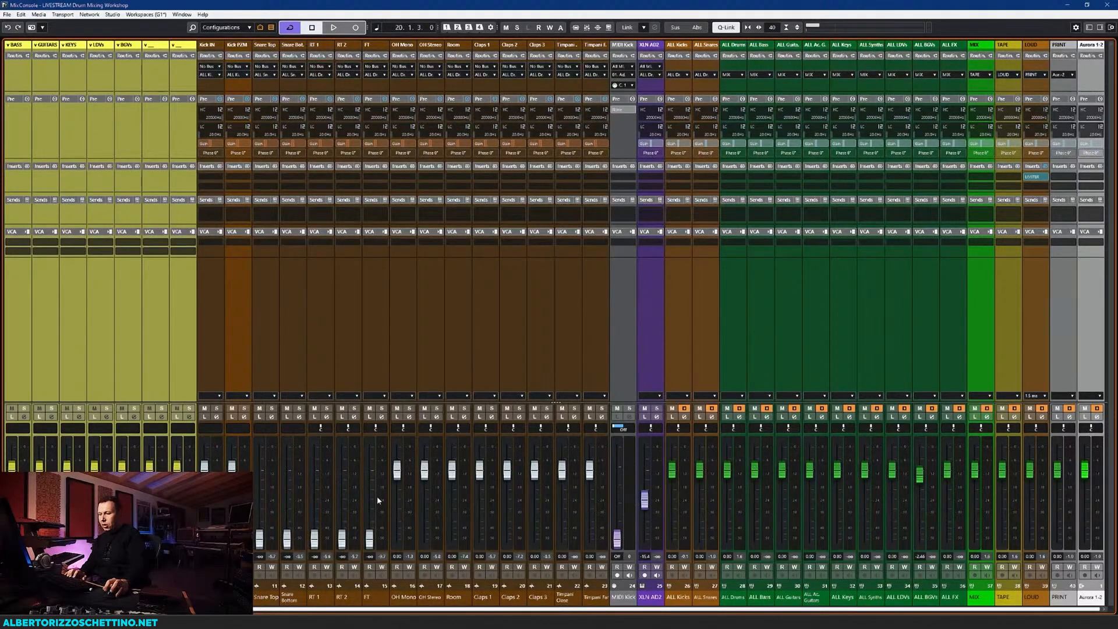
{"action": "left_click_drag", "start_coordinate": [424, 469], "coordinate": [425, 539]}
{"action": "left_click_drag", "start_coordinate": [454, 481], "coordinate": [479, 542]}
{"action": "left_click_drag", "start_coordinate": [507, 469], "coordinate": [535, 573]}
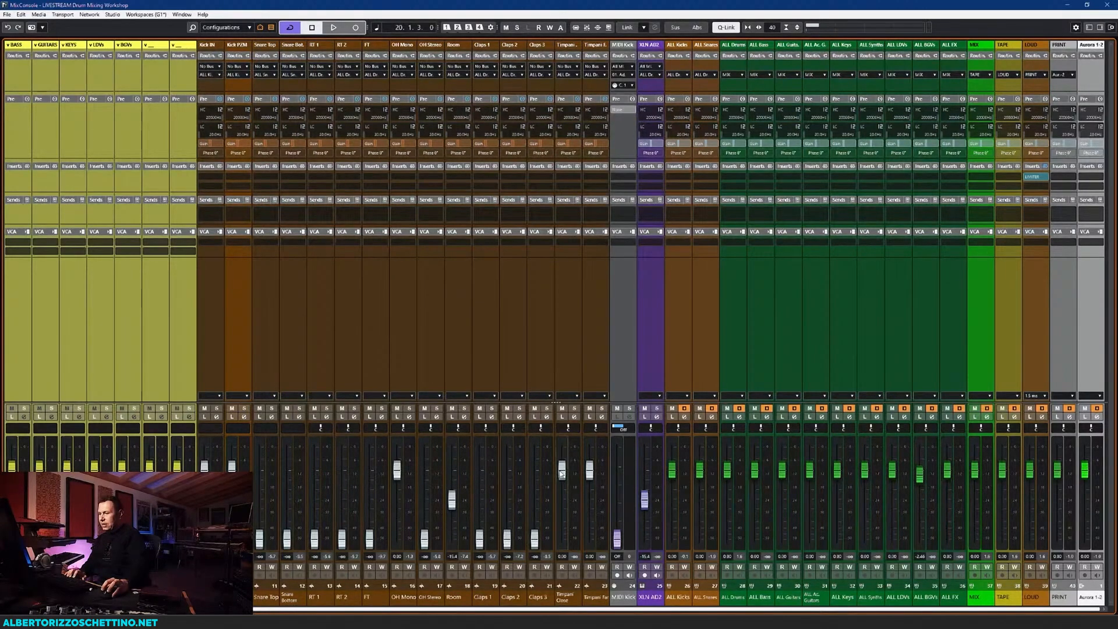
{"action": "left_click_drag", "start_coordinate": [562, 469], "coordinate": [589, 539]}
{"action": "mouse_move", "coordinate": [396, 470]}
{"action": "left_mouse_down"}
{"action": "mouse_move", "coordinate": [396, 495]}
{"action": "mouse_move", "coordinate": [397, 485]}
{"action": "mouse_move", "coordinate": [453, 504]}
{"action": "mouse_move", "coordinate": [397, 488]}
{"action": "left_mouse_up"}
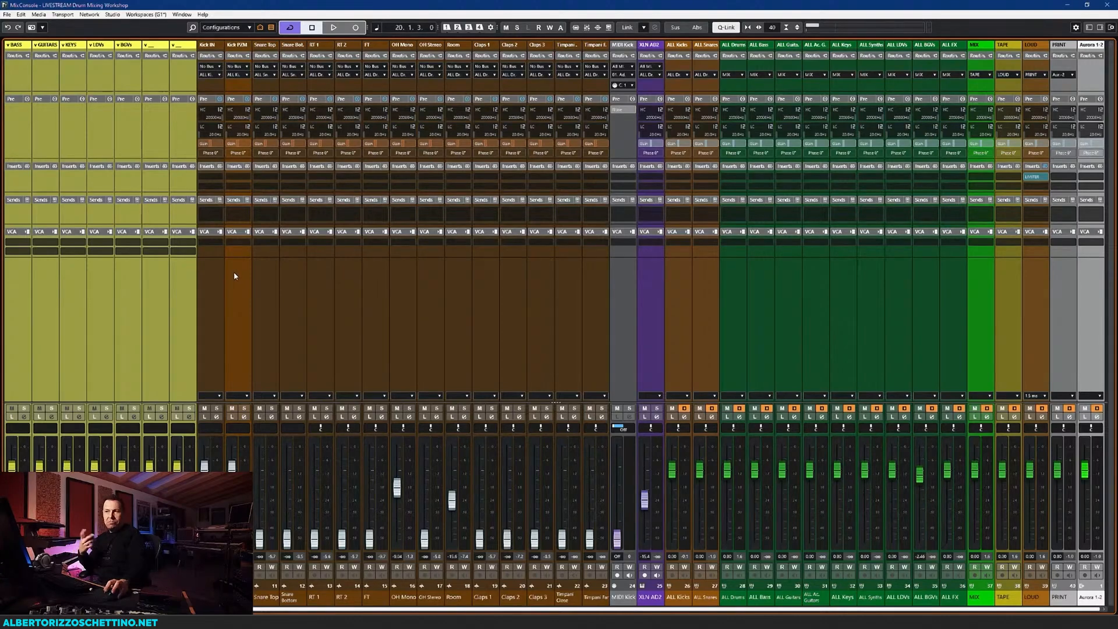
Play the kicks with OH Mono and Room while comparing Kick PZM's phase at 180° and 0°
{"action": "key", "text": "space"}
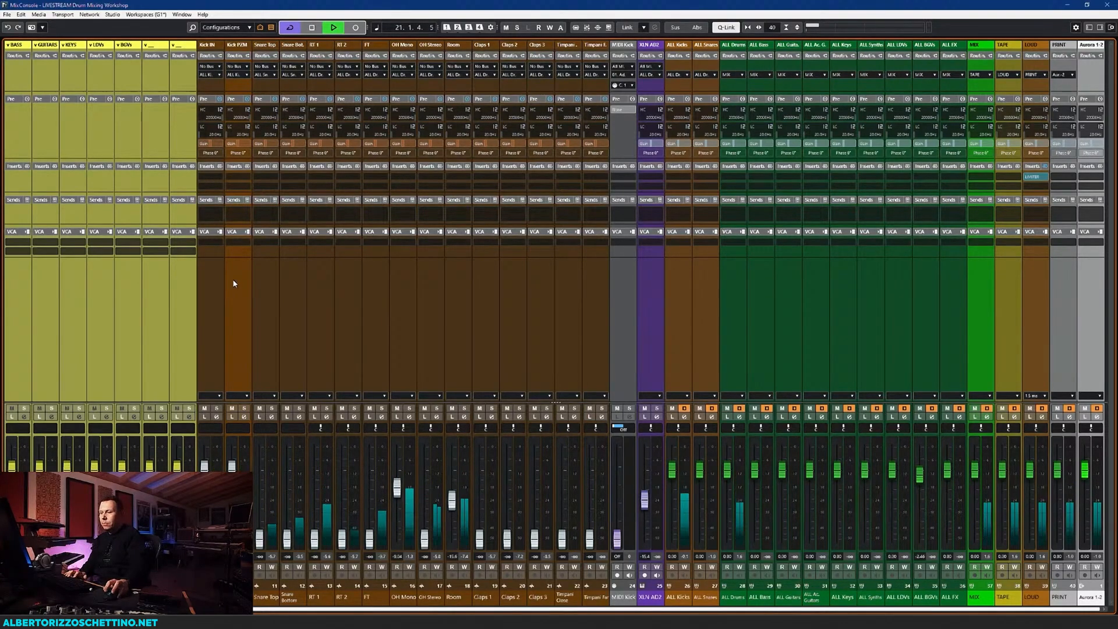
{"action": "left_click", "coordinate": [237, 152]}
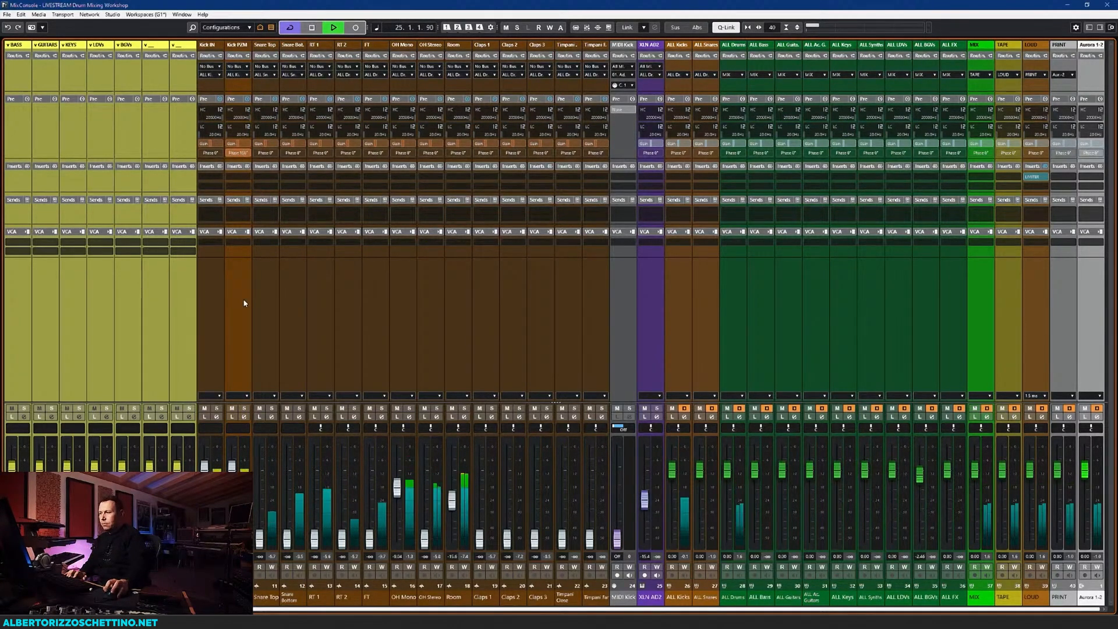
{"action": "left_click", "coordinate": [238, 153]}
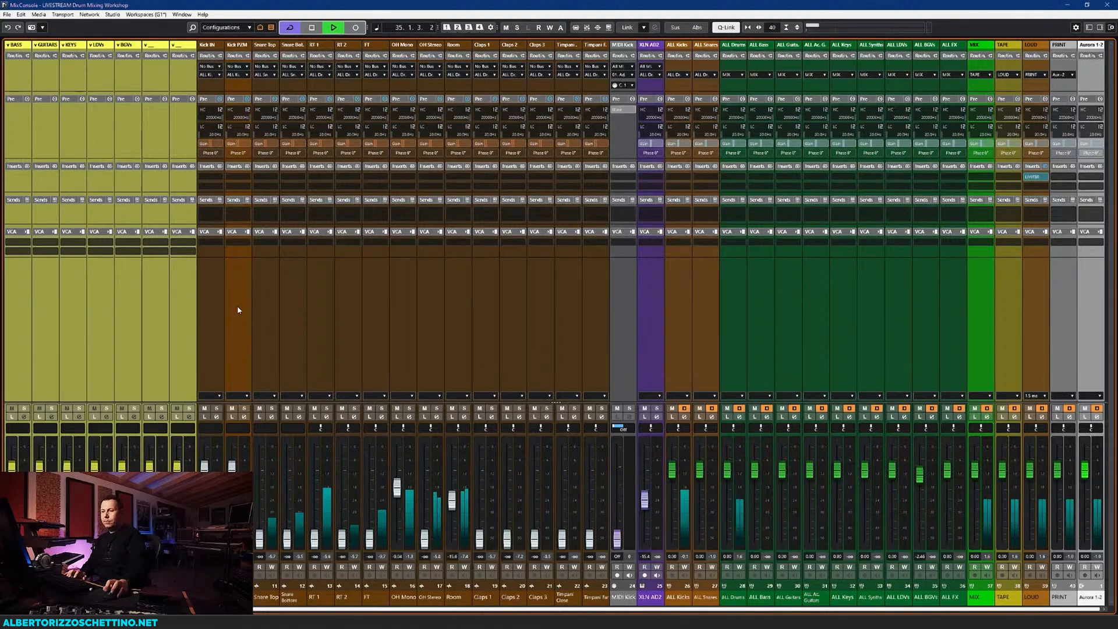
{"action": "key", "text": "space"}
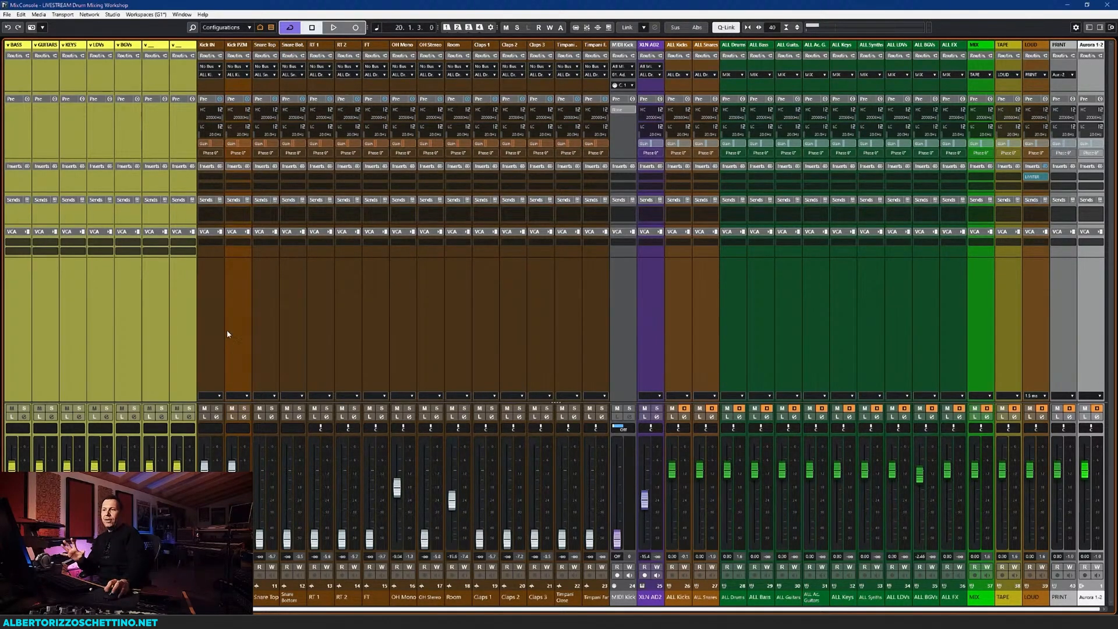
Pull OH Mono and Room fully down, and solo Snare Top and Snare Bottom with their faders reset to 0 dB
{"action": "left_click_drag", "start_coordinate": [397, 488], "coordinate": [265, 547]}
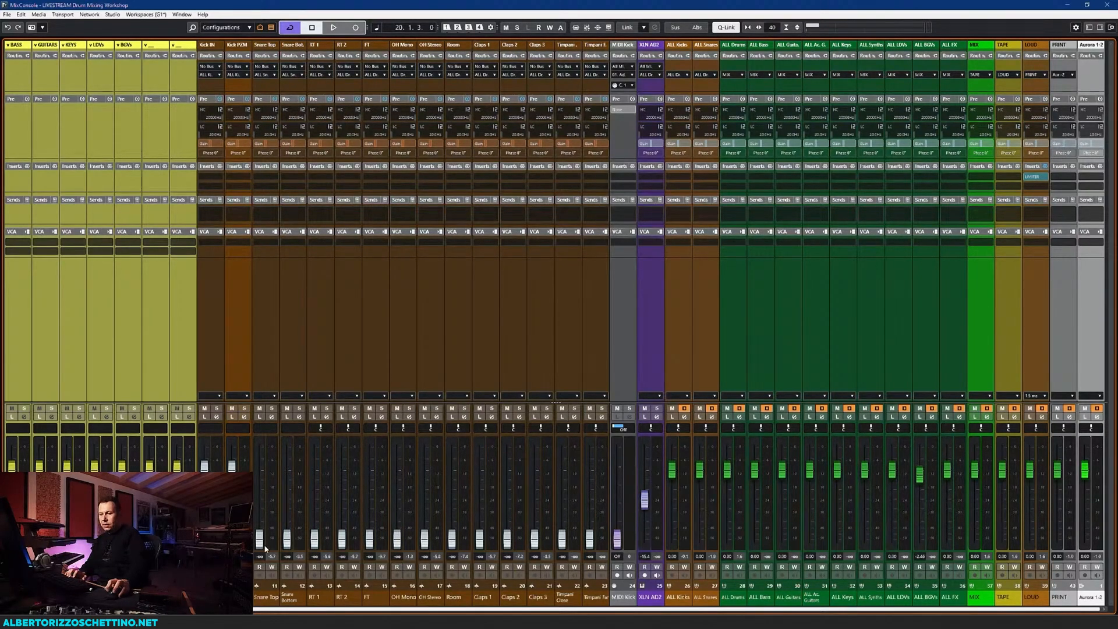
{"action": "left_click", "coordinate": [259, 539], "text": "ctrl"}
{"action": "left_click", "coordinate": [287, 539], "text": "ctrl"}
{"action": "left_click", "coordinate": [272, 408]}
{"action": "left_click", "coordinate": [298, 408]}
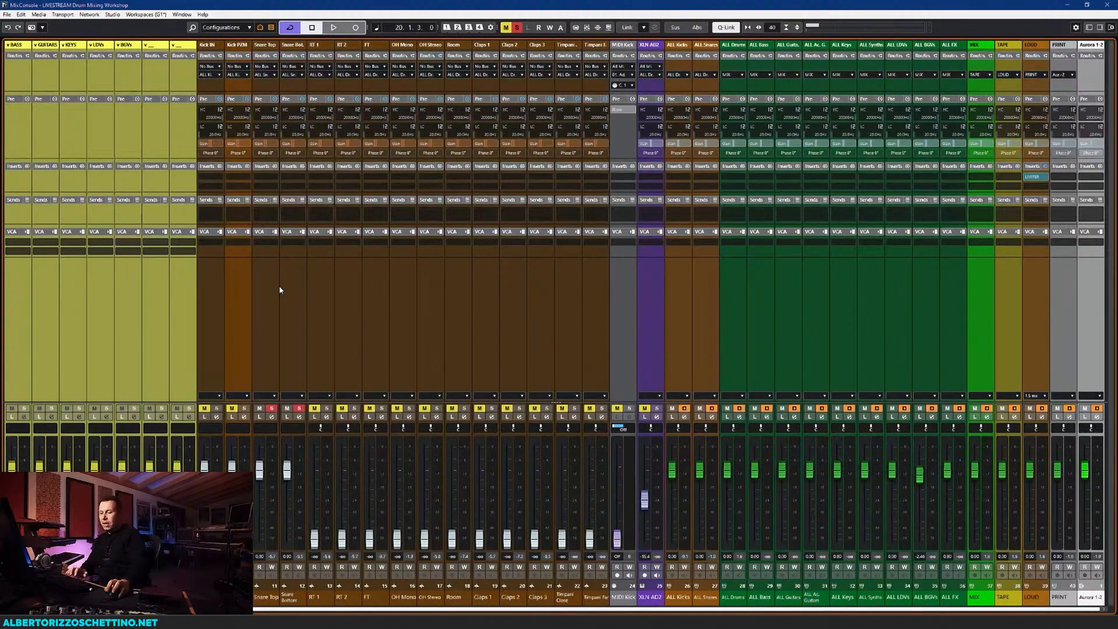
Move the playback position in the project timeline to bar 120, and return to the full mixer view
{"action": "key", "text": "F3"}
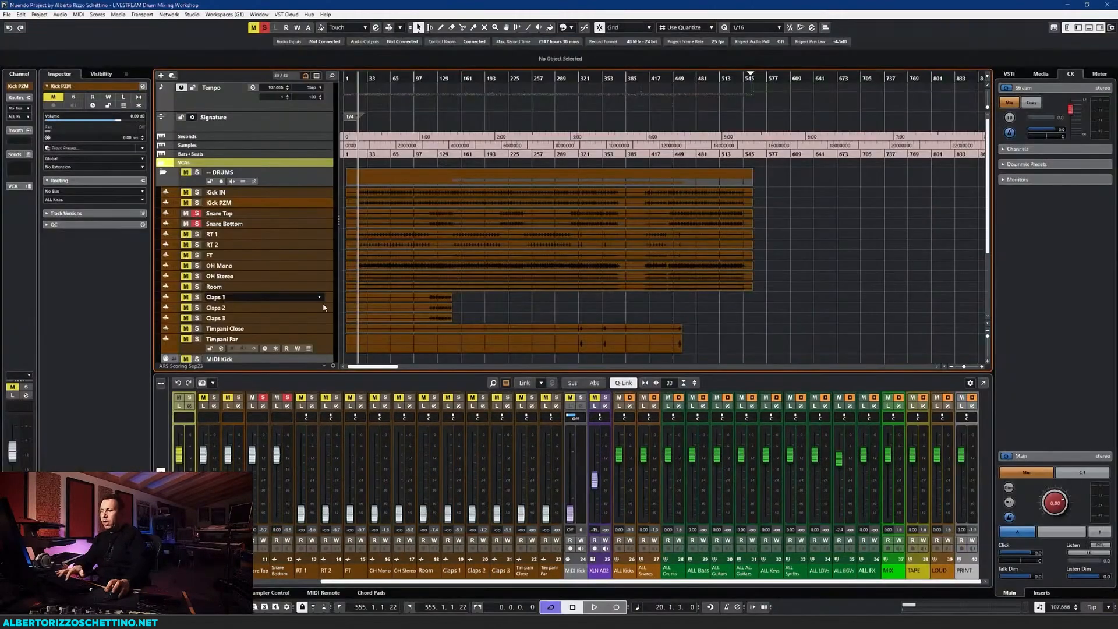
{"action": "left_click", "coordinate": [431, 78]}
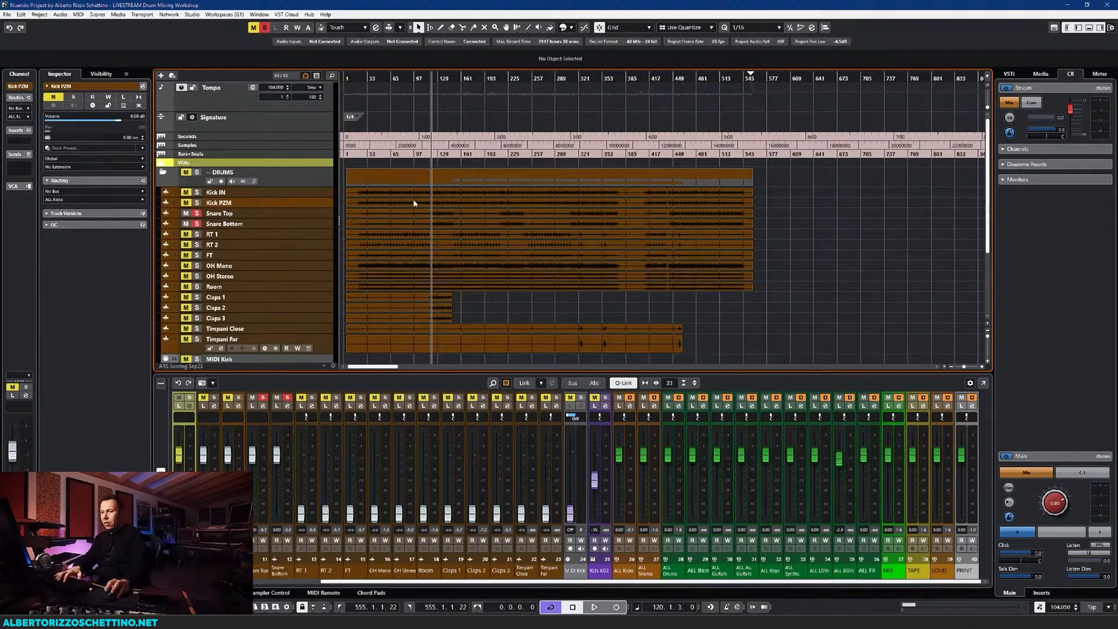
{"action": "key", "text": "F3"}
Play the soloed snare mics while comparing Snare Bottom's phase at 180° and 0°
{"action": "key", "text": "space"}
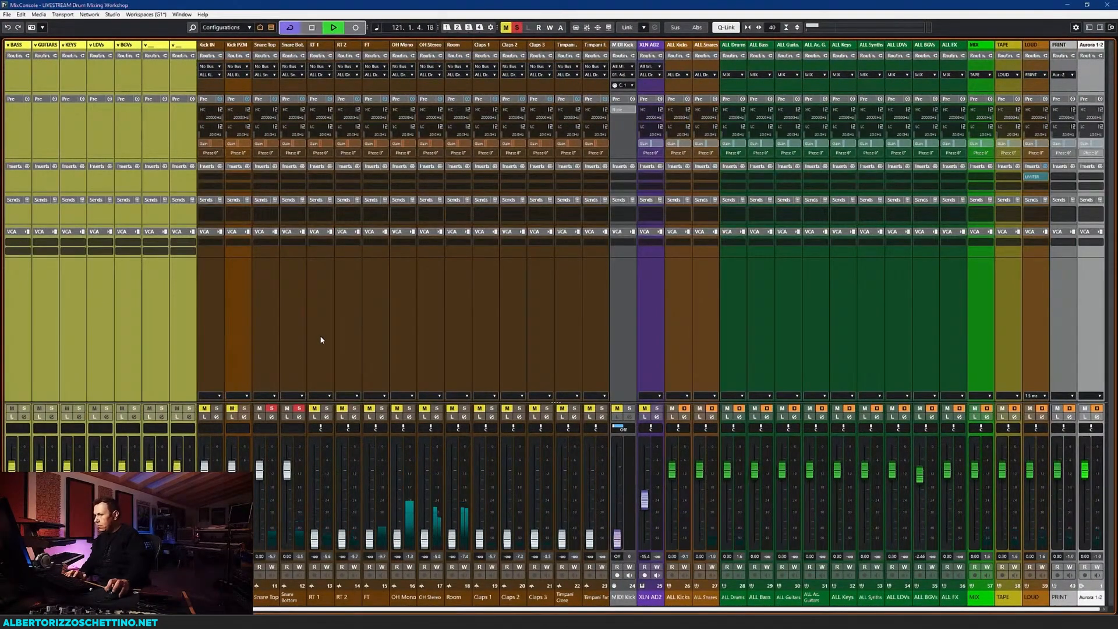
{"action": "left_click", "coordinate": [293, 153]}
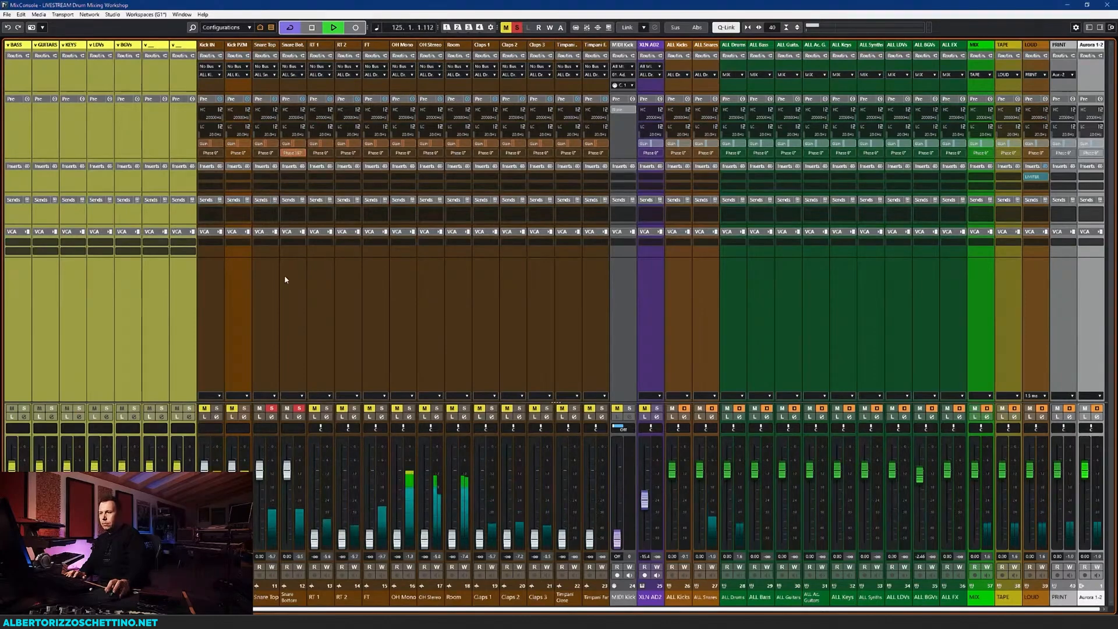
{"action": "left_click", "coordinate": [293, 153]}
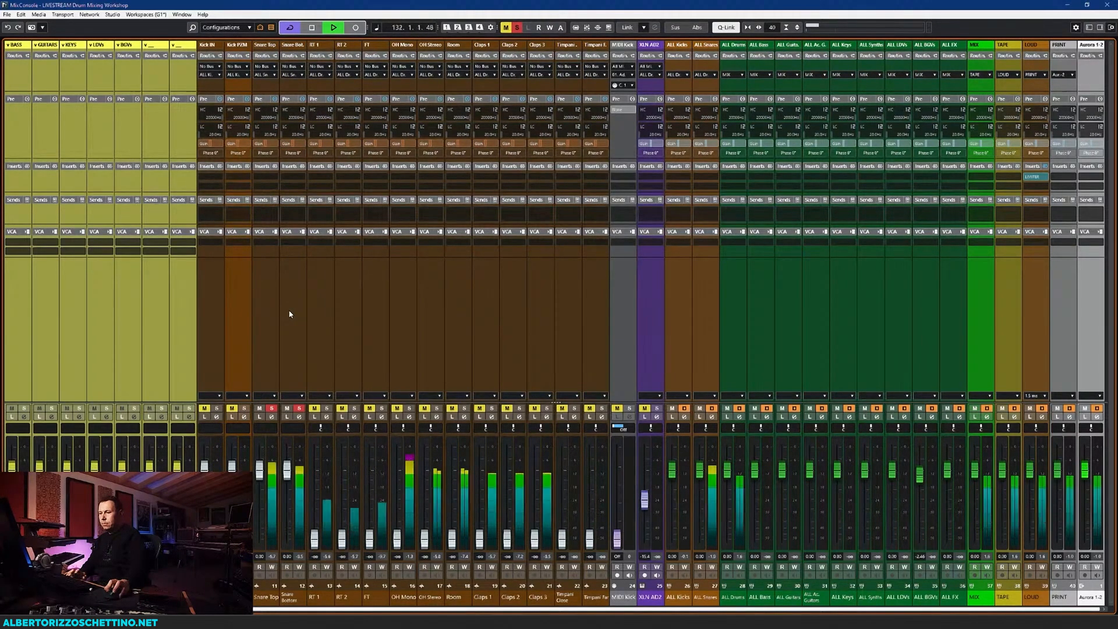
{"action": "key", "text": "space"}
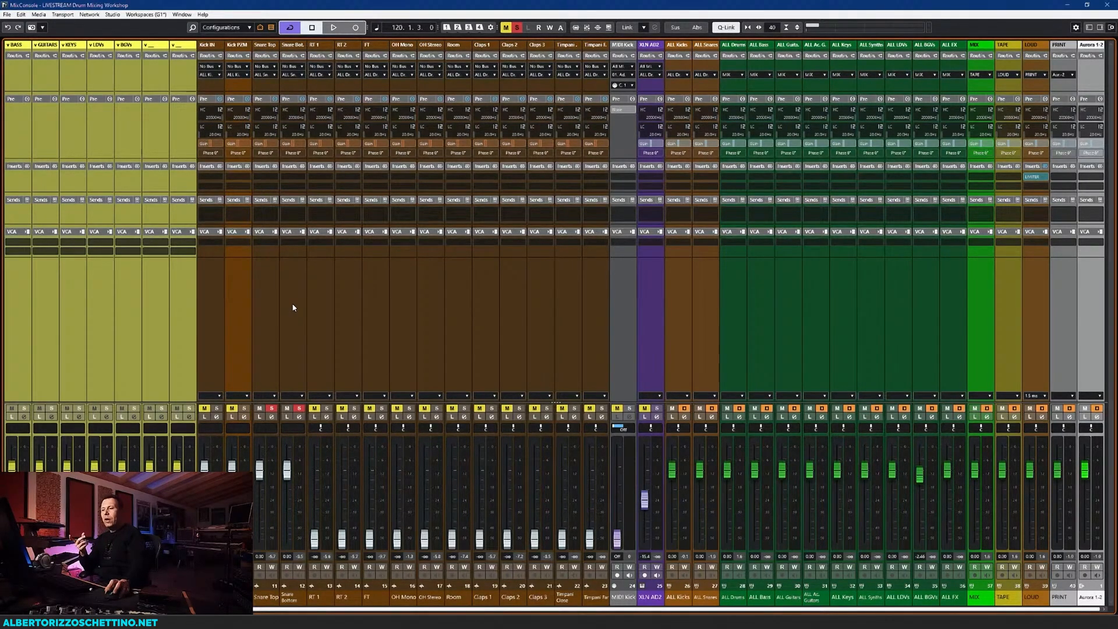
Clear the solos on Snare Bottom and Snare Top, and select the ALL Snares group channel
{"action": "left_click", "coordinate": [299, 408]}
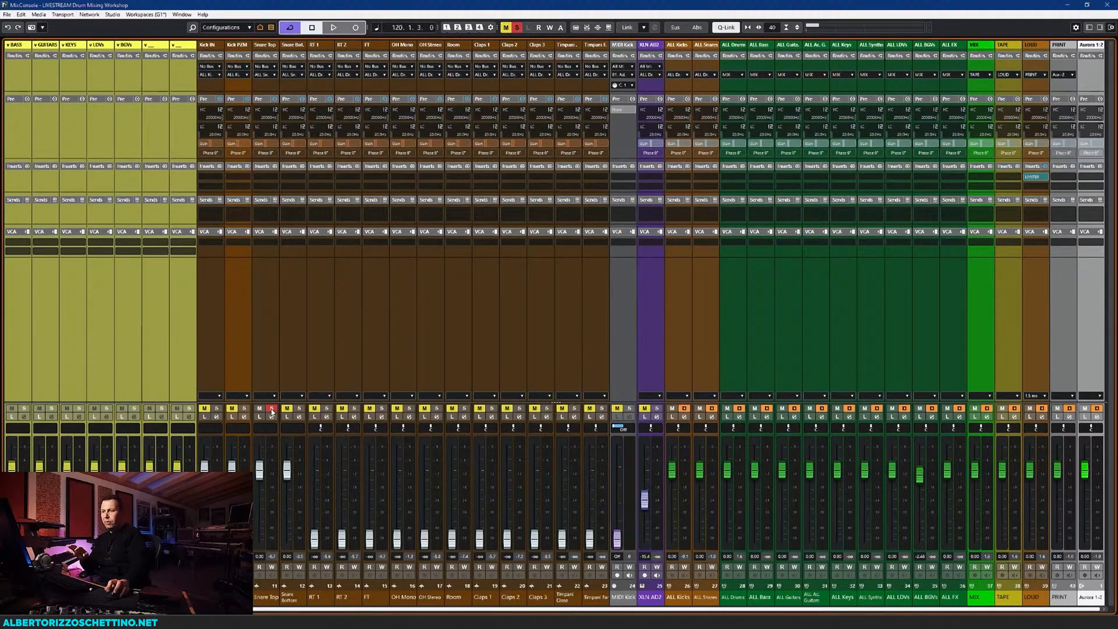
{"action": "left_click", "coordinate": [272, 410]}
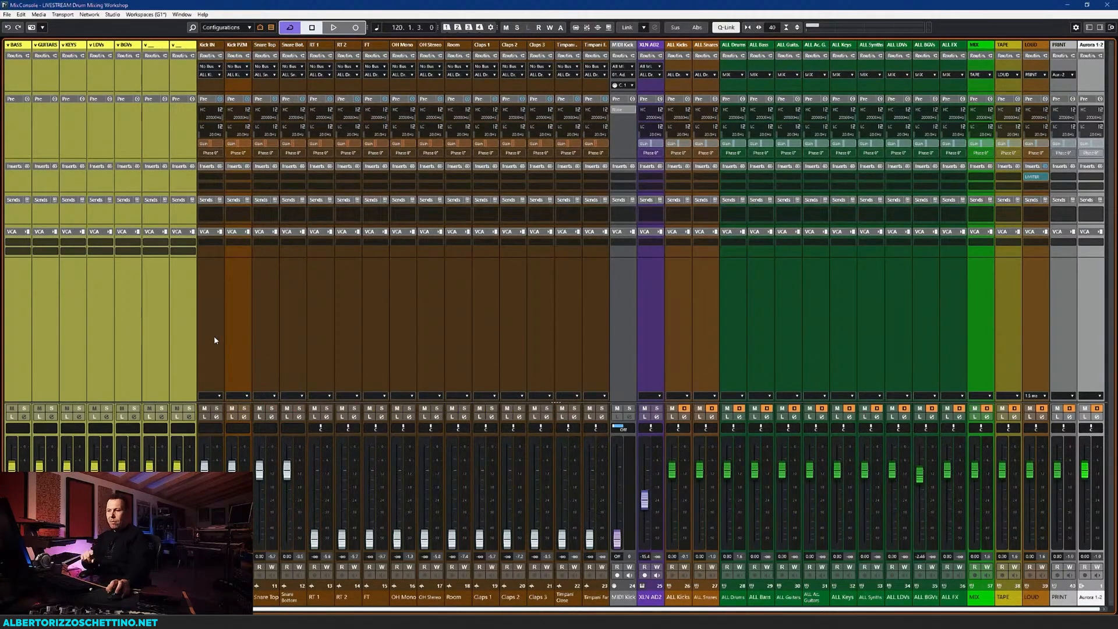
{"action": "left_click", "coordinate": [259, 339]}
{"action": "left_click", "coordinate": [296, 338]}
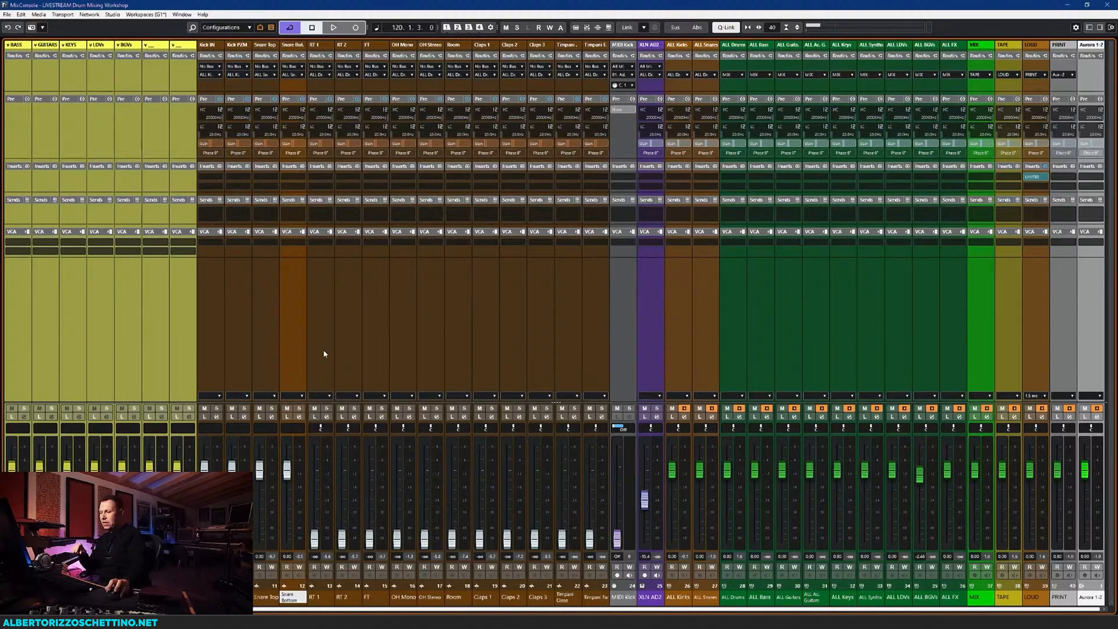
{"action": "left_click", "coordinate": [683, 308]}
{"action": "left_click", "coordinate": [705, 304]}
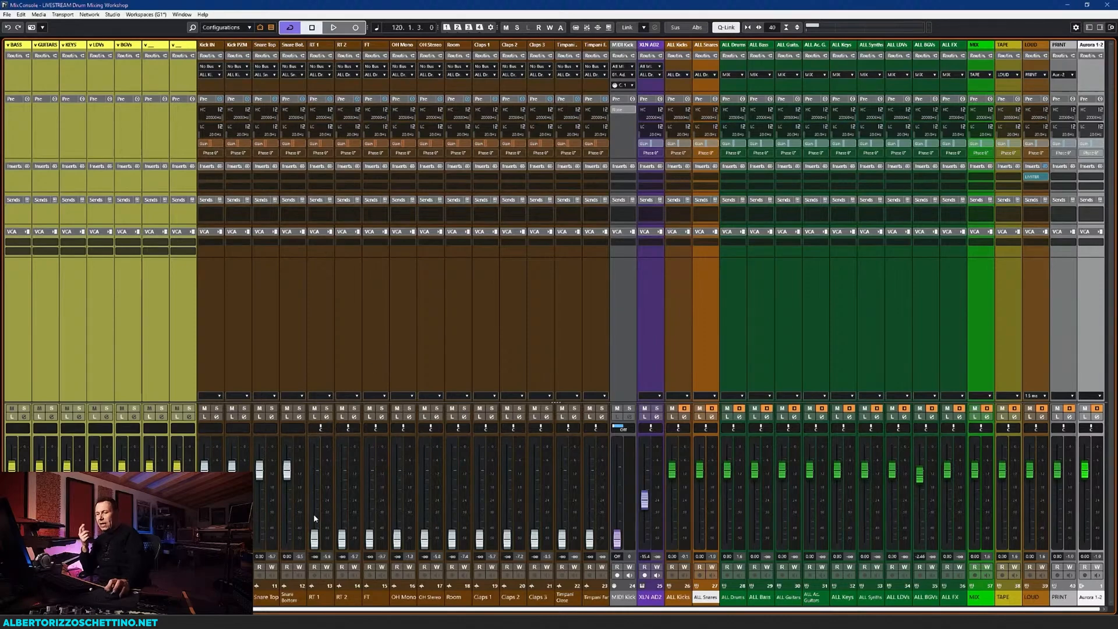
Reset OH Mono's fader to 0 dB, mute ALL Snares, and compare ALL Kicks' phase during playback, leaving it at 180°
{"action": "left_click", "coordinate": [397, 538], "text": "ctrl"}
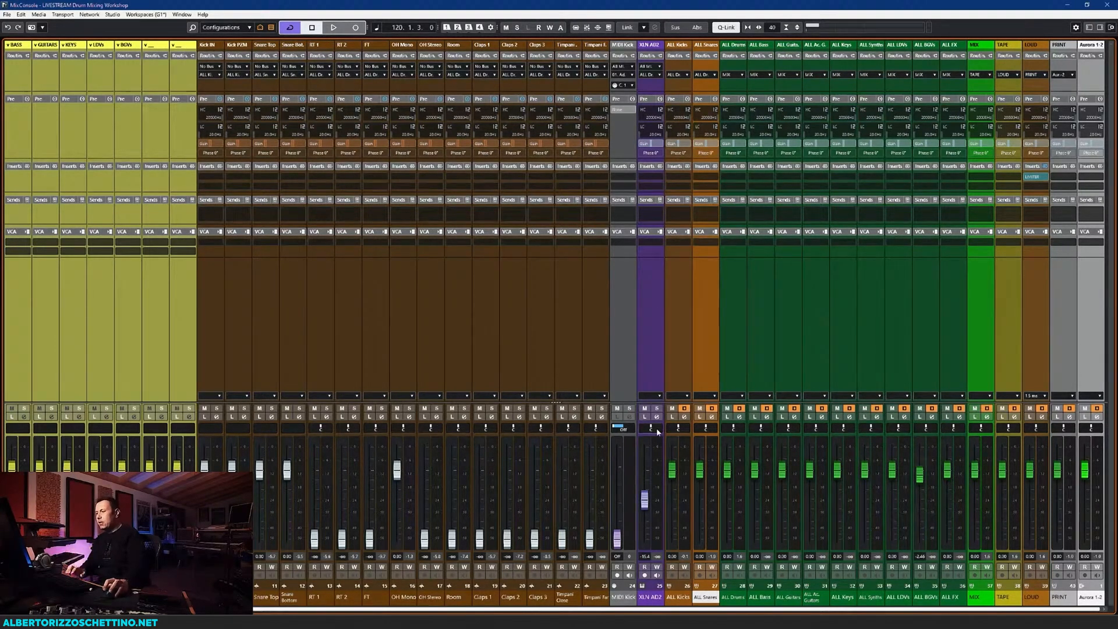
{"action": "left_click", "coordinate": [699, 408]}
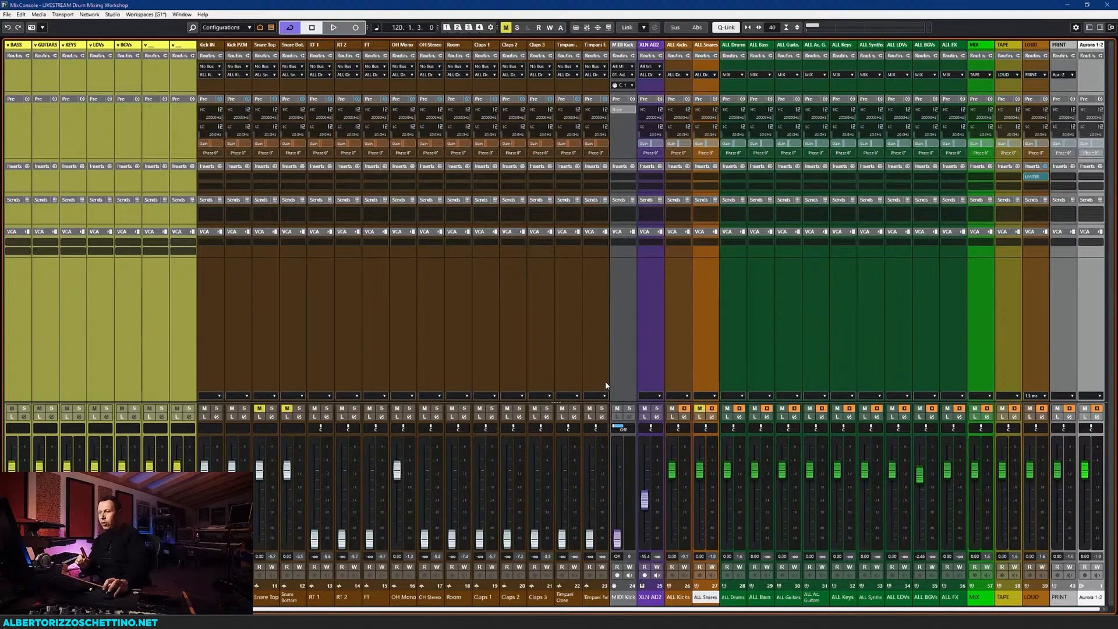
{"action": "key", "text": "space"}
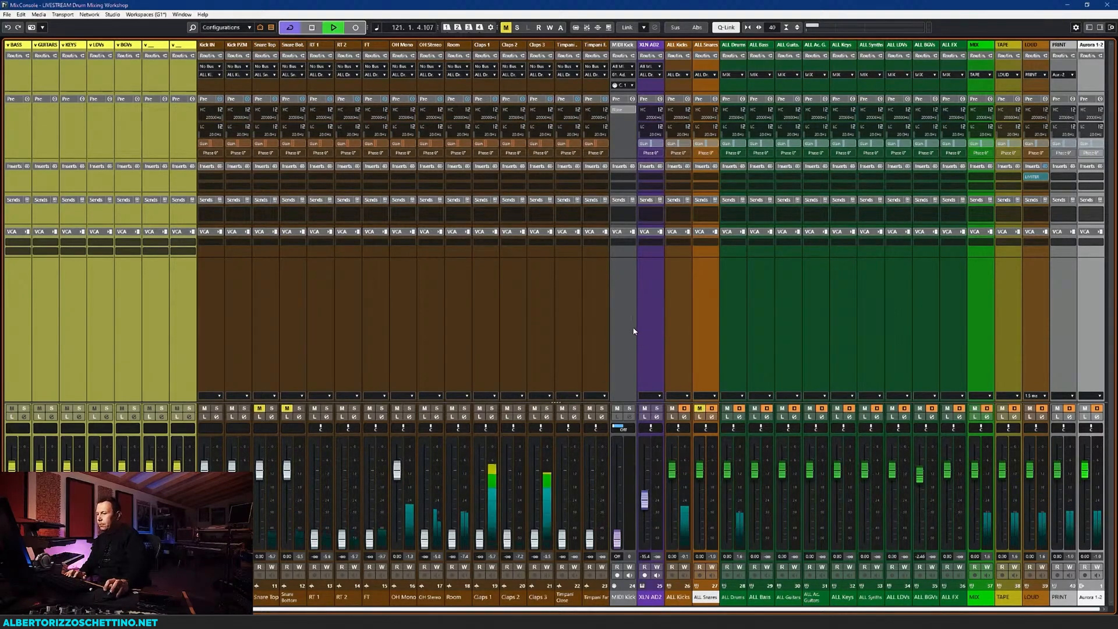
{"action": "left_click", "coordinate": [677, 153]}
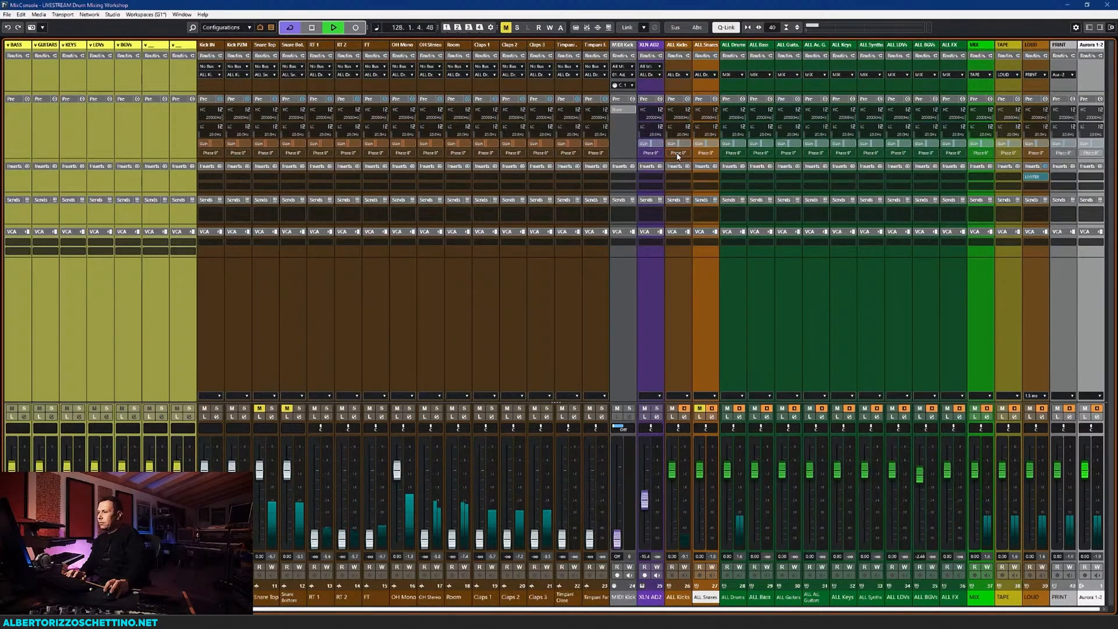
{"action": "left_click", "coordinate": [677, 153]}
{"action": "left_click", "coordinate": [678, 153]}
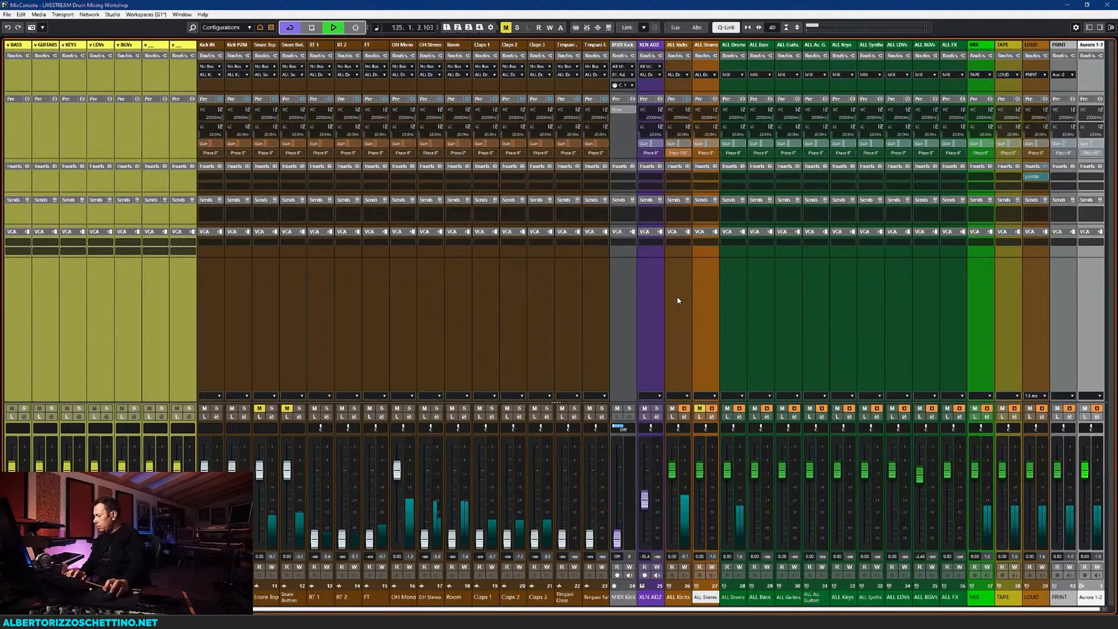
{"action": "key", "text": "space"}
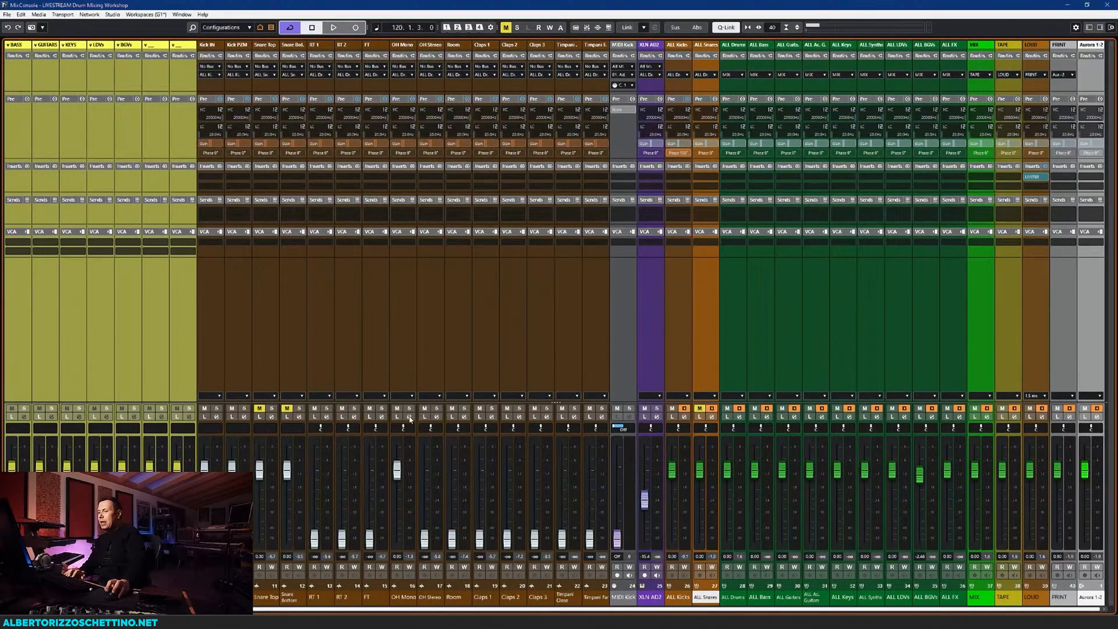
Mute ALL Kicks instead of ALL Snares, and play the snares with OH Mono while comparing ALL Snares' phase at 180° and 0°
{"action": "left_click", "coordinate": [700, 411]}
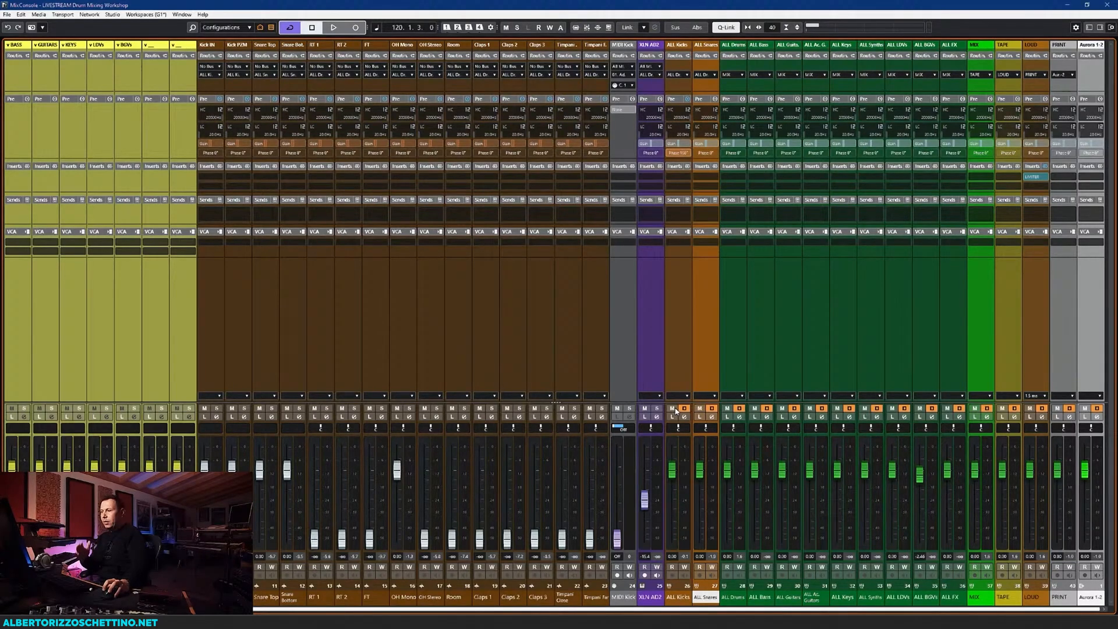
{"action": "left_click", "coordinate": [672, 409]}
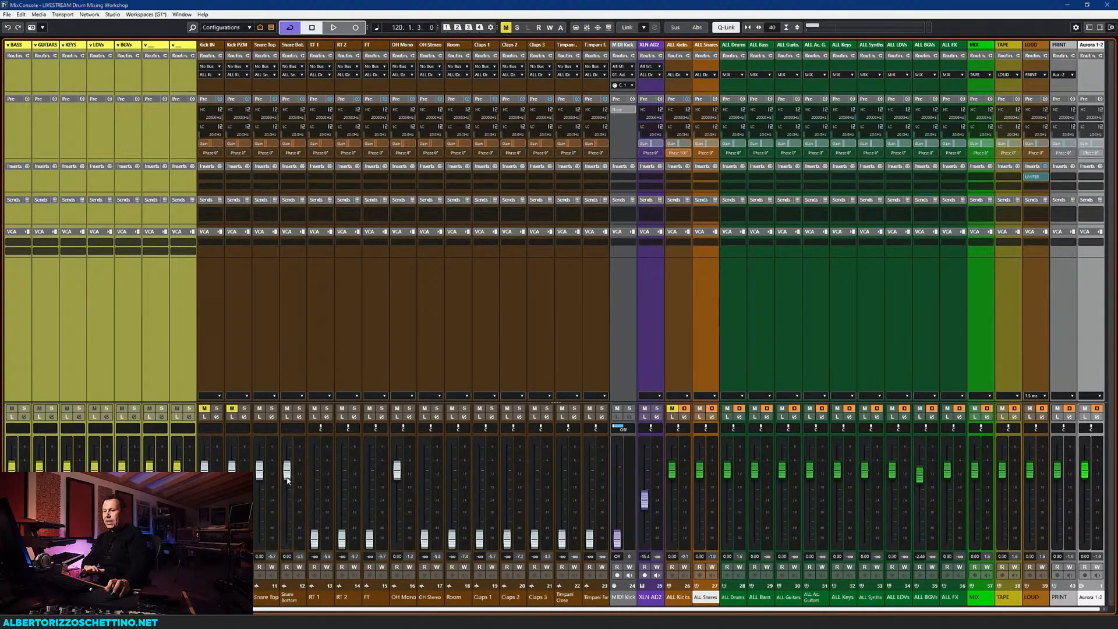
{"action": "key", "text": "space"}
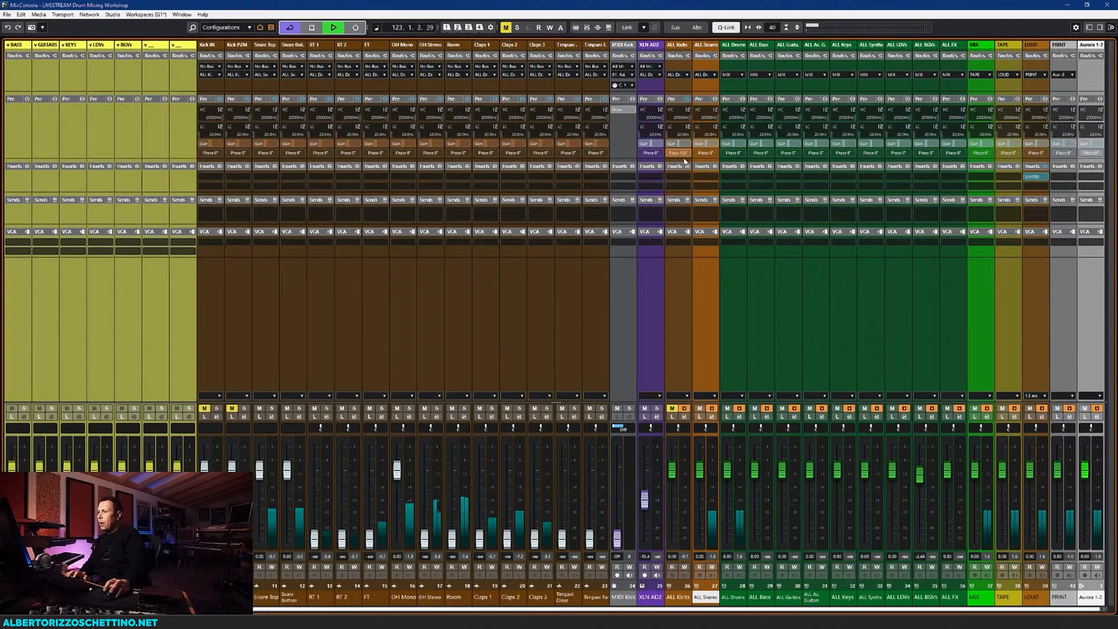
{"action": "left_click", "coordinate": [705, 154]}
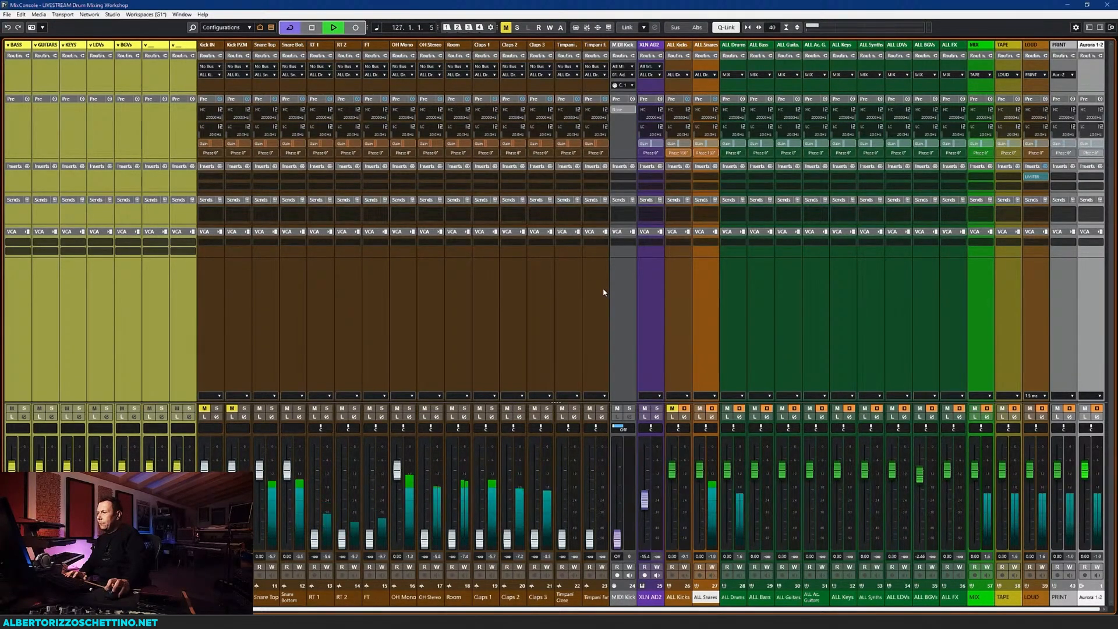
{"action": "left_click", "coordinate": [706, 153]}
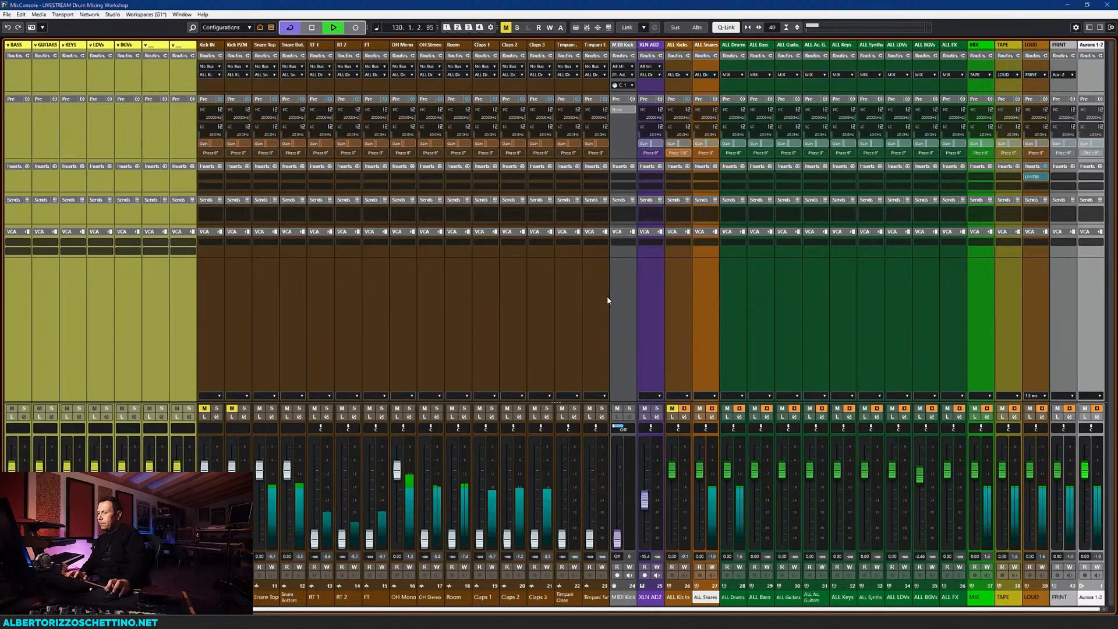
{"action": "key", "text": "space"}
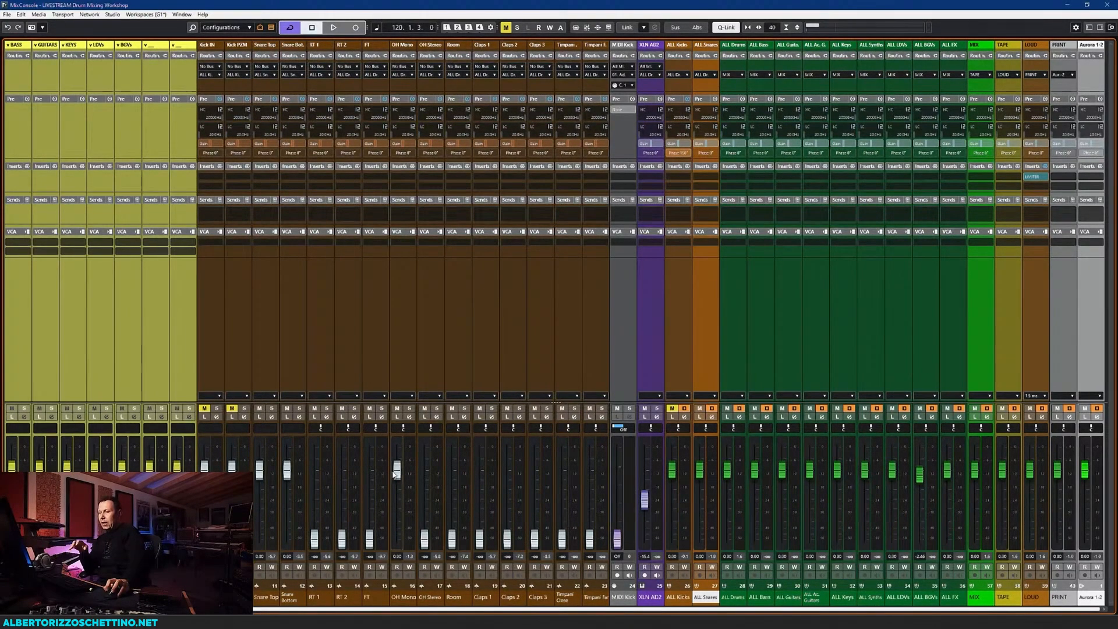
Unmute the kick channels and ALL Kicks, and play kicks and snares with OH Mono while comparing ALL Kicks' phase at 0° and 180°
{"action": "left_click", "coordinate": [232, 409]}
{"action": "left_click", "coordinate": [204, 409]}
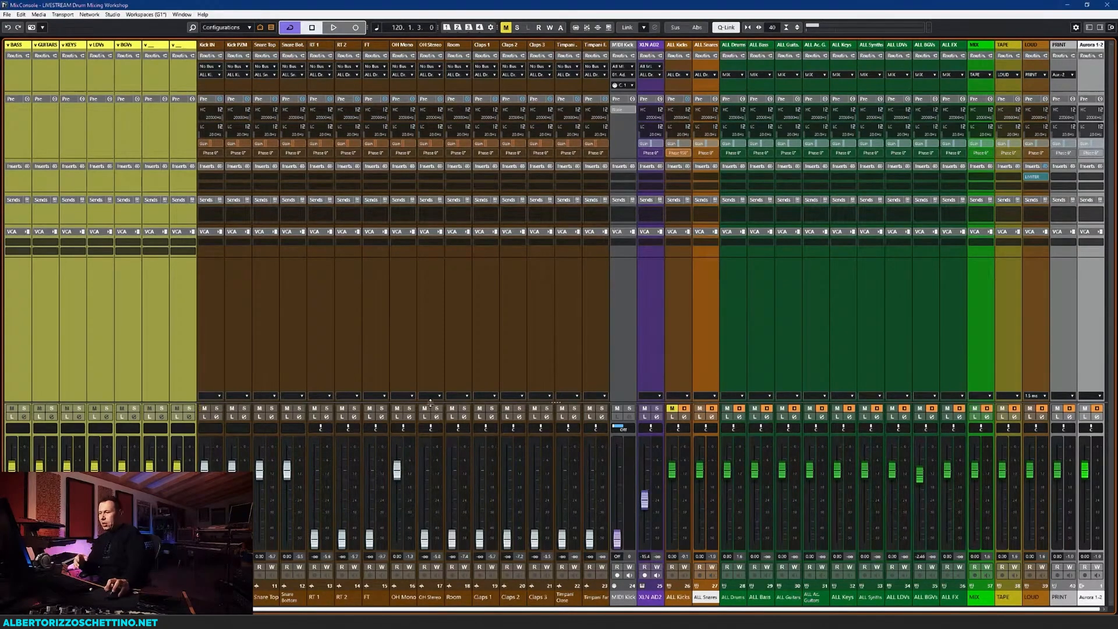
{"action": "left_click", "coordinate": [672, 408]}
{"action": "key", "text": "space"}
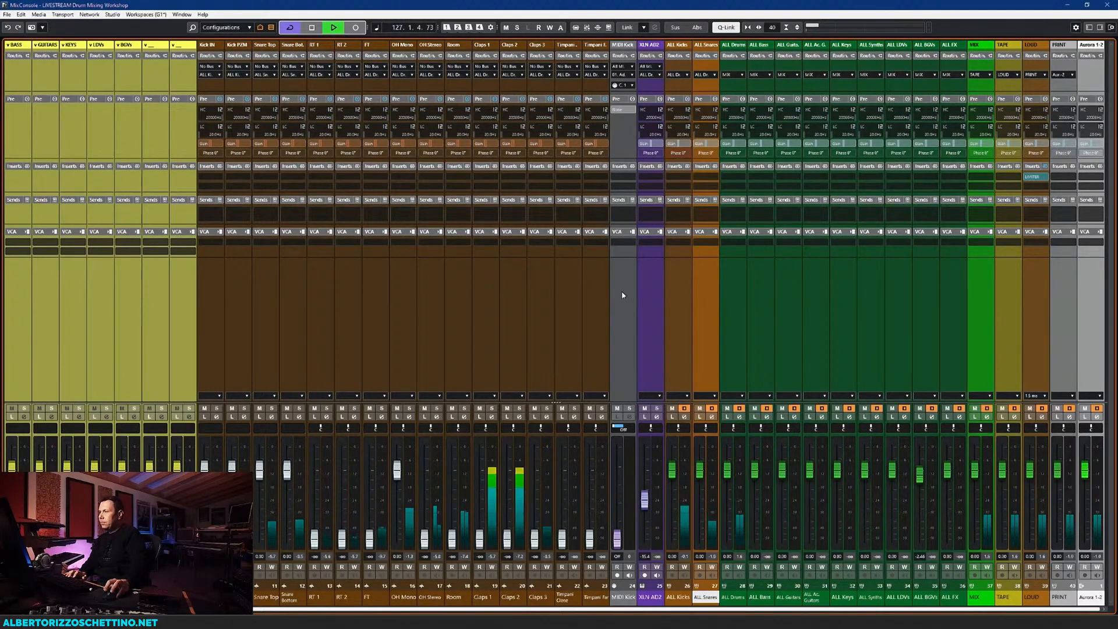
{"action": "left_click", "coordinate": [678, 152]}
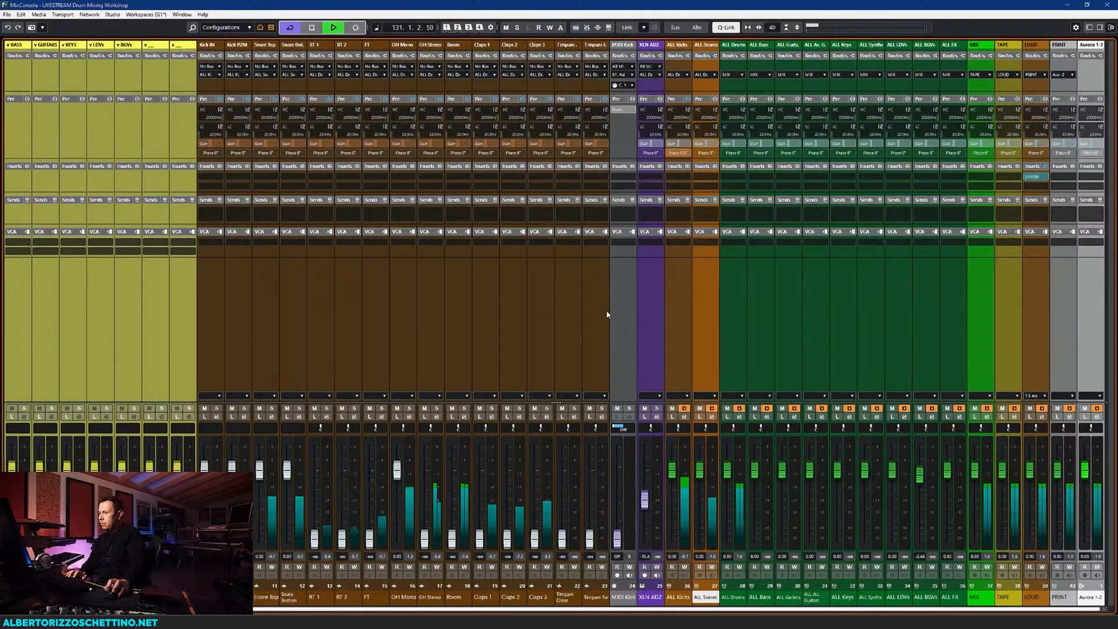
{"action": "key", "text": "space"}
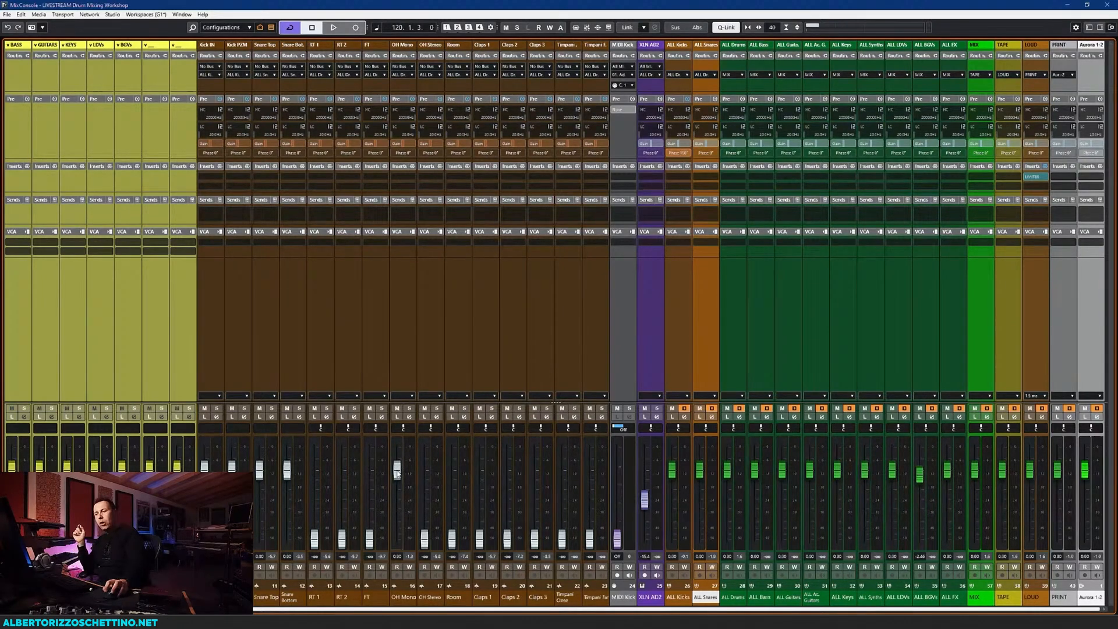
Pull OH Mono's fader fully down and raise Room's fader partway, keeping ALL Kicks unmuted
{"action": "left_click_drag", "start_coordinate": [396, 473], "coordinate": [398, 497]}
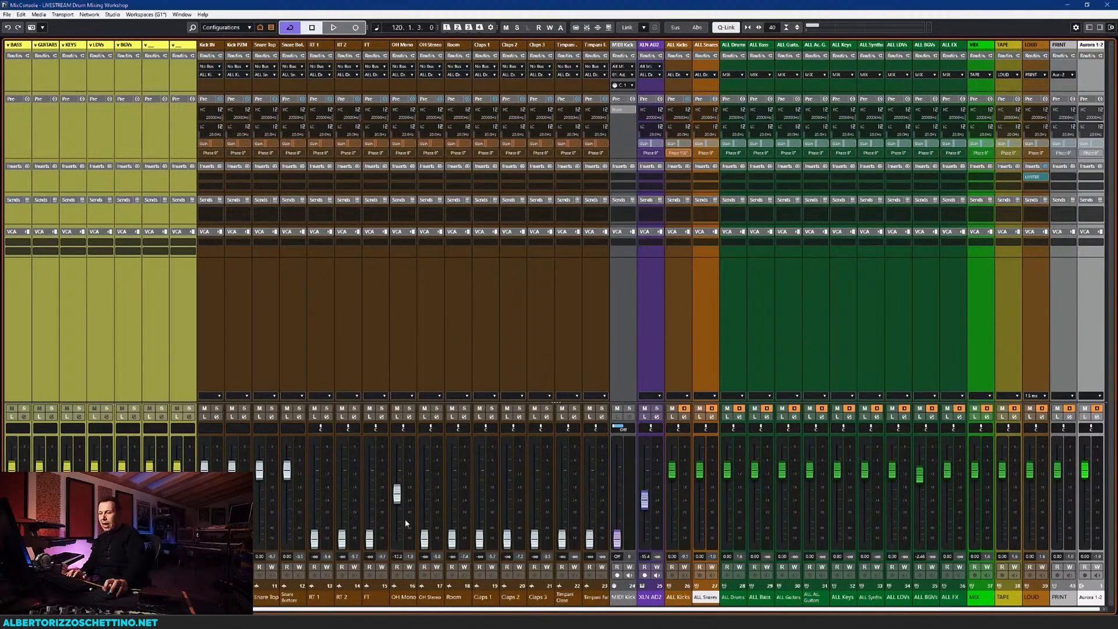
{"action": "left_click_drag", "start_coordinate": [398, 493], "coordinate": [456, 491]}
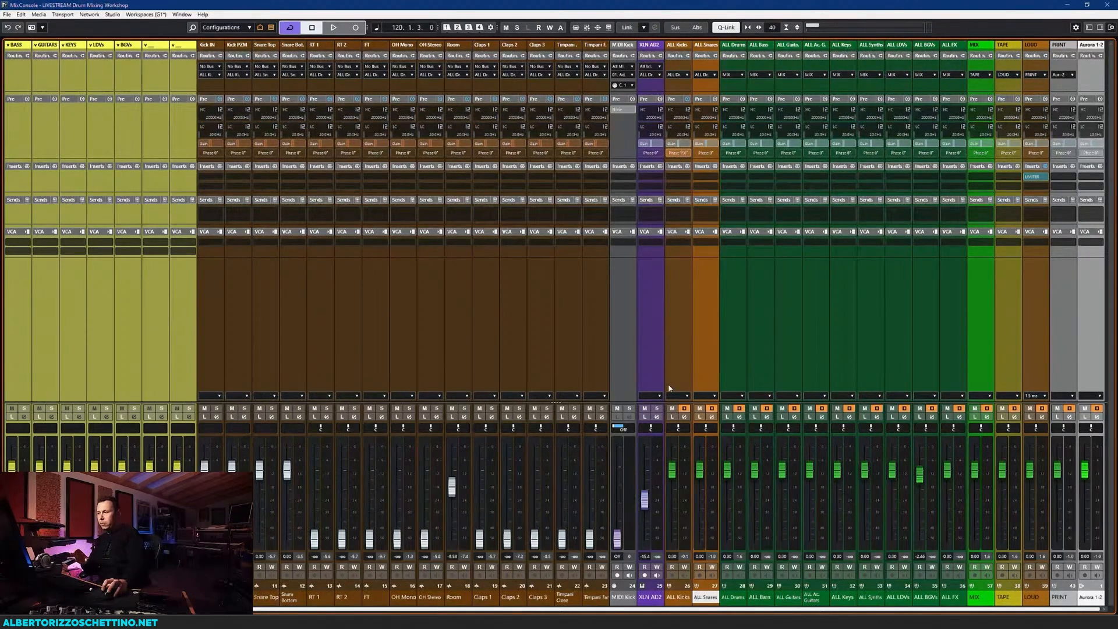
{"action": "left_click", "coordinate": [672, 408]}
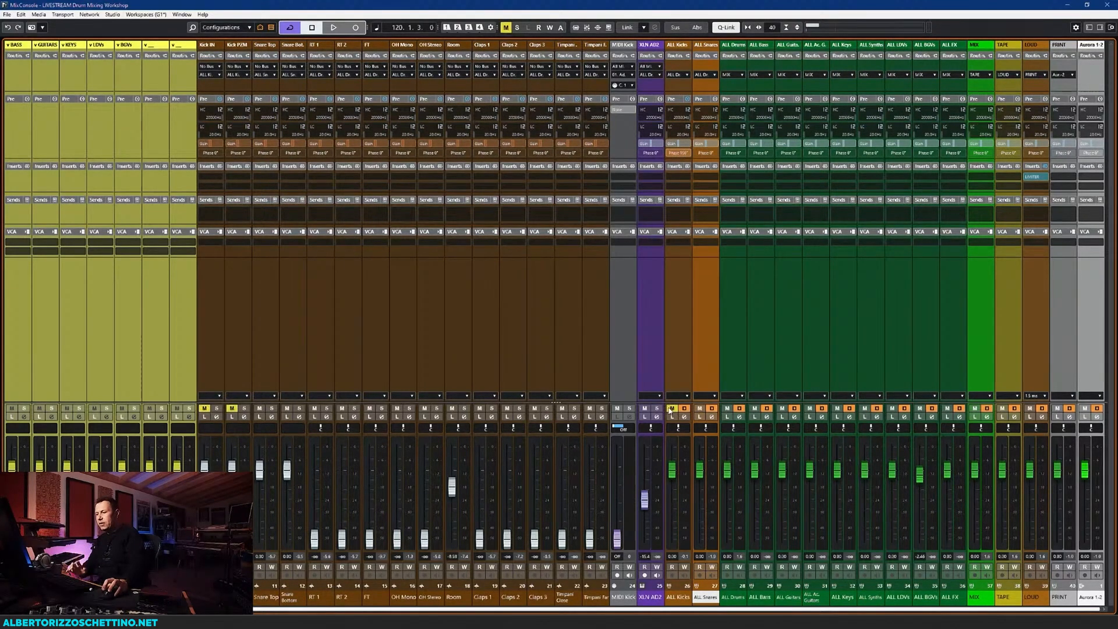
{"action": "left_click", "coordinate": [672, 408]}
Mute ALL Snares and play the kicks with Room while comparing ALL Kicks' phase at 0° and 180°
{"action": "left_click", "coordinate": [699, 408]}
{"action": "key", "text": "space"}
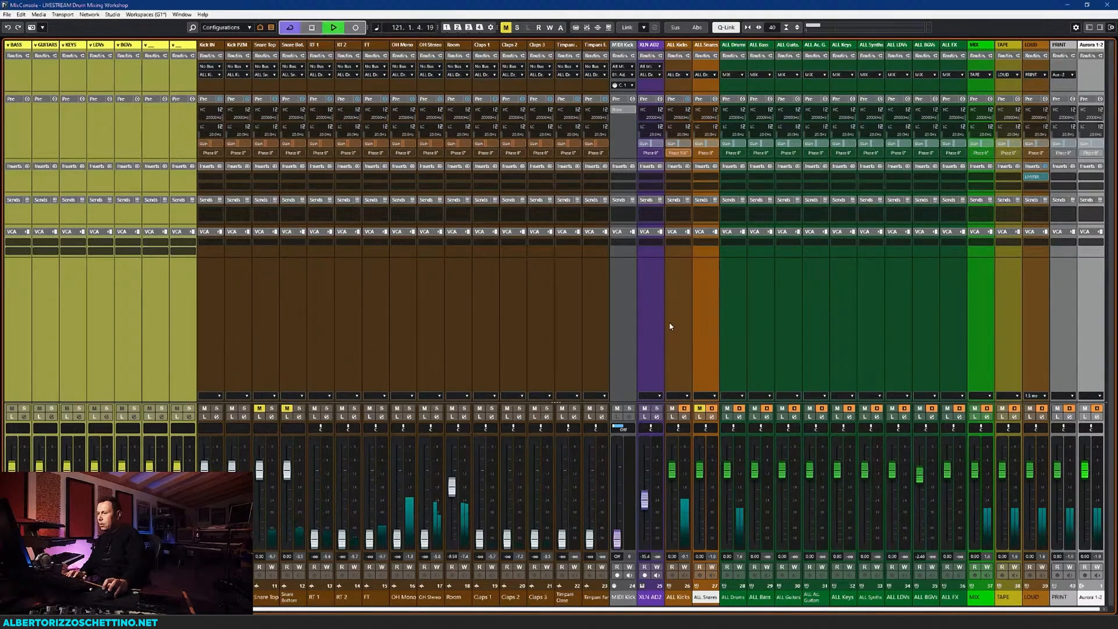
{"action": "left_click", "coordinate": [677, 153]}
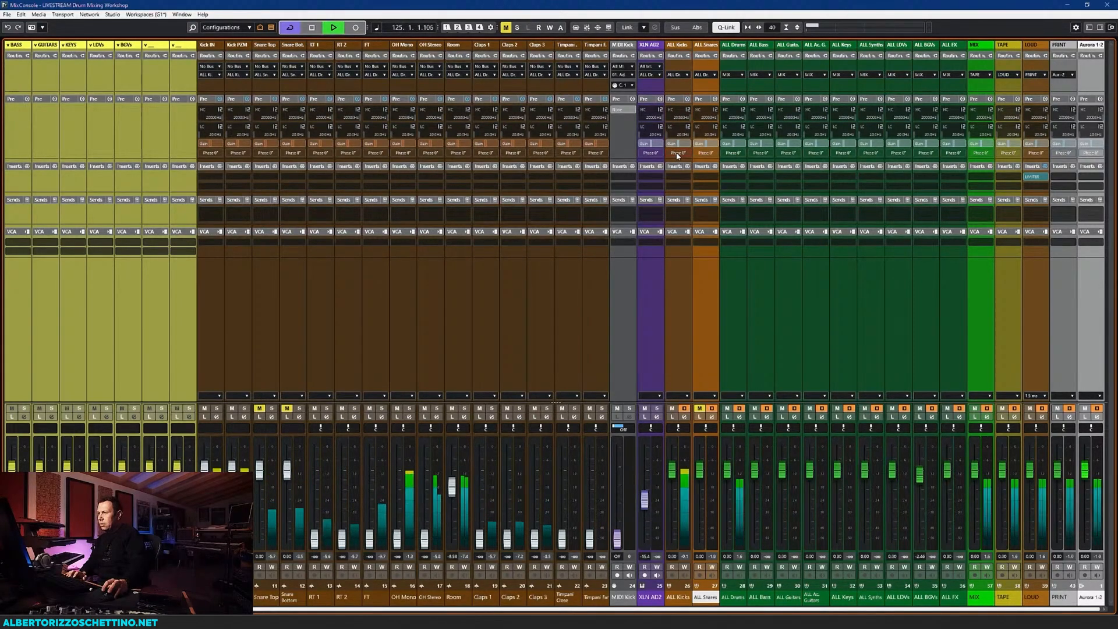
{"action": "left_click", "coordinate": [677, 153]}
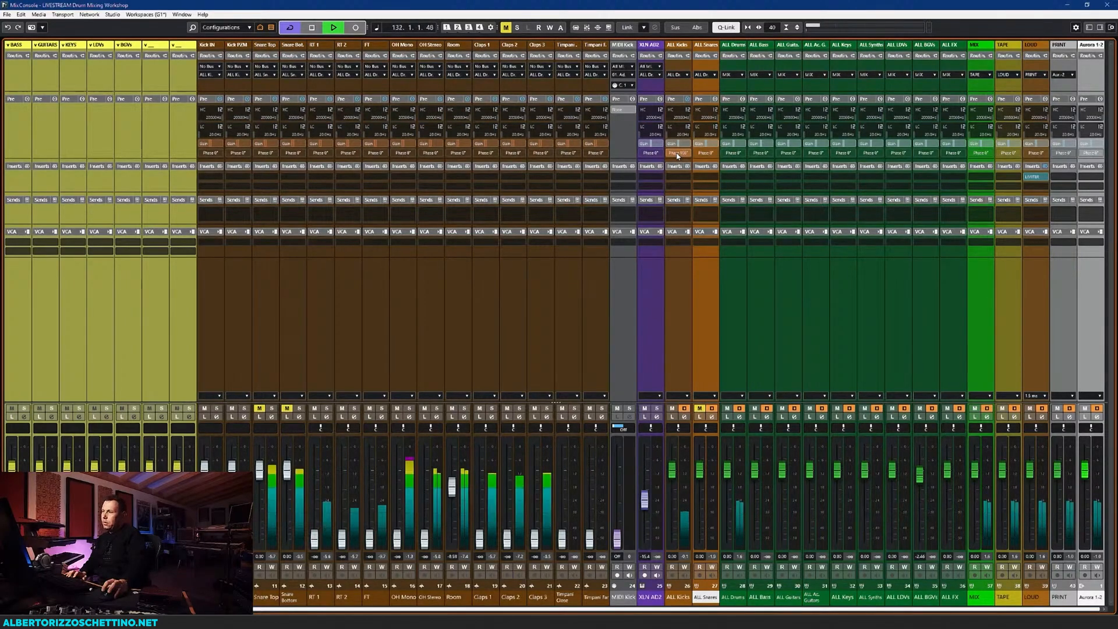
{"action": "key", "text": "space"}
Raise Room's fader slightly, and play the snares against it with ALL Kicks muted and ALL Snares unmuted
{"action": "left_click_drag", "start_coordinate": [446, 481], "coordinate": [453, 480]}
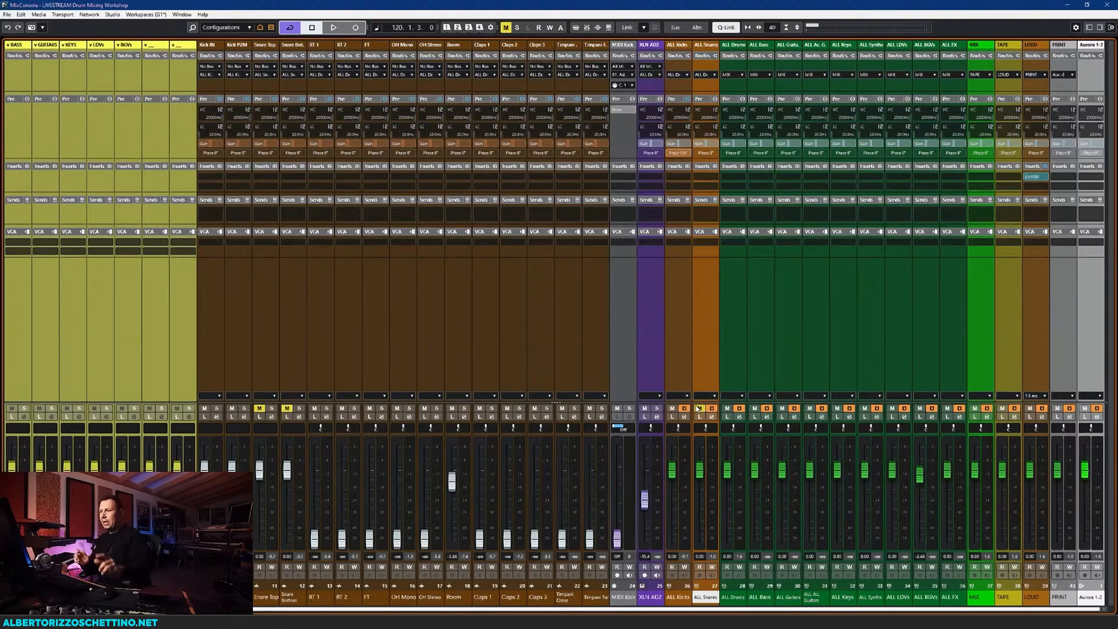
{"action": "left_click", "coordinate": [672, 409]}
{"action": "left_click", "coordinate": [699, 408]}
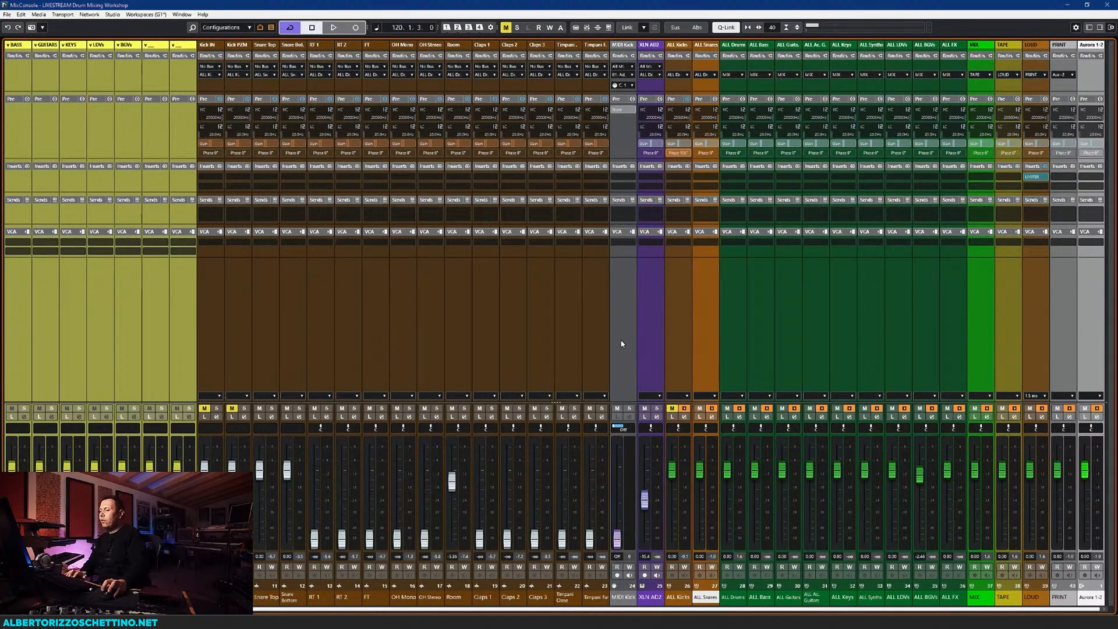
{"action": "key", "text": "space"}
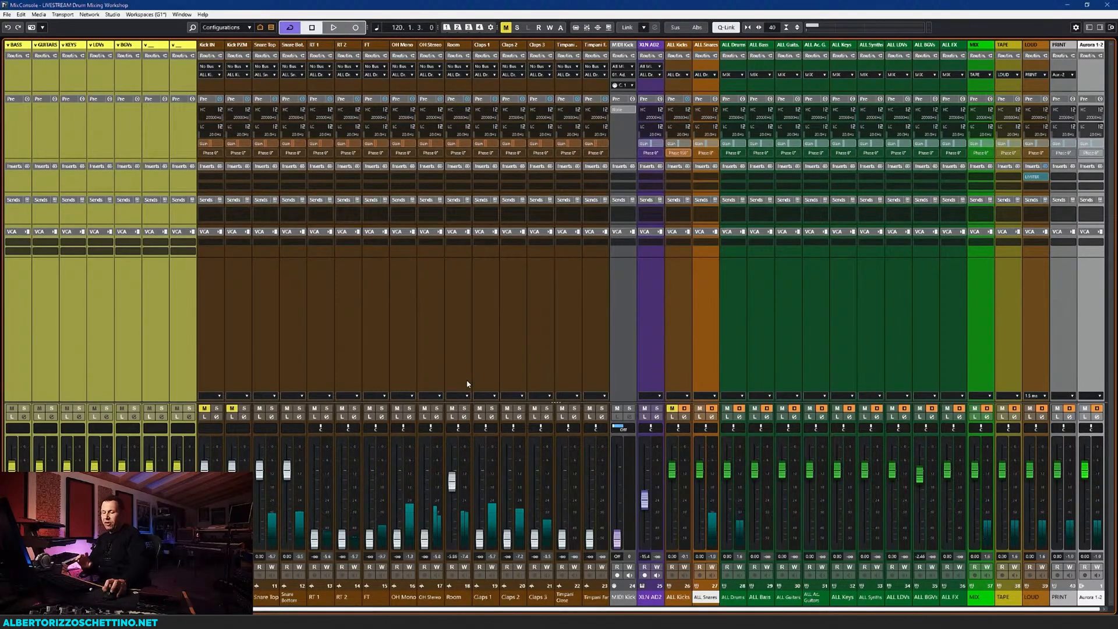
Play the snares with Room, comparing ALL Snares' phase at 0° and 180°, and reset Room's fader to 0 dB, leaving ALL Snares at 0°
{"action": "key", "text": "space"}
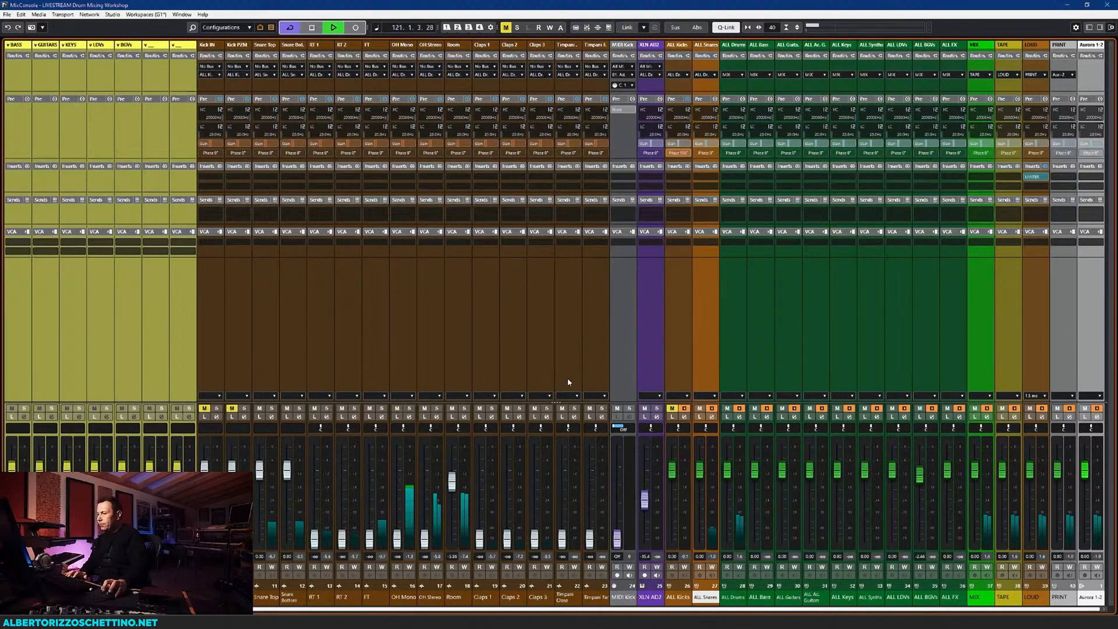
{"action": "left_click", "coordinate": [706, 153]}
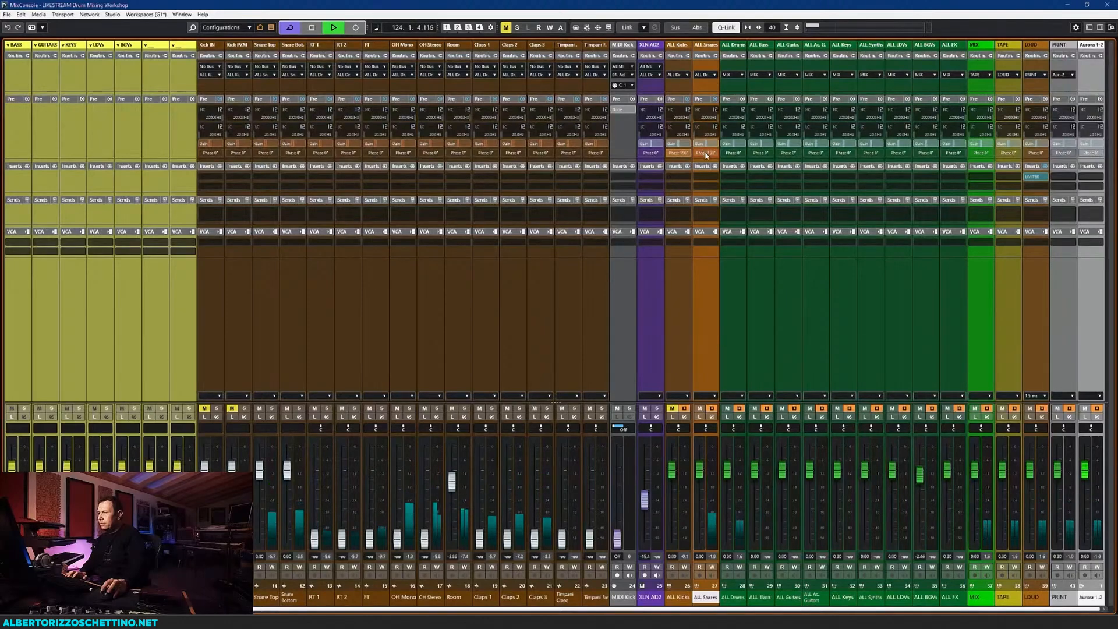
{"action": "left_click", "coordinate": [705, 154]}
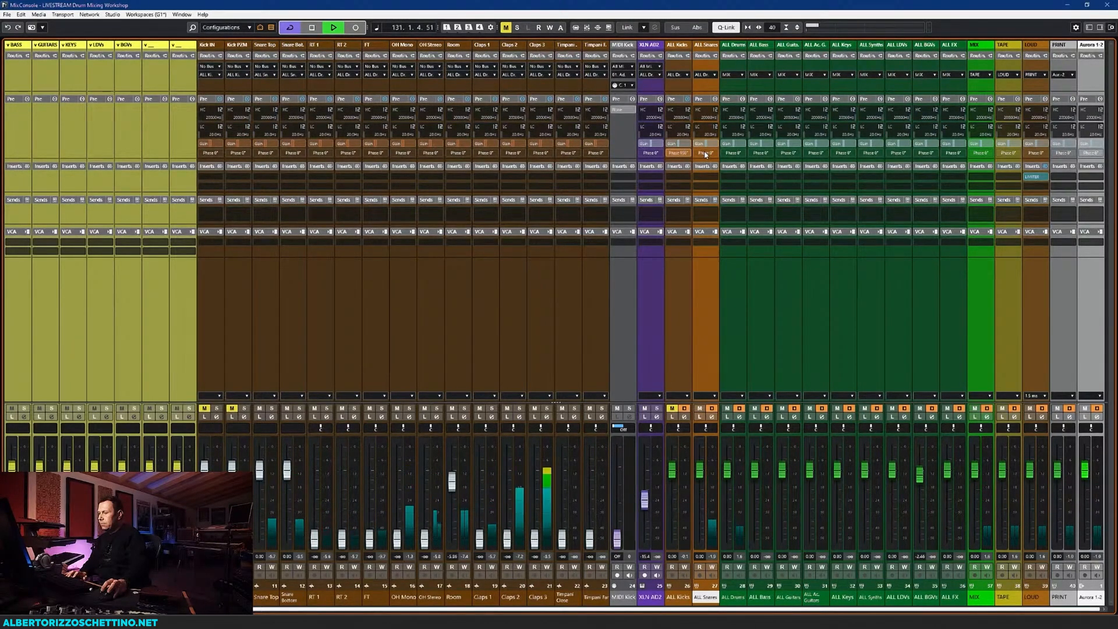
{"action": "left_click", "coordinate": [705, 153]}
{"action": "left_click", "coordinate": [450, 487], "text": "ctrl"}
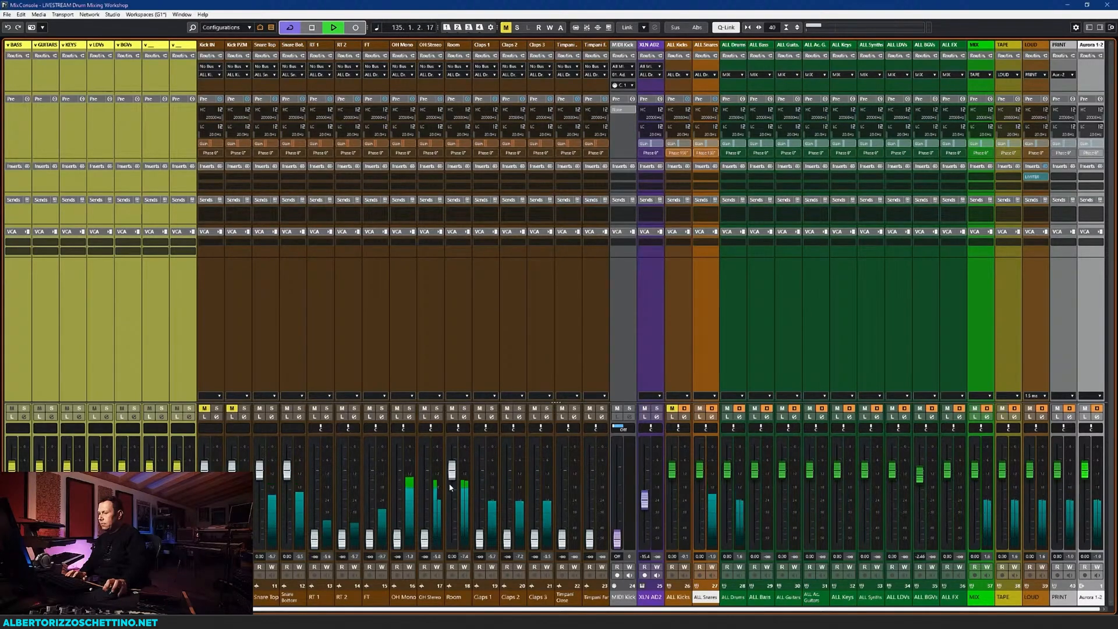
{"action": "left_click", "coordinate": [706, 154]}
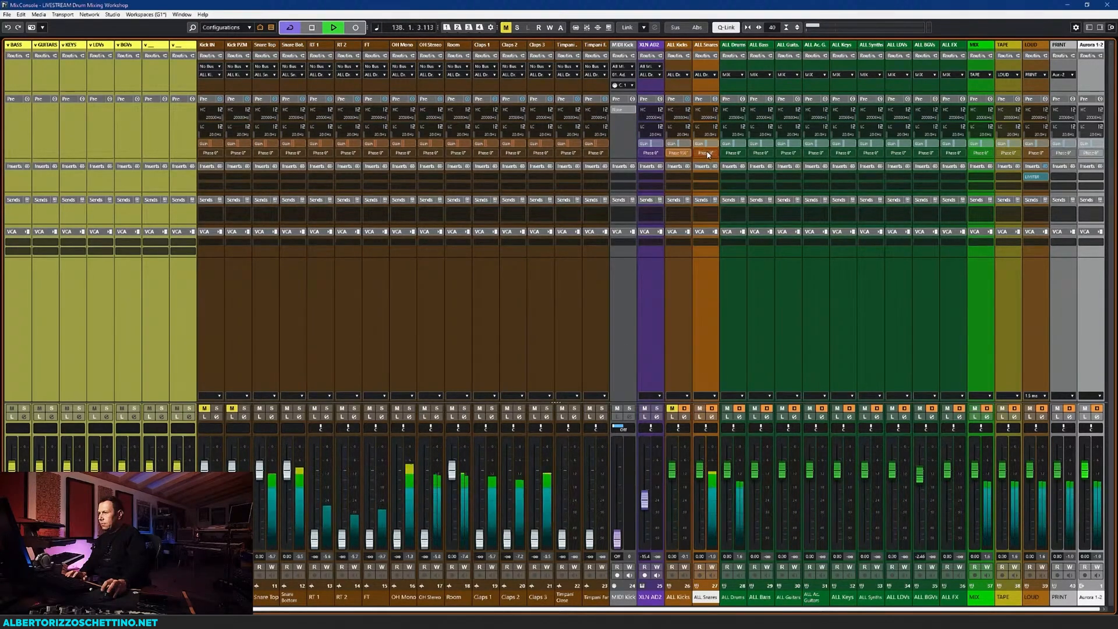
{"action": "left_click", "coordinate": [707, 153]}
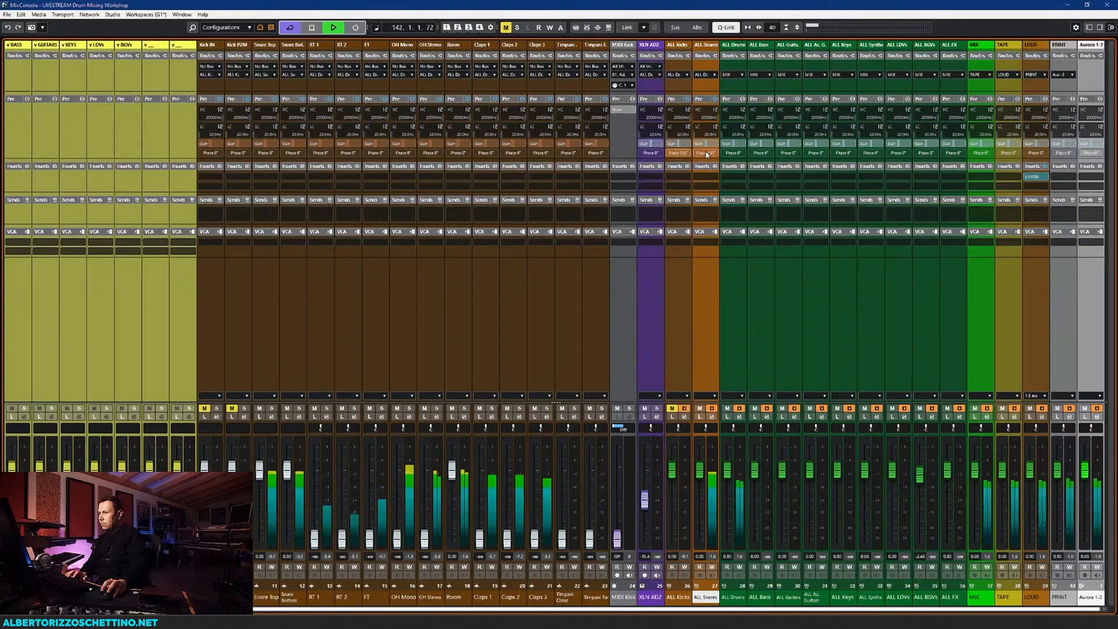
{"action": "left_click", "coordinate": [706, 154]}
{"action": "key", "text": "space"}
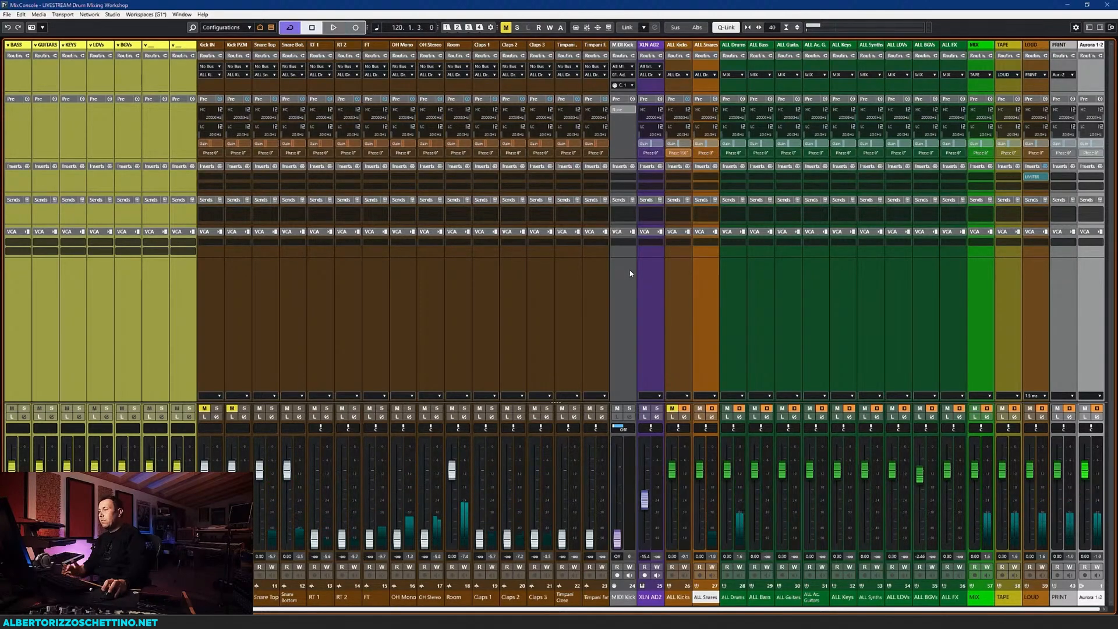
Unmute the kick channels and compare Room's phase at 0° and 180° during playback, leaving it at 180°
{"action": "left_click", "coordinate": [459, 363]}
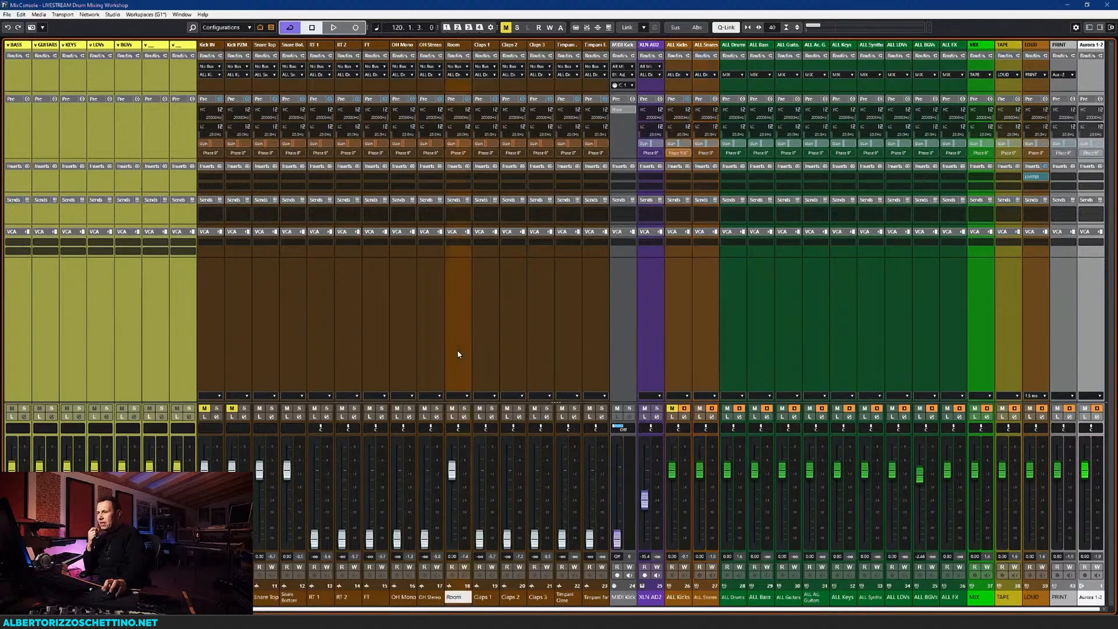
{"action": "left_click", "coordinate": [458, 153]}
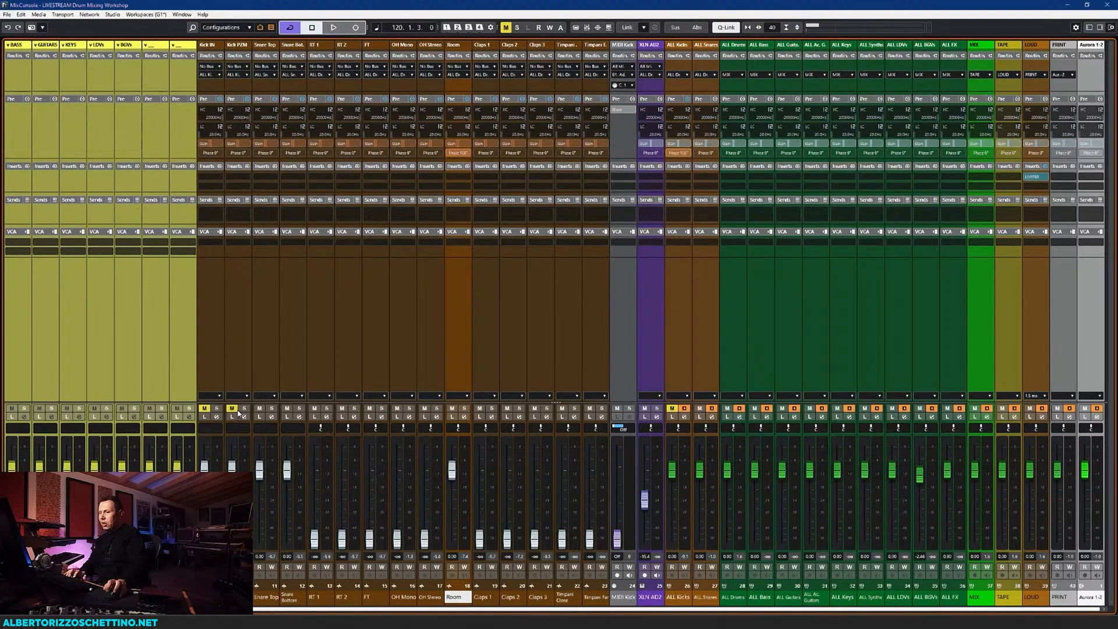
{"action": "left_click", "coordinate": [209, 409]}
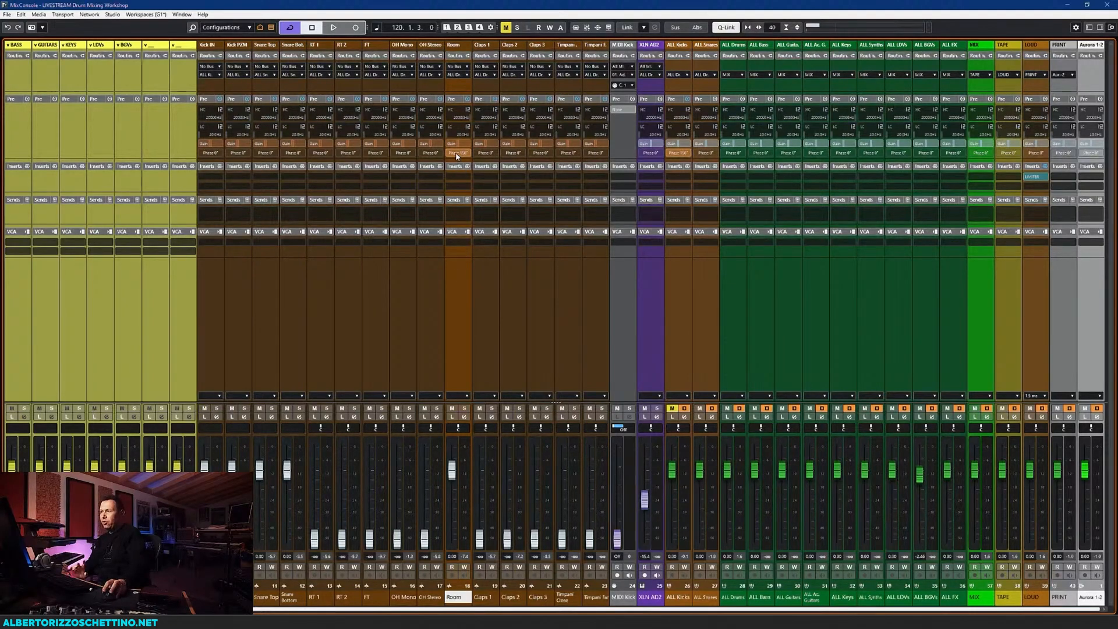
{"action": "key", "text": "space"}
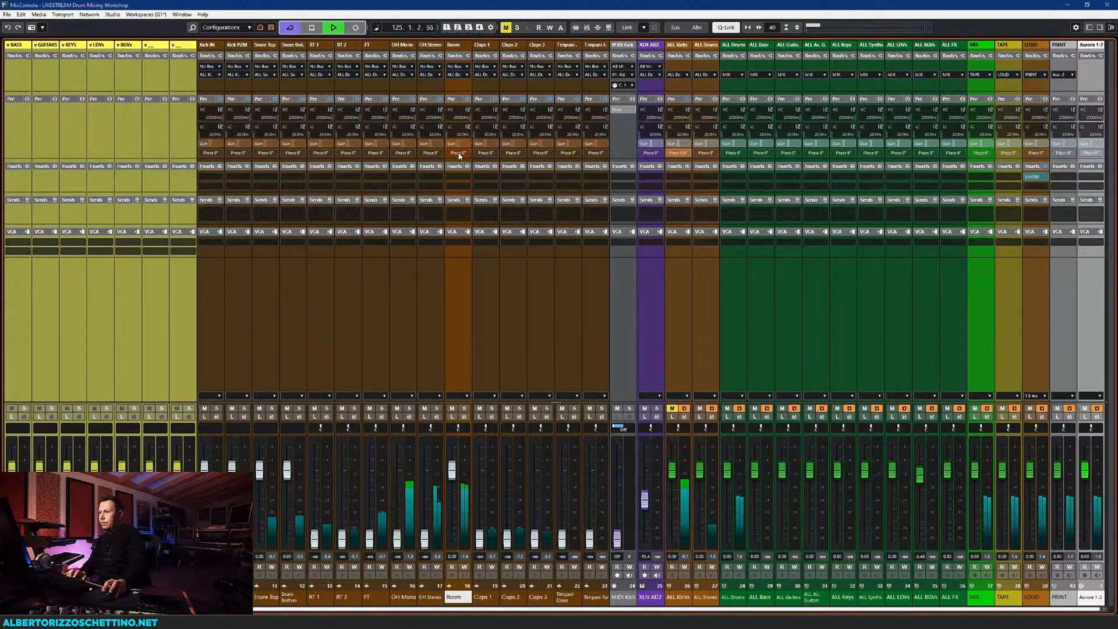
{"action": "left_click", "coordinate": [458, 153]}
{"action": "left_click", "coordinate": [458, 153]}
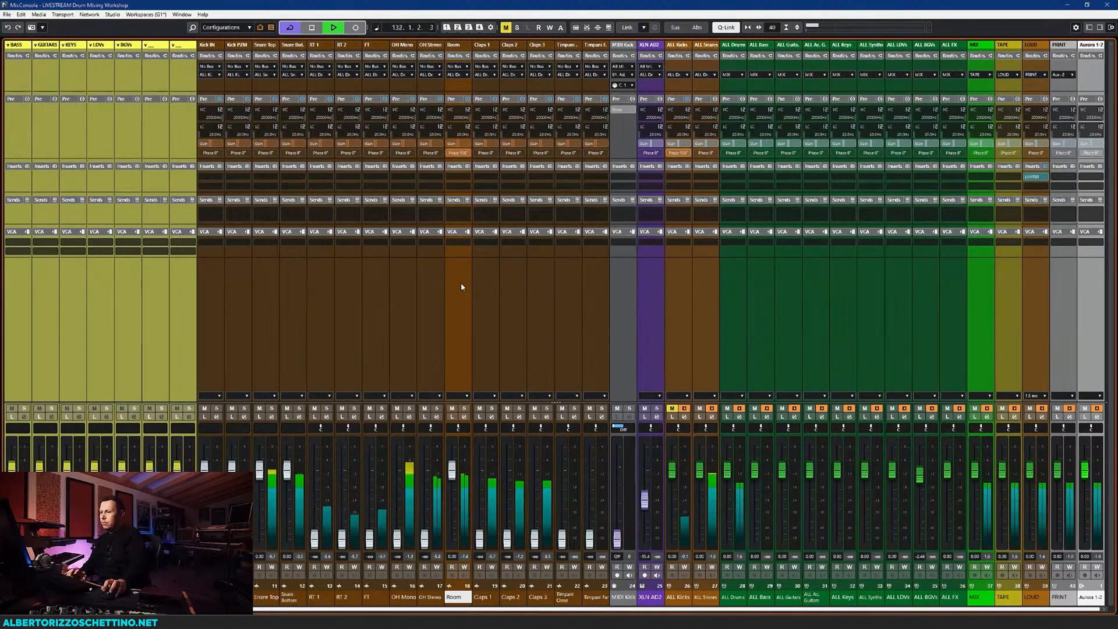
{"action": "key", "text": "space"}
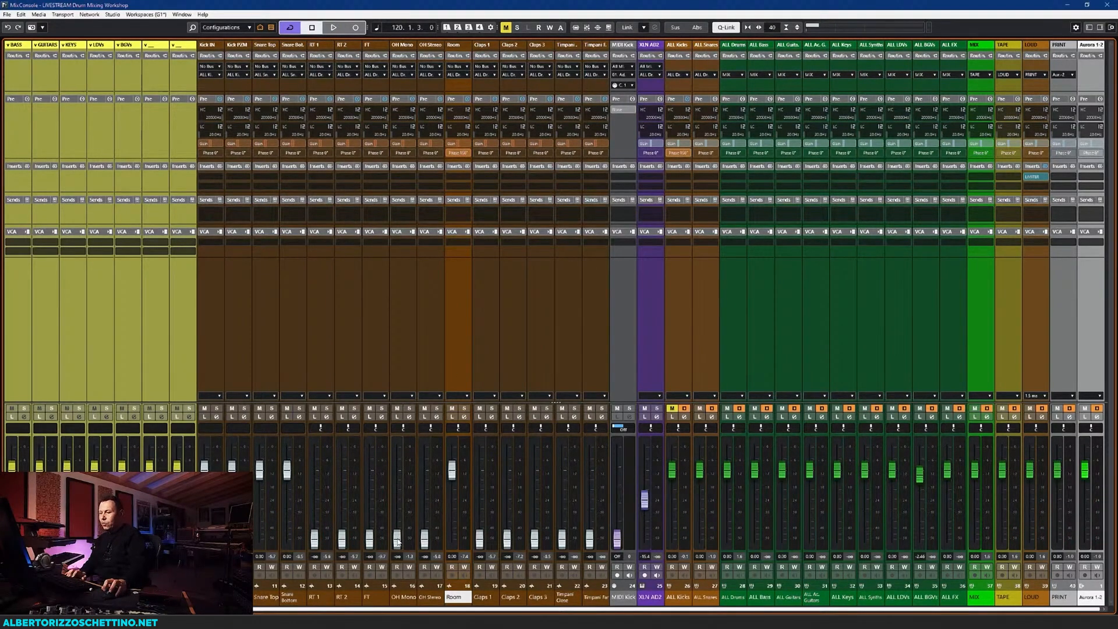
Solo Room and OH Mono with OH Mono raised and Room slightly lowered, and compare Room's phase at 0° and 180° during playback
{"action": "left_click_drag", "start_coordinate": [398, 539], "coordinate": [400, 494]}
{"action": "left_click", "coordinate": [409, 409]}
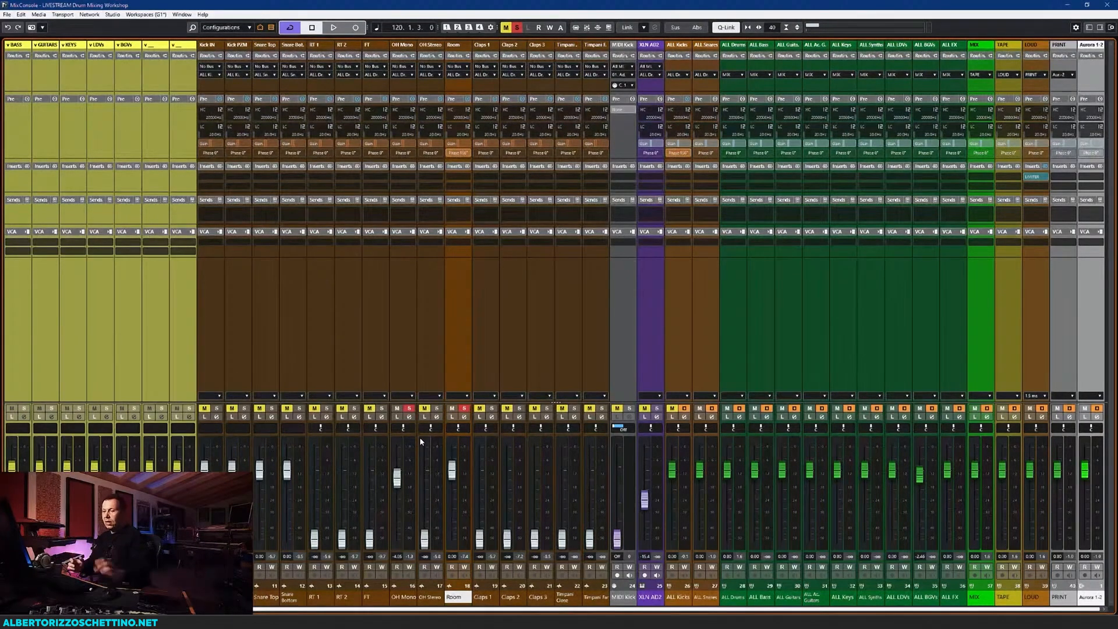
{"action": "key", "text": "space"}
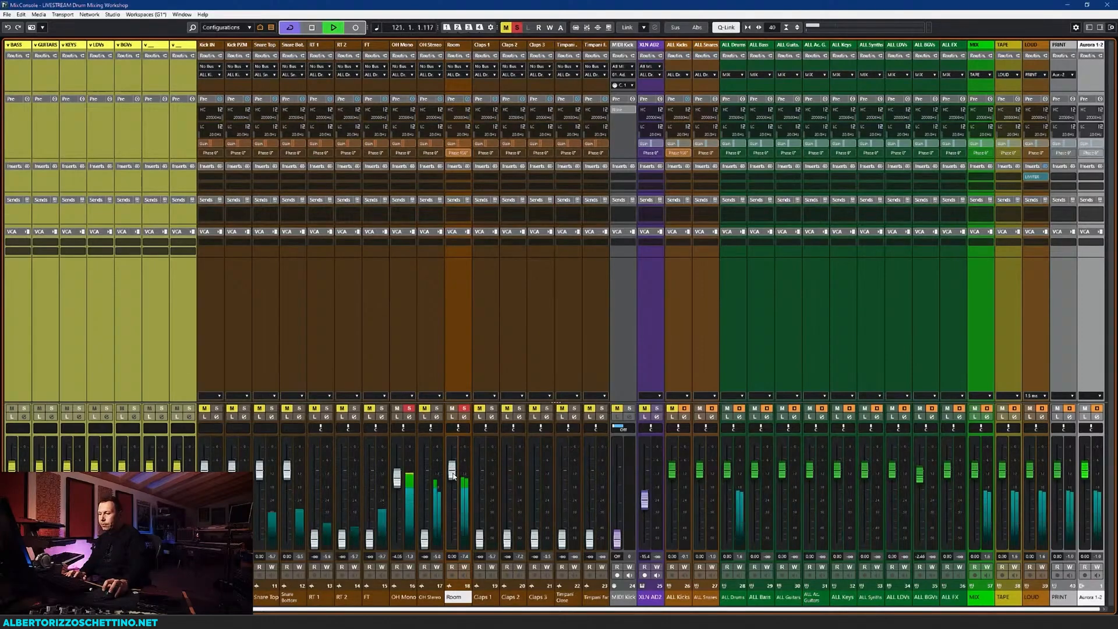
{"action": "mouse_move", "coordinate": [454, 475]}
{"action": "left_mouse_down"}
{"action": "mouse_move", "coordinate": [457, 504]}
{"action": "mouse_move", "coordinate": [453, 485]}
{"action": "left_mouse_up"}
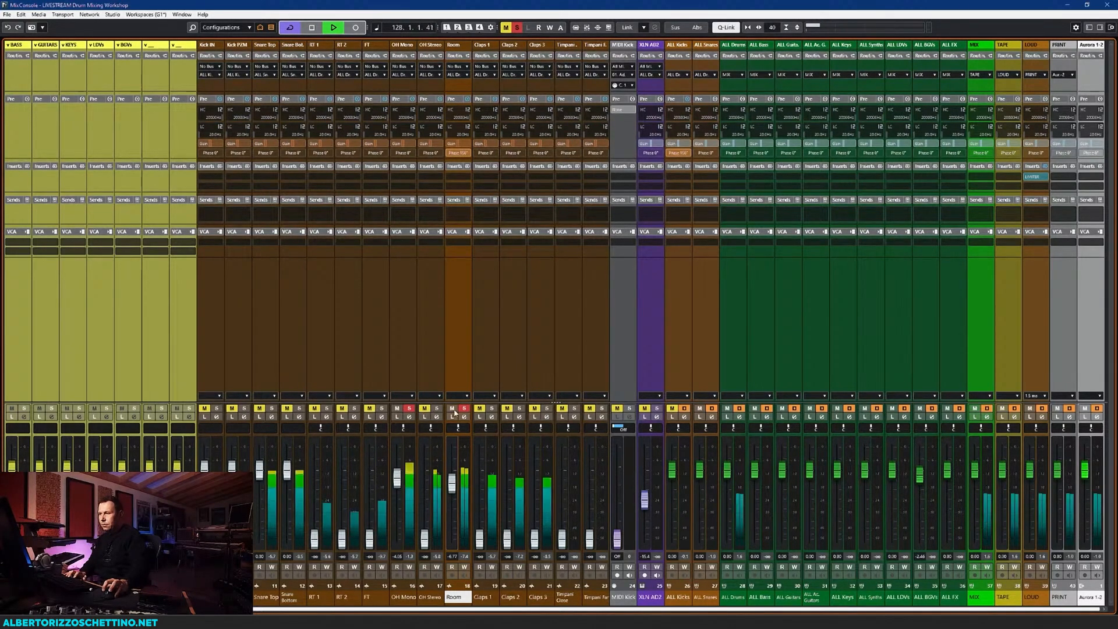
{"action": "left_click", "coordinate": [457, 153]}
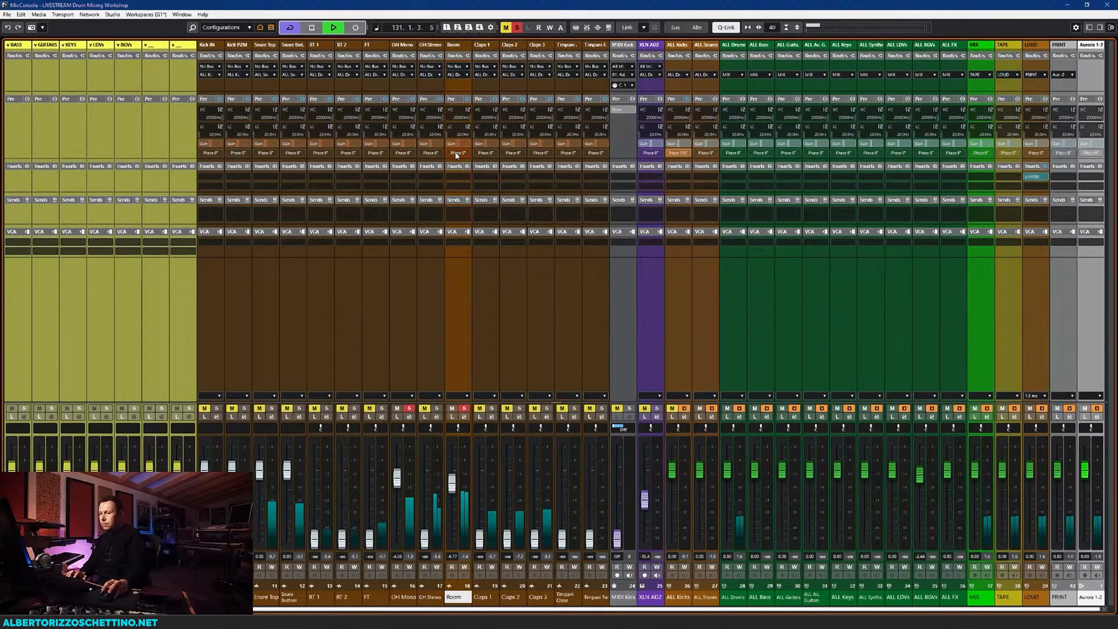
{"action": "left_click", "coordinate": [457, 153]}
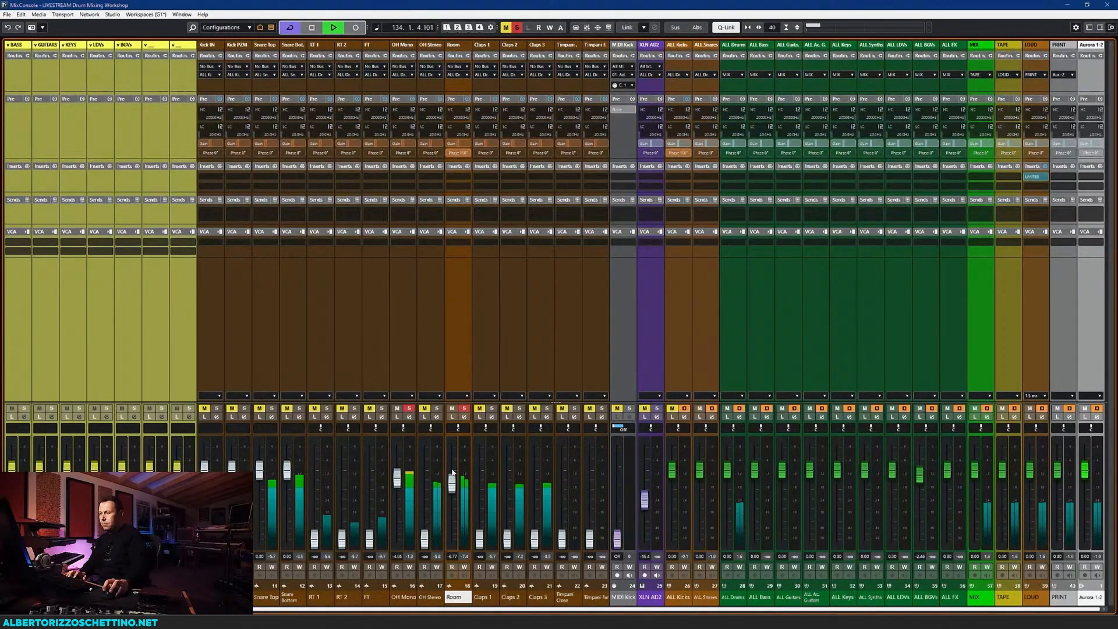
{"action": "key", "text": "space"}
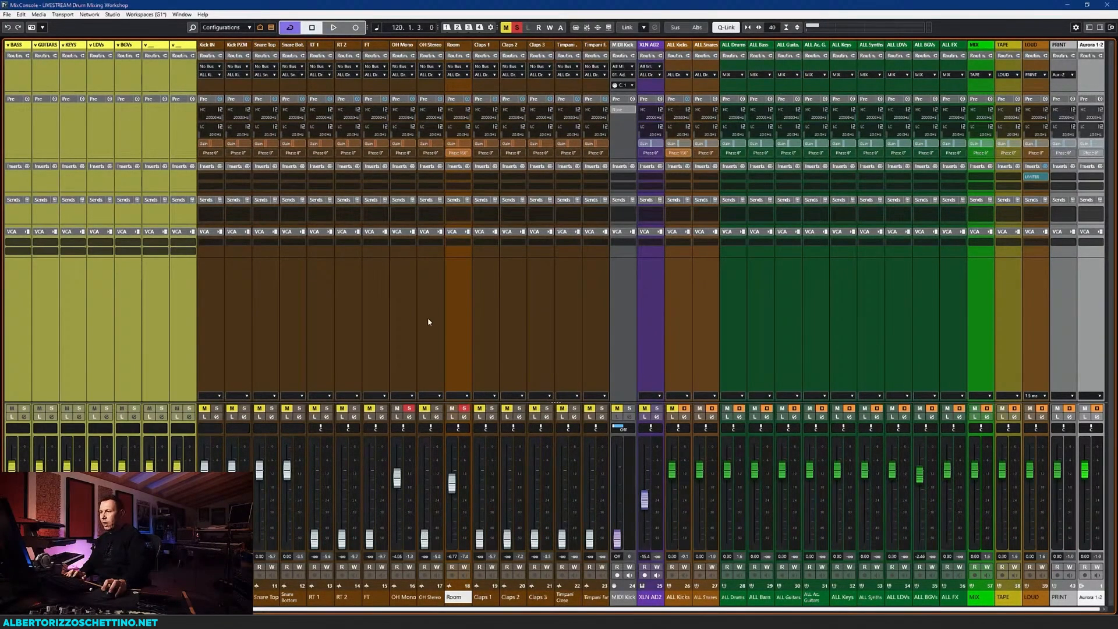
Clear the solos, unmute ALL Kicks, and play all the drums while comparing Room's phase, leaving Room at 0°
{"action": "left_click", "coordinate": [464, 409]}
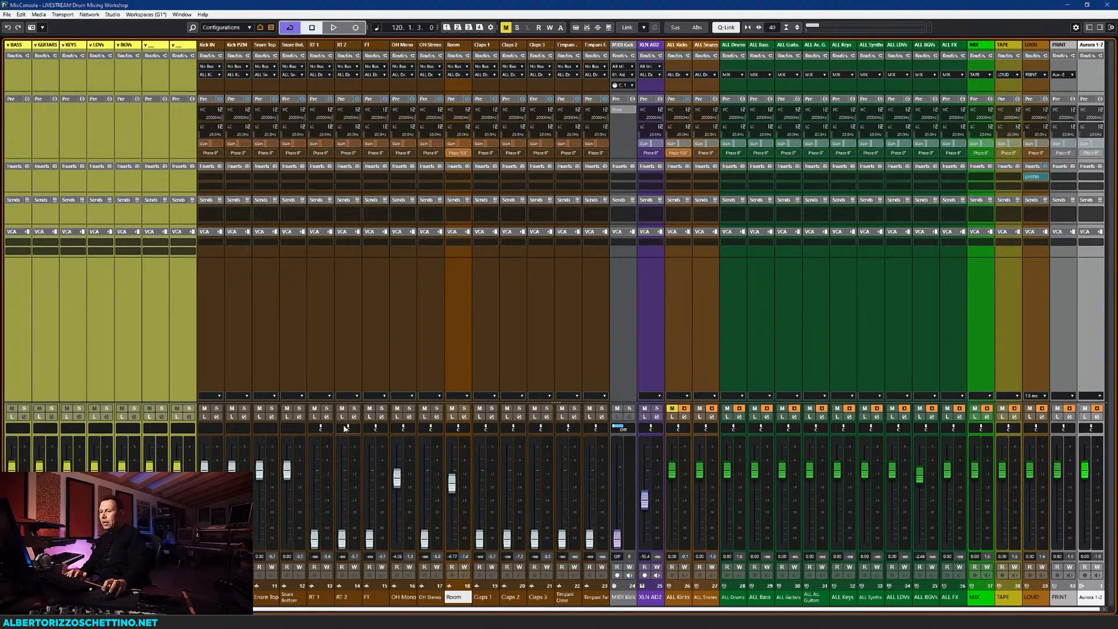
{"action": "left_click", "coordinate": [670, 409]}
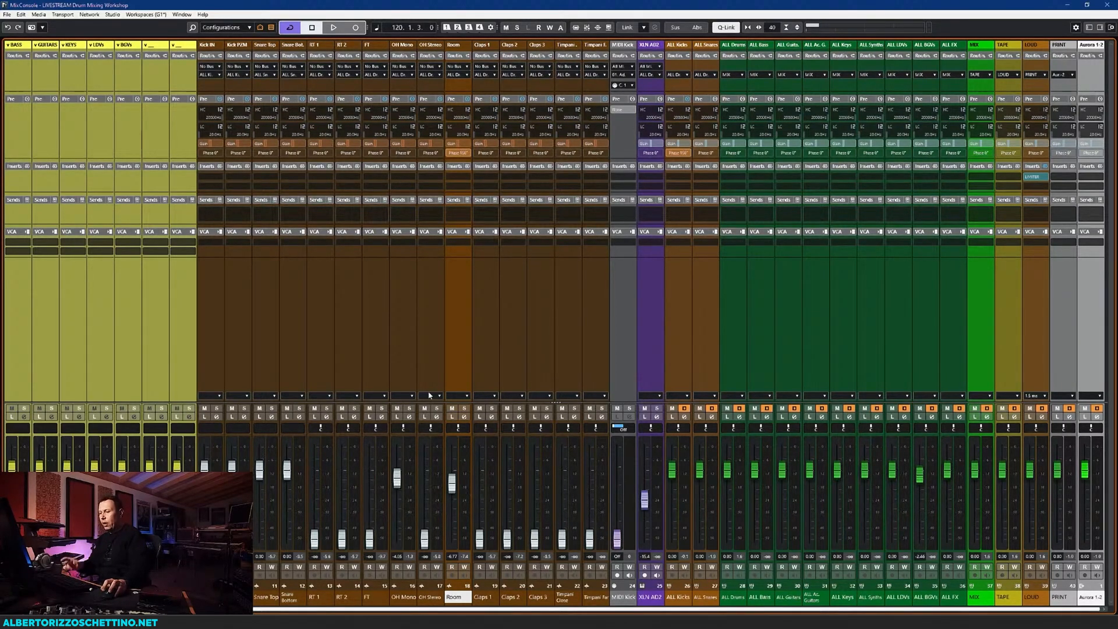
{"action": "key", "text": "space"}
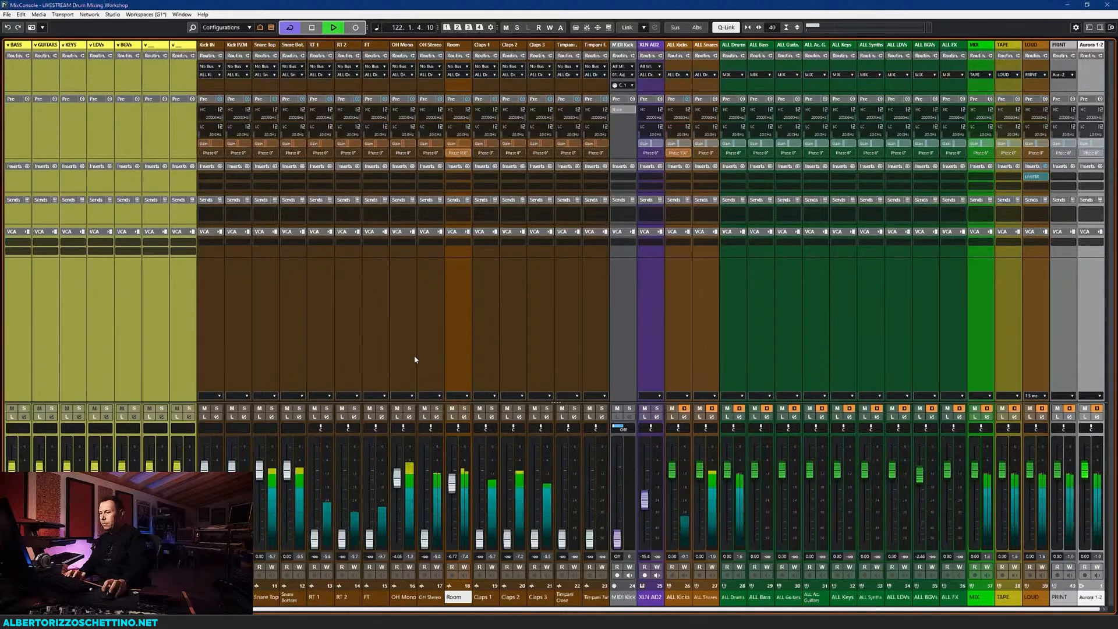
{"action": "left_click", "coordinate": [457, 152]}
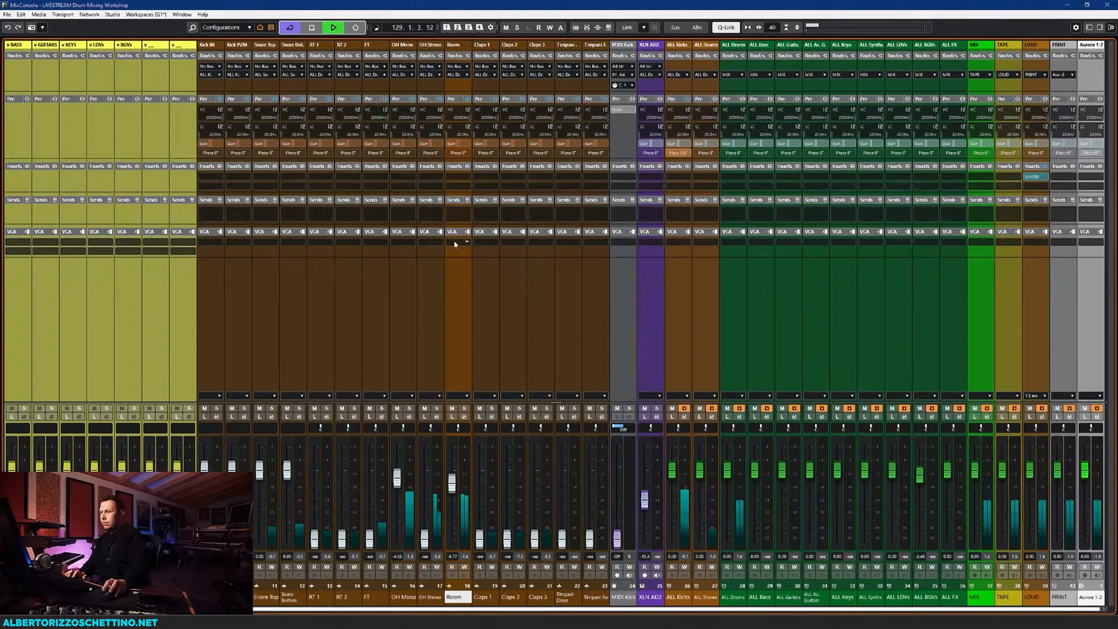
{"action": "left_click", "coordinate": [455, 154]}
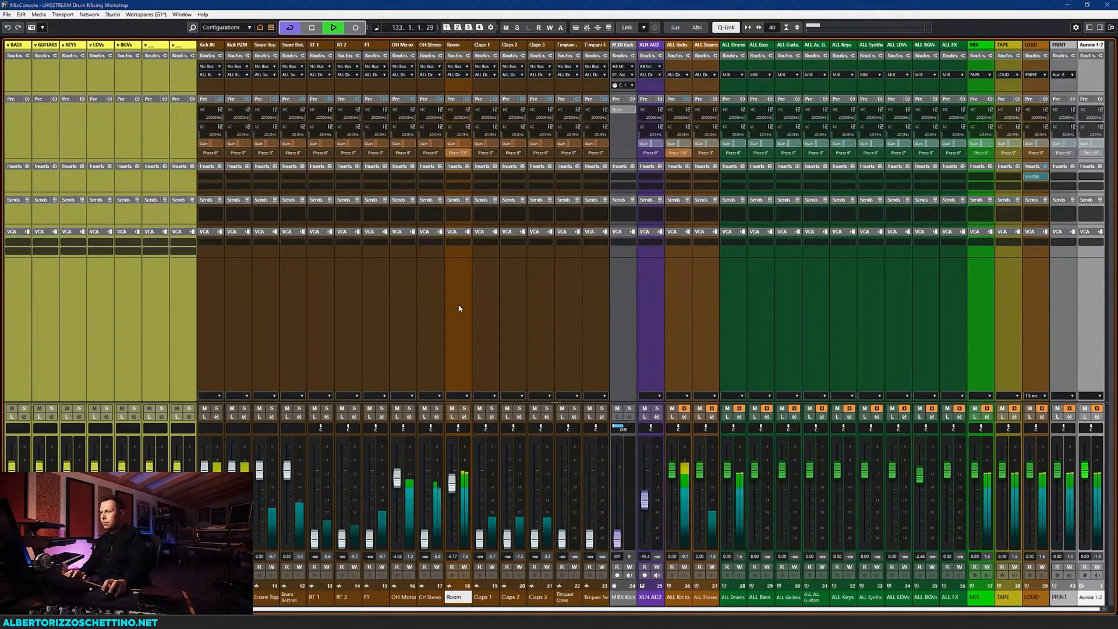
{"action": "left_click", "coordinate": [452, 154]}
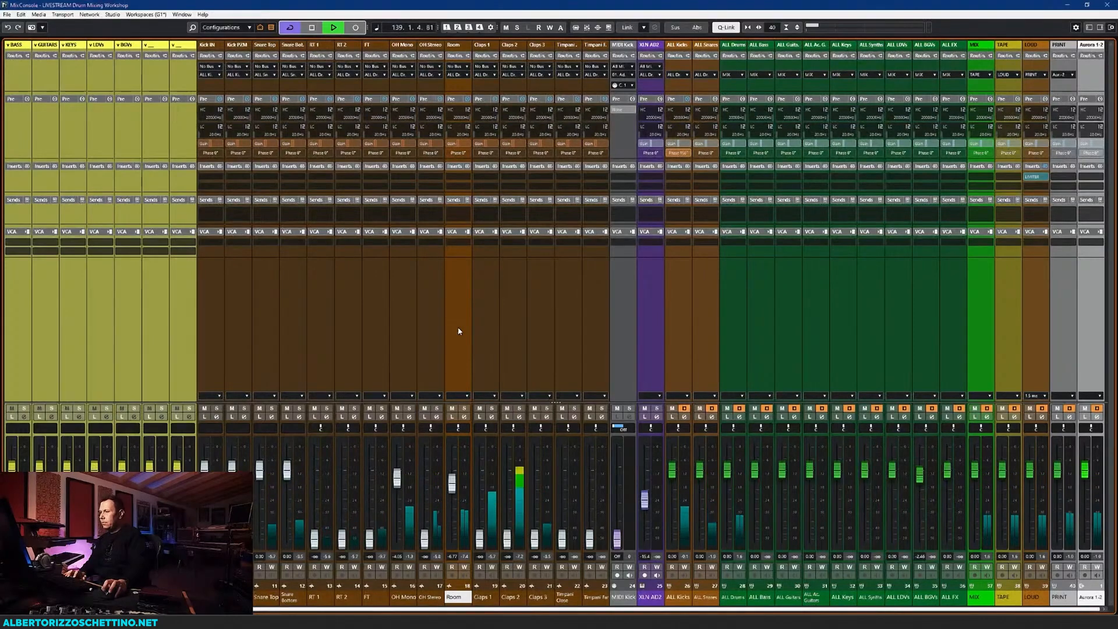
{"action": "key", "text": "space"}
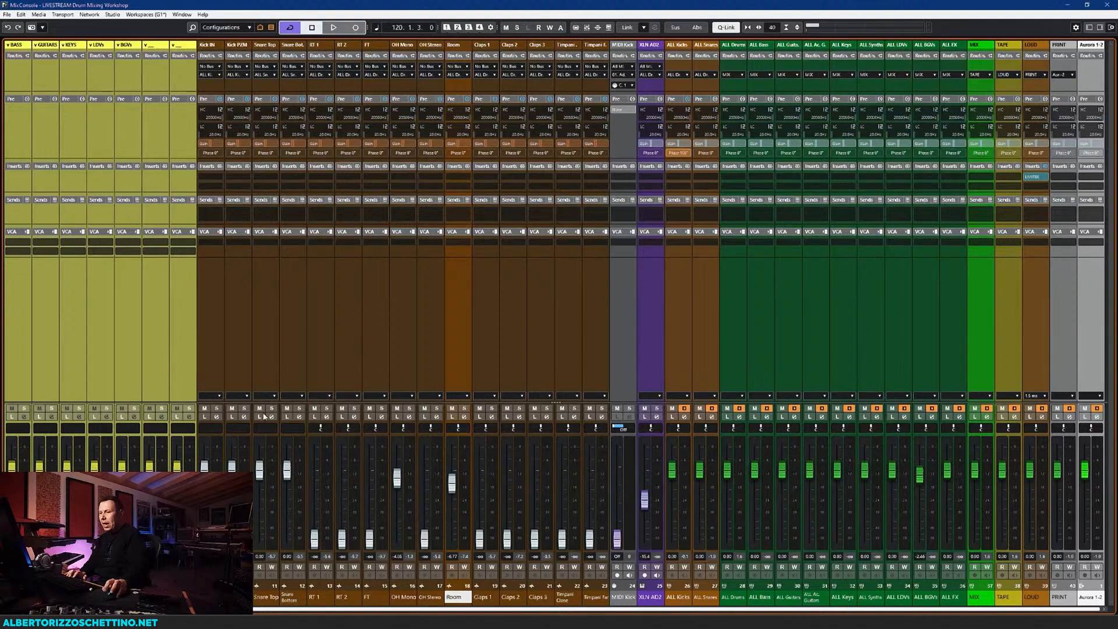
Mute ALL Snares, pull the OH Mono and Room faders fully down, and raise OH Stereo to about 0 dB
{"action": "left_click", "coordinate": [700, 408]}
{"action": "left_click_drag", "start_coordinate": [391, 483], "coordinate": [406, 589]}
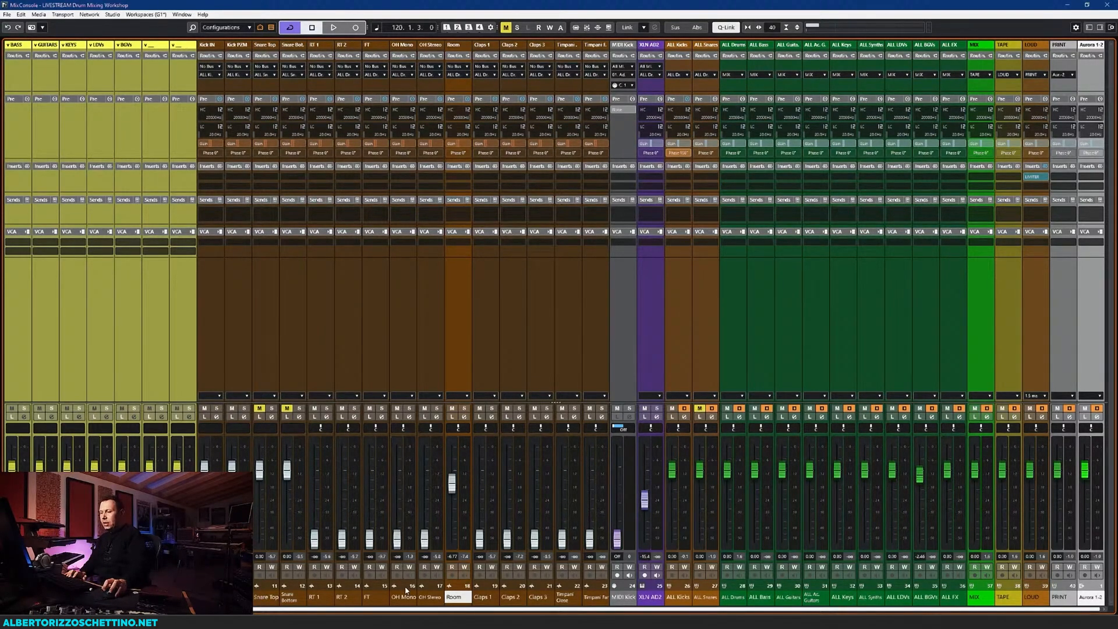
{"action": "left_click_drag", "start_coordinate": [454, 486], "coordinate": [428, 473]}
Play the kicks with OH Stereo while comparing OH Stereo's phase at 180° and 0°
{"action": "key", "text": "space"}
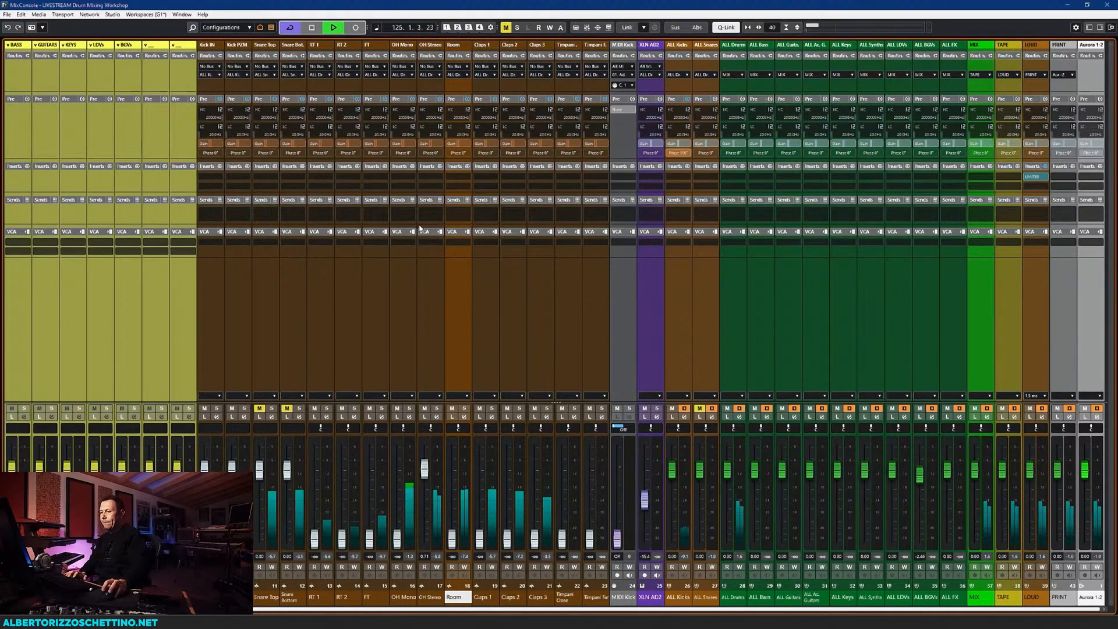
{"action": "left_click", "coordinate": [431, 153]}
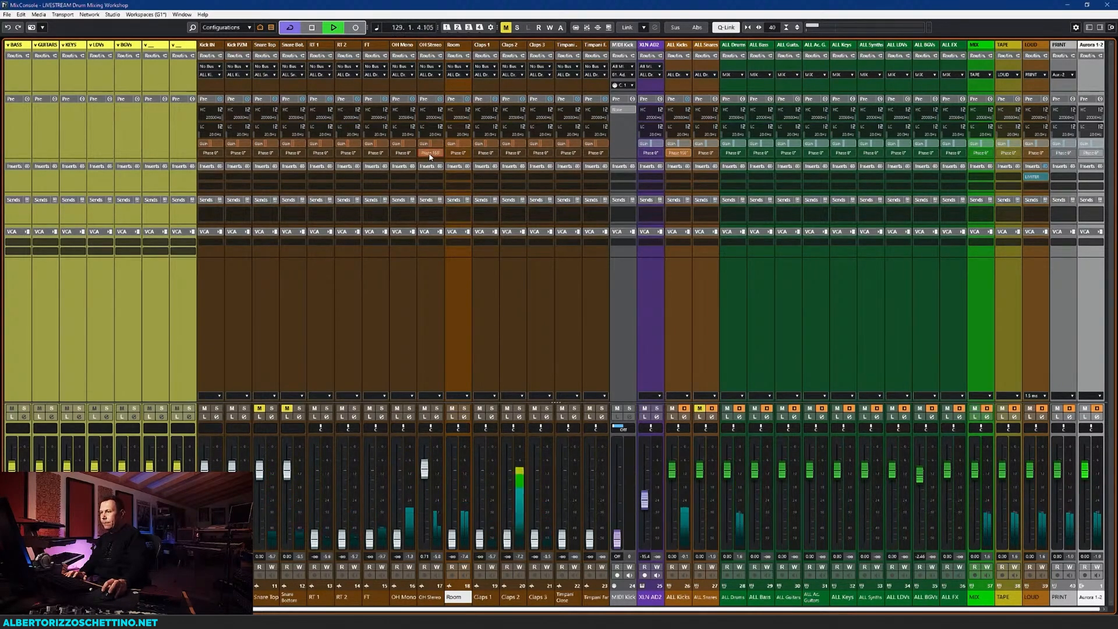
{"action": "left_click", "coordinate": [431, 153]}
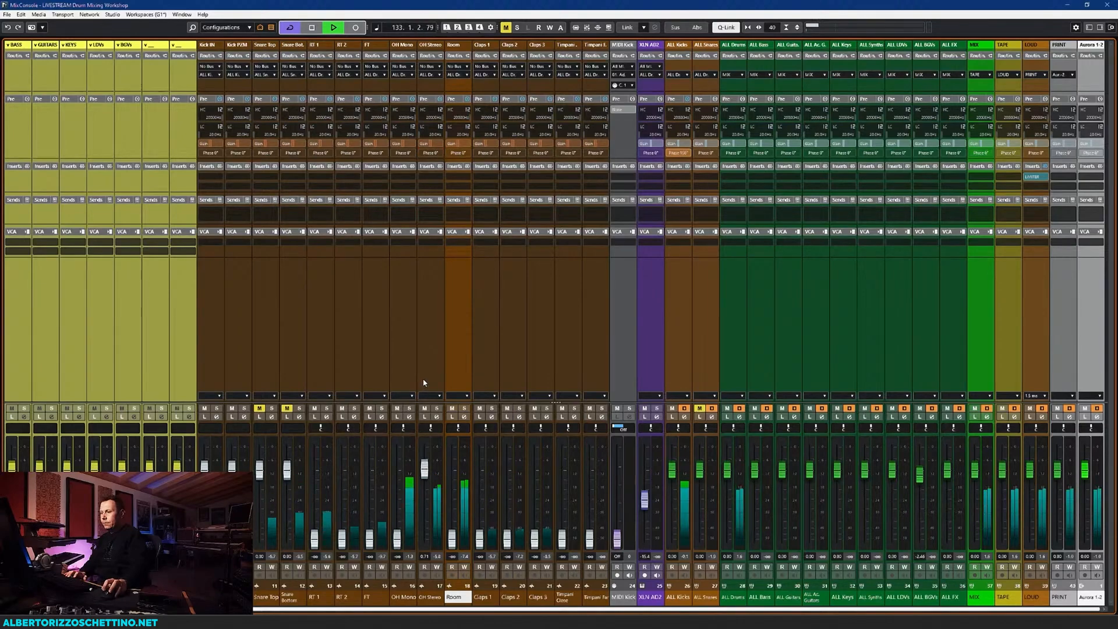
{"action": "key", "text": "space"}
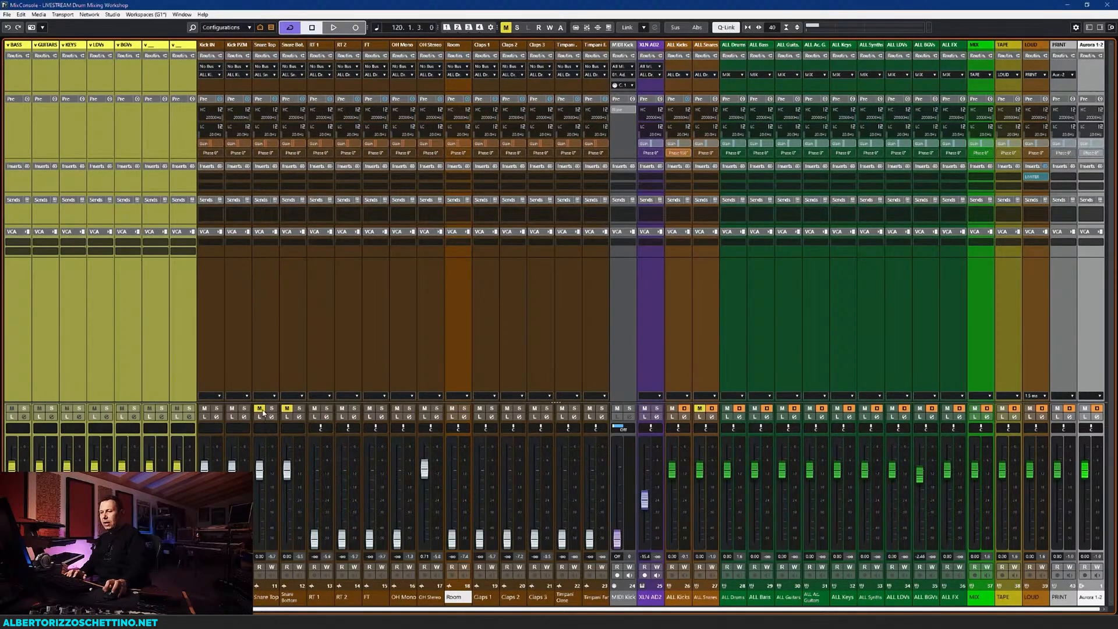
Unmute ALL Snares, mute ALL Kicks, and play the snares with OH Stereo while comparing its phase at 180° and 0°
{"action": "left_click", "coordinate": [700, 409]}
{"action": "left_click", "coordinate": [672, 408]}
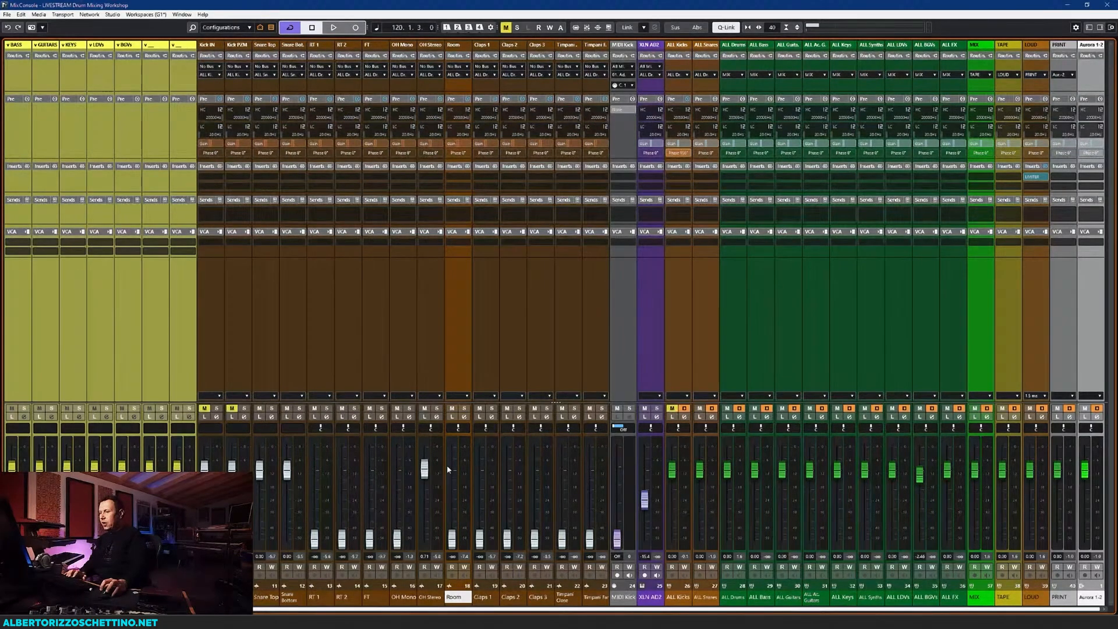
{"action": "key", "text": "space"}
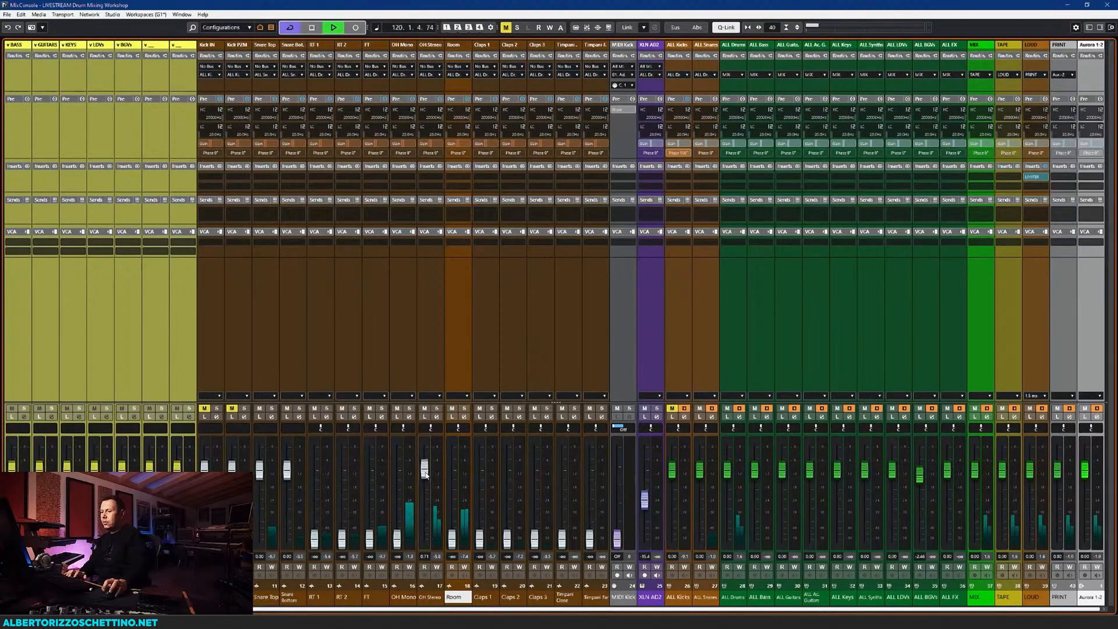
{"action": "left_click", "coordinate": [430, 153]}
{"action": "left_click", "coordinate": [430, 154]}
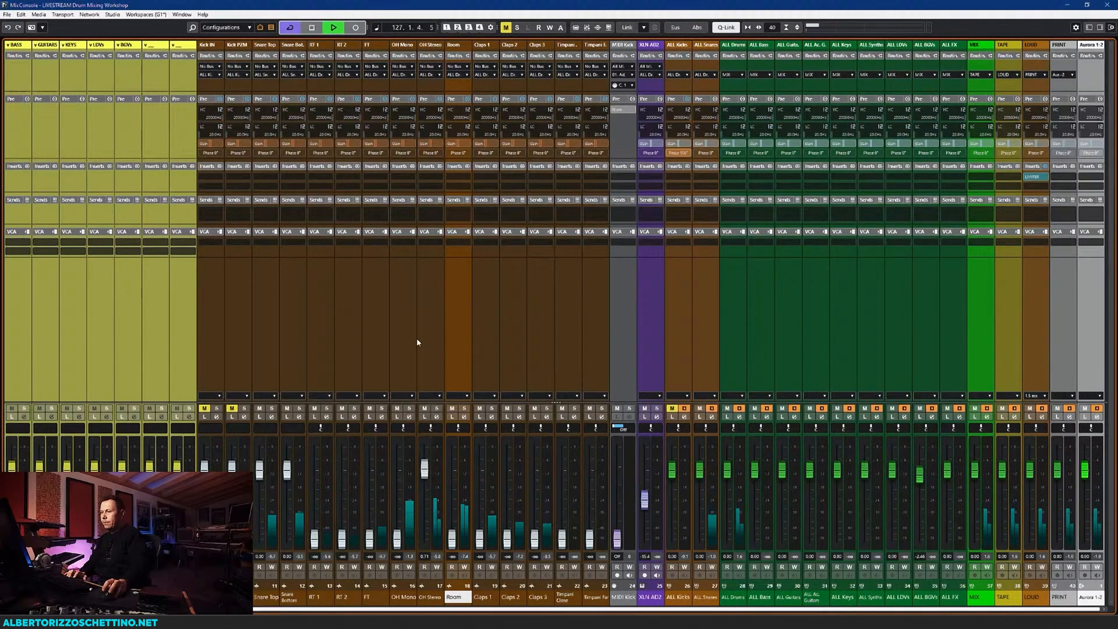
{"action": "key", "text": "space"}
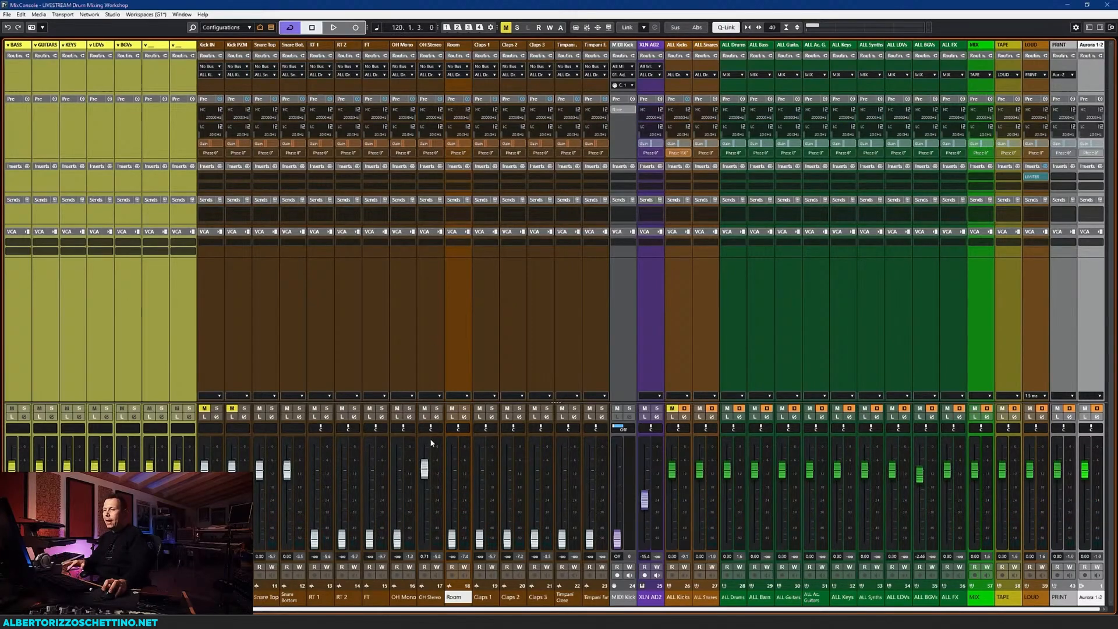
Unmute ALL Kicks and pull the OH Stereo fader fully down
{"action": "left_click", "coordinate": [672, 408]}
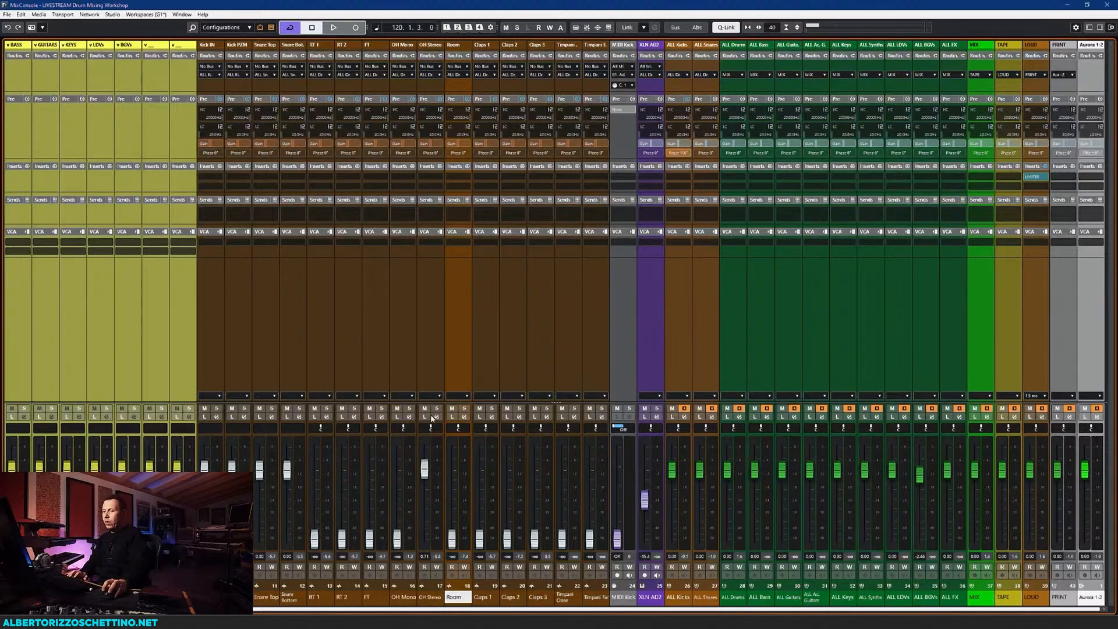
{"action": "left_click_drag", "start_coordinate": [432, 475], "coordinate": [431, 544]}
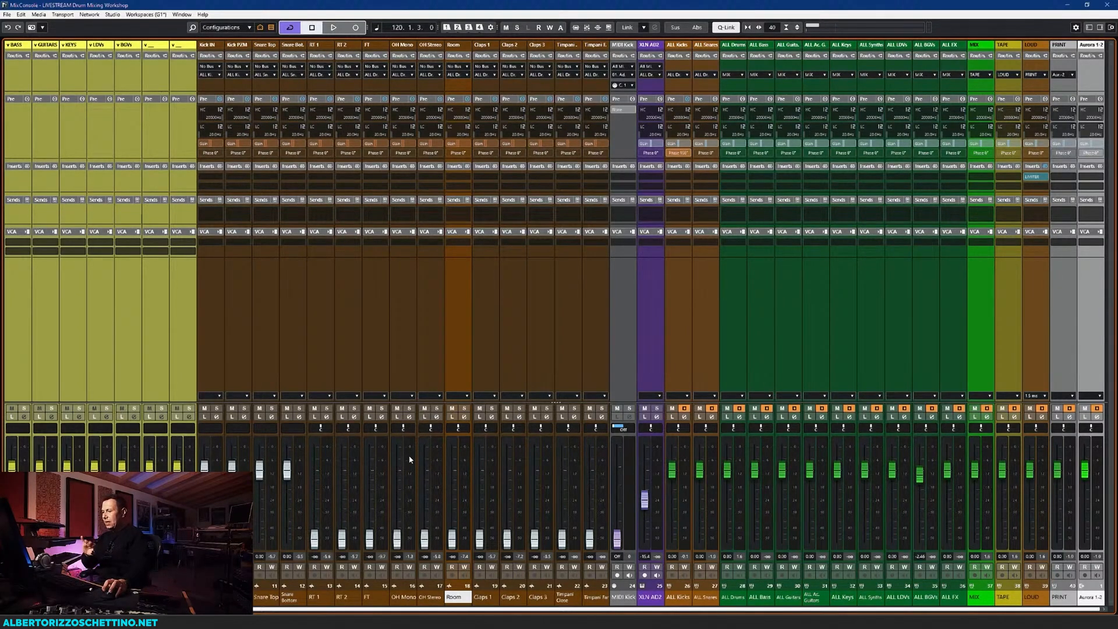
{"action": "left_click", "coordinate": [680, 153]}
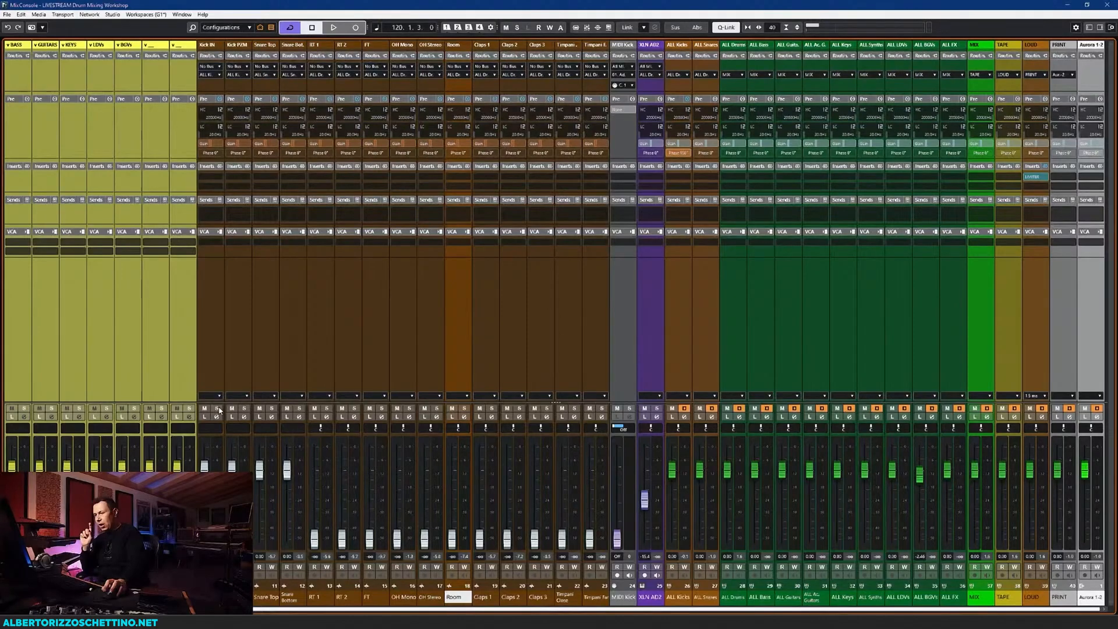
Set the FT fader to 0 dB, solo FT, and play it from bar 25
{"action": "left_click", "coordinate": [375, 301]}
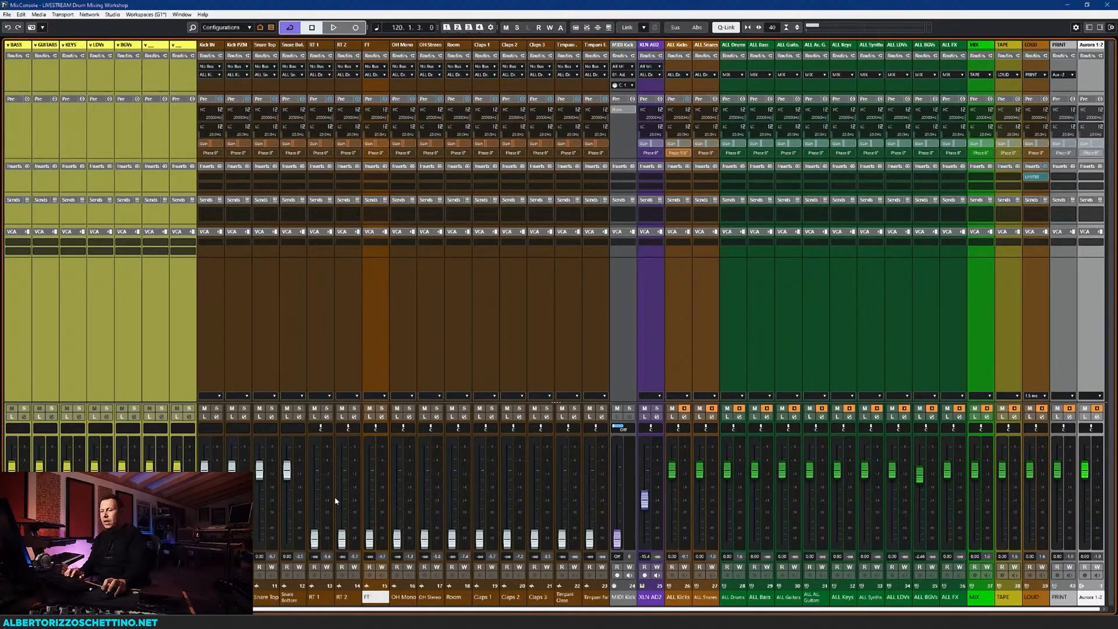
{"action": "left_click", "coordinate": [371, 539], "text": "ctrl"}
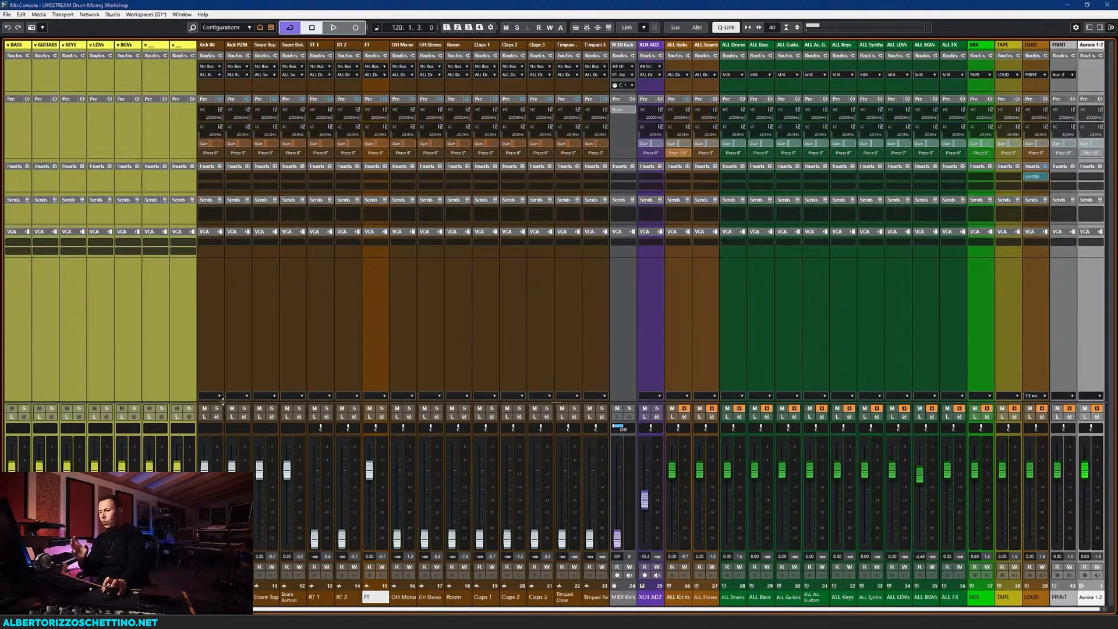
{"action": "left_click", "coordinate": [381, 408]}
{"action": "key", "text": "space"}
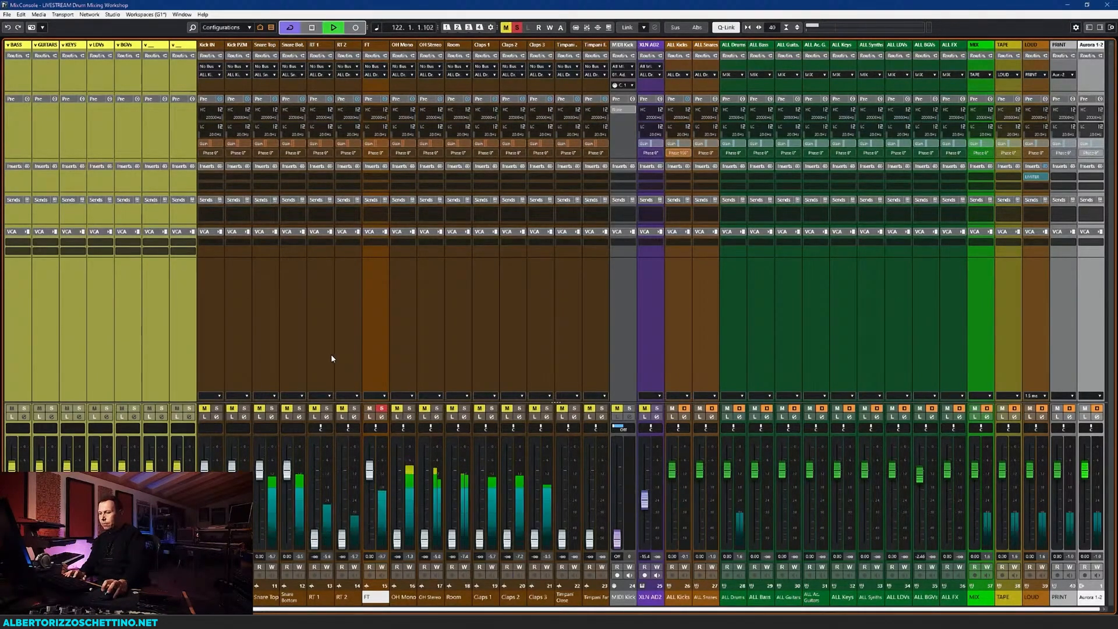
{"action": "key", "text": "F3"}
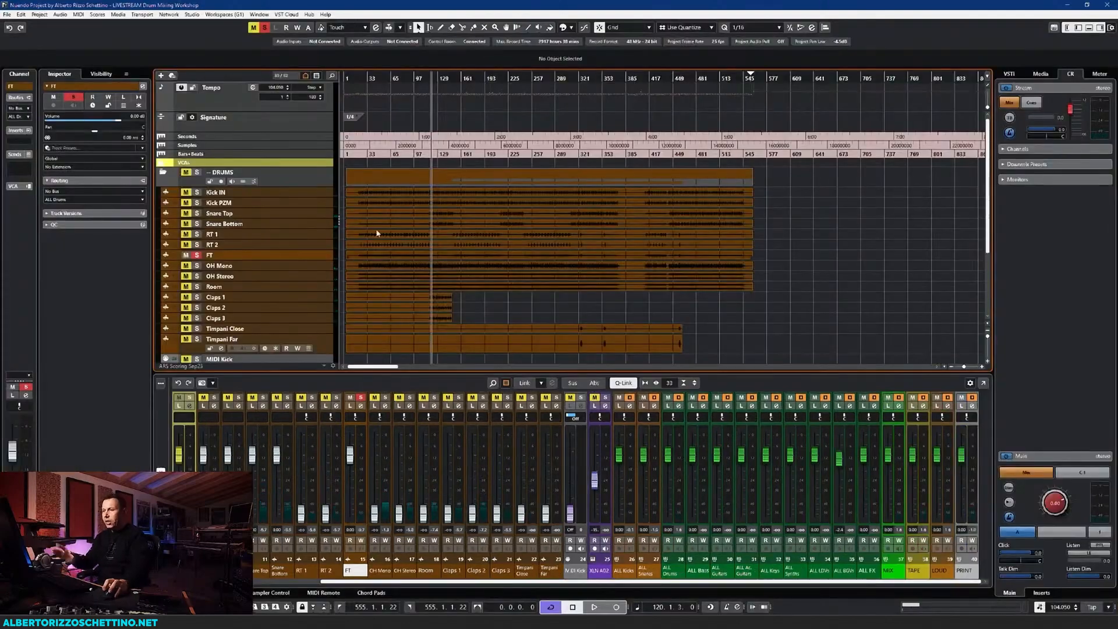
{"action": "key", "text": "F3"}
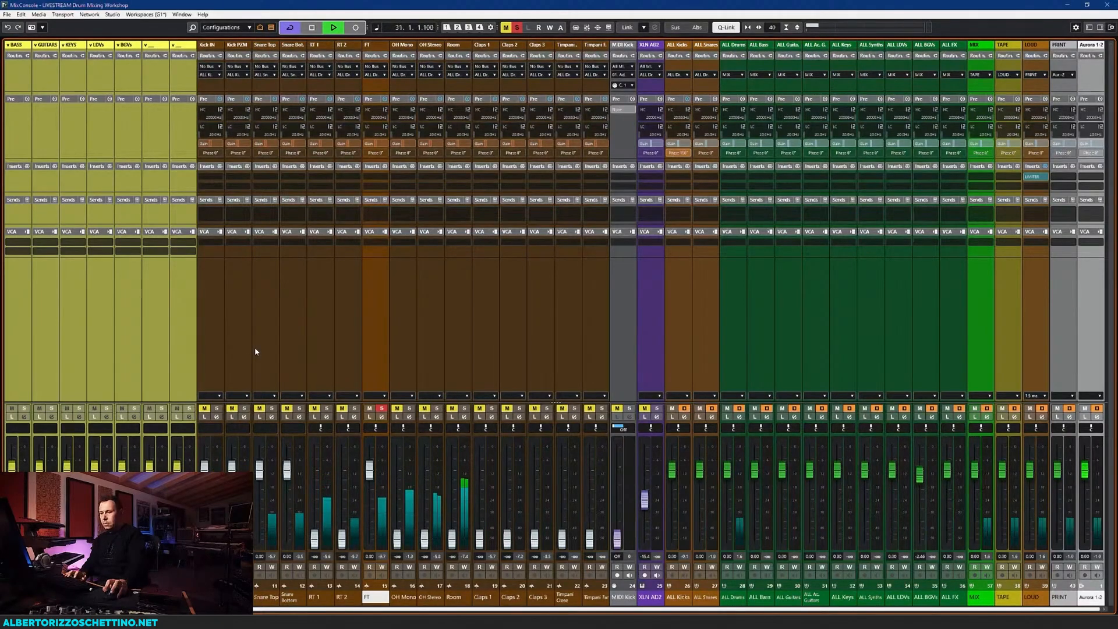
{"action": "key", "text": "space"}
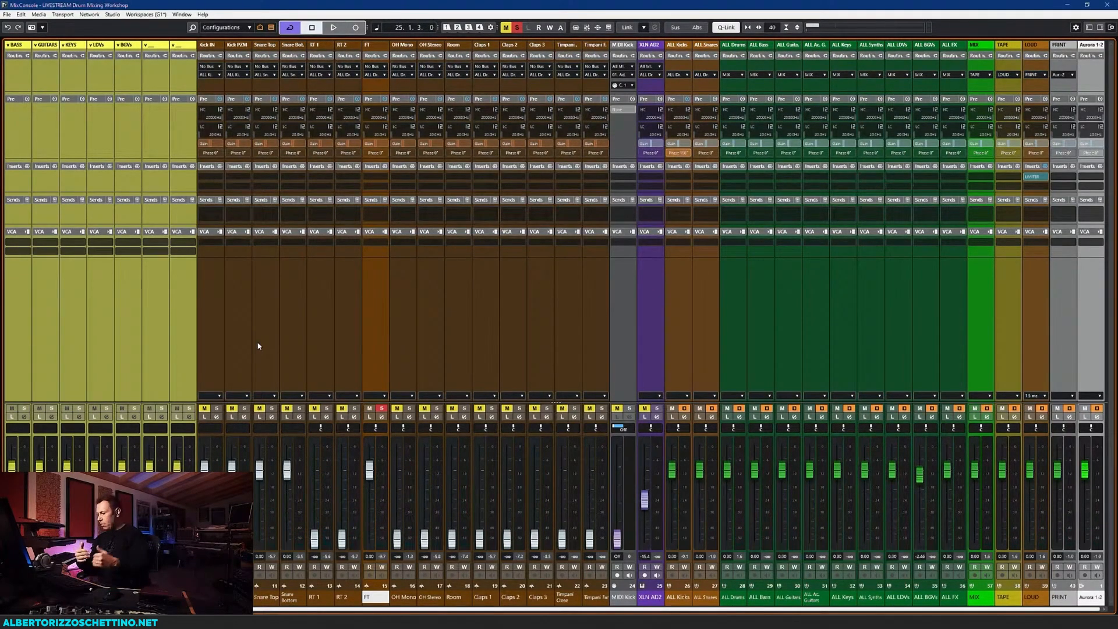
Solo Kick IN and Kick PZM with FT and play them while comparing FT's phase, leaving FT at 180°
{"action": "left_click", "coordinate": [217, 409]}
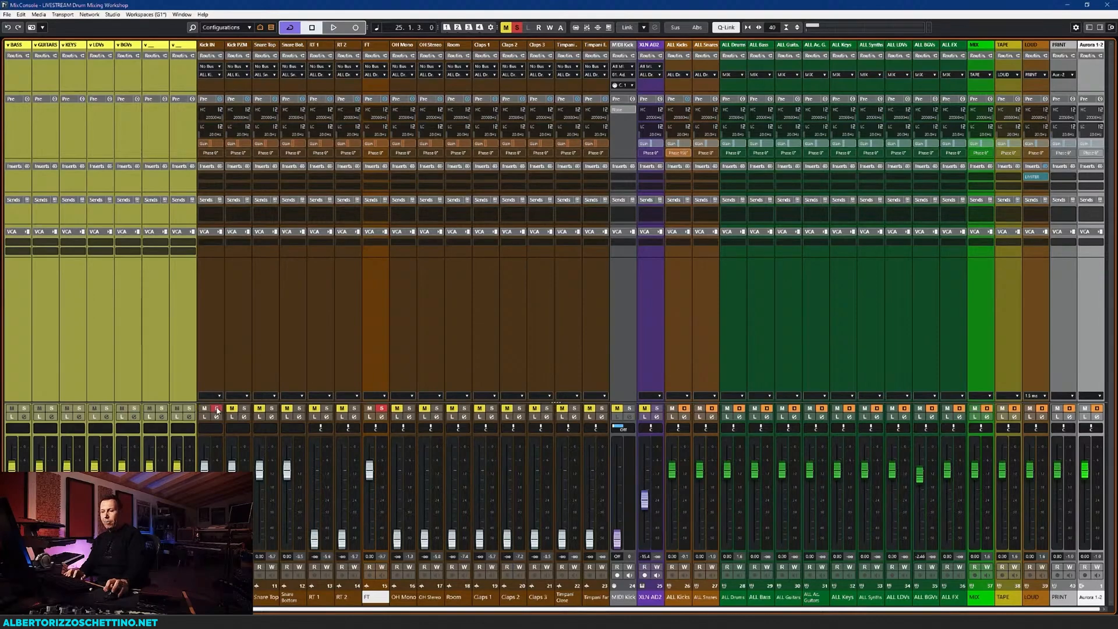
{"action": "left_click", "coordinate": [243, 409]}
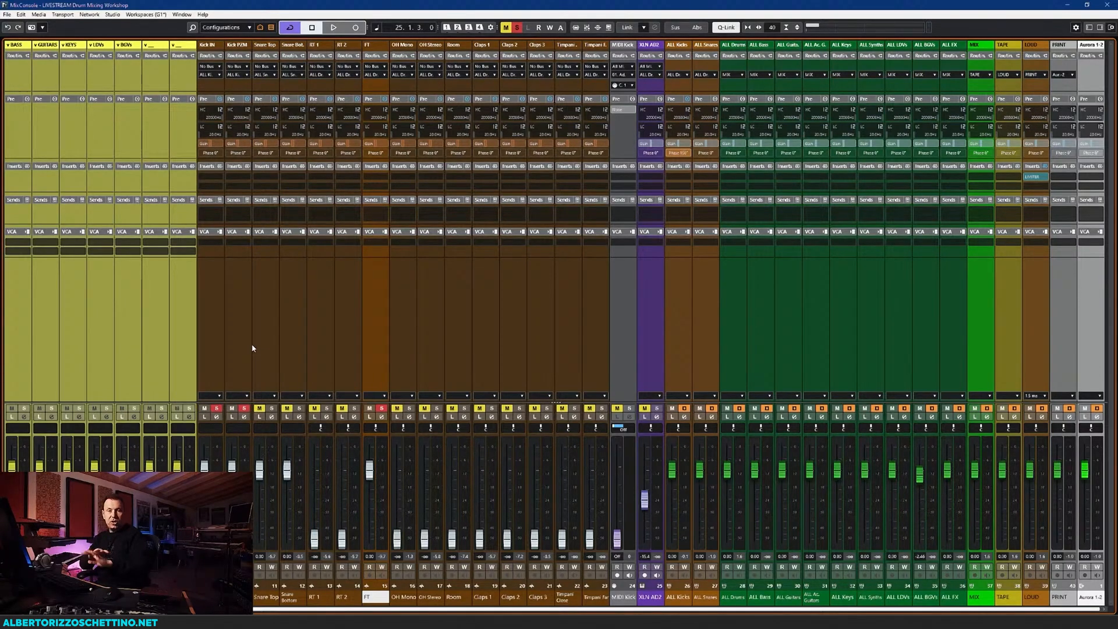
{"action": "key", "text": "space"}
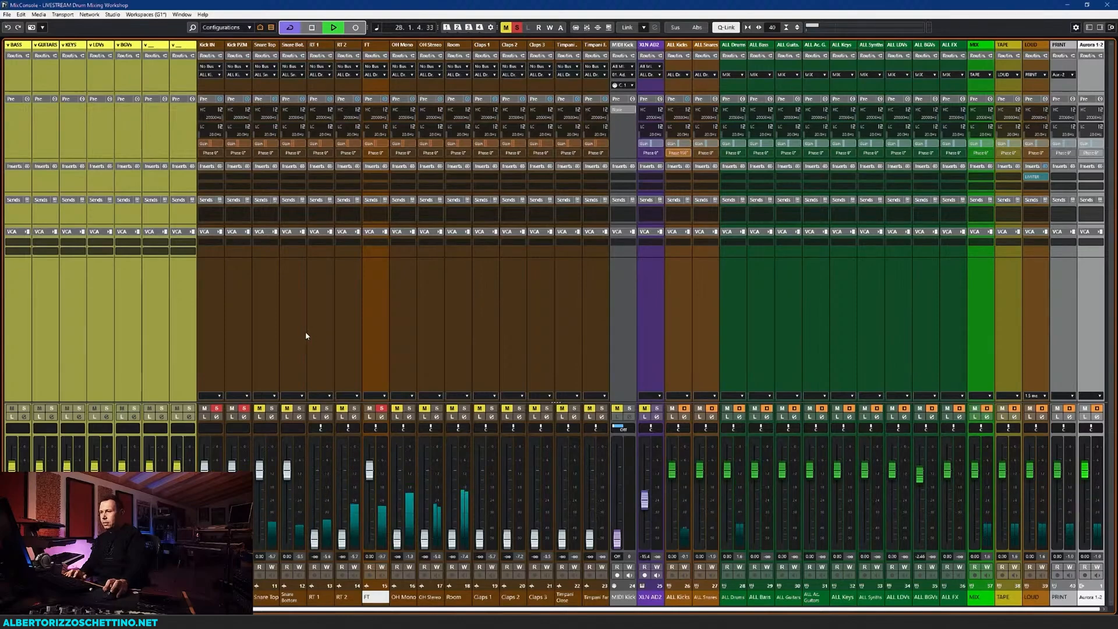
{"action": "key", "text": "space"}
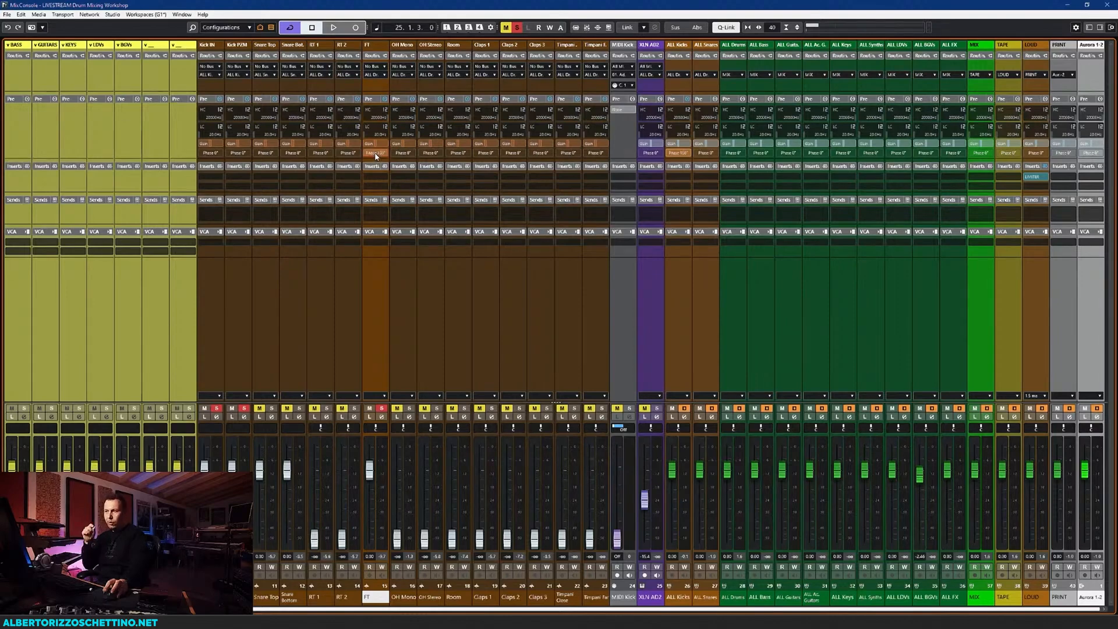
{"action": "key", "text": "space"}
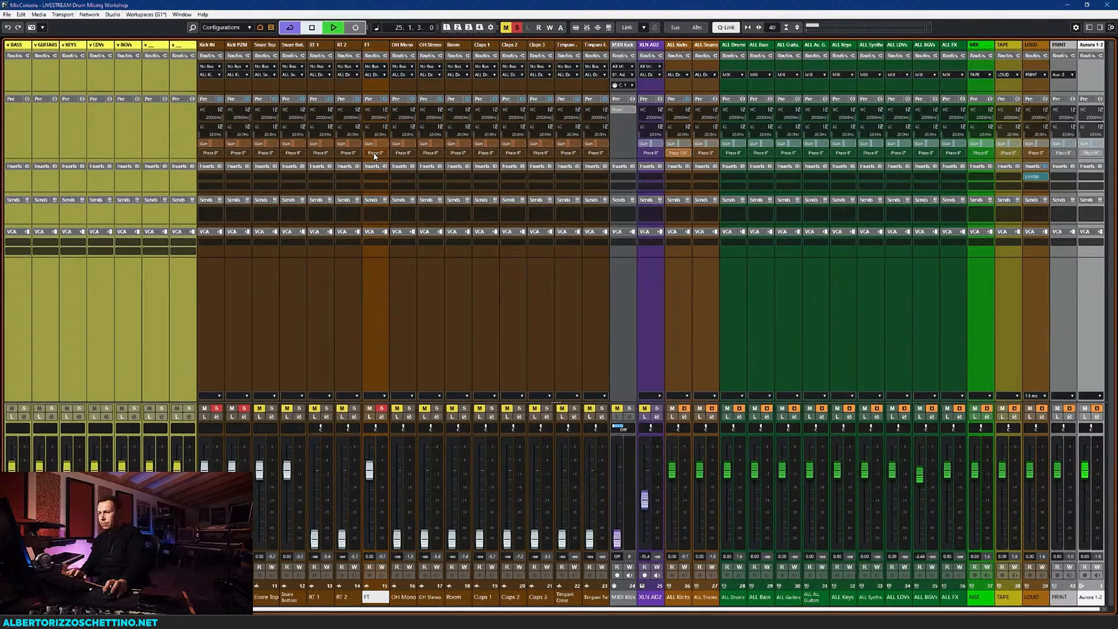
{"action": "left_click", "coordinate": [375, 153]}
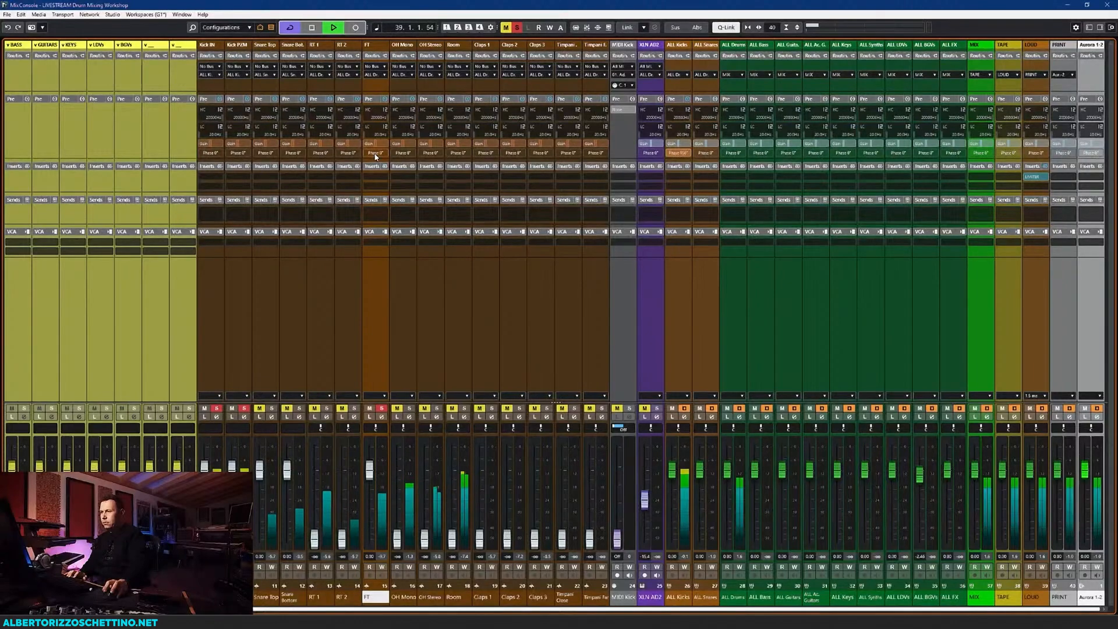
{"action": "key", "text": "space"}
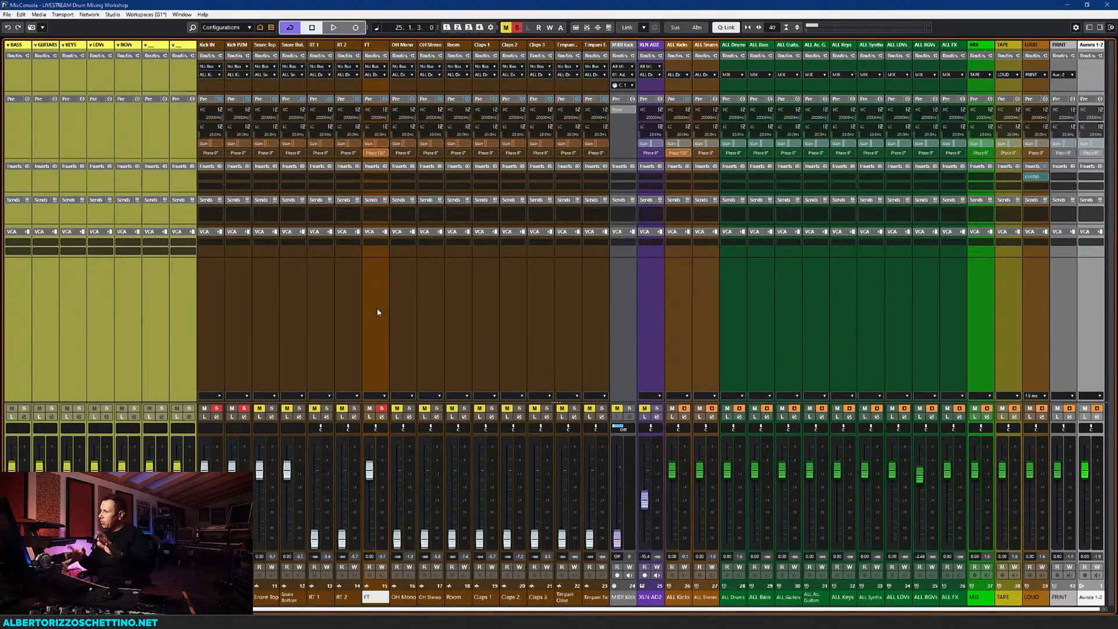
Replace FT with RT 2 in the solo, set RT 2's fader to 0 dB, and pull FT's fader fully down
{"action": "left_click", "coordinate": [342, 320]}
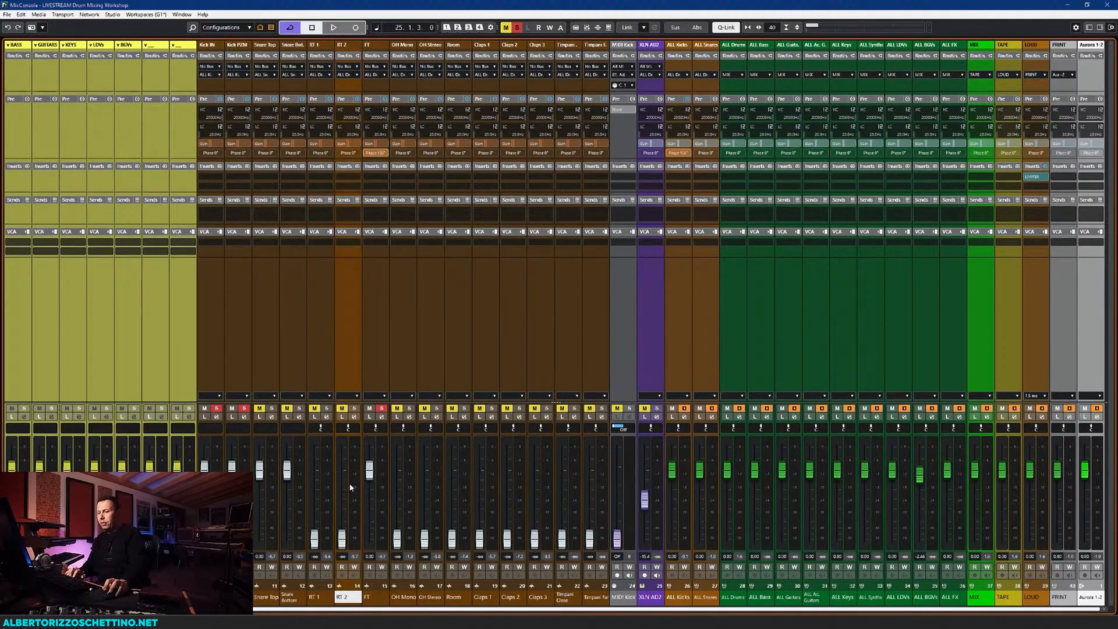
{"action": "left_click", "coordinate": [381, 409]}
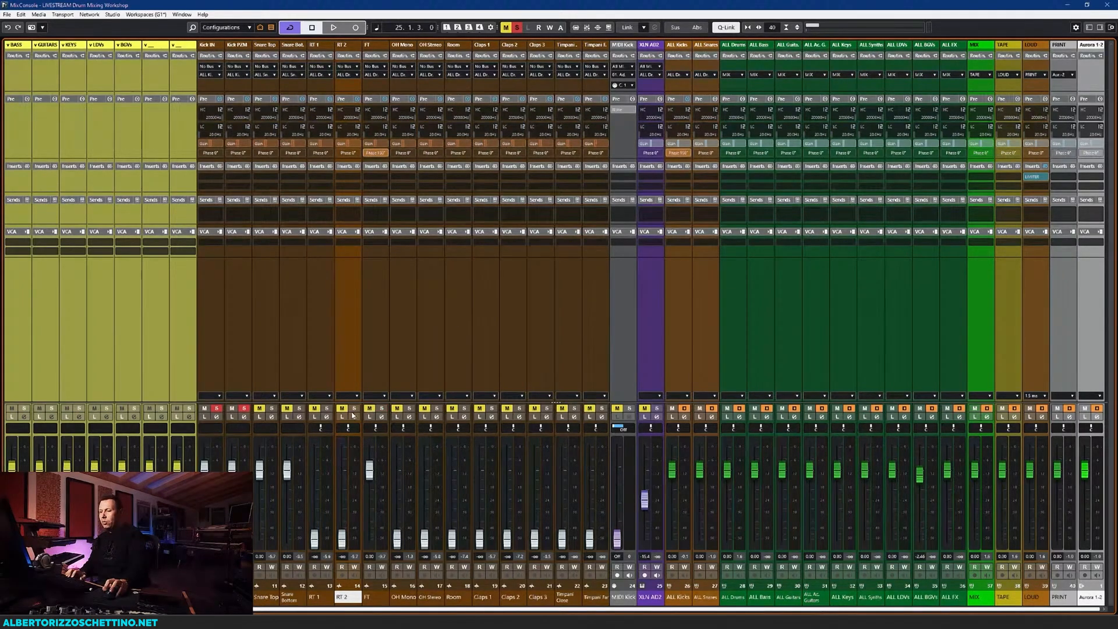
{"action": "left_click", "coordinate": [354, 409]}
{"action": "left_click", "coordinate": [342, 541], "text": "ctrl"}
{"action": "left_click_drag", "start_coordinate": [362, 485], "coordinate": [364, 540]}
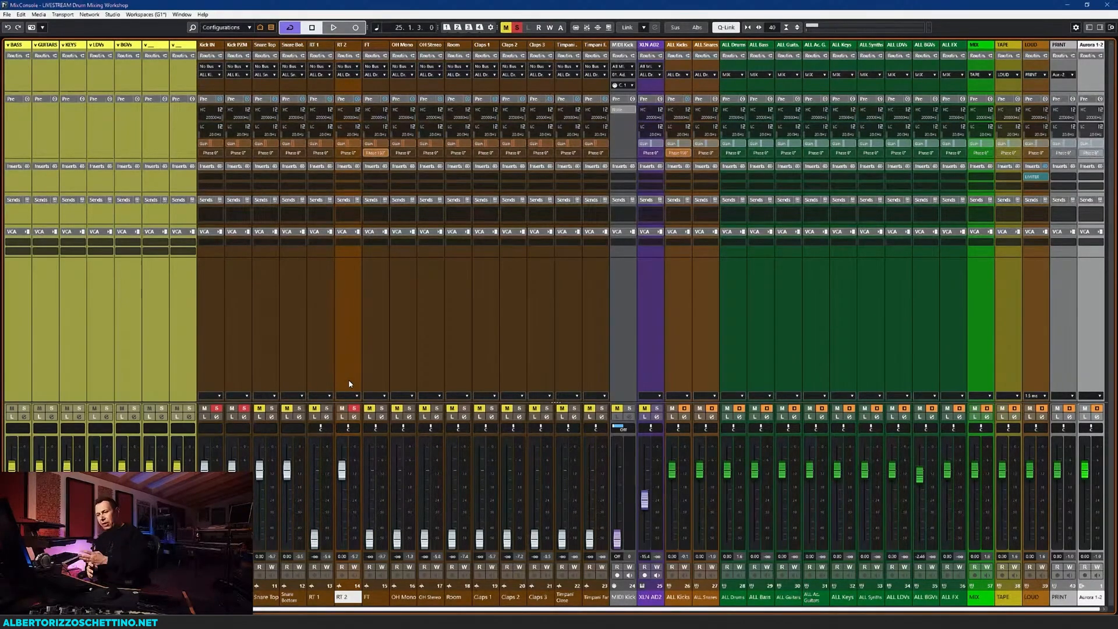
Play the soloed RT 2 together with Kick IN and Kick PZM from bar 25
{"action": "key", "text": "space"}
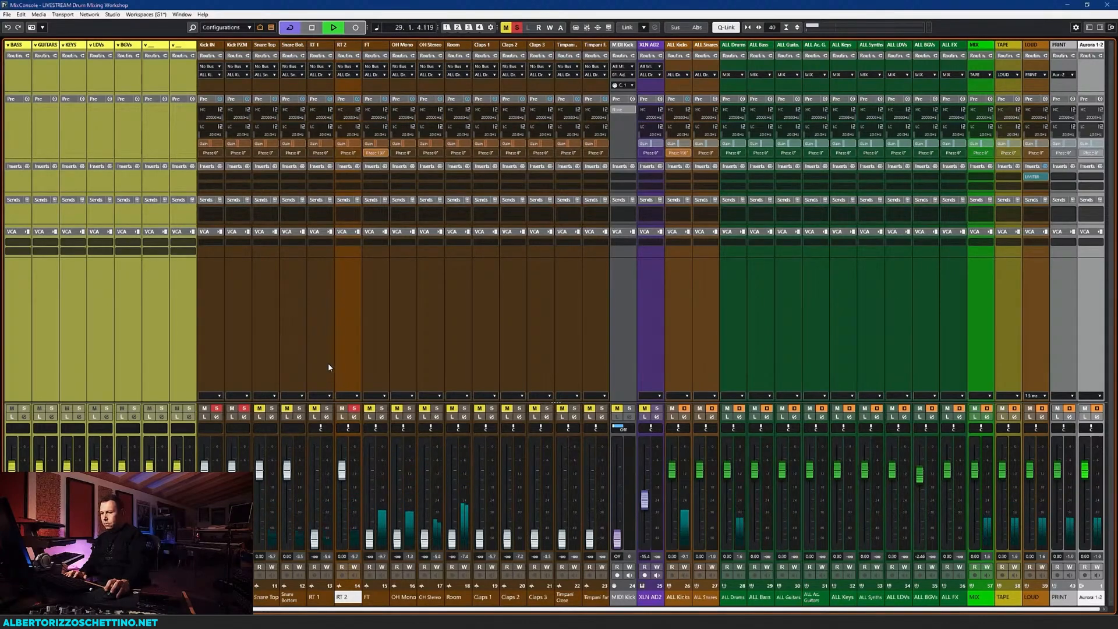
{"action": "key", "text": "space"}
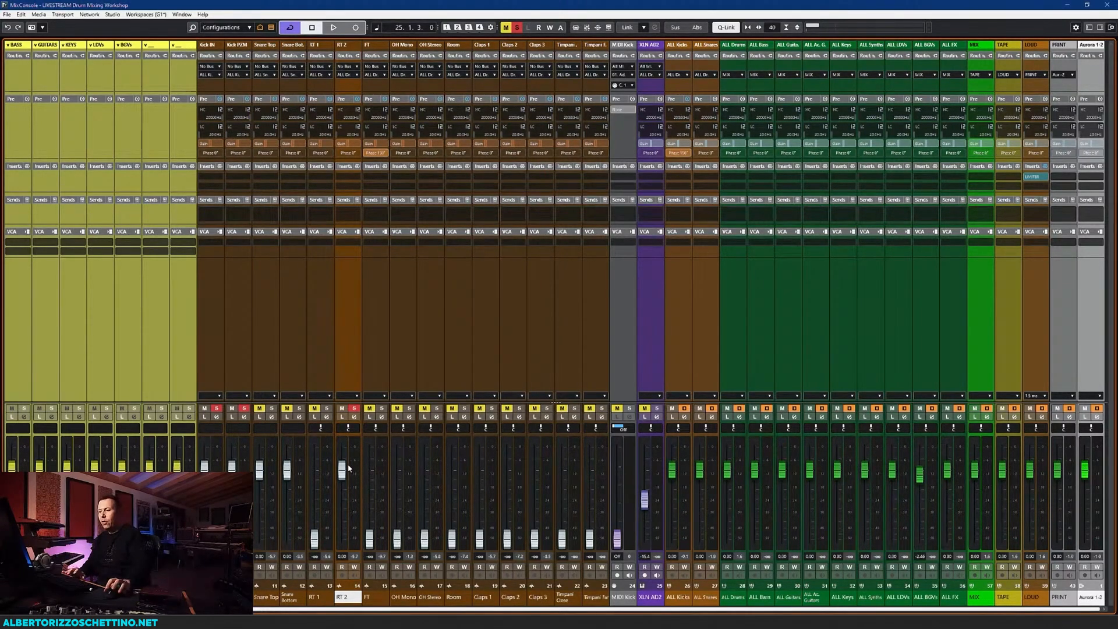
{"action": "key", "text": "space"}
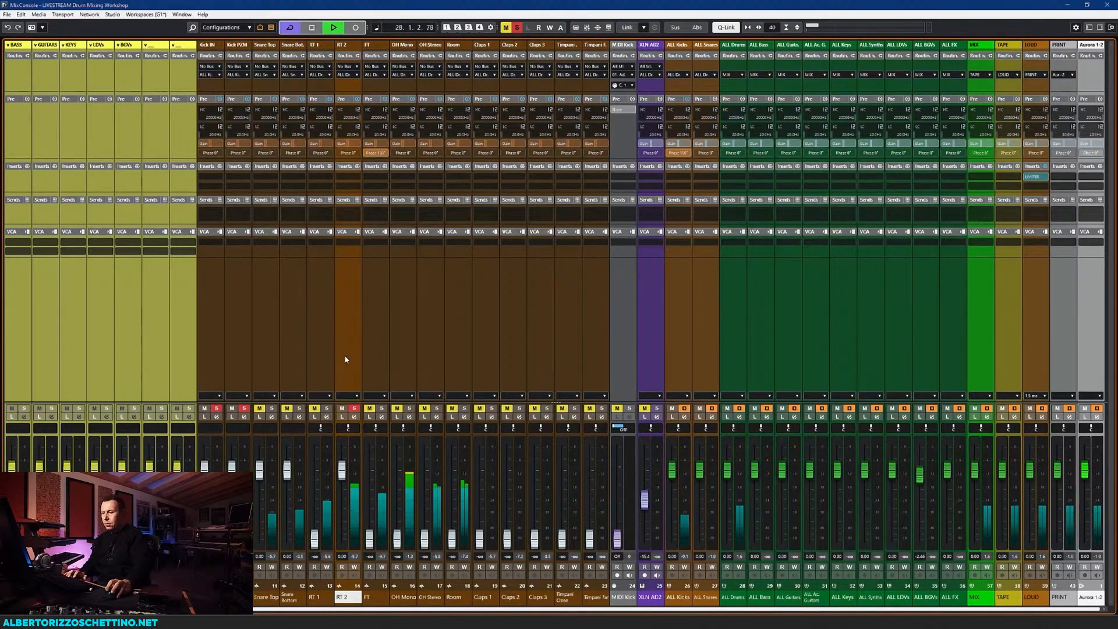
{"action": "key", "text": "space"}
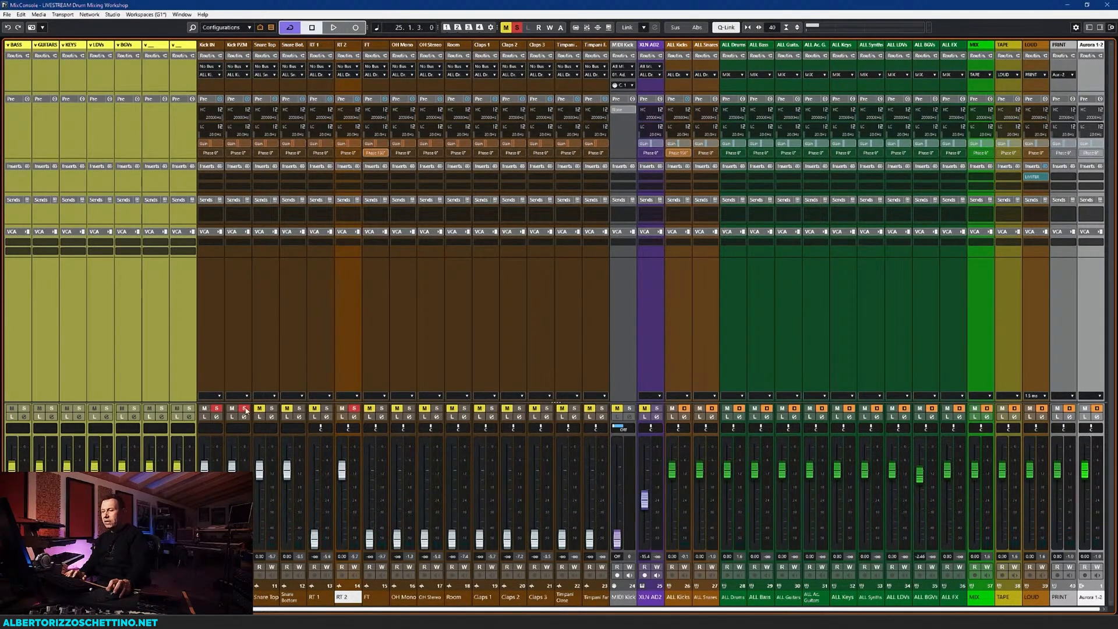
Unsolo Kick IN and Kick PZM, solo FT alongside RT 2, and return FT's fader to 0 dB
{"action": "left_click", "coordinate": [216, 408]}
{"action": "left_click", "coordinate": [244, 408]}
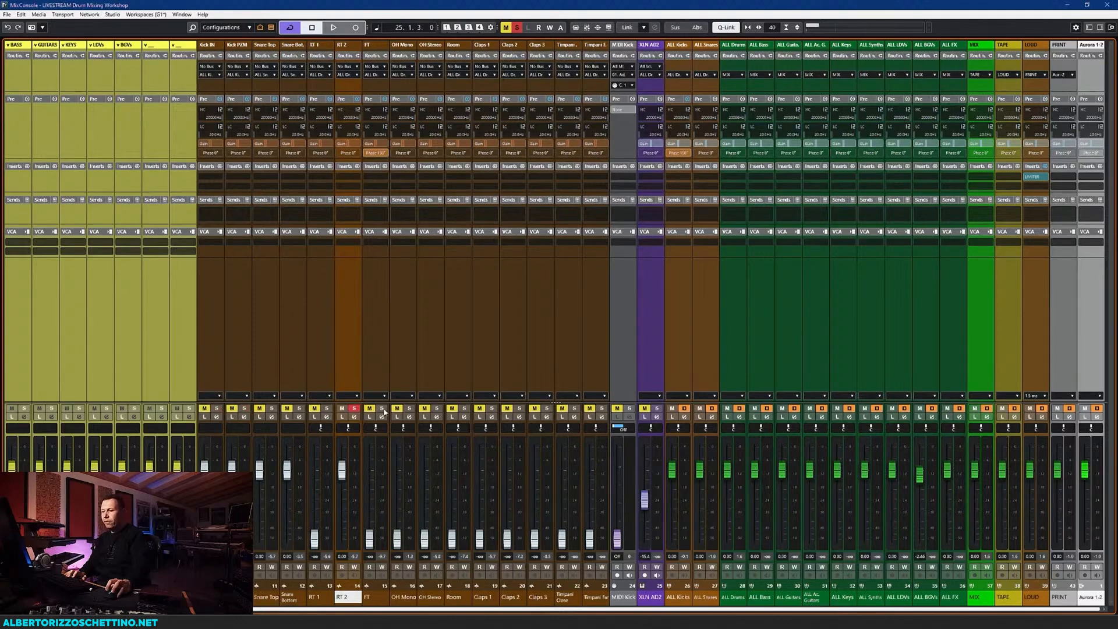
{"action": "left_click", "coordinate": [381, 409]}
{"action": "left_click", "coordinate": [371, 539], "text": "ctrl"}
Play RT 2 with FT while comparing RT 2's phase at 180° and 0°, leaving RT 2 at 180°
{"action": "key", "text": "space"}
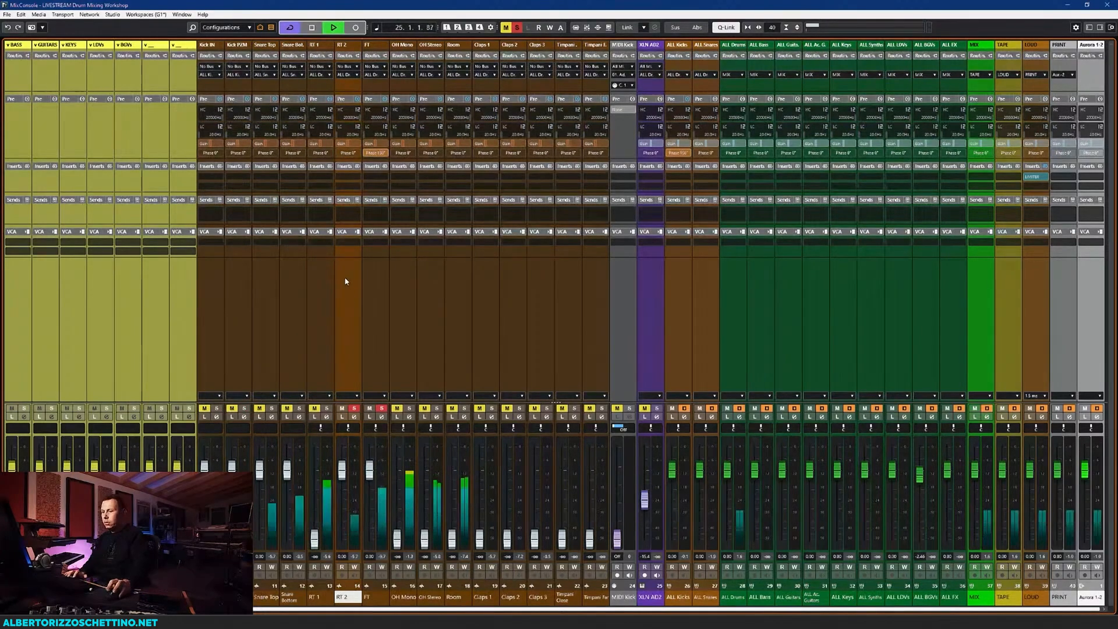
{"action": "left_click", "coordinate": [347, 153]}
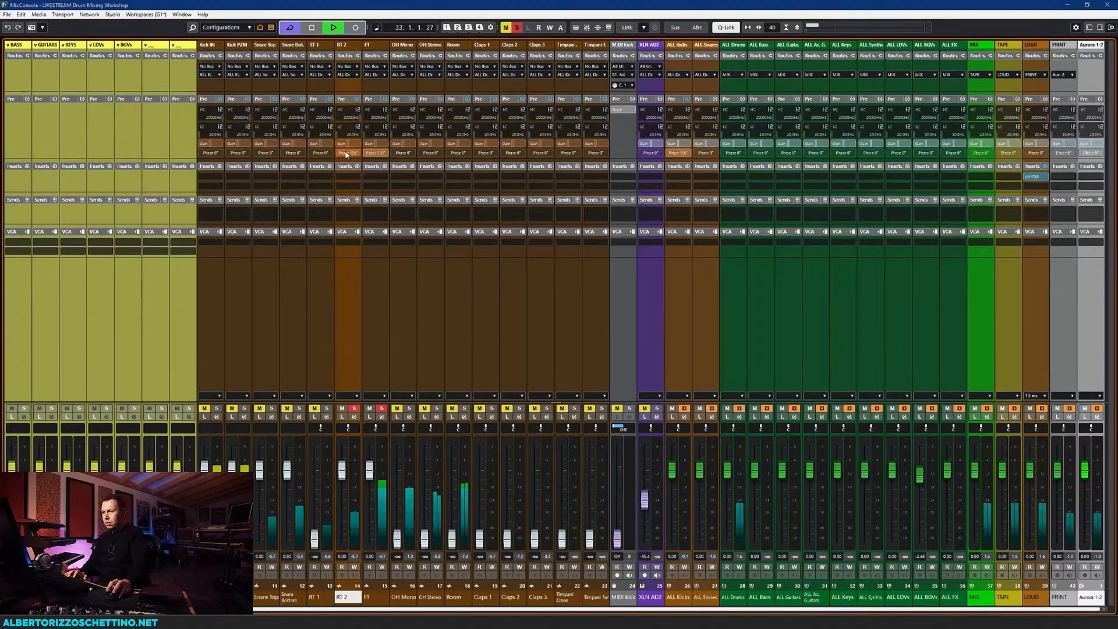
{"action": "left_click", "coordinate": [347, 153]}
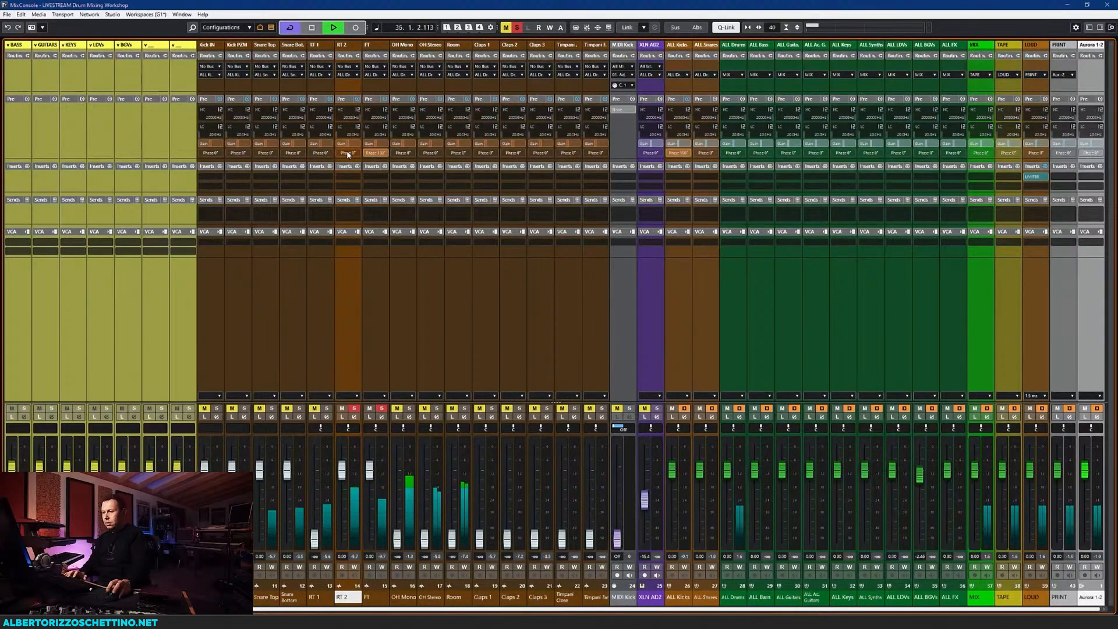
{"action": "key", "text": "space"}
{"action": "left_click", "coordinate": [347, 153]}
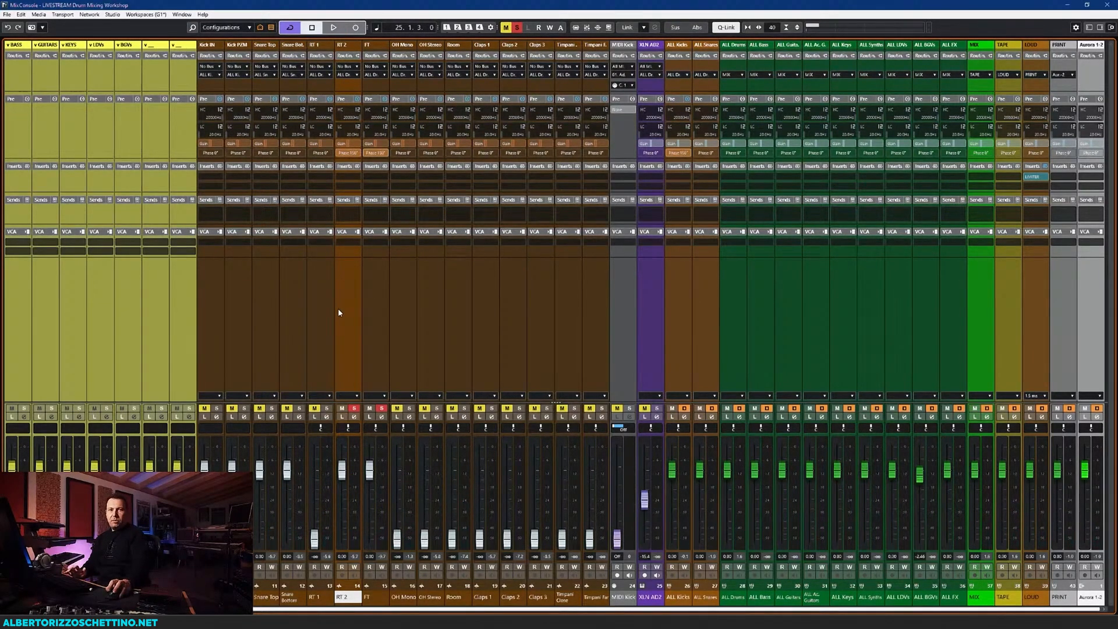
Solo RT 1 exclusively, set its fader to 0 dB, and play it alone
{"action": "left_click", "coordinate": [326, 408], "text": "ctrl"}
{"action": "left_click", "coordinate": [315, 539], "text": "ctrl"}
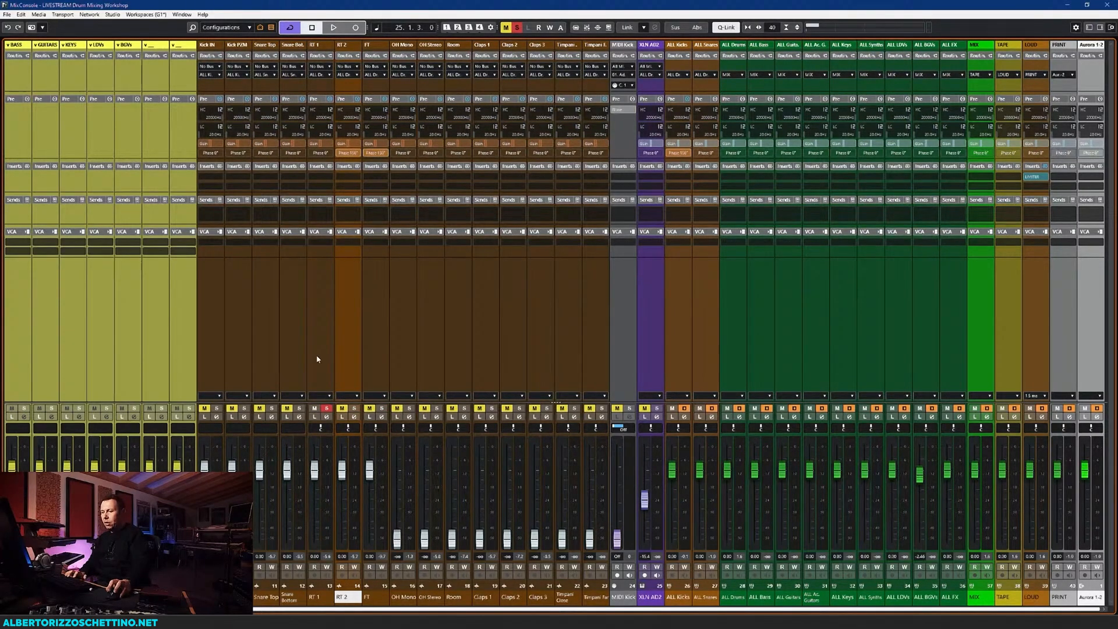
{"action": "key", "text": "space"}
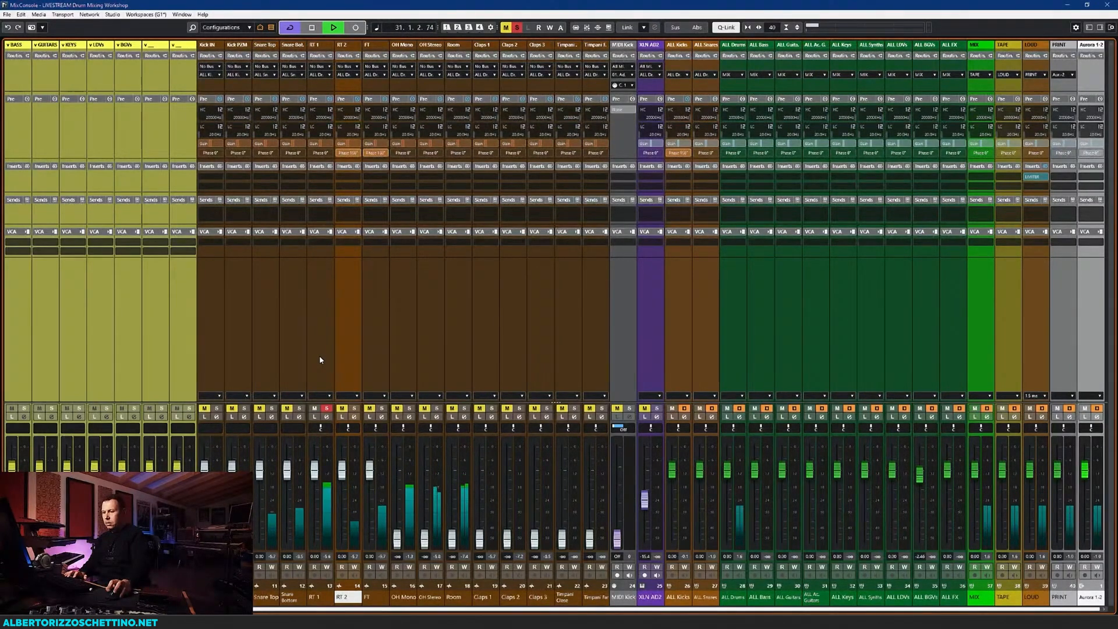
{"action": "key", "text": "space"}
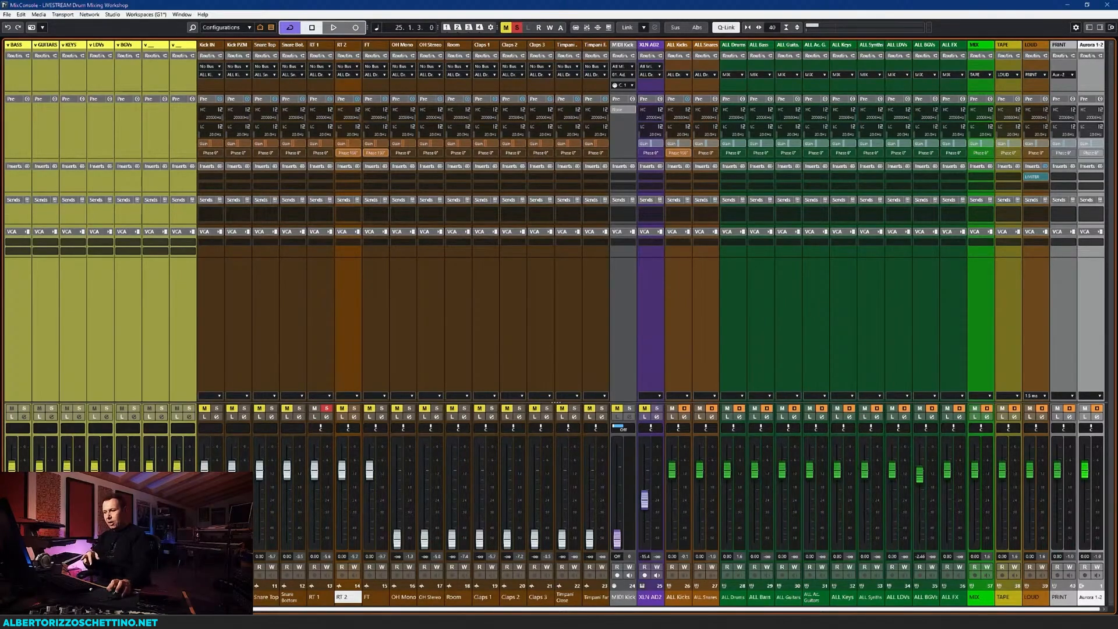
Solo RT 2 and FT alongside RT 1, play them from bar 25, and set RT 1's phase to 180°
{"action": "left_click", "coordinate": [354, 408]}
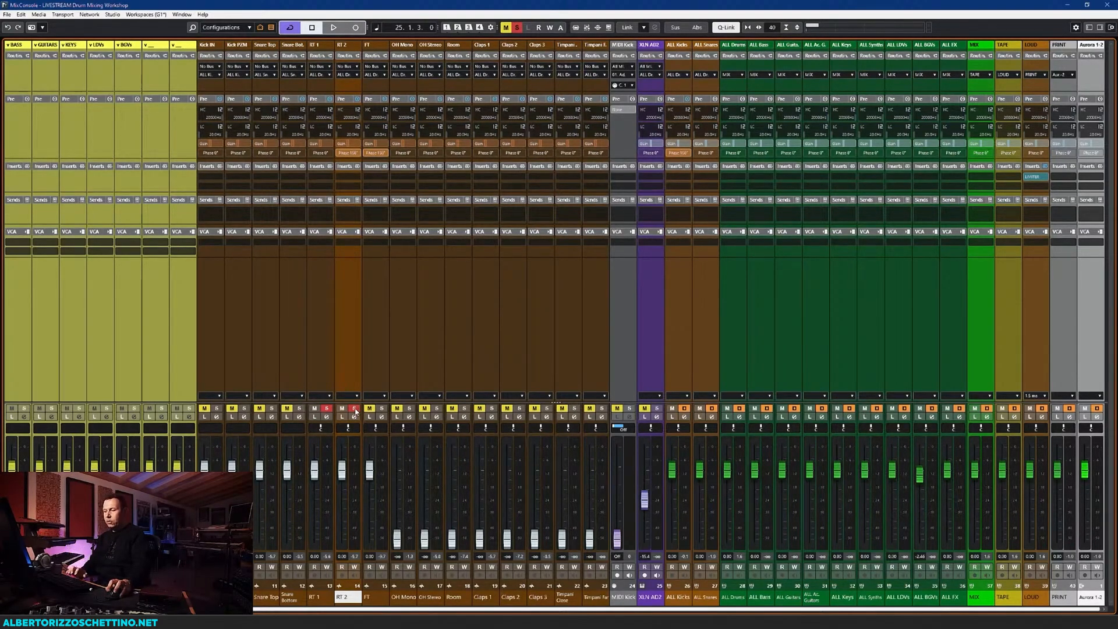
{"action": "left_click", "coordinate": [381, 410]}
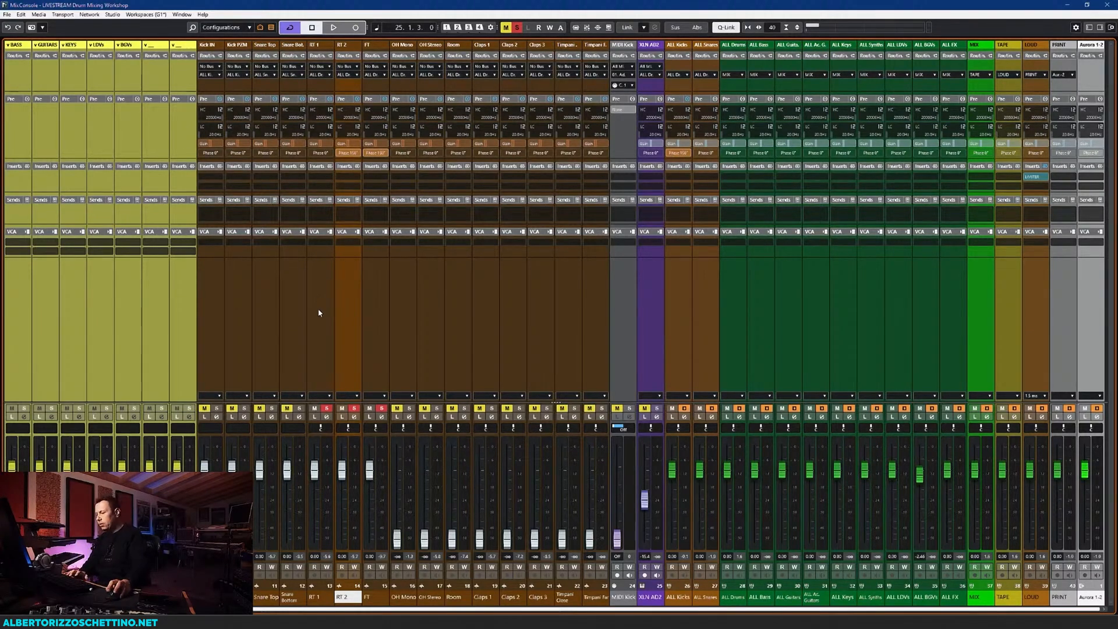
{"action": "key", "text": "space"}
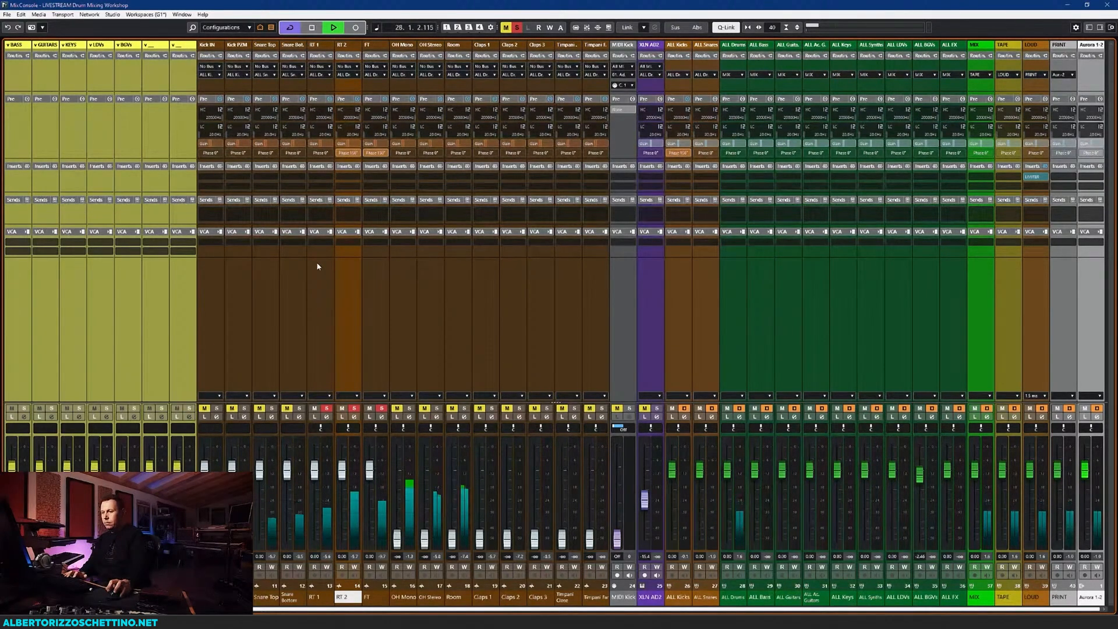
{"action": "left_click", "coordinate": [321, 154]}
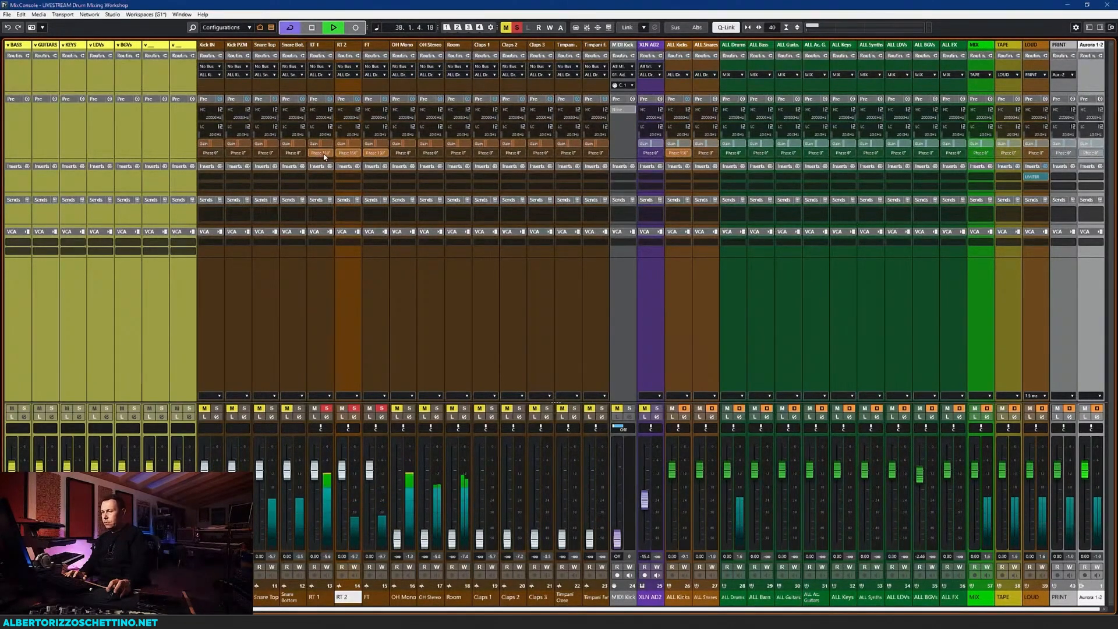
{"action": "key", "text": "space"}
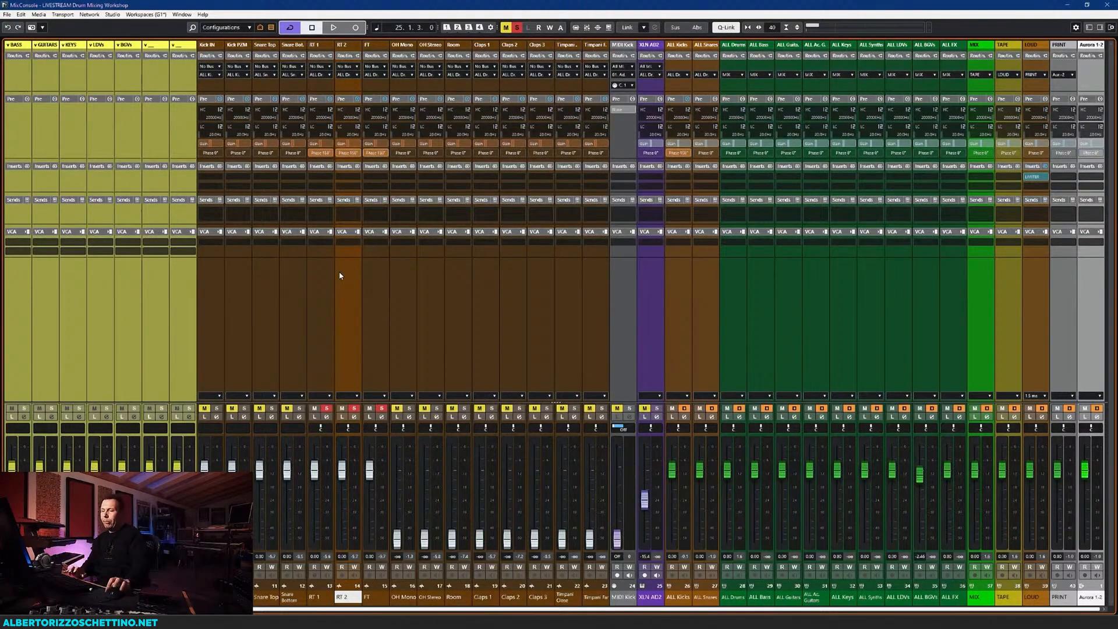
Add Kick IN and Kick PZM to the solo and compare RT 1's phase at 0° and 180° during playback, leaving it at 180°
{"action": "left_click", "coordinate": [243, 409]}
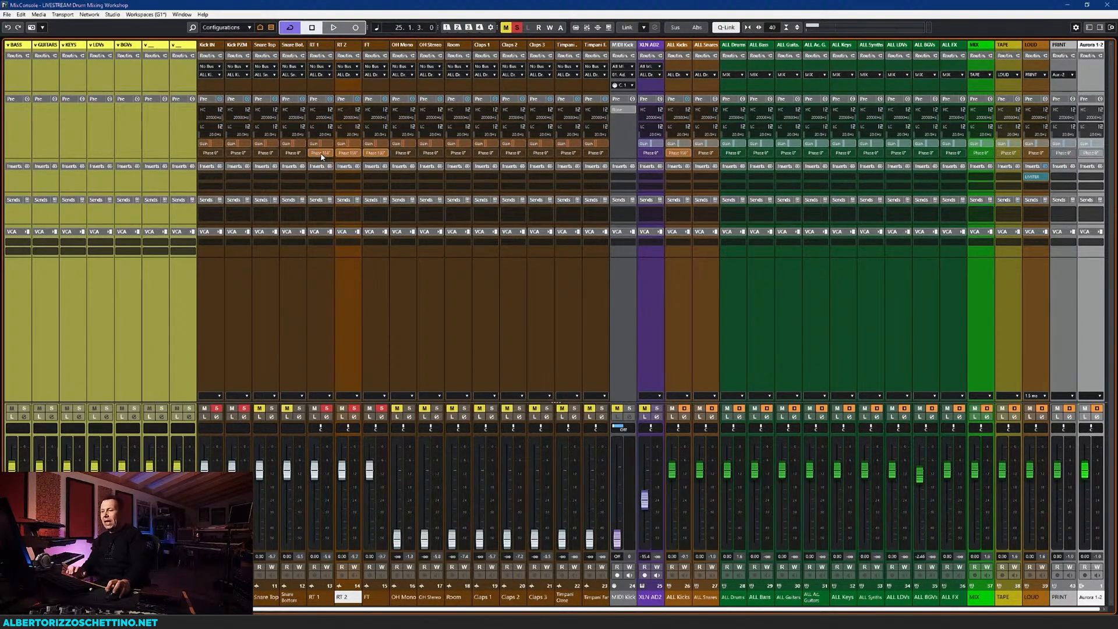
{"action": "key", "text": "space"}
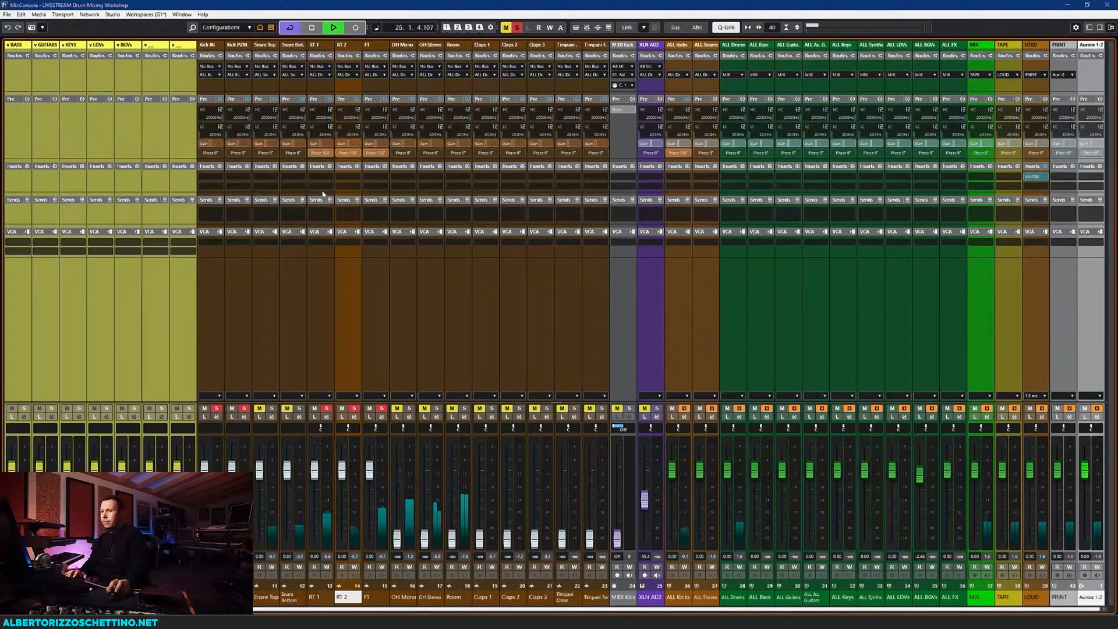
{"action": "left_click", "coordinate": [323, 155]}
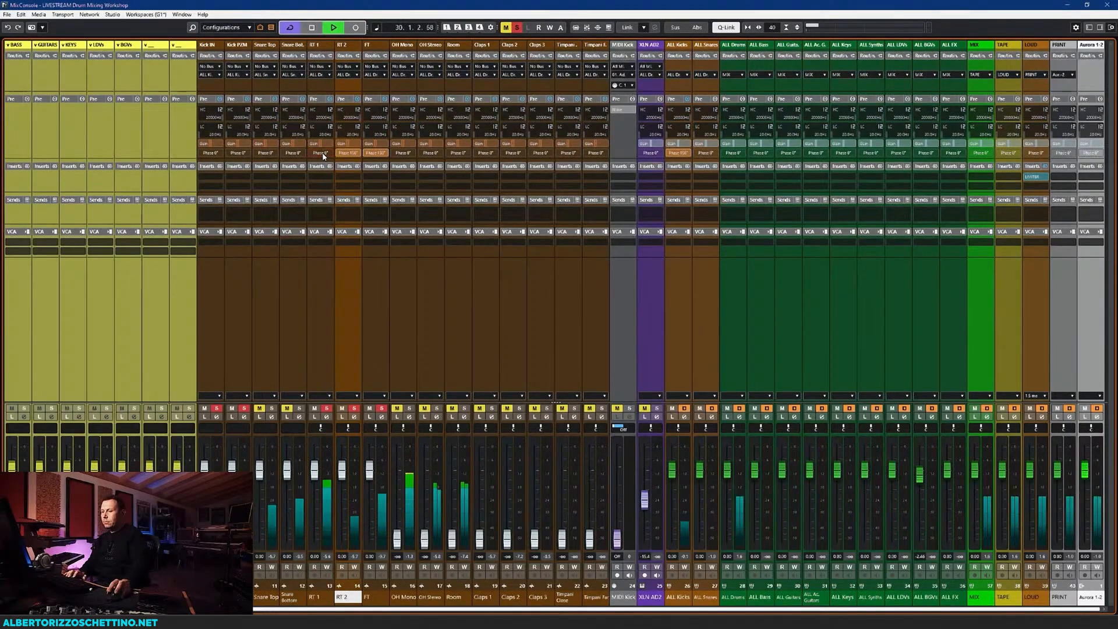
{"action": "left_click", "coordinate": [324, 155]}
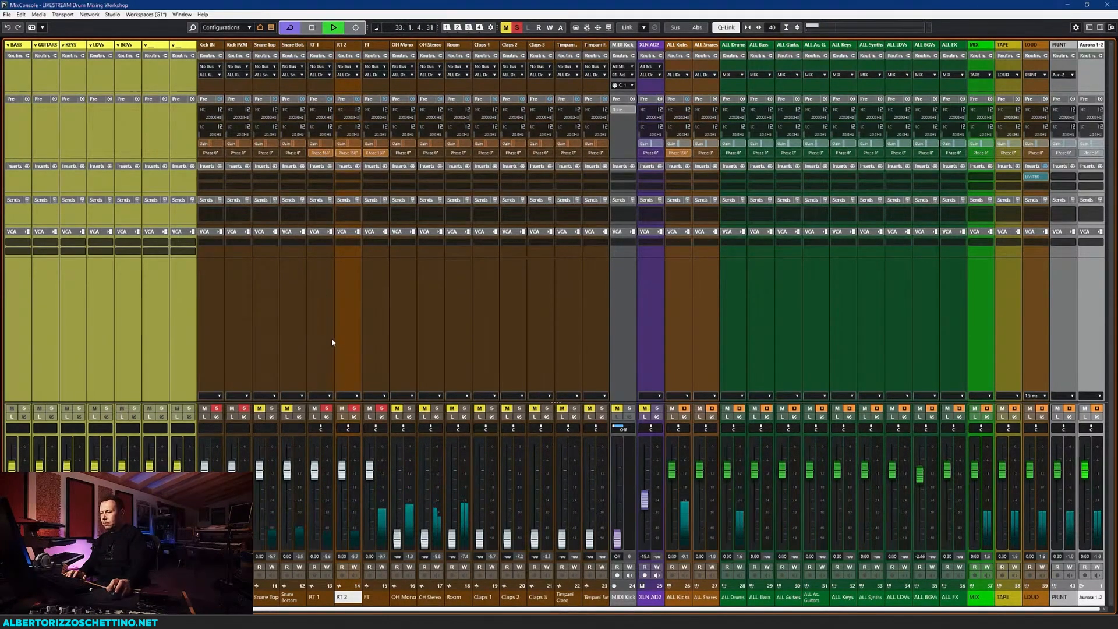
{"action": "left_click", "coordinate": [324, 154]}
{"action": "left_click", "coordinate": [323, 154]}
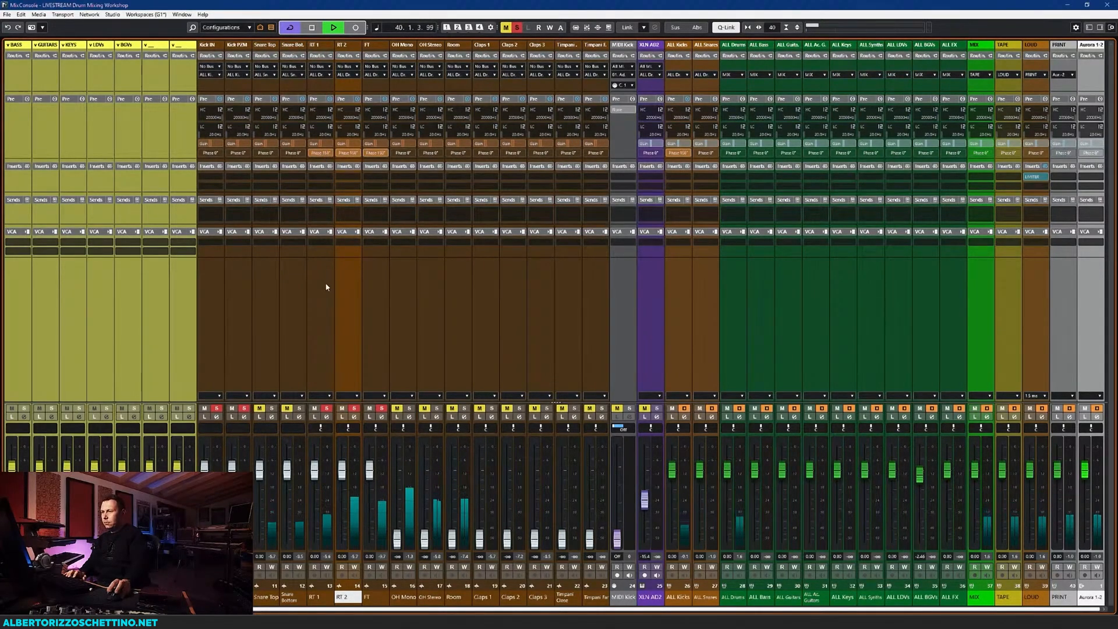
{"action": "key", "text": "space"}
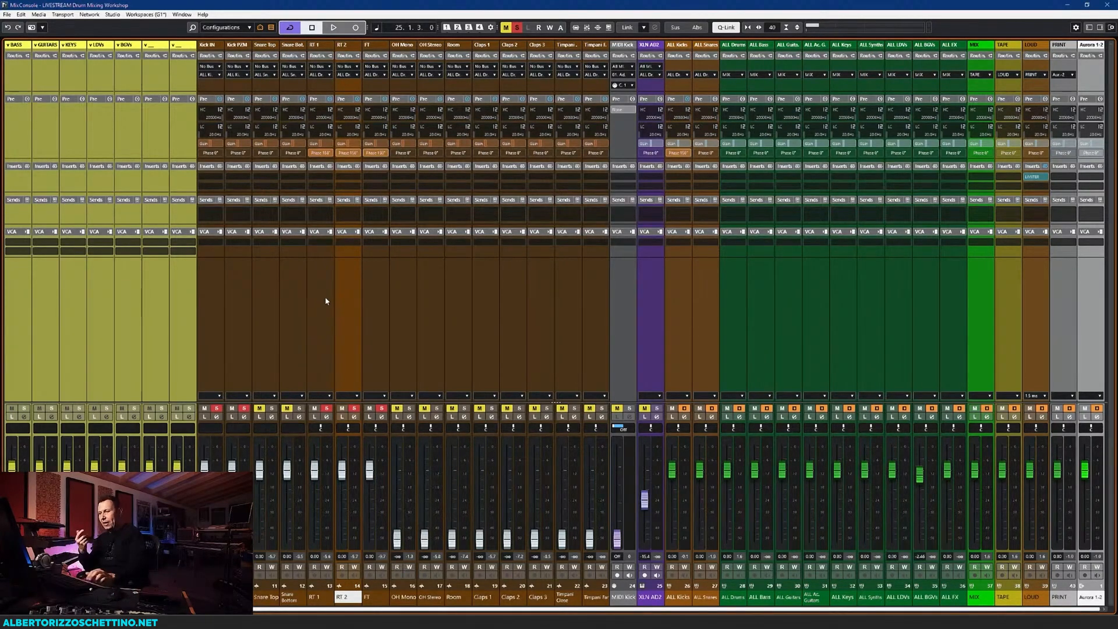
Mute both kicks, play OH Mono soloed with the toms, and raise OH Mono's fader to about 5 dB
{"action": "left_click", "coordinate": [231, 409]}
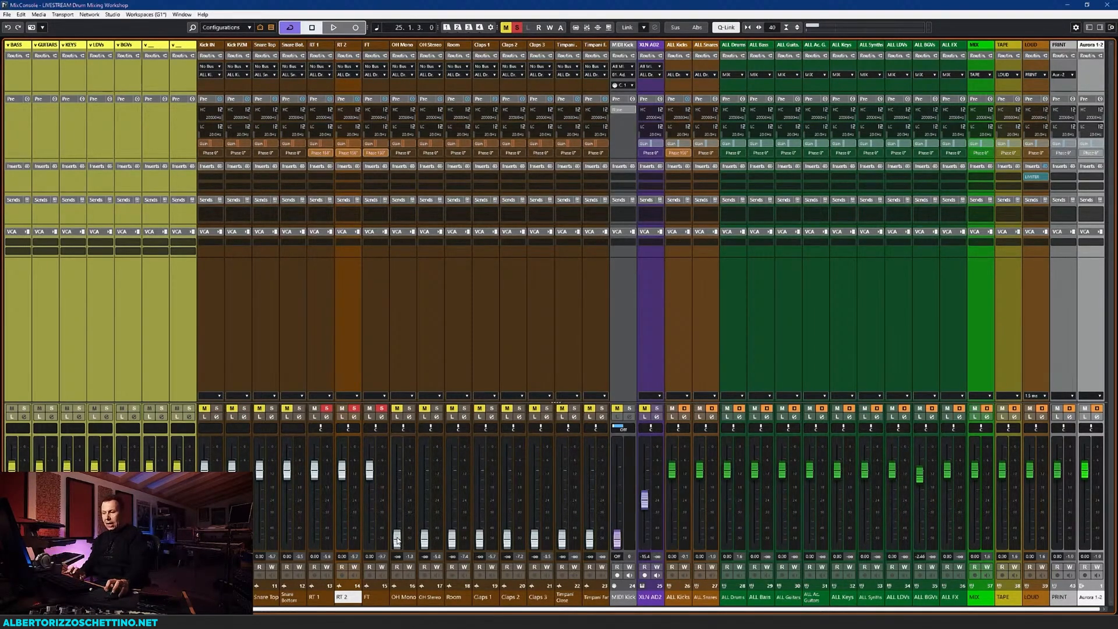
{"action": "left_click_drag", "start_coordinate": [397, 539], "coordinate": [397, 475]}
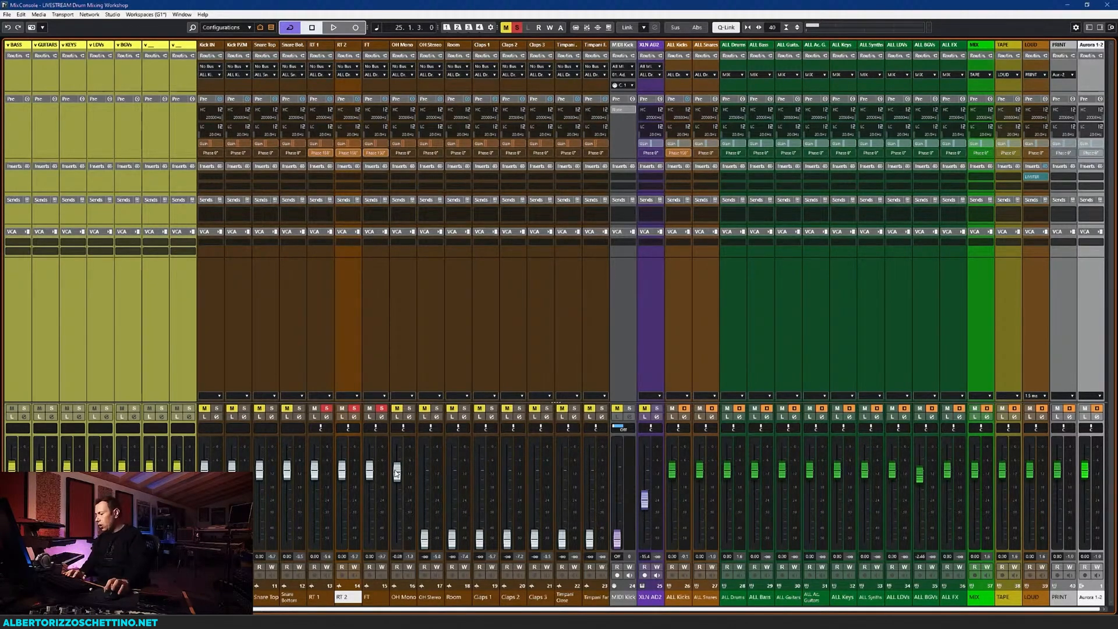
{"action": "key", "text": "space"}
{"action": "left_click", "coordinate": [409, 408]}
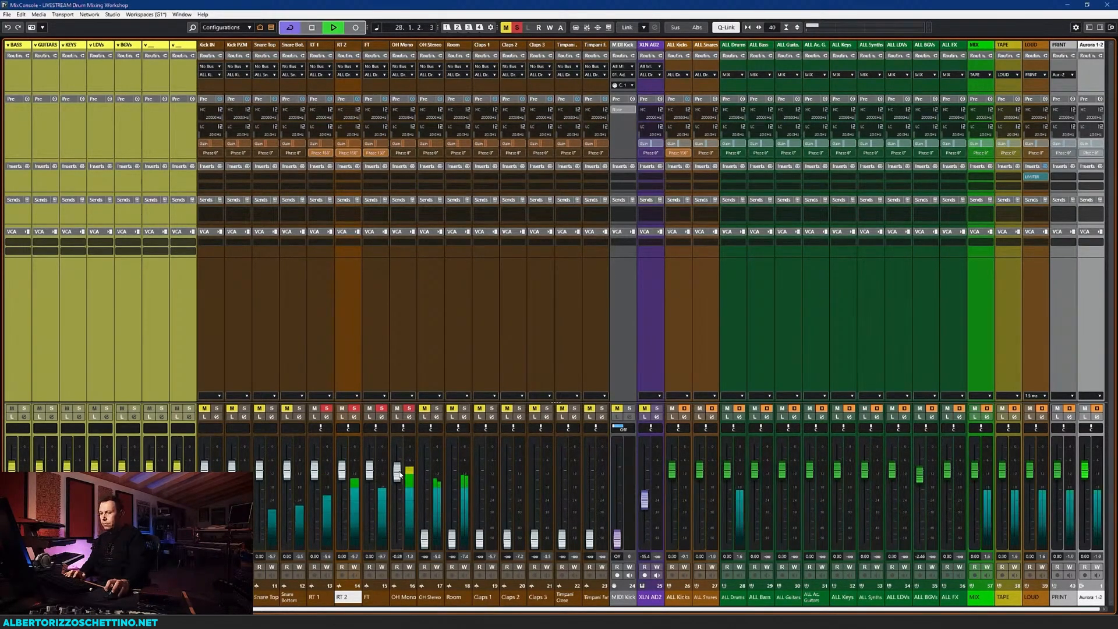
{"action": "left_click_drag", "start_coordinate": [397, 470], "coordinate": [399, 456]}
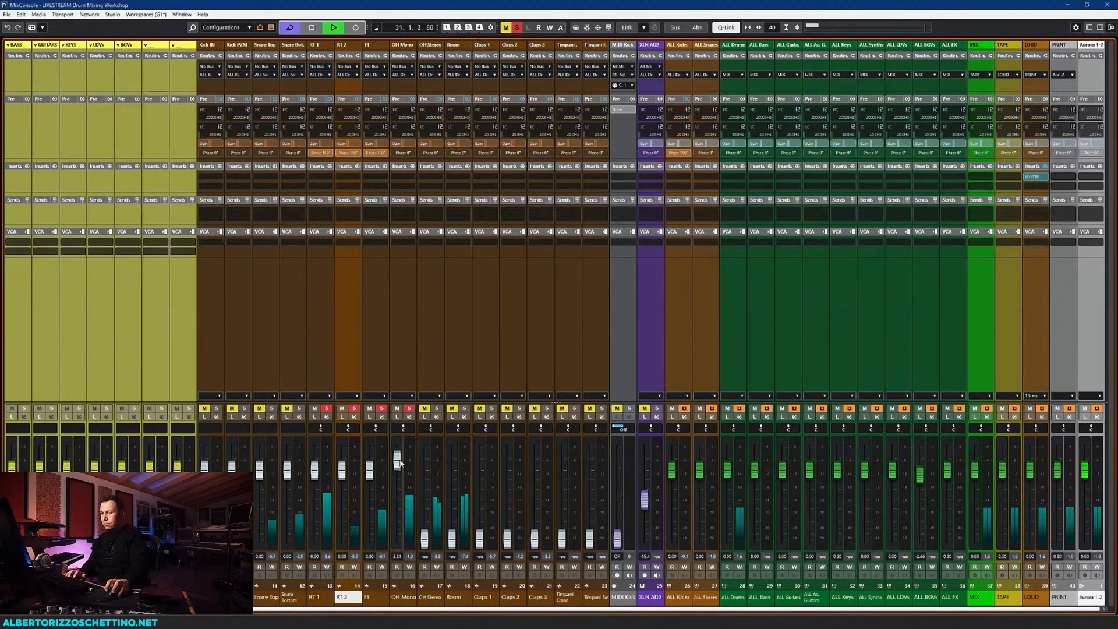
Compare OH Mono's phase at 180° and 0° against the toms while raising its fader to about 7 dB, leaving the phase at 0°
{"action": "left_click", "coordinate": [401, 154]}
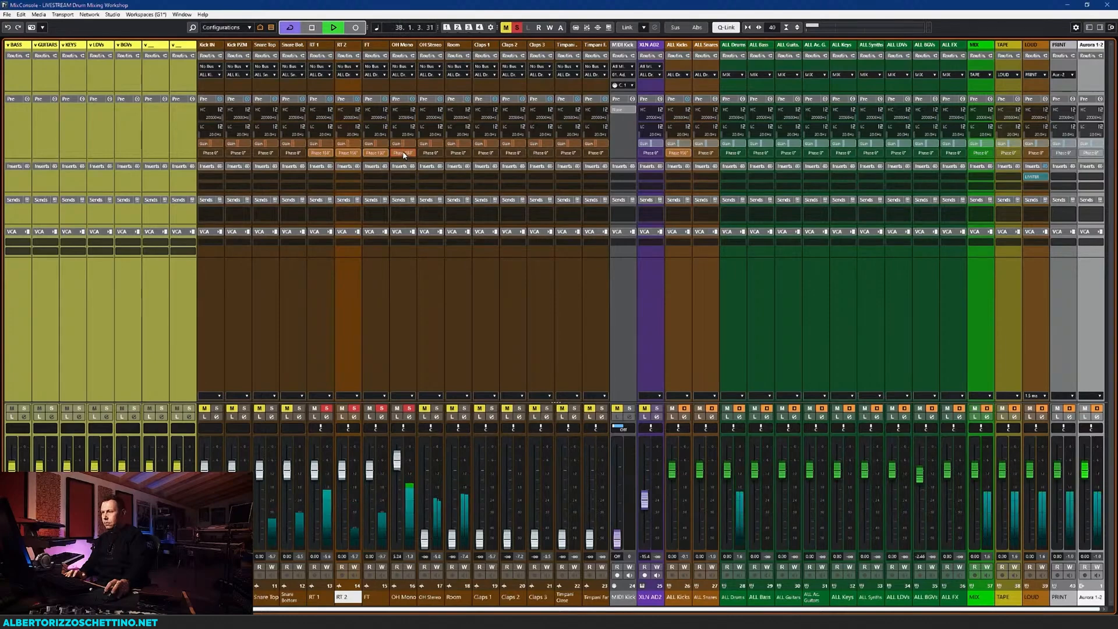
{"action": "left_click", "coordinate": [404, 154]}
{"action": "left_click_drag", "start_coordinate": [398, 464], "coordinate": [397, 463]}
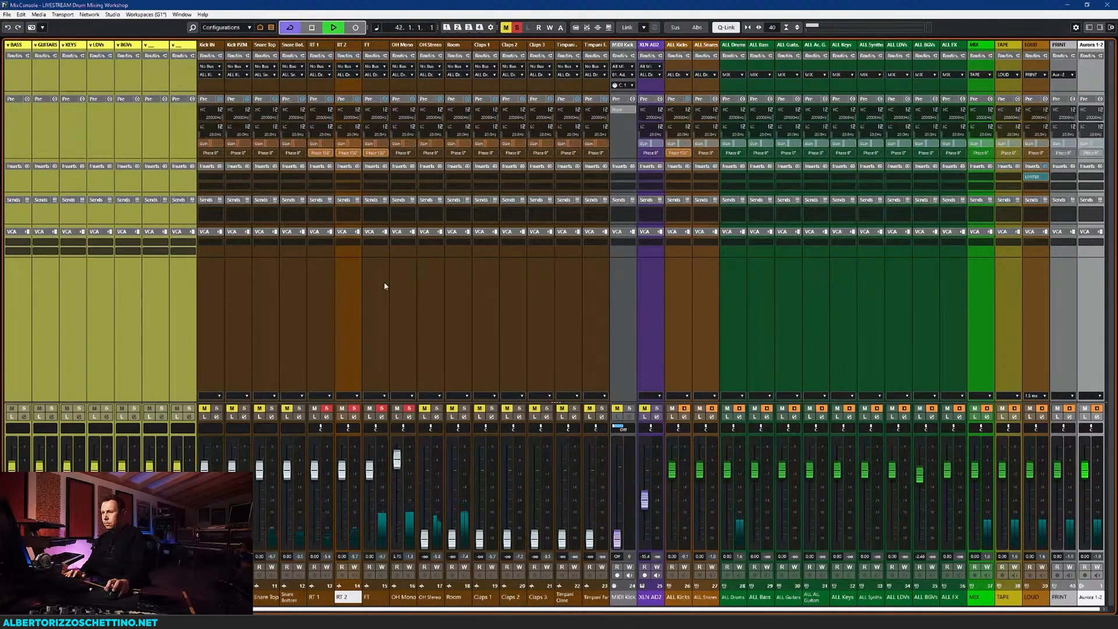
{"action": "left_click", "coordinate": [404, 154]}
{"action": "left_click", "coordinate": [404, 153]}
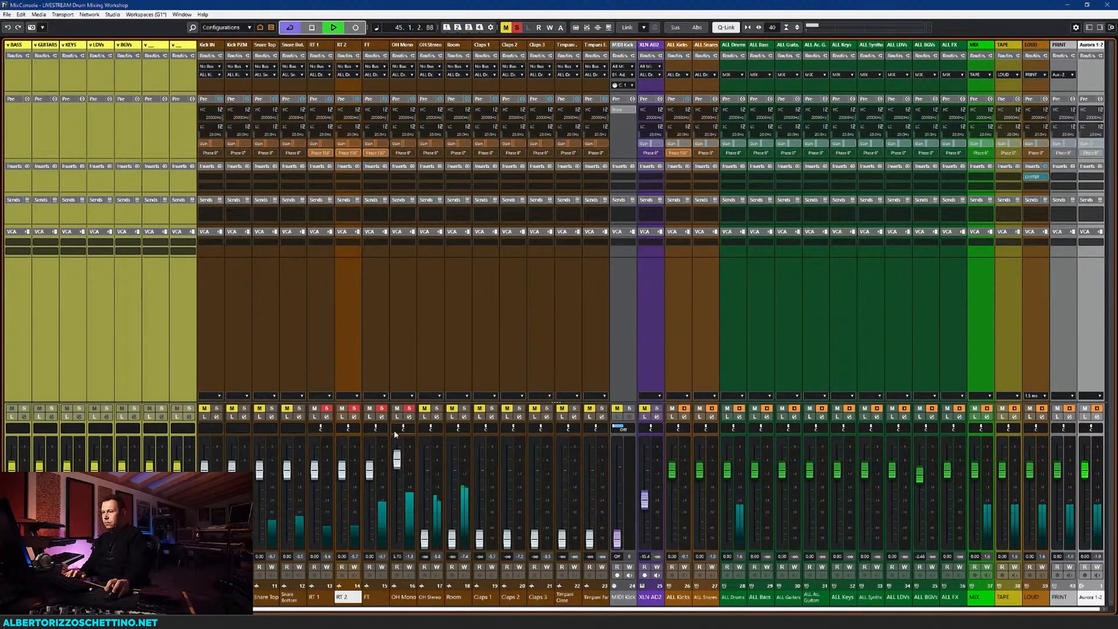
{"action": "left_click_drag", "start_coordinate": [397, 466], "coordinate": [399, 460]}
{"action": "left_click", "coordinate": [402, 153]}
{"action": "left_click", "coordinate": [400, 154]}
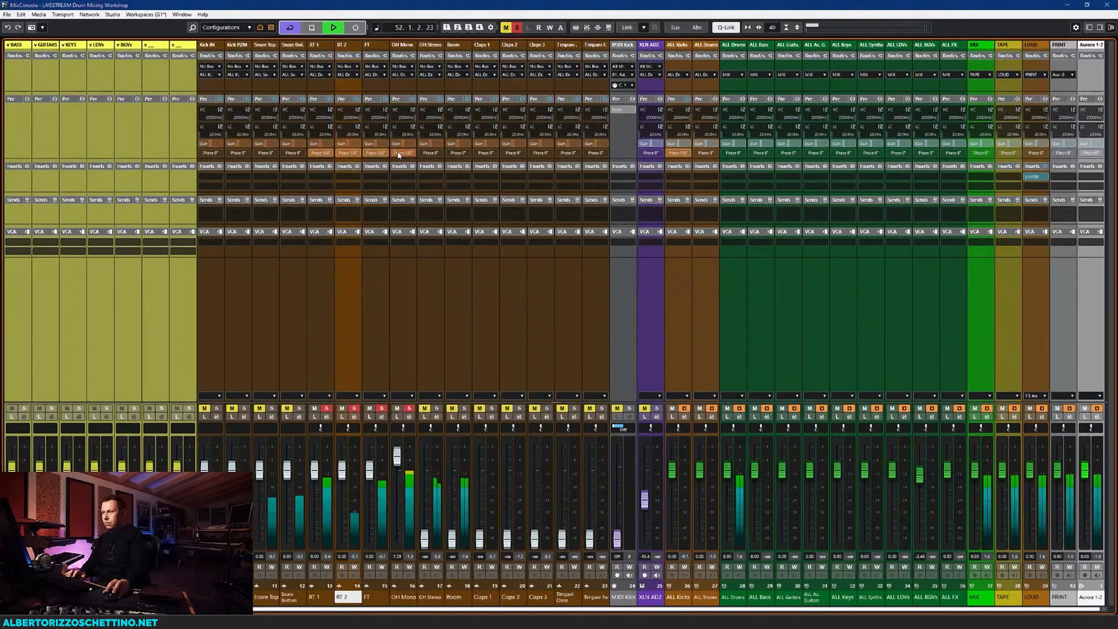
{"action": "key", "text": "space"}
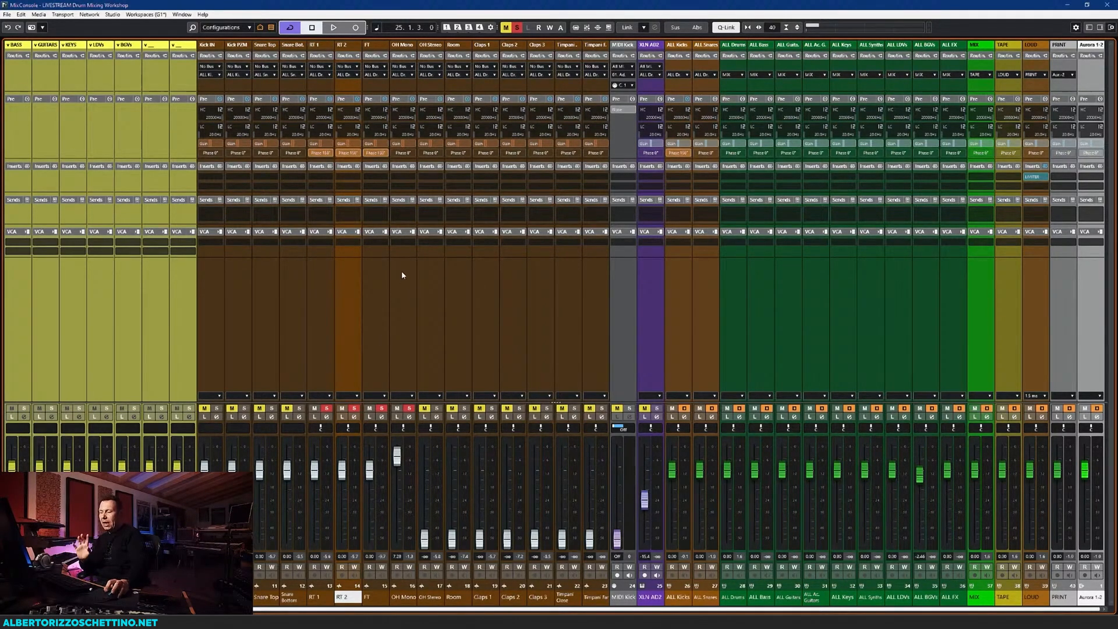
Mute OH Mono, solo OH Stereo with its fader at 0 dB, and play it together with the toms
{"action": "left_click", "coordinate": [397, 409]}
{"action": "left_click", "coordinate": [436, 410]}
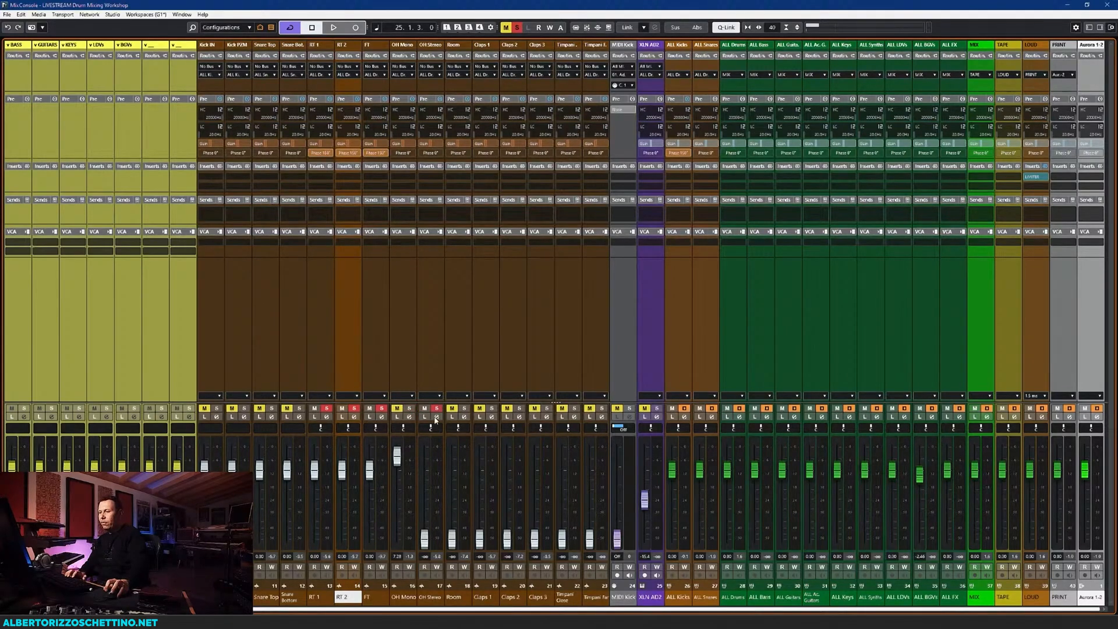
{"action": "left_click", "coordinate": [426, 475], "text": "ctrl"}
{"action": "key", "text": "space"}
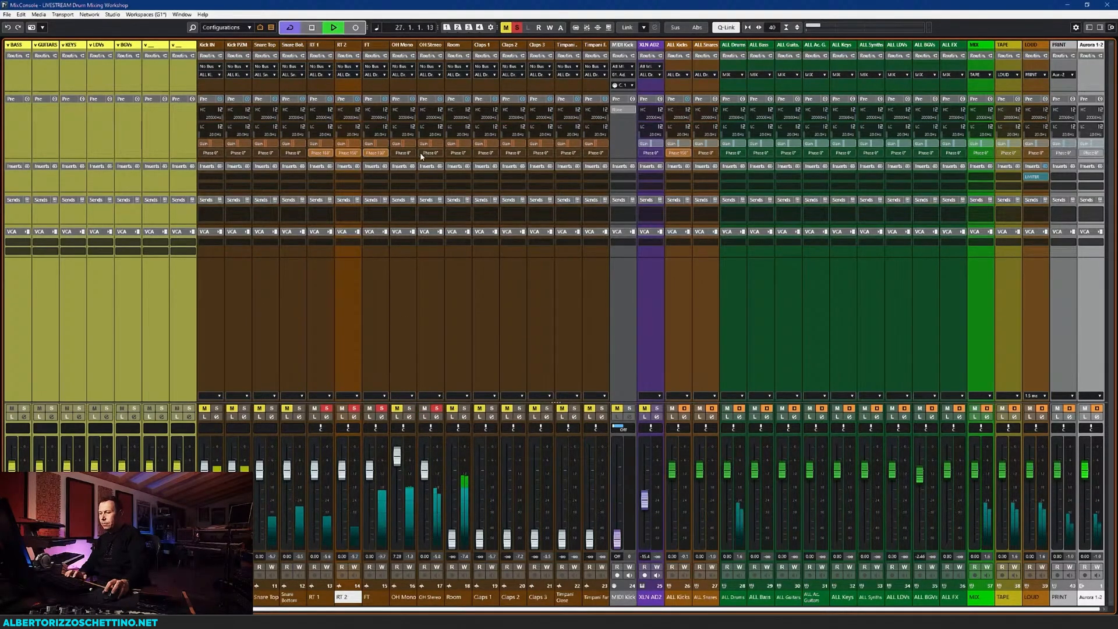
Raise OH Stereo's fader to about 3.4 dB and compare its phase at 180° and 0°, leaving it at 0°
{"action": "left_click", "coordinate": [427, 153]}
{"action": "left_click_drag", "start_coordinate": [424, 454], "coordinate": [425, 447]}
{"action": "left_click", "coordinate": [429, 153]}
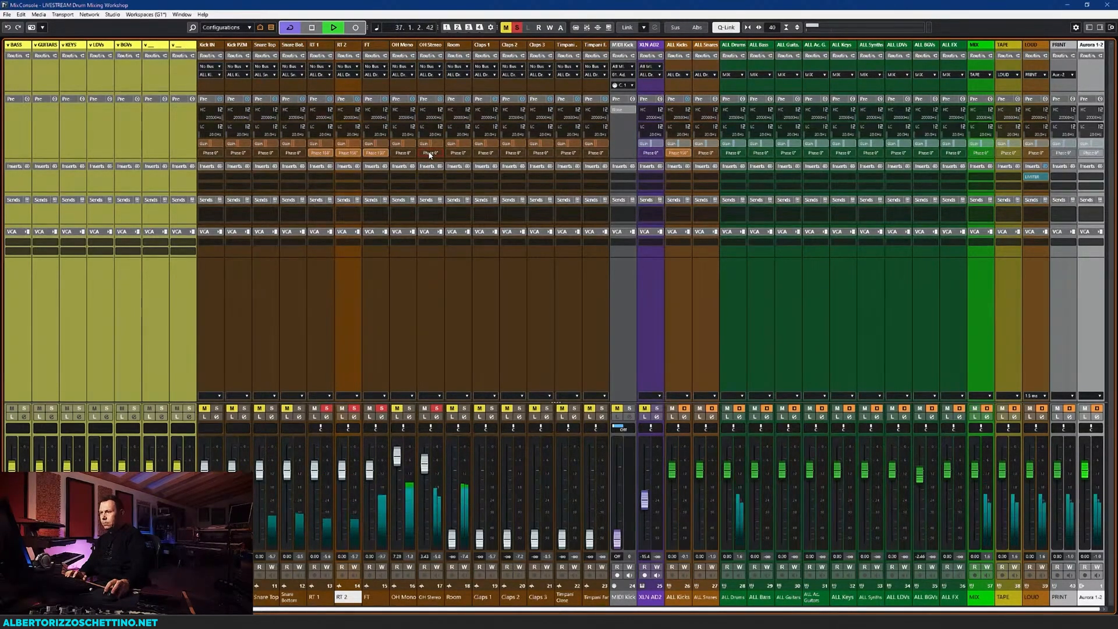
{"action": "left_click", "coordinate": [429, 153]}
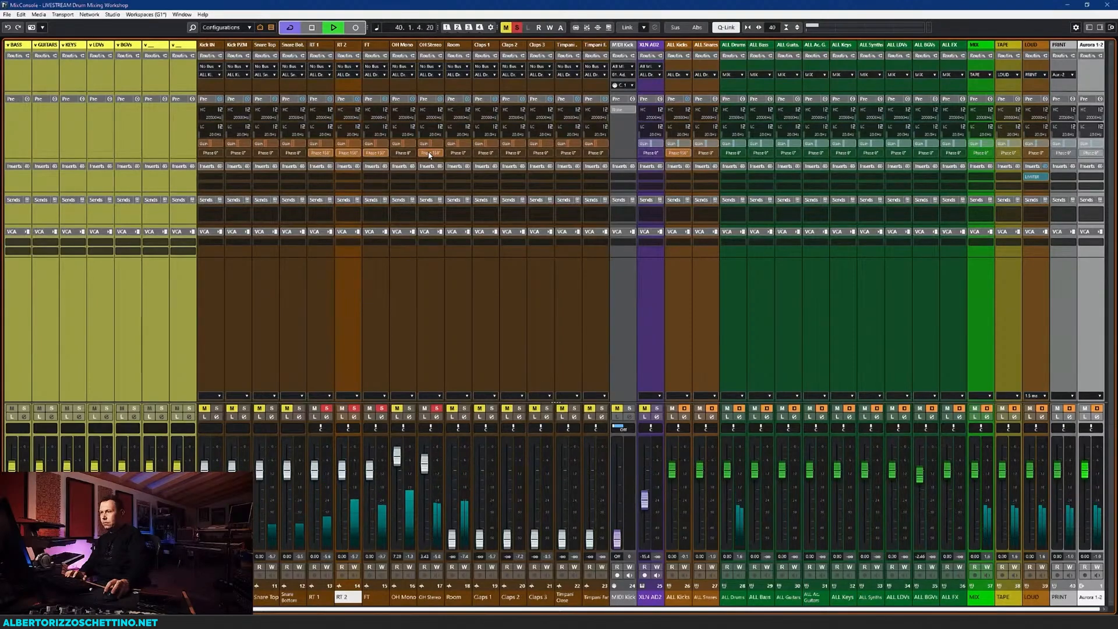
{"action": "key", "text": "space"}
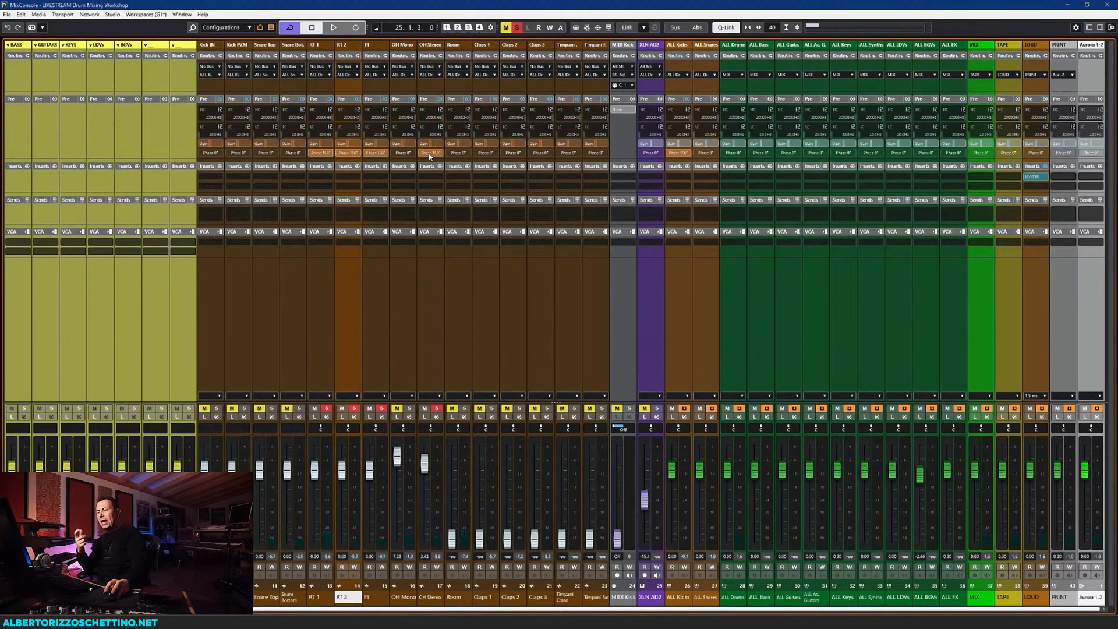
{"action": "left_click", "coordinate": [429, 153]}
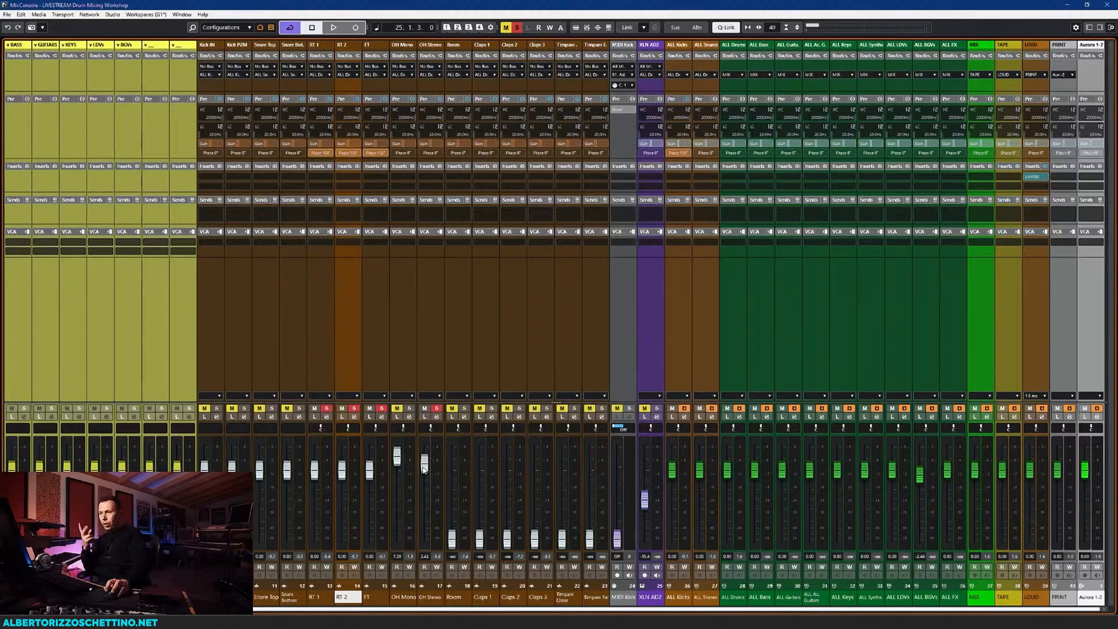
Pull OH Stereo's fader fully down and mute it, then solo Room with its fader at 0 dB
{"action": "left_click_drag", "start_coordinate": [422, 473], "coordinate": [423, 547]}
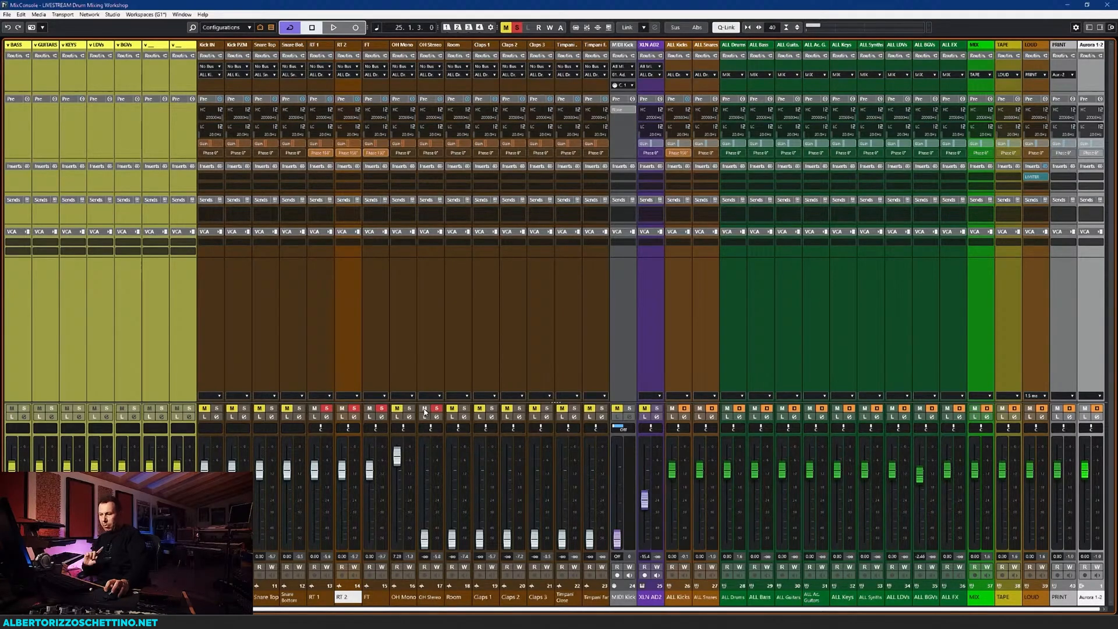
{"action": "left_click", "coordinate": [424, 411]}
{"action": "left_click", "coordinate": [452, 542], "text": "ctrl"}
{"action": "left_click", "coordinate": [465, 409]}
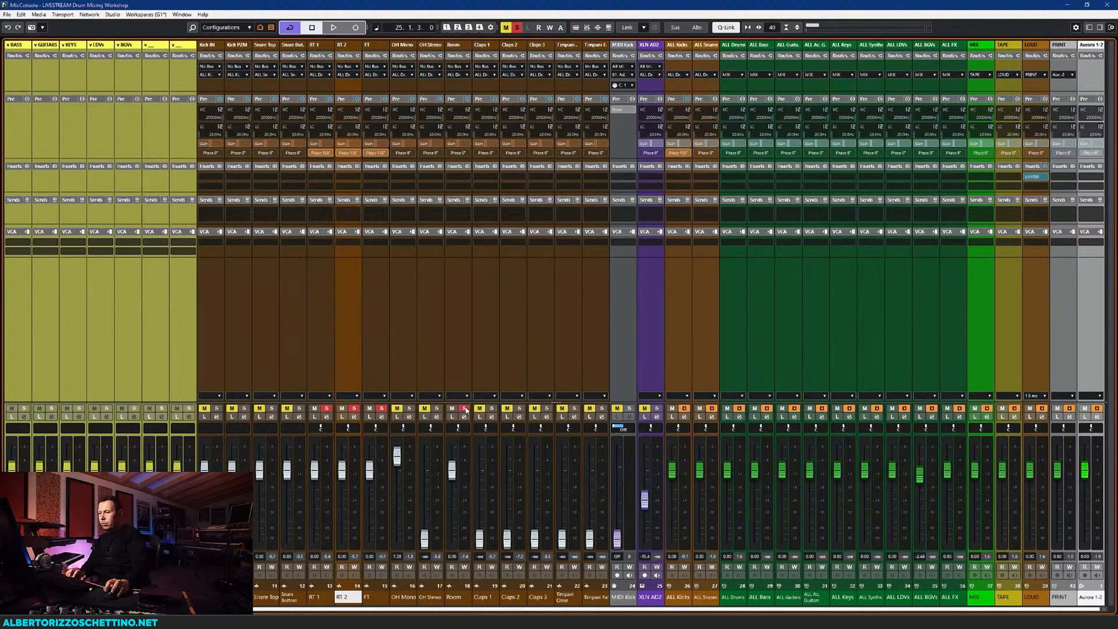
Play Room with the toms, raise its fader to about 2.5 dB, and compare its phase at 180° and 0°, leaving it at 0°
{"action": "key", "text": "space"}
{"action": "left_click_drag", "start_coordinate": [452, 469], "coordinate": [455, 465]}
{"action": "left_click", "coordinate": [457, 152]}
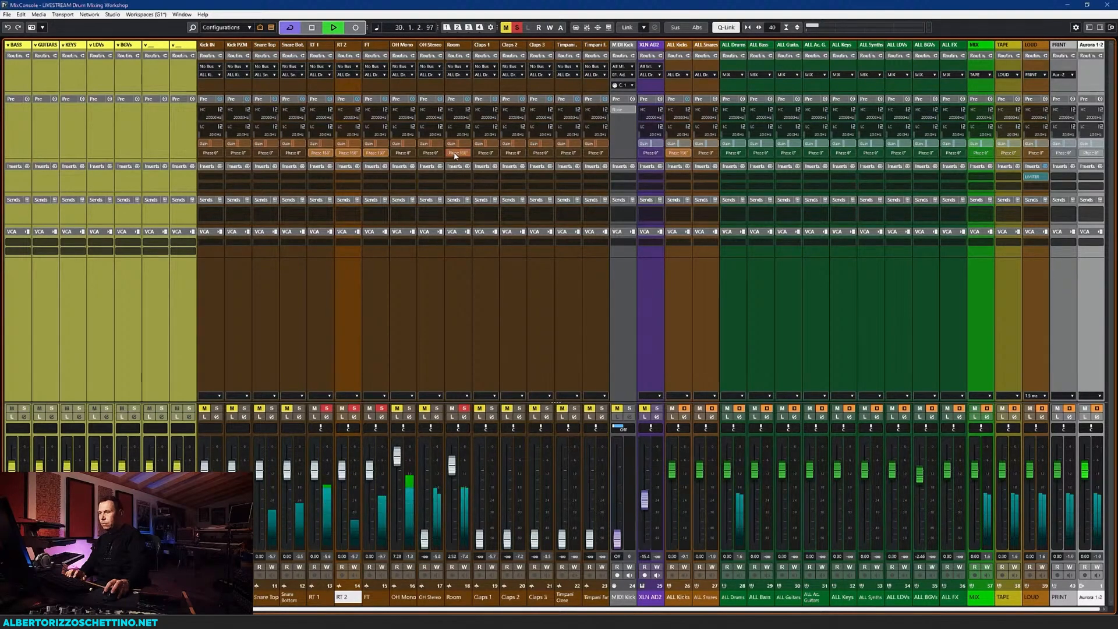
{"action": "left_click", "coordinate": [457, 153]}
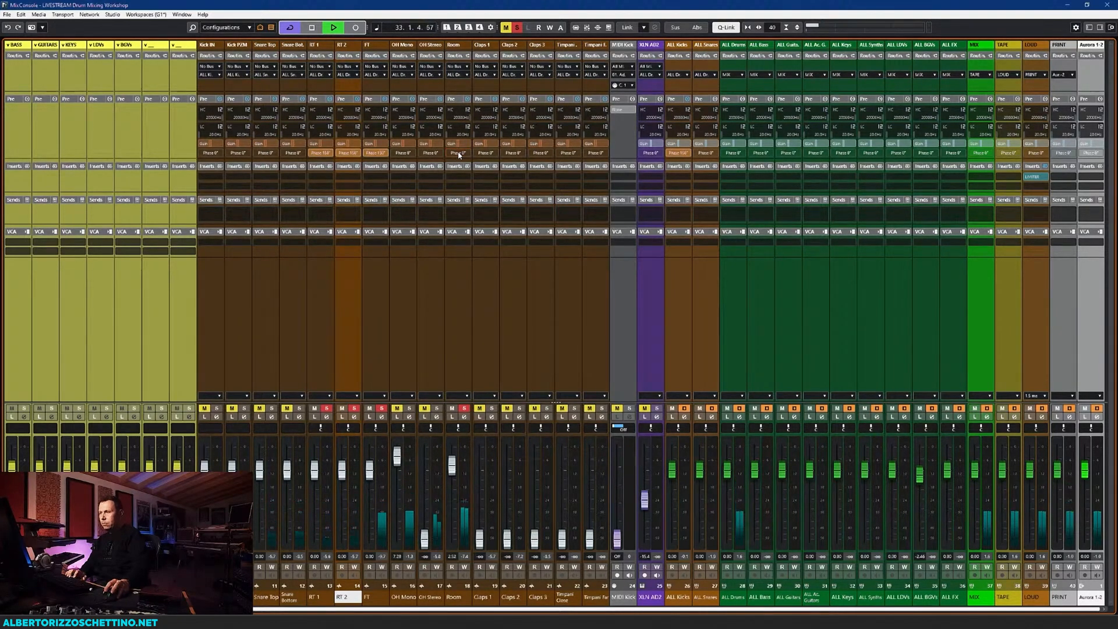
{"action": "key", "text": "space"}
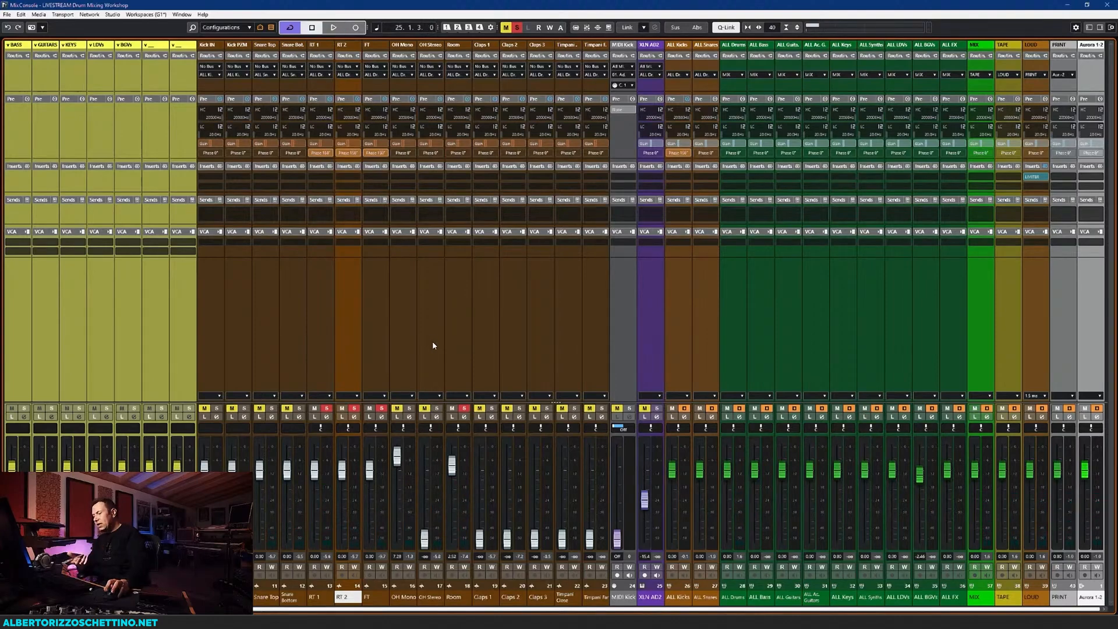
Pull Room's fader fully down and move the playhead to bar 320 in the project timeline
{"action": "left_click_drag", "start_coordinate": [452, 465], "coordinate": [450, 561]}
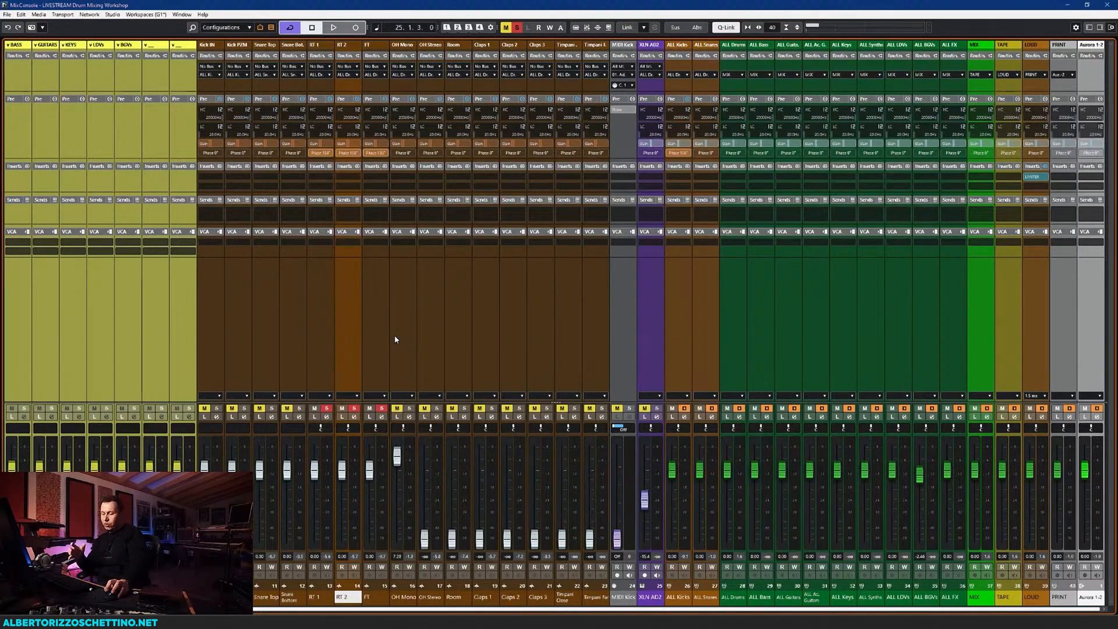
{"action": "key", "text": "F3"}
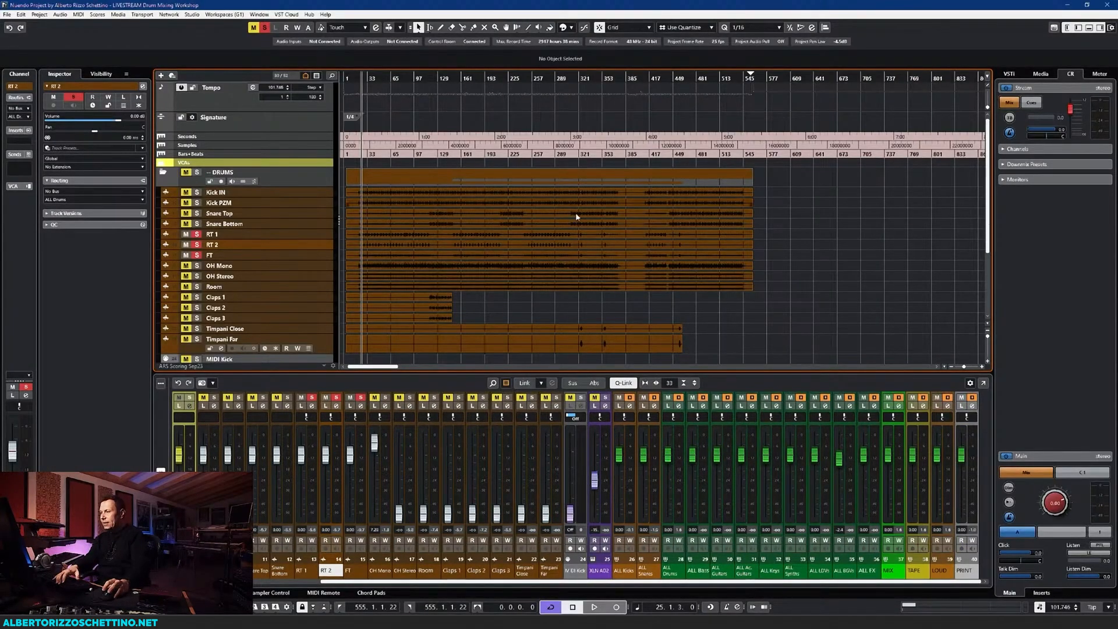
{"action": "left_click", "coordinate": [578, 79]}
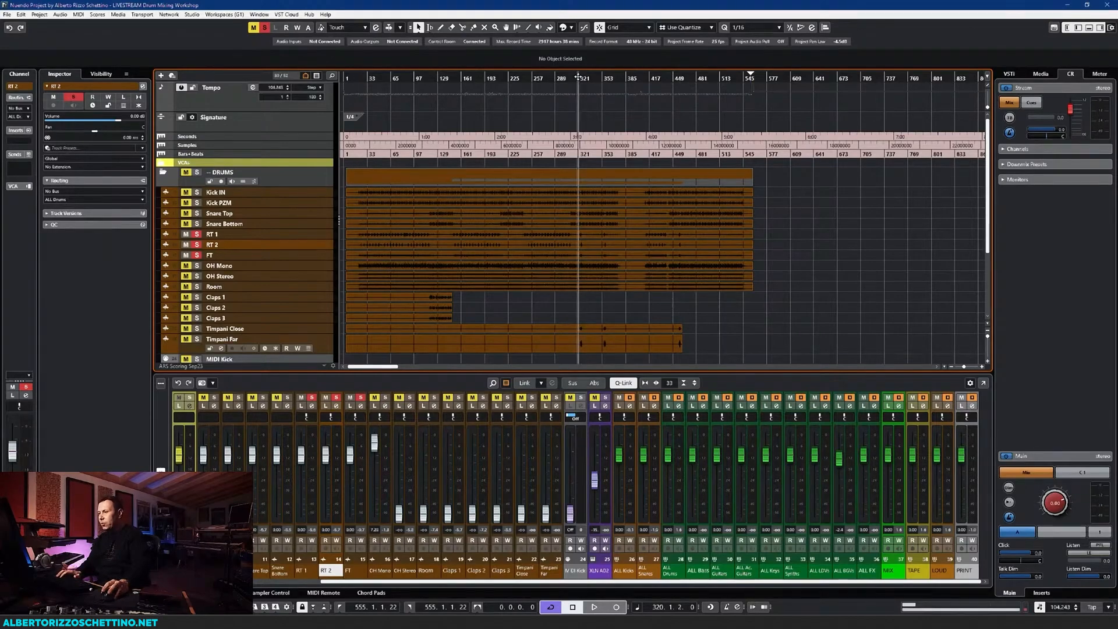
Open the full mixer, solo Timpani Close with its fader raised to 0 dB, and audition it
{"action": "key", "text": "F3"}
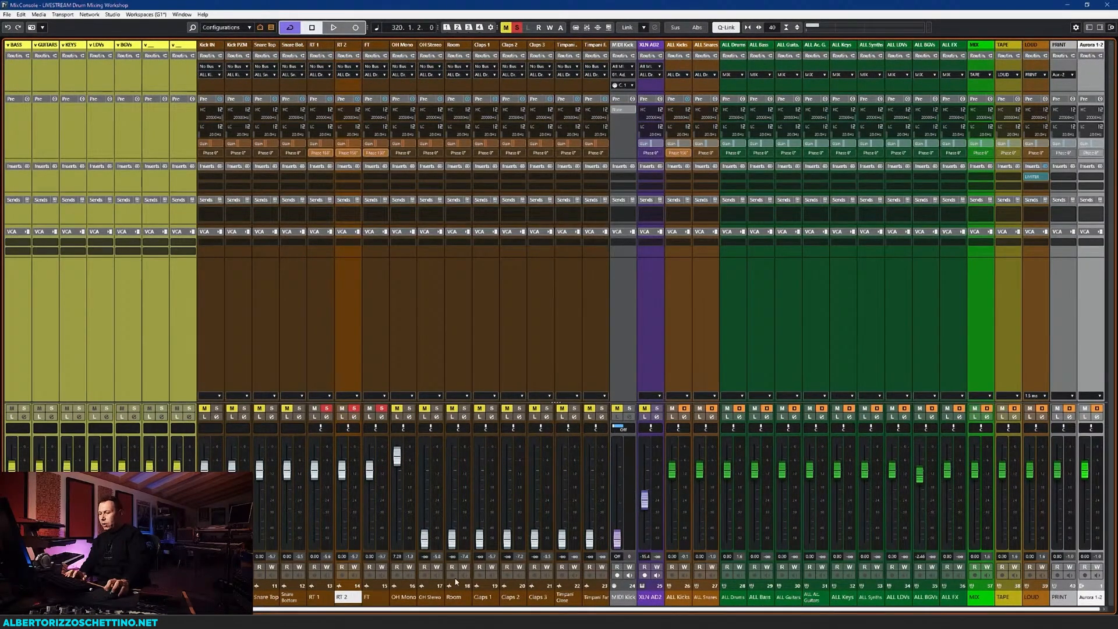
{"action": "left_click", "coordinate": [574, 409]}
{"action": "left_click_drag", "start_coordinate": [562, 540], "coordinate": [561, 470]}
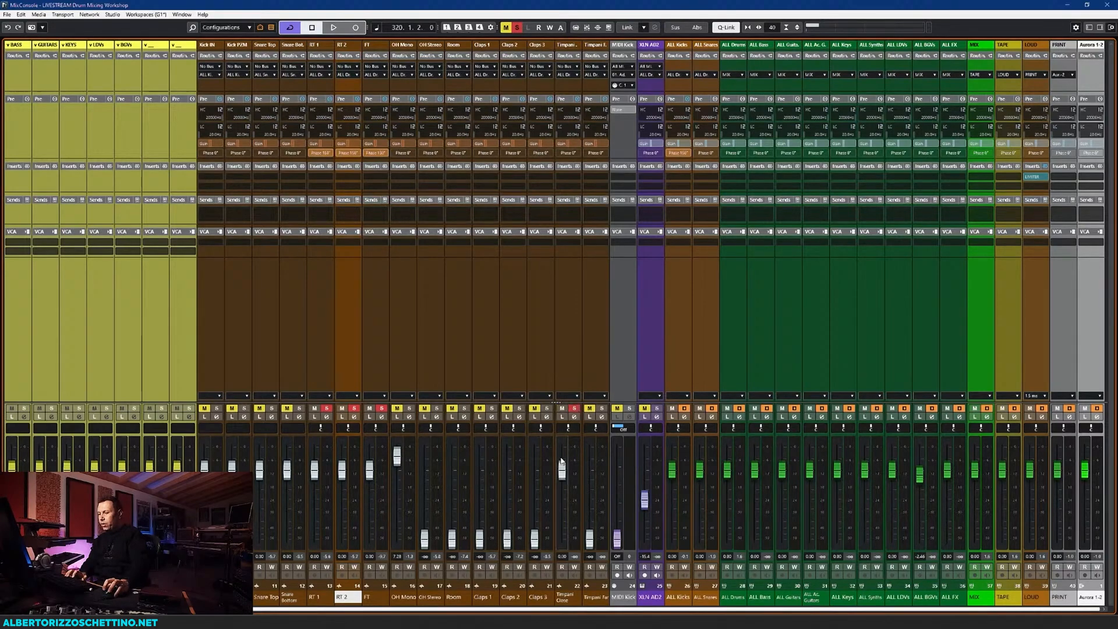
{"action": "key", "text": "space"}
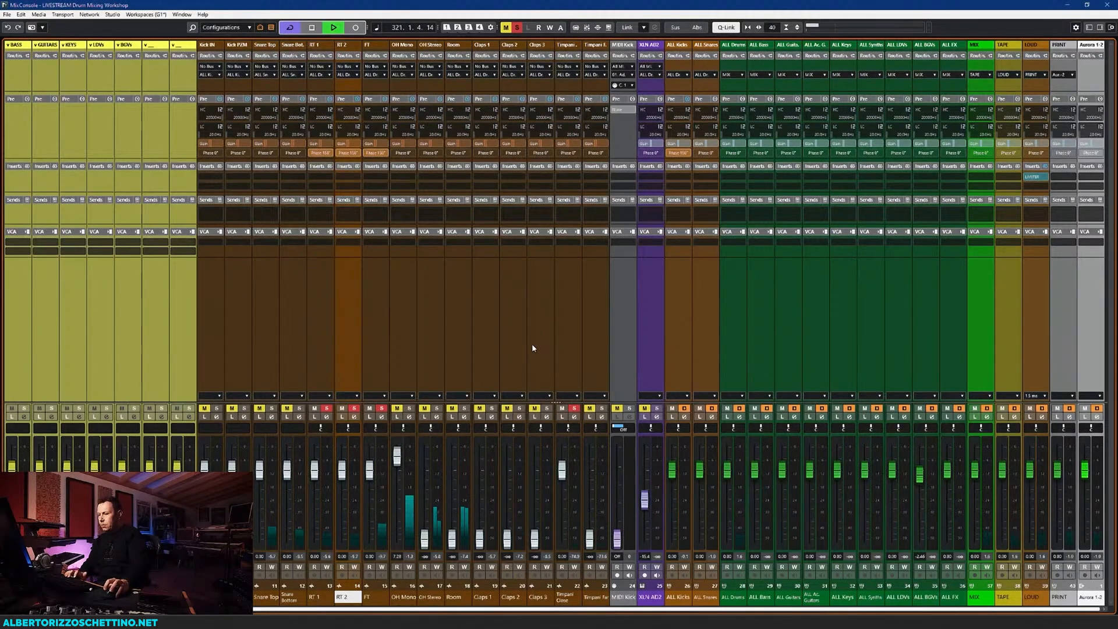
{"action": "key", "text": "space"}
Invert the phase of the Timpani Close channel and audition the hit again
{"action": "left_click", "coordinate": [567, 153]}
{"action": "key", "text": "space"}
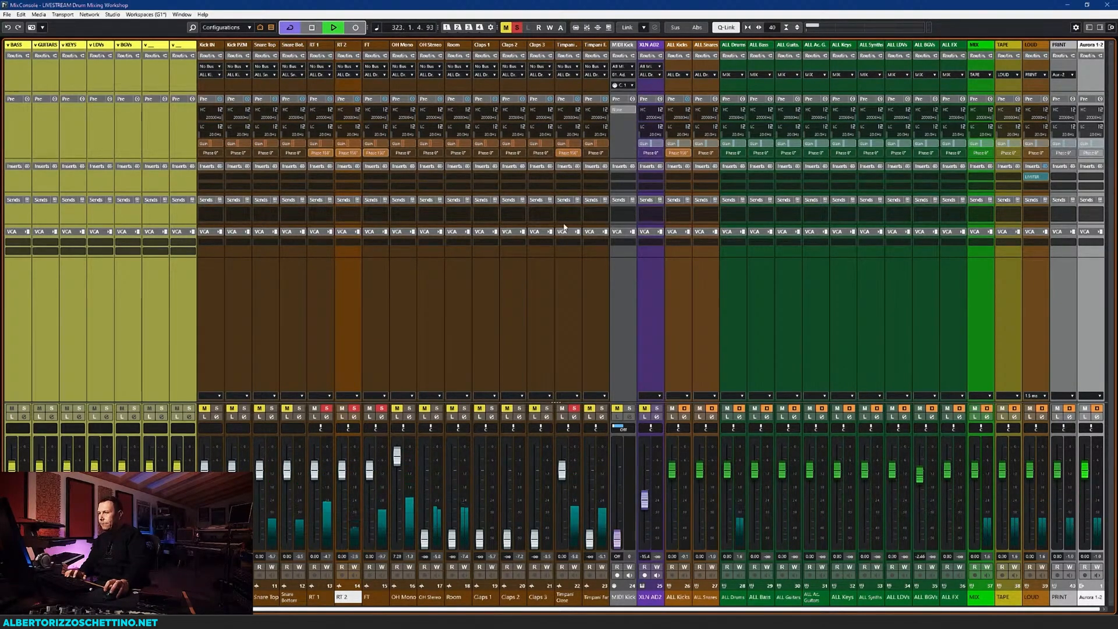
{"action": "key", "text": "space"}
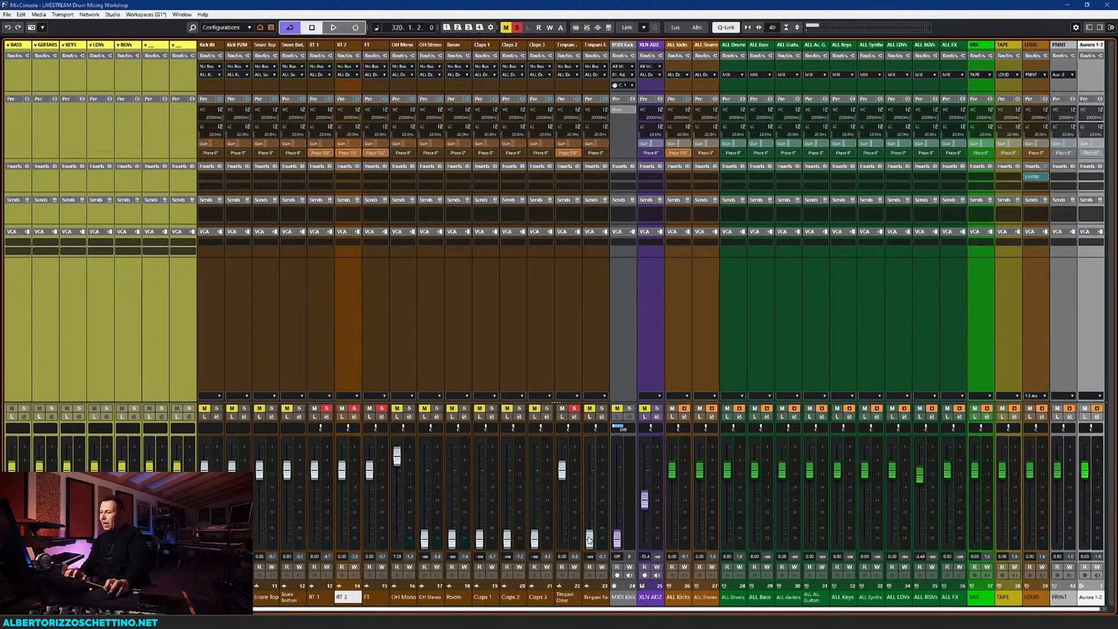
Raise Timpani Far to 0 dB, compare its phase settings during playback without Timpani Close soloed, and leave its phase inverted
{"action": "left_click", "coordinate": [590, 539], "text": "ctrl"}
{"action": "left_click", "coordinate": [595, 153]}
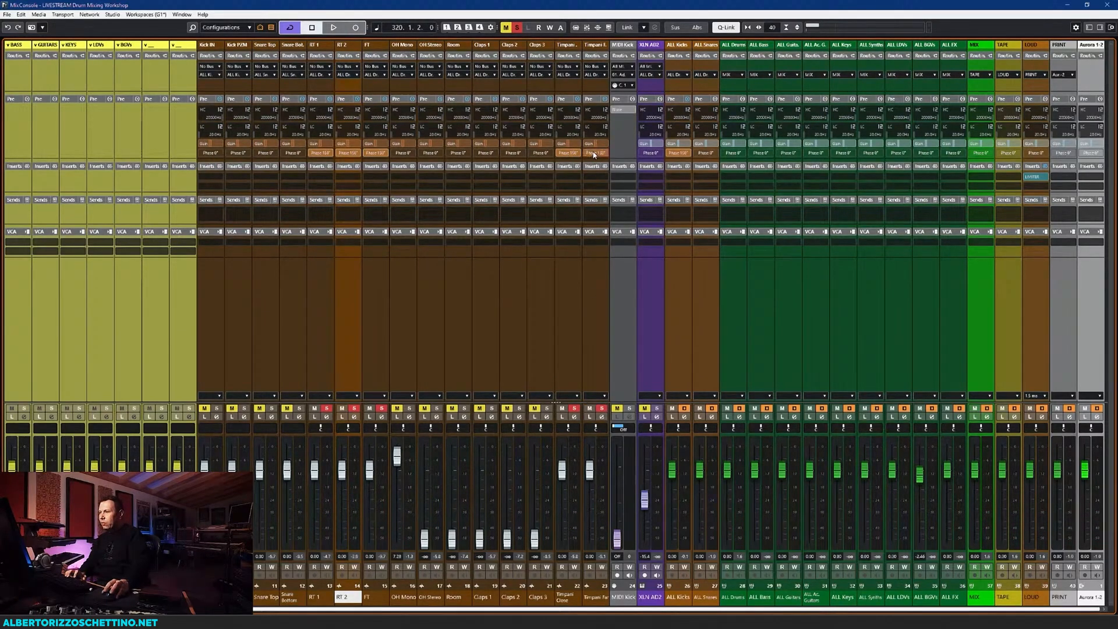
{"action": "left_click", "coordinate": [595, 153]}
{"action": "left_click", "coordinate": [573, 409]}
{"action": "key", "text": "space"}
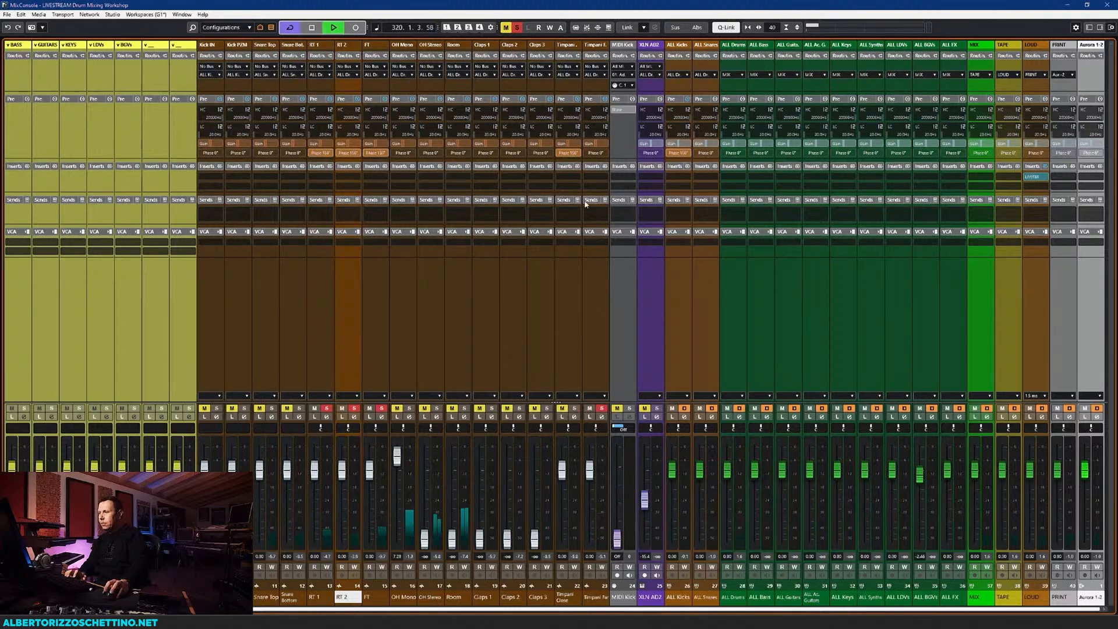
{"action": "left_click", "coordinate": [595, 153]}
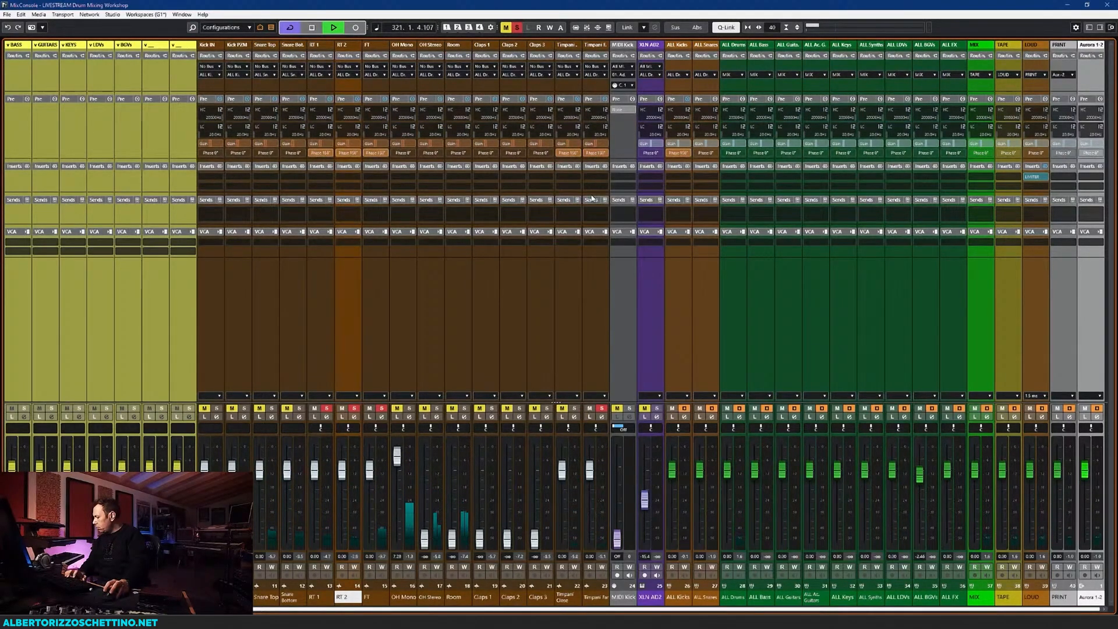
{"action": "key", "text": "space"}
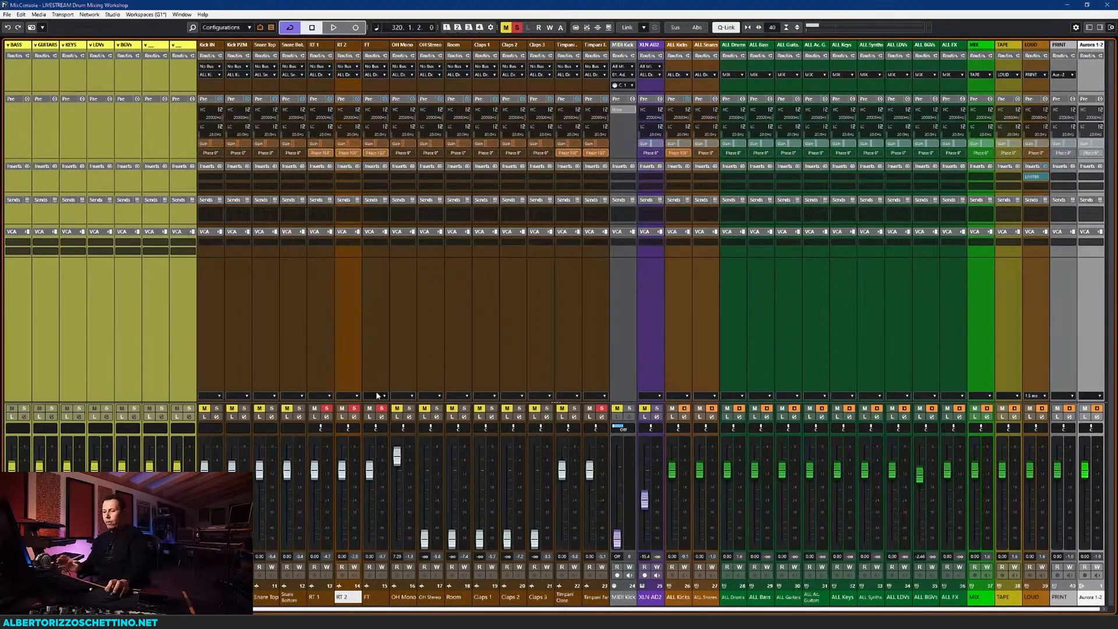
Clear the solos on the timpani, RT 1, RT 2 and FT channels
{"action": "left_click", "coordinate": [574, 408]}
{"action": "left_click", "coordinate": [574, 410]}
{"action": "left_click", "coordinate": [601, 410]}
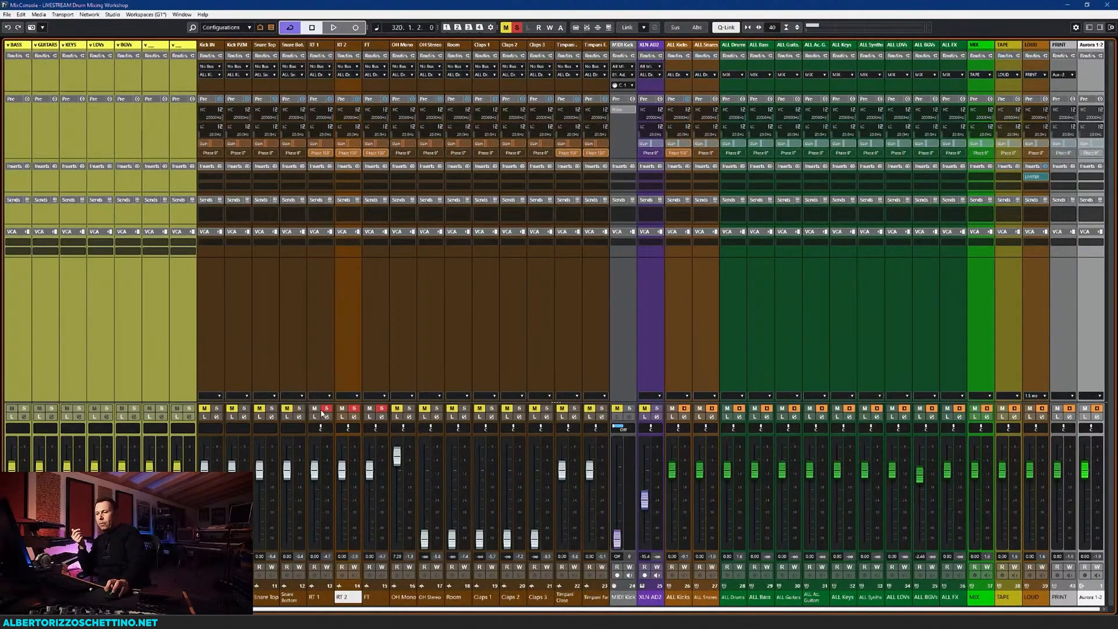
{"action": "left_click", "coordinate": [327, 409]}
{"action": "left_click", "coordinate": [354, 408]}
{"action": "left_click", "coordinate": [381, 408]}
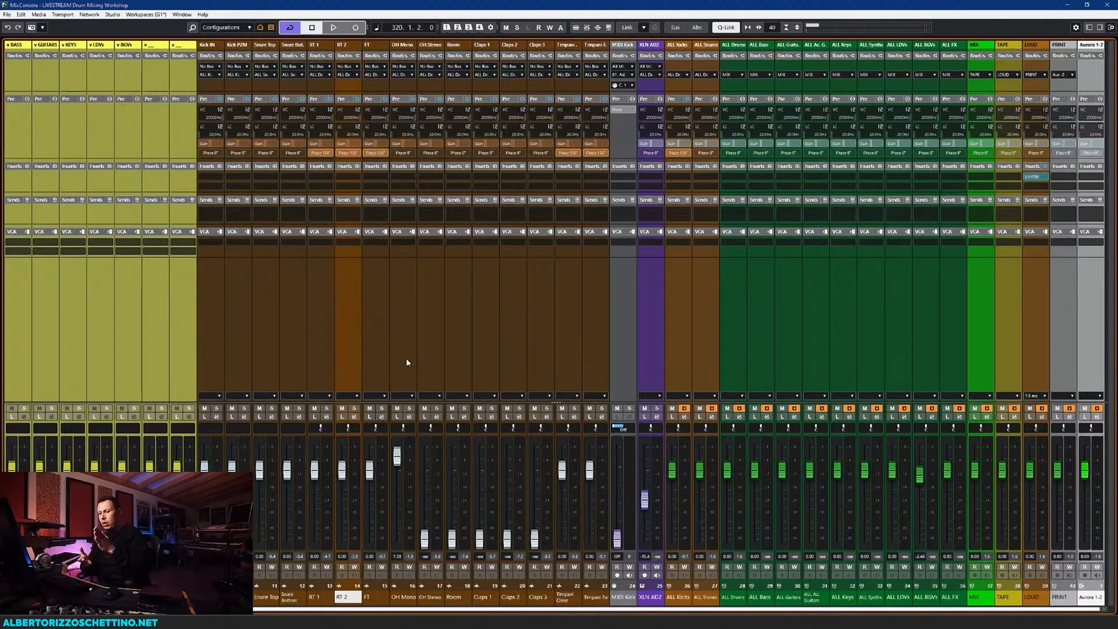
Return to the project window, place the cursor near the song's start and hide the lower mixer zone
{"action": "key", "text": "F3"}
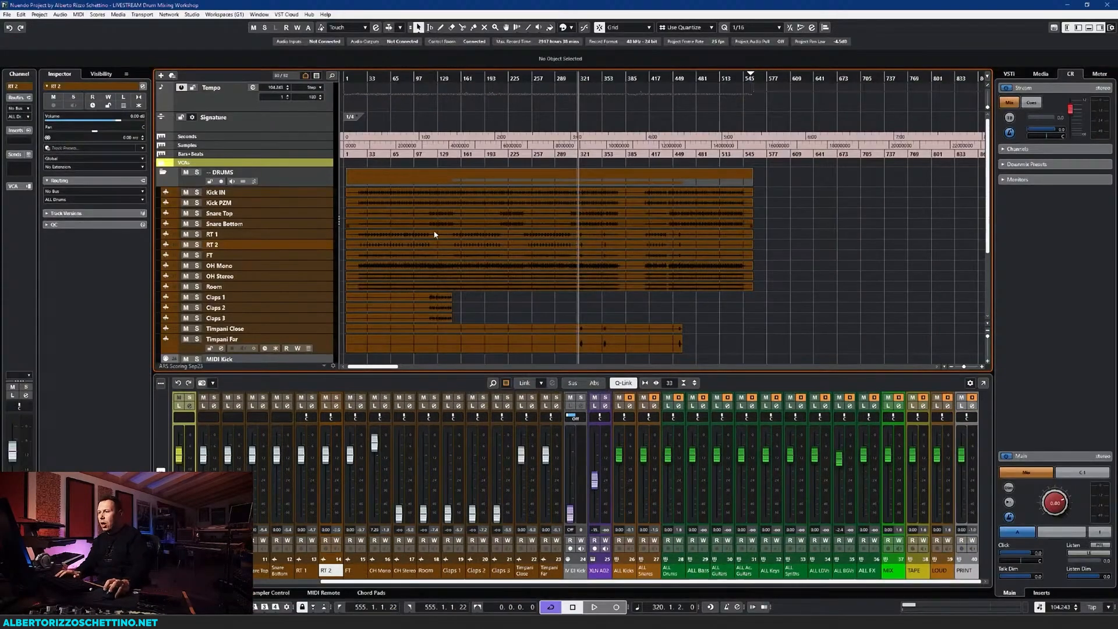
{"action": "left_click", "coordinate": [441, 77]}
{"action": "key", "text": "h"}
{"action": "key", "text": "h"}
{"action": "key", "text": "h"}
{"action": "key", "text": "h"}
{"action": "key", "text": "h"}
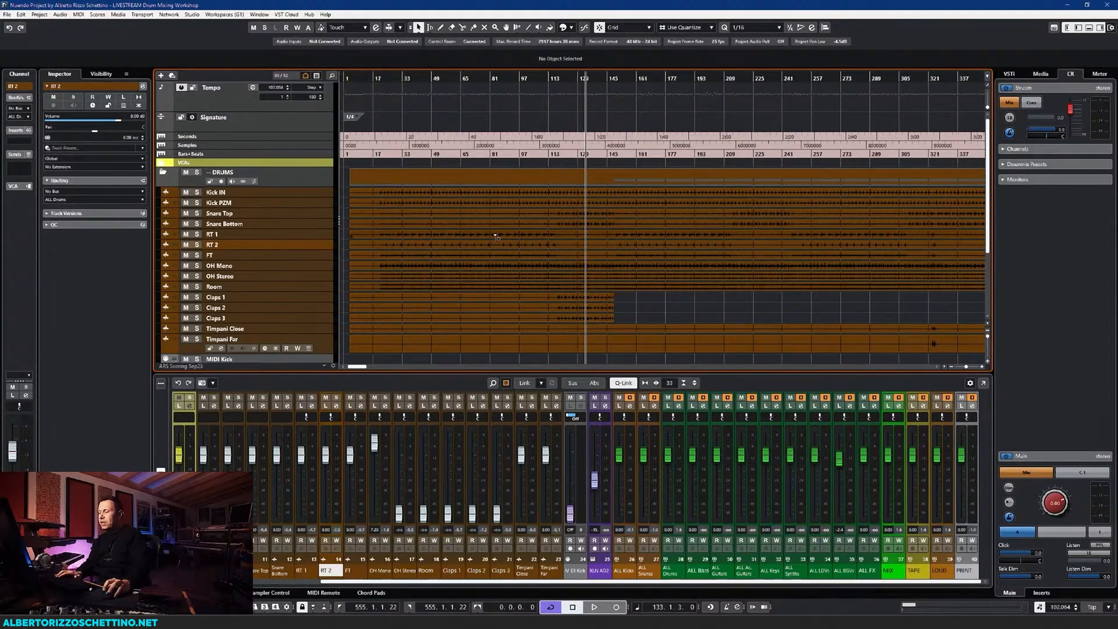
{"action": "left_click", "coordinate": [368, 77]}
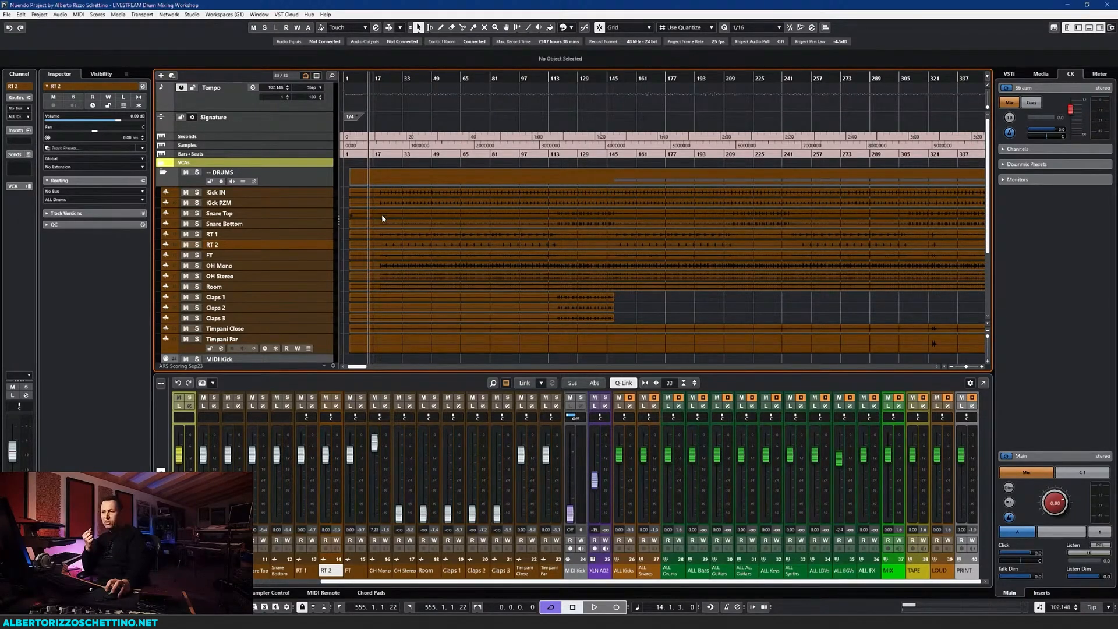
{"action": "key", "text": "ctrl+alt+e"}
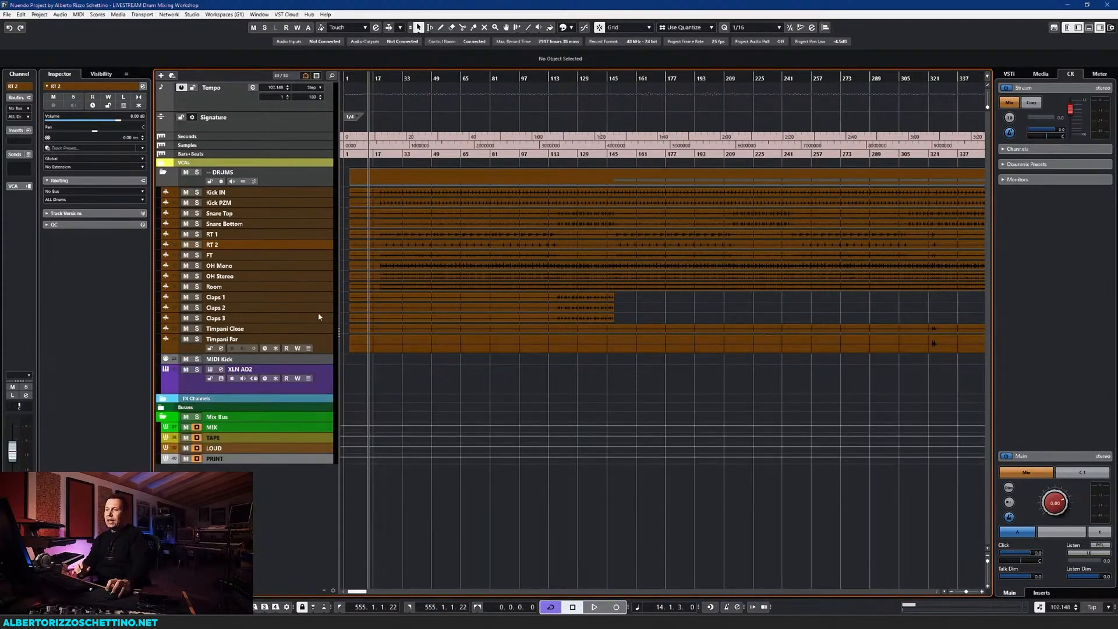
Select all drum tracks from Kick IN to Timpani Far and increase their height
{"action": "left_click", "coordinate": [319, 194]}
{"action": "left_click", "coordinate": [324, 349]}
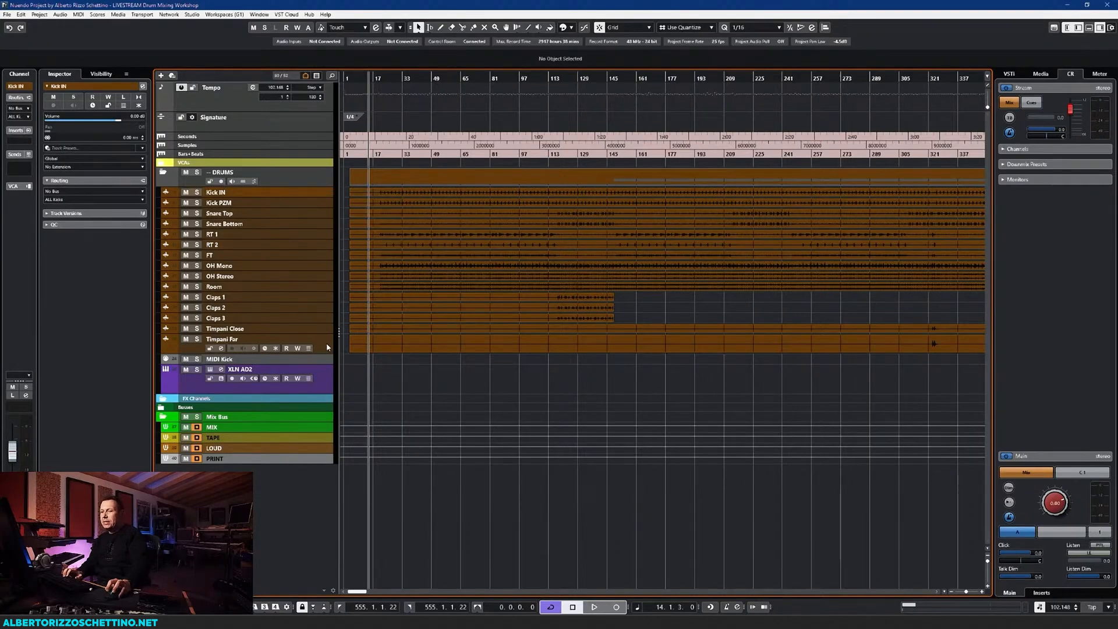
{"action": "left_click", "coordinate": [325, 342], "text": "shift"}
{"action": "key", "text": "alt+Down"}
{"action": "key", "text": "alt+Down"}
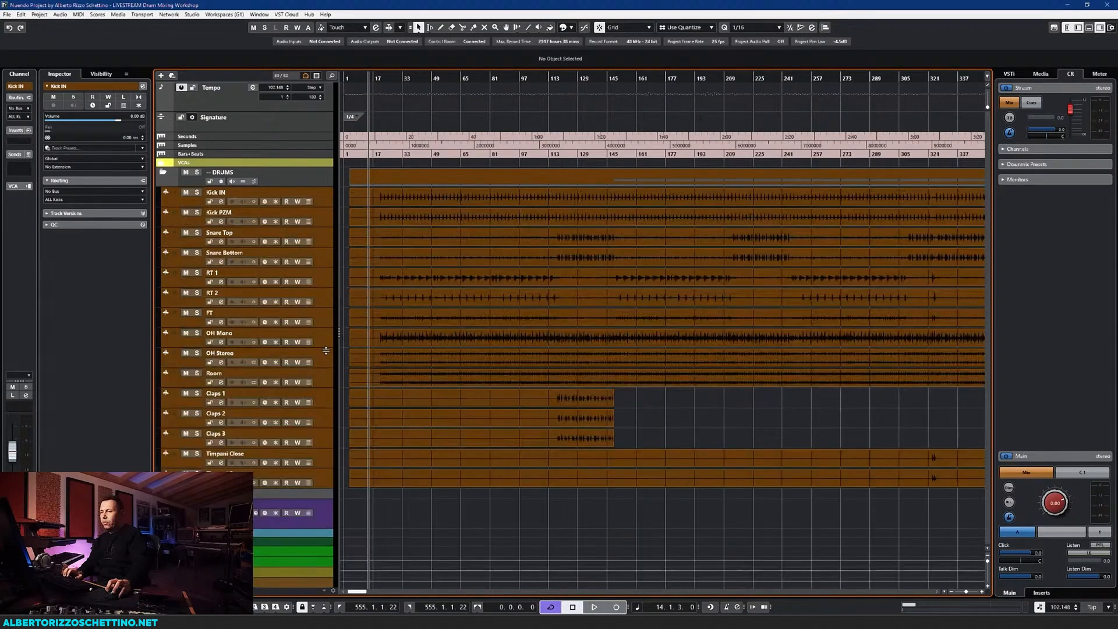
{"action": "key", "text": "alt+Up"}
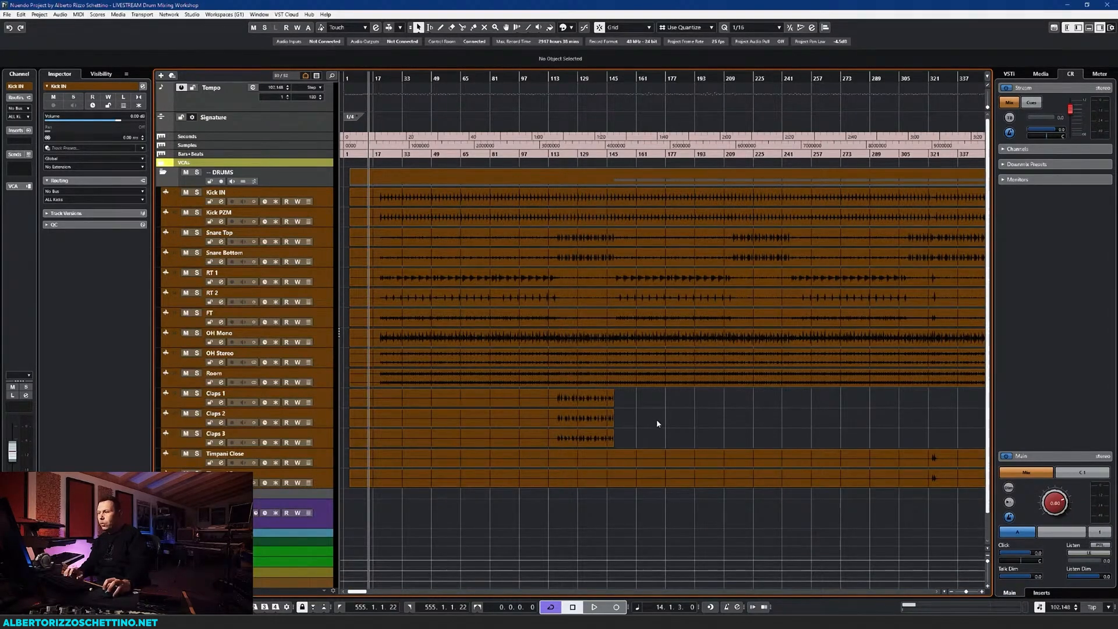
Examine the drum arrangement across the song for where the snare and tom parts play
{"action": "left_click", "coordinate": [553, 78]}
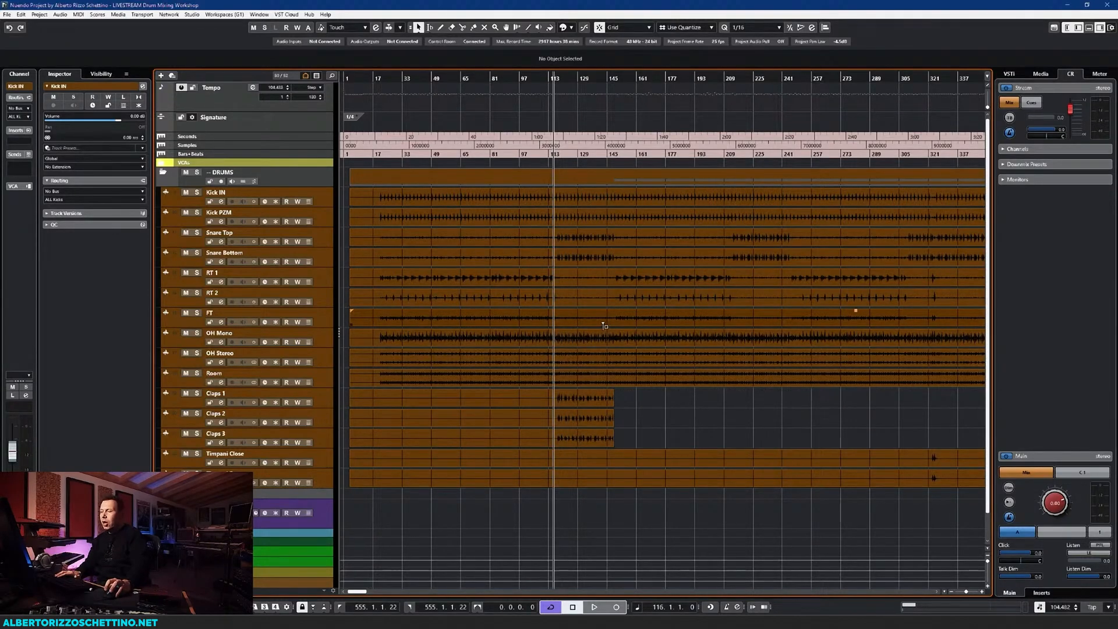
{"action": "key", "text": "g"}
{"action": "key", "text": "g"}
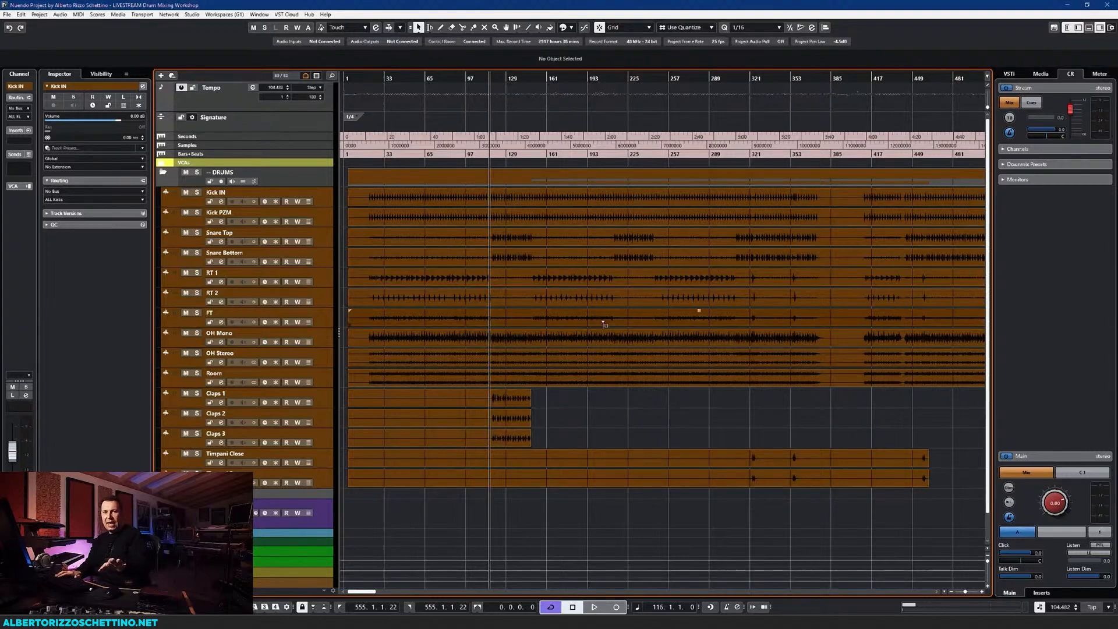
{"action": "key", "text": "g"}
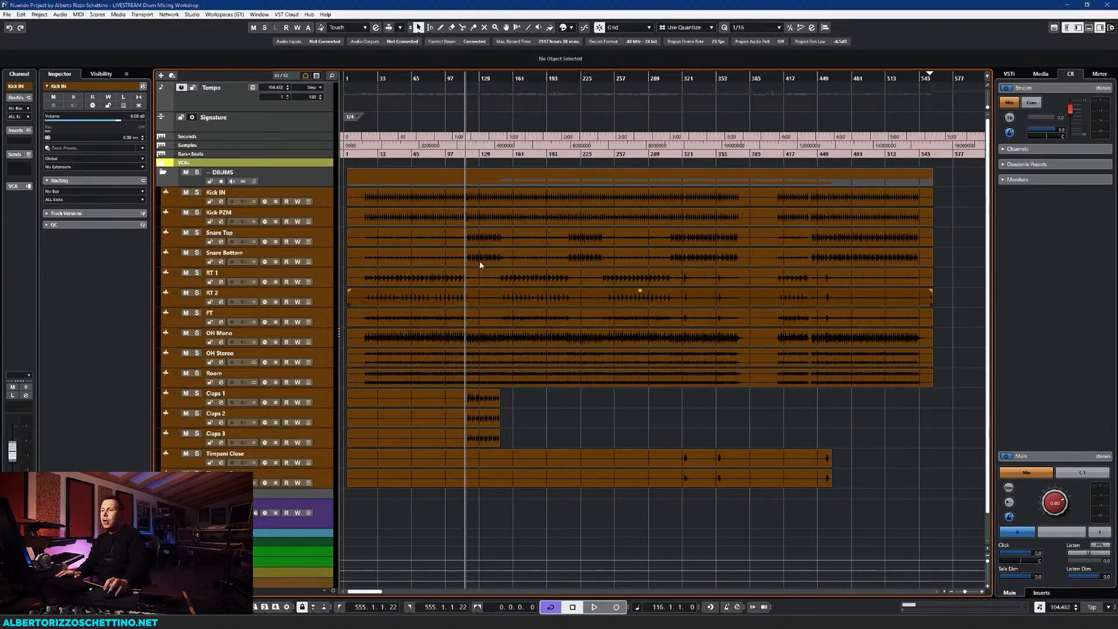
{"action": "key", "text": "h"}
{"action": "key", "text": "h"}
{"action": "key", "text": "h"}
{"action": "key", "text": "h"}
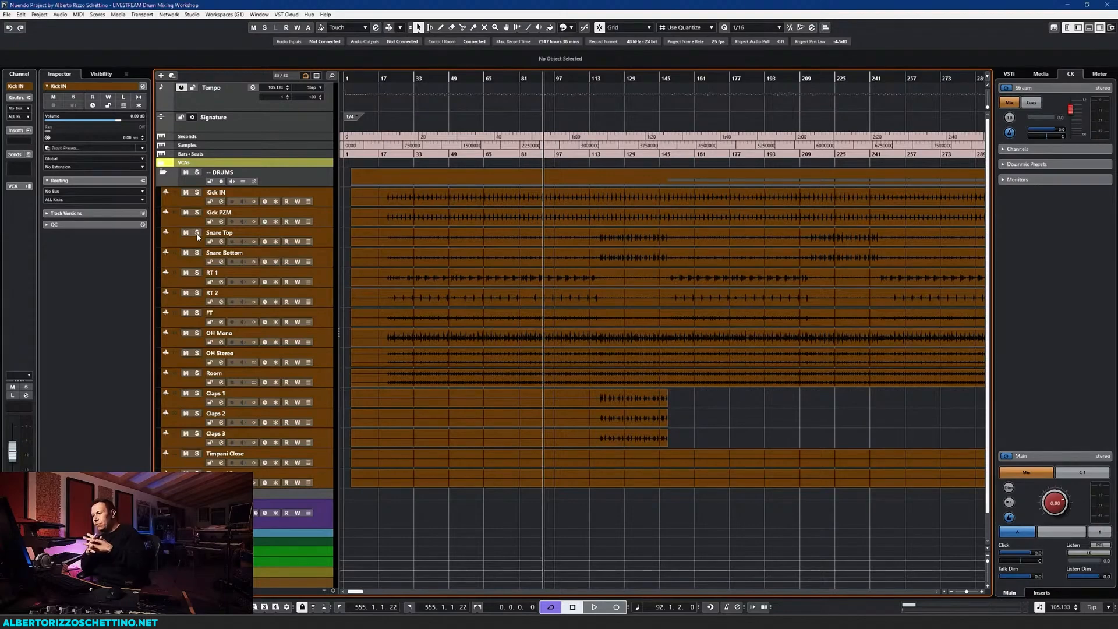
Split the Snare Top and Snare Bottom clips at bar 117, just before the snare part starts
{"action": "left_click", "coordinate": [594, 78]}
{"action": "key", "text": "h"}
{"action": "key", "text": "h"}
{"action": "key", "text": "h"}
{"action": "key", "text": "h"}
{"action": "key", "text": "h"}
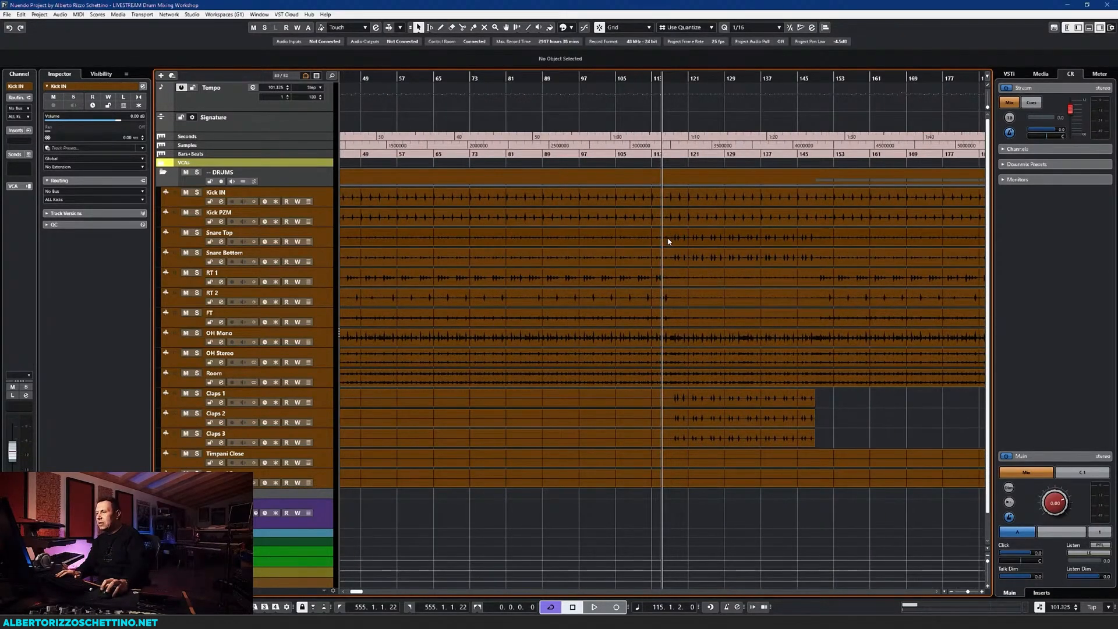
{"action": "key", "text": "h"}
{"action": "key", "text": "h"}
{"action": "key", "text": "h"}
{"action": "key", "text": "3"}
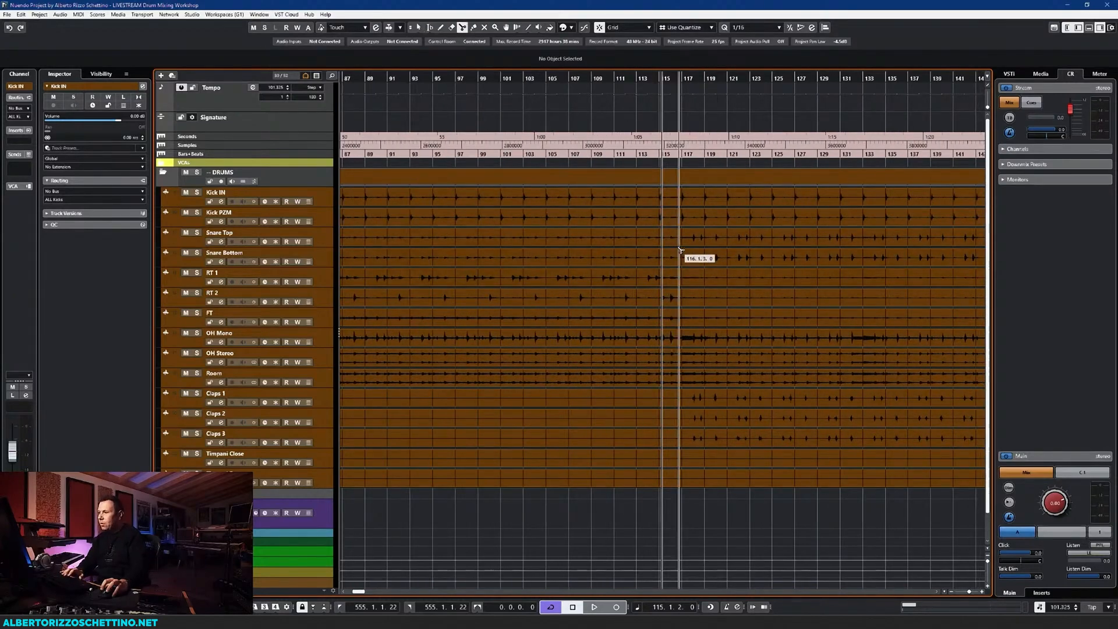
{"action": "left_click", "coordinate": [683, 241]}
{"action": "left_click", "coordinate": [682, 258]}
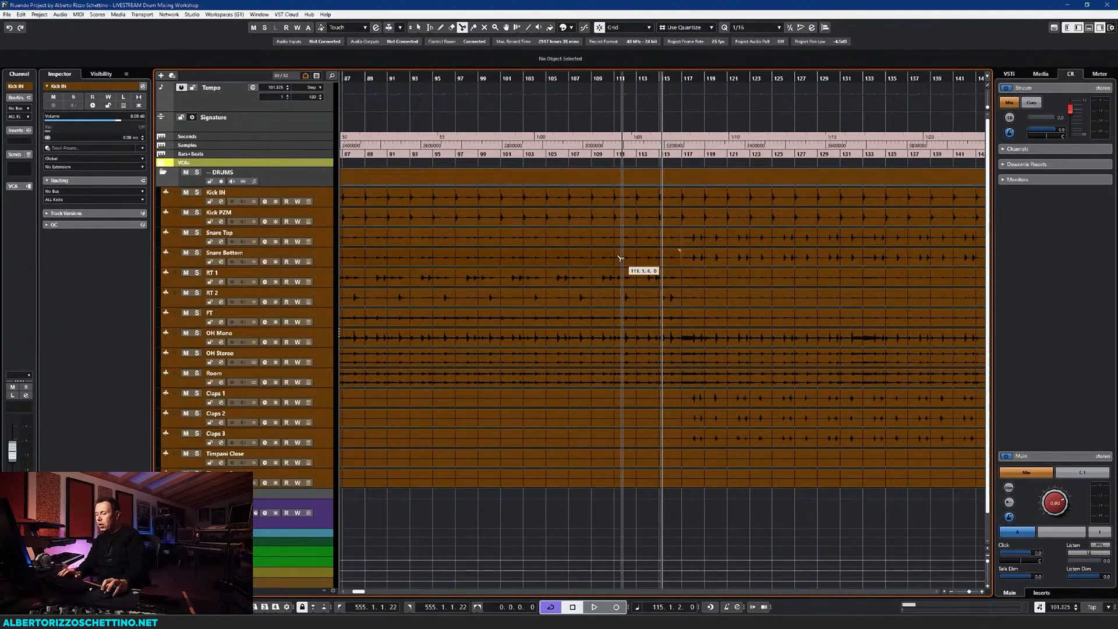
Mute the Snare Top and Snare Bottom clips before bar 117 and clear the selection
{"action": "key", "text": "7"}
{"action": "left_click", "coordinate": [614, 258]}
{"action": "left_click", "coordinate": [617, 239]}
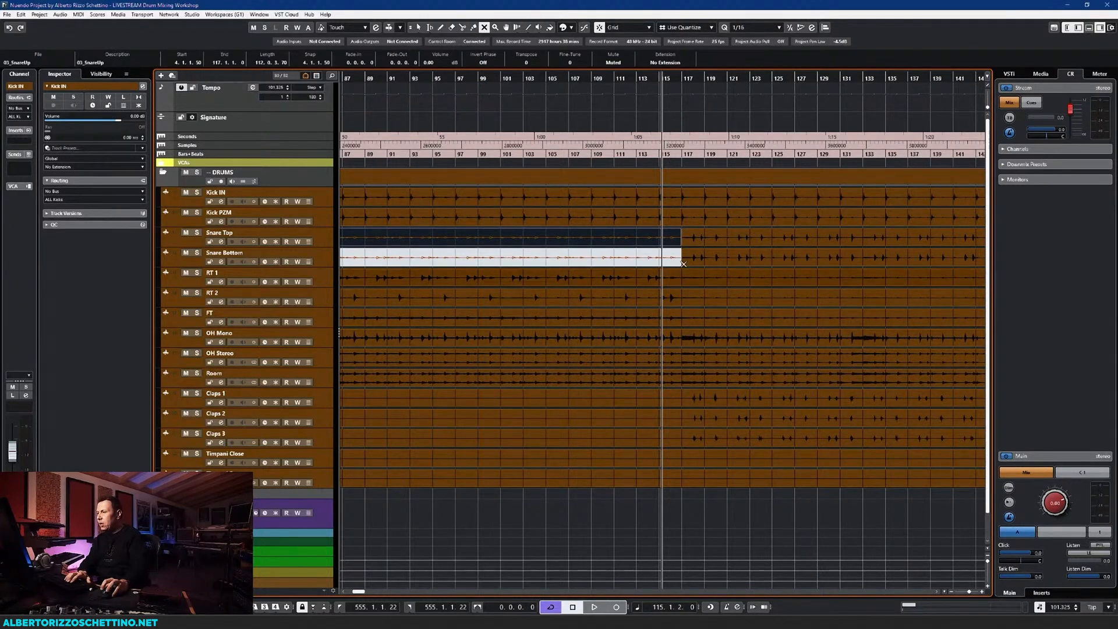
{"action": "left_click", "coordinate": [684, 109]}
Split the RT 1, RT 2 and FT clips at bar 117 and play back the transition
{"action": "key", "text": "3"}
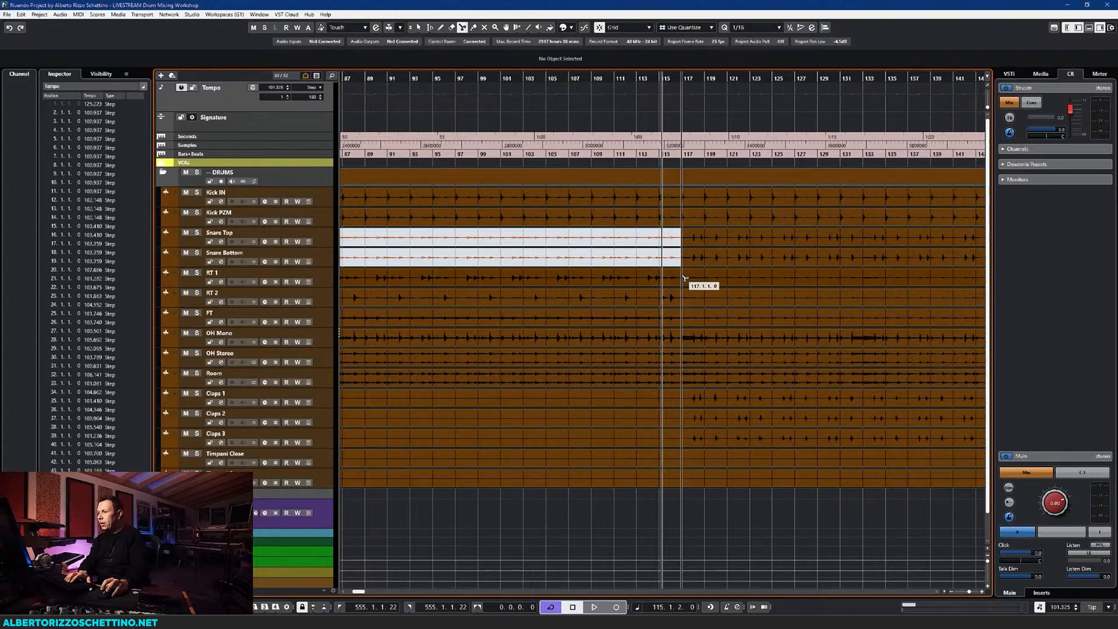
{"action": "left_click", "coordinate": [684, 299]}
{"action": "left_click", "coordinate": [683, 318]}
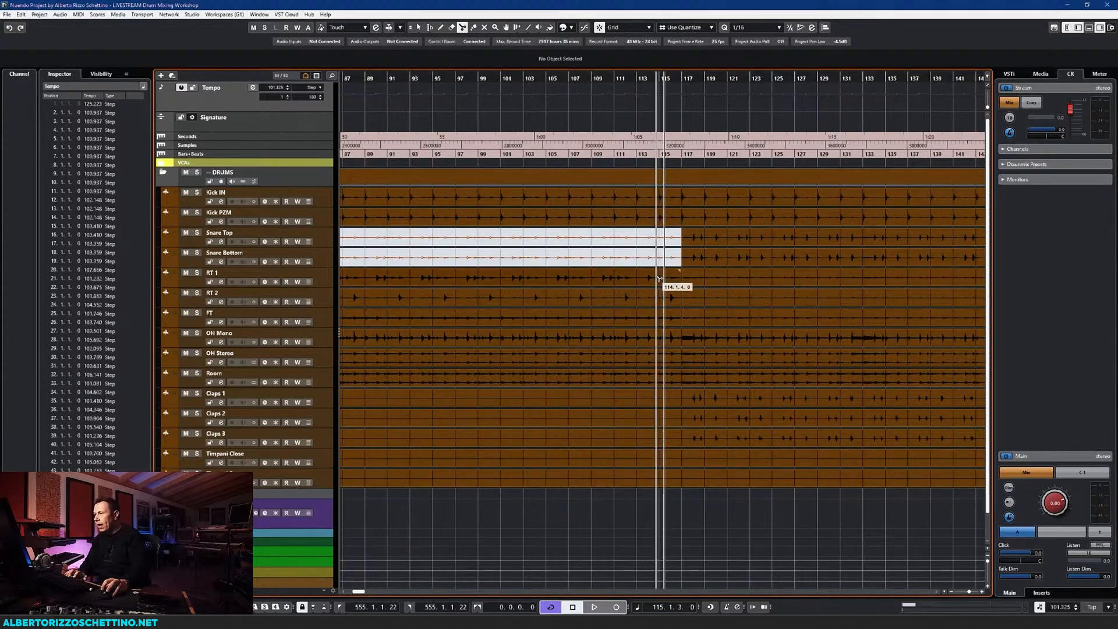
{"action": "key", "text": "space"}
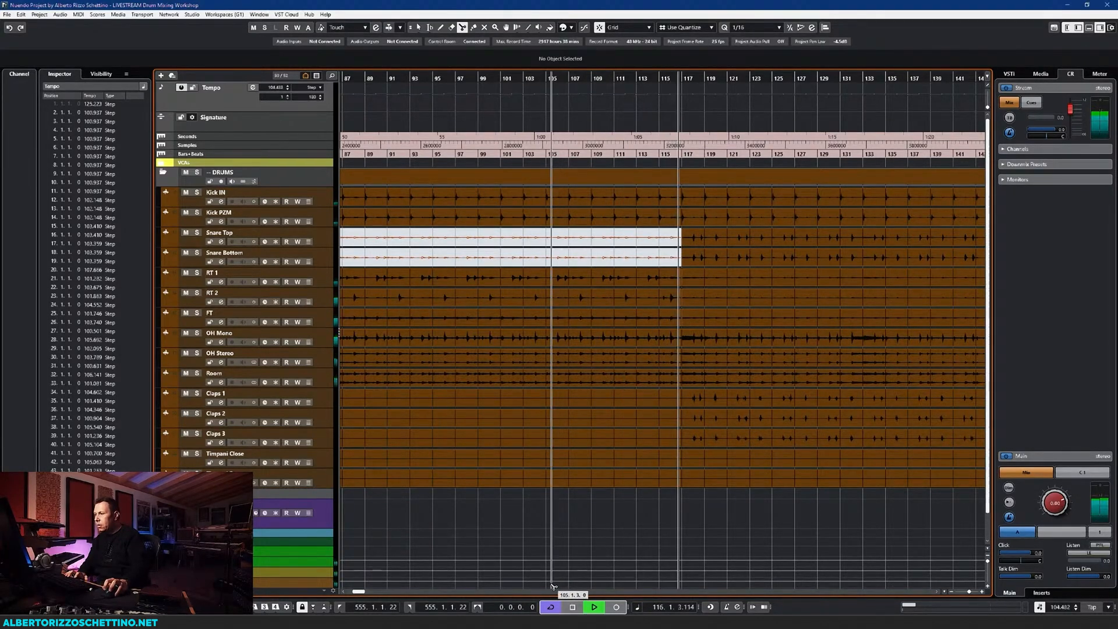
{"action": "key", "text": "space"}
Split the RT 1, RT 2 and FT clips at bar 149 and mute their sections from bar 117 to 149
{"action": "left_click_drag", "start_coordinate": [359, 593], "coordinate": [360, 593]}
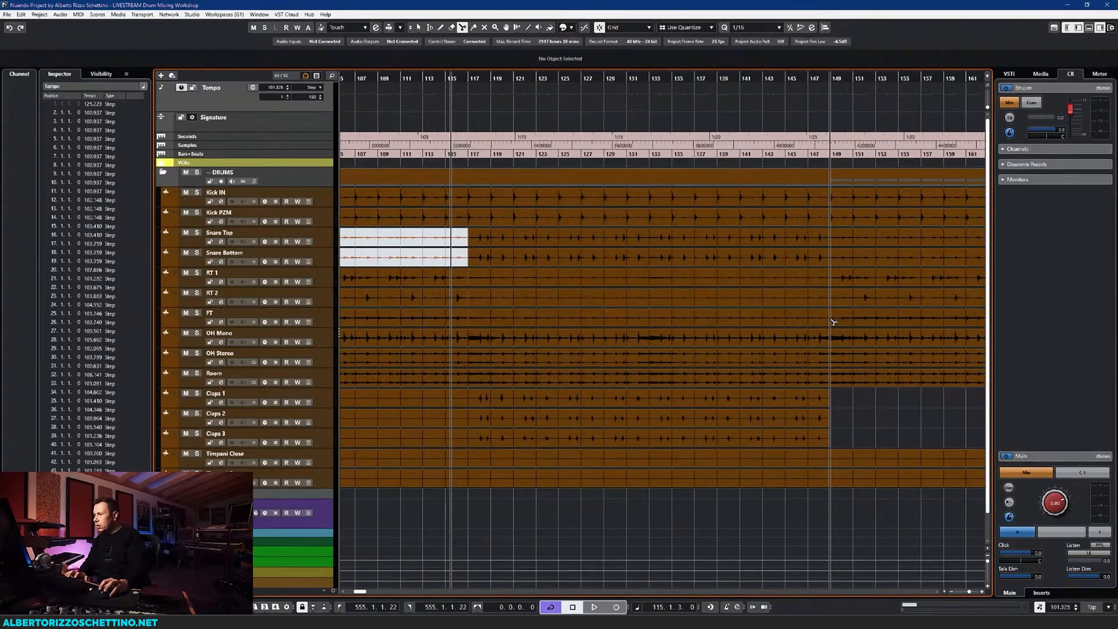
{"action": "key", "text": "7"}
{"action": "left_click_drag", "start_coordinate": [682, 281], "coordinate": [677, 321]}
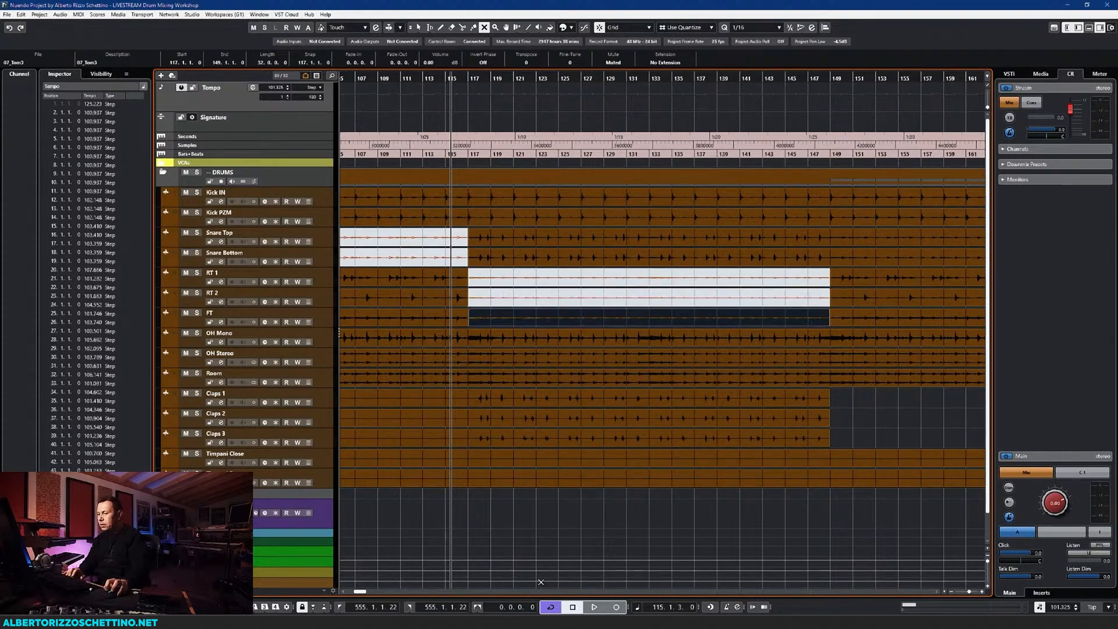
Split the Snare Top and Snare Bottom clips at bars 149 and 213 and mute the sections between them
{"action": "left_click_drag", "start_coordinate": [363, 592], "coordinate": [365, 594]}
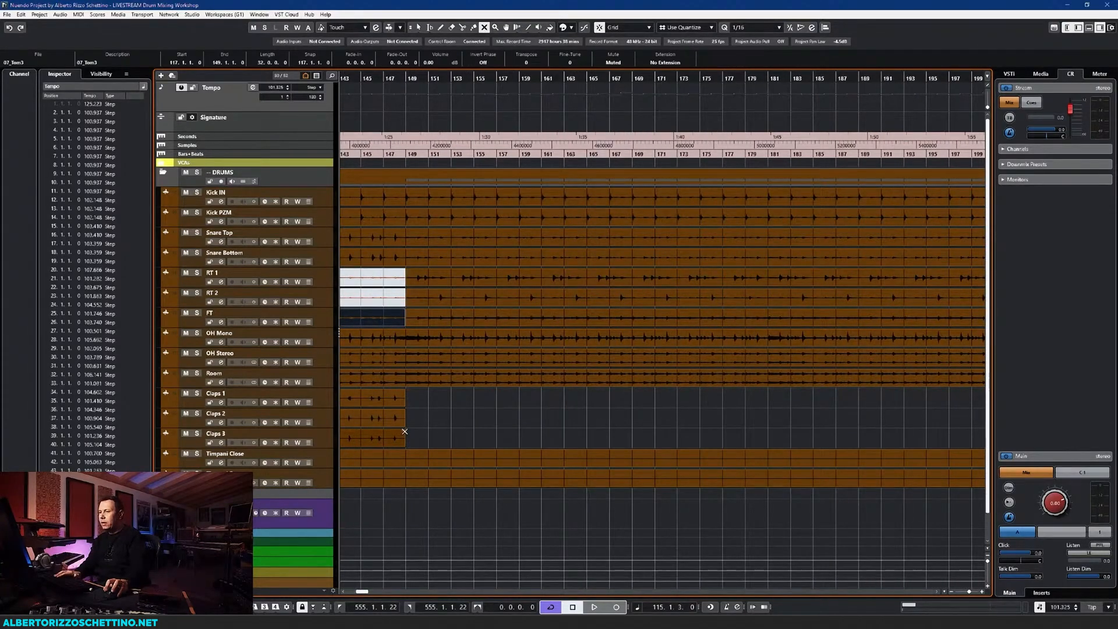
{"action": "key", "text": "g"}
{"action": "key", "text": "g"}
{"action": "key", "text": "g"}
{"action": "key", "text": "g"}
{"action": "key", "text": "g"}
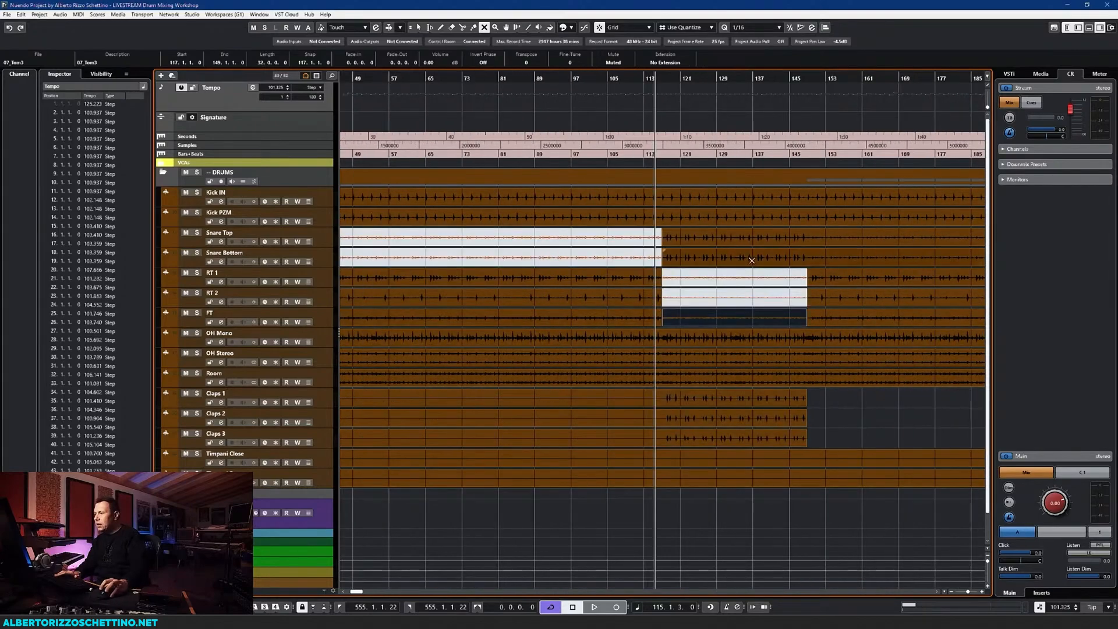
{"action": "key", "text": "h"}
{"action": "left_click_drag", "start_coordinate": [357, 592], "coordinate": [361, 592]}
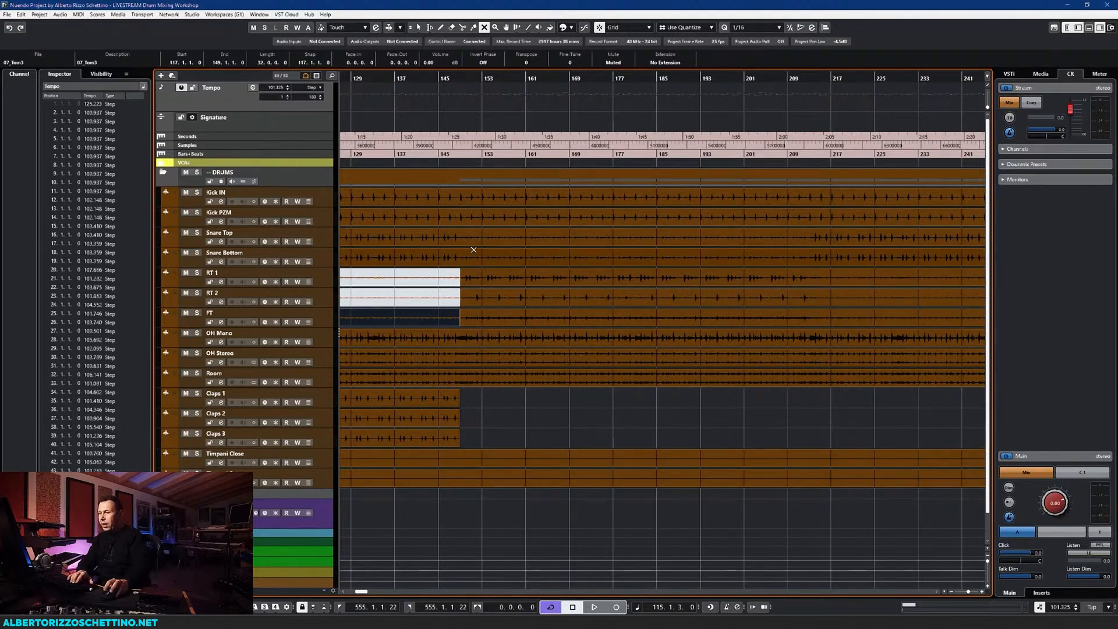
{"action": "key", "text": "3"}
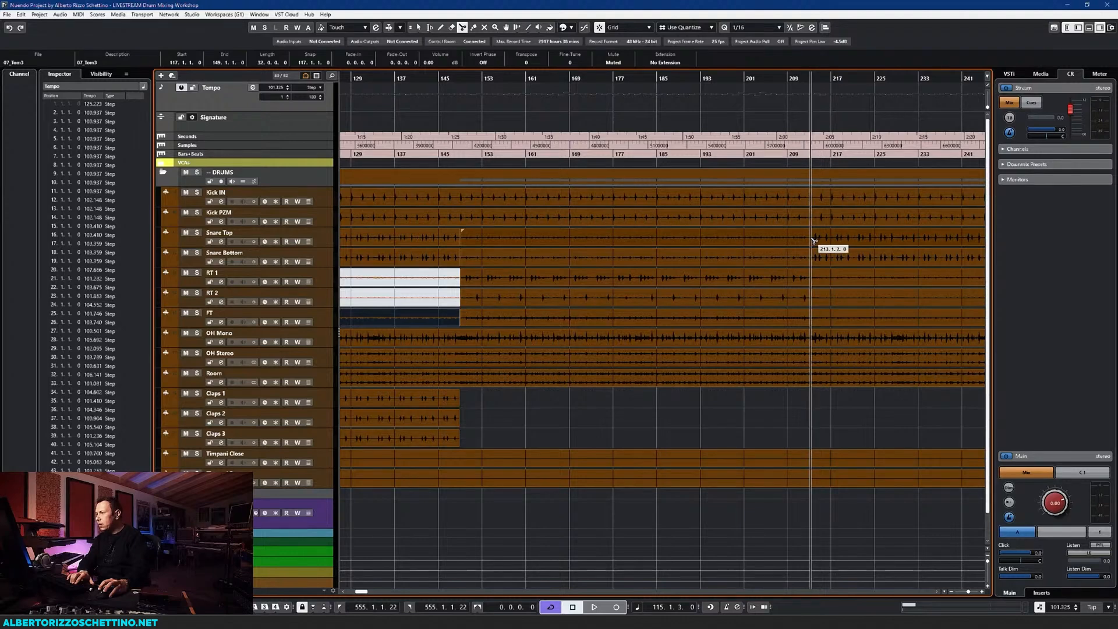
{"action": "key", "text": "7"}
{"action": "left_click", "coordinate": [761, 240]}
{"action": "left_click", "coordinate": [761, 259]}
{"action": "key", "text": "1"}
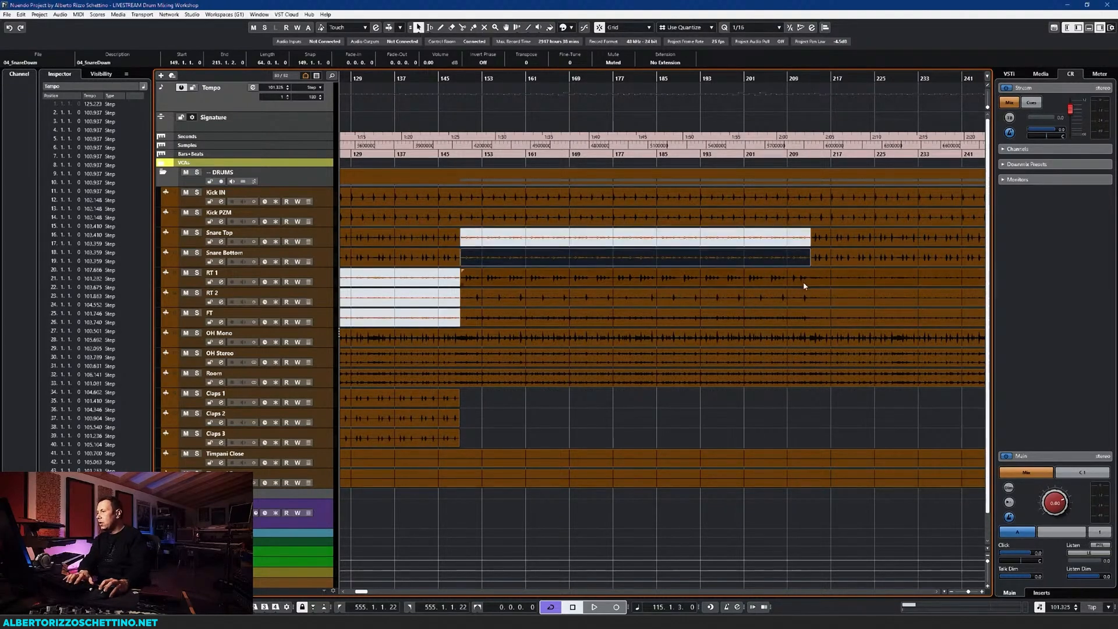
Split the RT 1, RT 2 and FT clips at bars 213 and 245 and mute the sections between them
{"action": "key", "text": "3"}
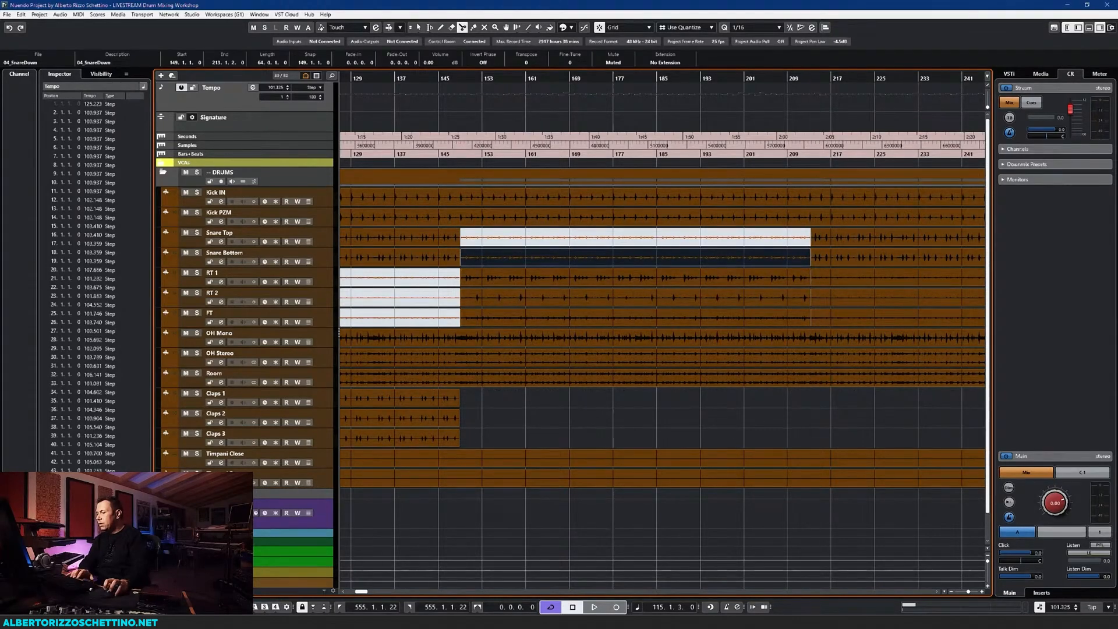
{"action": "left_click_drag", "start_coordinate": [360, 592], "coordinate": [363, 591]}
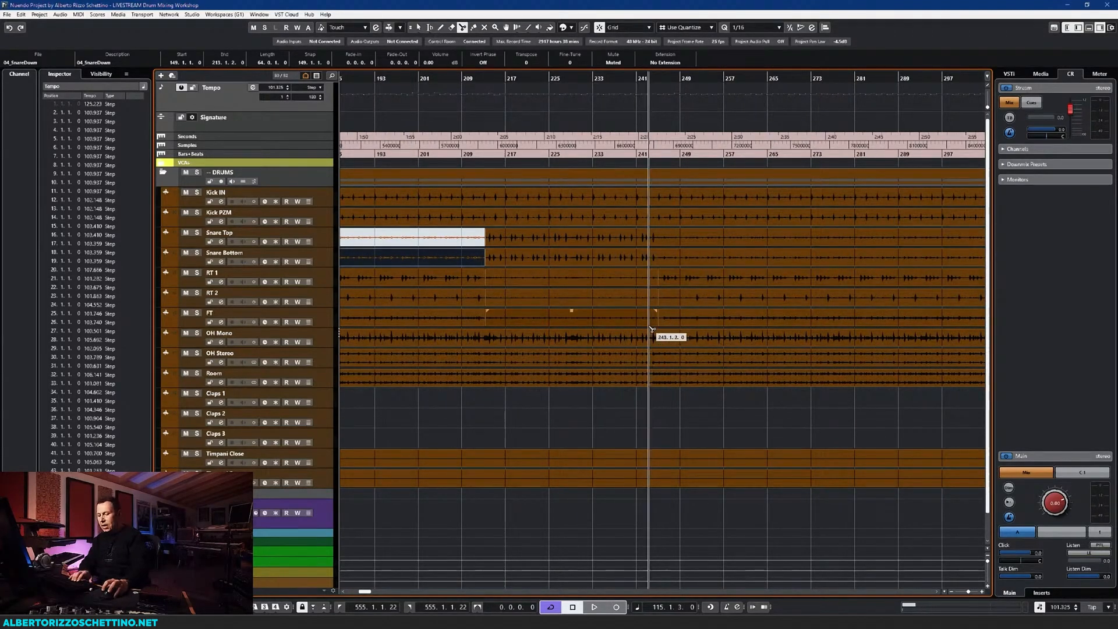
{"action": "key", "text": "7"}
{"action": "left_click", "coordinate": [621, 319]}
{"action": "left_click", "coordinate": [623, 298]}
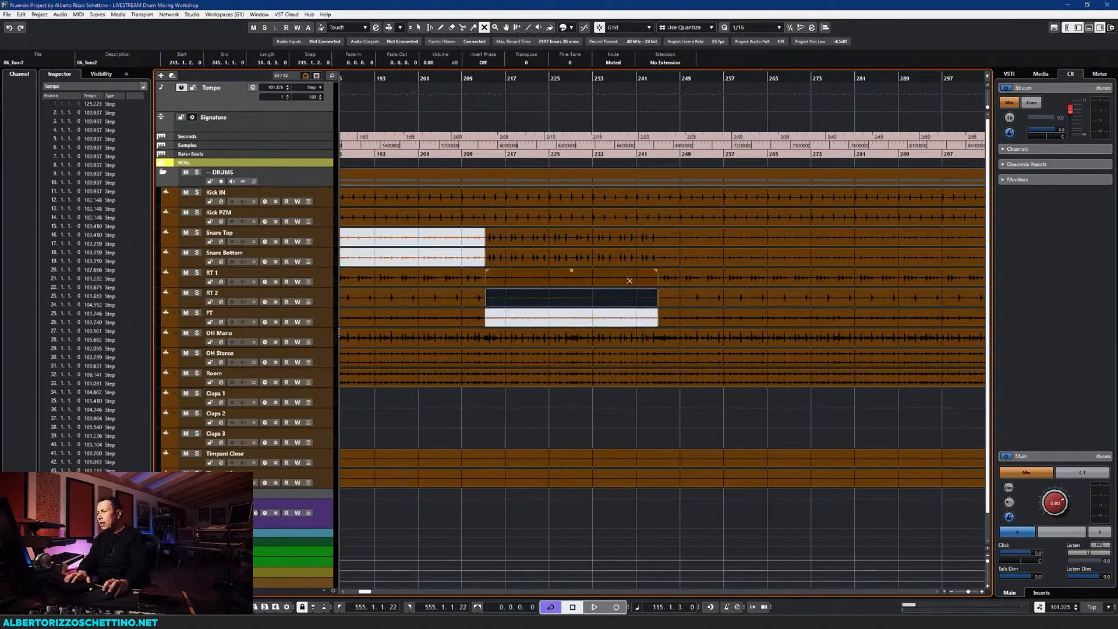
{"action": "left_click", "coordinate": [623, 281]}
Split the Snare Top and Snare Bottom clips at bars 245 and 309 and mute the sections between them
{"action": "key", "text": "3"}
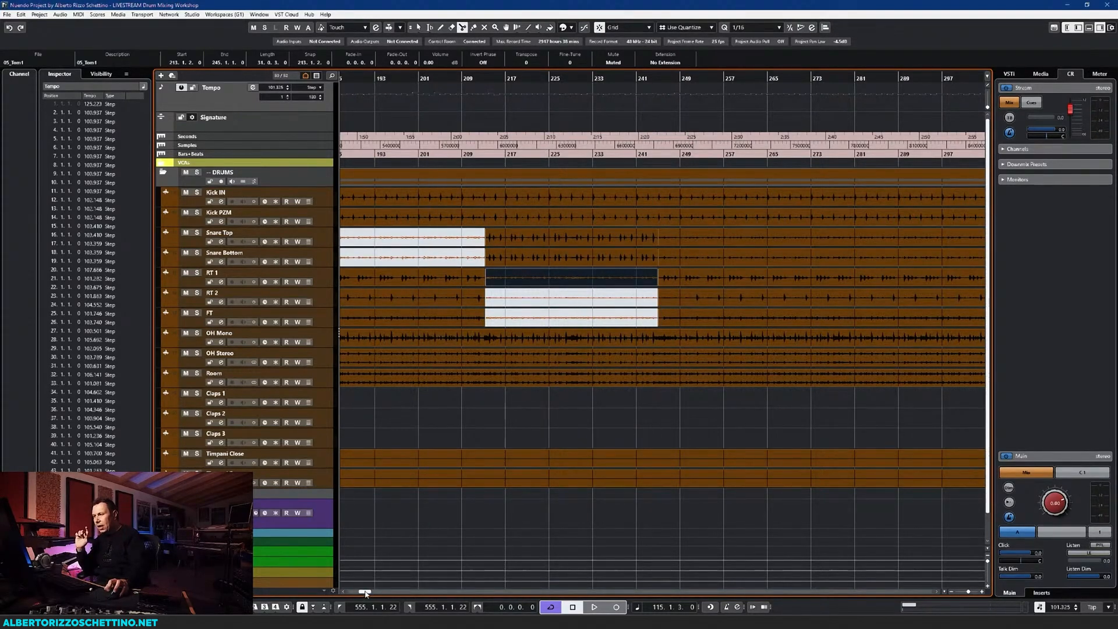
{"action": "left_click_drag", "start_coordinate": [365, 592], "coordinate": [368, 593]}
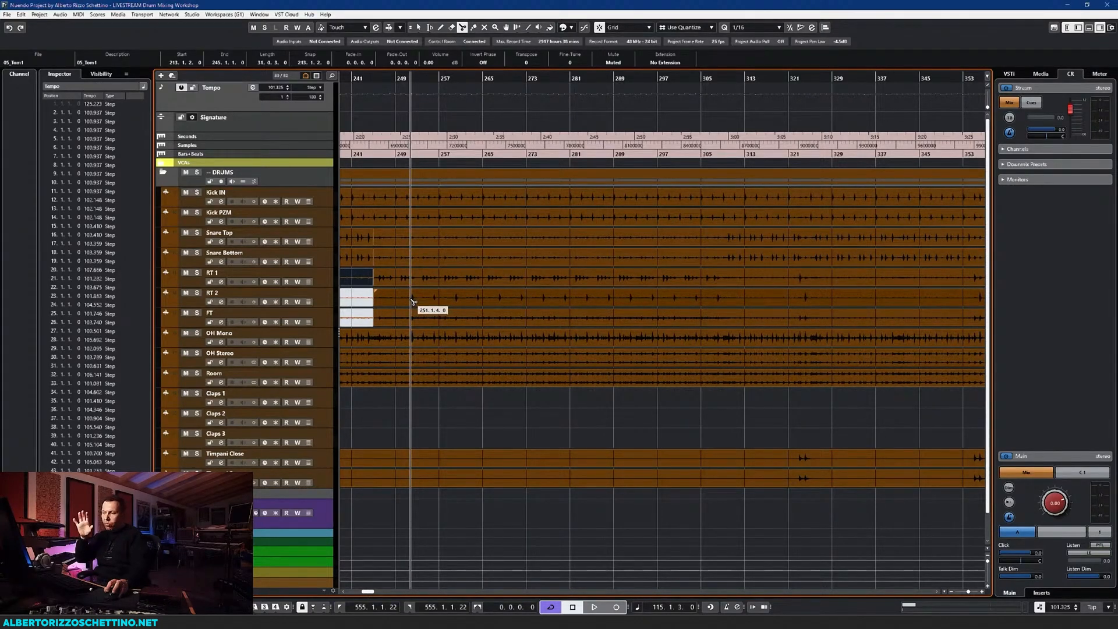
{"action": "left_click", "coordinate": [725, 254]}
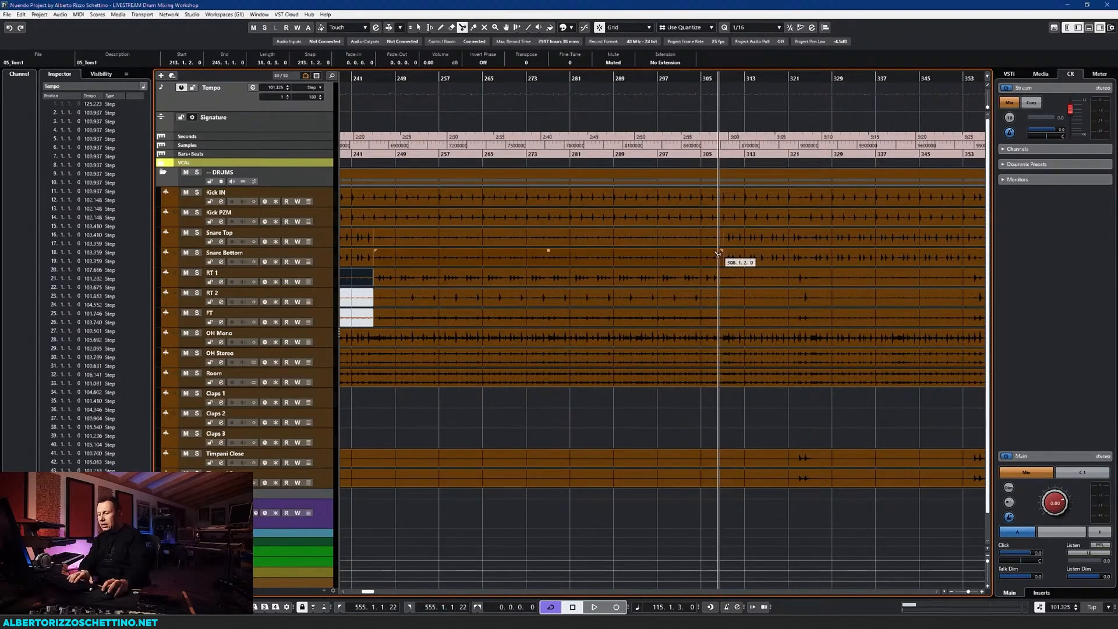
{"action": "key", "text": "7"}
{"action": "left_click", "coordinate": [663, 245]}
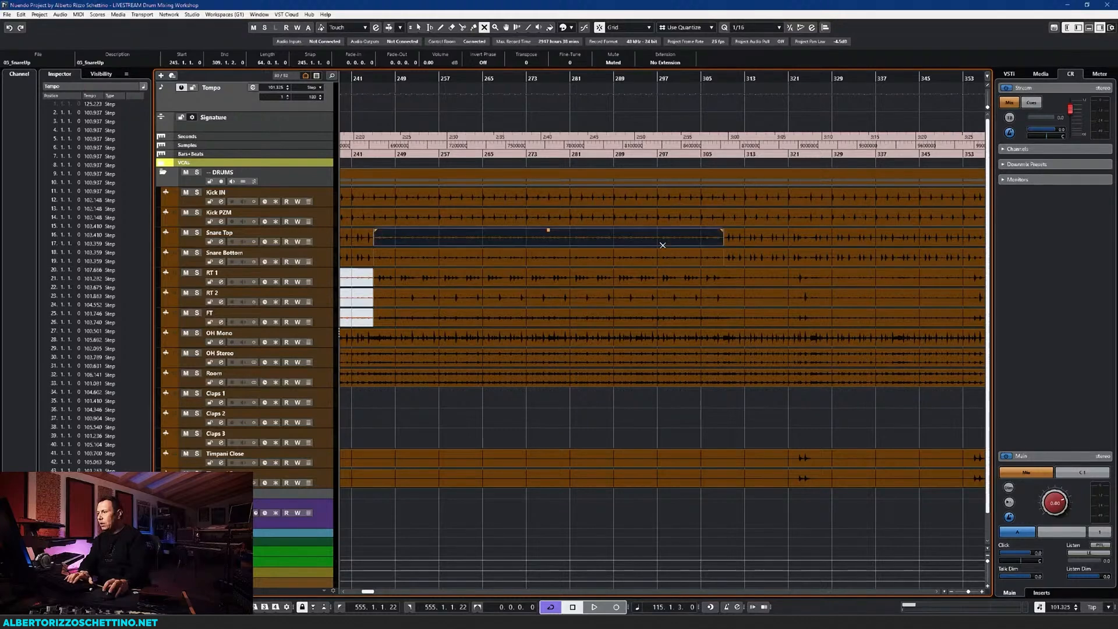
{"action": "left_click", "coordinate": [666, 261]}
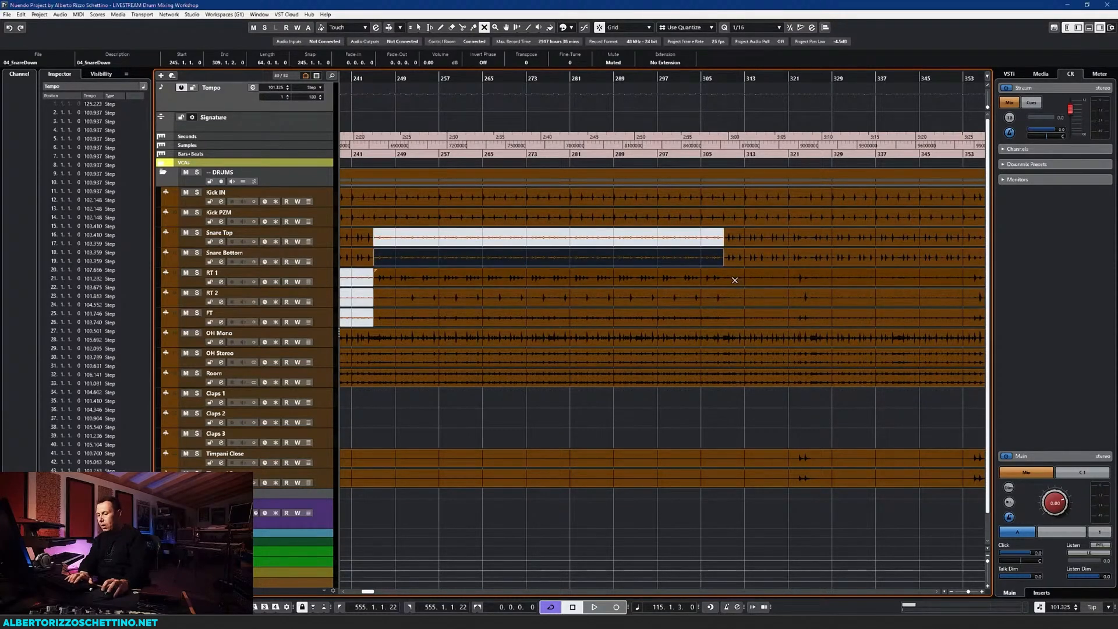
Split the RT 1, RT 2 and FT clips at bars 309, 322 and 325, and mute their sections from bar 309 to 322
{"action": "key", "text": "3"}
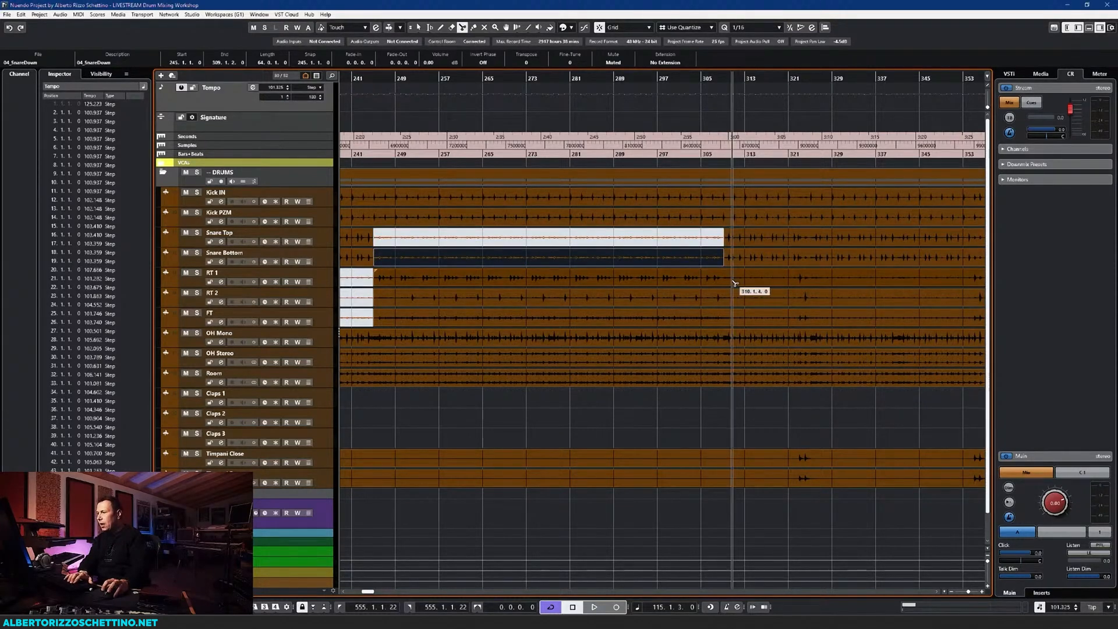
{"action": "left_click", "coordinate": [726, 319]}
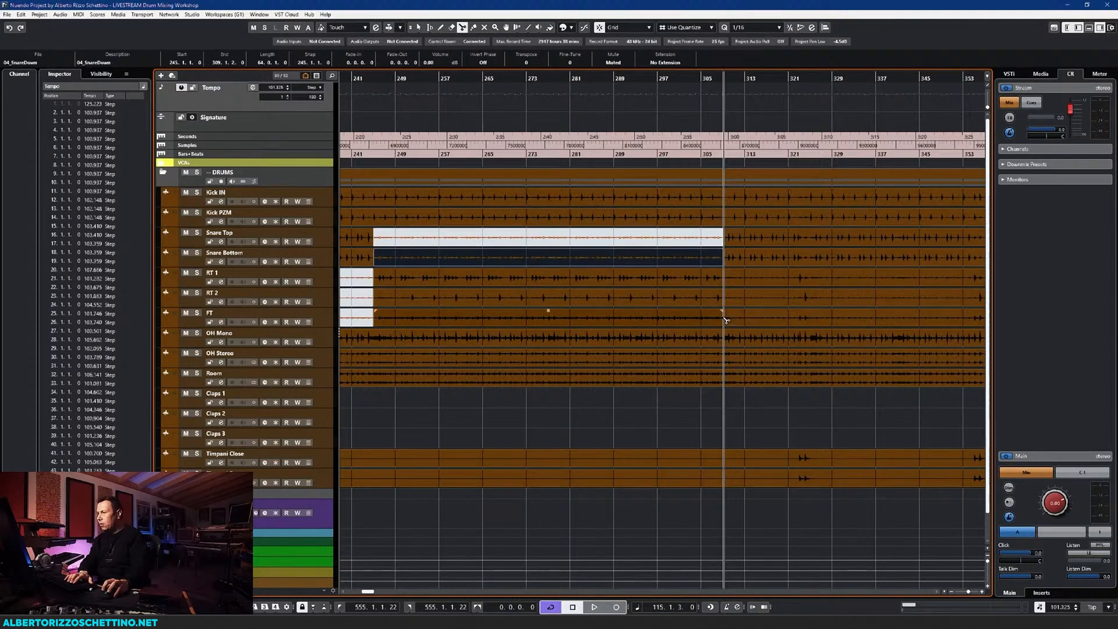
{"action": "left_click", "coordinate": [797, 322]}
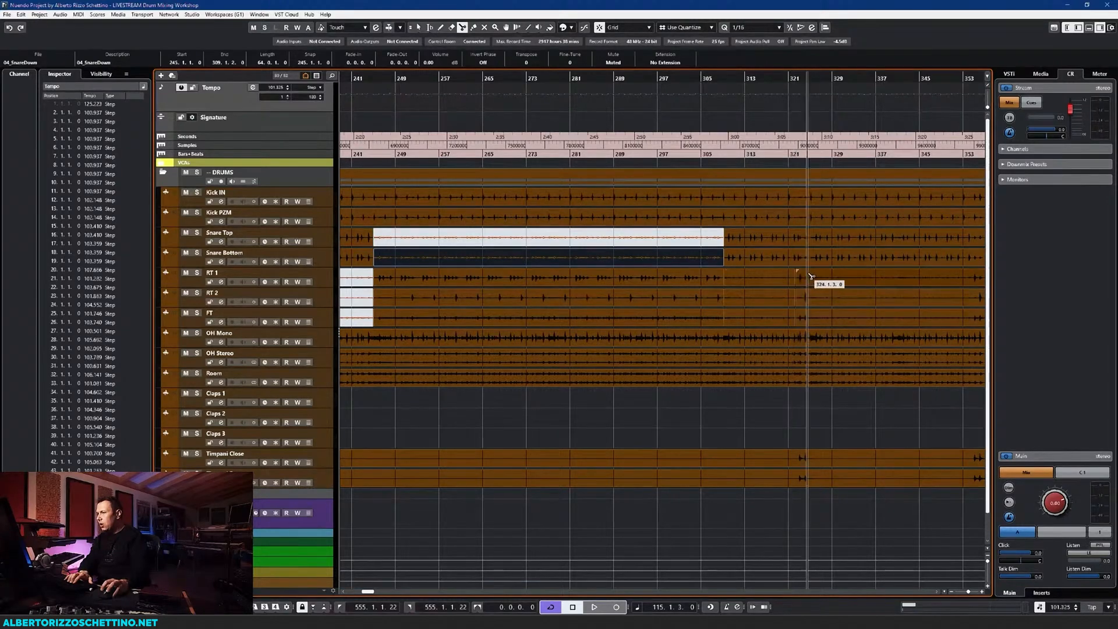
{"action": "left_click", "coordinate": [815, 318]}
{"action": "key", "text": "7"}
{"action": "left_click", "coordinate": [757, 317]}
{"action": "left_click", "coordinate": [760, 297]}
{"action": "left_click", "coordinate": [762, 277]}
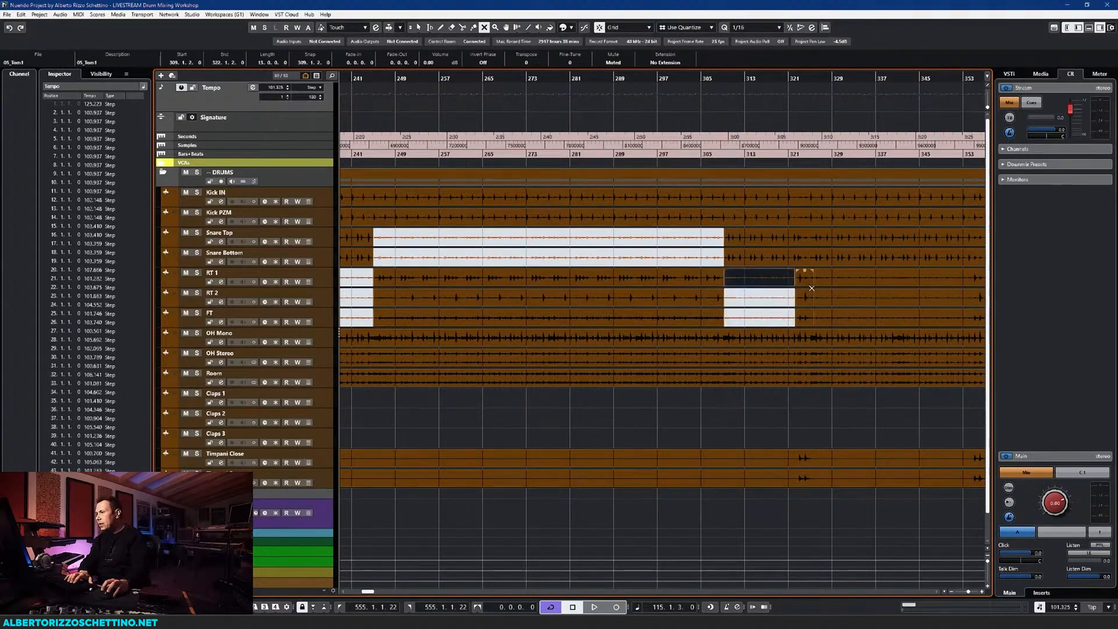
Split the RT 1, RT 2 and FT clips at bar 354 and mute their sections from bar 325 to 354
{"action": "key", "text": "3"}
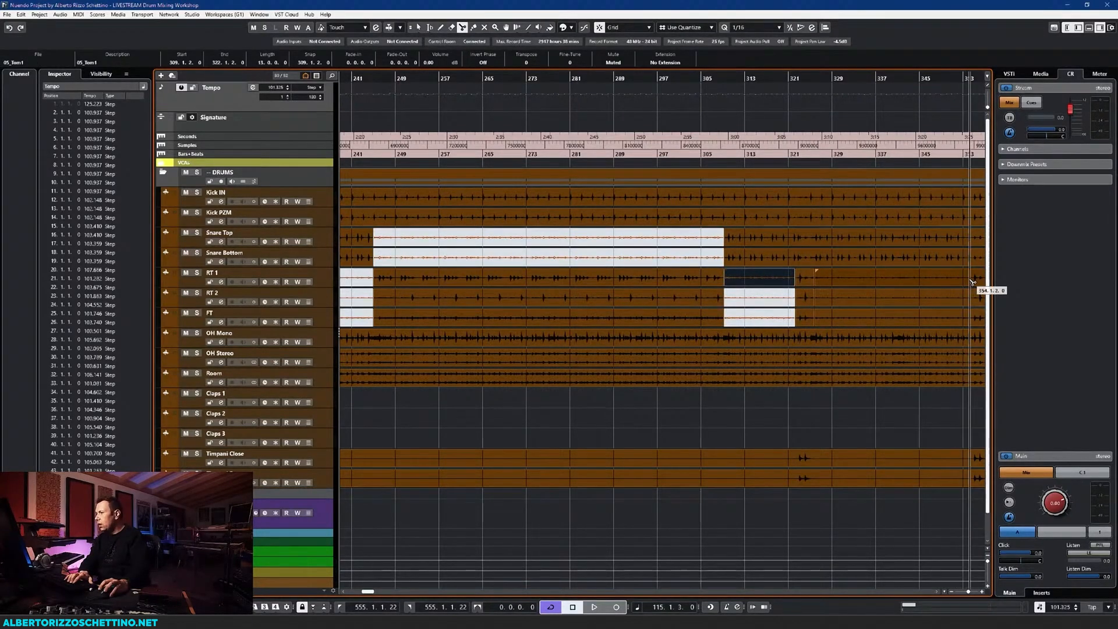
{"action": "left_click", "coordinate": [972, 319]}
{"action": "key", "text": "7"}
{"action": "left_click", "coordinate": [891, 318]}
{"action": "left_click", "coordinate": [891, 296]}
{"action": "left_click", "coordinate": [891, 277]}
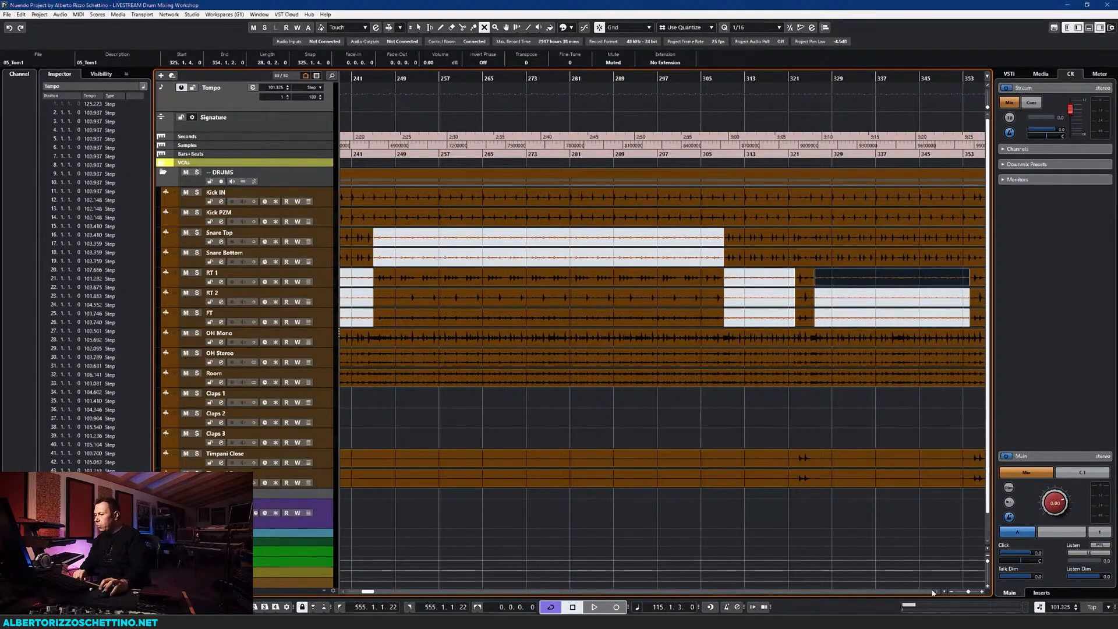
Split the RT 1, RT 2 and FT clips at bars 357 and 376 and mute the sections between them
{"action": "scroll", "coordinate": [932, 592], "scroll_direction": "right", "scroll_amount": 3}
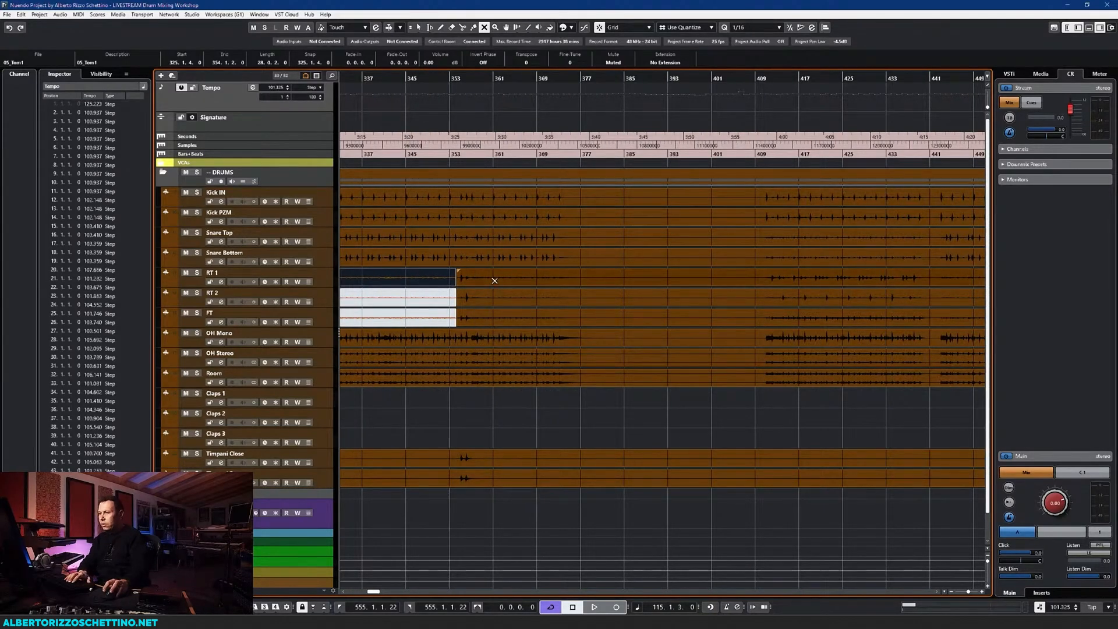
{"action": "key", "text": "3"}
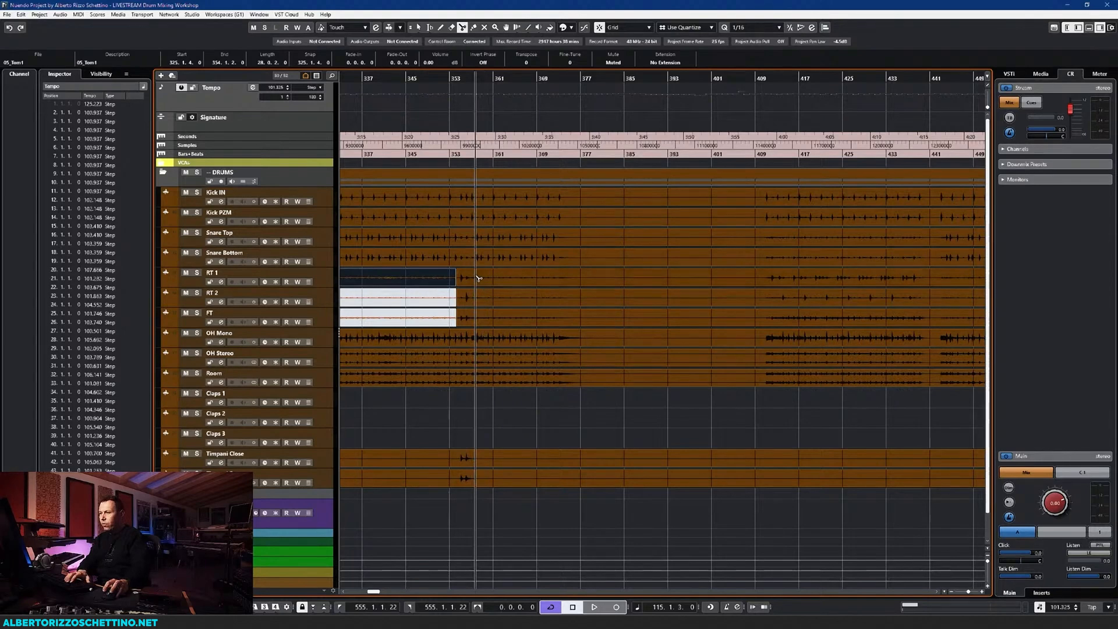
{"action": "left_click", "coordinate": [475, 300]}
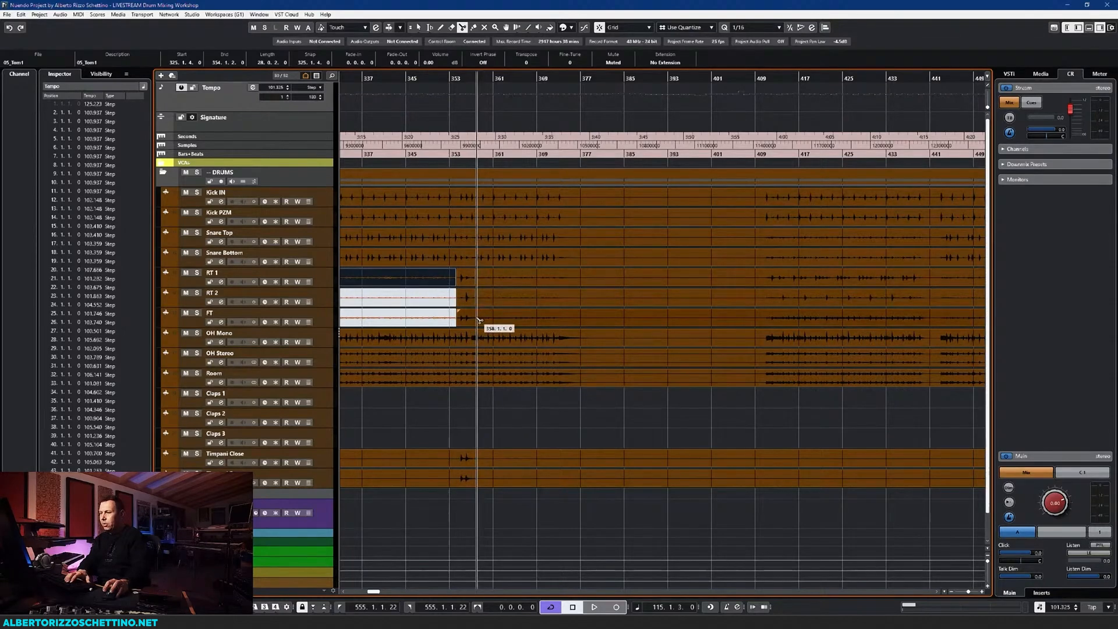
{"action": "left_click", "coordinate": [579, 284]}
{"action": "key", "text": "7"}
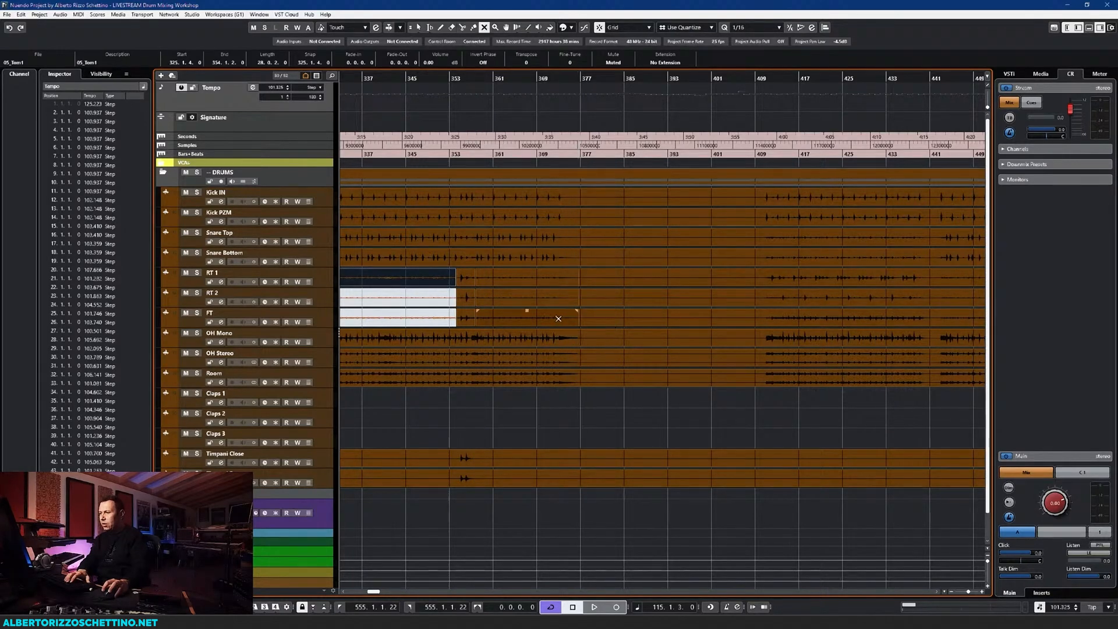
{"action": "left_click", "coordinate": [558, 318]}
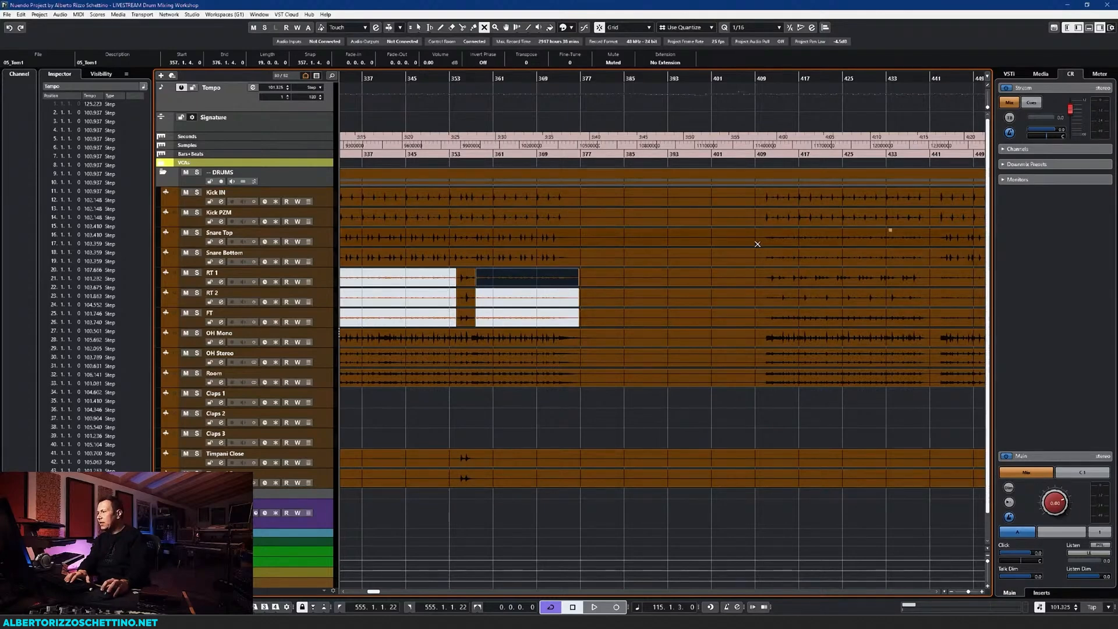
Split the Snare Top and Snare Bottom clips at bars 410 and 441 and mute the sections between them
{"action": "key", "text": "3"}
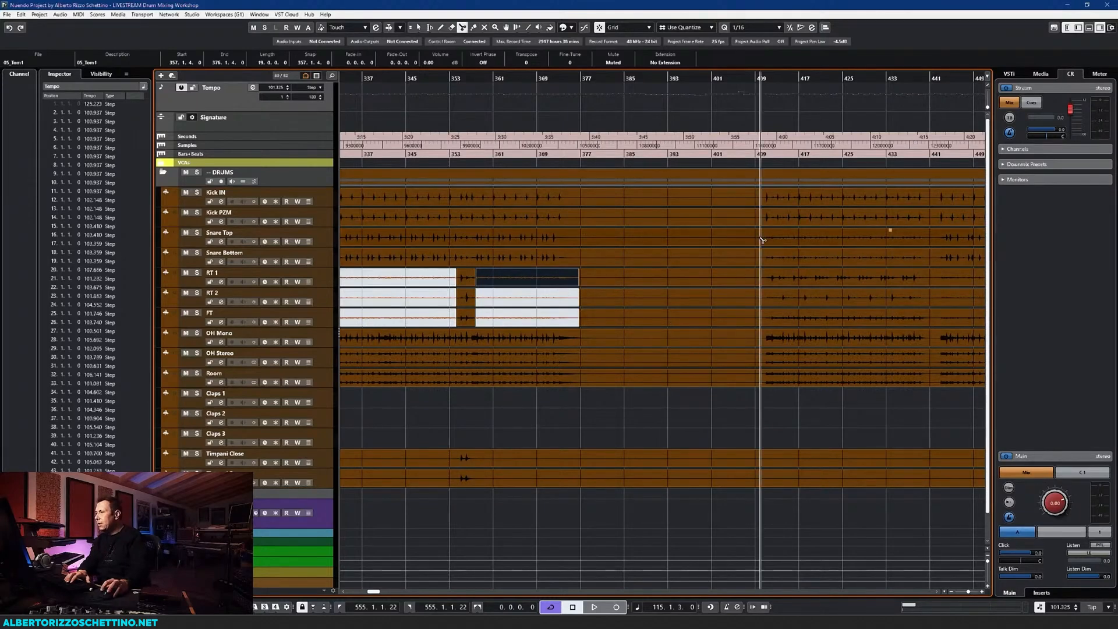
{"action": "left_click", "coordinate": [932, 262]}
{"action": "left_click", "coordinate": [761, 262]}
{"action": "key", "text": "7"}
{"action": "left_click", "coordinate": [785, 256]}
{"action": "left_click", "coordinate": [790, 241]}
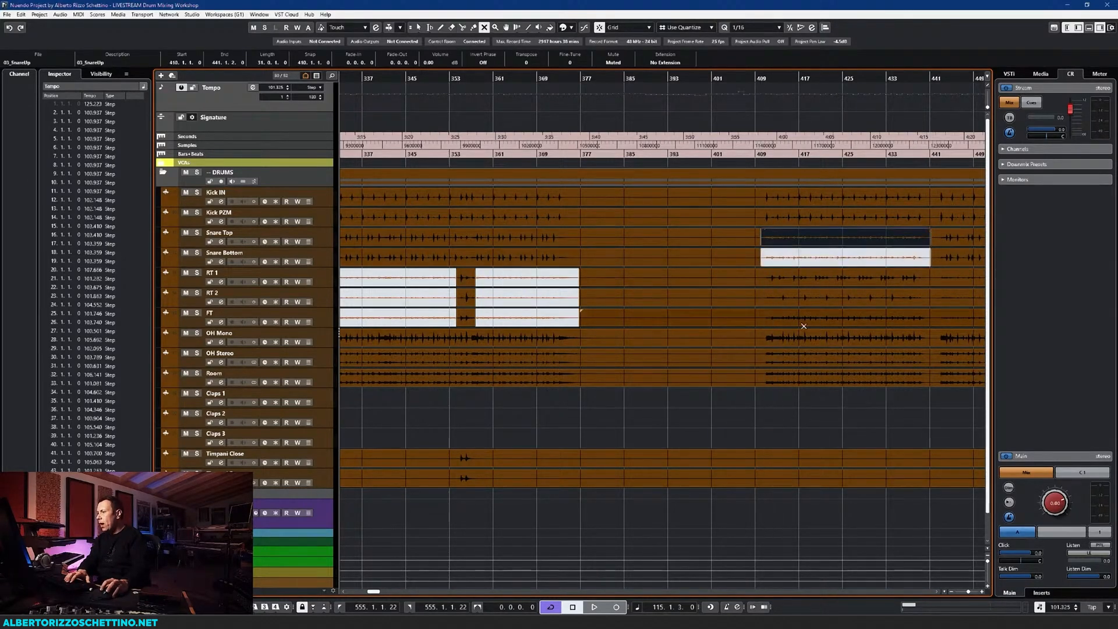
Split the RT 1, RT 2 and FT clips at bars 441 and 456 and mute the sections between them
{"action": "left_click_drag", "start_coordinate": [371, 592], "coordinate": [377, 593]}
{"action": "key", "text": "3"}
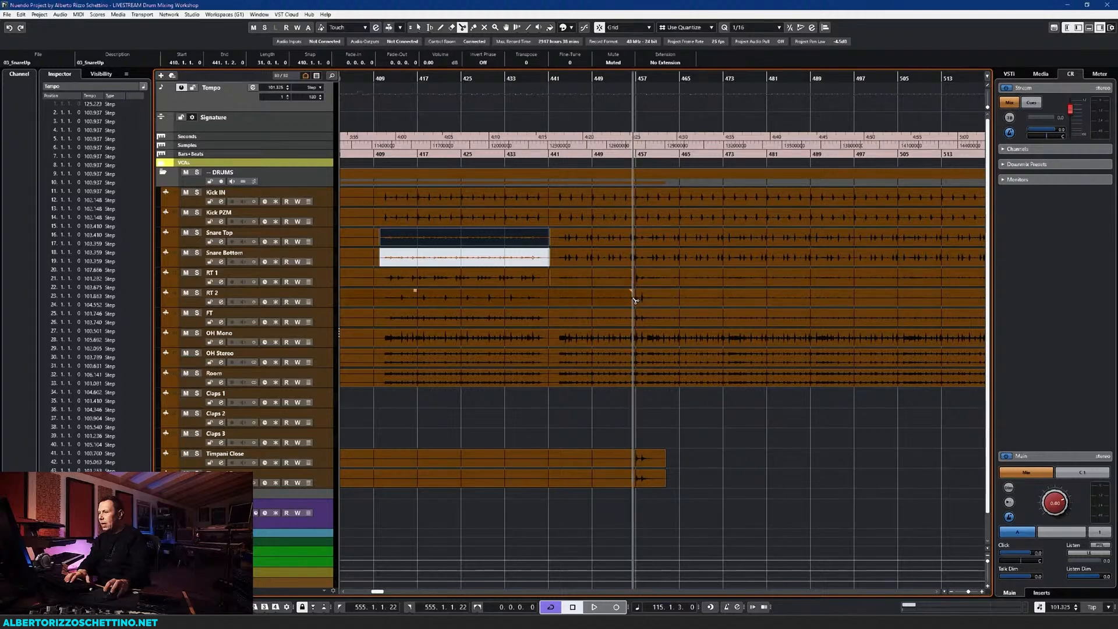
{"action": "left_click", "coordinate": [551, 300]}
{"action": "key", "text": "7"}
{"action": "left_click", "coordinate": [573, 300]}
{"action": "left_click", "coordinate": [581, 277]}
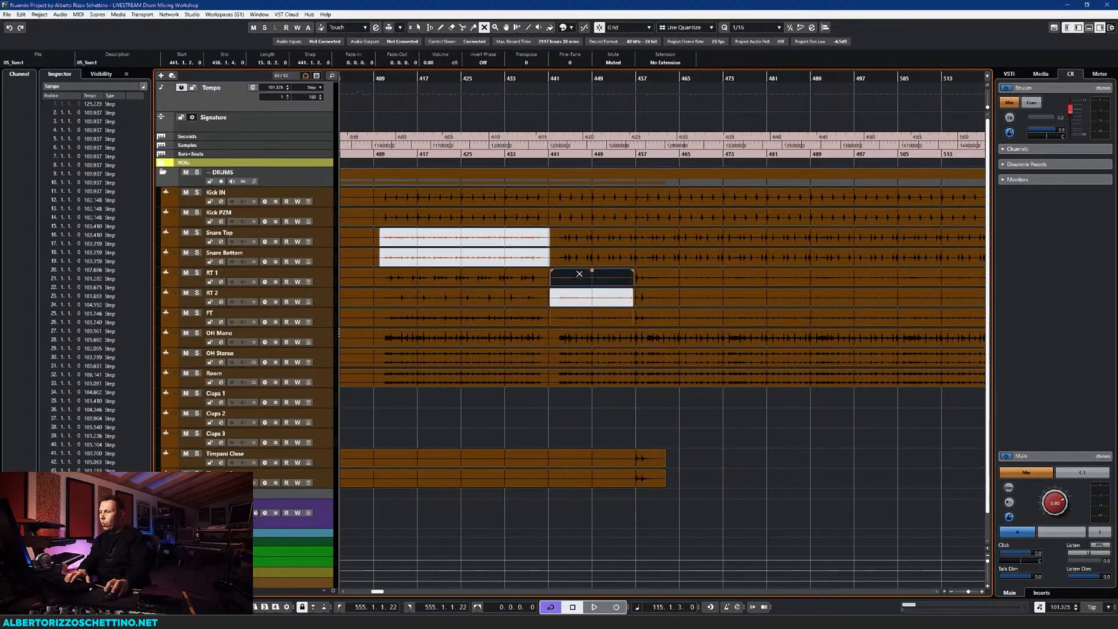
{"action": "left_click", "coordinate": [575, 319]}
Split the RT 1, RT 2 and FT clips at bar 459 and mute their sections from there to the end
{"action": "key", "text": "3"}
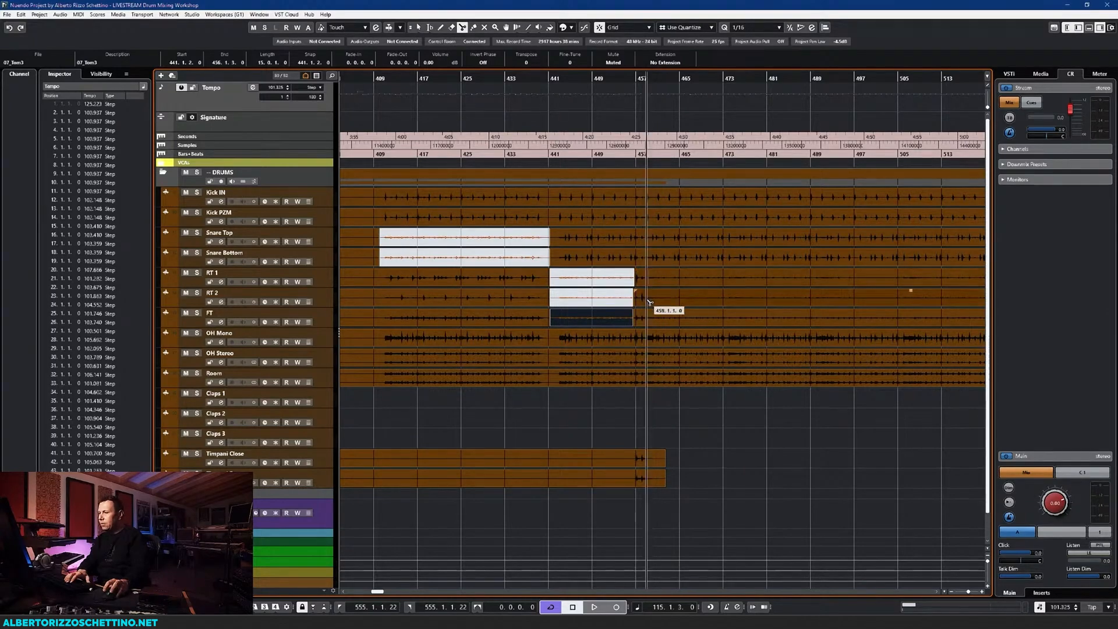
{"action": "left_click", "coordinate": [649, 302]}
{"action": "left_click", "coordinate": [650, 318]}
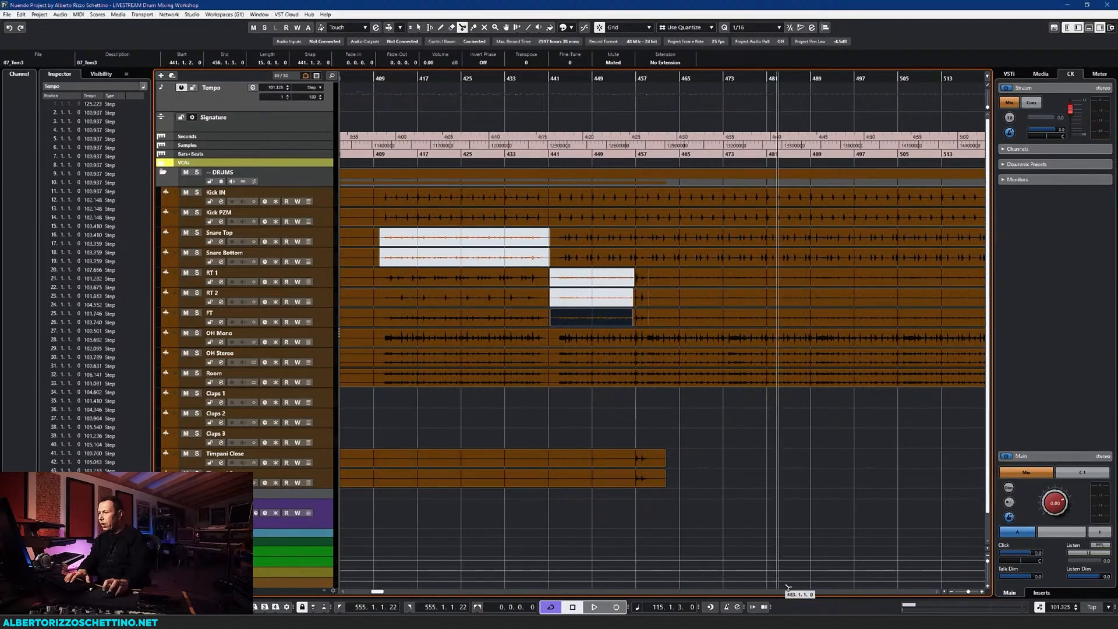
{"action": "scroll", "coordinate": [767, 287], "scroll_direction": "right", "scroll_amount": 8}
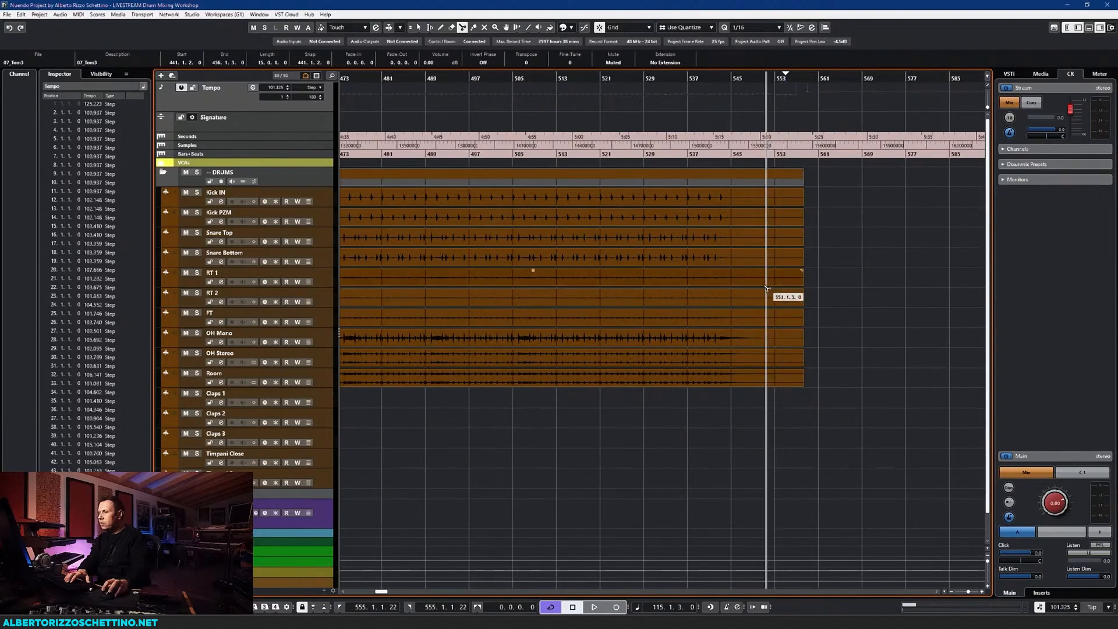
{"action": "key", "text": "7"}
{"action": "left_click", "coordinate": [665, 283]}
{"action": "left_click", "coordinate": [665, 299]}
{"action": "left_click", "coordinate": [659, 319]}
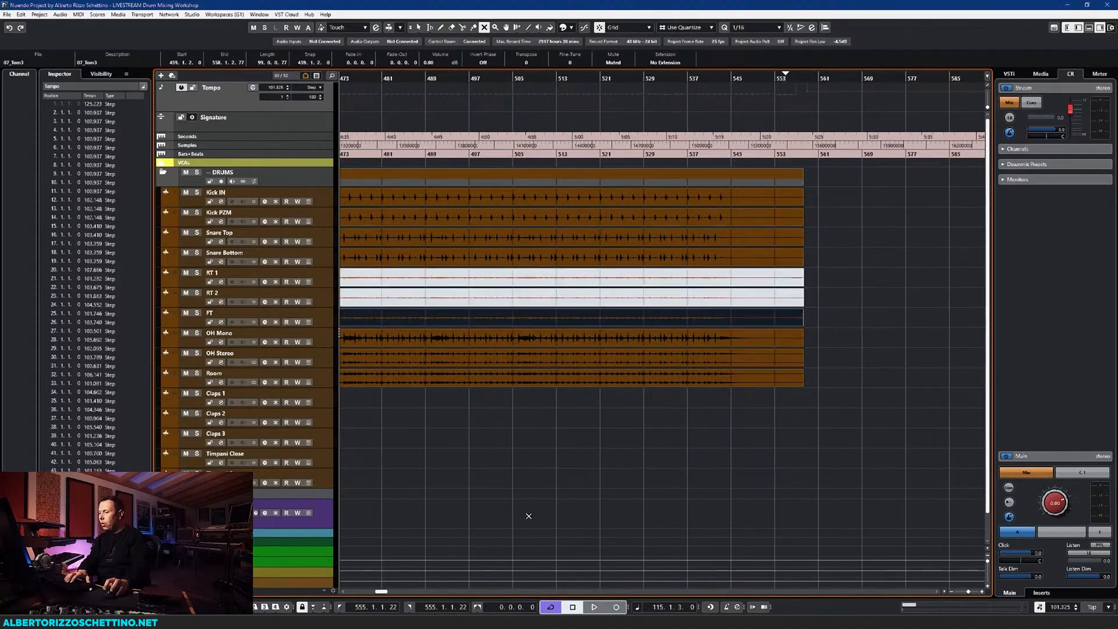
Review the muted snare and tom sections across the drum arrangement
{"action": "key", "text": "g"}
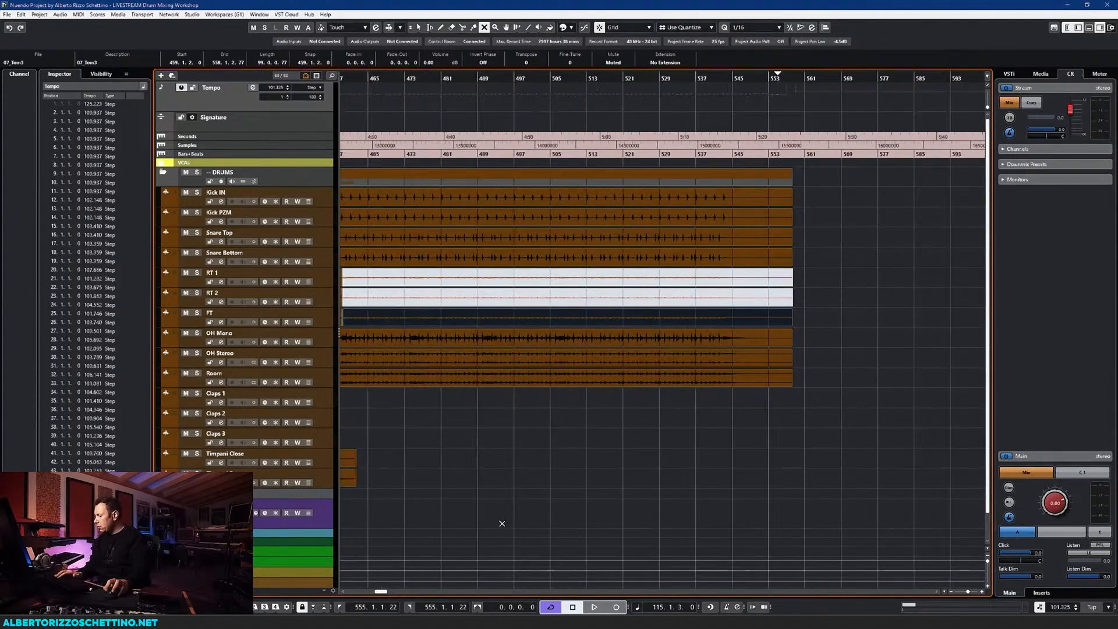
{"action": "key", "text": "g"}
{"action": "key", "text": "g"}
{"action": "key", "text": "g"}
{"action": "key", "text": "g"}
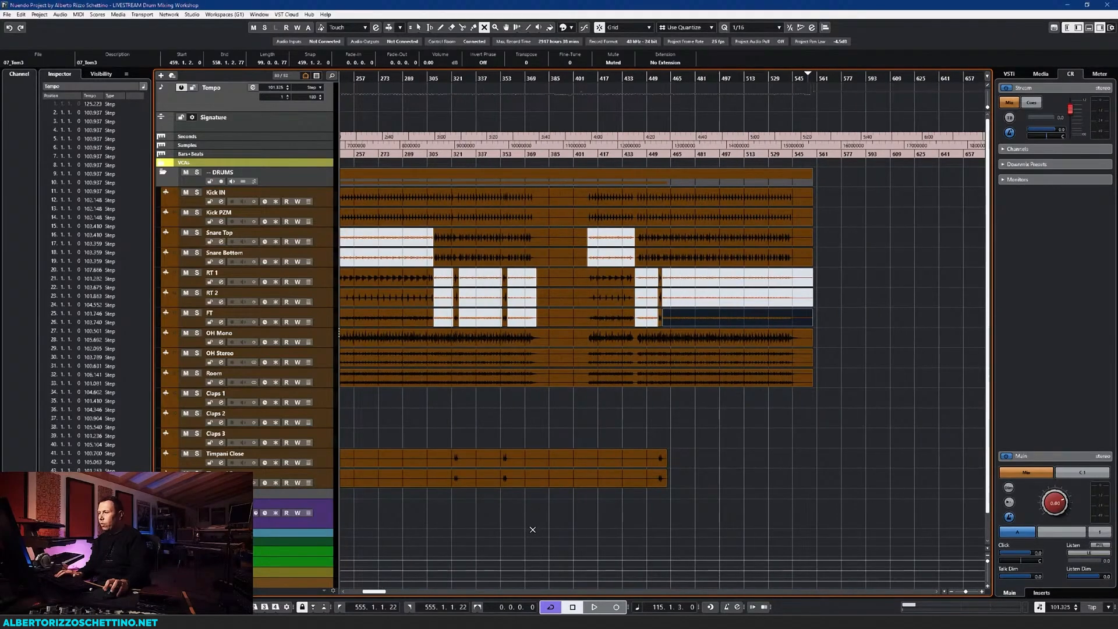
{"action": "key", "text": "g"}
{"action": "key", "text": "g"}
{"action": "key", "text": "g"}
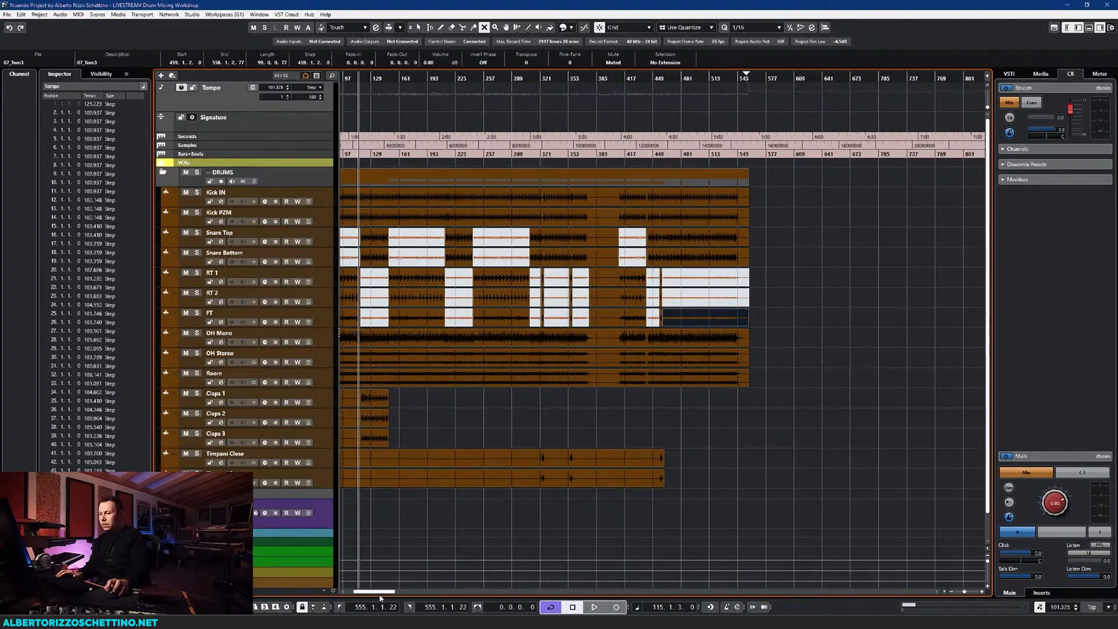
Solo Kick IN, show the mixer below the arrangement and start playback from bar 60
{"action": "left_click_drag", "start_coordinate": [379, 592], "coordinate": [372, 591]}
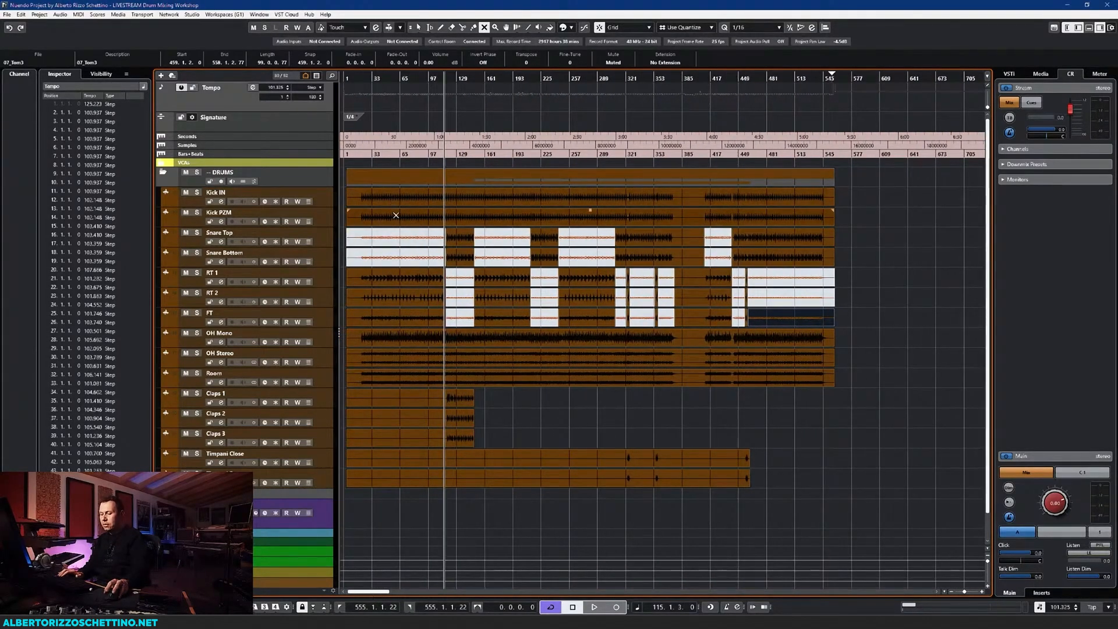
{"action": "key", "text": "1"}
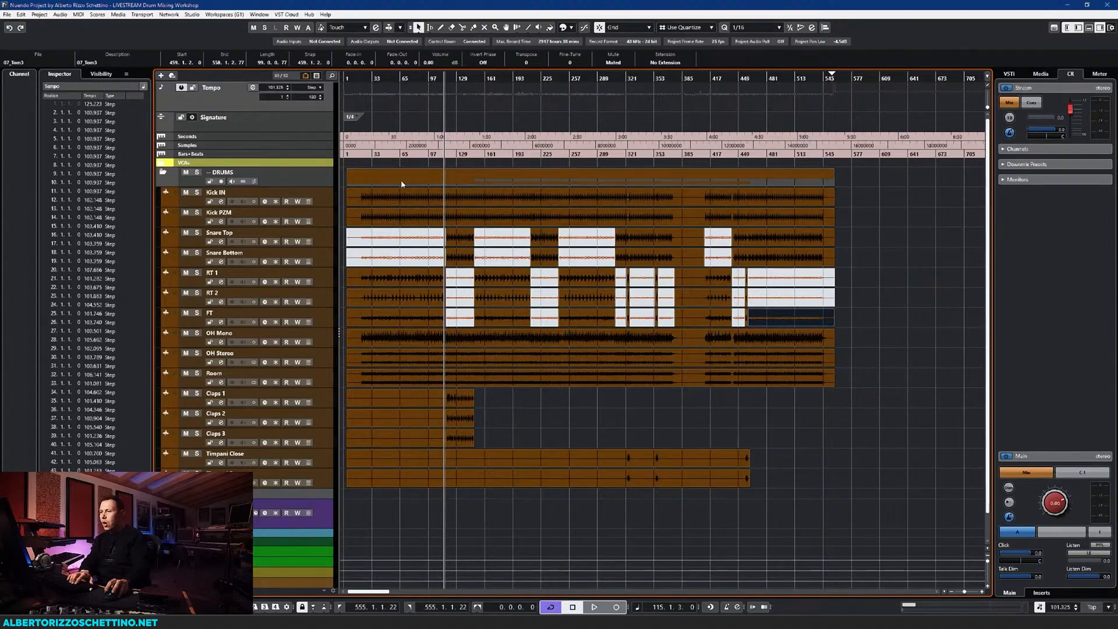
{"action": "left_click", "coordinate": [395, 78]}
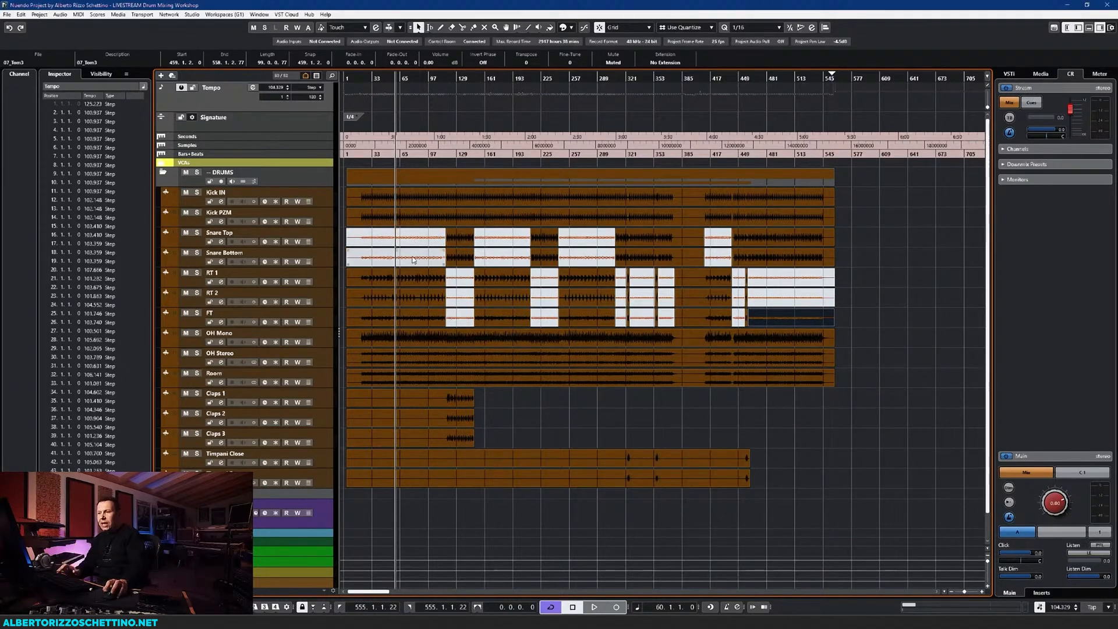
{"action": "left_click", "coordinate": [196, 192]}
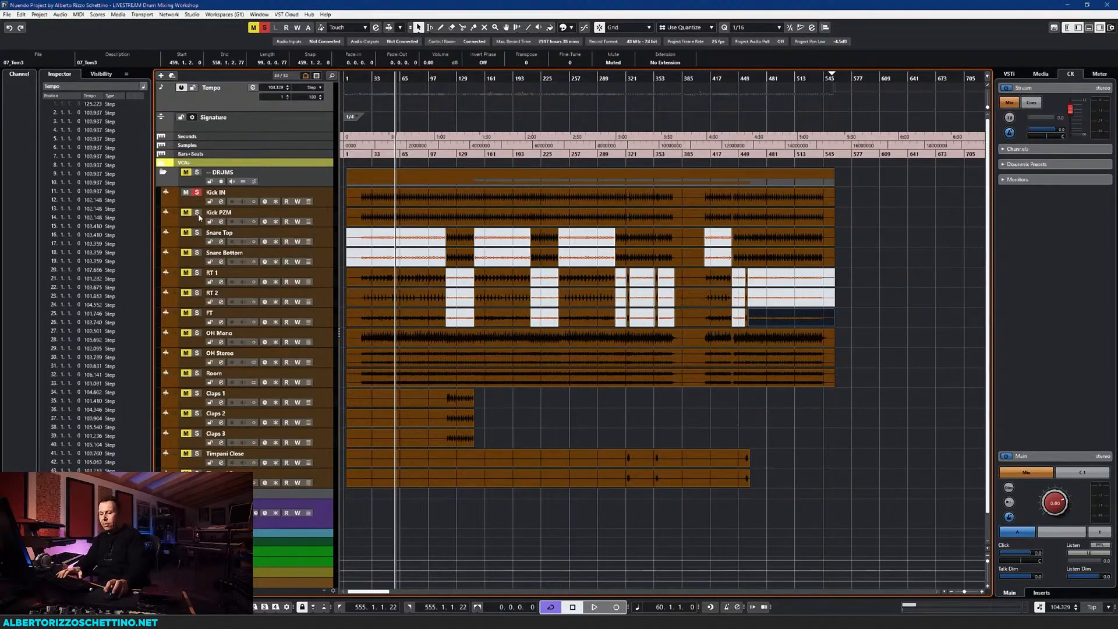
{"action": "key", "text": "alt+F3"}
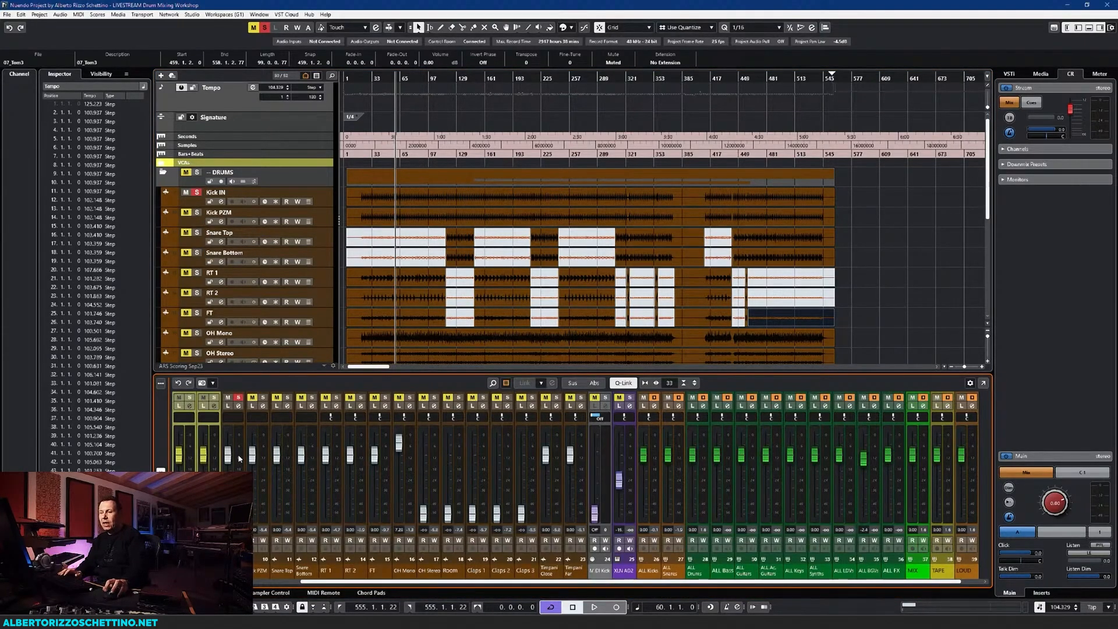
{"action": "key", "text": "space"}
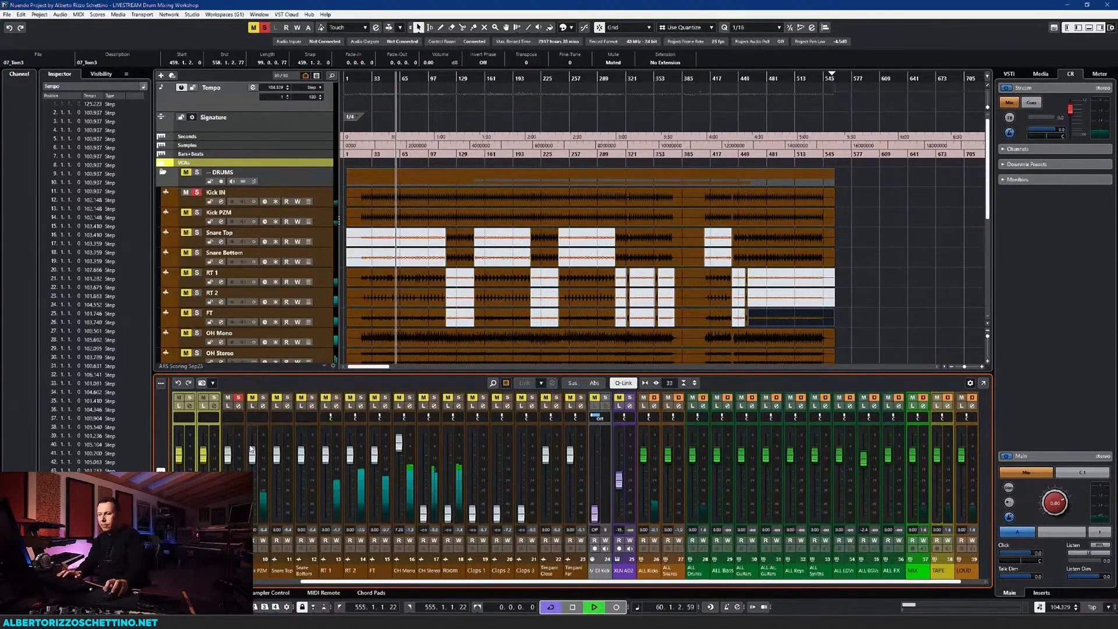
Add Kick PZM, Snare Top, Snare Bottom, RT 1, RT 2, FT, OH Mono and OH Stereo to the solo during playback
{"action": "left_click", "coordinate": [263, 397]}
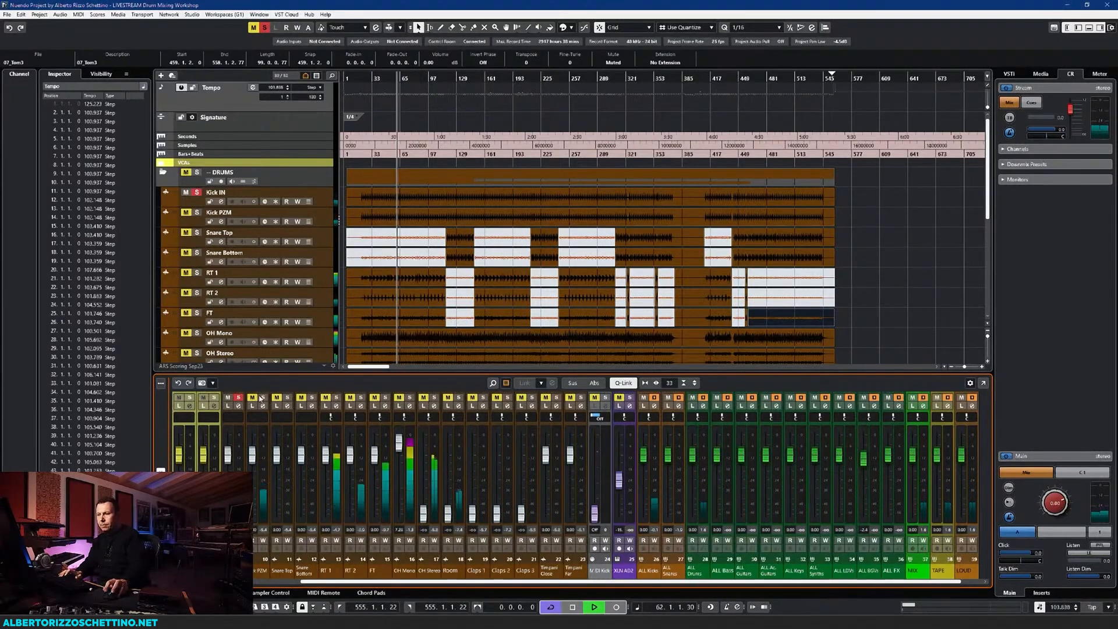
{"action": "left_click", "coordinate": [288, 397]}
{"action": "left_click", "coordinate": [312, 397]}
{"action": "left_click", "coordinate": [337, 398]}
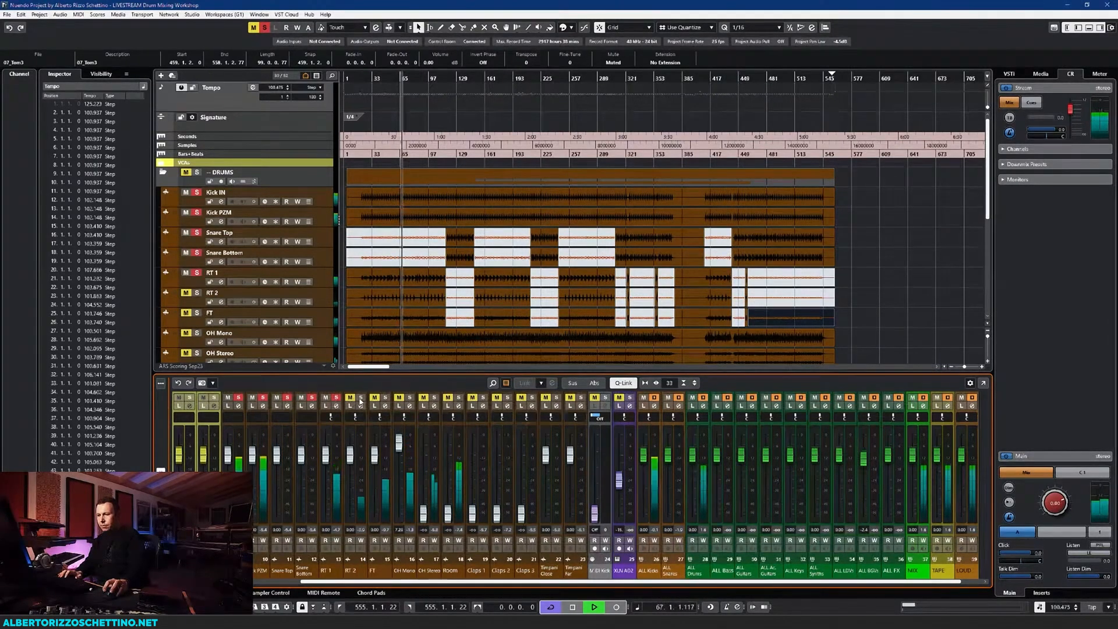
{"action": "left_click", "coordinate": [361, 397]}
{"action": "left_click", "coordinate": [385, 397]}
{"action": "left_click", "coordinate": [410, 397]}
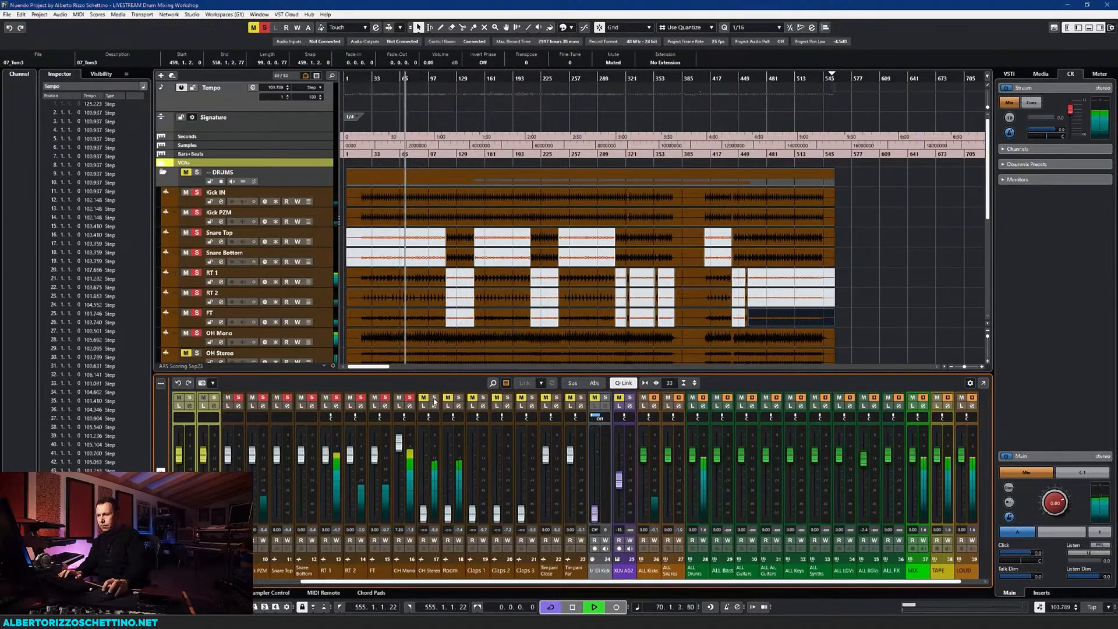
{"action": "left_click", "coordinate": [434, 397]}
Raise the OH Stereo fader to about -5.8 dB and reset the OH Mono fader to 0 dB
{"action": "left_click_drag", "start_coordinate": [423, 512], "coordinate": [423, 462]}
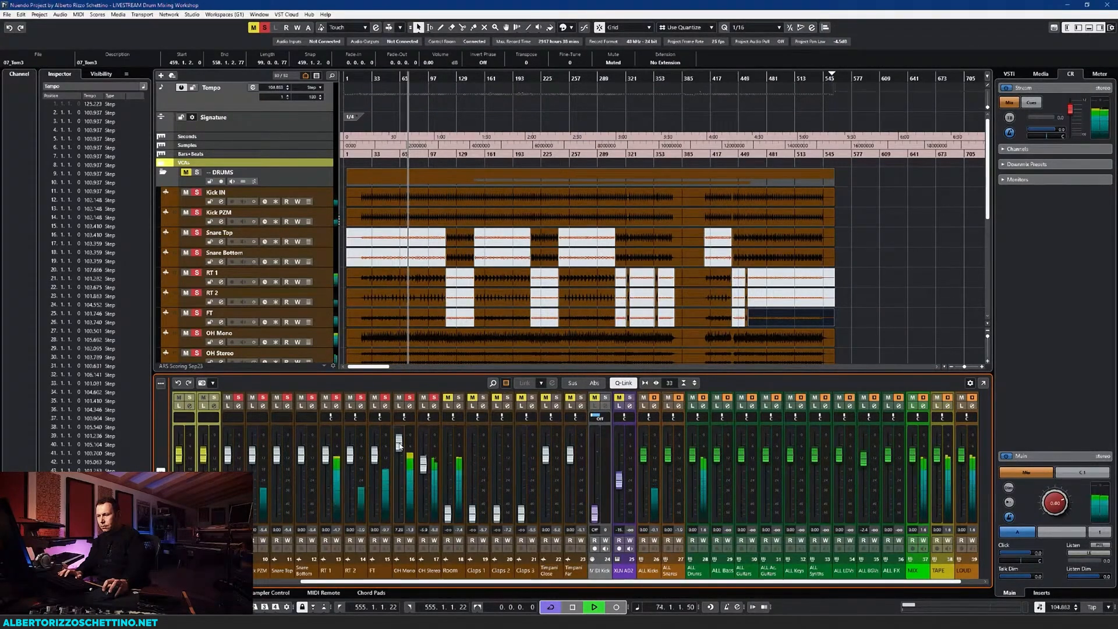
{"action": "left_click", "coordinate": [398, 444], "text": "ctrl"}
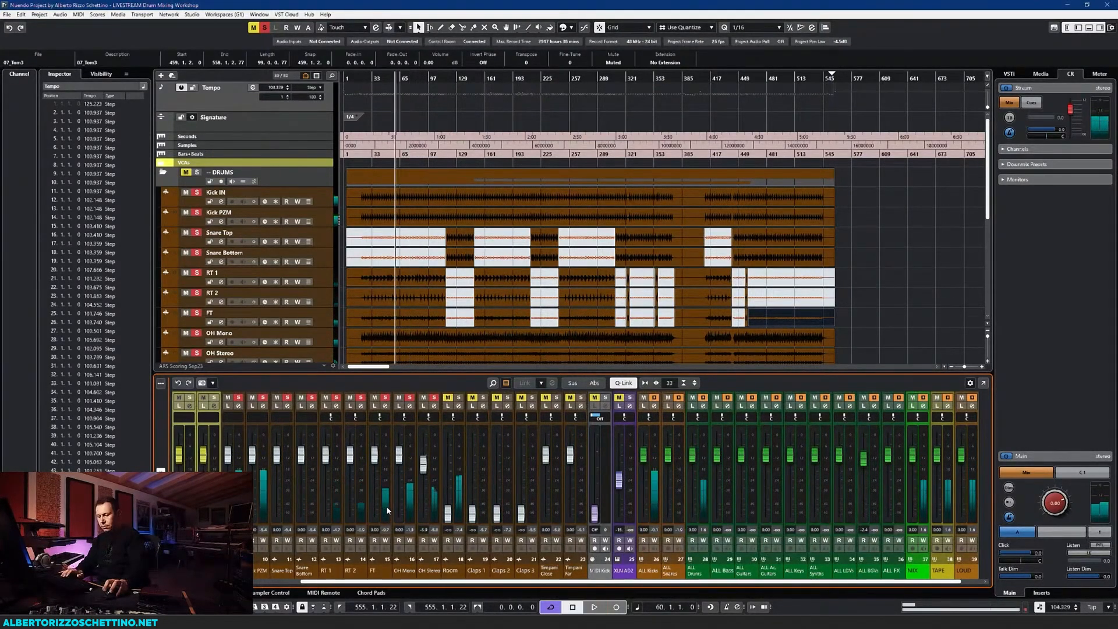
Open the full MixConsole and pan RT 1 to the right and FT to the left
{"action": "key", "text": "F3"}
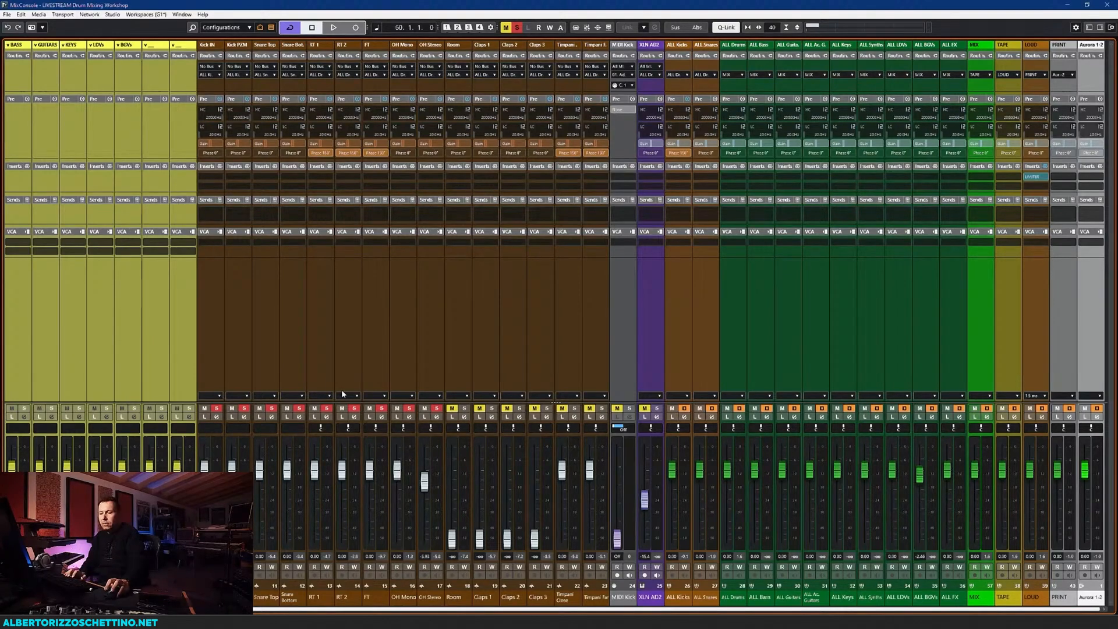
{"action": "left_click", "coordinate": [217, 295]}
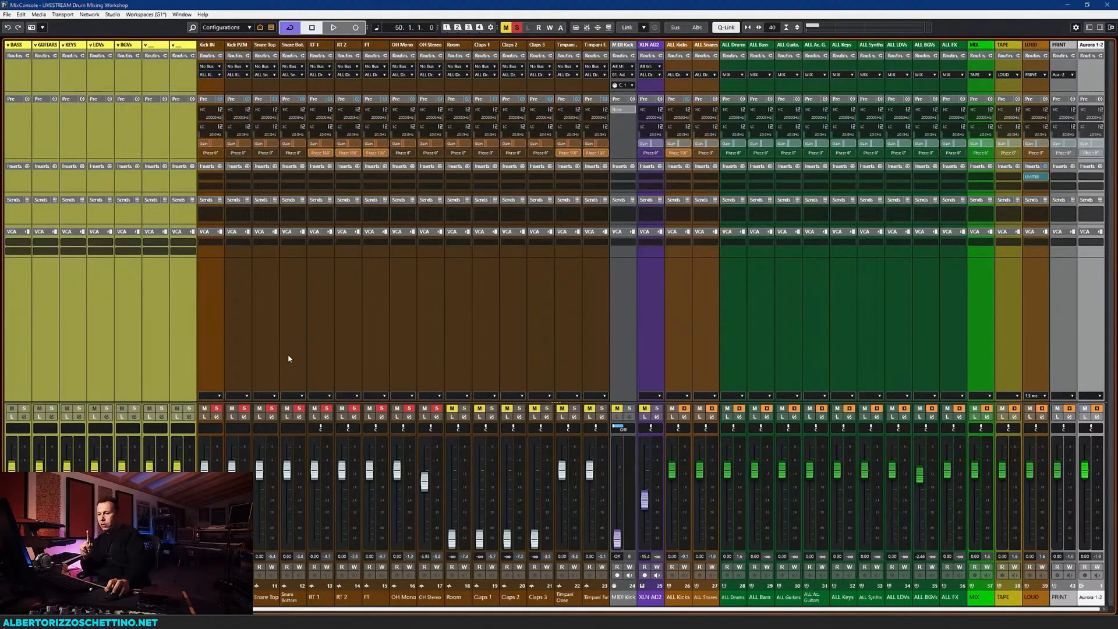
{"action": "left_click", "coordinate": [326, 314]}
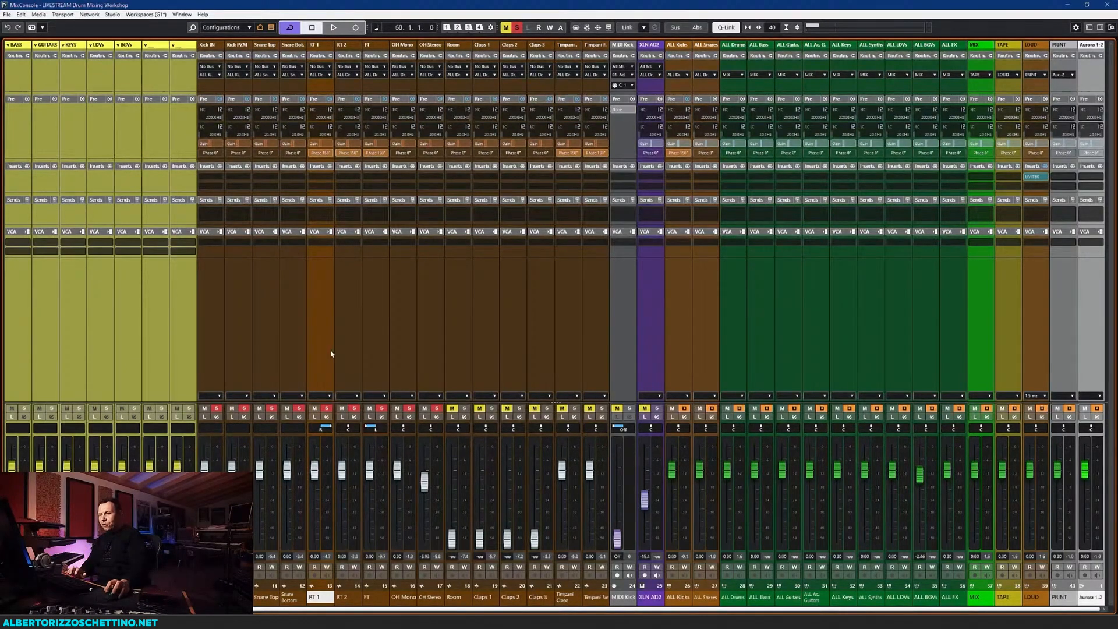
Limit the solo to RT 1, RT 2, FT, OH Mono, OH Stereo and Room
{"action": "left_click", "coordinate": [327, 408], "text": "ctrl"}
{"action": "left_click", "coordinate": [354, 408]}
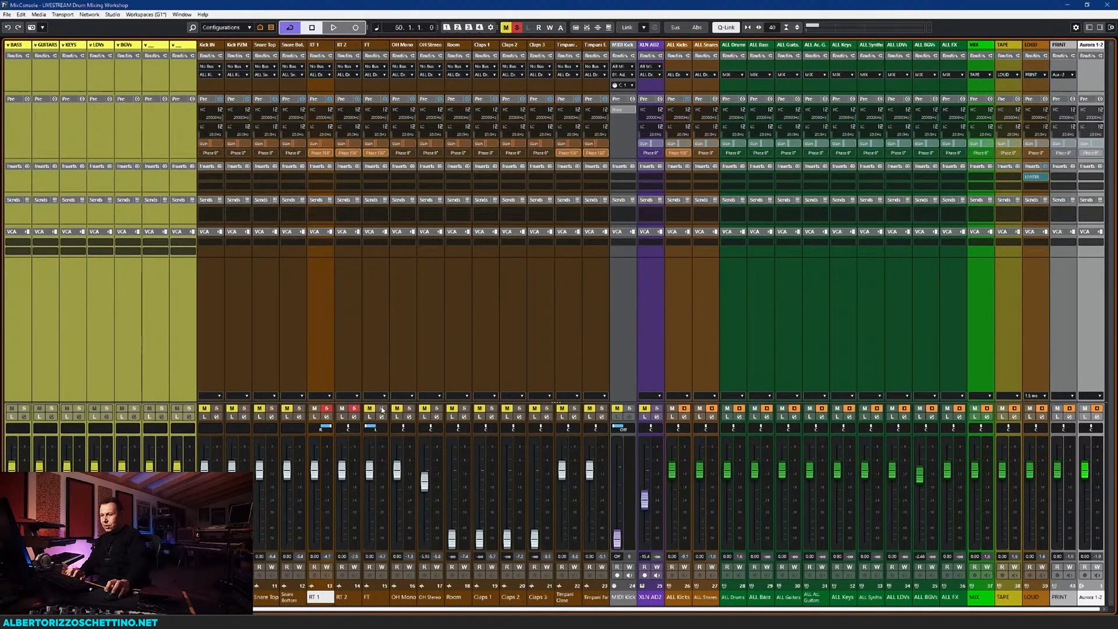
{"action": "left_click", "coordinate": [382, 408]}
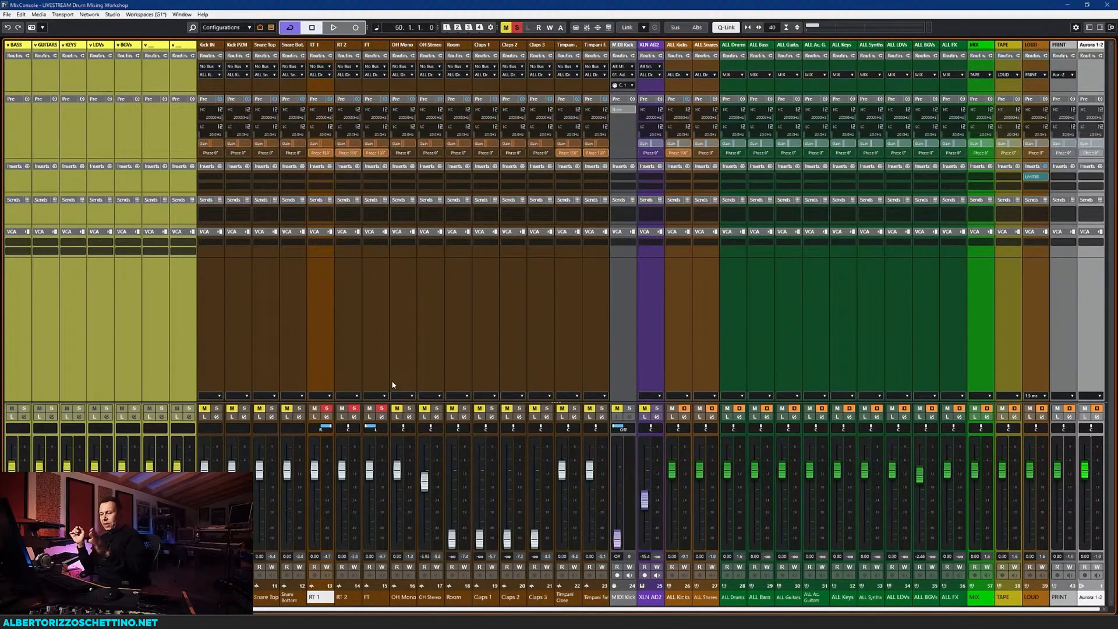
{"action": "left_click", "coordinate": [409, 408]}
{"action": "left_click", "coordinate": [437, 408]}
{"action": "left_click", "coordinate": [464, 408]}
Pull the OH Mono and OH Stereo faders fully down, and bring OH Mono back up to 0 dB during playback
{"action": "left_click_drag", "start_coordinate": [424, 482], "coordinate": [397, 544]}
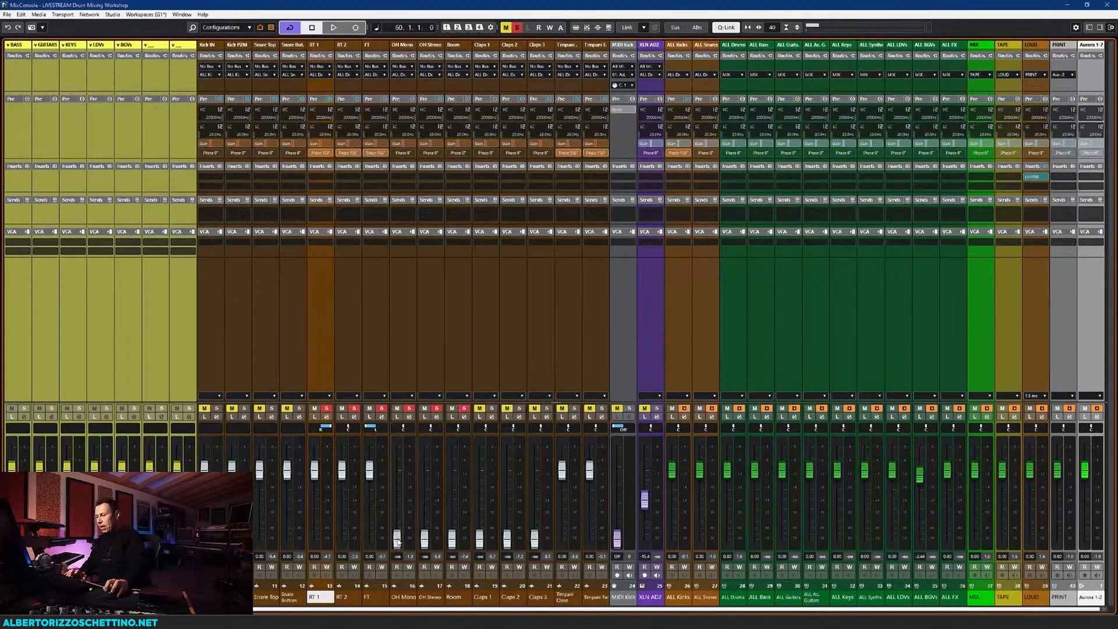
{"action": "key", "text": "space"}
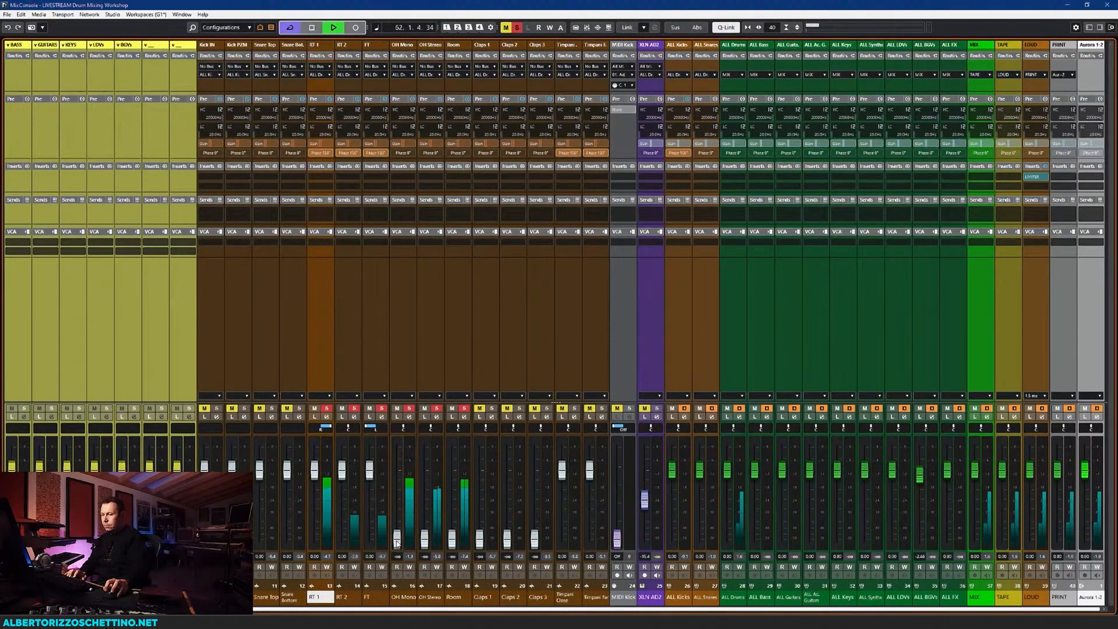
{"action": "left_click_drag", "start_coordinate": [397, 543], "coordinate": [404, 474]}
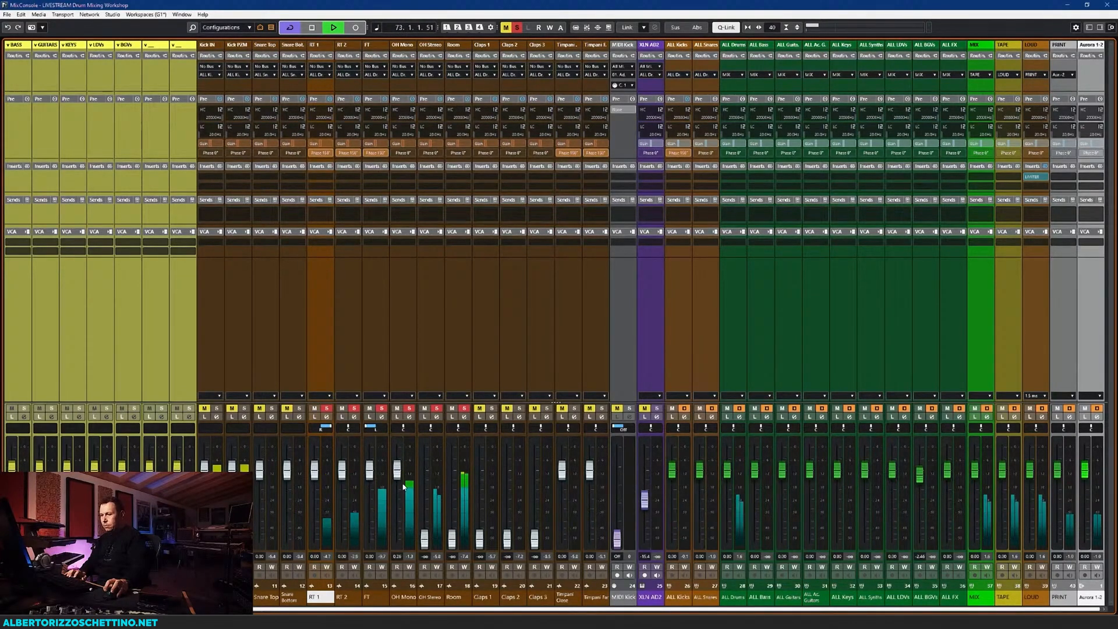
{"action": "key", "text": "space"}
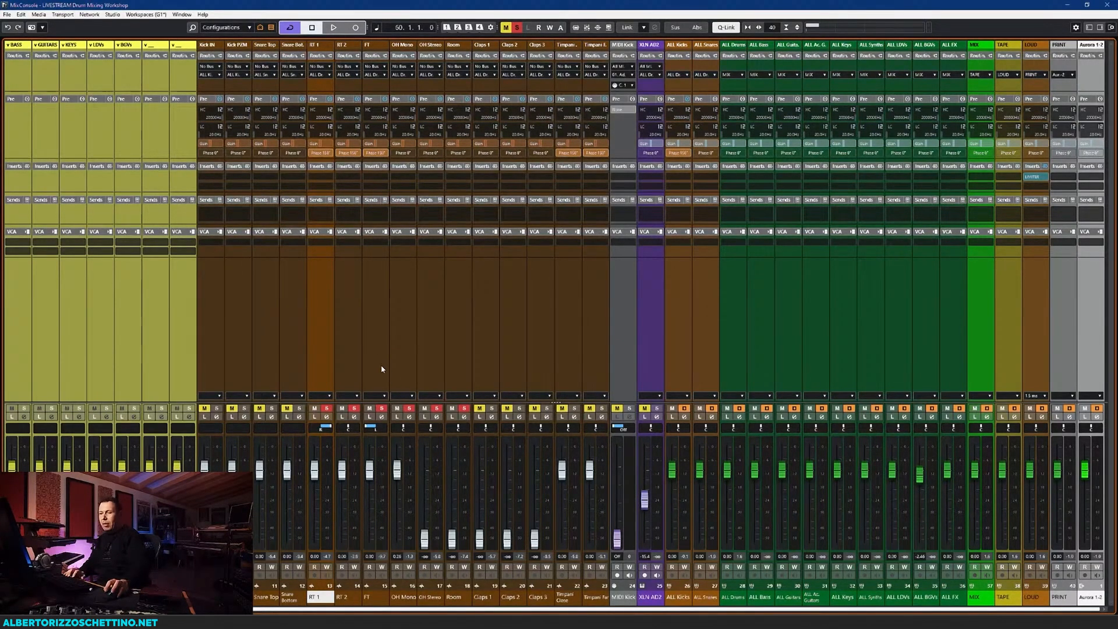
Lower the OH Mono fader to about -4.3 dB and listen to the balance with the toms
{"action": "left_click", "coordinate": [371, 351]}
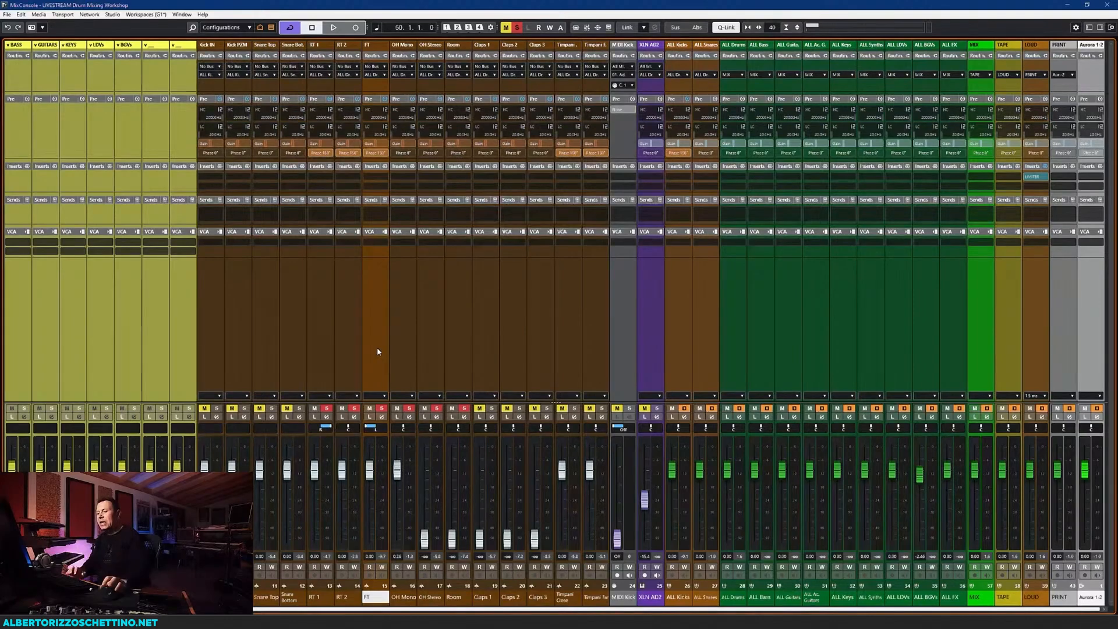
{"action": "left_click", "coordinate": [407, 354]}
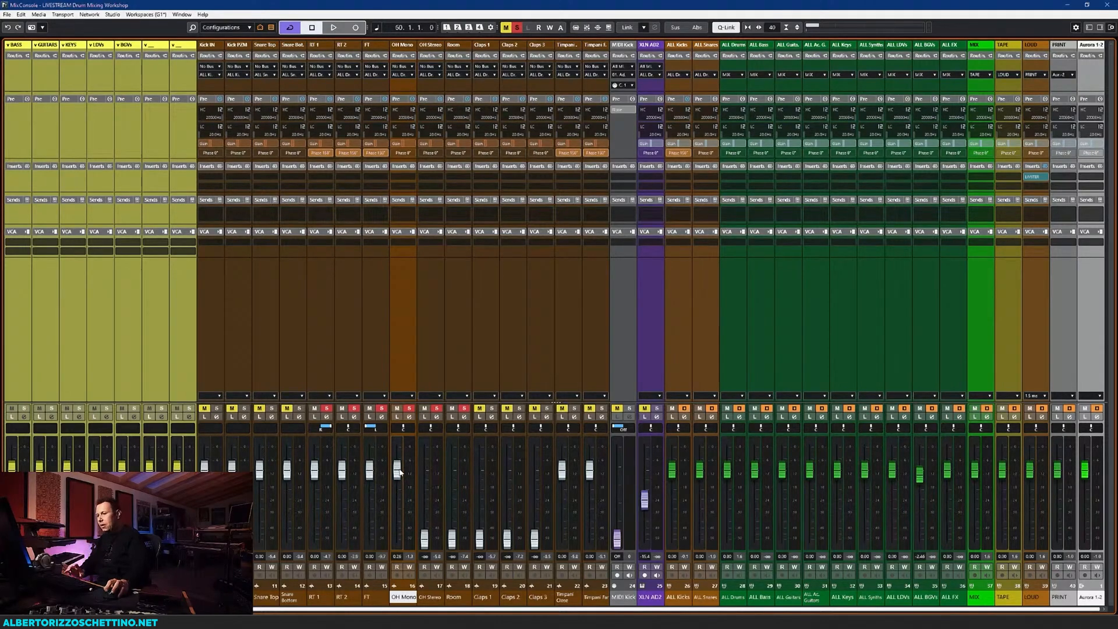
{"action": "mouse_move", "coordinate": [398, 471]}
{"action": "left_mouse_down"}
{"action": "mouse_move", "coordinate": [386, 566]}
{"action": "mouse_move", "coordinate": [427, 517]}
{"action": "mouse_move", "coordinate": [430, 470]}
{"action": "mouse_move", "coordinate": [424, 538]}
{"action": "mouse_move", "coordinate": [400, 483]}
{"action": "left_mouse_up"}
{"action": "key", "text": "space"}
{"action": "key", "text": "space"}
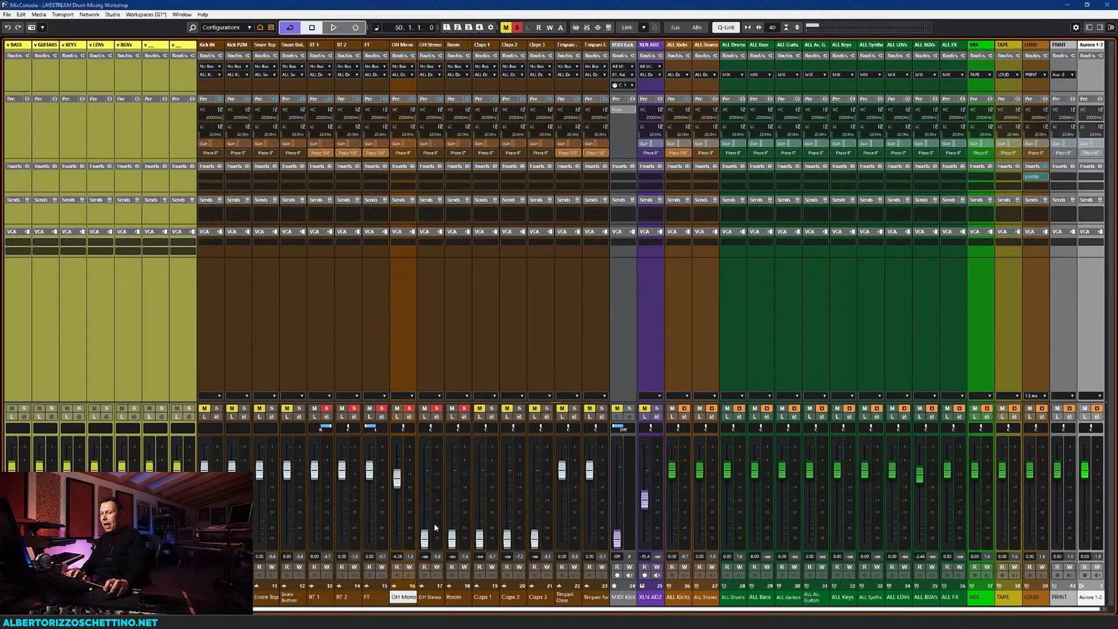
Raise the Room fader to about -8.5 dB during playback and add Kick IN and Kick PZM to the solo
{"action": "key", "text": "space"}
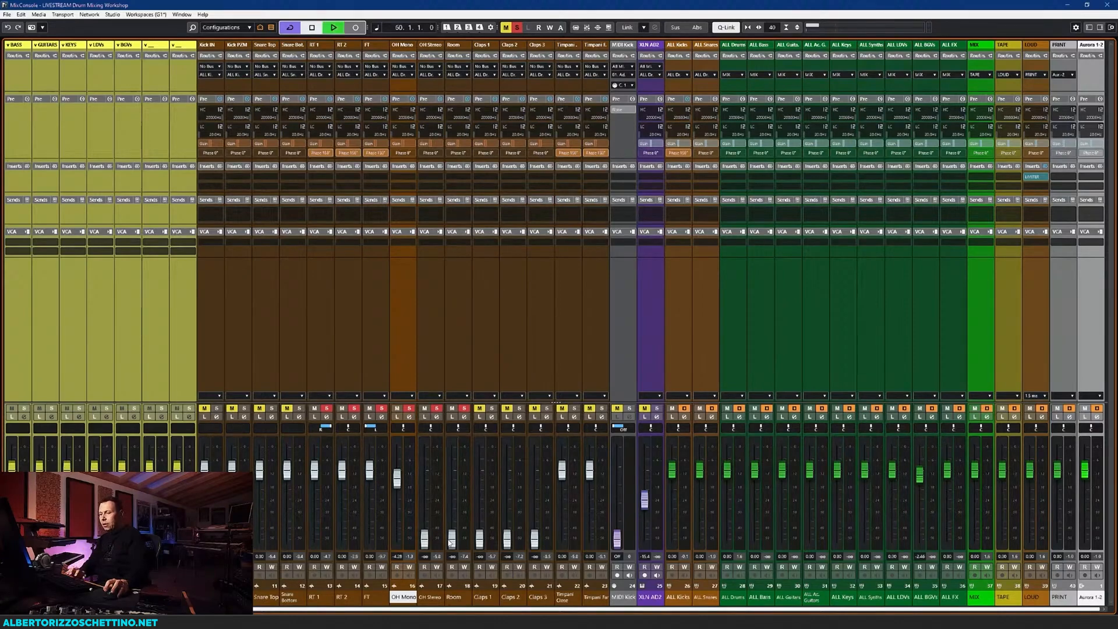
{"action": "left_click_drag", "start_coordinate": [452, 538], "coordinate": [452, 490]}
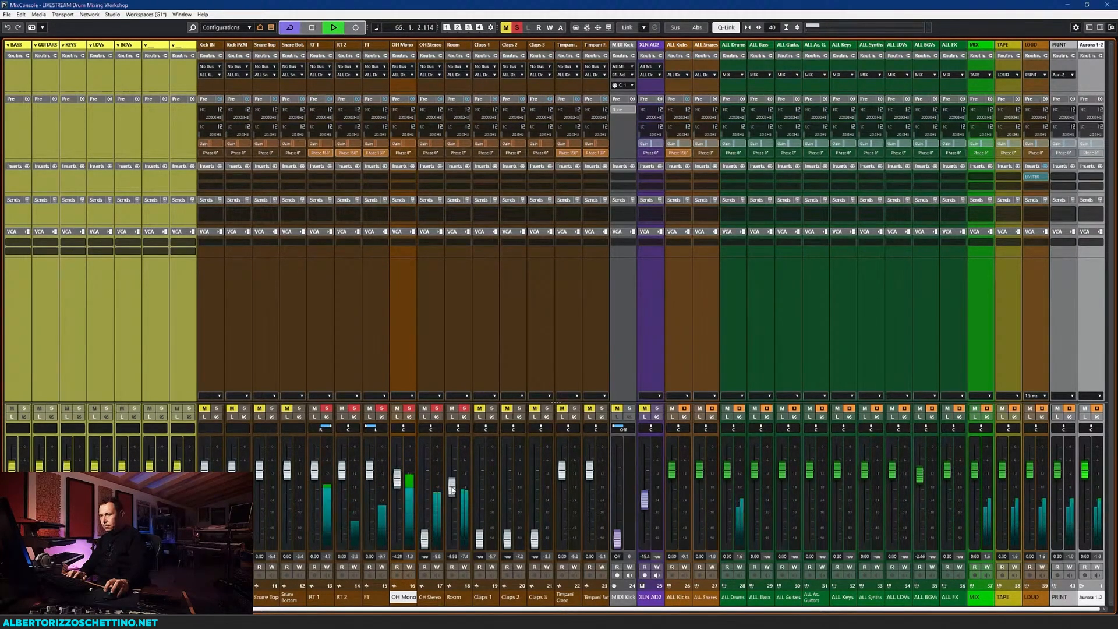
{"action": "left_click", "coordinate": [217, 409]}
{"action": "left_click", "coordinate": [244, 408]}
{"action": "left_click", "coordinate": [232, 408]}
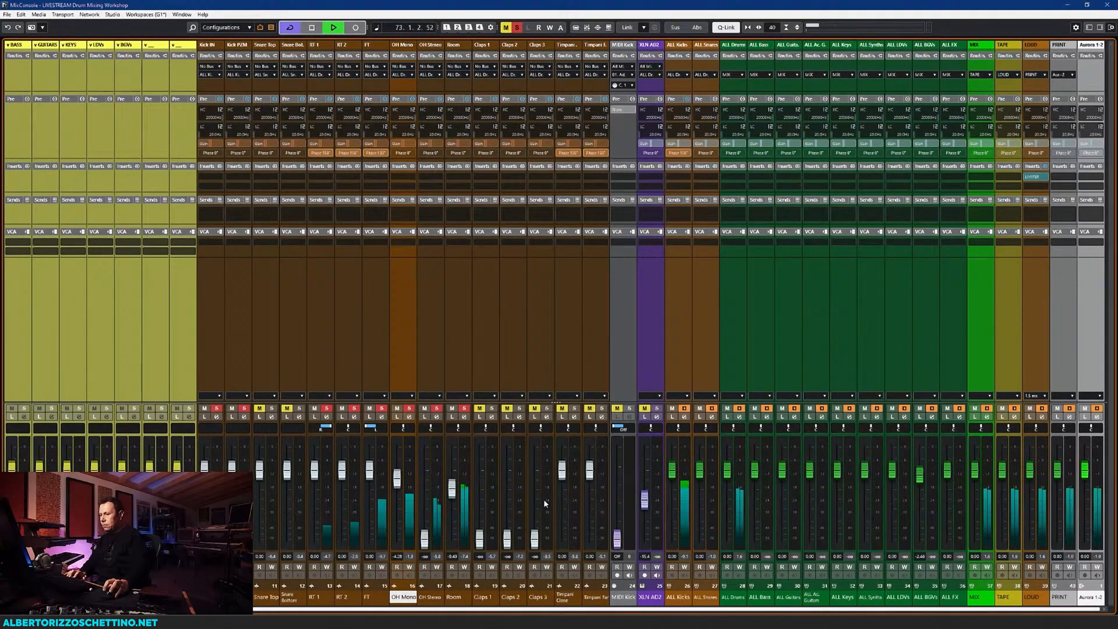
Lower the Room fader to about -15.7 dB and OH Mono to about -7.5 dB, and stop playback
{"action": "left_click_drag", "start_coordinate": [453, 489], "coordinate": [458, 506]}
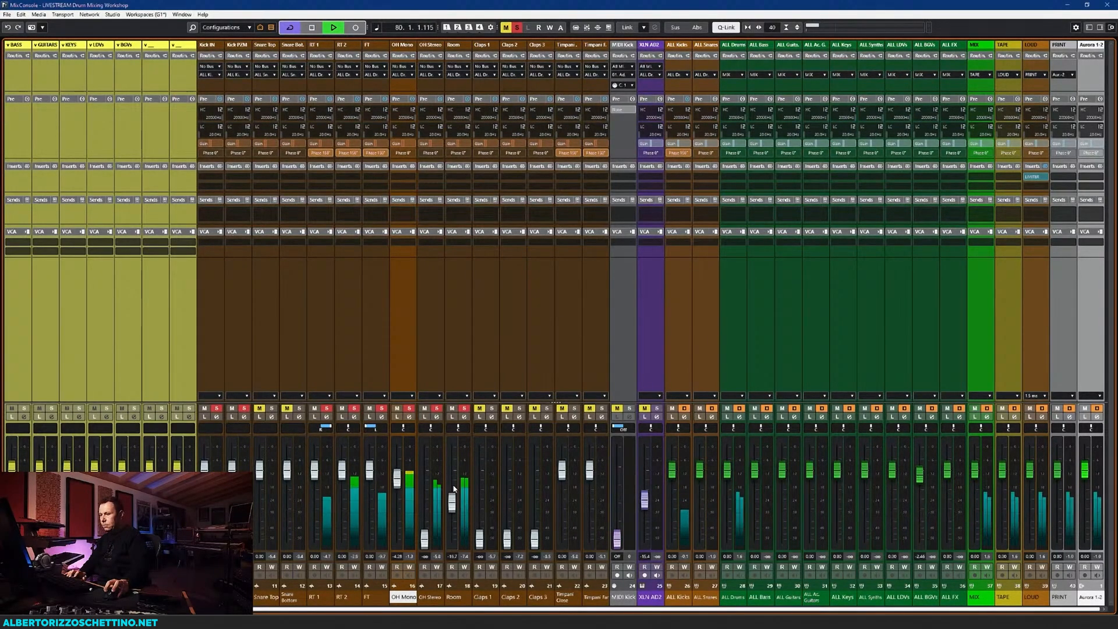
{"action": "left_click_drag", "start_coordinate": [397, 474], "coordinate": [399, 483]}
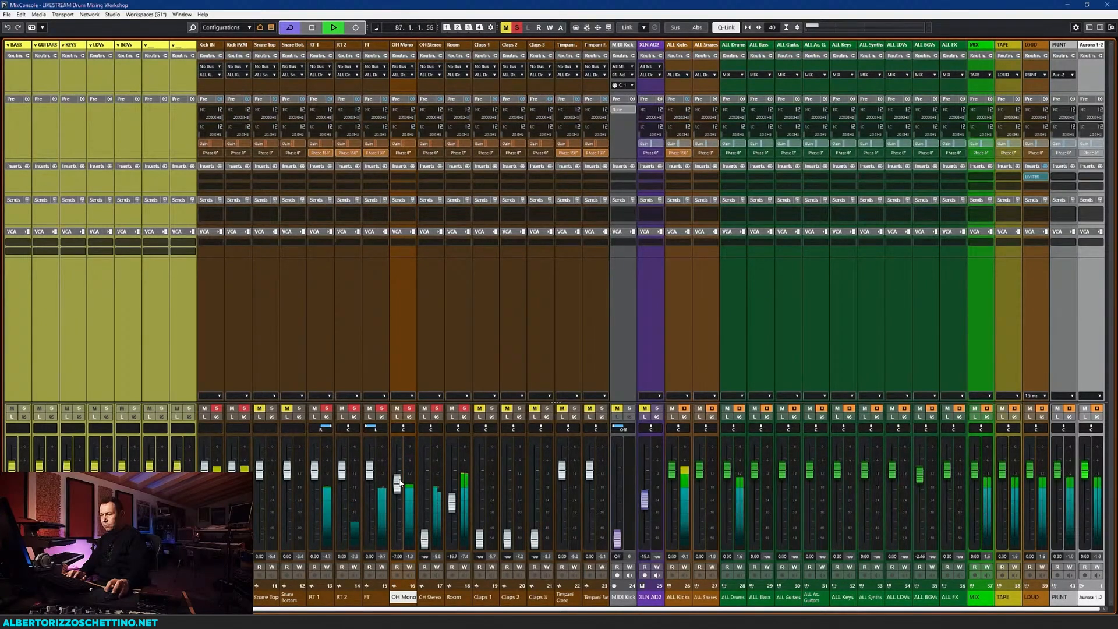
{"action": "key", "text": "space"}
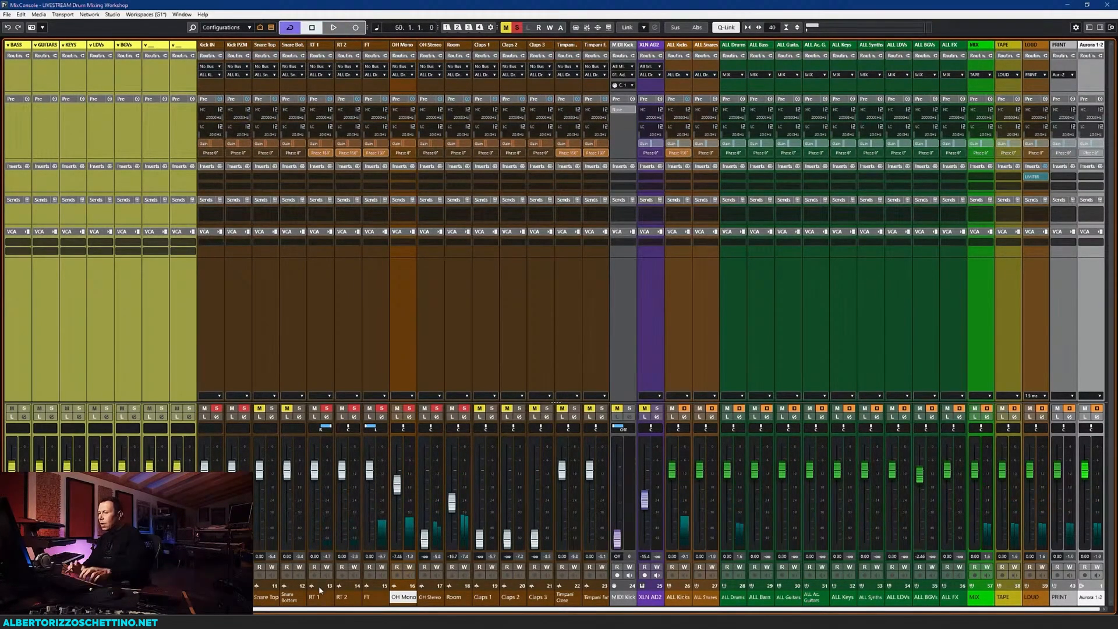
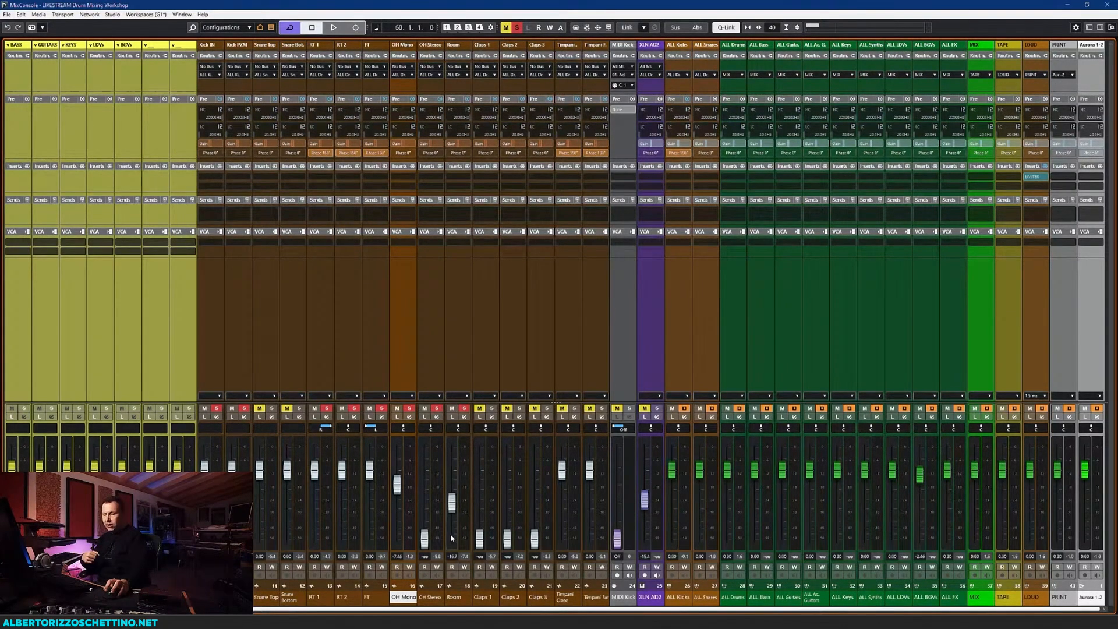
Reset the Room fader to 0 dB and lower the Room channel's pre gain instead
{"action": "left_click_drag", "start_coordinate": [450, 533], "coordinate": [452, 498]}
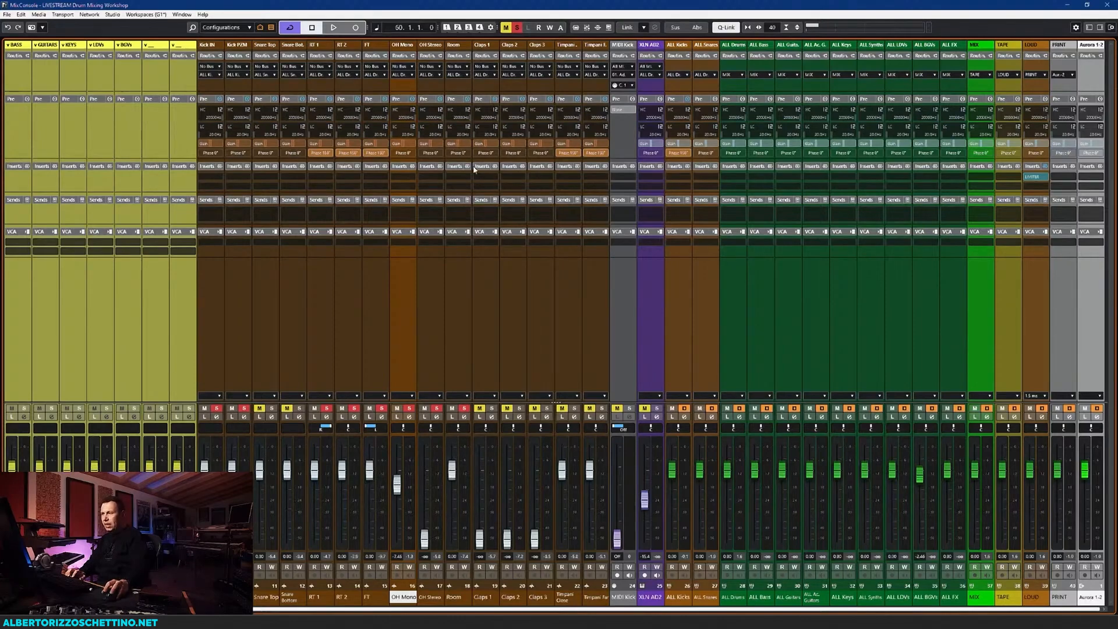
{"action": "scroll", "coordinate": [456, 143], "scroll_direction": "down", "scroll_amount": 10}
Set the OH Mono pre gain to -13.5 dB, reset its fader to 0 dB and play the drums
{"action": "double_click", "coordinate": [401, 144]}
{"action": "type", "text": "-"}
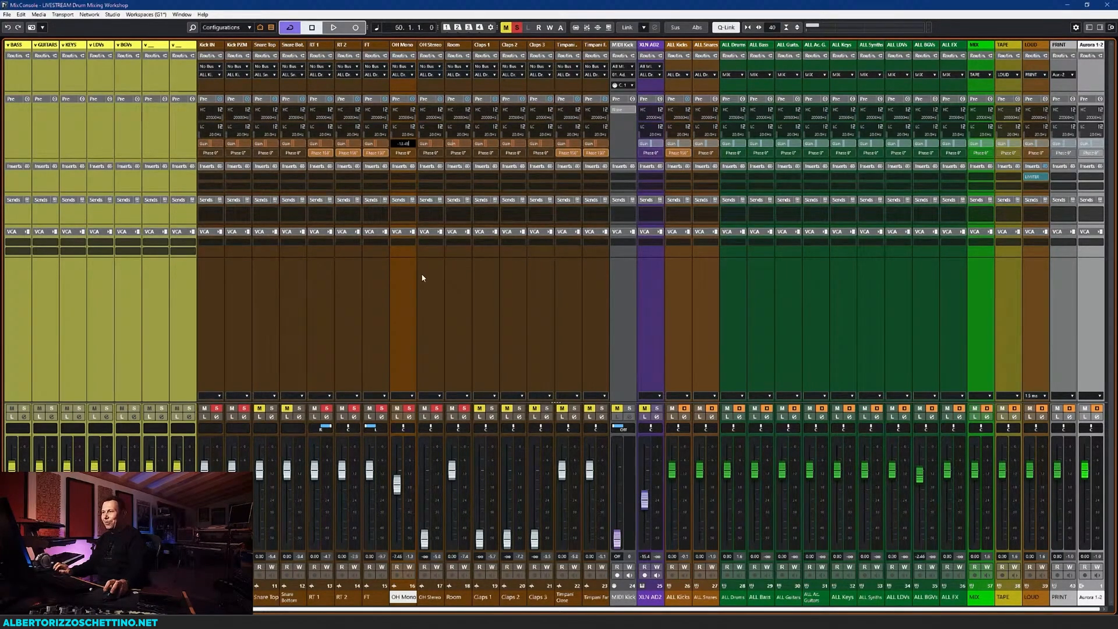
{"action": "type", "text": "13.5"}
{"action": "key", "text": "Return"}
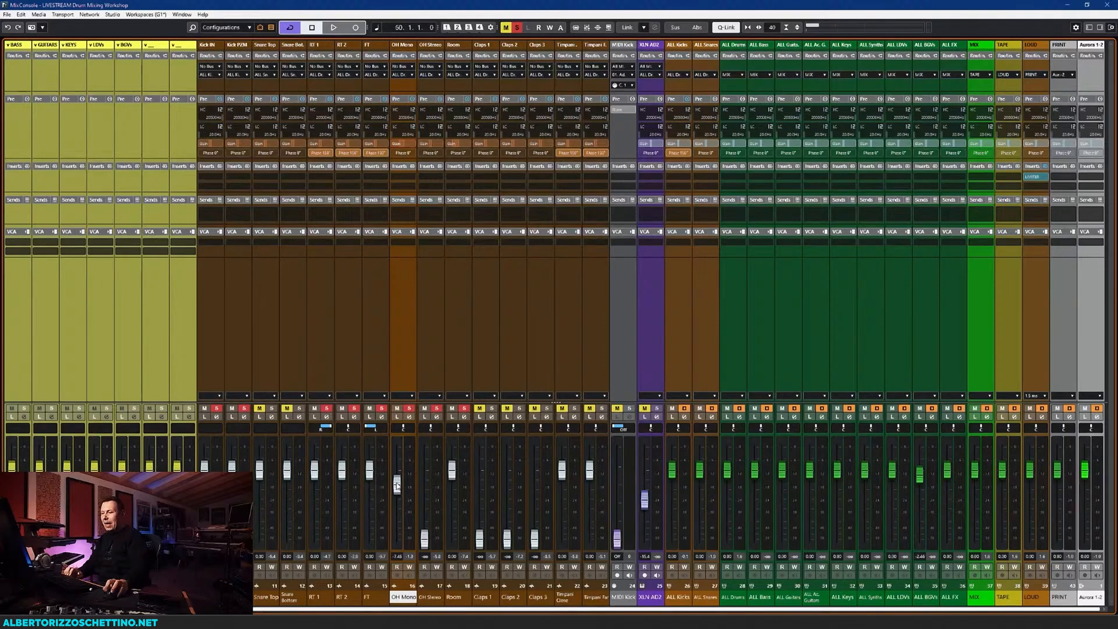
{"action": "left_click", "coordinate": [397, 485], "text": "ctrl"}
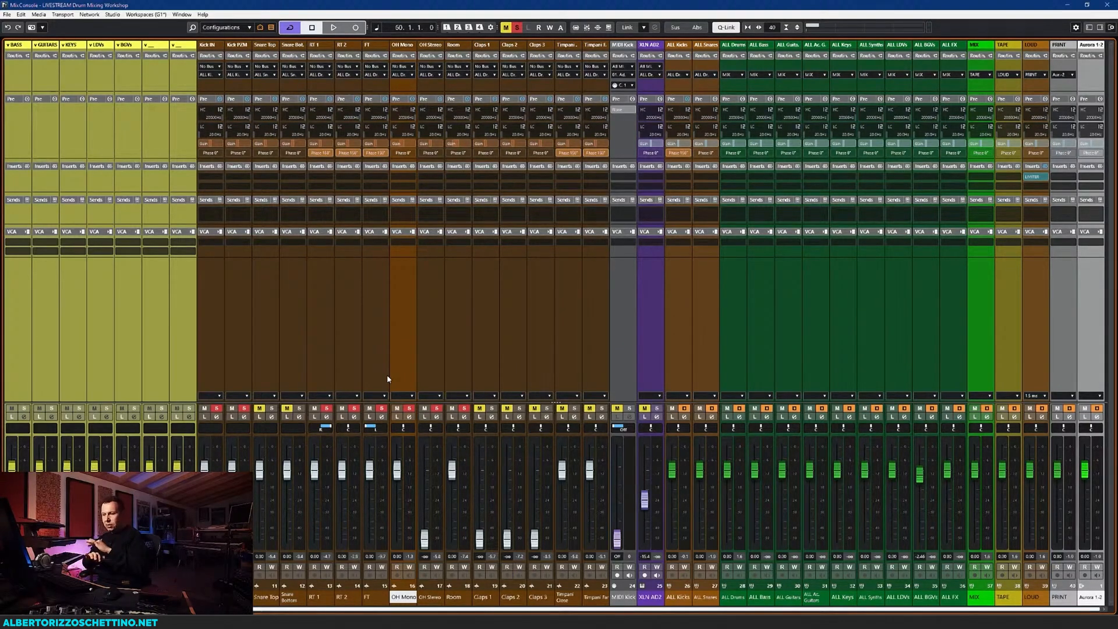
{"action": "key", "text": "space"}
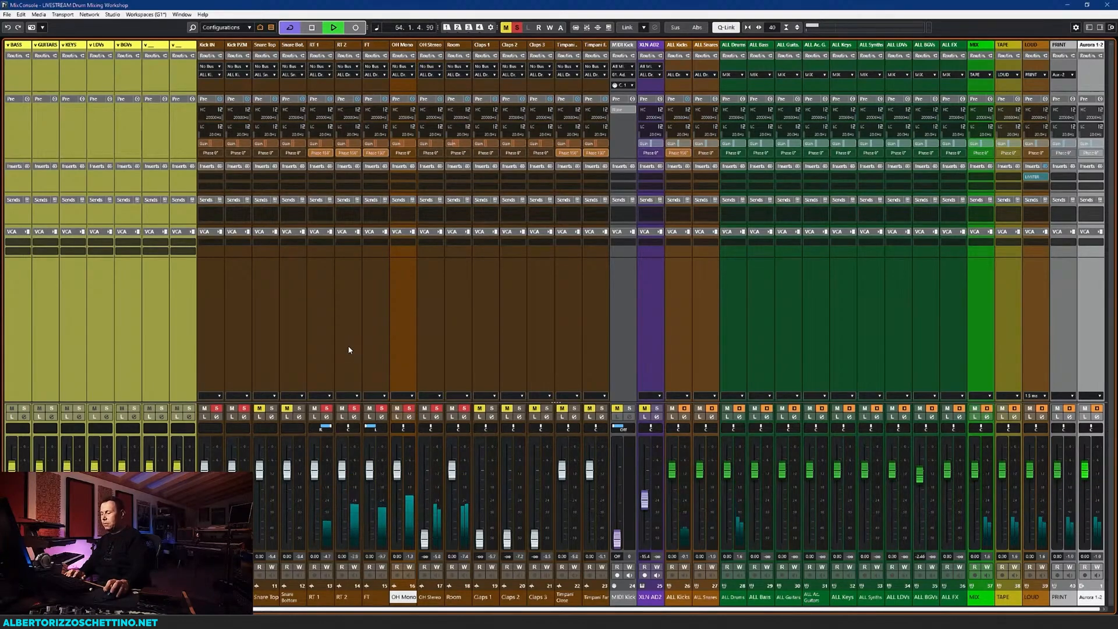
Lower the pre gain of RT 1, RT 2 and FT together while the drums play, and stop playback
{"action": "key", "text": "space"}
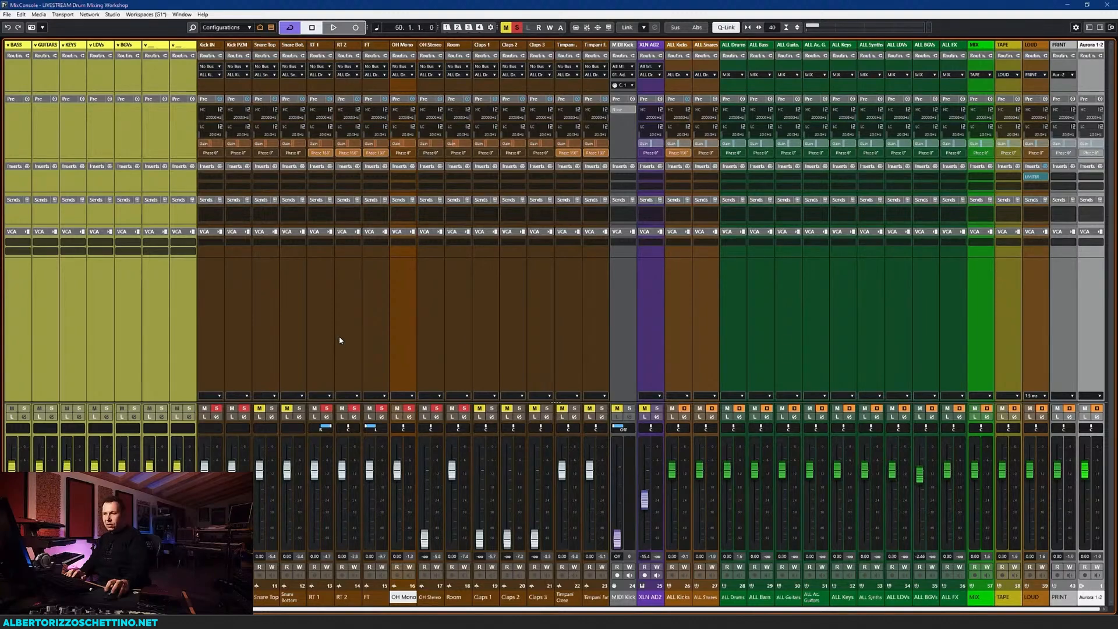
{"action": "left_click", "coordinate": [348, 317]}
{"action": "left_click", "coordinate": [318, 310]}
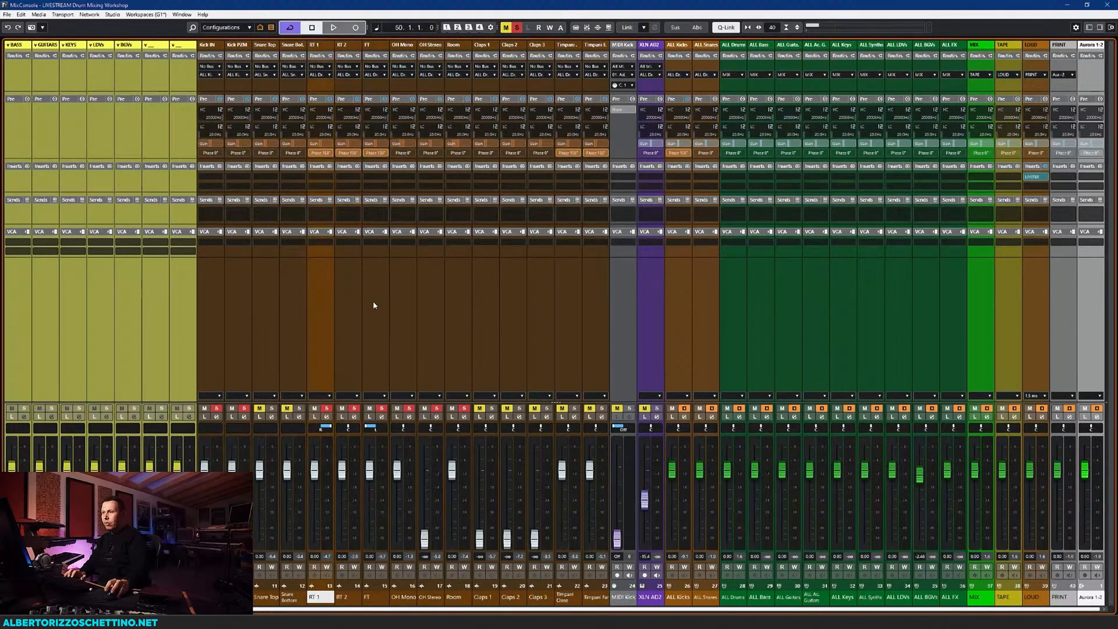
{"action": "left_click", "coordinate": [373, 301], "text": "shift"}
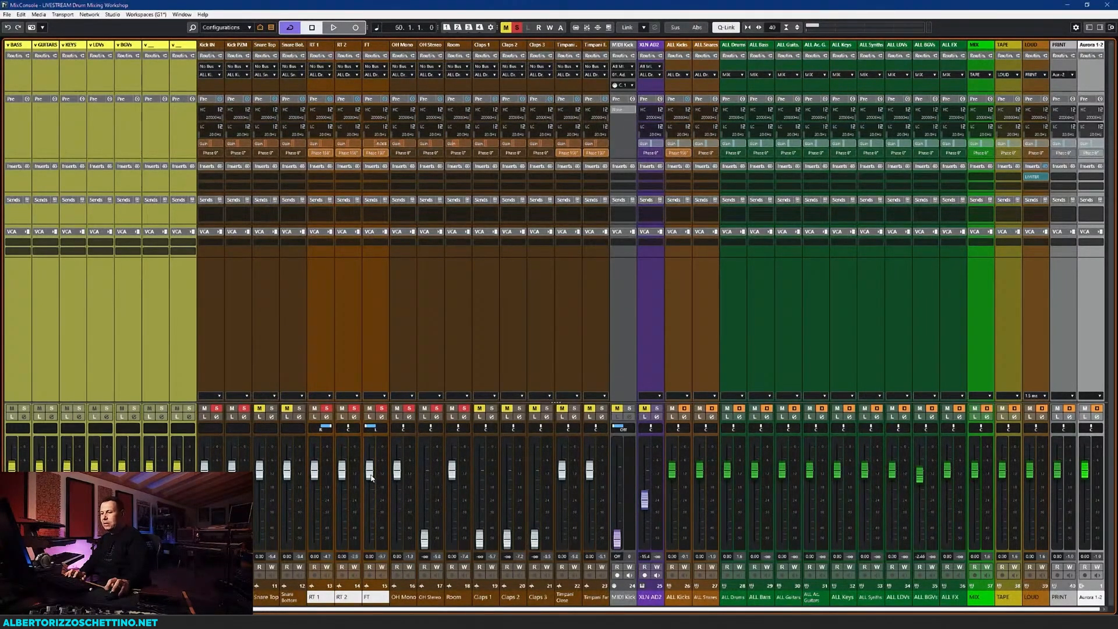
{"action": "key", "text": "space"}
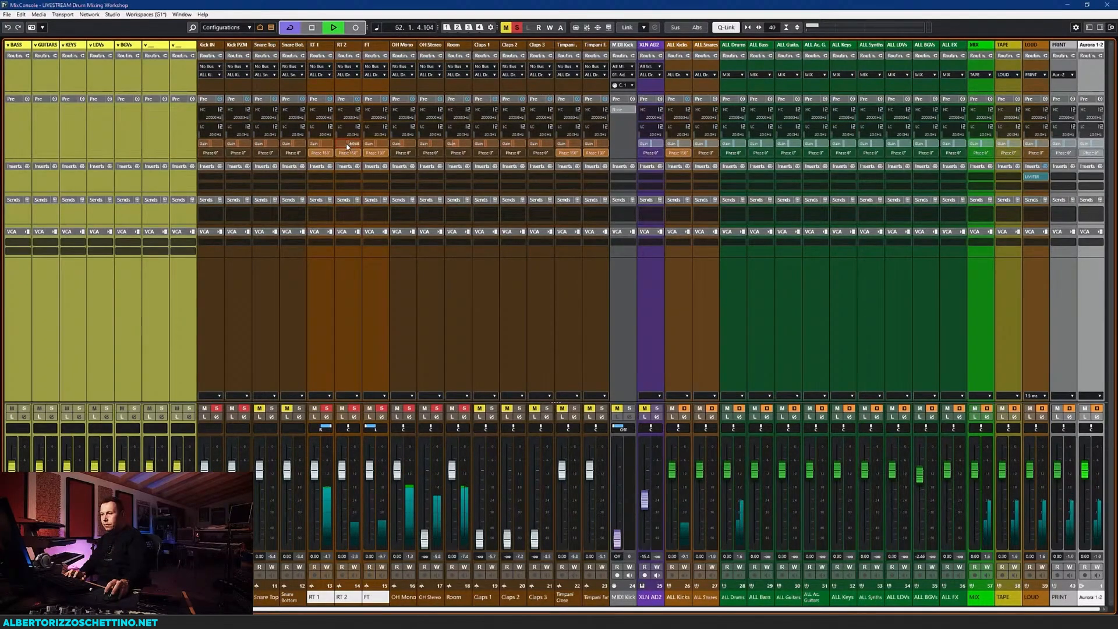
{"action": "mouse_move", "coordinate": [349, 144]}
{"action": "left_mouse_down"}
{"action": "mouse_move", "coordinate": [325, 152]}
{"action": "mouse_move", "coordinate": [336, 150]}
{"action": "left_mouse_up"}
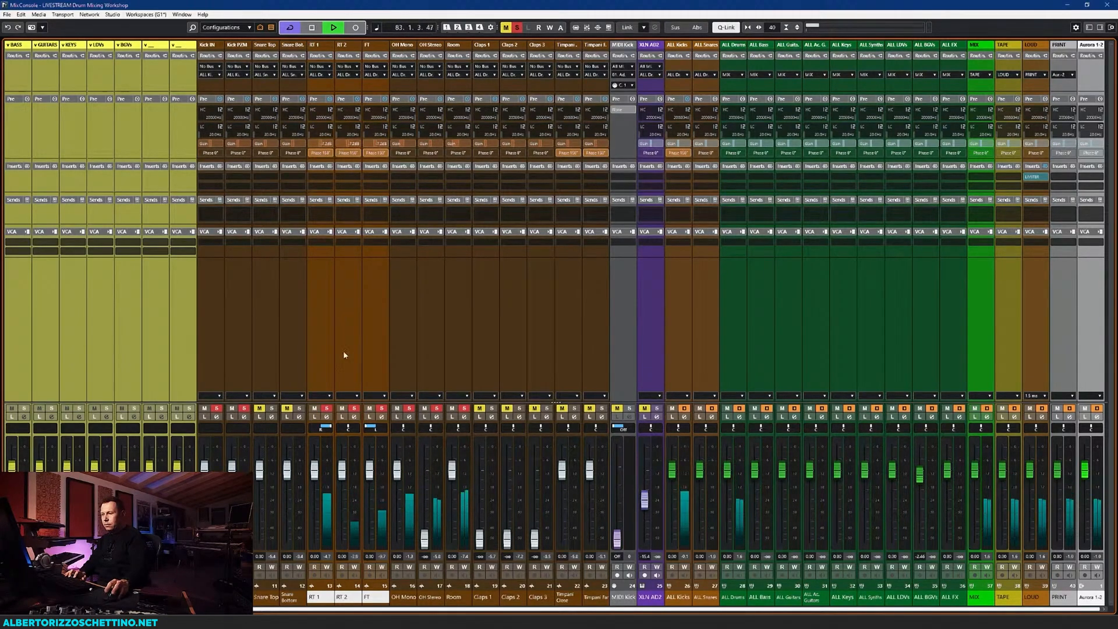
{"action": "key", "text": "space"}
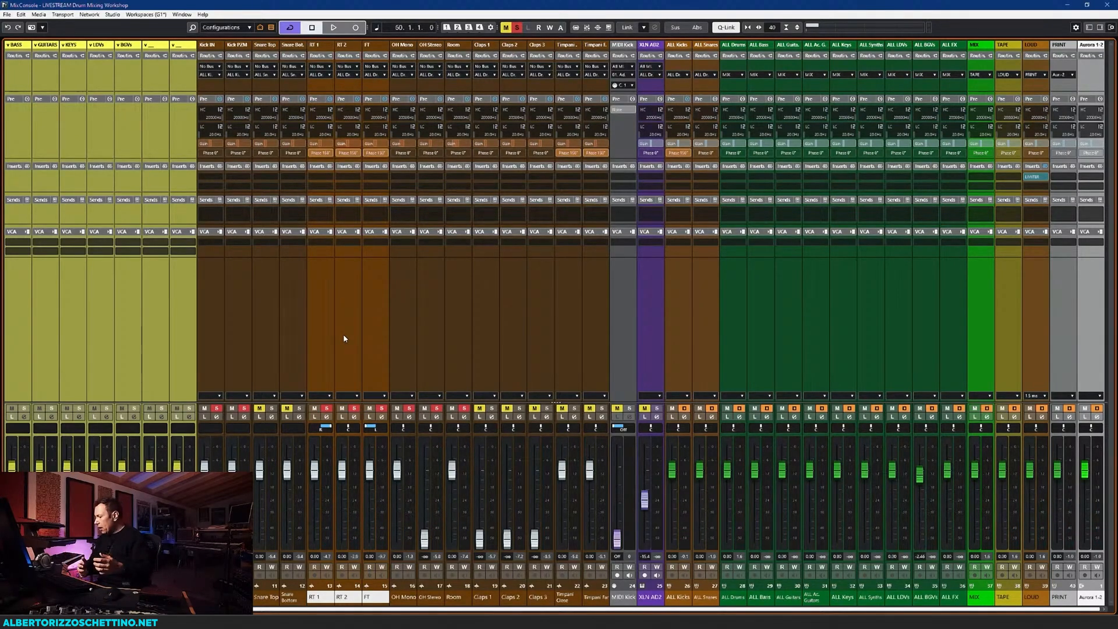
Lower the RT 1 fader to about -5.2 dB against the playing drums and open its pre gain value
{"action": "left_click", "coordinate": [352, 329]}
{"action": "left_click", "coordinate": [368, 331]}
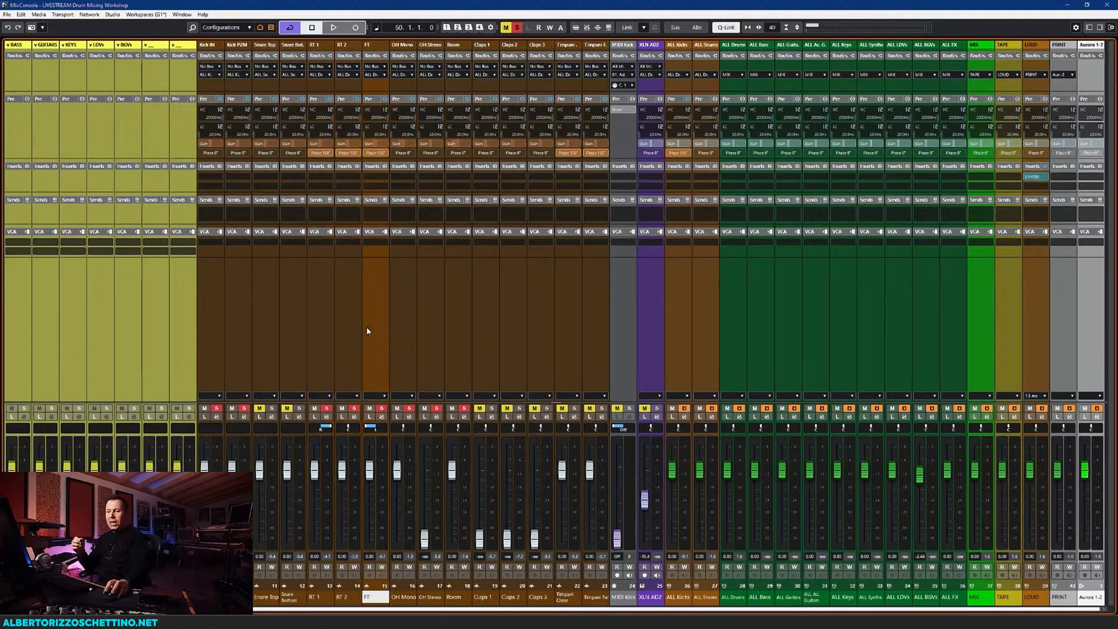
{"action": "left_click", "coordinate": [314, 293]}
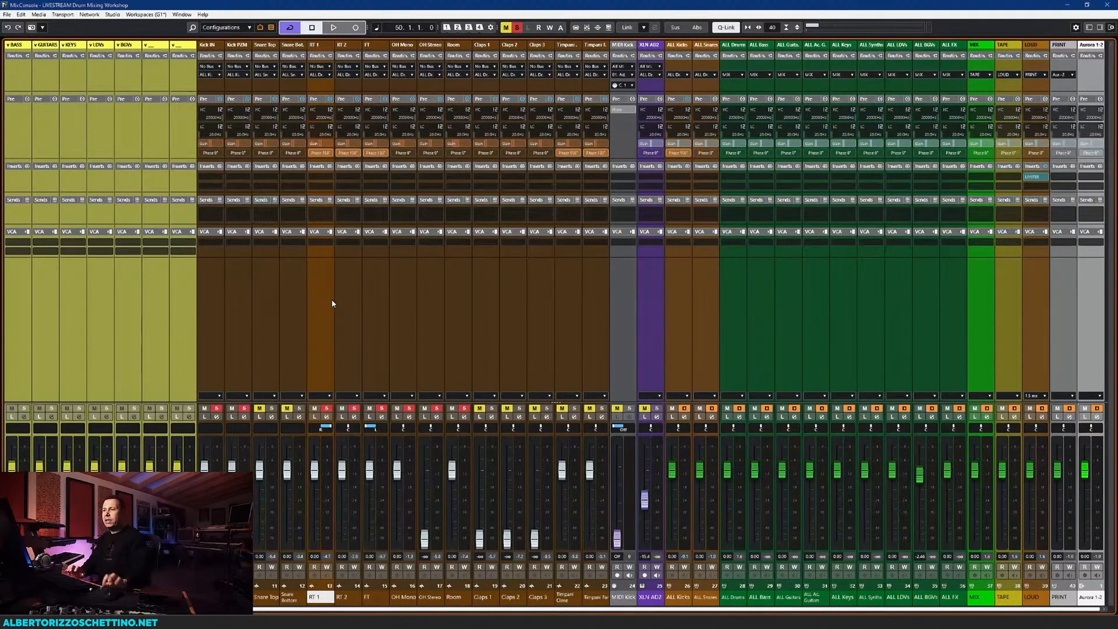
{"action": "mouse_move", "coordinate": [315, 468]}
{"action": "left_mouse_down"}
{"action": "mouse_move", "coordinate": [314, 503]}
{"action": "mouse_move", "coordinate": [315, 472]}
{"action": "left_mouse_up"}
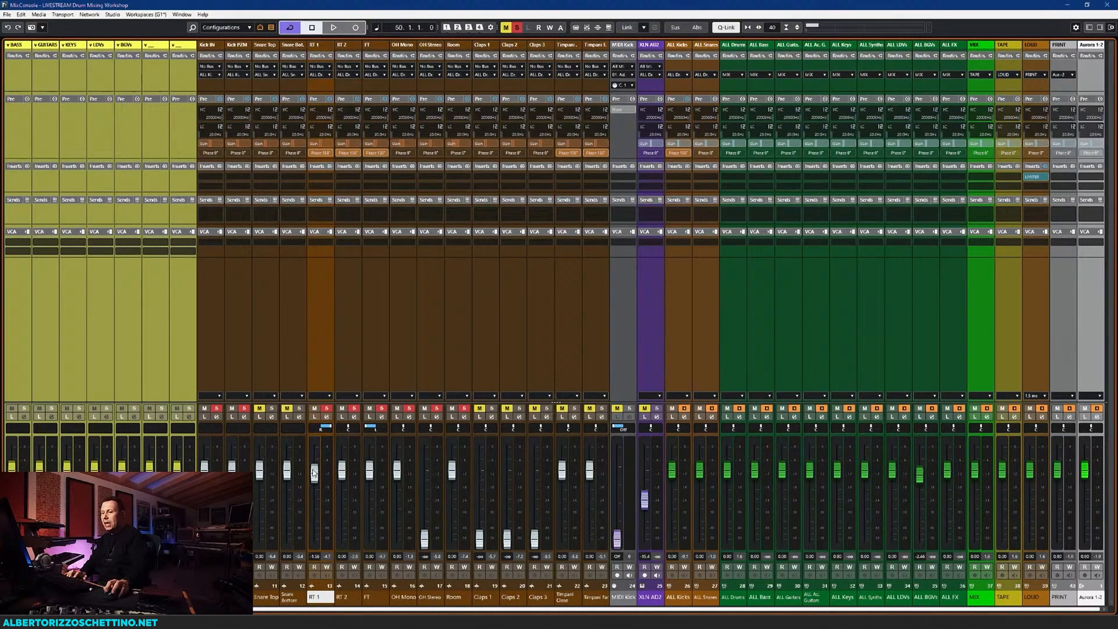
{"action": "key", "text": "space"}
{"action": "left_click_drag", "start_coordinate": [315, 476], "coordinate": [318, 483]}
{"action": "key", "text": "space"}
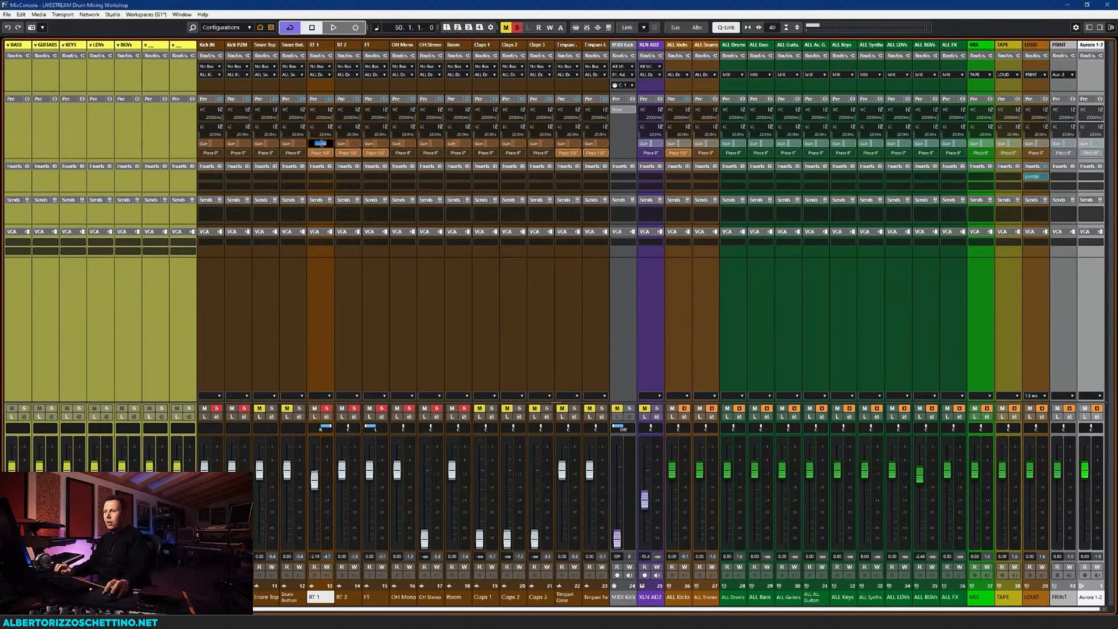
Lower the RT 1 pre gain to take over the fader reduction and reset its fader to 0 dB
{"action": "type", "text": "-11.1"}
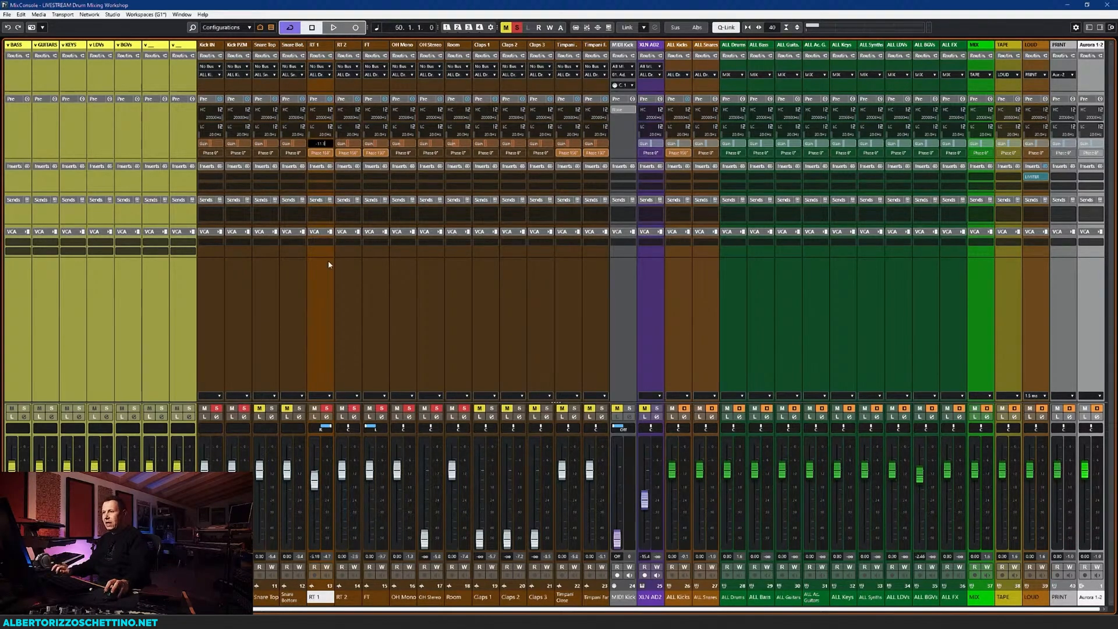
{"action": "type", "text": "8"}
{"action": "key", "text": "Return"}
{"action": "left_click", "coordinate": [315, 480], "text": "ctrl"}
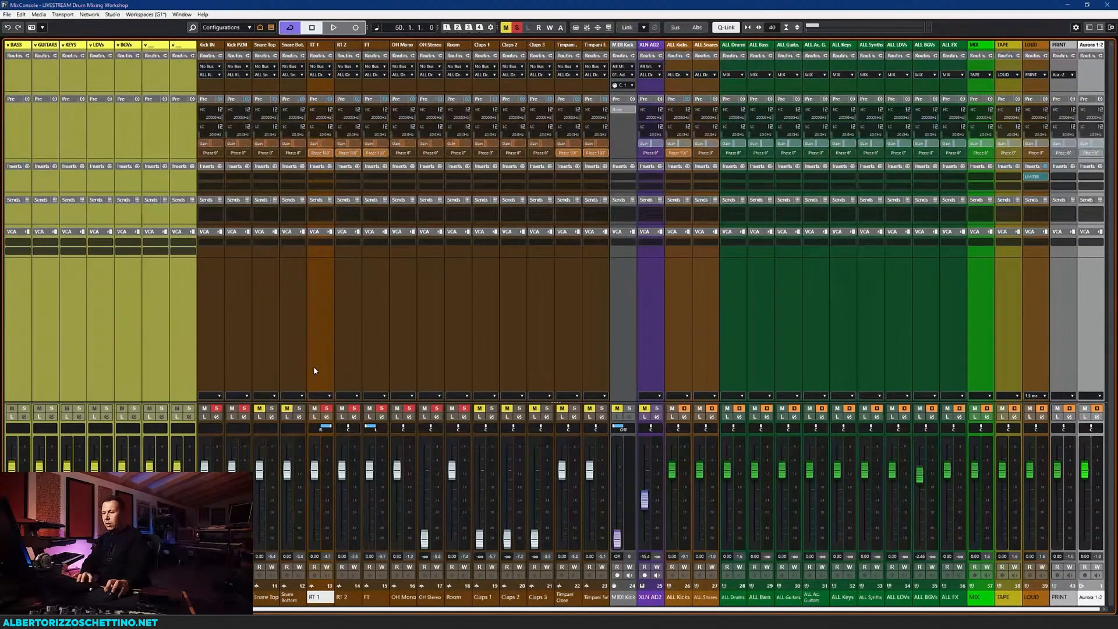
Play the drums to check the tom balance and lower the RT 2 fader to about -2.2 dB
{"action": "key", "text": "space"}
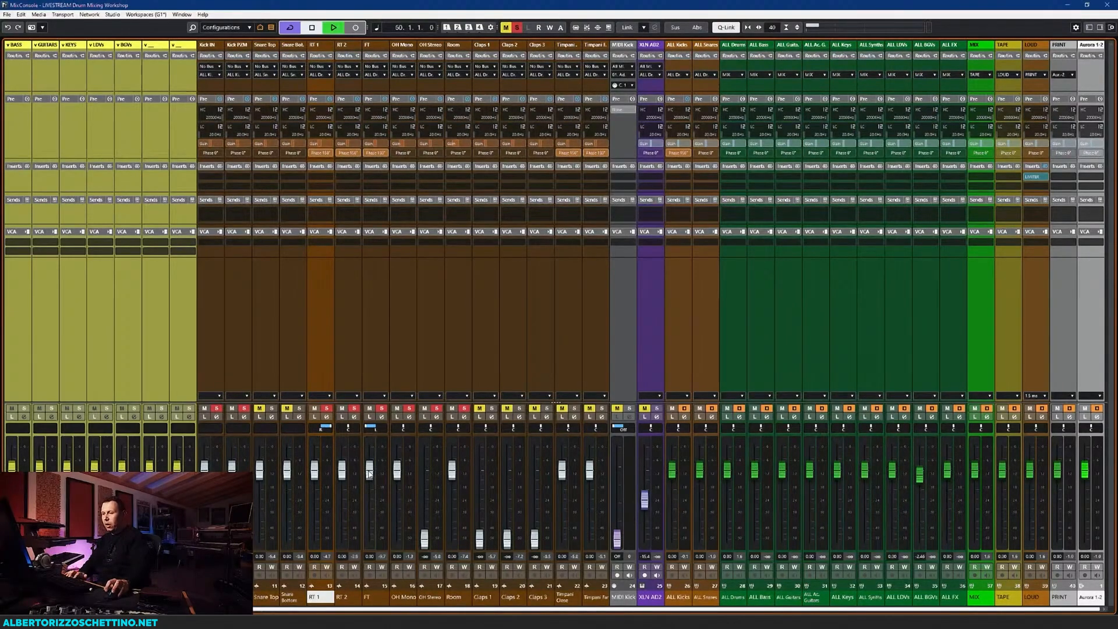
{"action": "mouse_move", "coordinate": [369, 474]}
{"action": "left_mouse_down"}
{"action": "mouse_move", "coordinate": [371, 462]}
{"action": "mouse_move", "coordinate": [371, 472]}
{"action": "left_mouse_up"}
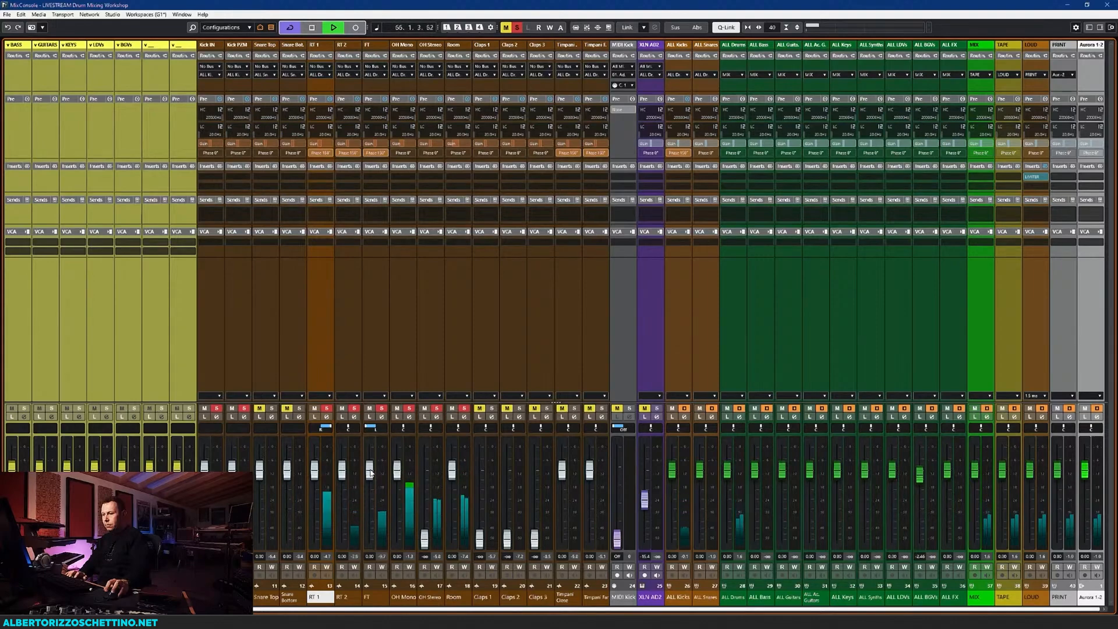
{"action": "key", "text": "space"}
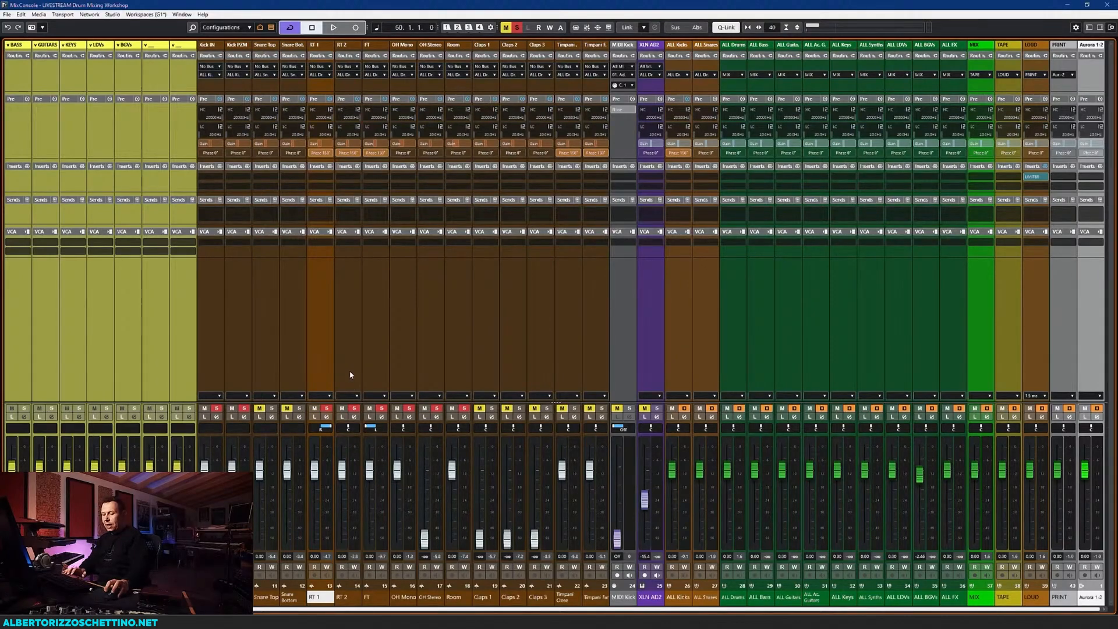
{"action": "key", "text": "F3"}
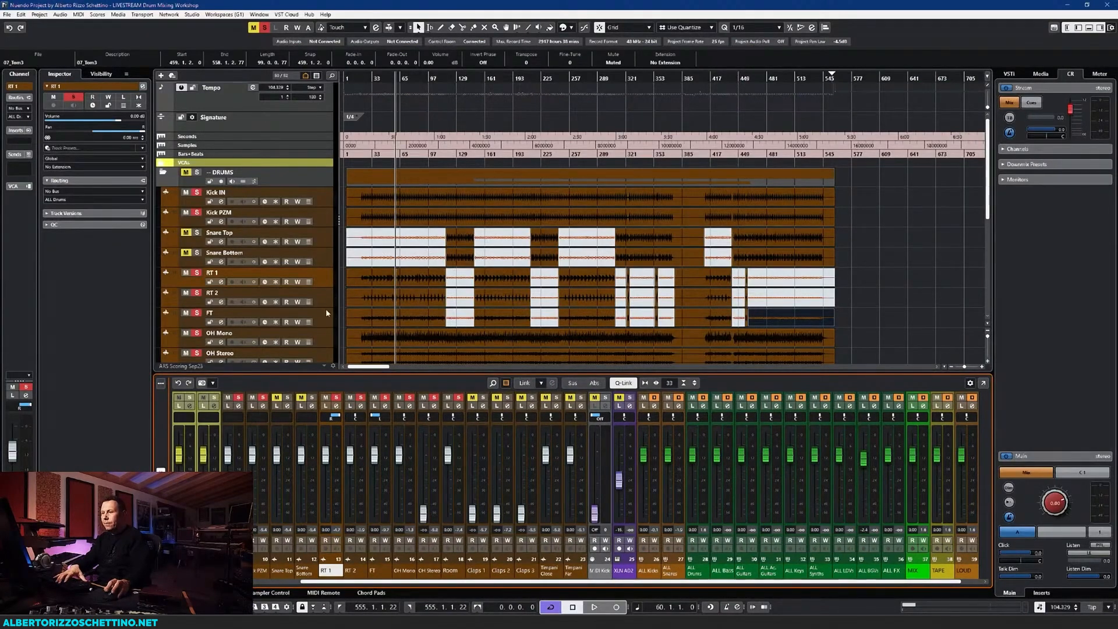
{"action": "key", "text": "F3"}
{"action": "key", "text": "space"}
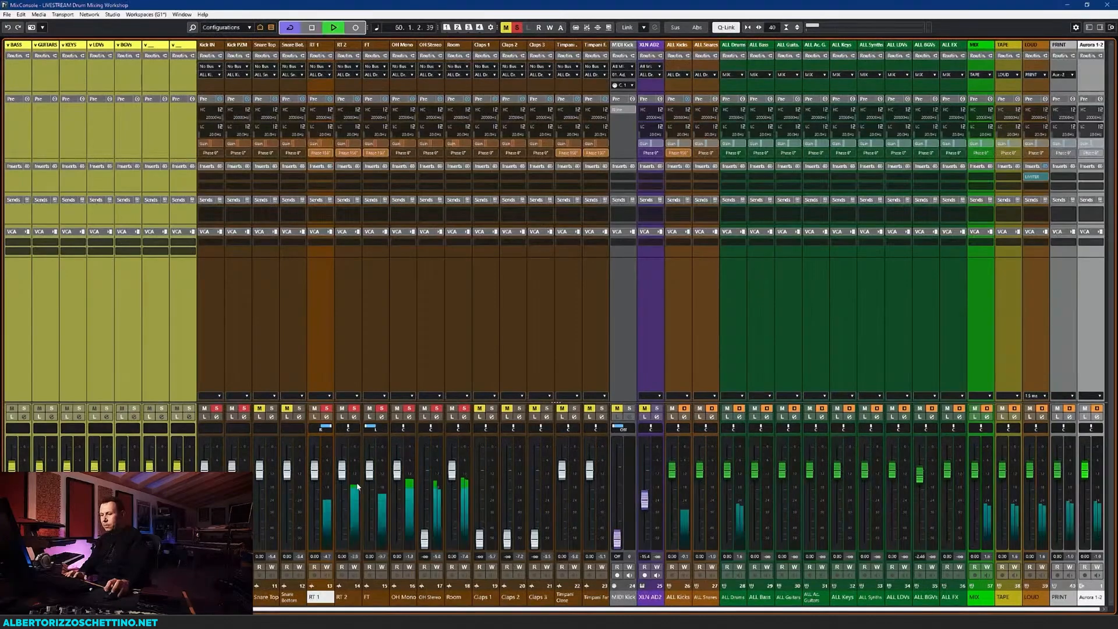
{"action": "mouse_move", "coordinate": [344, 471]}
{"action": "left_mouse_down"}
{"action": "mouse_move", "coordinate": [345, 453]}
{"action": "mouse_move", "coordinate": [345, 477]}
{"action": "left_mouse_up"}
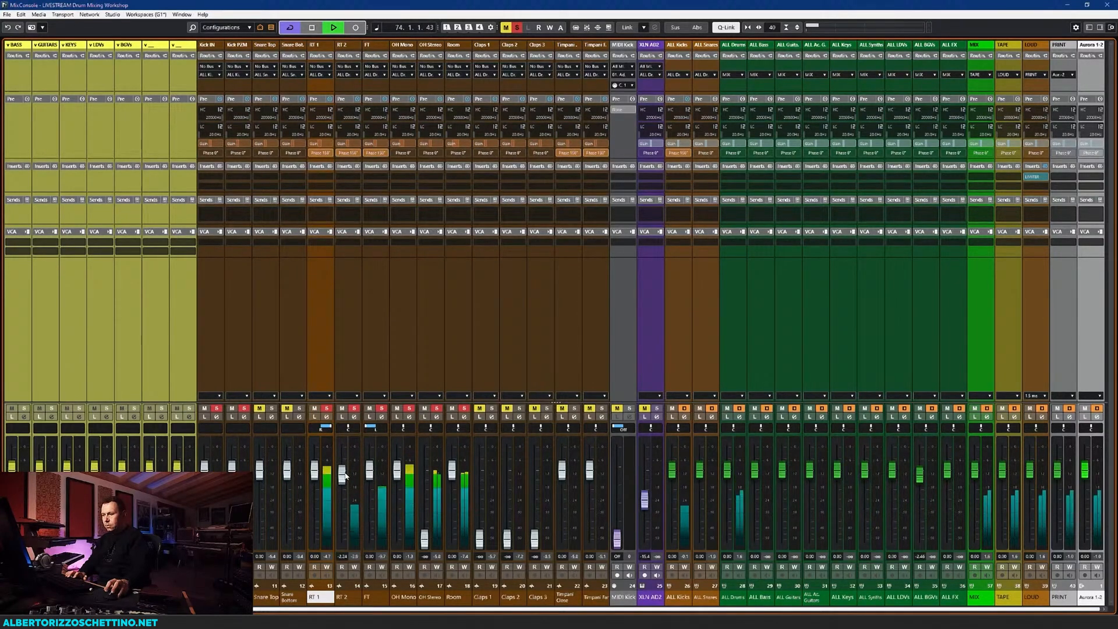
{"action": "key", "text": "space"}
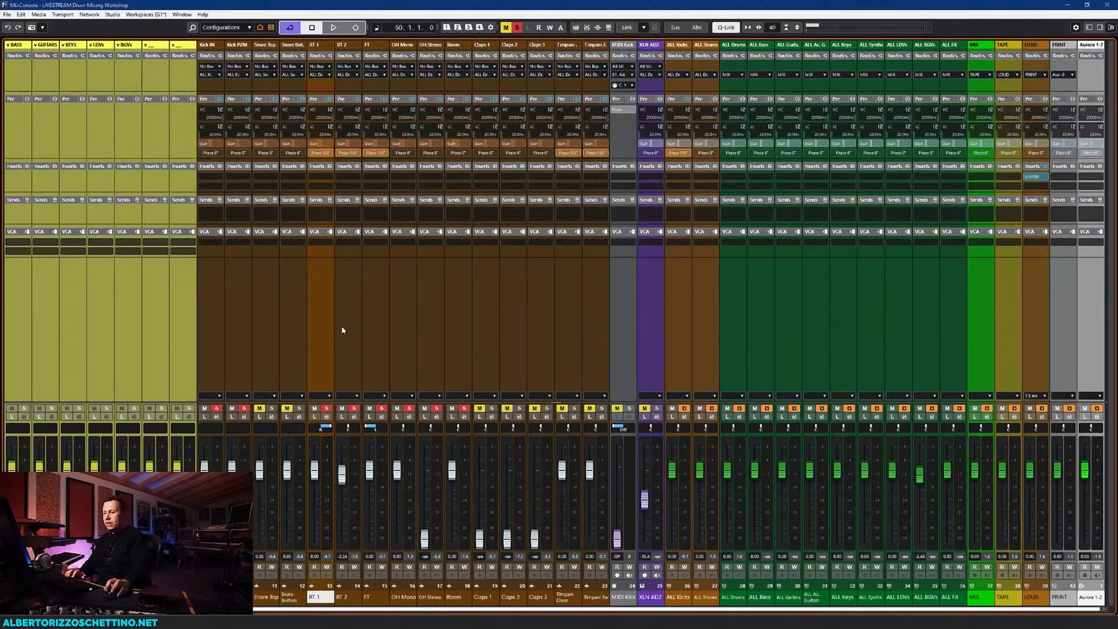
Transfer the RT 2 fader reduction to its pre gain, with the fader back at 0 dB, and save the project
{"action": "left_click", "coordinate": [350, 306]}
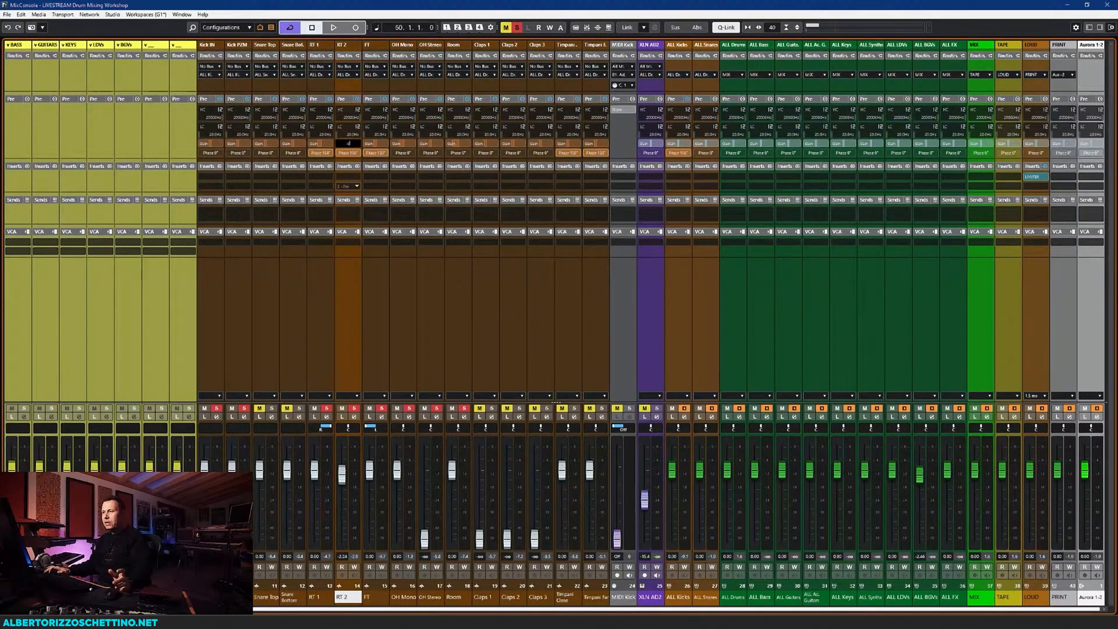
{"action": "key", "text": "Return"}
{"action": "left_click", "coordinate": [342, 475], "text": "ctrl"}
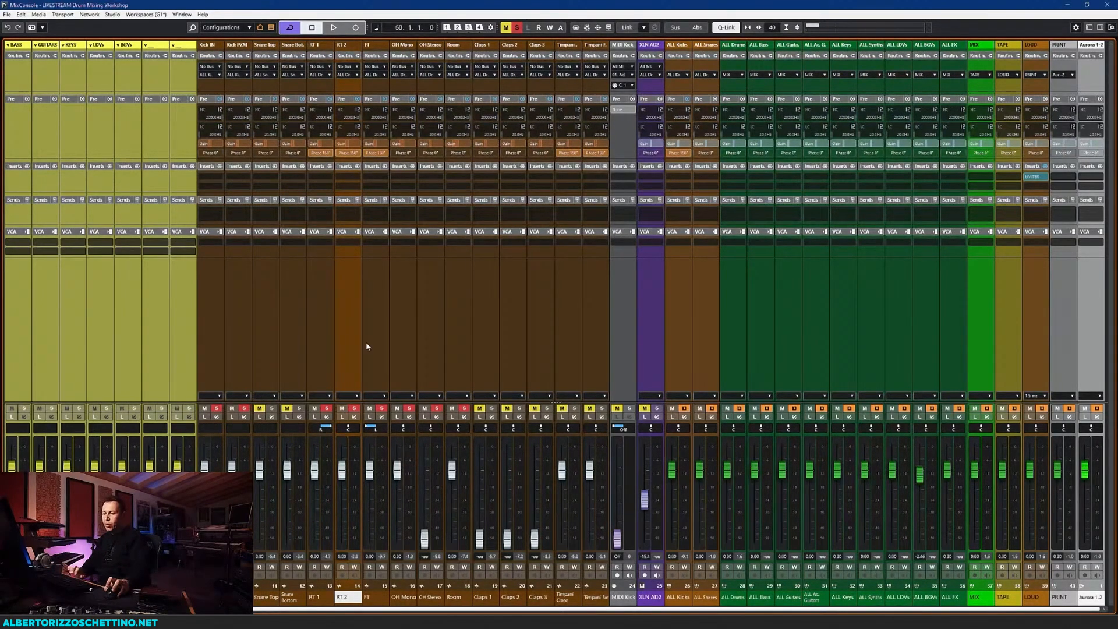
{"action": "key", "text": "ctrl+s"}
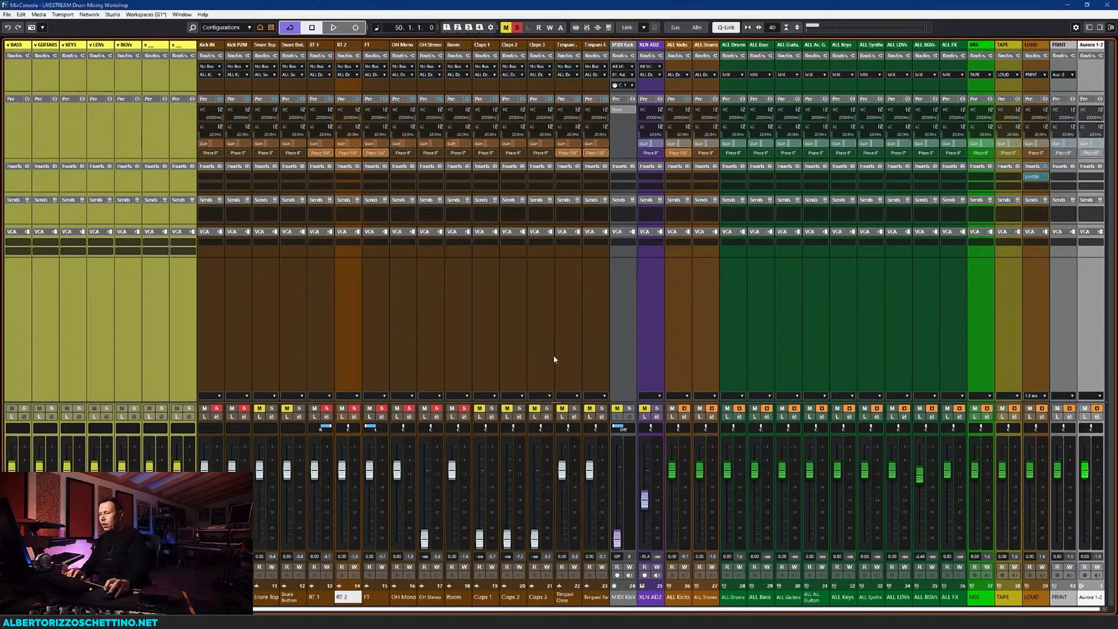
Set the playback position to bar 319, play the drums and add Timpani Close and Timpani Far to the solo
{"action": "key", "text": "F3"}
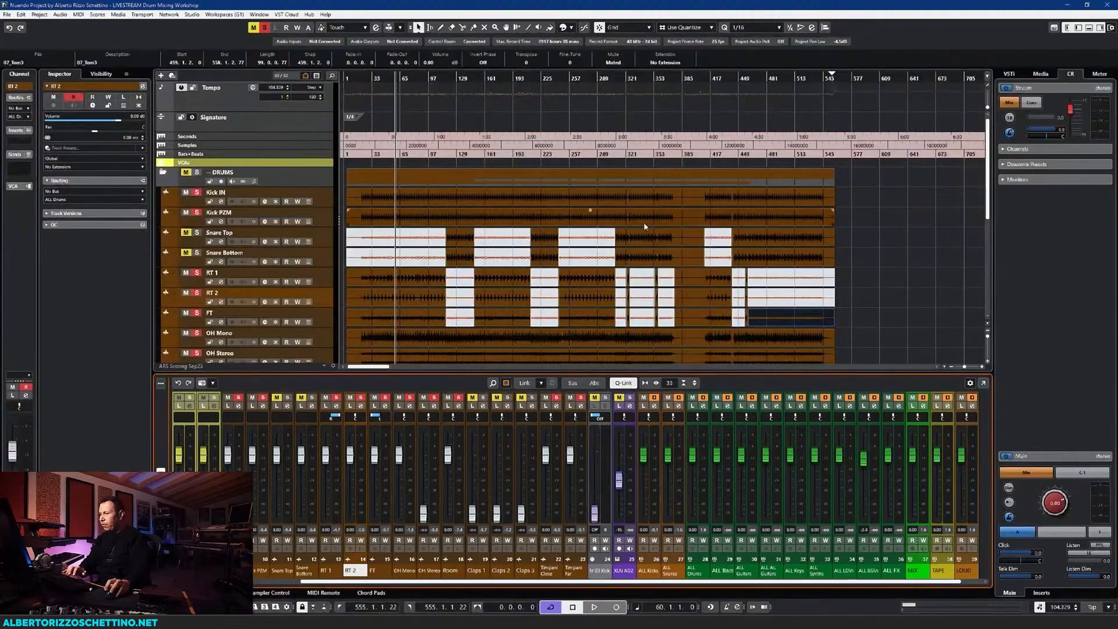
{"action": "scroll", "coordinate": [668, 219], "scroll_direction": "down", "scroll_amount": 3}
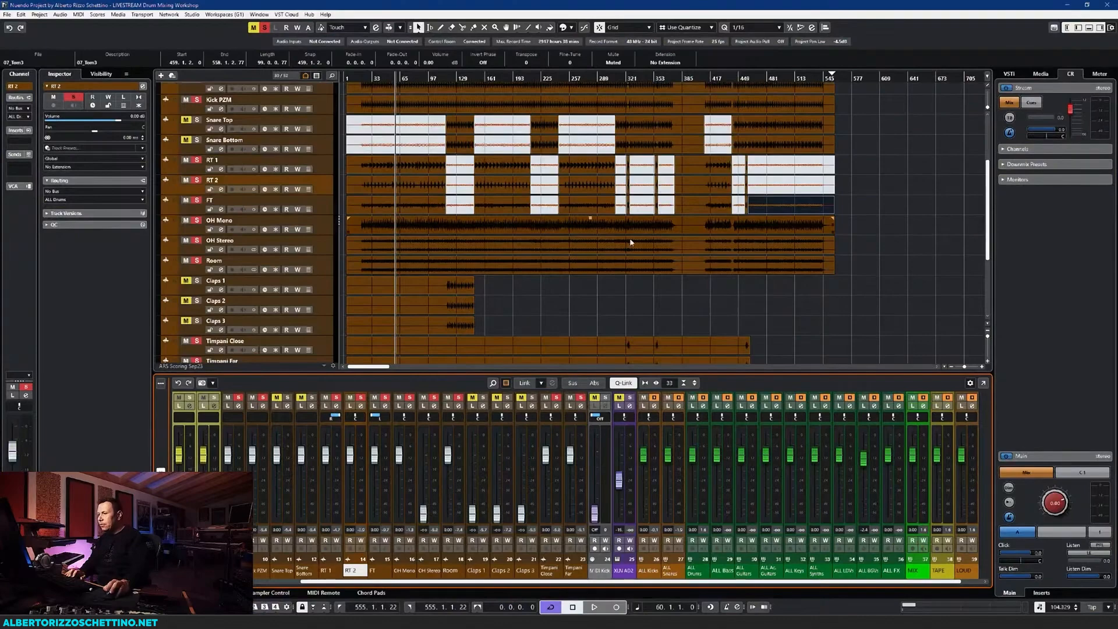
{"action": "left_click", "coordinate": [623, 78]}
{"action": "left_click", "coordinate": [624, 78]}
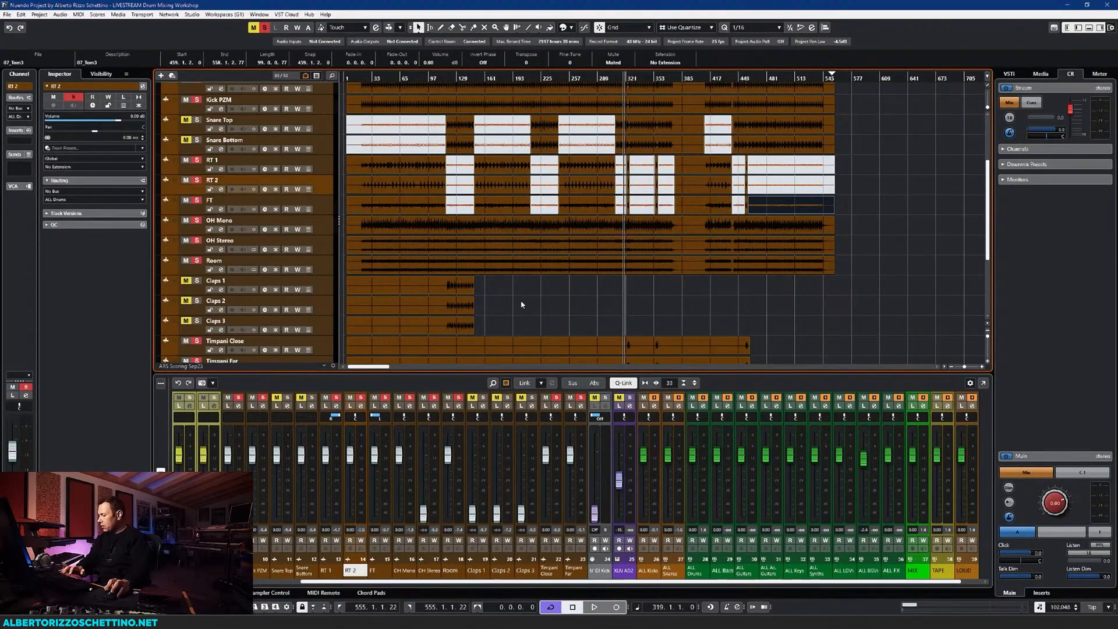
{"action": "key", "text": "F3"}
{"action": "key", "text": "space"}
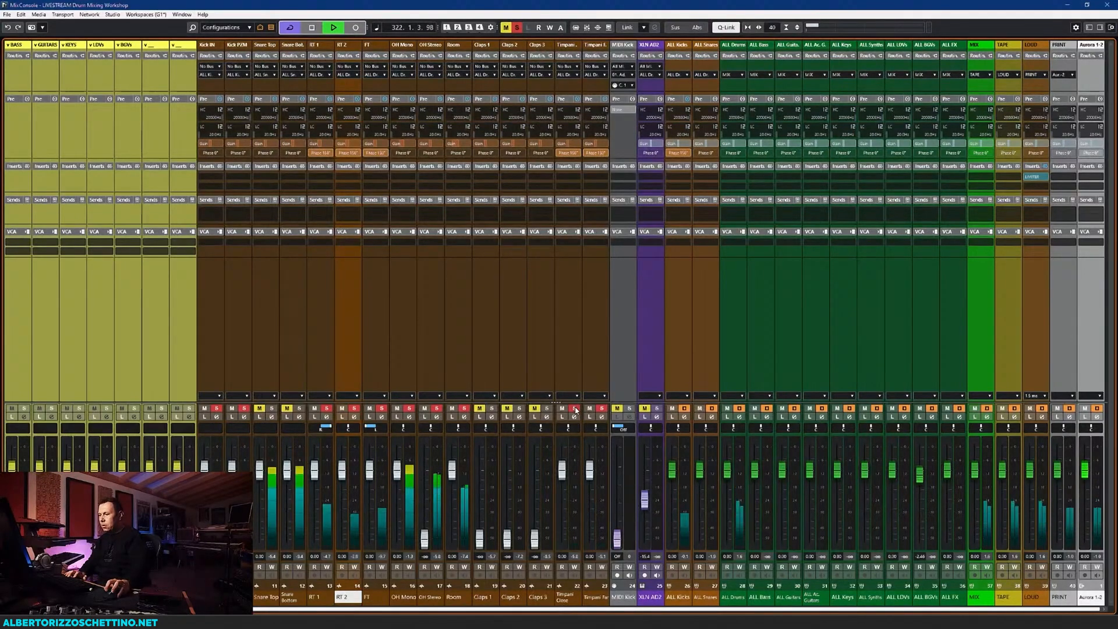
{"action": "key", "text": "space"}
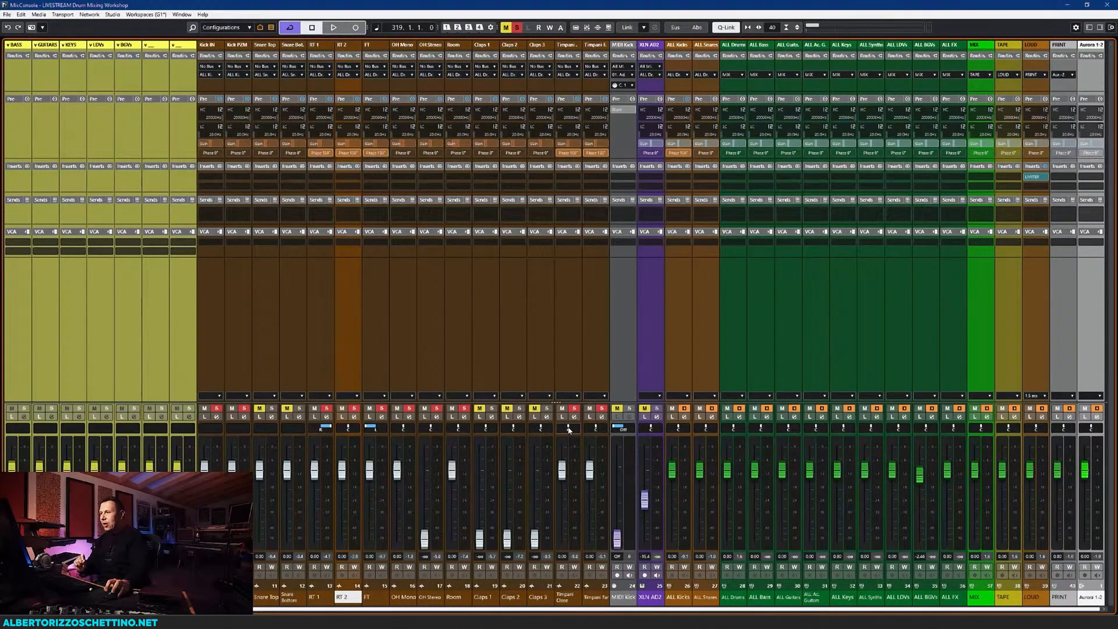
Try panning Timpani Close to the left and Timpani Far to the right, and play from bar 319
{"action": "left_click_drag", "start_coordinate": [563, 427], "coordinate": [549, 433]}
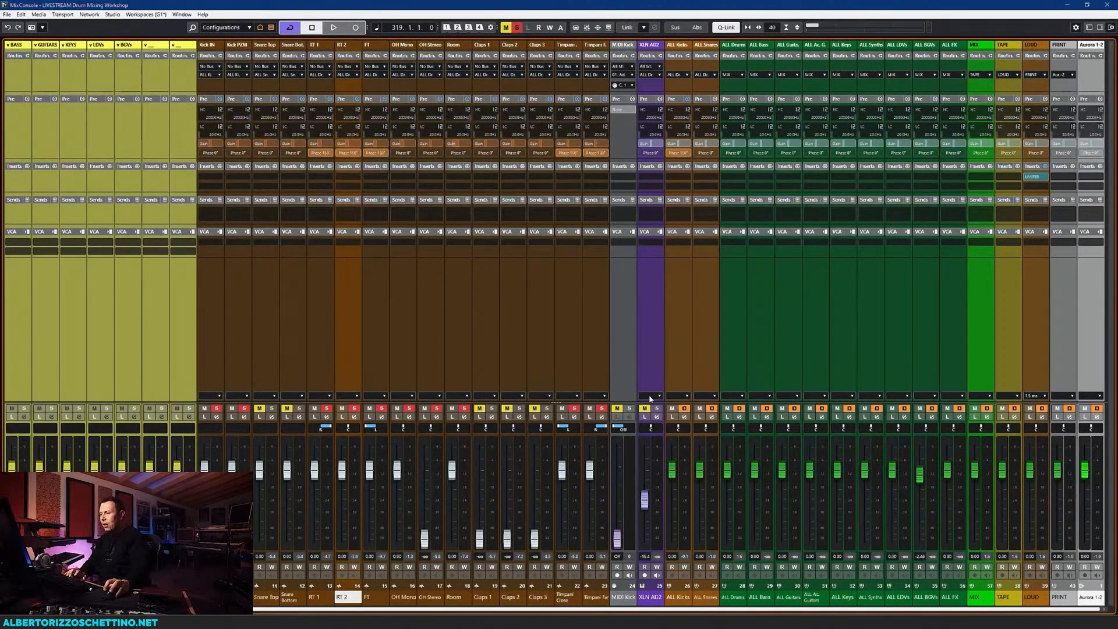
{"action": "key", "text": "space"}
{"action": "key", "text": "F3"}
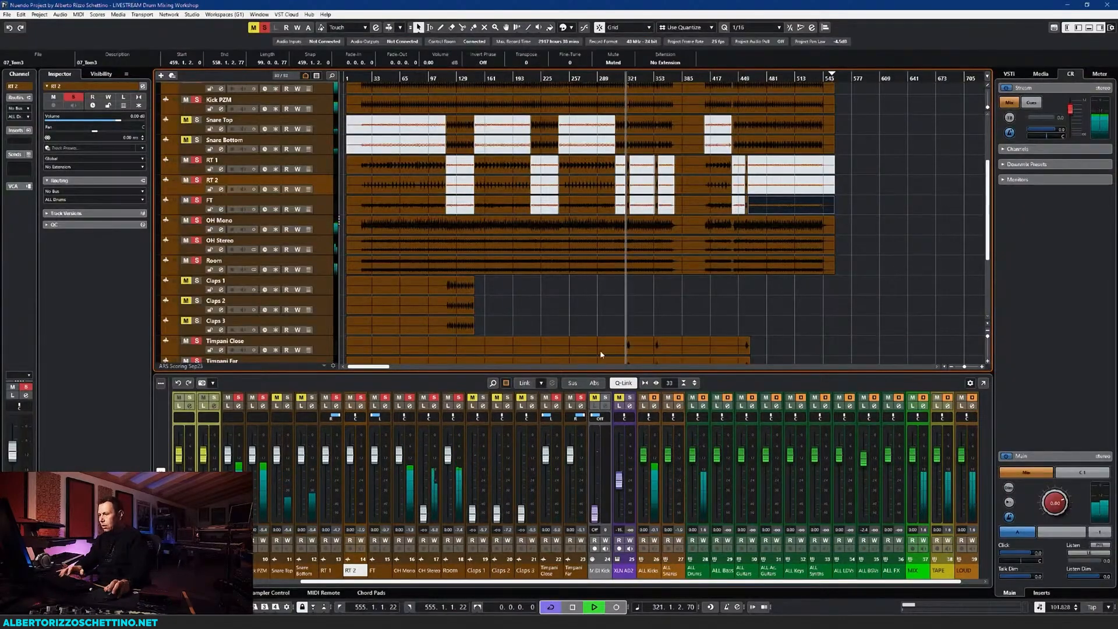
{"action": "key", "text": "F3"}
Reset the panning of Timpani Close and Timpani Far to centre and listen to the section again
{"action": "left_click", "coordinate": [568, 428], "text": "ctrl"}
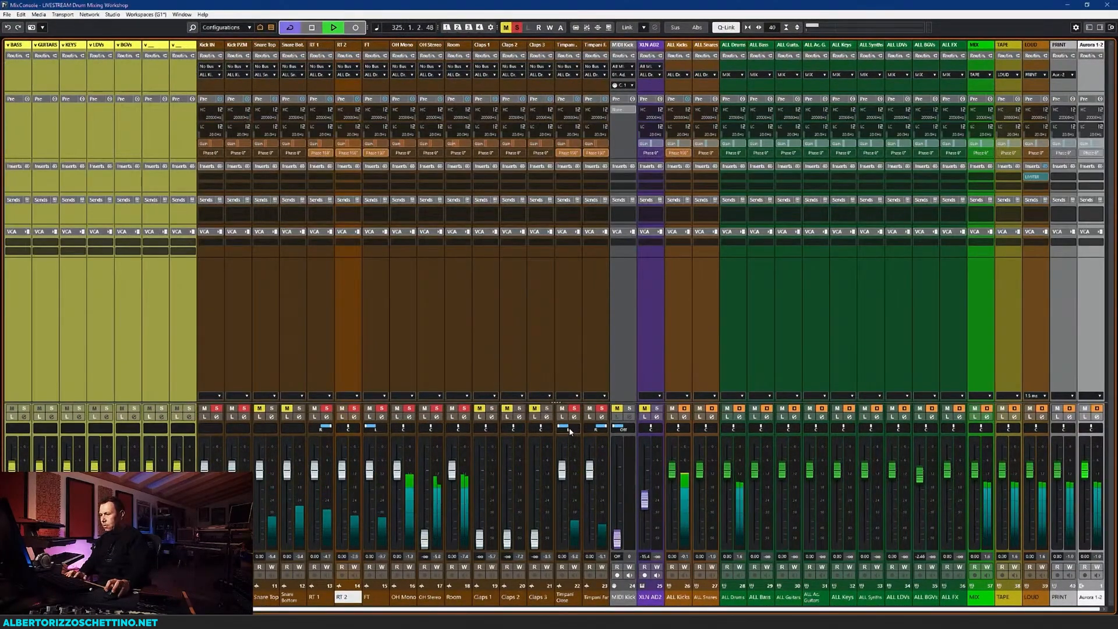
{"action": "key", "text": "space"}
{"action": "left_click", "coordinate": [595, 427], "text": "ctrl"}
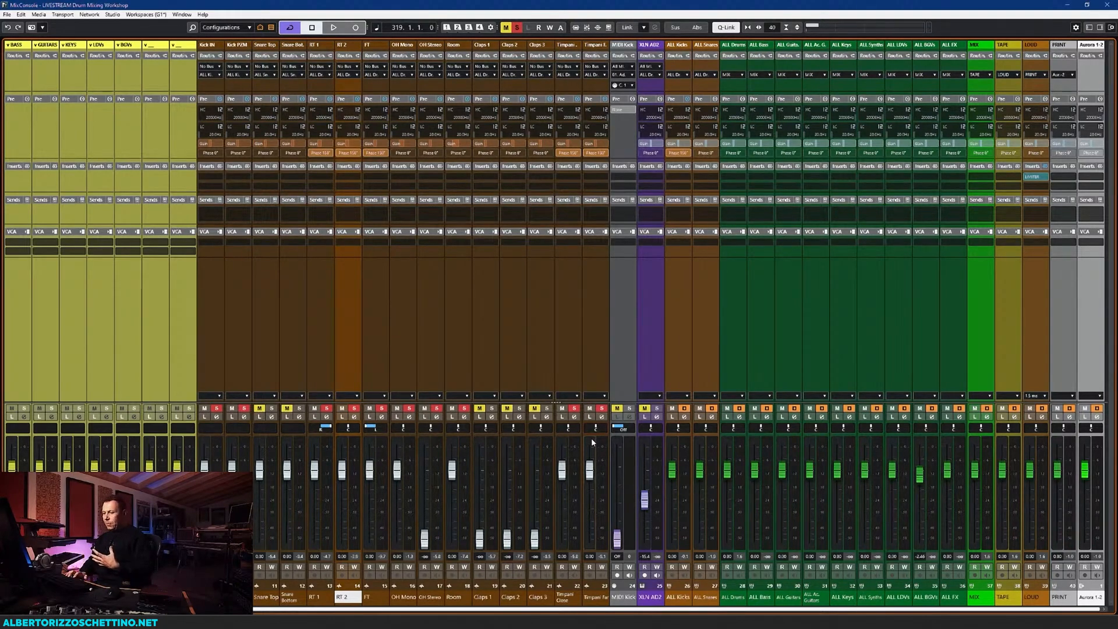
{"action": "key", "text": "space"}
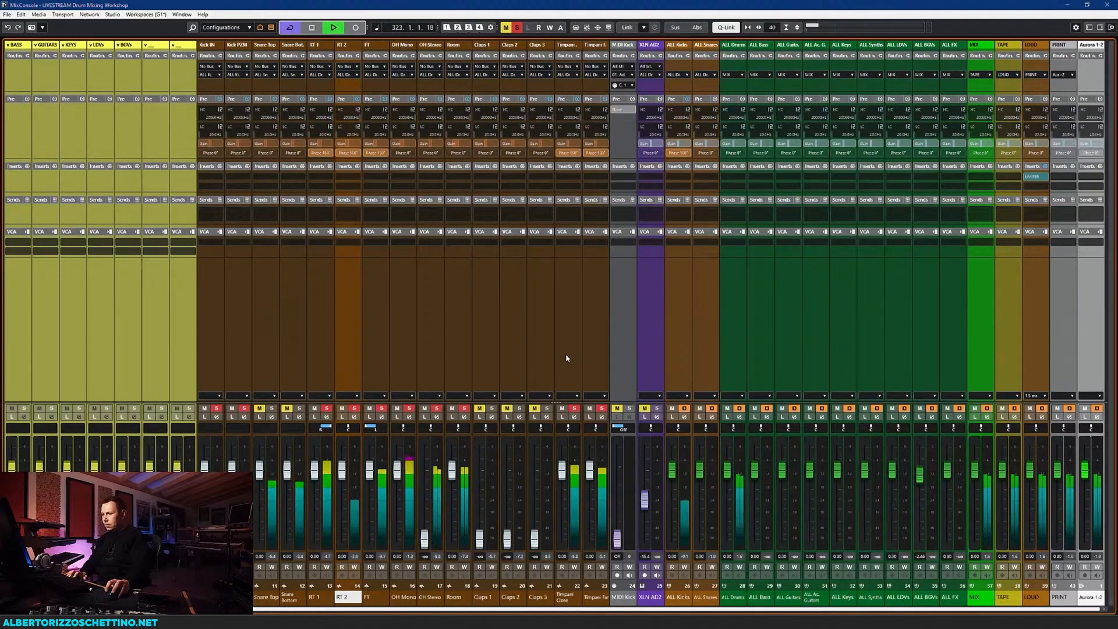
{"action": "key", "text": "space"}
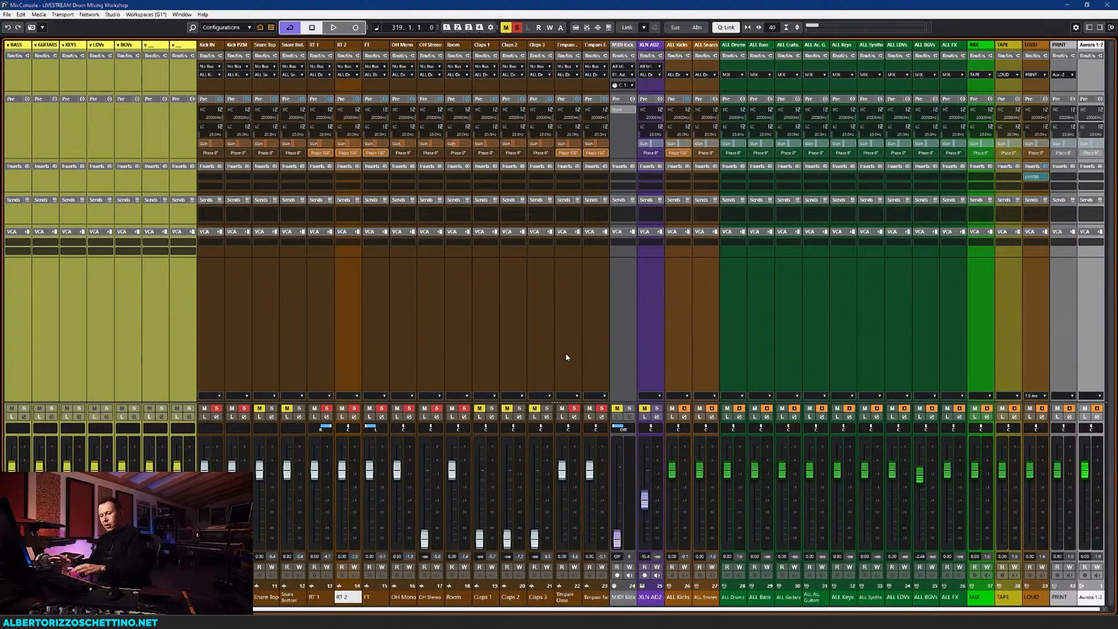
{"action": "key", "text": "F3"}
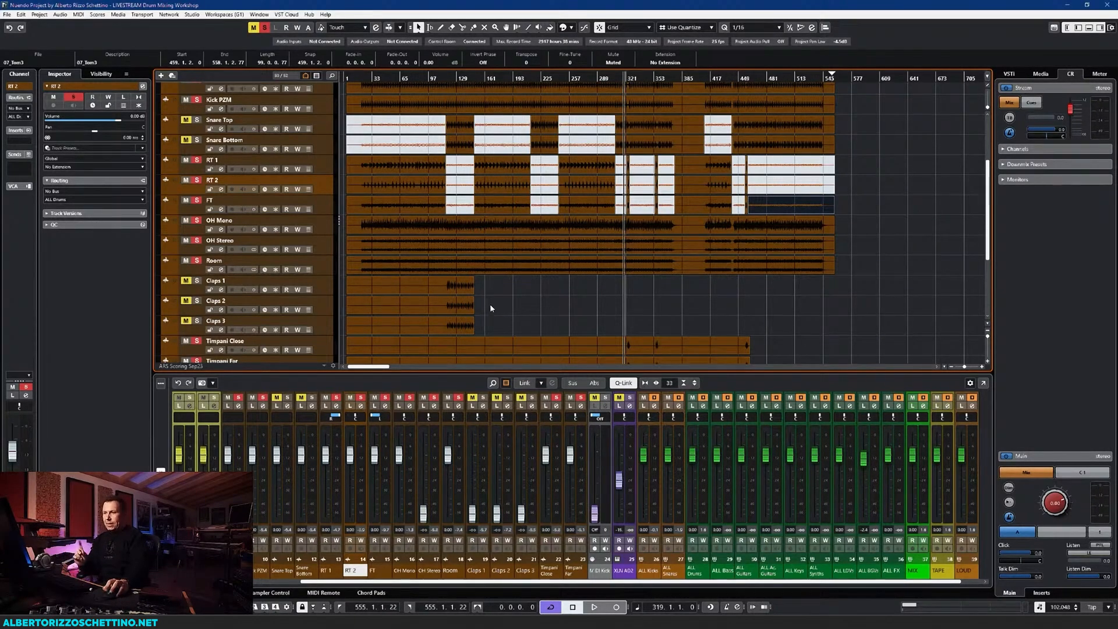
{"action": "key", "text": "F3"}
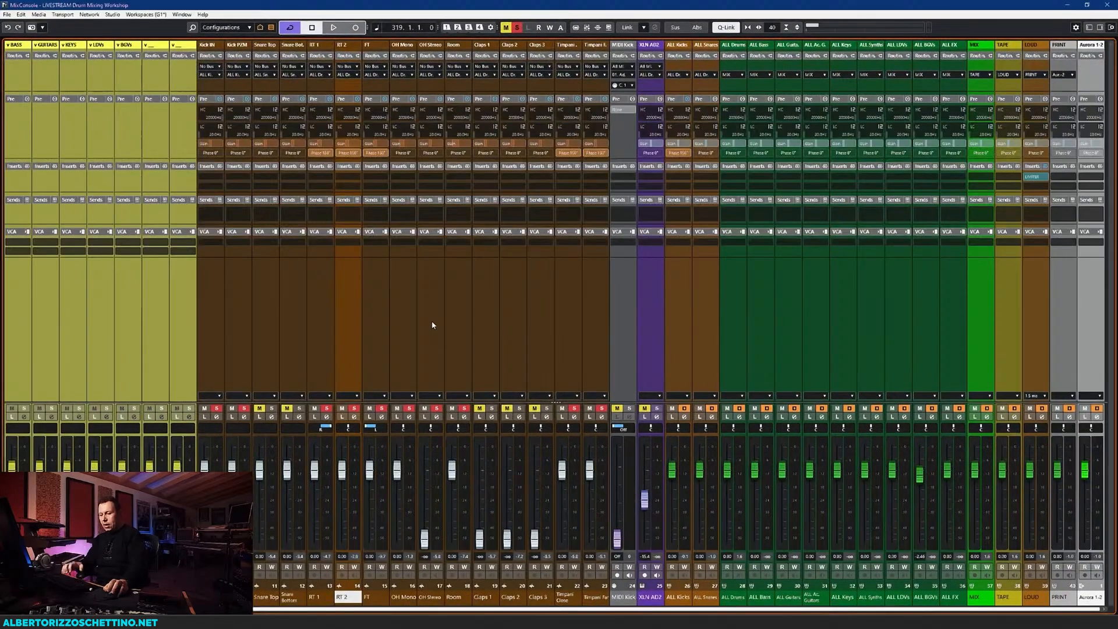
Set the playback position to bar 118, and unmute Snare Top and Snare Bottom and add them to the solo
{"action": "key", "text": "F3"}
{"action": "scroll", "coordinate": [420, 152], "scroll_direction": "up", "scroll_amount": 5}
{"action": "left_click", "coordinate": [449, 77]}
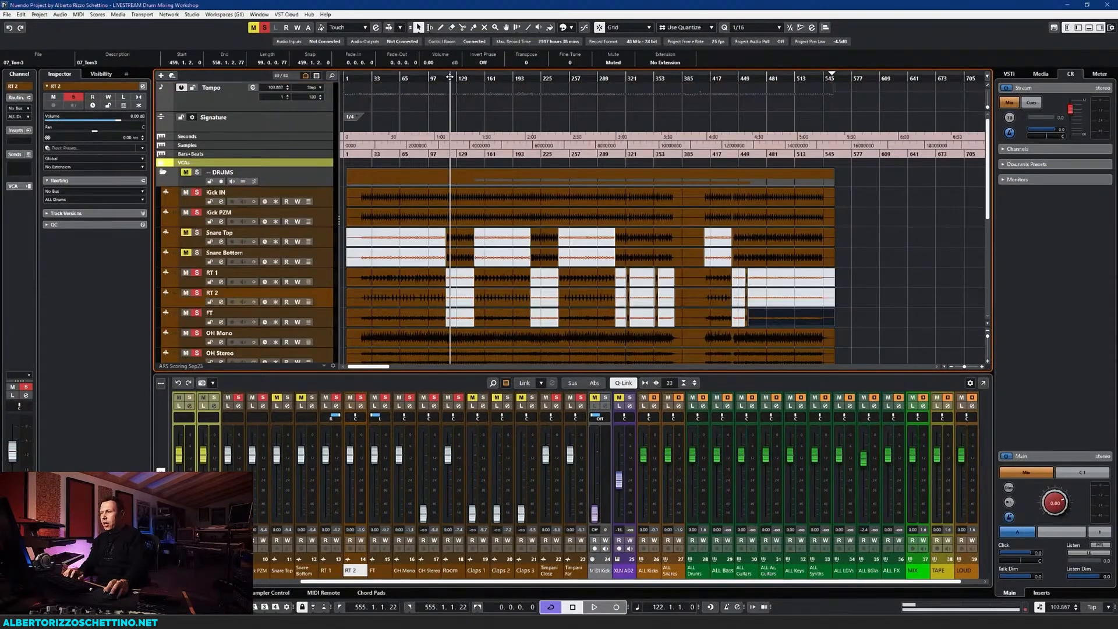
{"action": "left_click", "coordinate": [446, 77]}
{"action": "left_click", "coordinate": [185, 233]}
{"action": "left_click", "coordinate": [186, 252]}
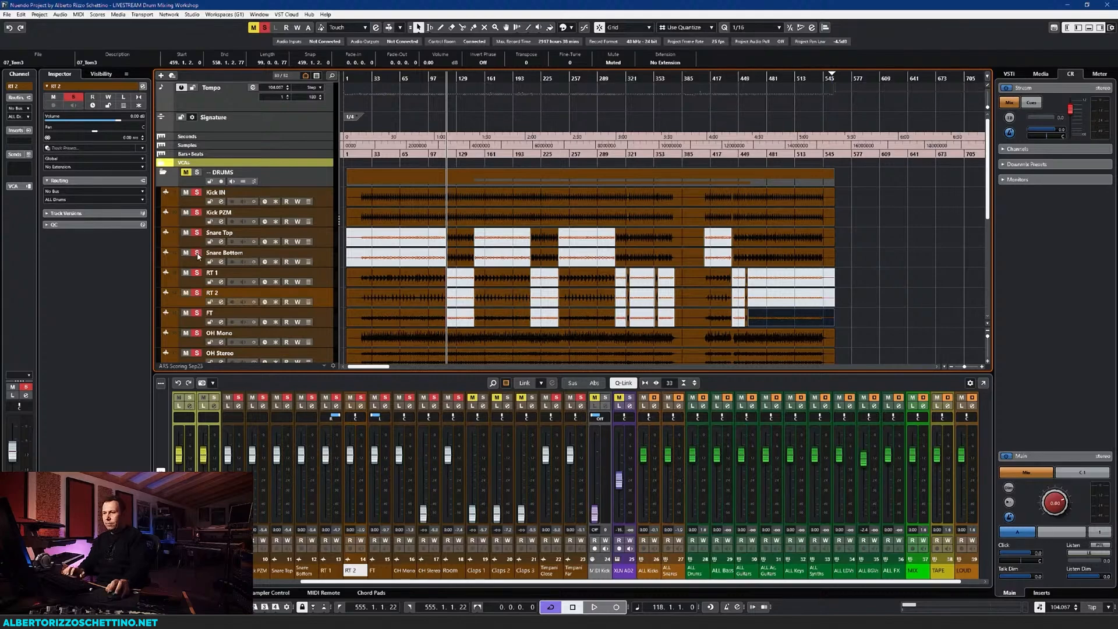
{"action": "key", "text": "F3"}
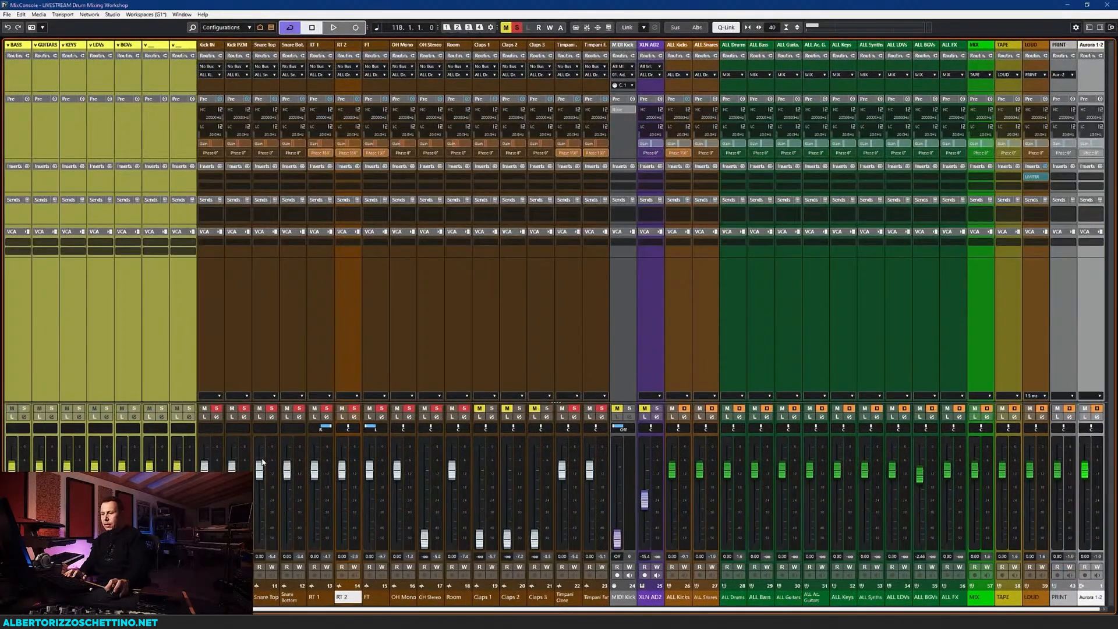
Lower the Snare Top and Snare Bottom faders together to about -1.3 dB while listening to the drums from bar 118
{"action": "left_click", "coordinate": [266, 321]}
{"action": "left_click", "coordinate": [282, 439], "text": "ctrl"}
{"action": "left_click_drag", "start_coordinate": [281, 438], "coordinate": [293, 475]}
{"action": "key", "text": "space"}
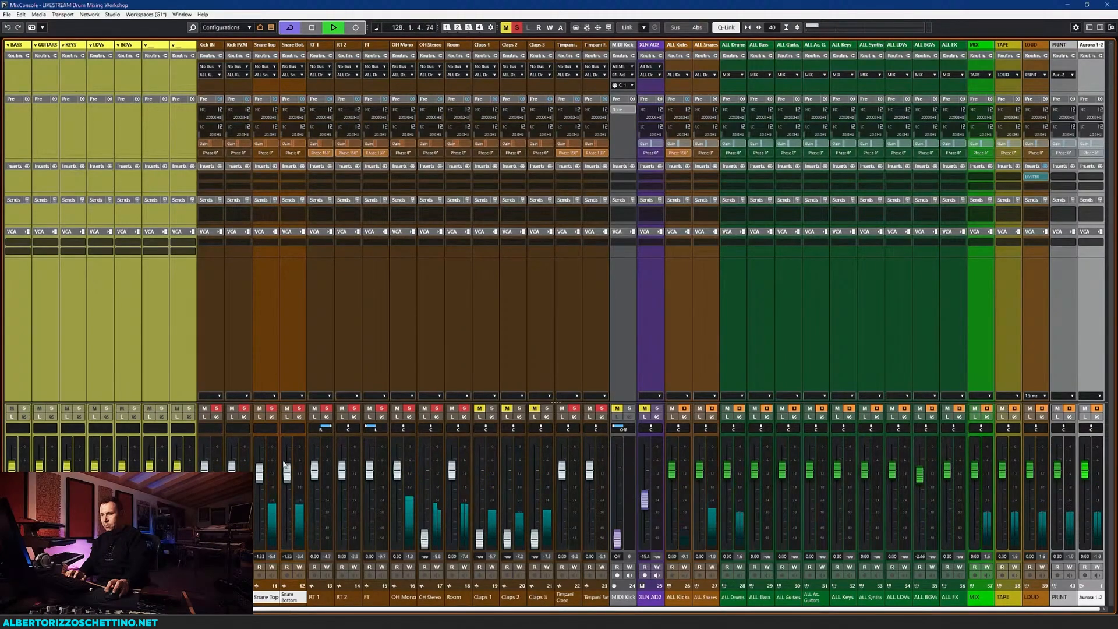
{"action": "key", "text": "space"}
Transfer the snare fader reduction to the pre gain of Snare Top and Snare Bottom, and reset both faders to 0 dB
{"action": "left_click", "coordinate": [263, 302]}
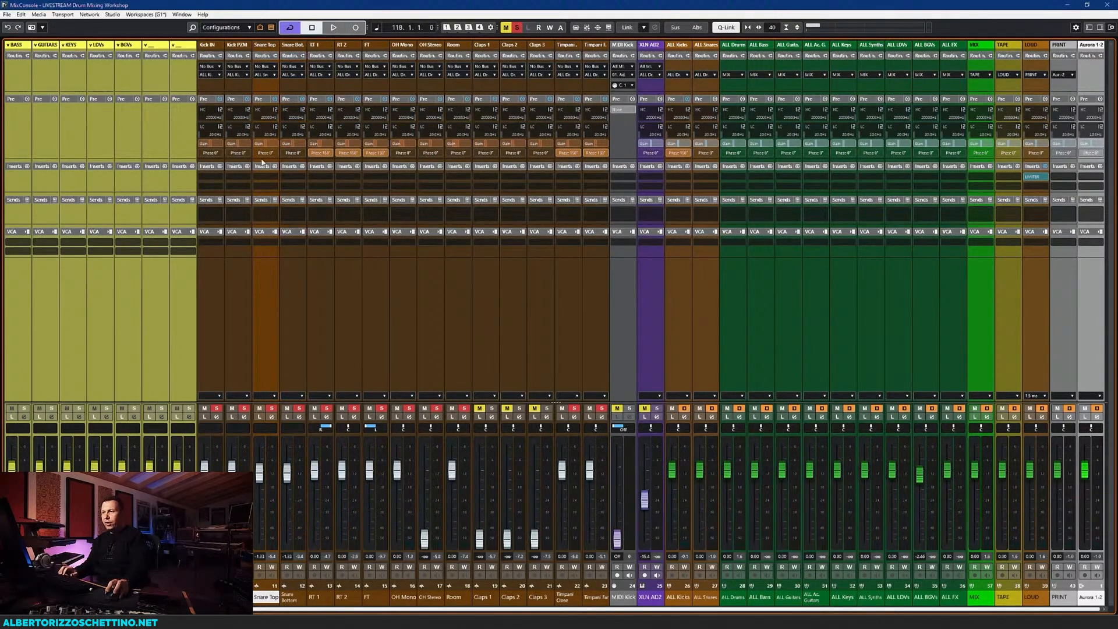
{"action": "left_click", "coordinate": [290, 250], "text": "shift"}
{"action": "left_click_drag", "start_coordinate": [293, 146], "coordinate": [297, 164]}
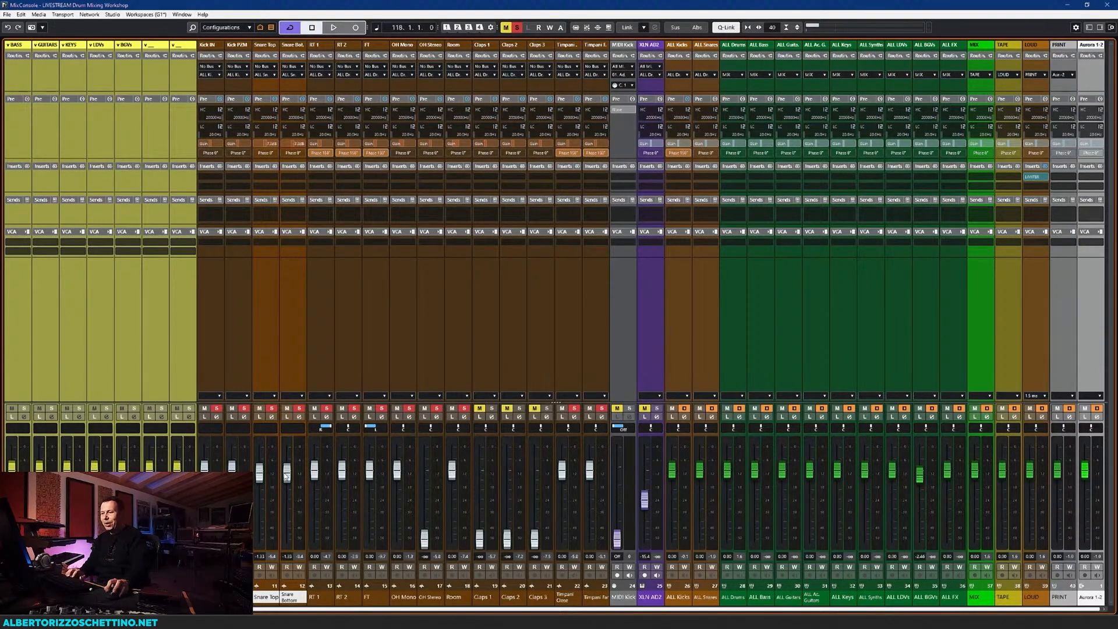
{"action": "left_click", "coordinate": [267, 379]}
{"action": "left_click", "coordinate": [260, 472], "text": "ctrl"}
{"action": "left_click", "coordinate": [287, 473], "text": "ctrl"}
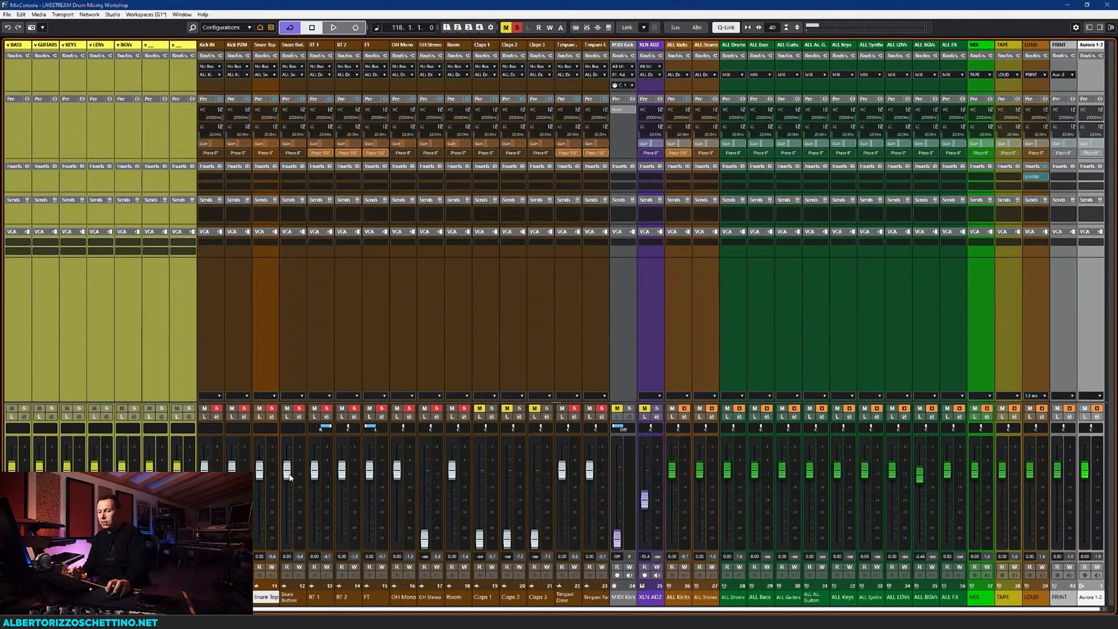
Lower the Snare Bottom fader to about -2 dB and listen to the section from bar 118
{"action": "mouse_move", "coordinate": [289, 476]}
{"action": "left_mouse_down"}
{"action": "mouse_move", "coordinate": [289, 544]}
{"action": "mouse_move", "coordinate": [289, 479]}
{"action": "left_mouse_up"}
{"action": "key", "text": "space"}
{"action": "key", "text": "space"}
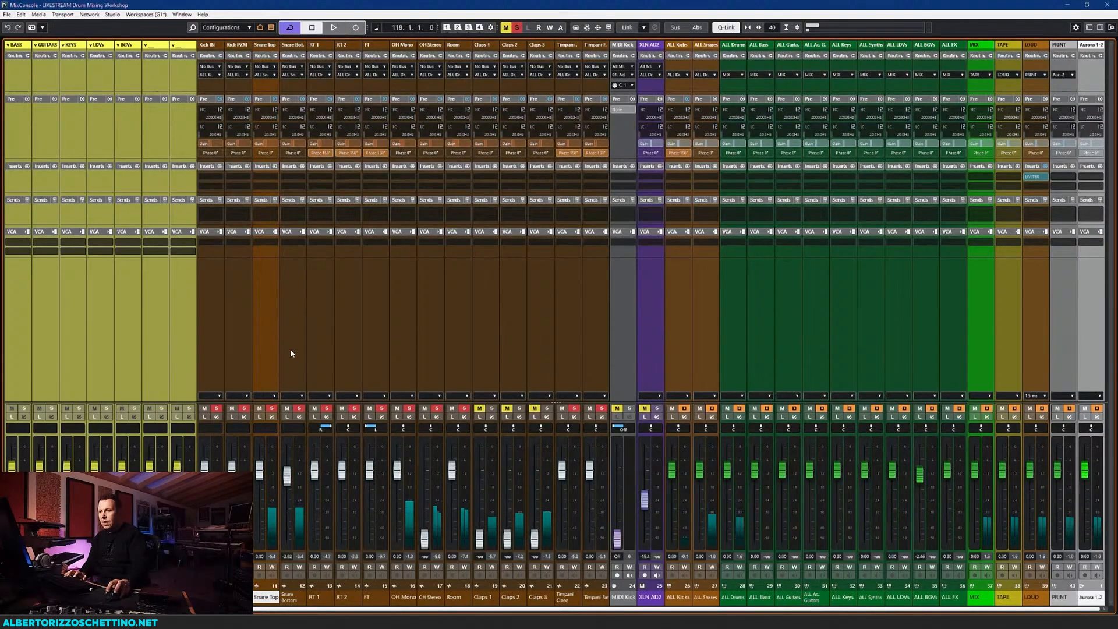
During playback, raise both snare faders together until Snare Top is about 0.9 dB, and set Snare Bottom to about -2.5 dB
{"action": "left_click", "coordinate": [292, 354]}
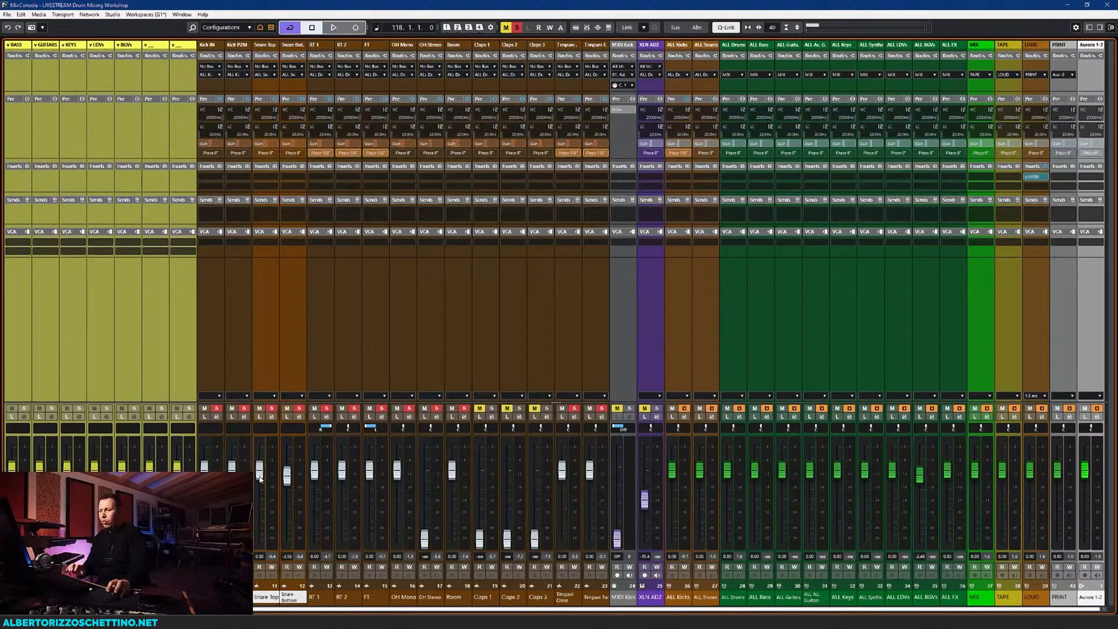
{"action": "key", "text": "space"}
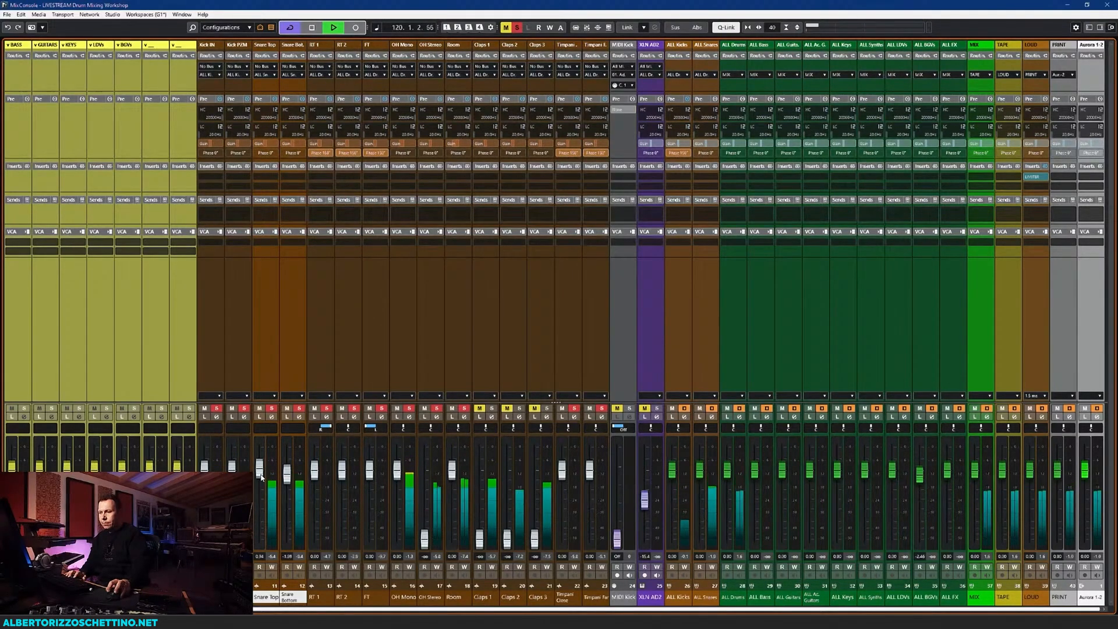
{"action": "left_click", "coordinate": [287, 475]}
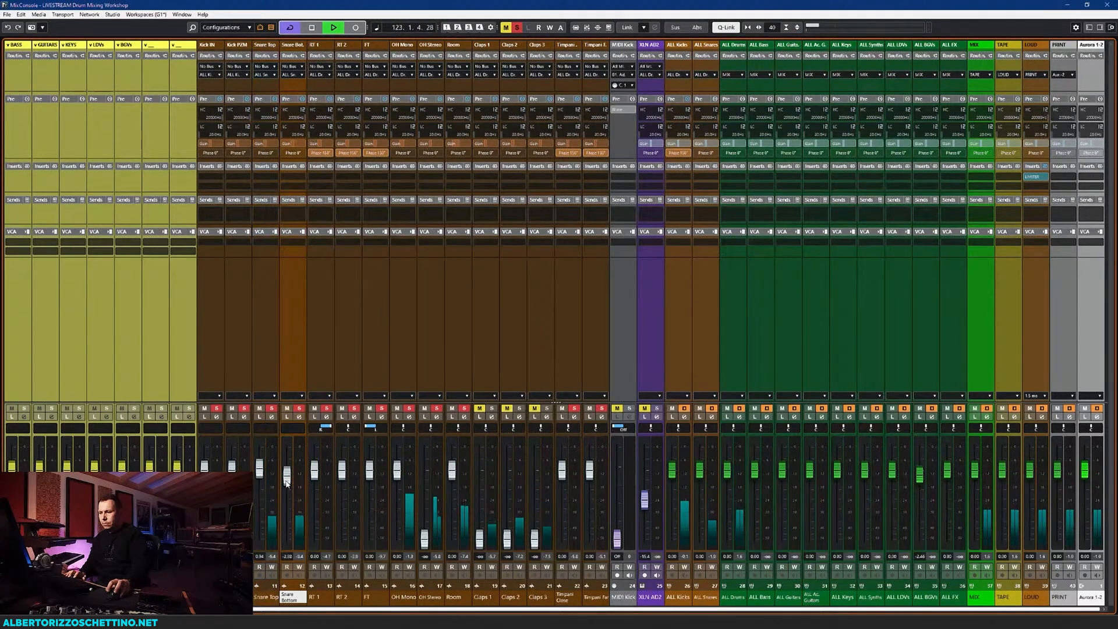
{"action": "left_click_drag", "start_coordinate": [286, 482], "coordinate": [286, 481]}
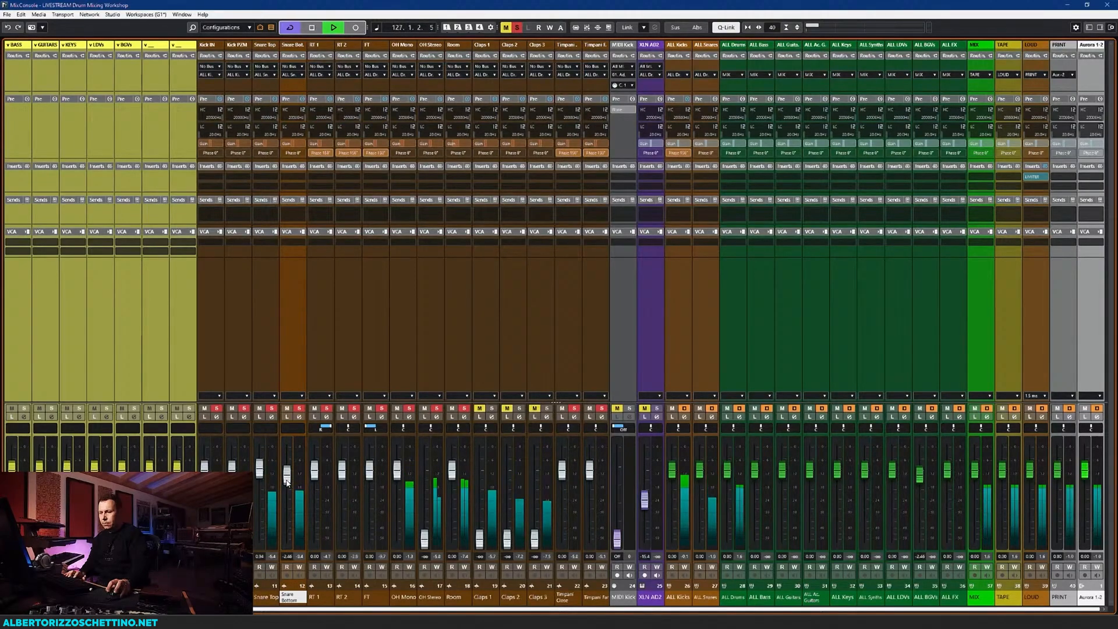
{"action": "key", "text": "space"}
Examine the Snare Top pre gain and the ALL Kicks and ALL Snares group channels with their faders
{"action": "left_click", "coordinate": [269, 351]}
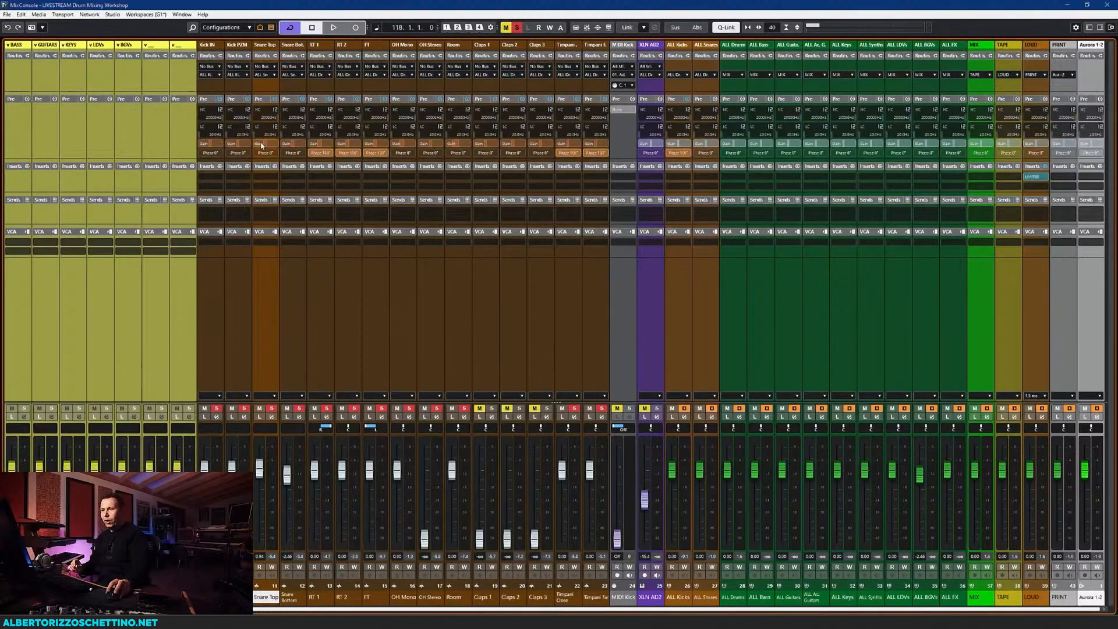
{"action": "mouse_move", "coordinate": [266, 145]}
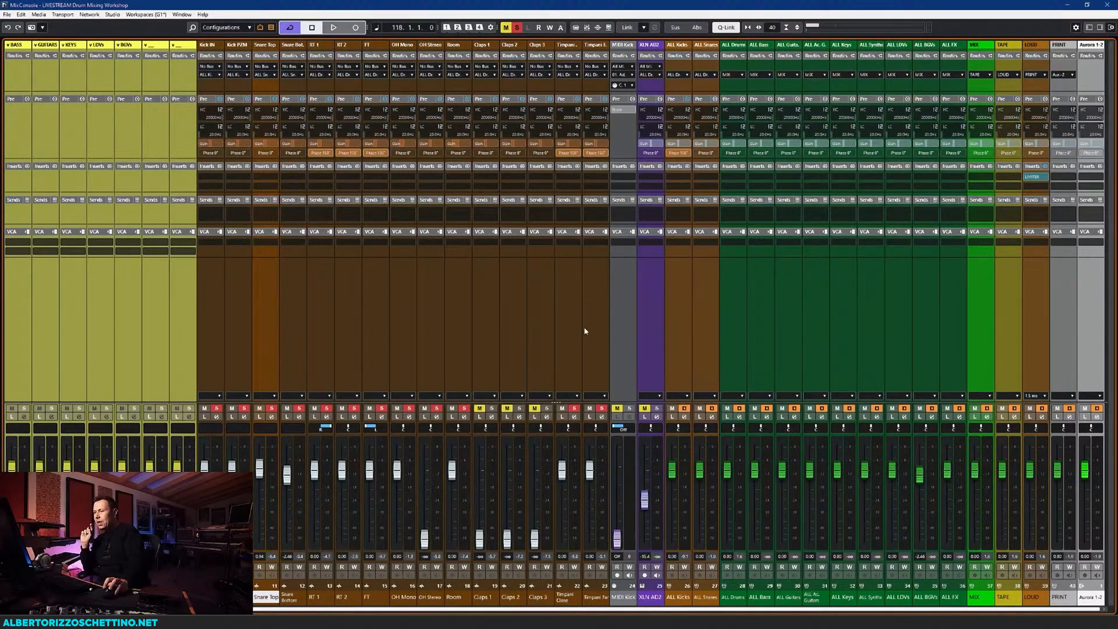
{"action": "left_click", "coordinate": [686, 288]}
{"action": "left_click", "coordinate": [711, 281]}
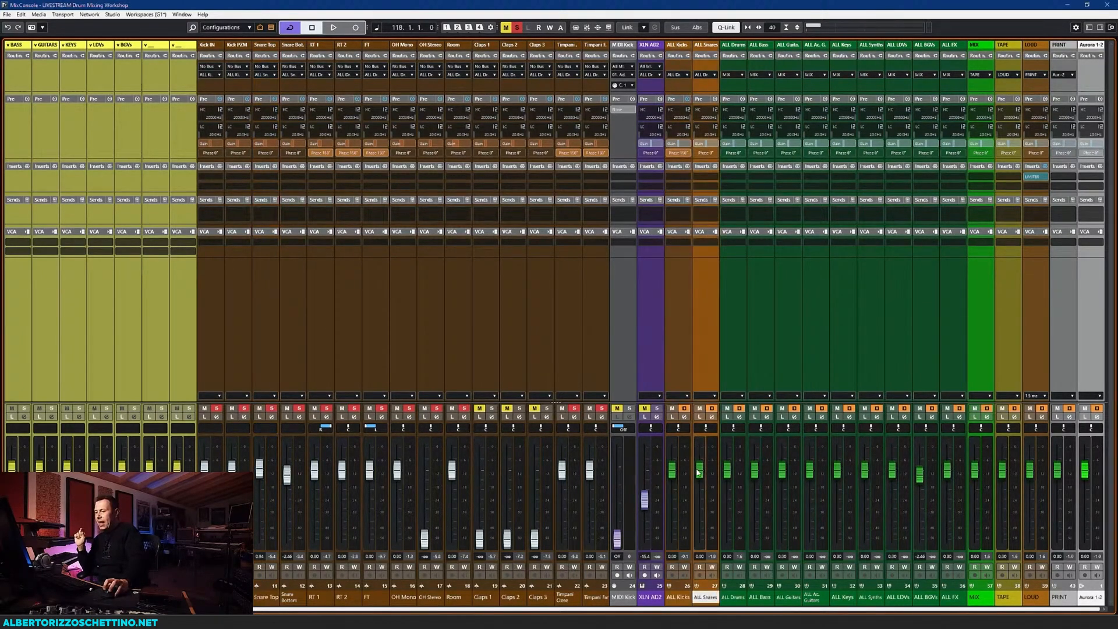
{"action": "left_click", "coordinate": [680, 308]}
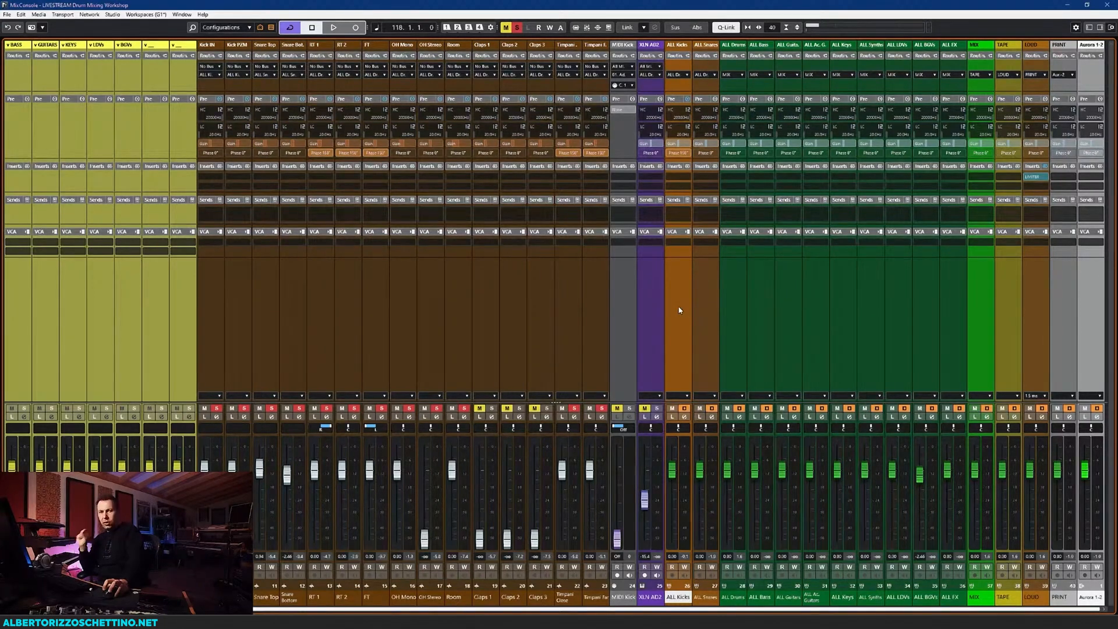
{"action": "left_click", "coordinate": [698, 307]}
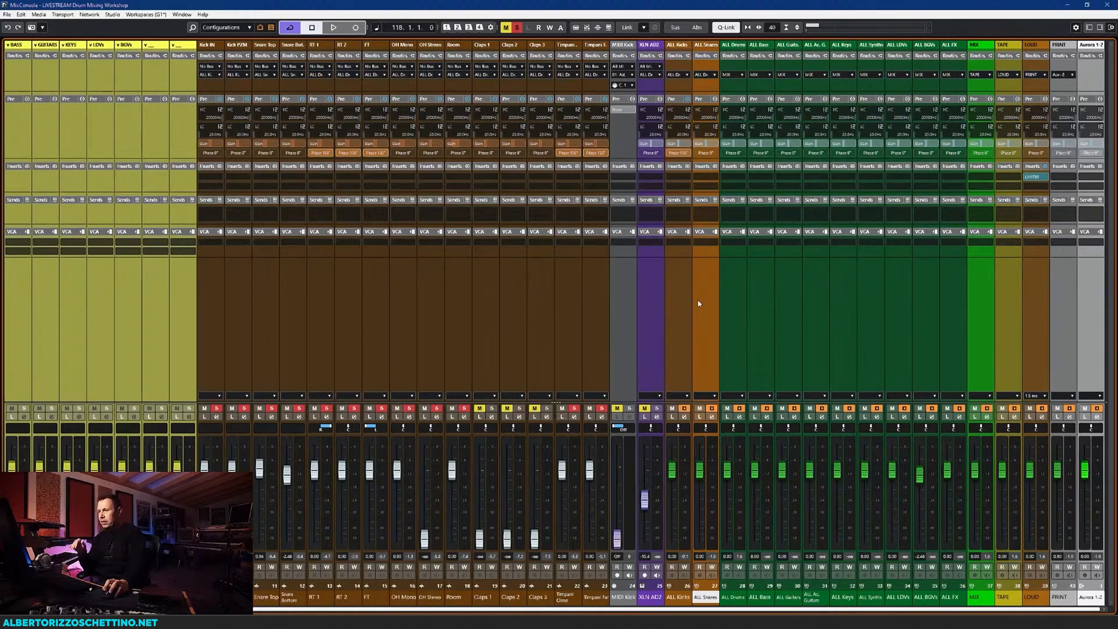
{"action": "left_click", "coordinate": [684, 305]}
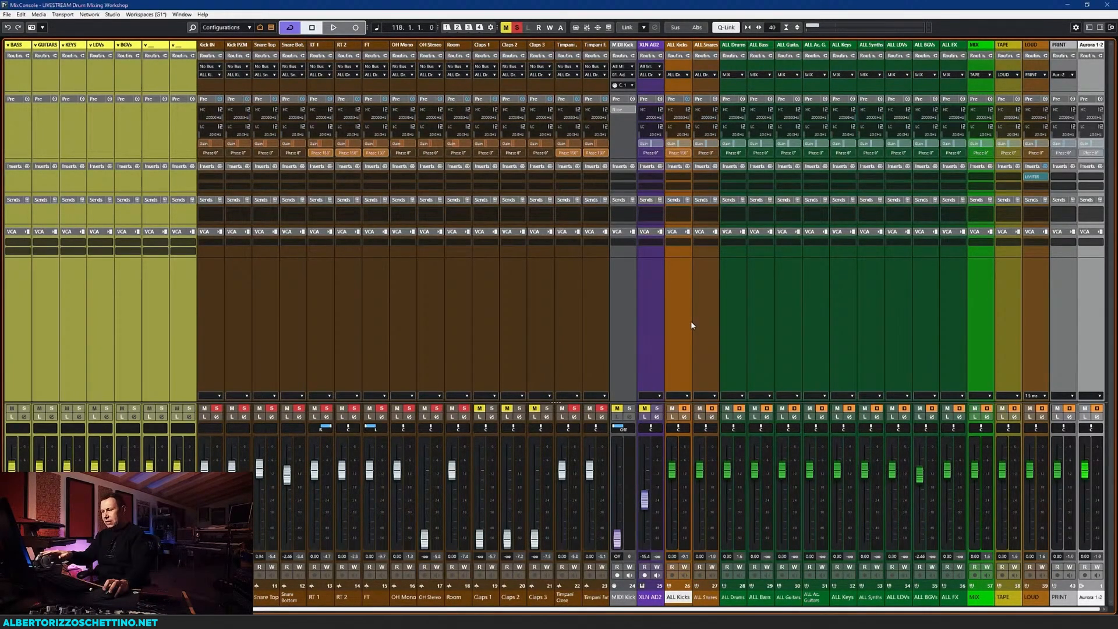
{"action": "left_click_drag", "start_coordinate": [673, 474], "coordinate": [674, 475]}
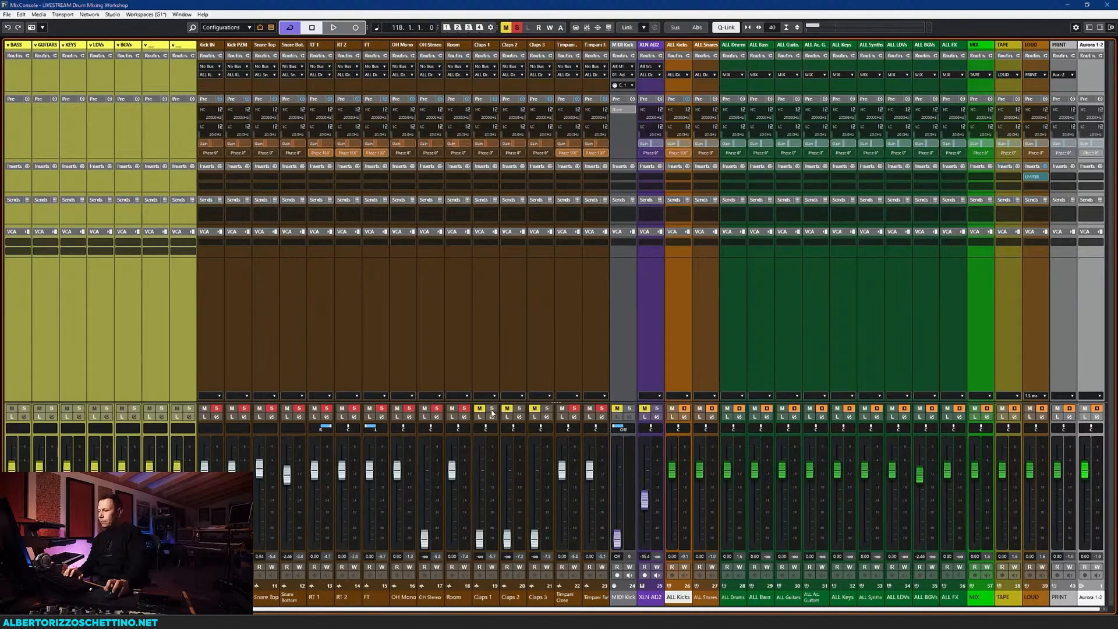
Clear all mute and solo states in the mixer and select the OH Stereo channel
{"action": "left_click", "coordinate": [505, 27]}
{"action": "left_click", "coordinate": [516, 27]}
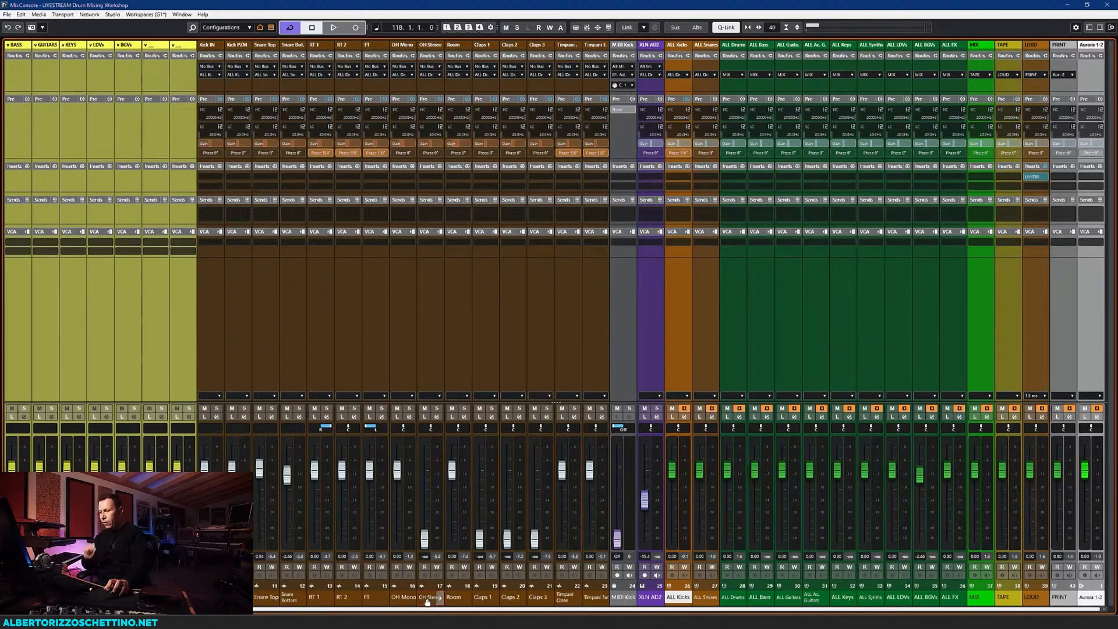
{"action": "left_click", "coordinate": [429, 598]}
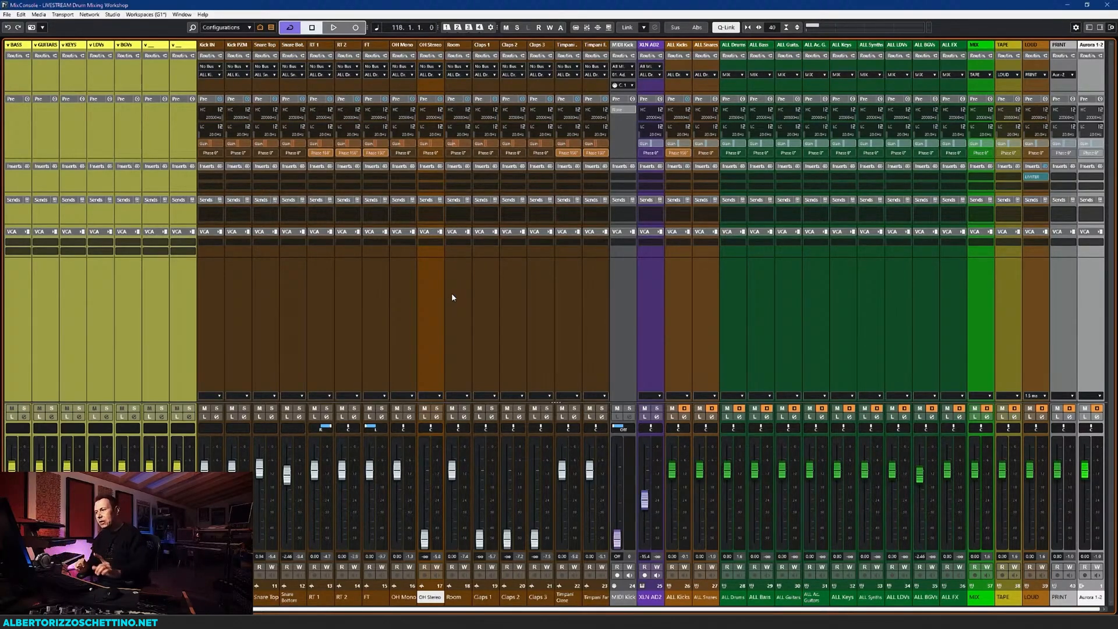
Assign all drum channels from Kick IN to Timpani Far to the v DRUMS VCA and clear the multiple selection
{"action": "left_click", "coordinate": [211, 311]}
{"action": "left_click", "coordinate": [593, 278], "text": "shift"}
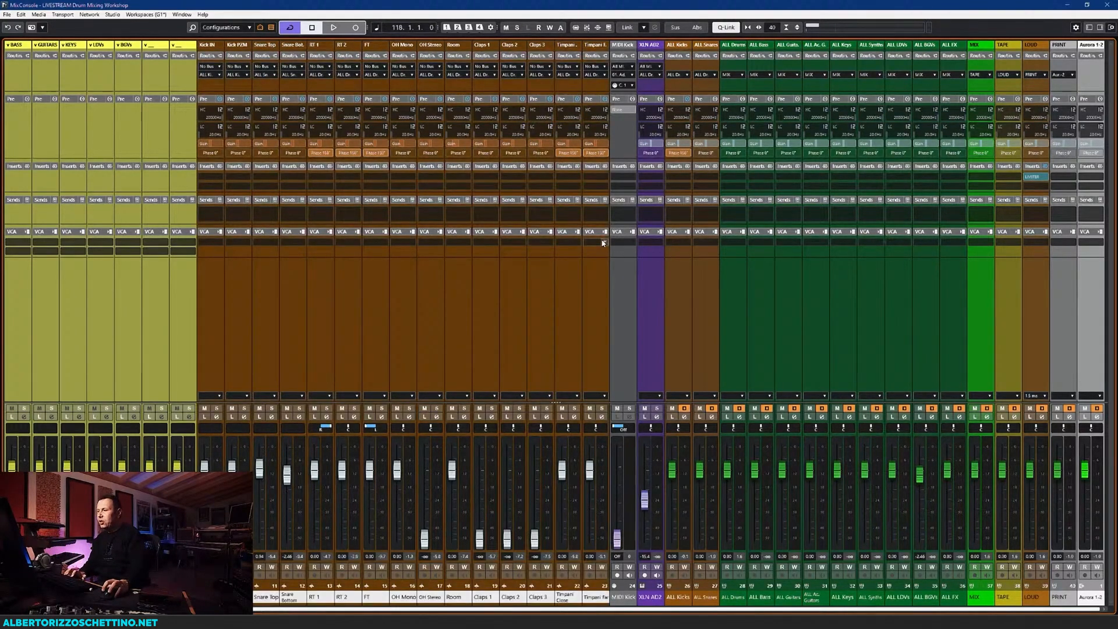
{"action": "left_click", "coordinate": [604, 242]}
{"action": "left_click", "coordinate": [615, 282]}
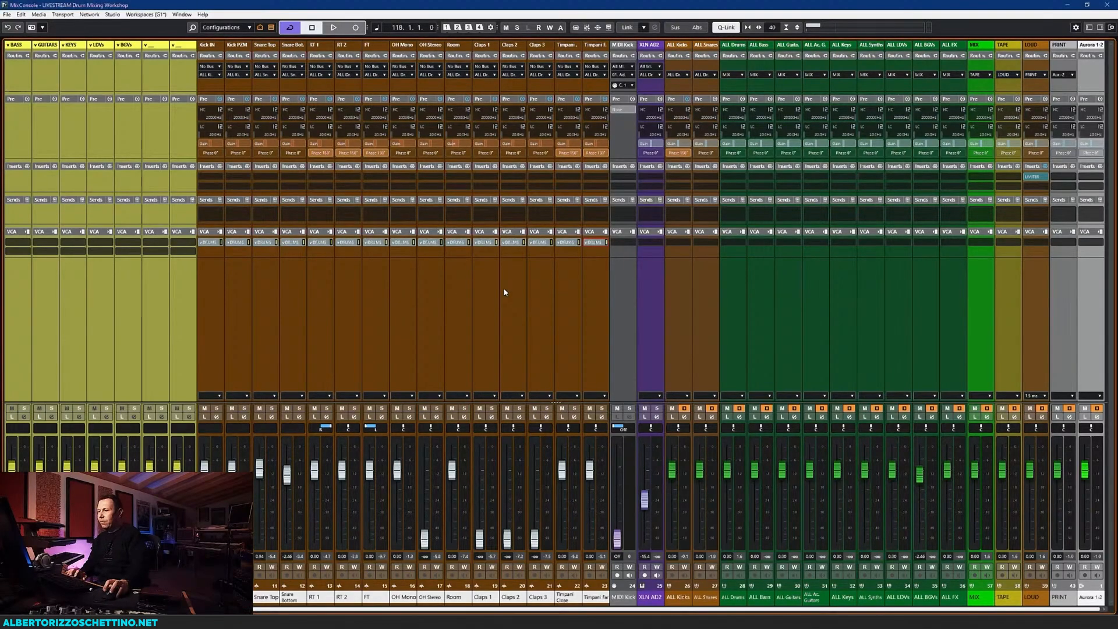
{"action": "left_click", "coordinate": [505, 293]}
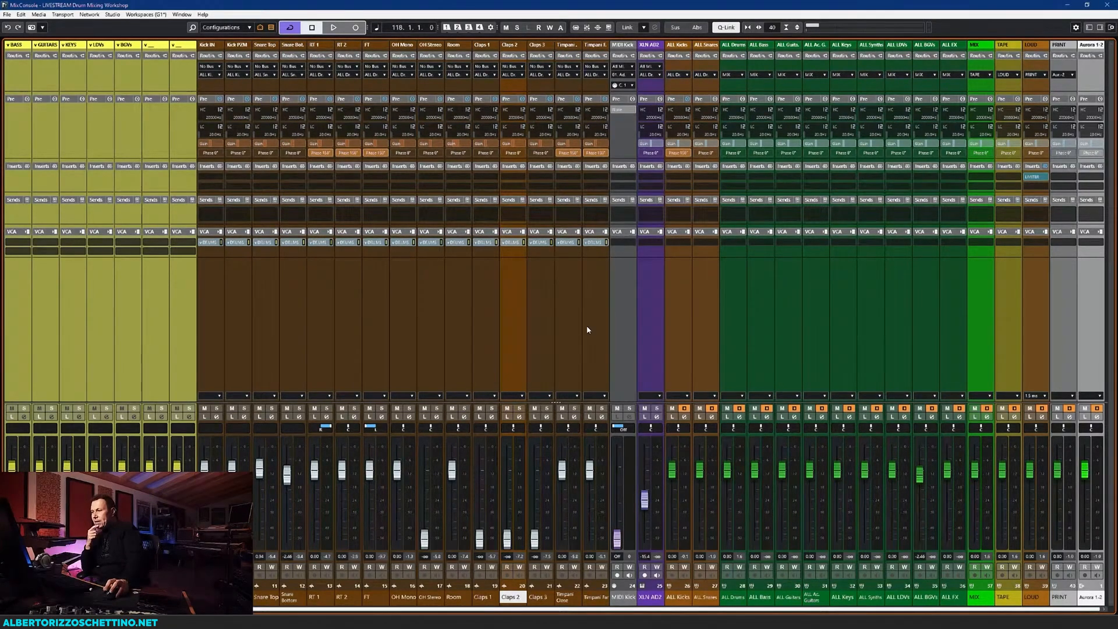
{"action": "left_click", "coordinate": [600, 309]}
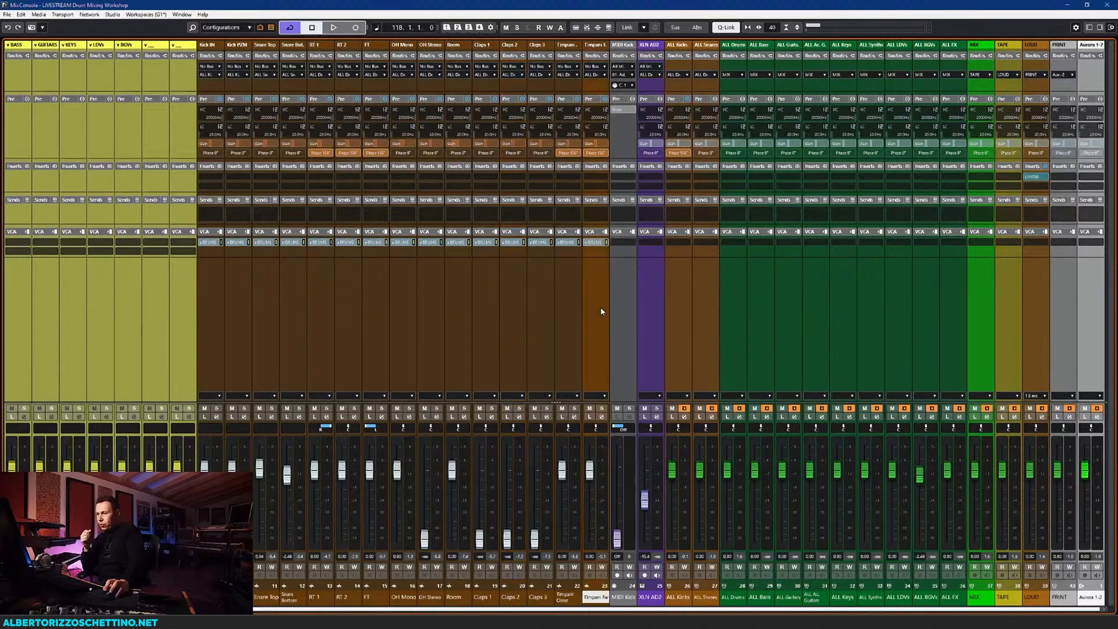
Return to the project window and open the Addictive Drums 2 instrument of the XLN AD2 track
{"action": "key", "text": "F3"}
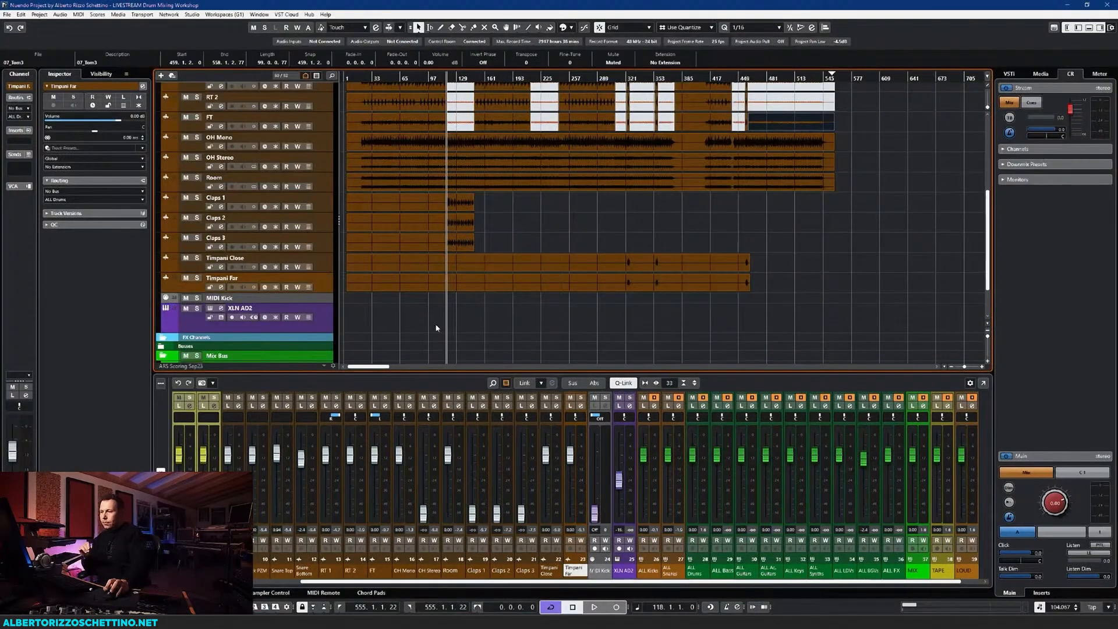
{"action": "scroll", "coordinate": [435, 328], "scroll_direction": "down", "scroll_amount": 3}
{"action": "scroll", "coordinate": [422, 327], "scroll_direction": "up", "scroll_amount": 8}
{"action": "scroll", "coordinate": [422, 326], "scroll_direction": "down", "scroll_amount": 4}
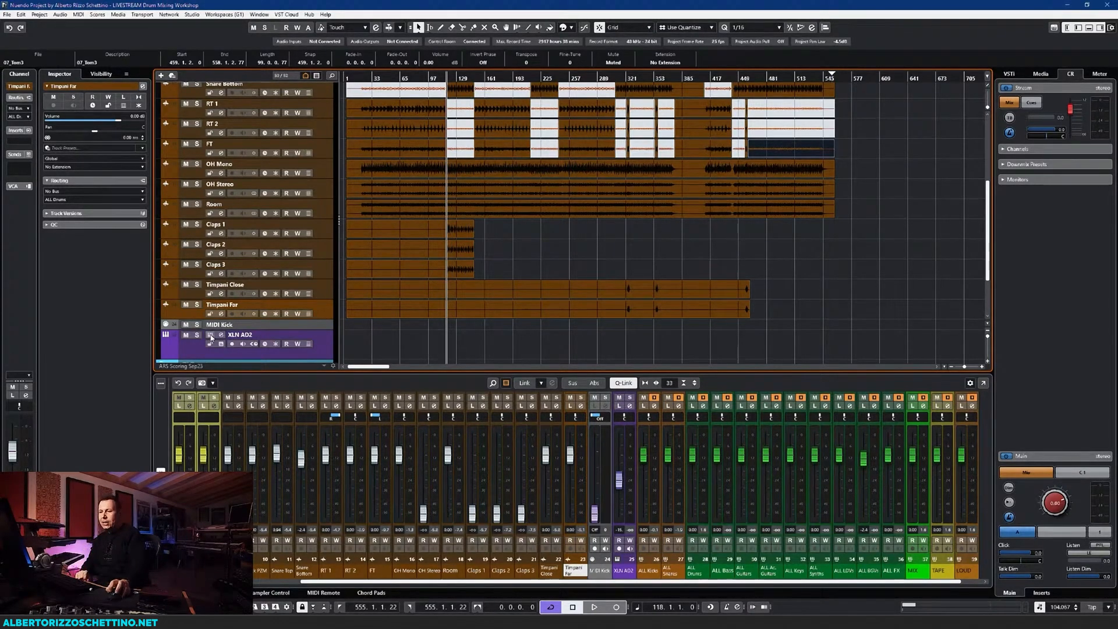
{"action": "left_click_drag", "start_coordinate": [705, 112], "coordinate": [534, 102]}
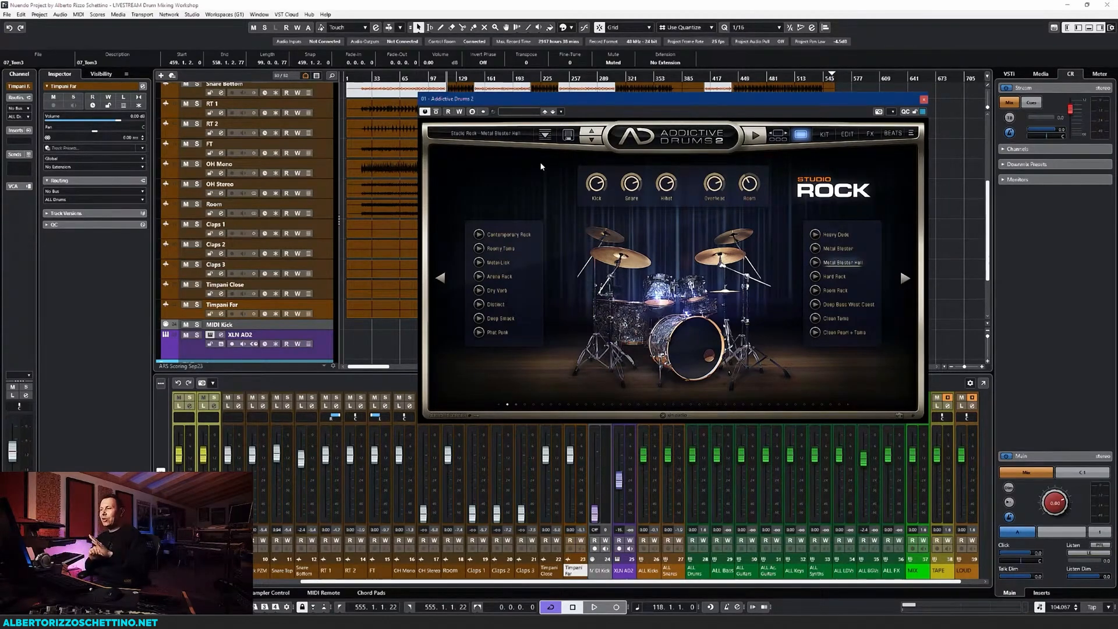
Look through the Kit, Edit, FX, Beats and Explore pages of Addictive Drums 2 and close the instrument
{"action": "left_click", "coordinate": [824, 134]}
{"action": "left_click", "coordinate": [846, 135]}
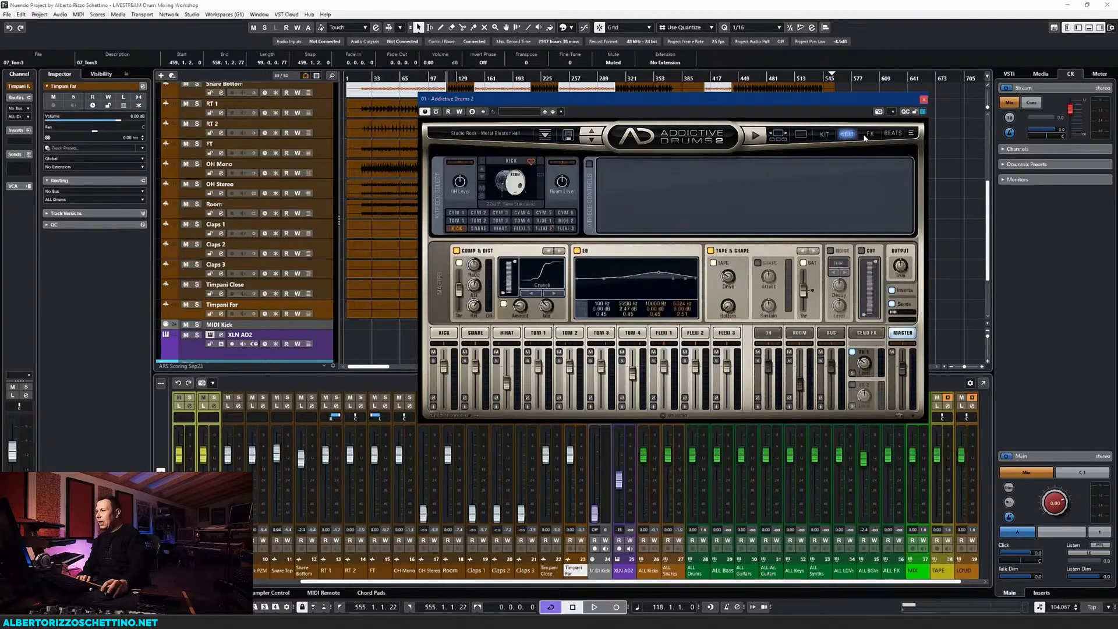
{"action": "left_click", "coordinate": [873, 135]}
{"action": "left_click", "coordinate": [892, 134]}
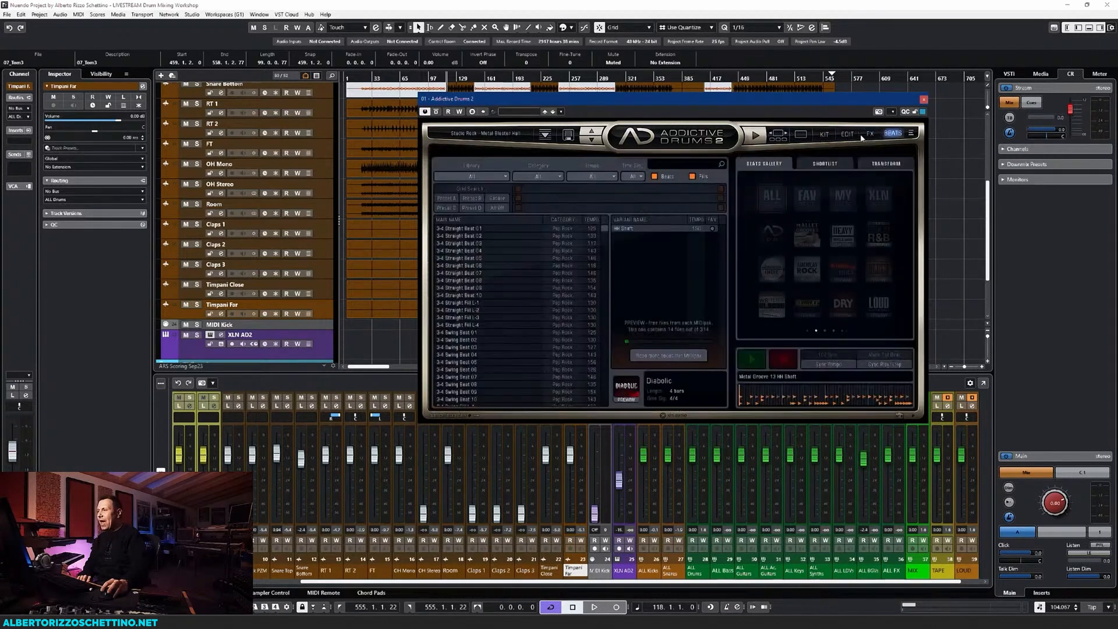
{"action": "left_click", "coordinate": [826, 135]}
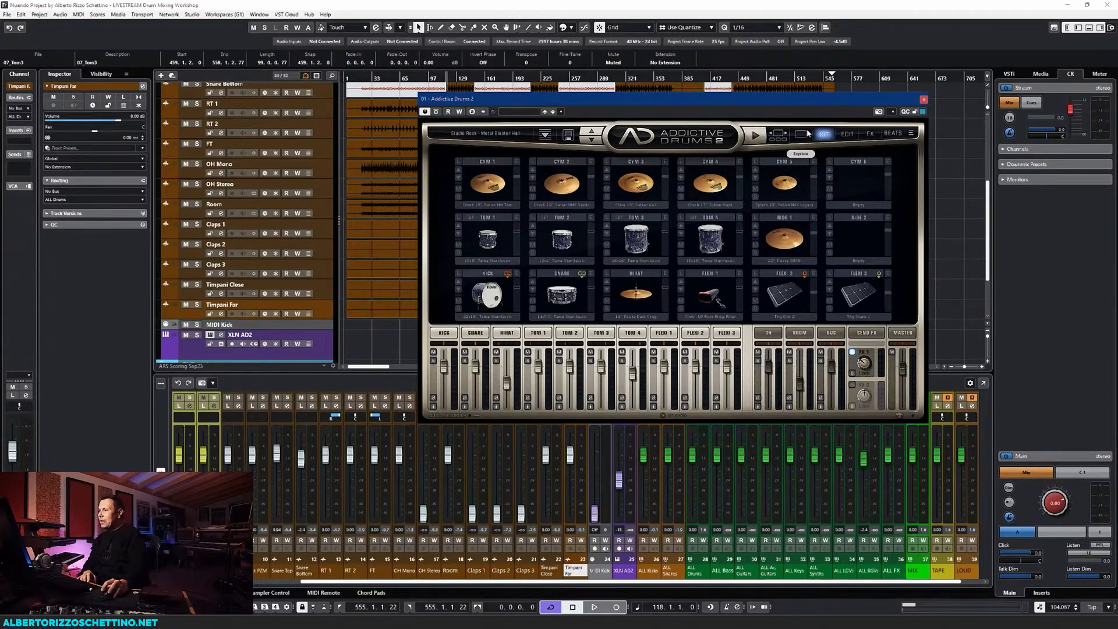
{"action": "left_click", "coordinate": [804, 135]}
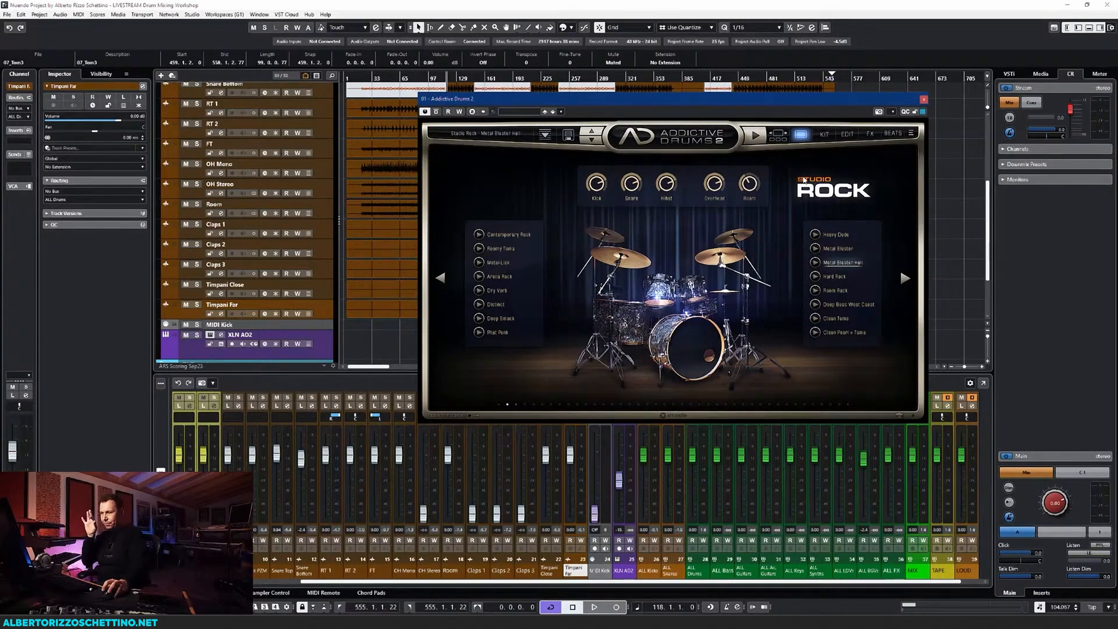
{"action": "left_click", "coordinate": [923, 100]}
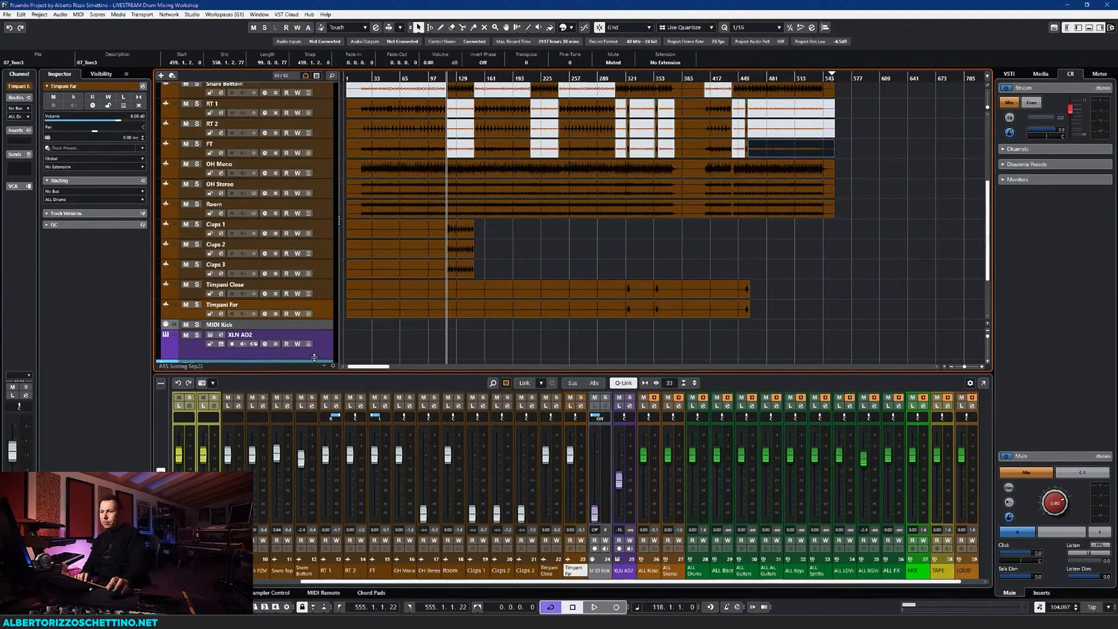
{"action": "left_click", "coordinate": [209, 336]}
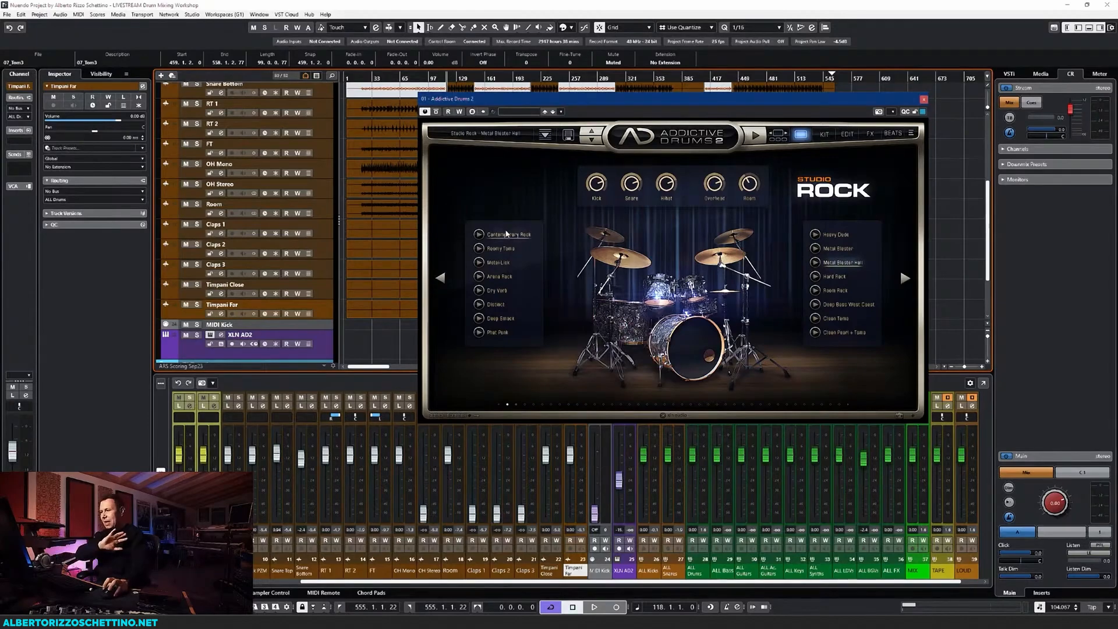
{"action": "left_click", "coordinate": [923, 99]}
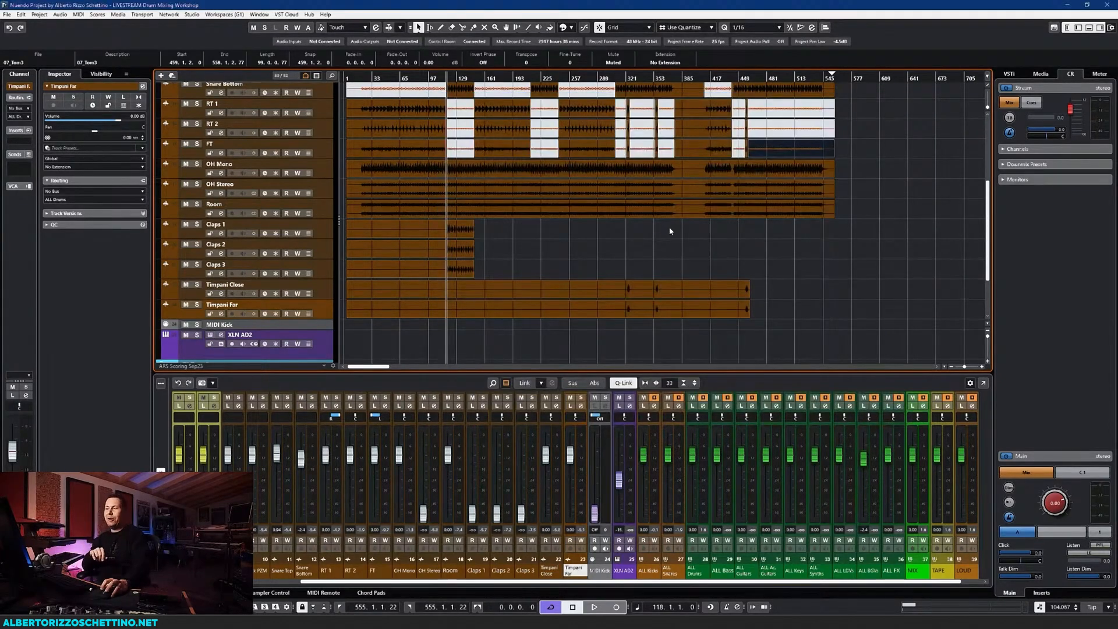
{"action": "scroll", "coordinate": [572, 281], "scroll_direction": "up", "scroll_amount": 3}
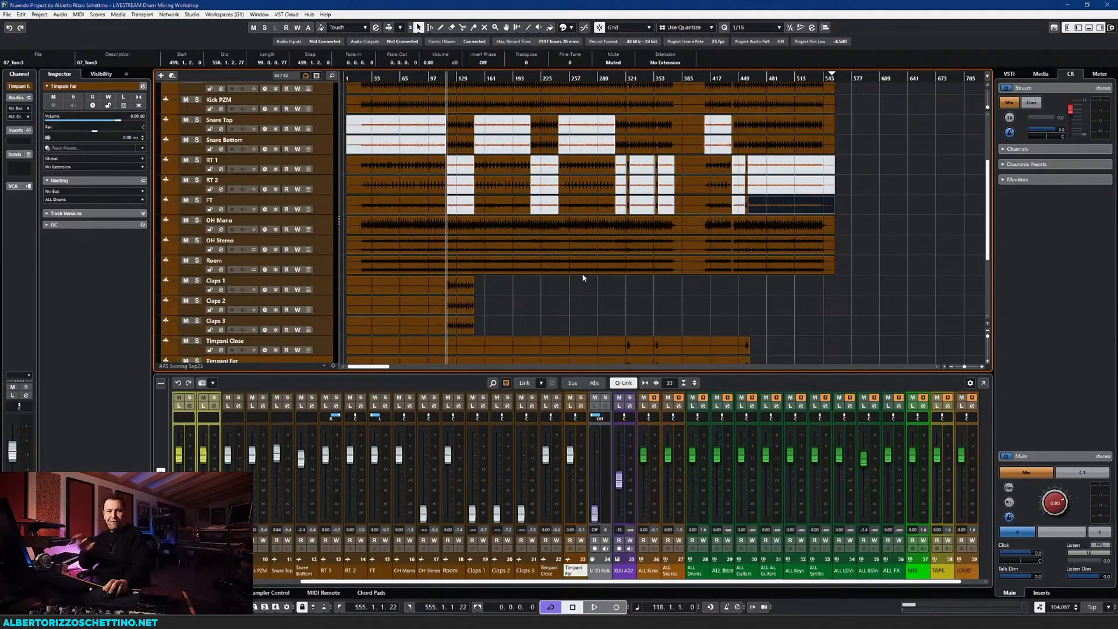
{"action": "scroll", "coordinate": [582, 278], "scroll_direction": "down", "scroll_amount": 3}
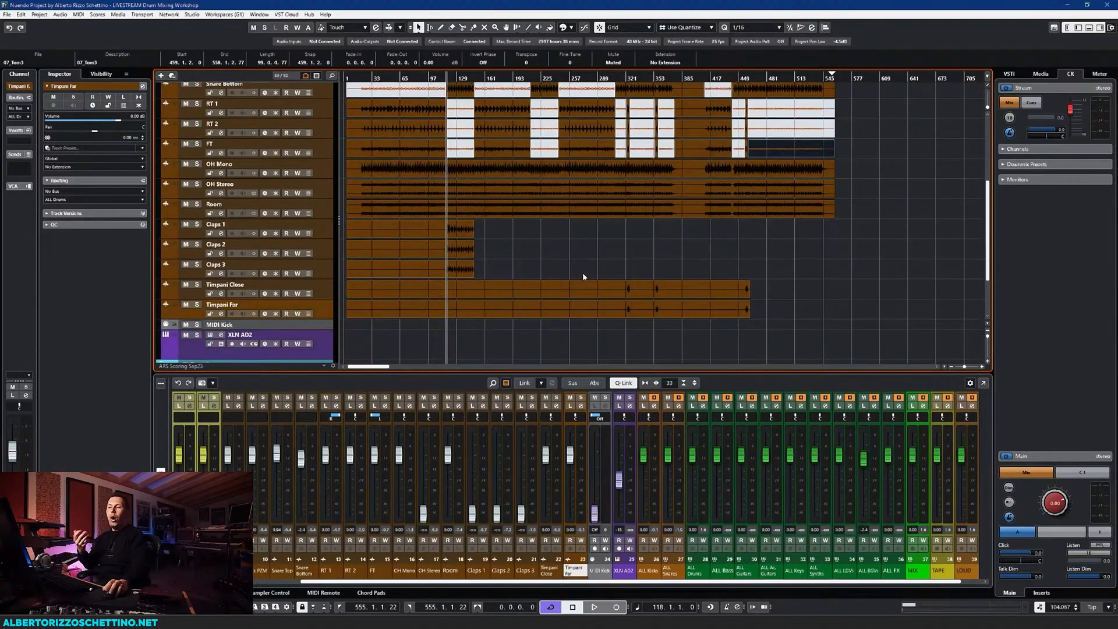
{"action": "scroll", "coordinate": [611, 271], "scroll_direction": "up", "scroll_amount": 3}
{"action": "scroll", "coordinate": [611, 271], "scroll_direction": "down", "scroll_amount": 3}
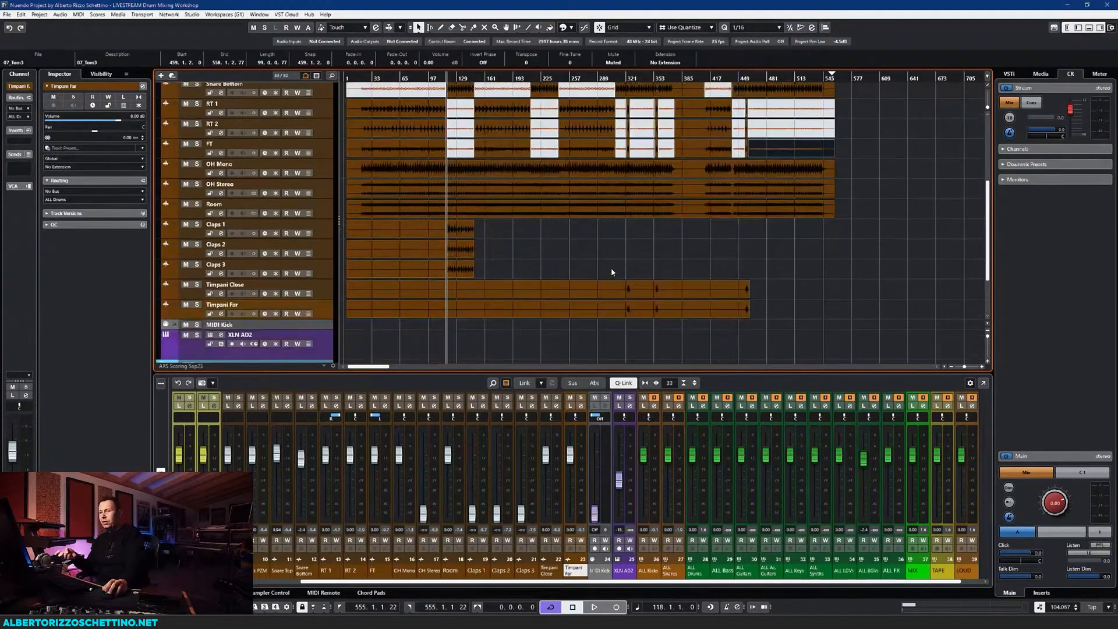
Open the Addictive Drums 2 instrument of the XLN AD2 track, examine its Kit and Edit pages, and close it
{"action": "left_click", "coordinate": [210, 335]}
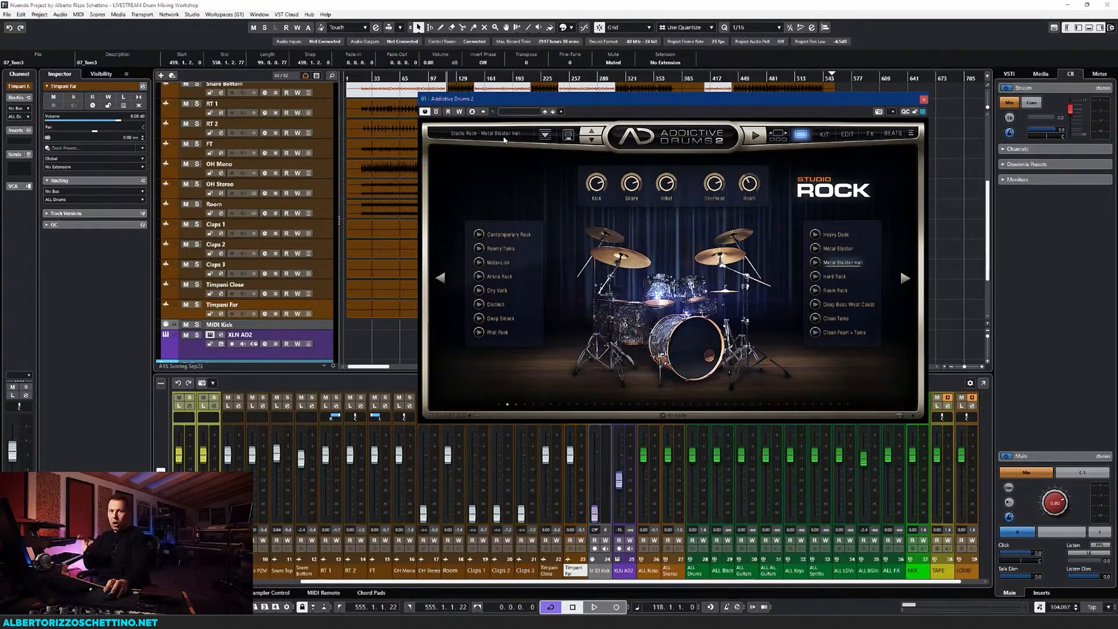
{"action": "left_click", "coordinate": [829, 136]}
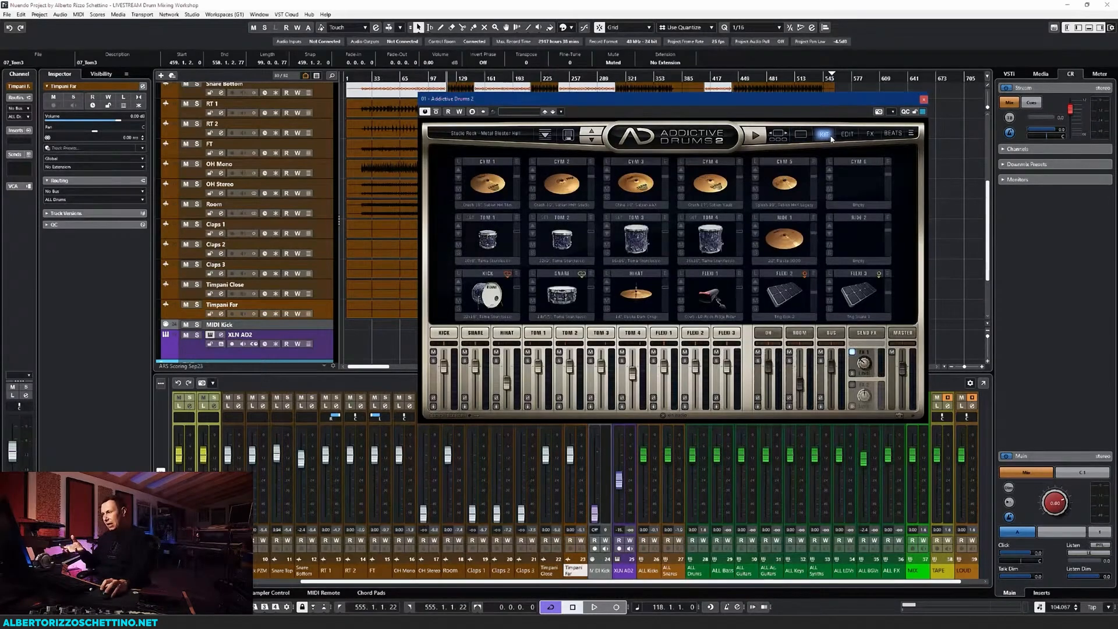
{"action": "left_click", "coordinate": [848, 135]}
{"action": "left_click", "coordinate": [824, 136]}
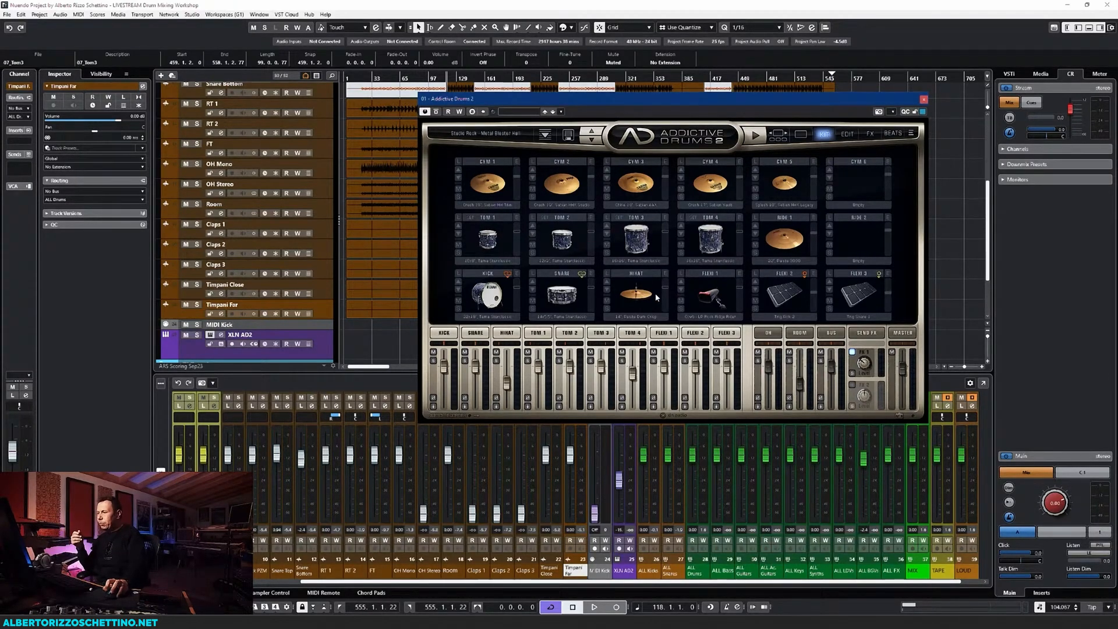
{"action": "left_click", "coordinate": [924, 101]}
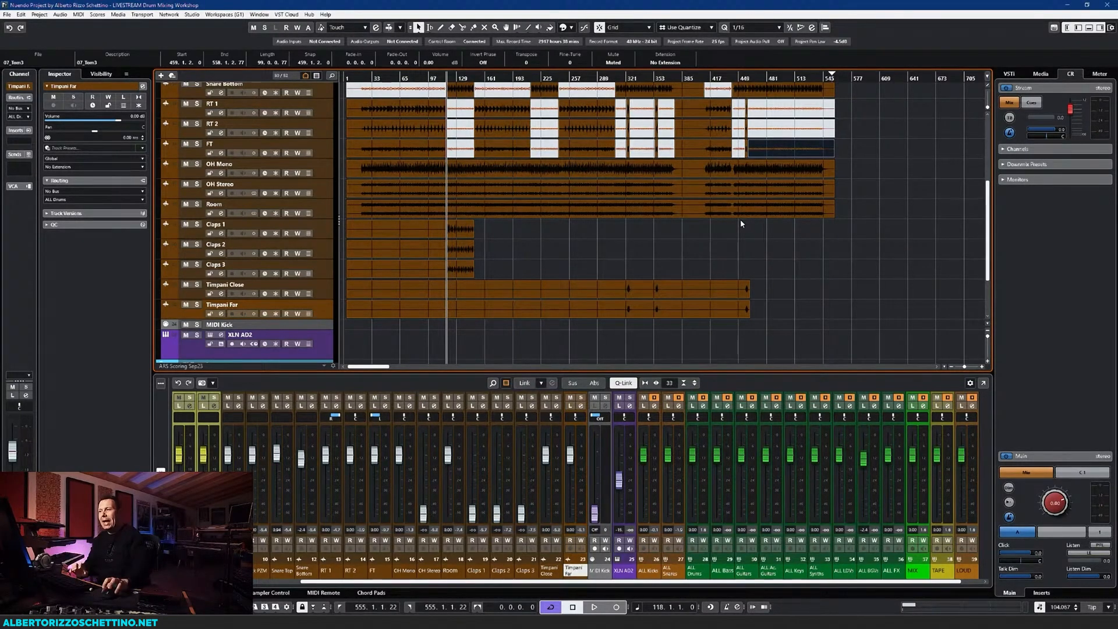
Hide the lower mixer and open the Kick IN event in the Sample Editor with its hitpoint settings
{"action": "left_click", "coordinate": [370, 78]}
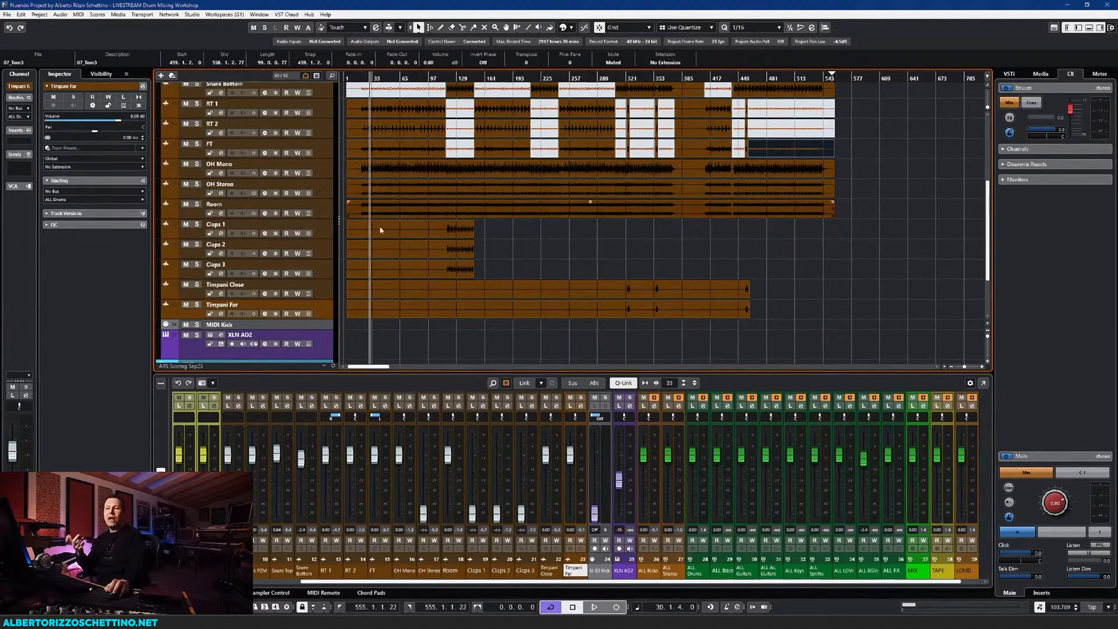
{"action": "scroll", "coordinate": [399, 273], "scroll_direction": "up", "scroll_amount": 3}
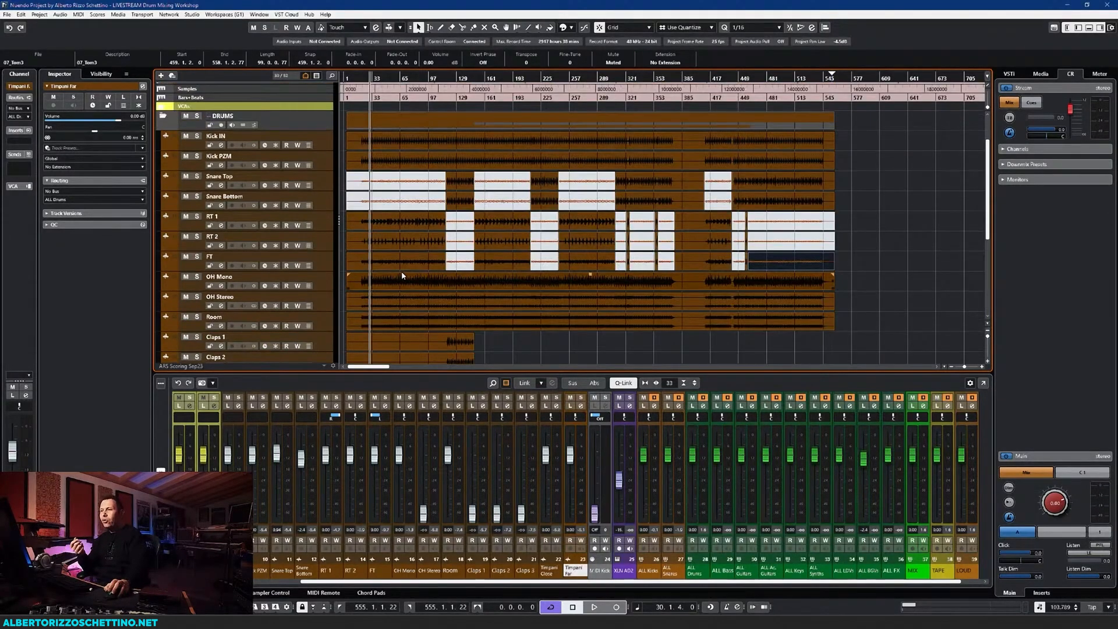
{"action": "left_click", "coordinate": [409, 144]}
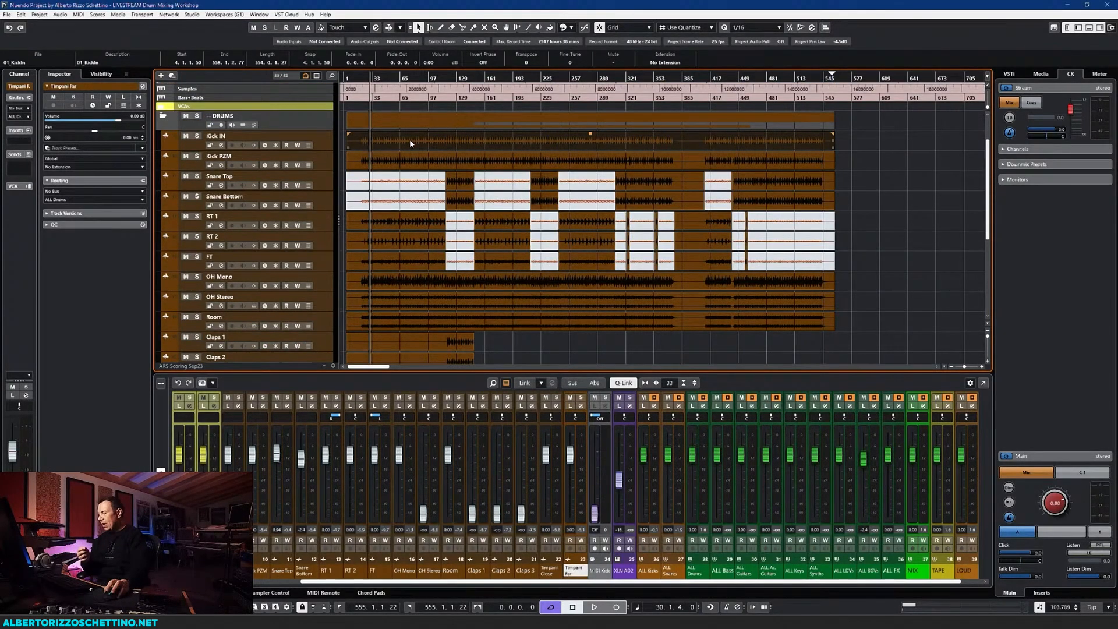
{"action": "left_click", "coordinate": [406, 266]}
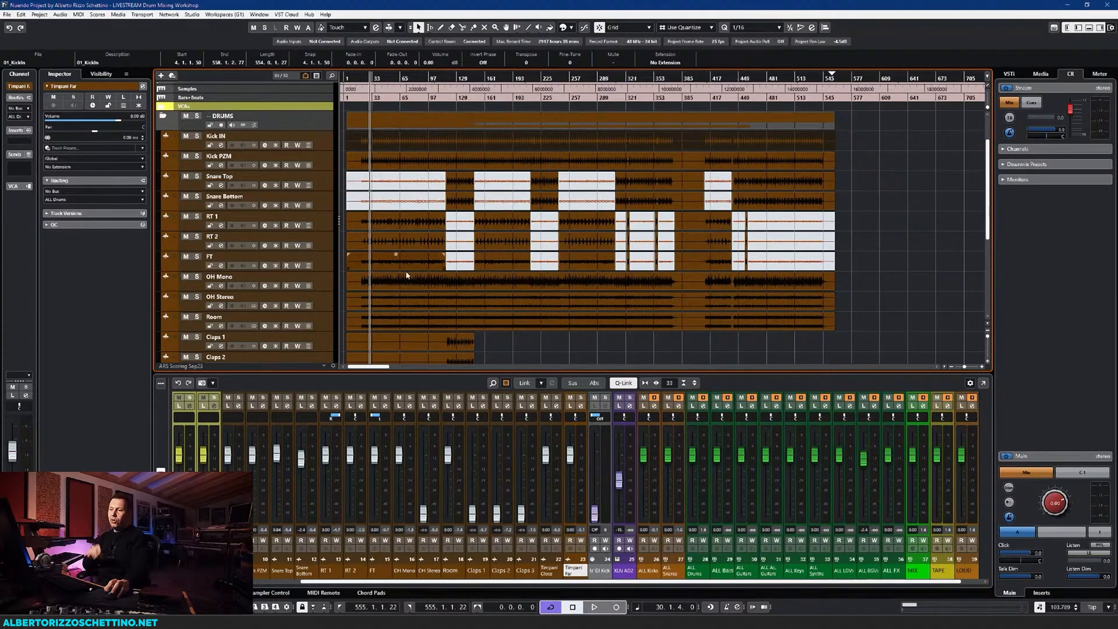
{"action": "key", "text": "ctrl+alt+e"}
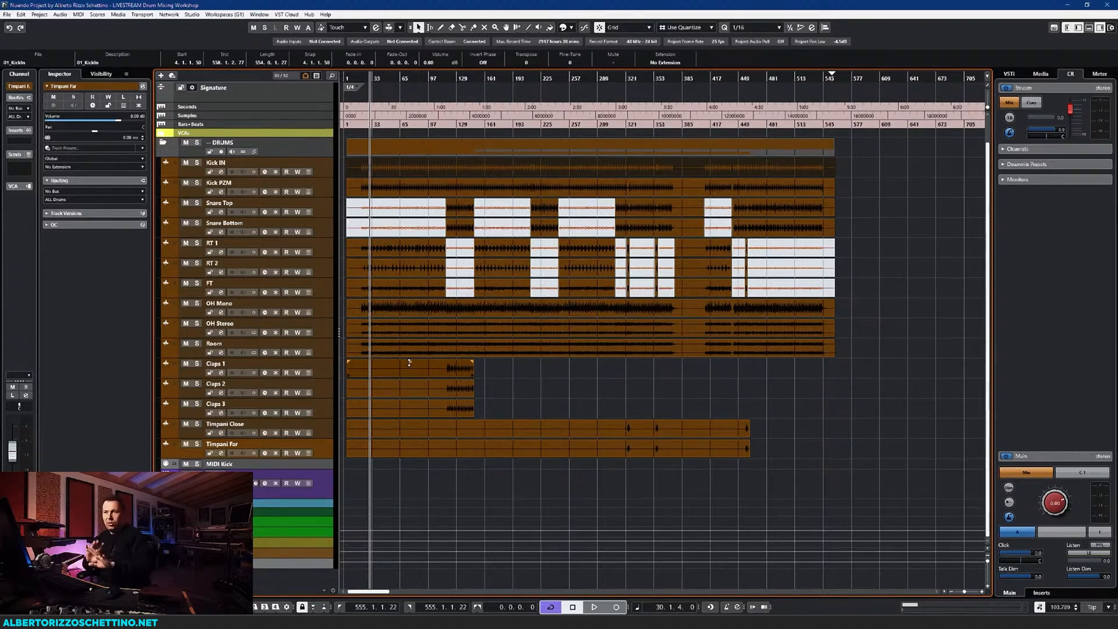
{"action": "left_click", "coordinate": [388, 175]}
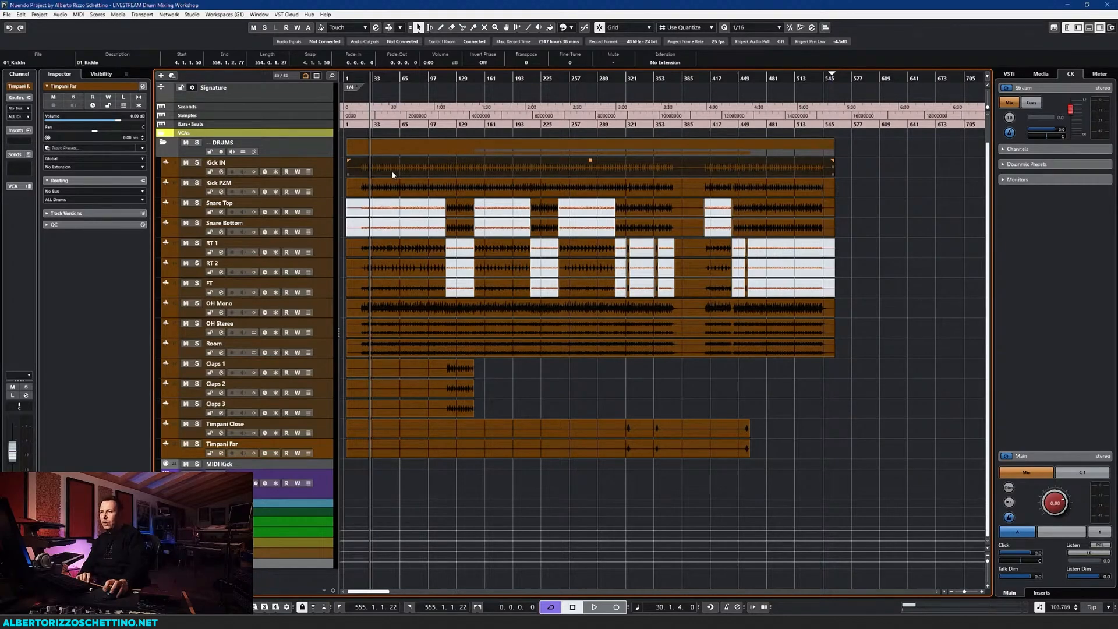
{"action": "double_click", "coordinate": [392, 170]}
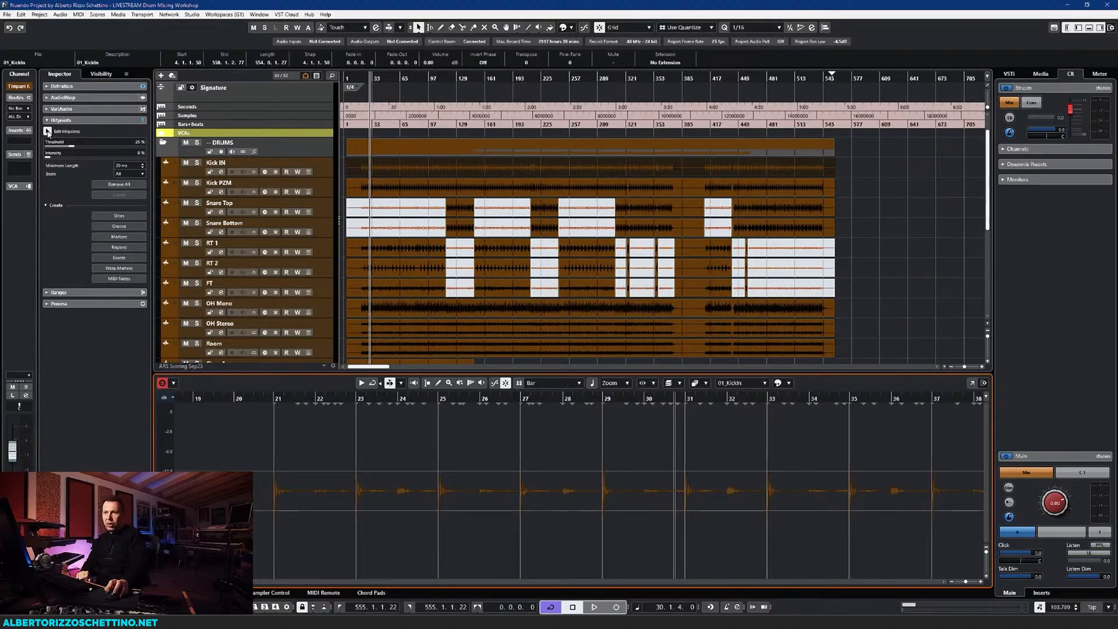
{"action": "mouse_move", "coordinate": [74, 146]}
{"action": "left_mouse_down"}
{"action": "mouse_move", "coordinate": [117, 141]}
{"action": "mouse_move", "coordinate": [49, 132]}
{"action": "mouse_move", "coordinate": [75, 134]}
{"action": "mouse_move", "coordinate": [74, 147]}
{"action": "left_mouse_up"}
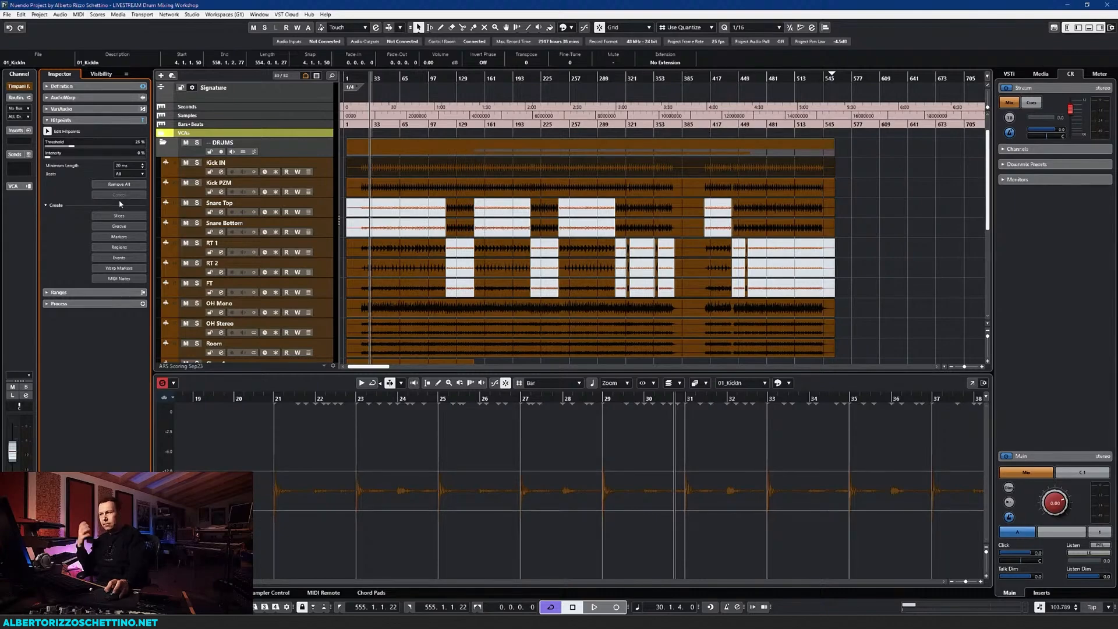
Examine the Kick IN hitpoints across a wider range in the Sample Editor and audition playback from bar 59
{"action": "left_click", "coordinate": [882, 290]}
{"action": "key", "text": "g"}
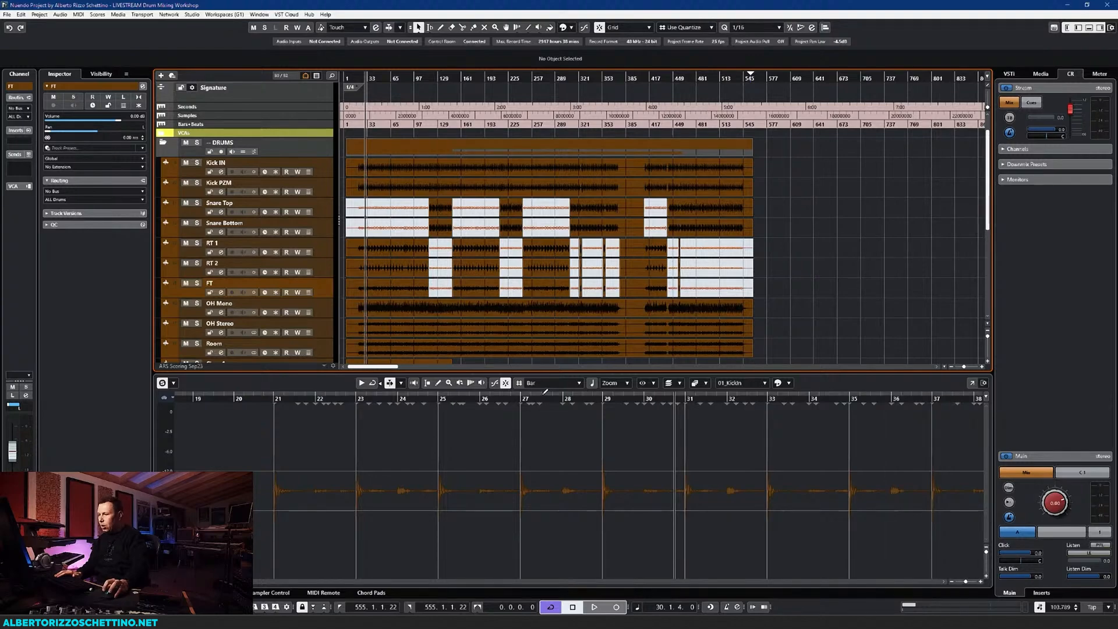
{"action": "left_click", "coordinate": [300, 386]}
{"action": "key", "text": "g"}
{"action": "key", "text": "g"}
{"action": "key", "text": "g"}
{"action": "key", "text": "g"}
{"action": "key", "text": "g"}
{"action": "key", "text": "g"}
{"action": "key", "text": "g"}
{"action": "key", "text": "g"}
{"action": "key", "text": "g"}
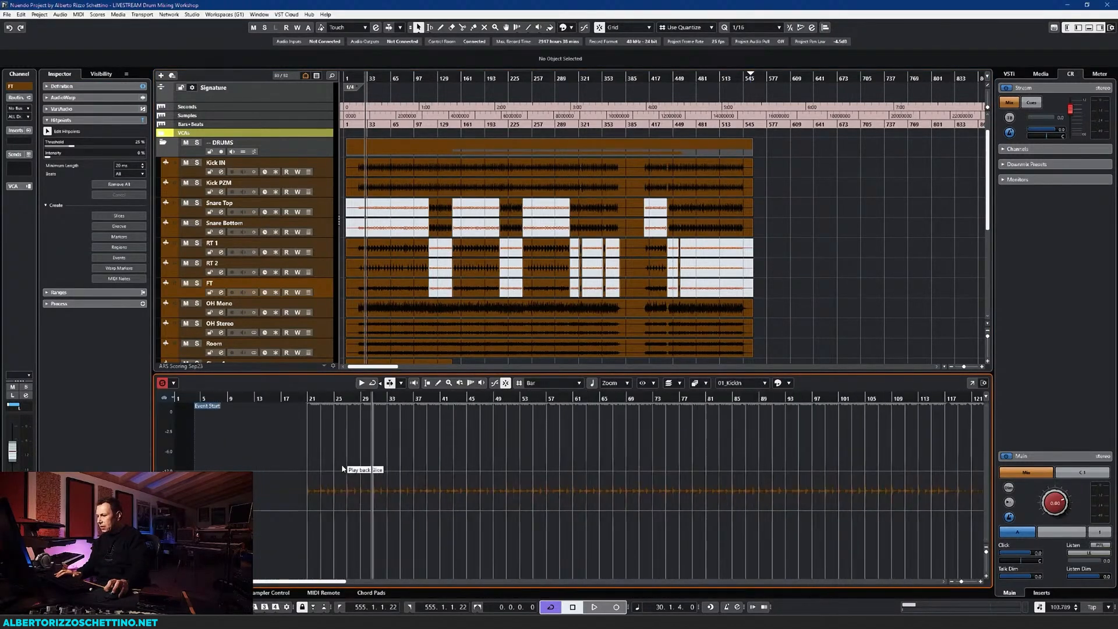
{"action": "key", "text": "h"}
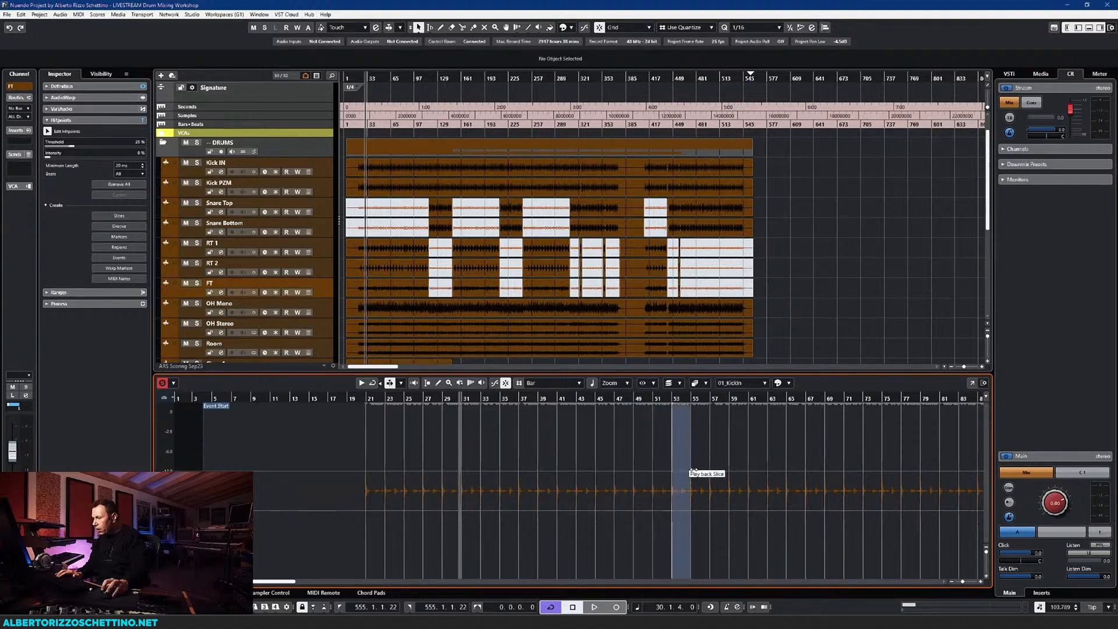
{"action": "left_click", "coordinate": [730, 396]}
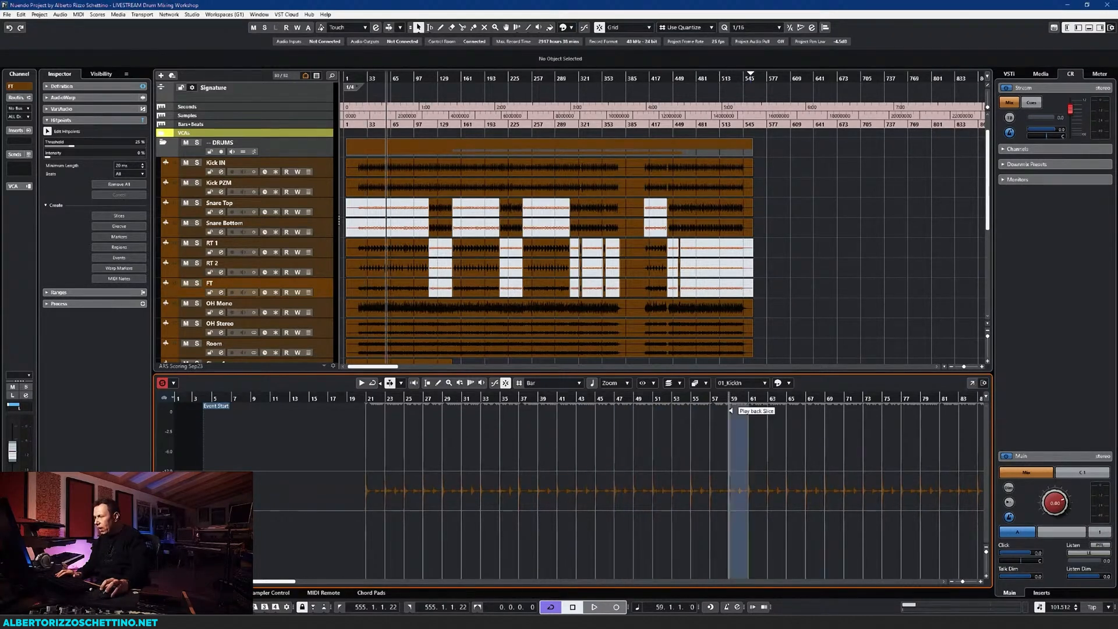
{"action": "key", "text": "space"}
{"action": "key", "text": "space"}
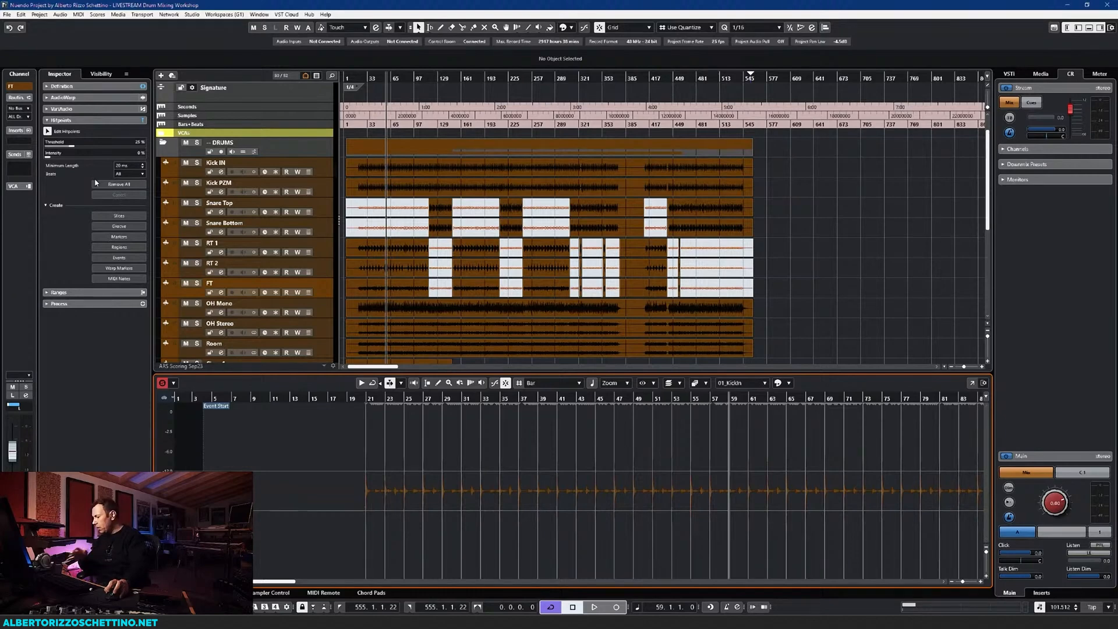
Convert the Kick IN hitpoints to MIDI notes with fixed velocity 100, pitch C1 and length 1/16 on a new MIDI track
{"action": "left_click", "coordinate": [379, 171]}
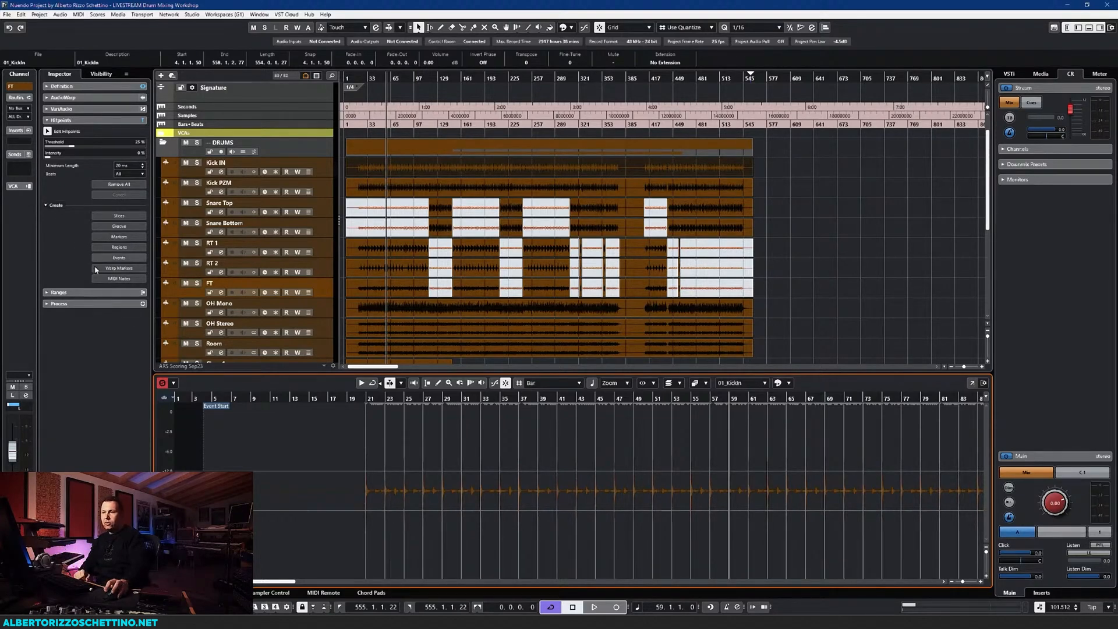
{"action": "left_click", "coordinate": [121, 279]}
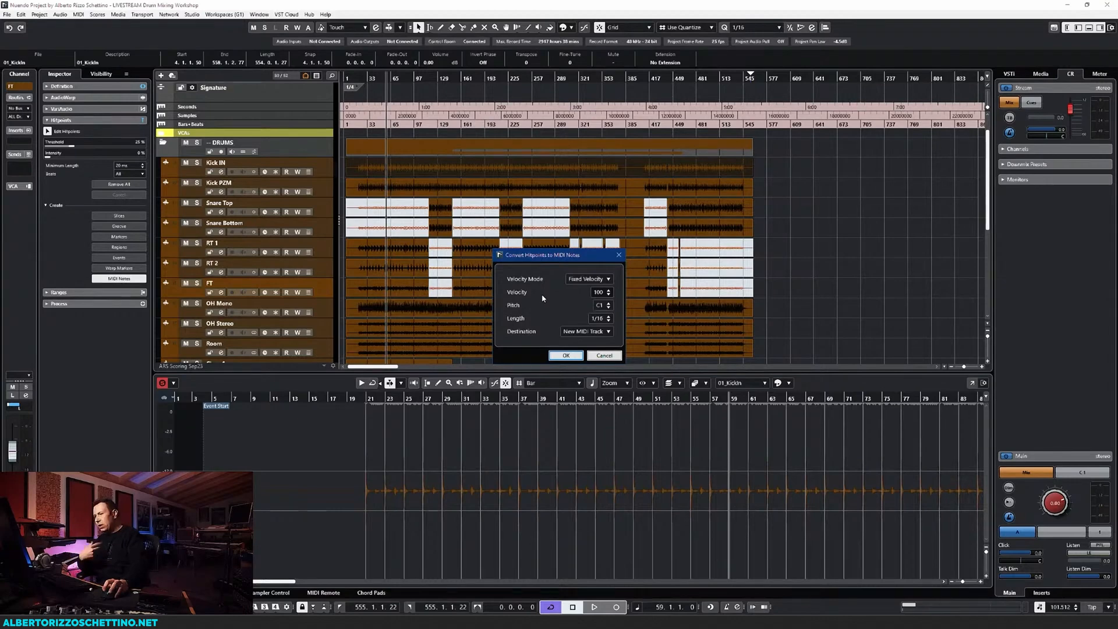
{"action": "left_click_drag", "start_coordinate": [553, 254], "coordinate": [563, 247]}
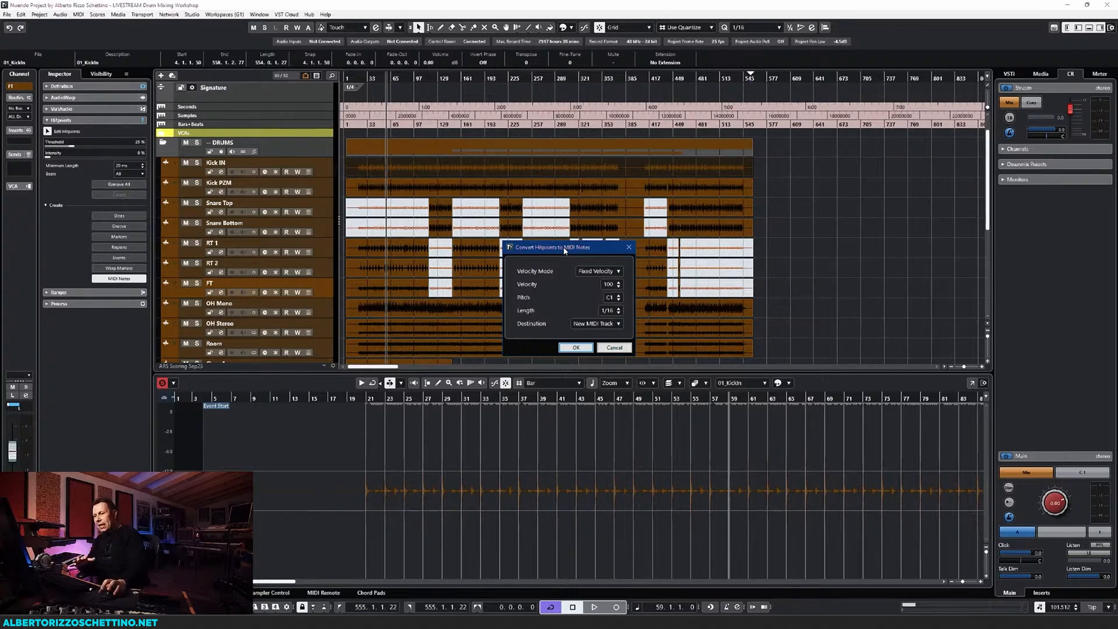
{"action": "left_click", "coordinate": [590, 273]}
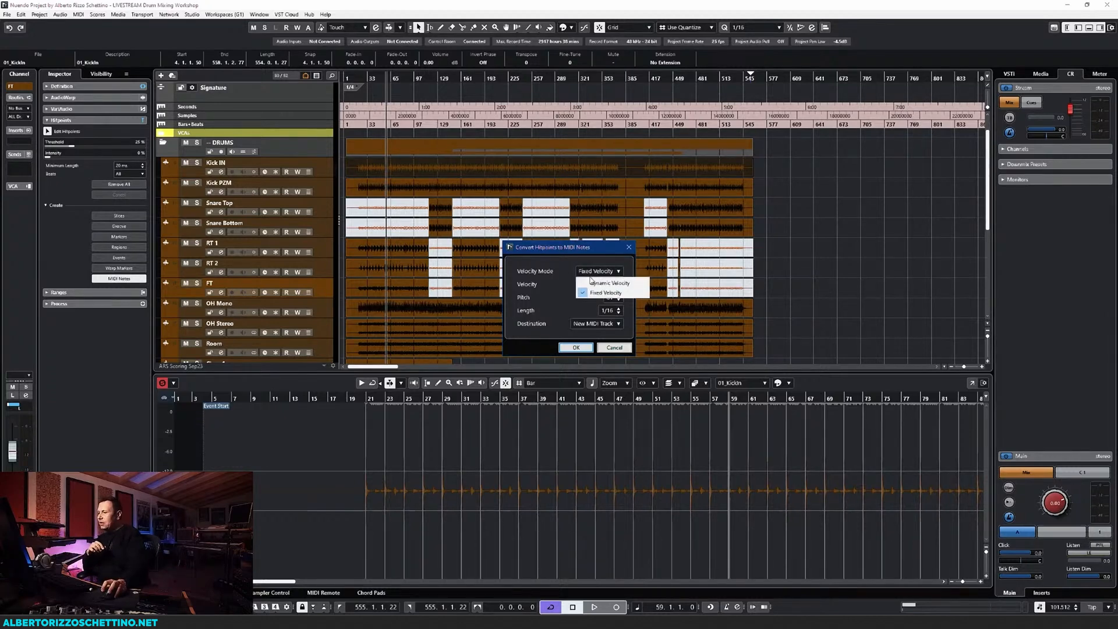
{"action": "left_click", "coordinate": [567, 270]}
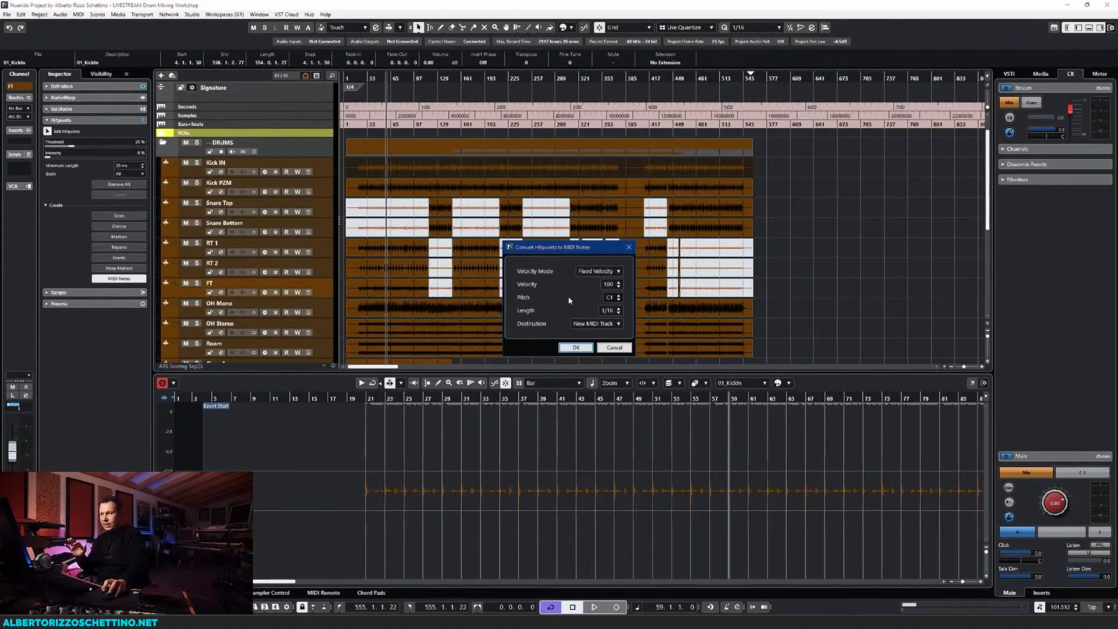
{"action": "left_click", "coordinate": [620, 309]}
{"action": "left_click", "coordinate": [620, 310]}
{"action": "left_click", "coordinate": [619, 313]}
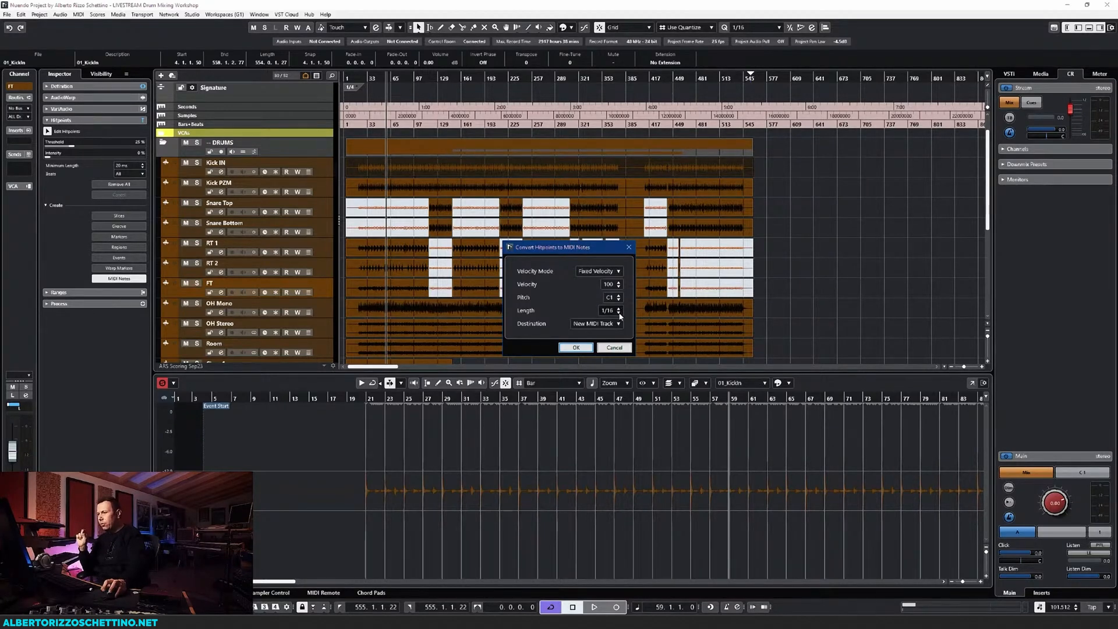
{"action": "left_click", "coordinate": [593, 325]}
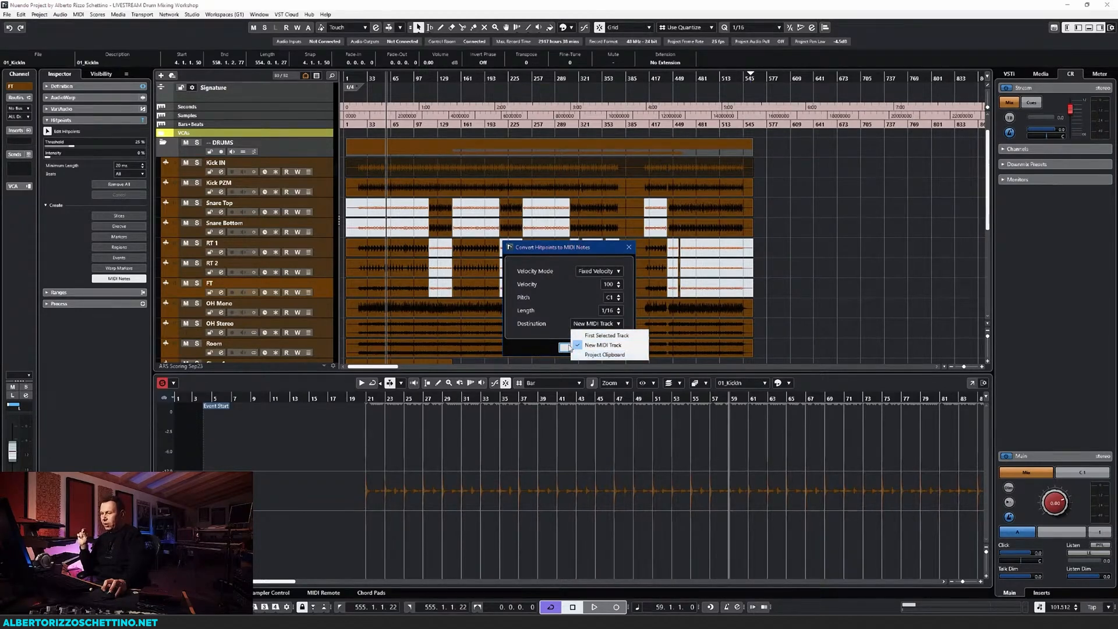
{"action": "left_click", "coordinate": [575, 324]}
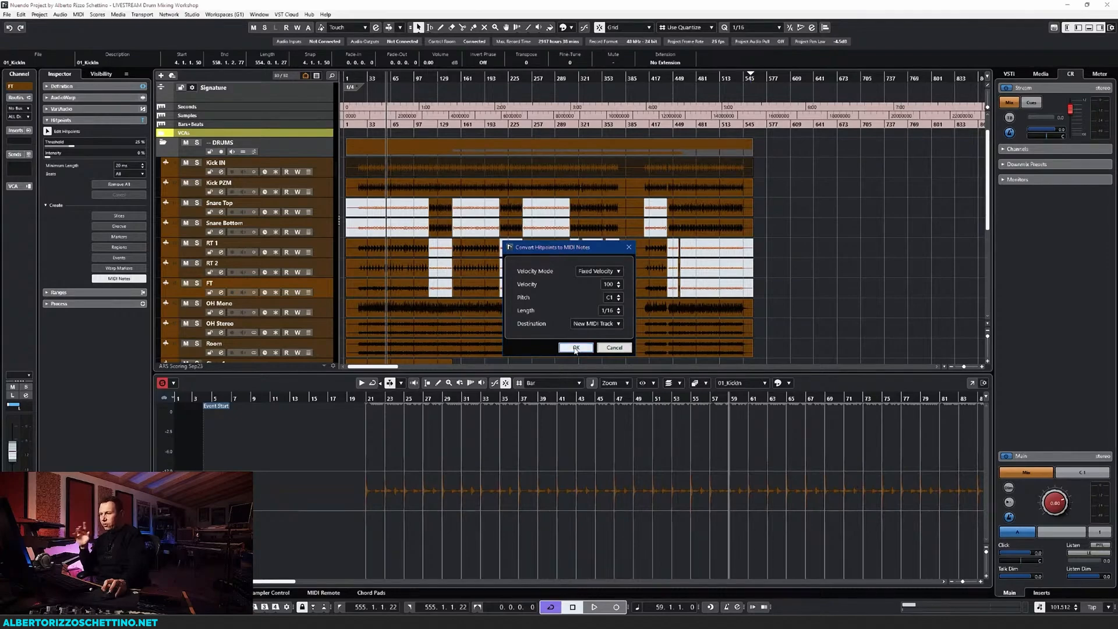
{"action": "left_click", "coordinate": [575, 350]}
Try placing the newly created kick MIDI part on the XLN AD2 track and undo the move
{"action": "scroll", "coordinate": [367, 304], "scroll_direction": "down", "scroll_amount": 5}
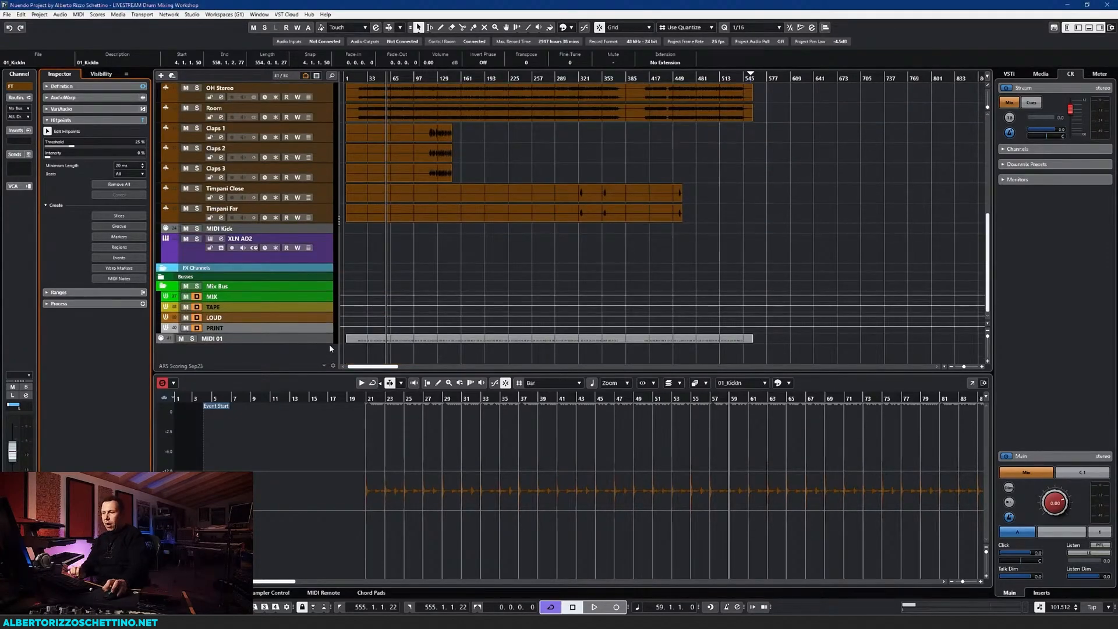
{"action": "left_click", "coordinate": [365, 340]}
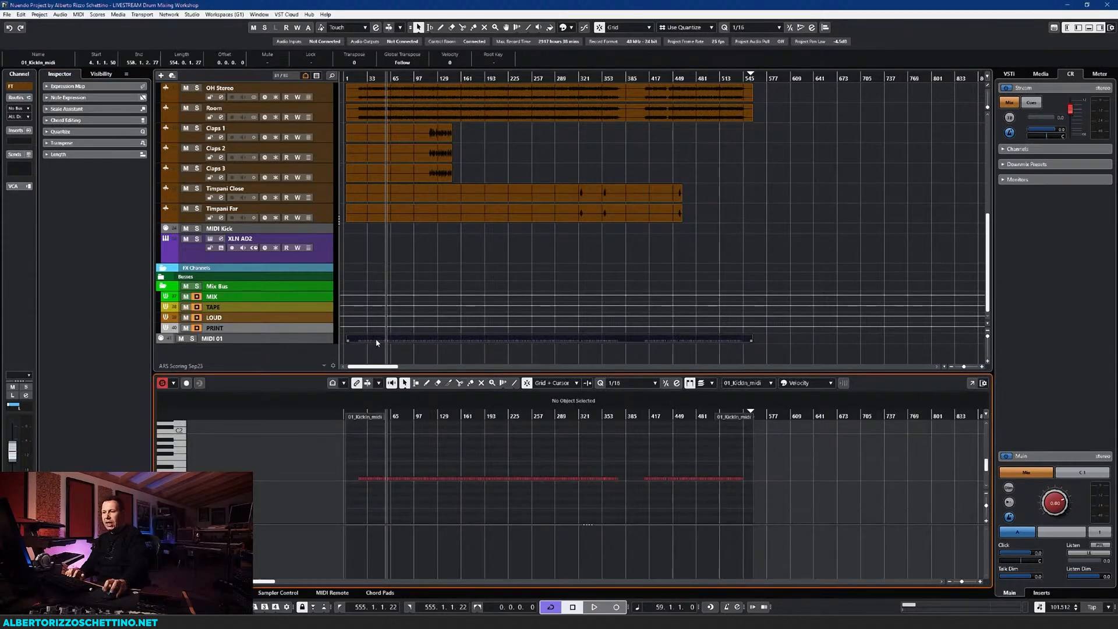
{"action": "left_click_drag", "start_coordinate": [376, 343], "coordinate": [372, 250]}
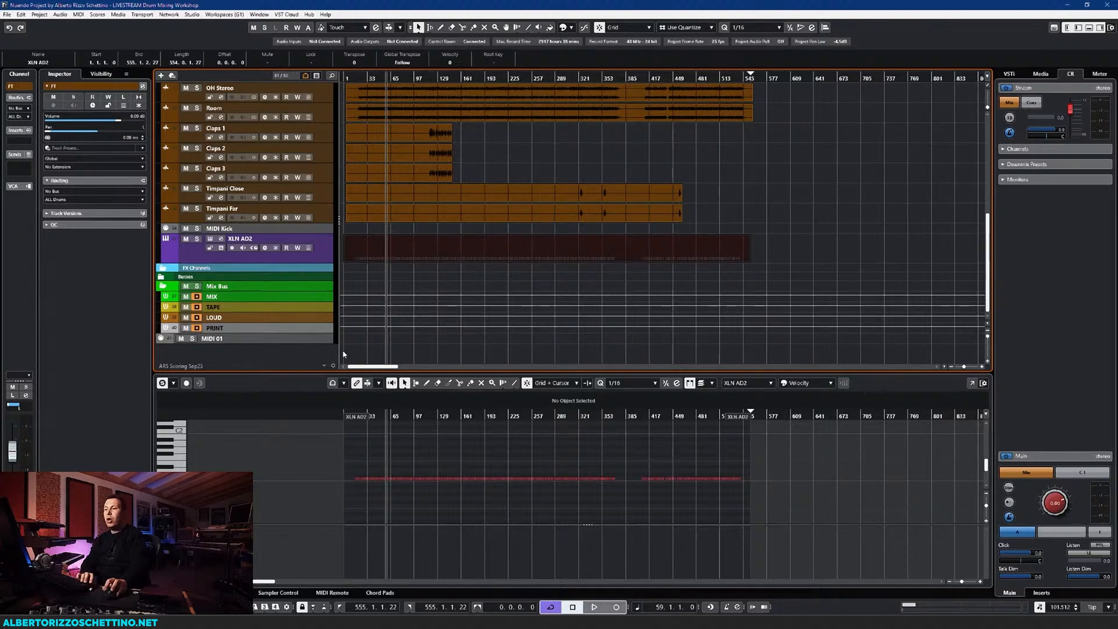
{"action": "key", "text": "ctrl+z"}
Delete the empty MIDI Kick track above the XLN AD2 instrument track
{"action": "left_click", "coordinate": [312, 227]}
{"action": "left_click", "coordinate": [281, 230]}
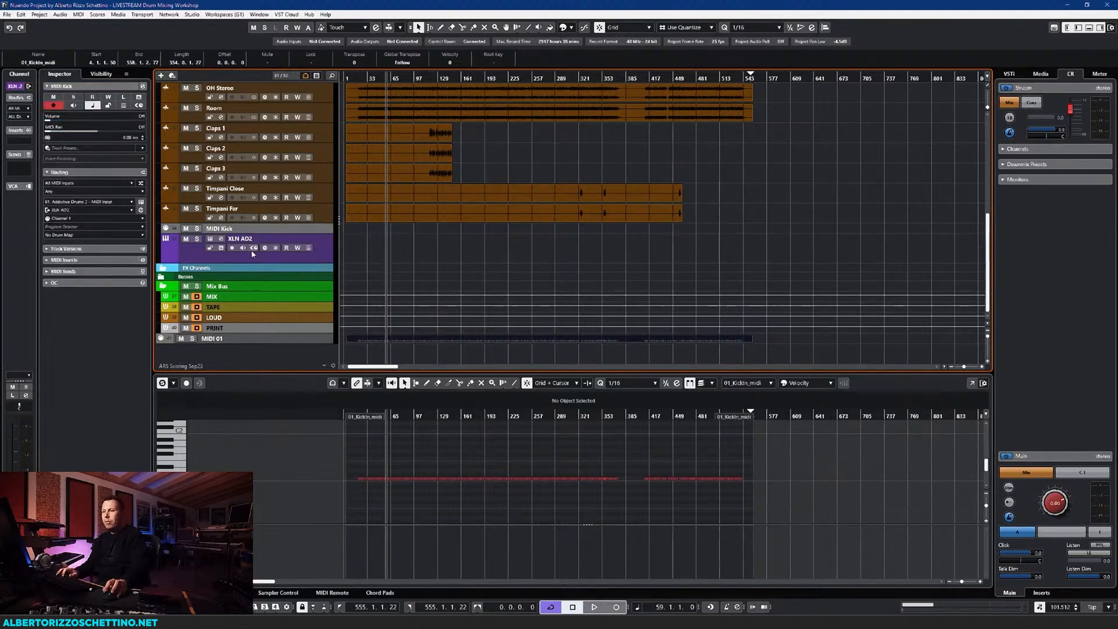
{"action": "key", "text": "Delete"}
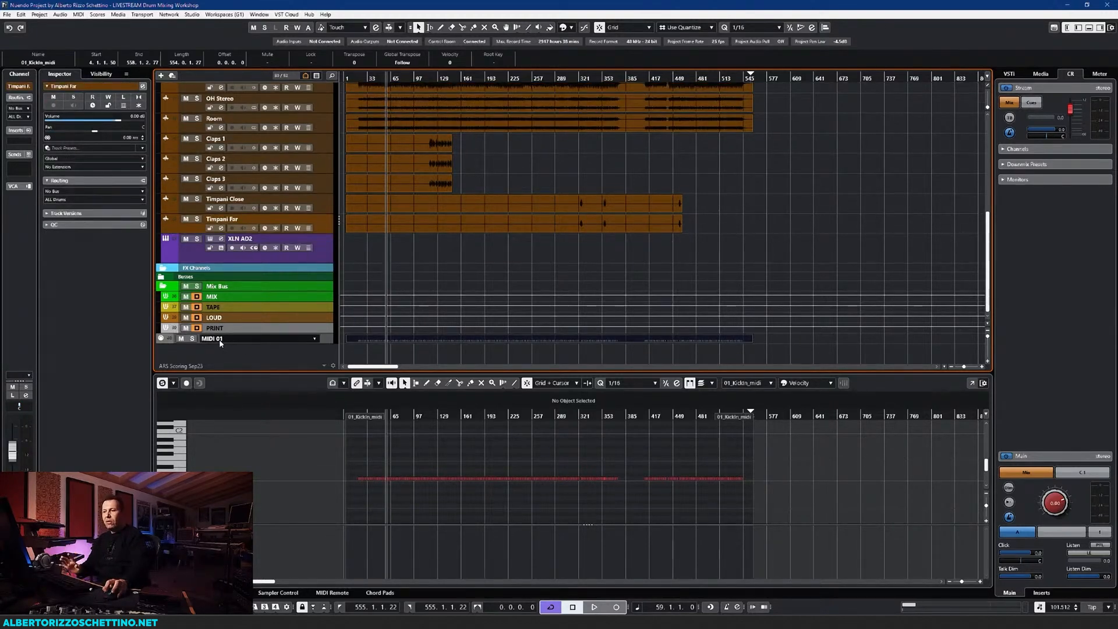
Move the MIDI 01 track directly above the XLN AD2 instrument track and rename it Kick SMP
{"action": "left_click_drag", "start_coordinate": [219, 341], "coordinate": [227, 242]}
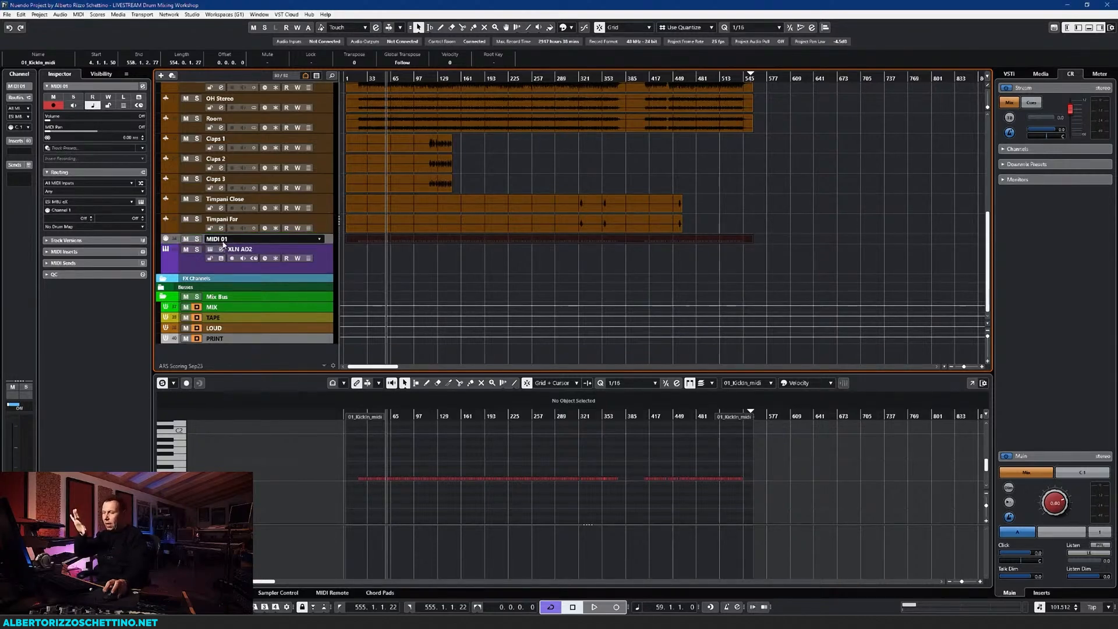
{"action": "double_click", "coordinate": [223, 241]}
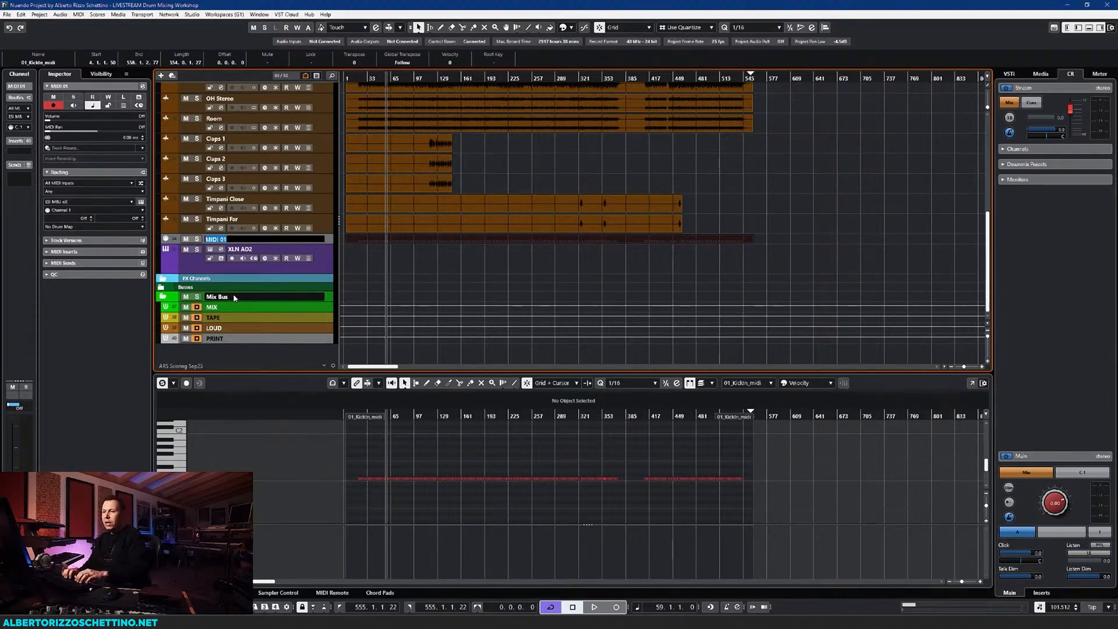
{"action": "type", "text": "Kick S"}
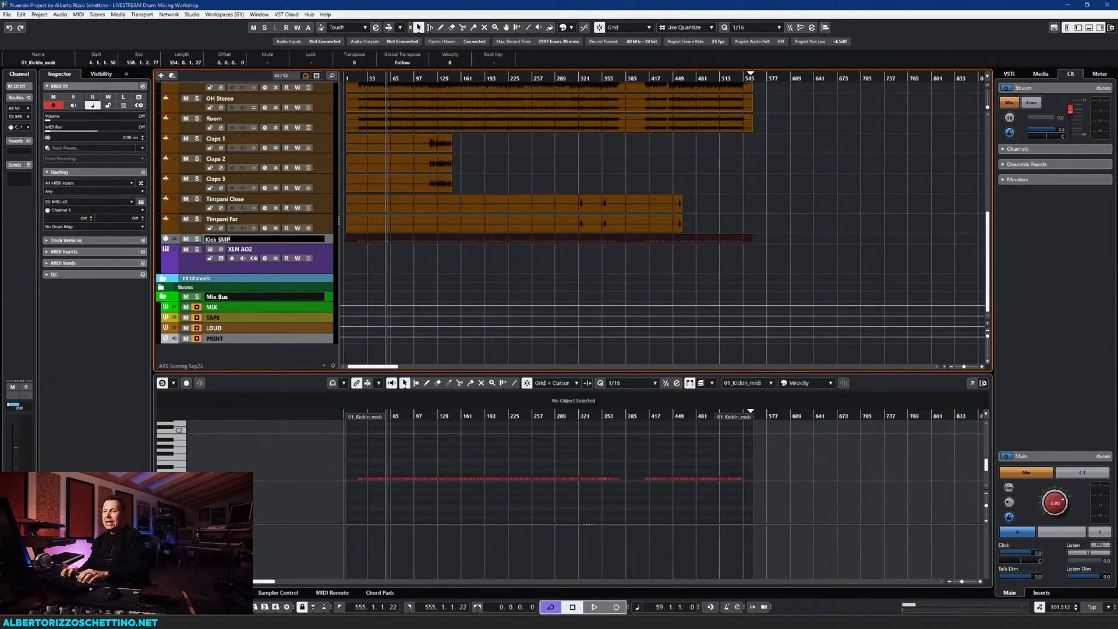
{"action": "type", "text": "MP"}
{"action": "key", "text": "Return"}
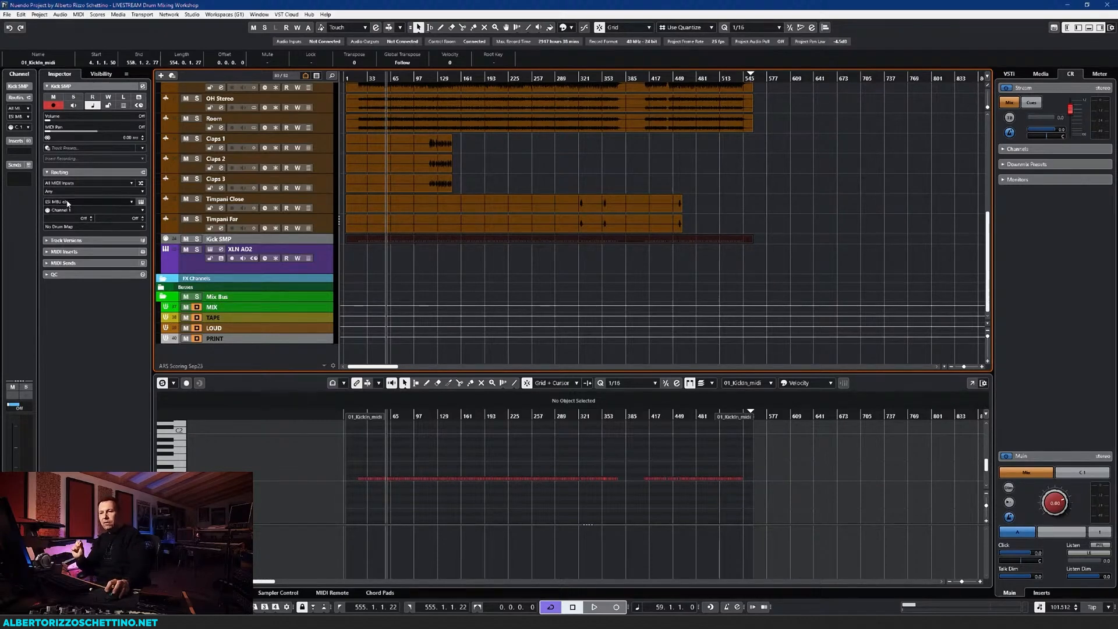
Route the Kick SMP track's MIDI output to the Addictive Drums 2 MIDI input
{"action": "left_click", "coordinate": [131, 204]}
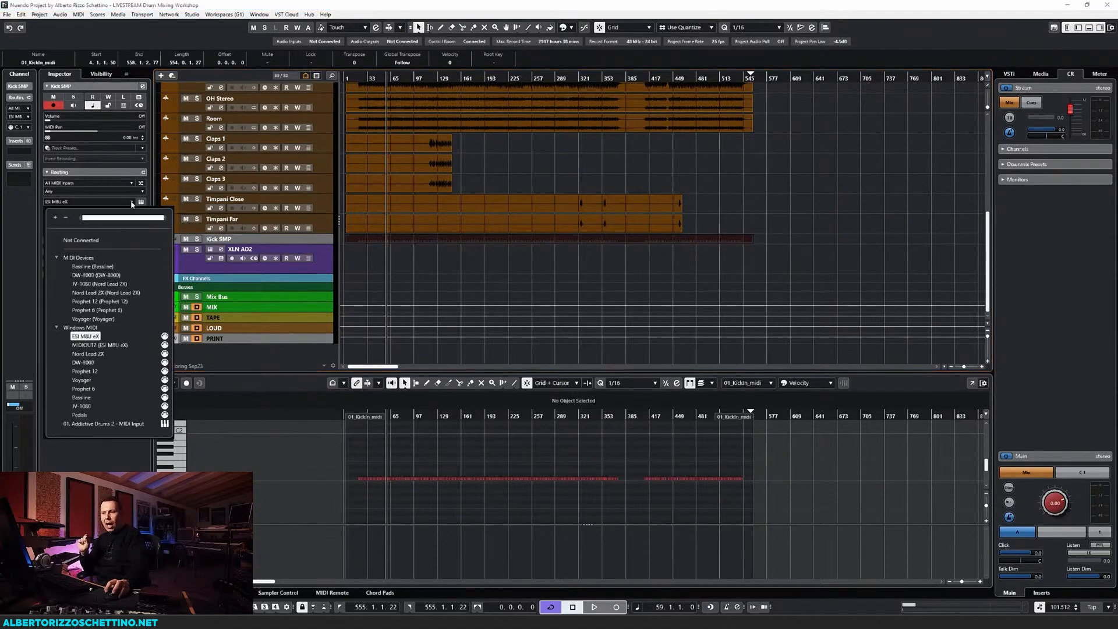
{"action": "left_click", "coordinate": [102, 425]}
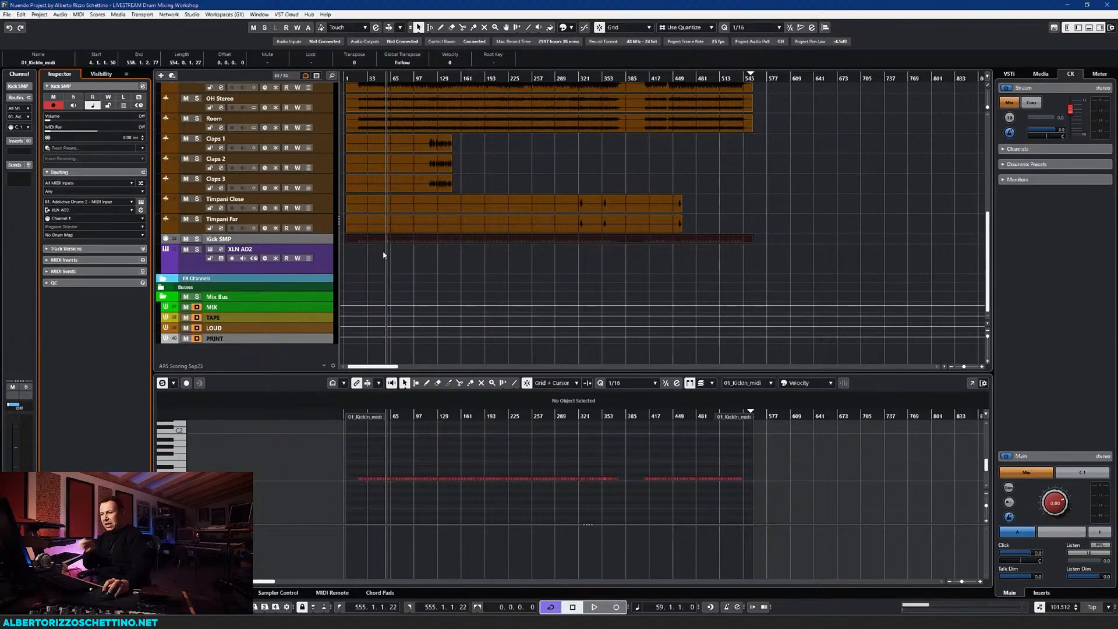
Solo the XLN AD2 channel in the mixer, raise its fader slightly and set its pre-gain to -12 dB
{"action": "left_click", "coordinate": [324, 260]}
{"action": "key", "text": "alt+F3"}
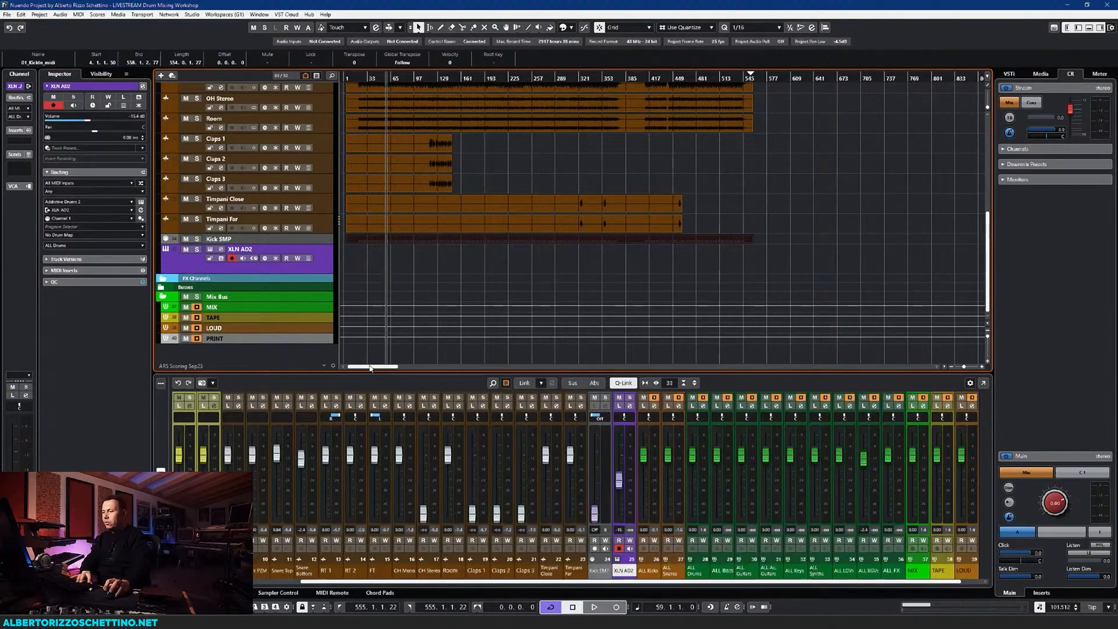
{"action": "left_click", "coordinate": [629, 398]}
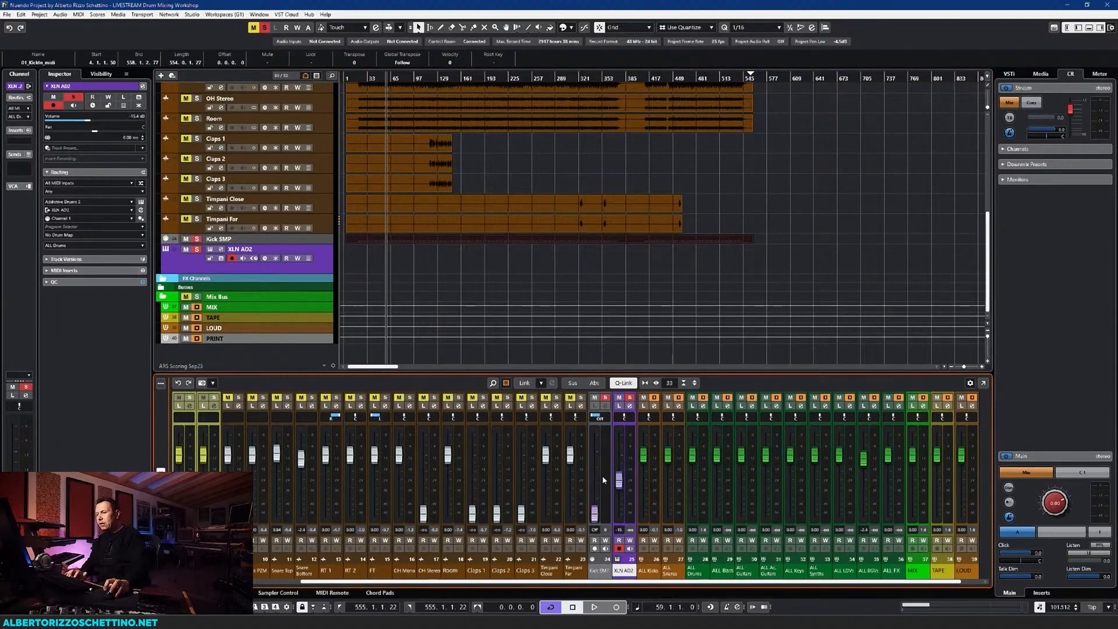
{"action": "mouse_move", "coordinate": [618, 479]}
{"action": "left_mouse_down"}
{"action": "mouse_move", "coordinate": [620, 515]}
{"action": "mouse_move", "coordinate": [620, 470]}
{"action": "left_mouse_up"}
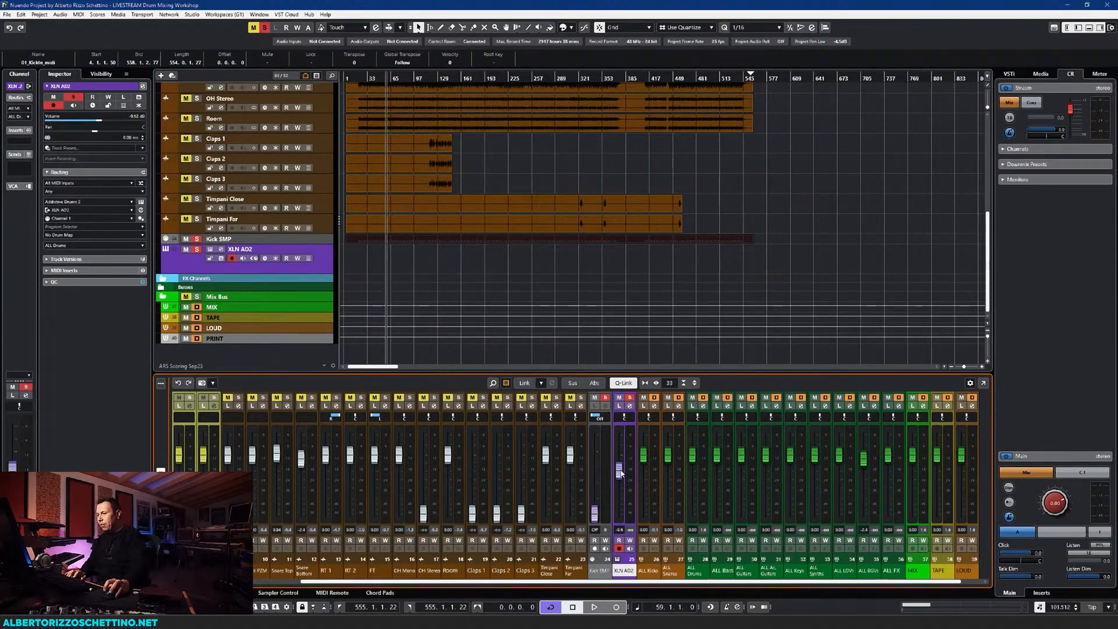
{"action": "key", "text": "F3"}
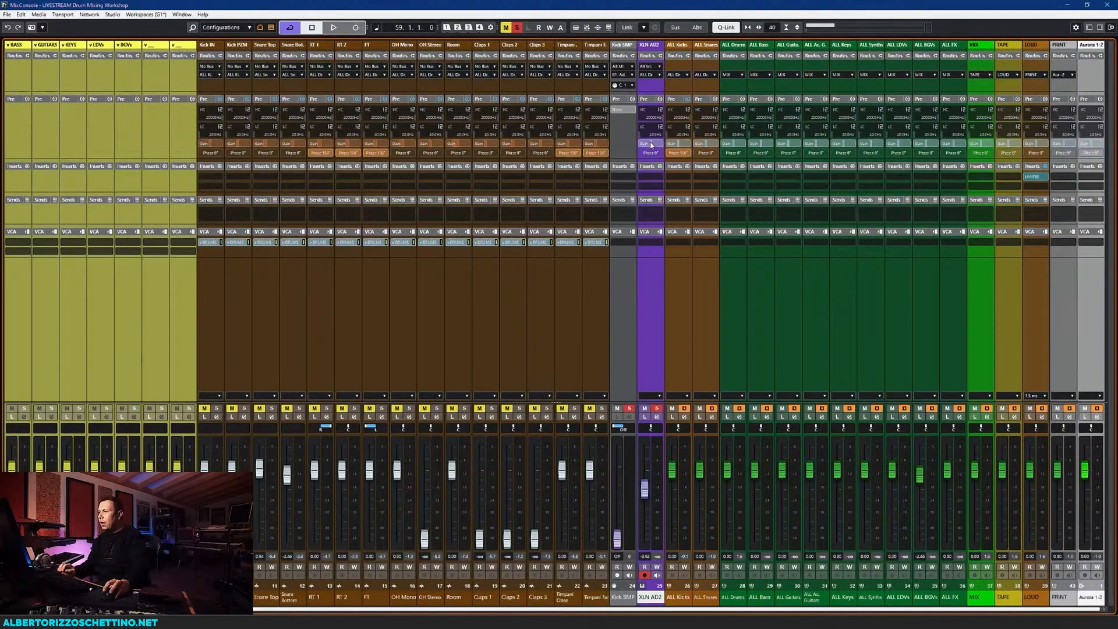
{"action": "double_click", "coordinate": [650, 144]}
{"action": "type", "text": "-12"}
{"action": "key", "text": "Return"}
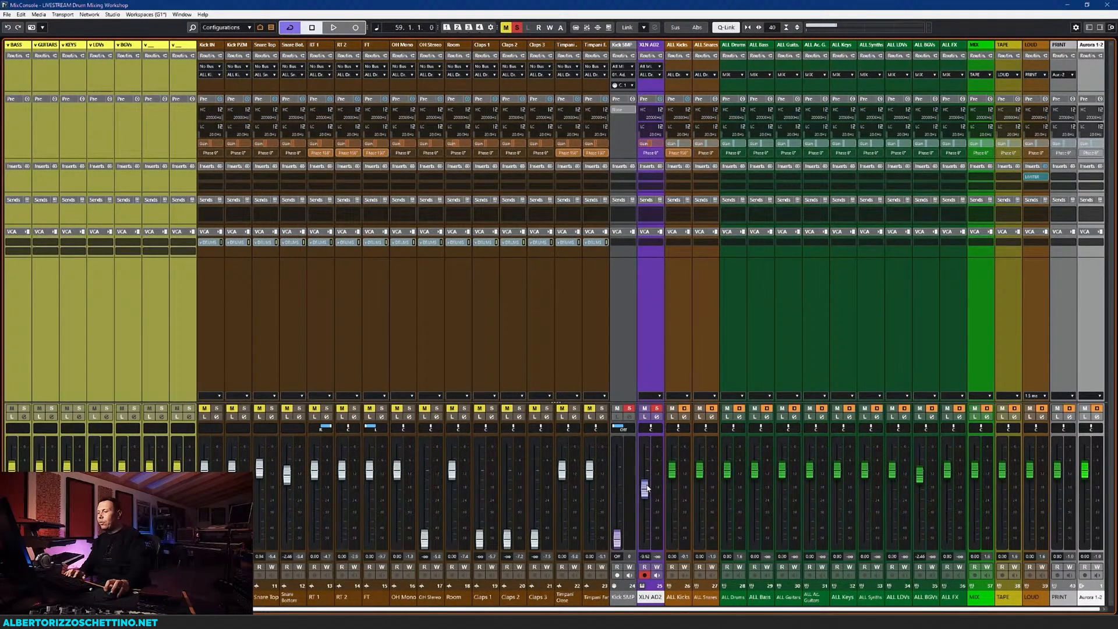
Audition the soloed kick sample from bar 59 and set the XLN AD2 fader to 0 dB
{"action": "key", "text": "space"}
{"action": "left_click_drag", "start_coordinate": [648, 491], "coordinate": [648, 472]}
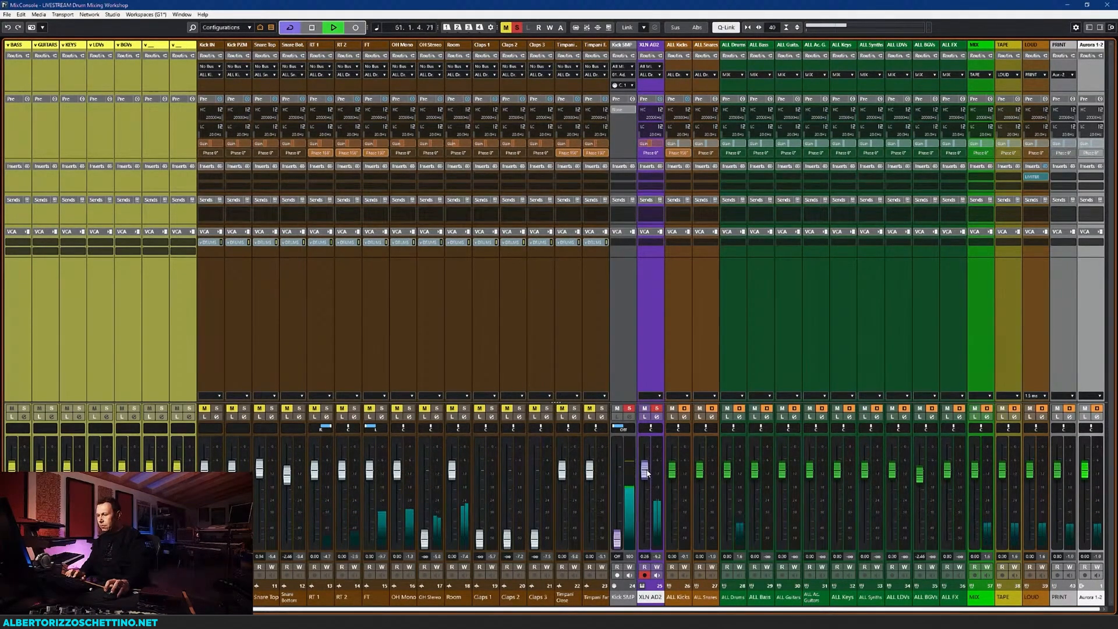
{"action": "left_click", "coordinate": [648, 472], "text": "ctrl"}
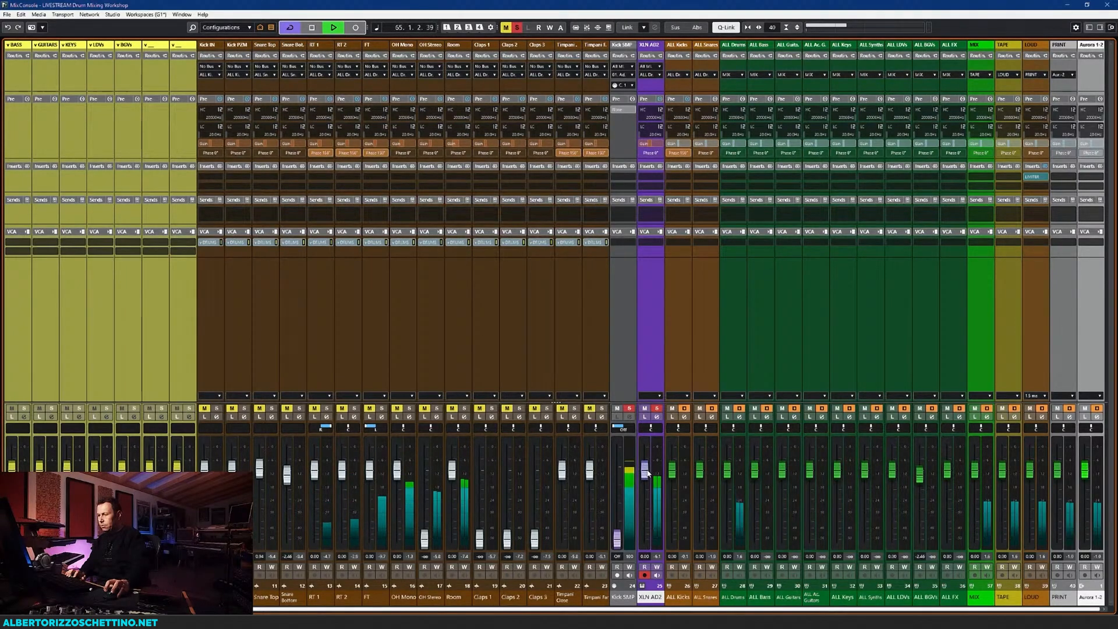
{"action": "key", "text": "space"}
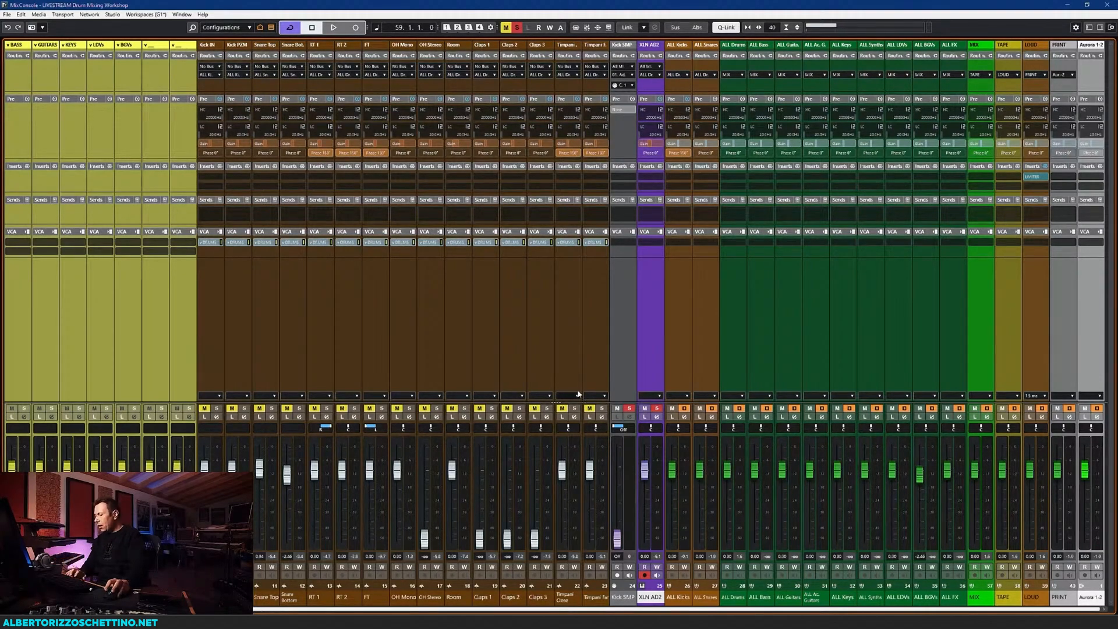
Lower the XLN AD2 fader all the way and clear all solo and mute states in the mixer
{"action": "left_click_drag", "start_coordinate": [645, 470], "coordinate": [645, 550]}
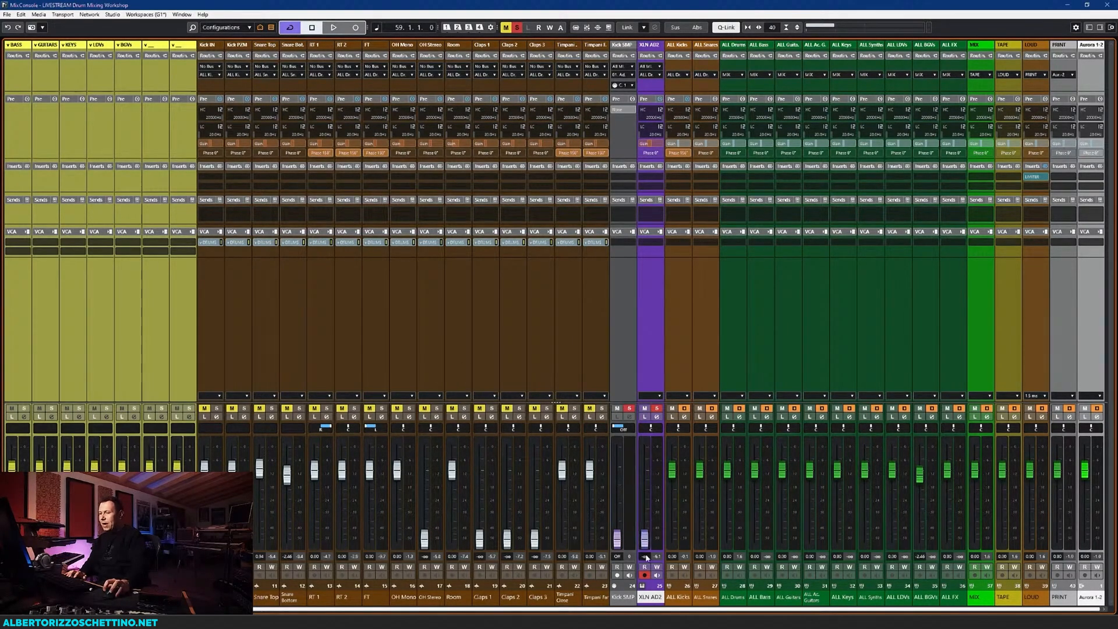
{"action": "left_click", "coordinate": [516, 28]}
{"action": "left_click", "coordinate": [506, 27]}
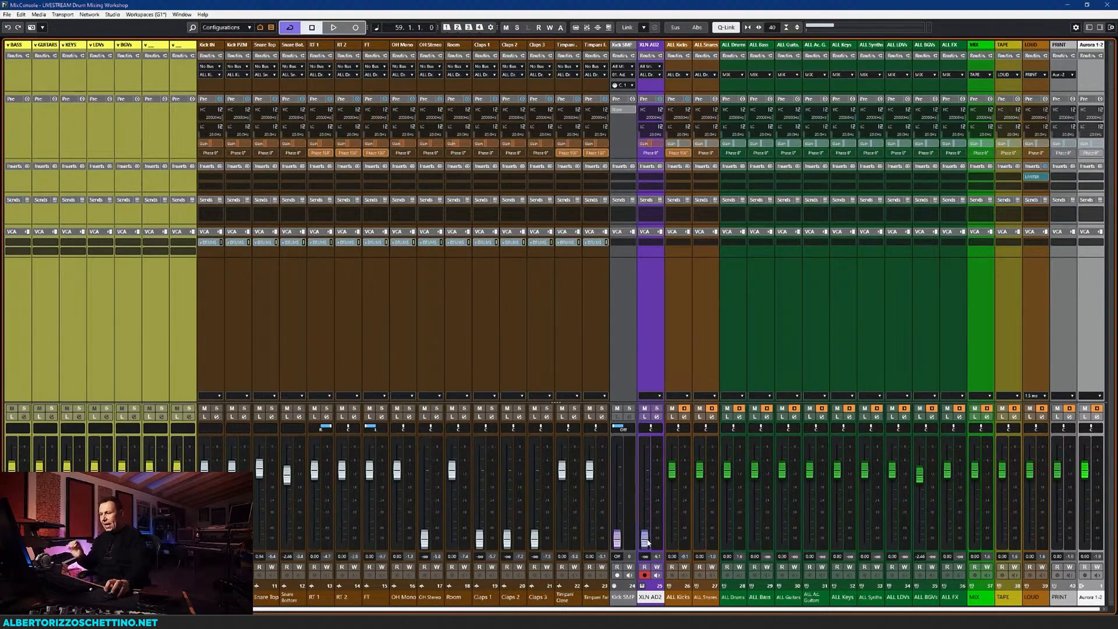
Blend the XLN AD2 fader up to 1.16 dB during full drum playback and invert the channel's phase
{"action": "key", "text": "space"}
{"action": "left_click_drag", "start_coordinate": [648, 541], "coordinate": [646, 470]}
{"action": "left_click", "coordinate": [649, 153]}
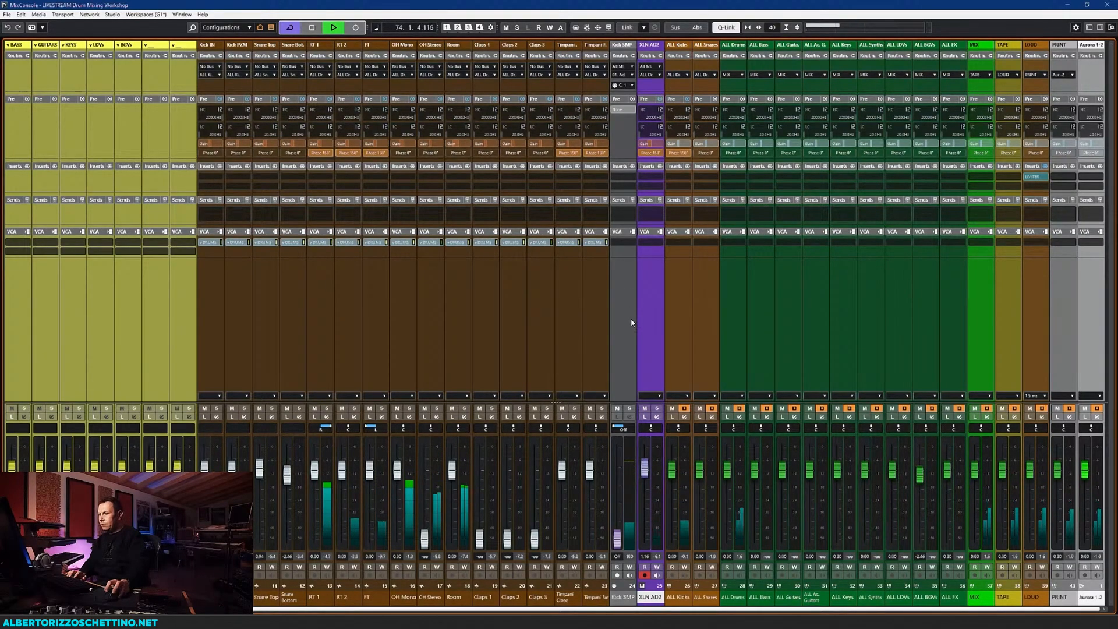
{"action": "key", "text": "space"}
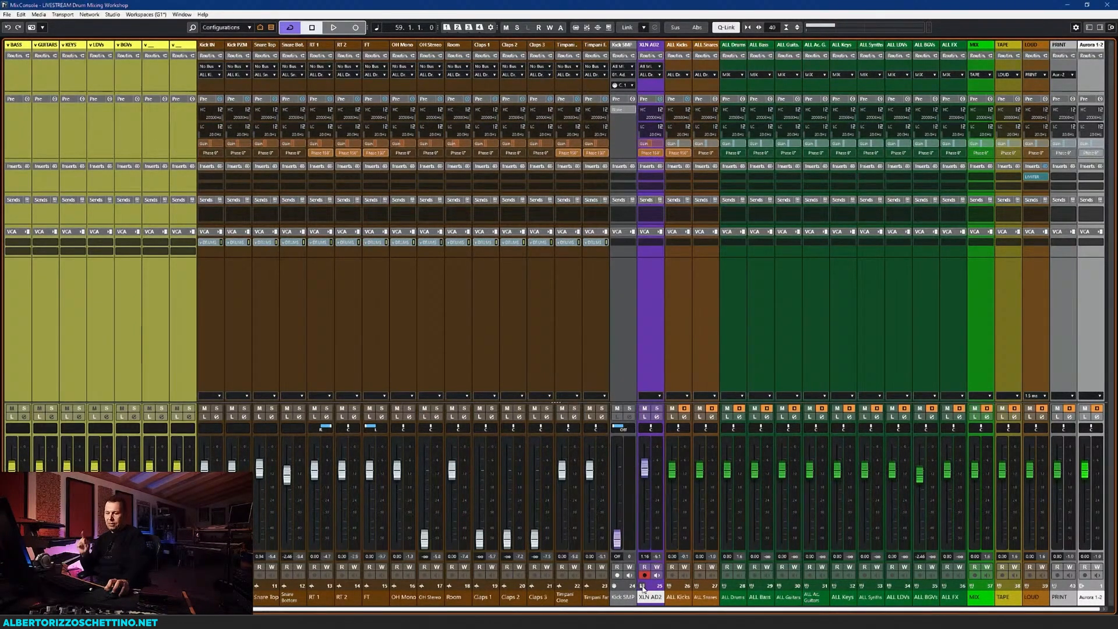
Open Addictive Drums 2 on the XLN AD2 track, show the kick's edit page and audition playback
{"action": "key", "text": "F3"}
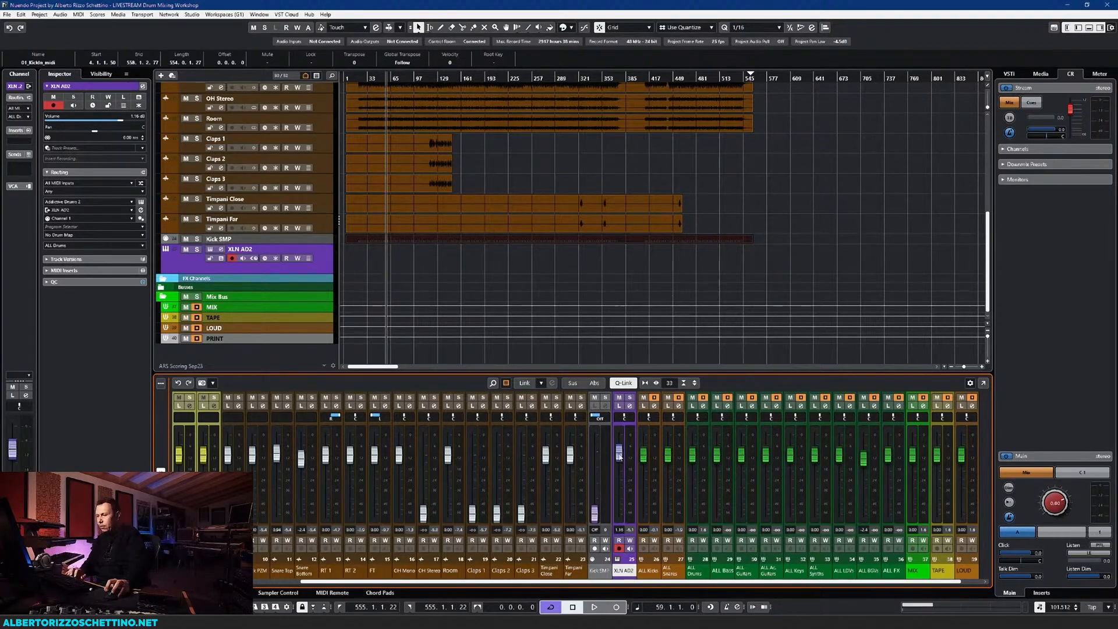
{"action": "left_click", "coordinate": [618, 559]}
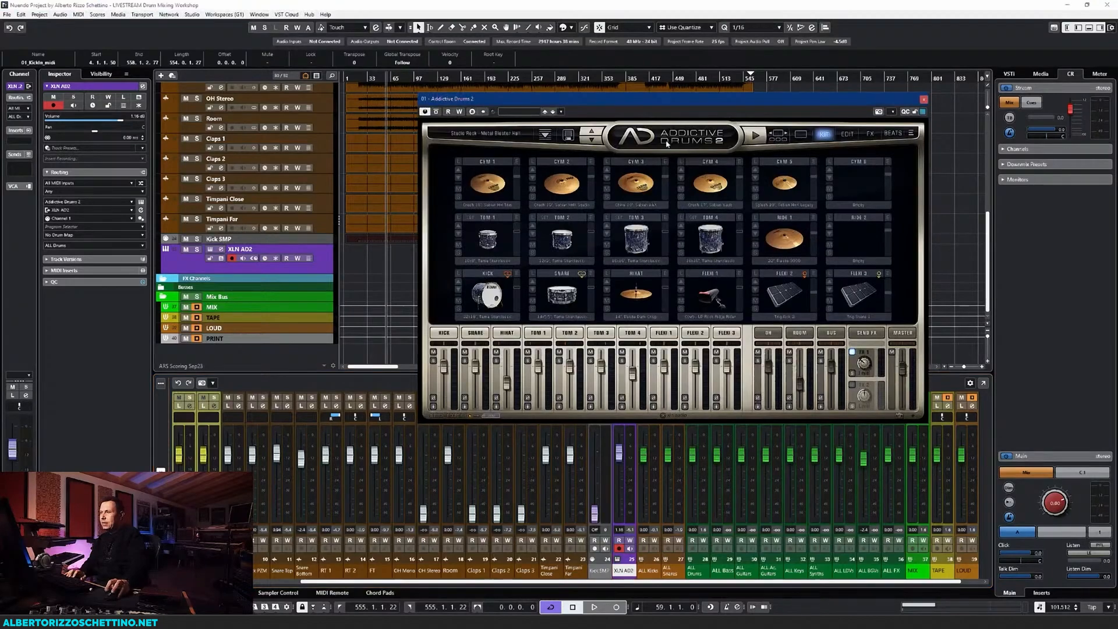
{"action": "left_click_drag", "start_coordinate": [684, 102], "coordinate": [720, 87]}
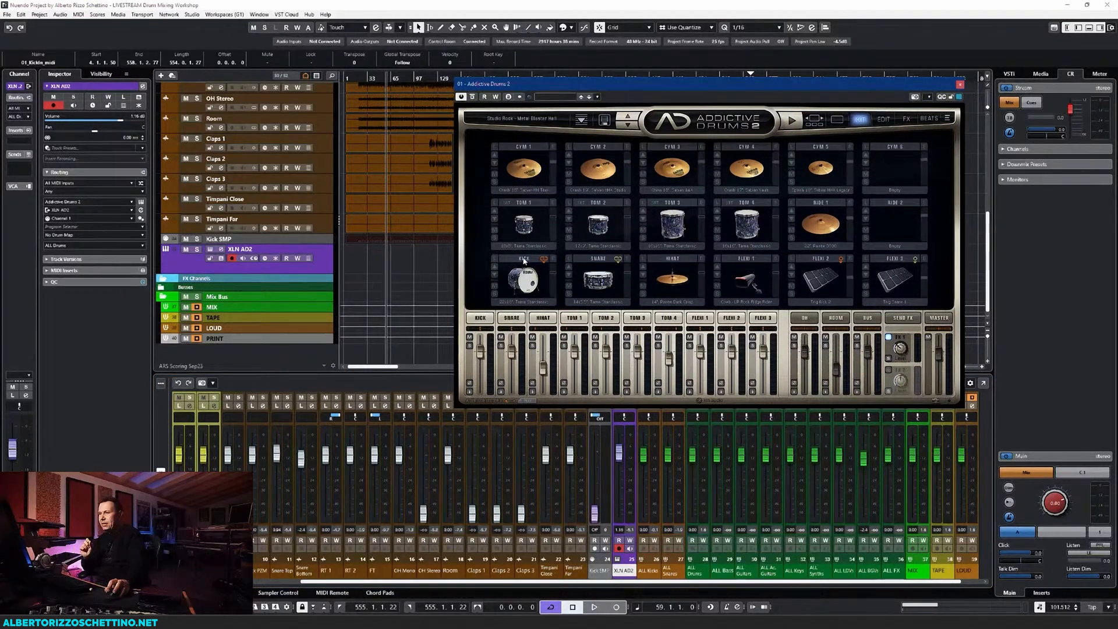
{"action": "left_click", "coordinate": [883, 120]}
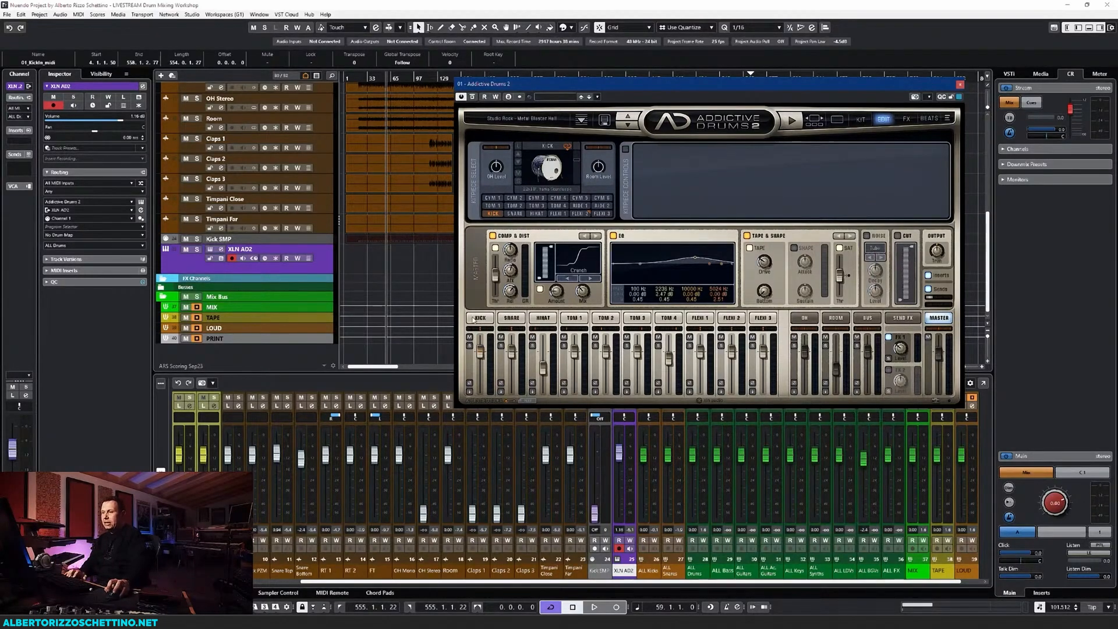
{"action": "key", "text": "space"}
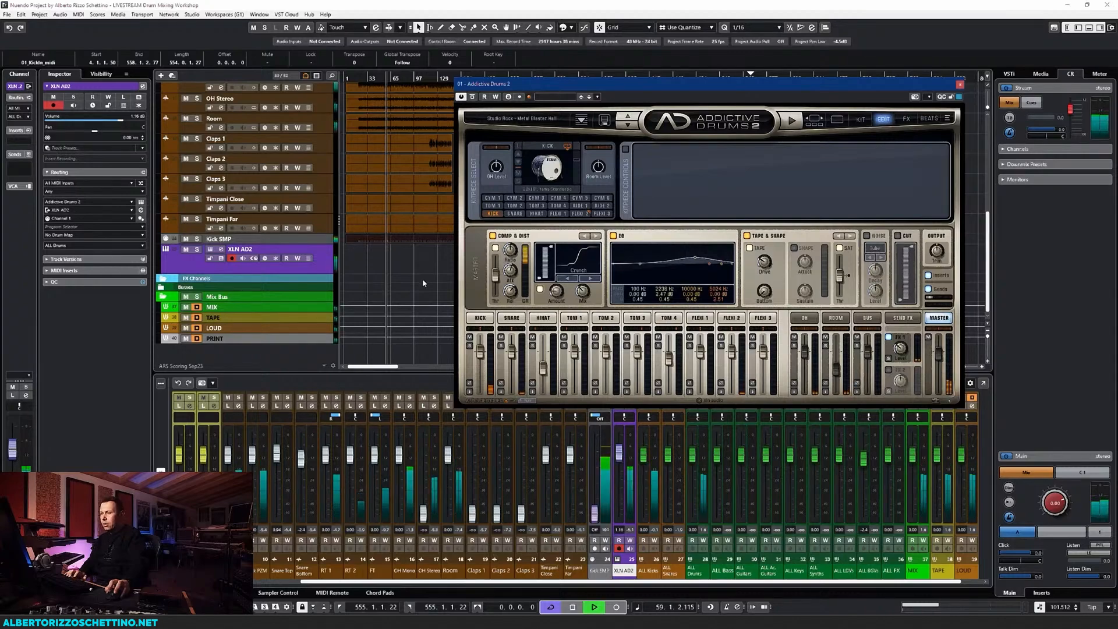
{"action": "key", "text": "space"}
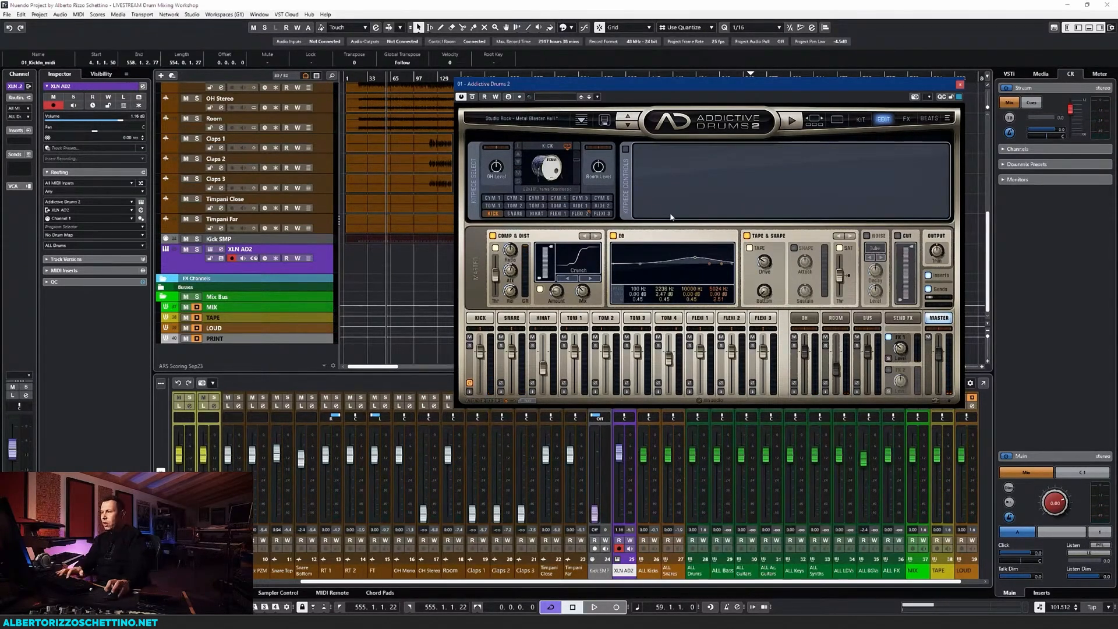
Set the XLN AD2 channel's phase back to 0° in the full mixer and return to the project
{"action": "key", "text": "F3"}
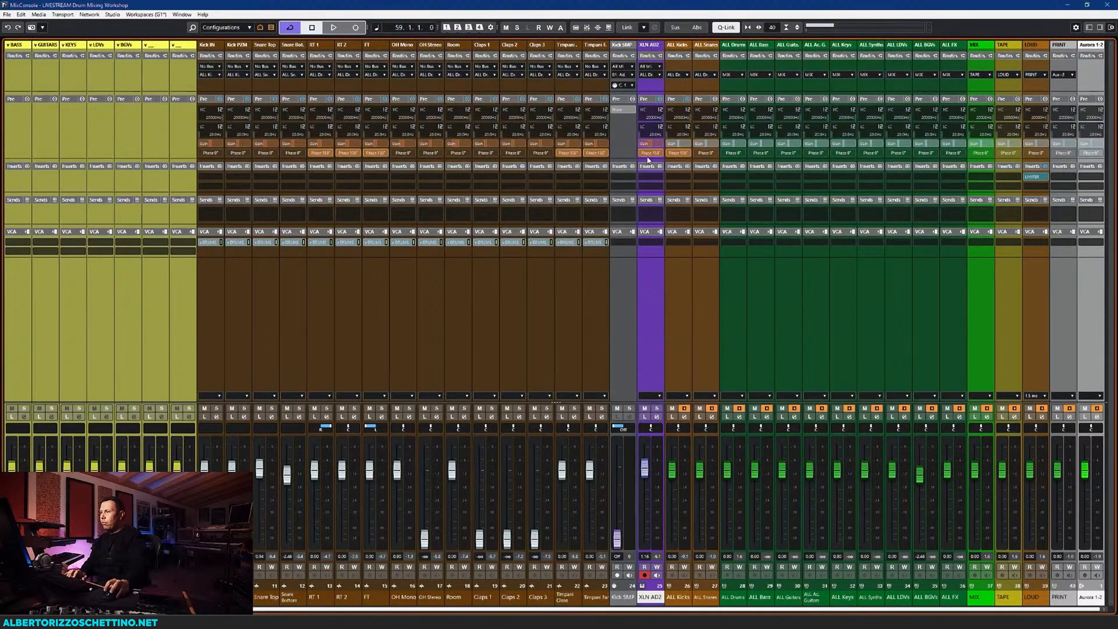
{"action": "left_click", "coordinate": [649, 155]}
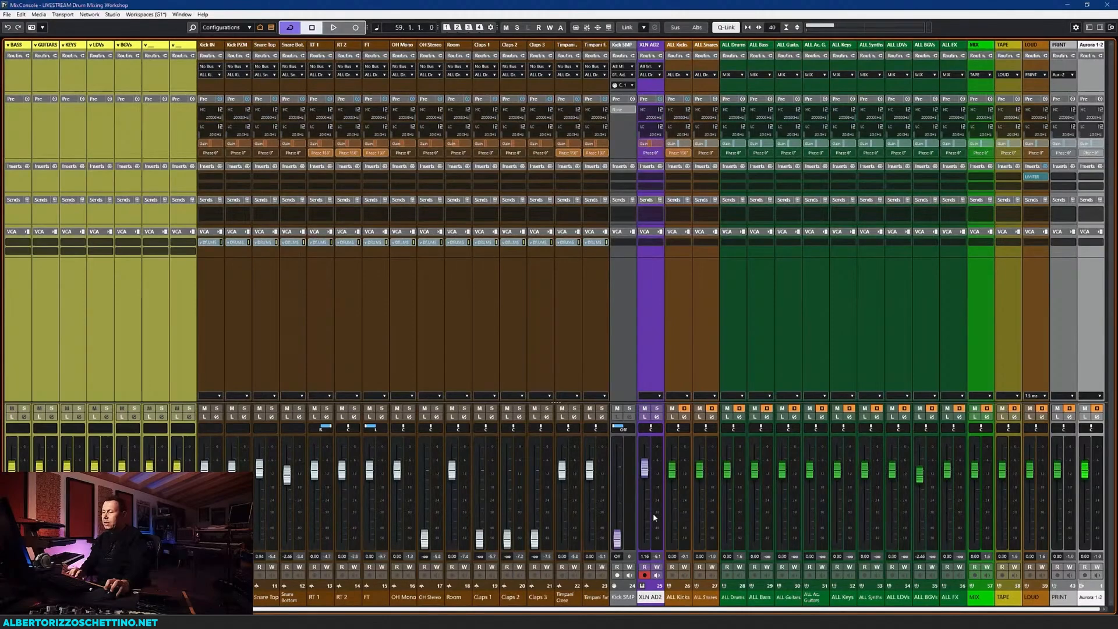
{"action": "key", "text": "F3"}
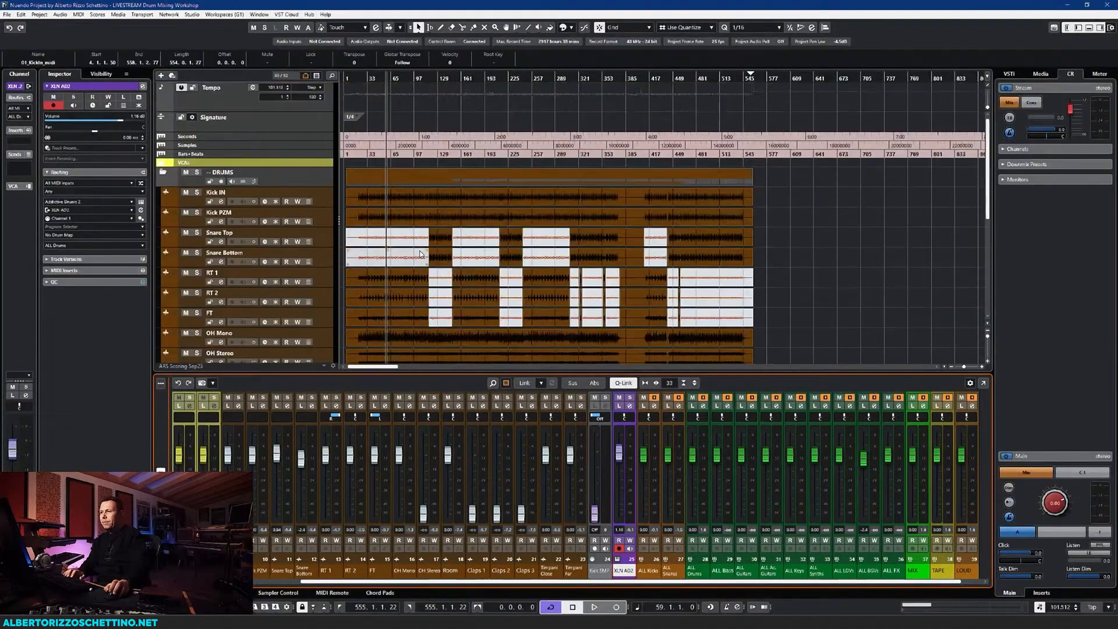
Try gluing the Snare Top events into one continuous event and undo the glue
{"action": "left_click_drag", "start_coordinate": [430, 78], "coordinate": [491, 185]}
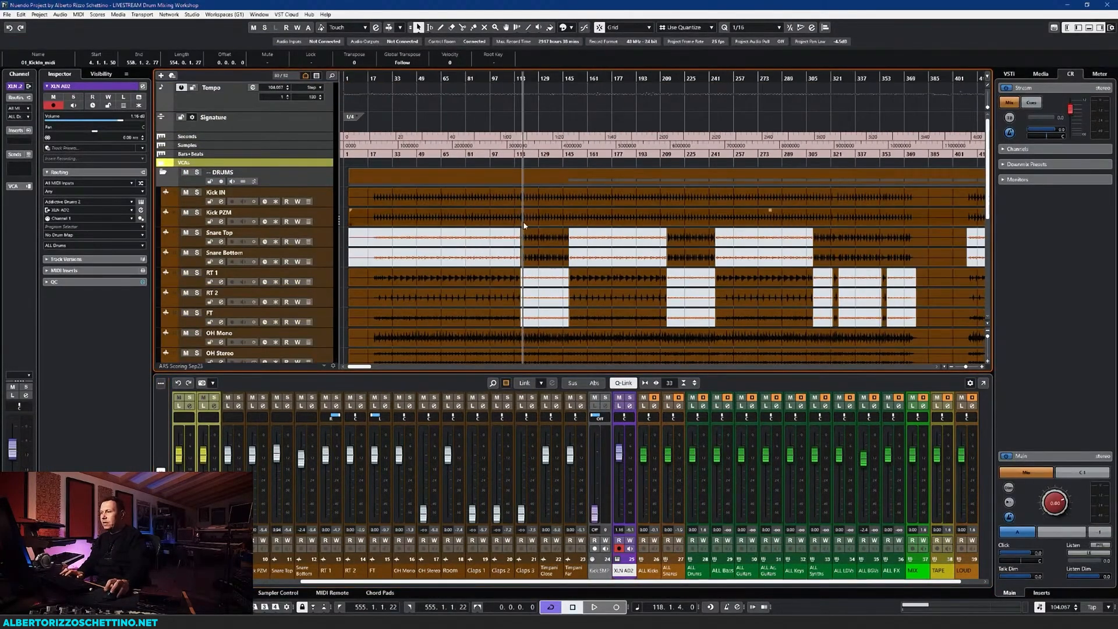
{"action": "key", "text": "g"}
{"action": "key", "text": "g"}
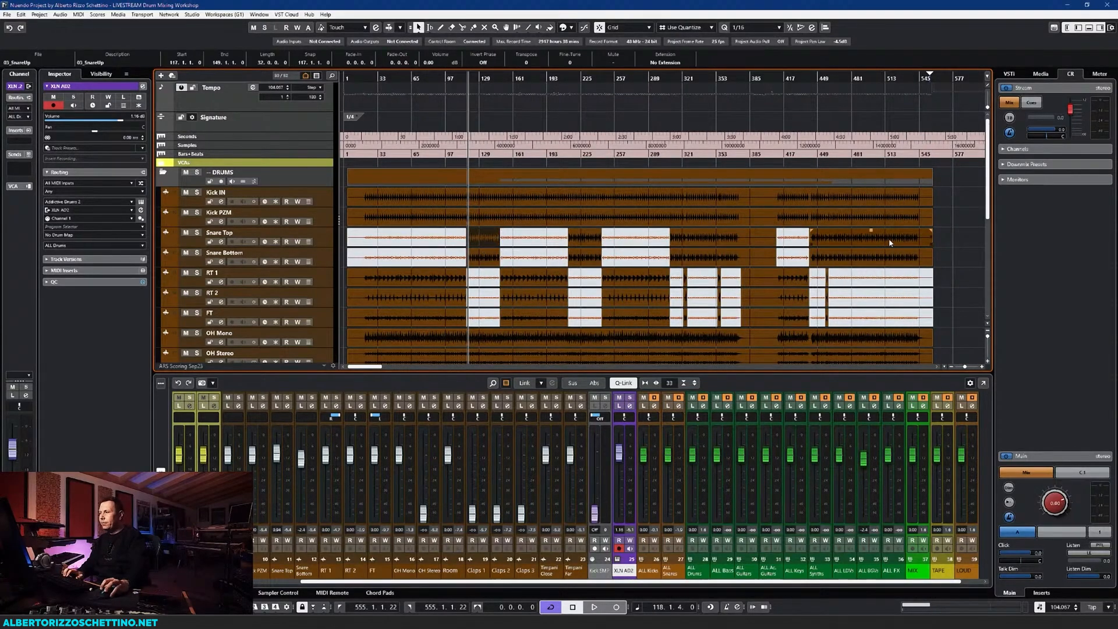
{"action": "left_click_drag", "start_coordinate": [958, 233], "coordinate": [429, 243]}
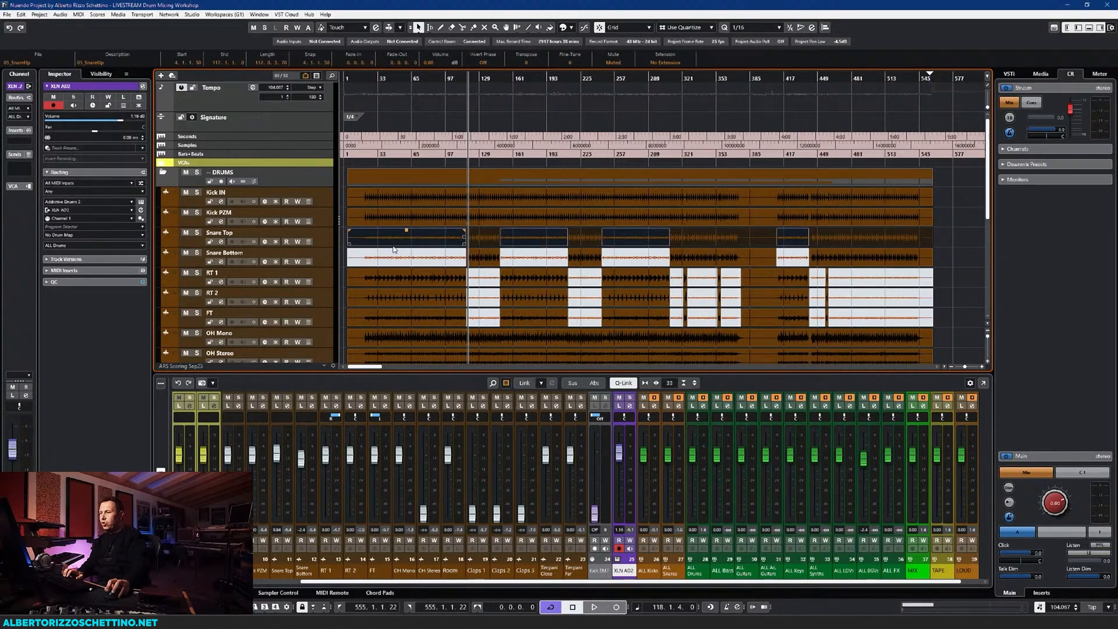
{"action": "key", "text": "8"}
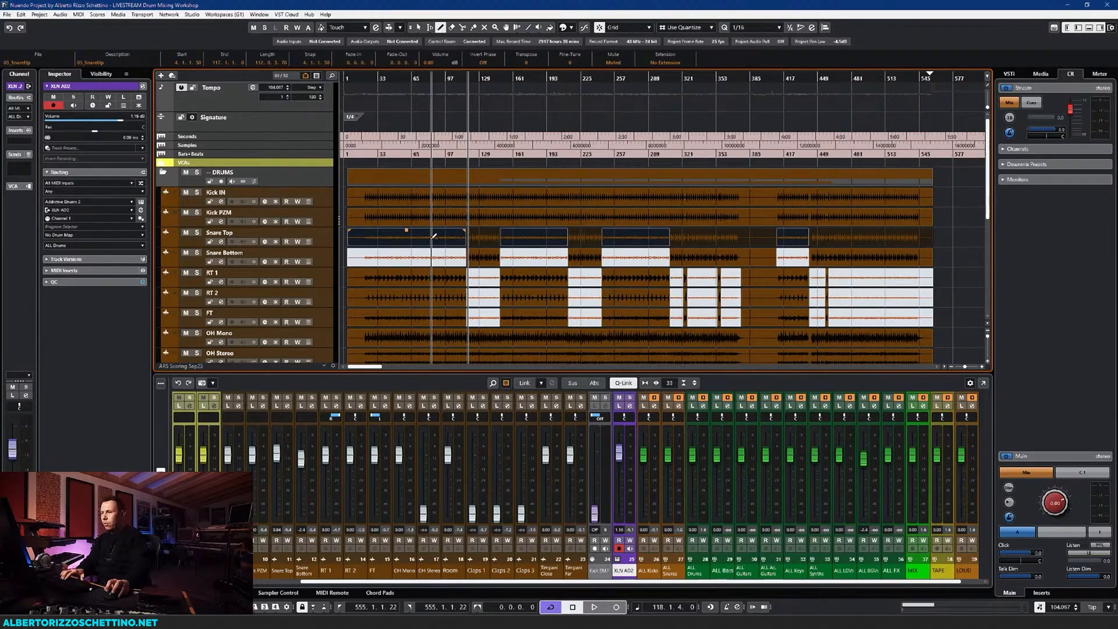
{"action": "key", "text": "9"}
{"action": "key", "text": "7"}
{"action": "key", "text": "6"}
{"action": "key", "text": "5"}
{"action": "key", "text": "4"}
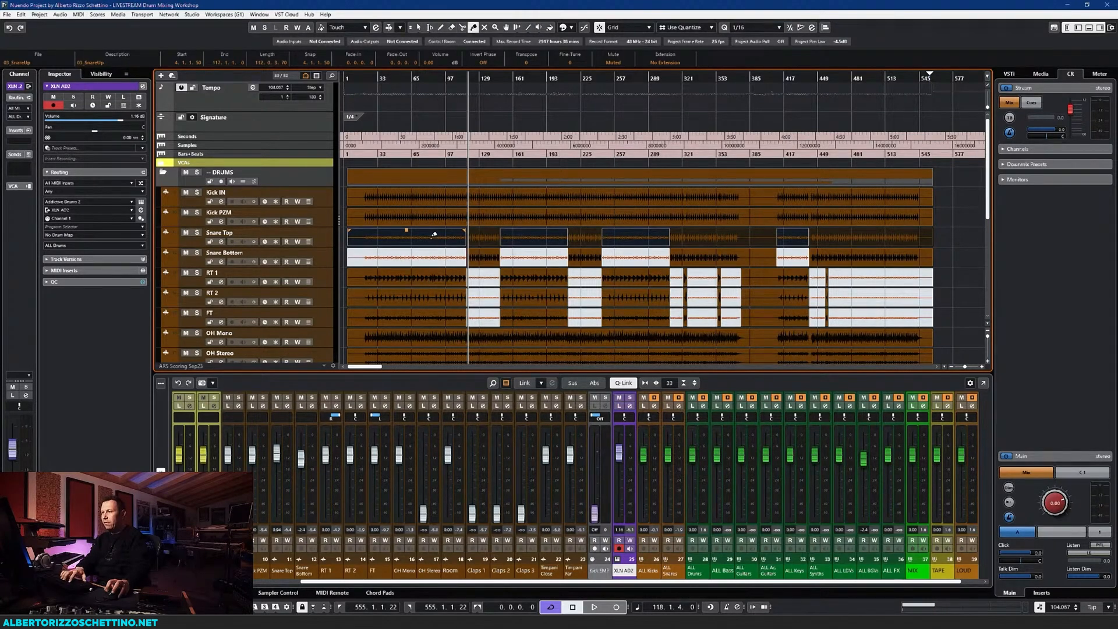
{"action": "left_click", "coordinate": [446, 234]}
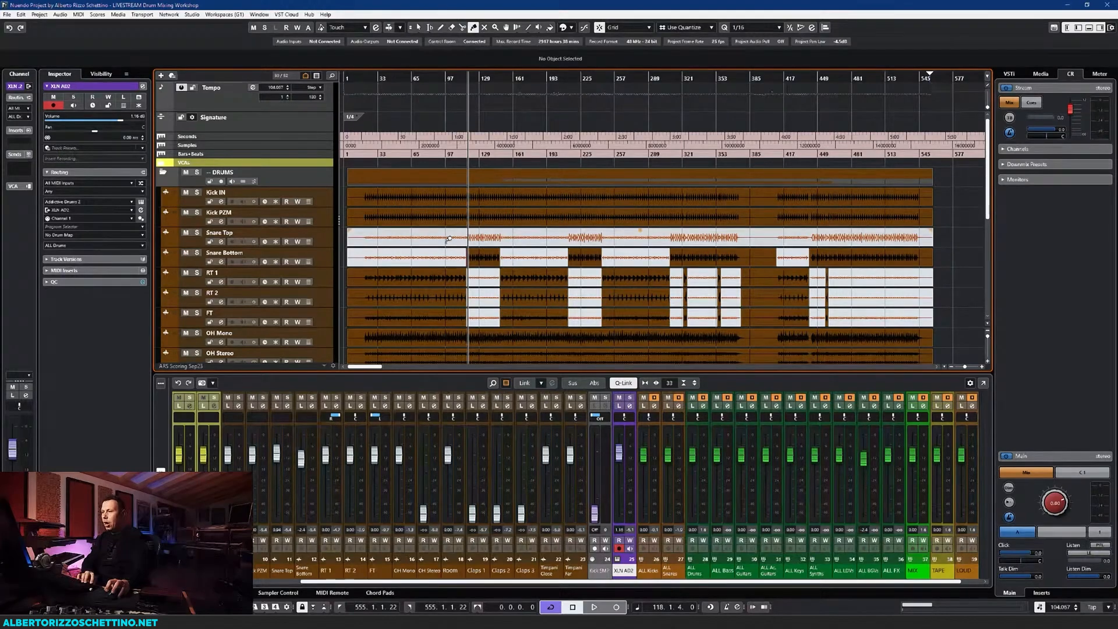
{"action": "key", "text": "ctrl+z"}
Delete the four muted Snare Top events, leaving only the sections where the snare is played
{"action": "key", "text": "1"}
{"action": "left_click", "coordinate": [951, 244]}
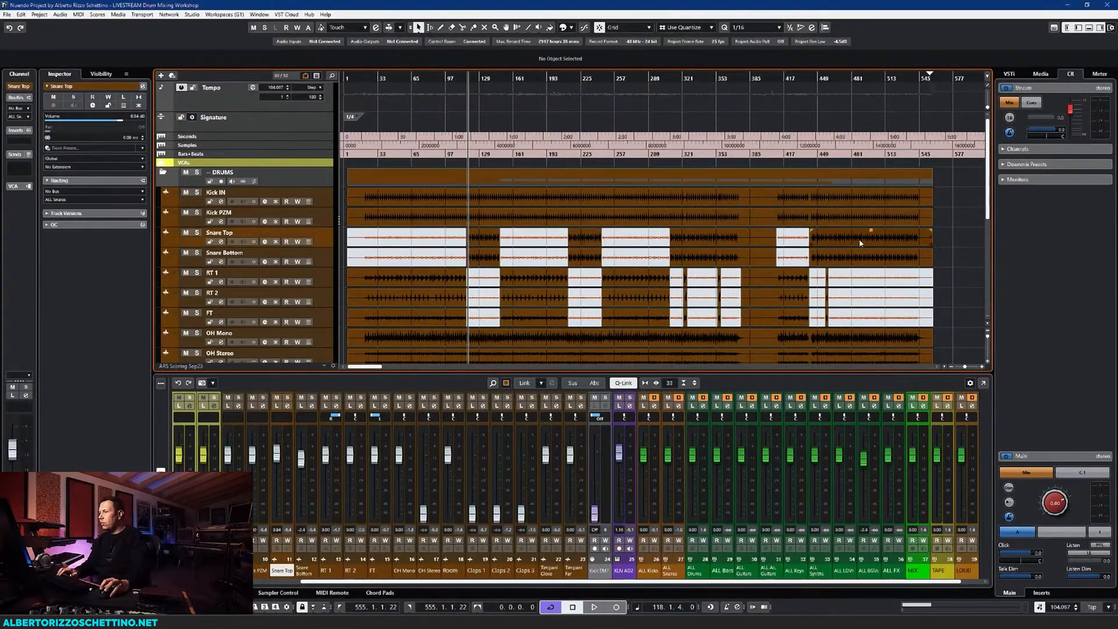
{"action": "left_click", "coordinate": [789, 242]}
{"action": "key", "text": "Delete"}
{"action": "left_click", "coordinate": [630, 243]}
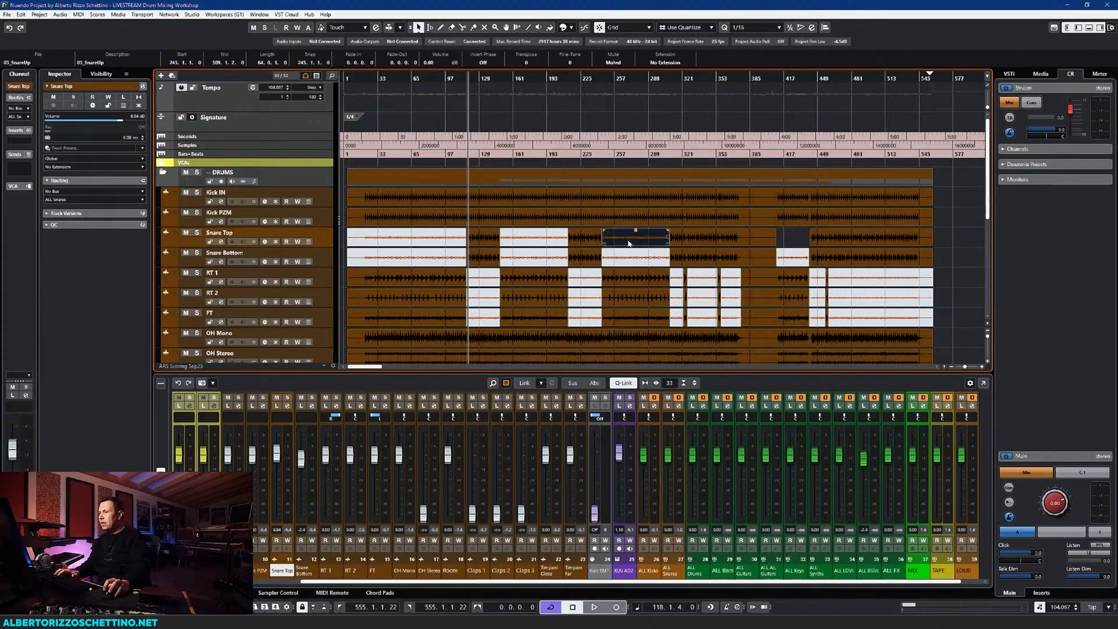
{"action": "key", "text": "Delete"}
{"action": "left_click", "coordinate": [534, 244]}
{"action": "key", "text": "Delete"}
{"action": "left_click", "coordinate": [415, 242]}
{"action": "key", "text": "Delete"}
{"action": "left_click", "coordinate": [442, 244]}
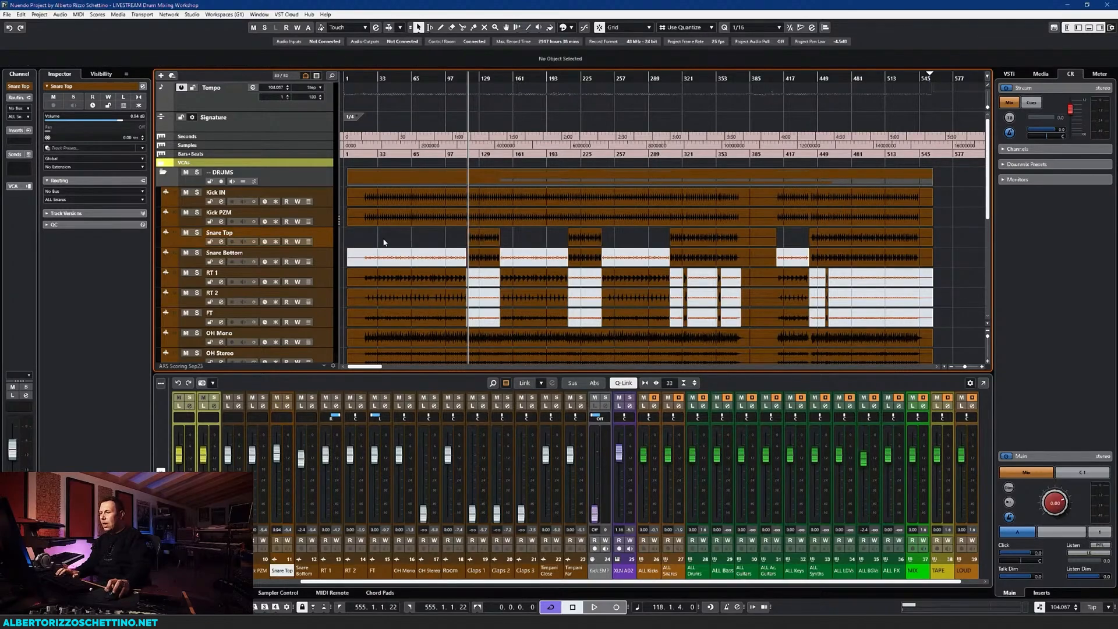
Try gluing the remaining Snare Top events into one part and open it in the part editor
{"action": "left_click", "coordinate": [466, 243]}
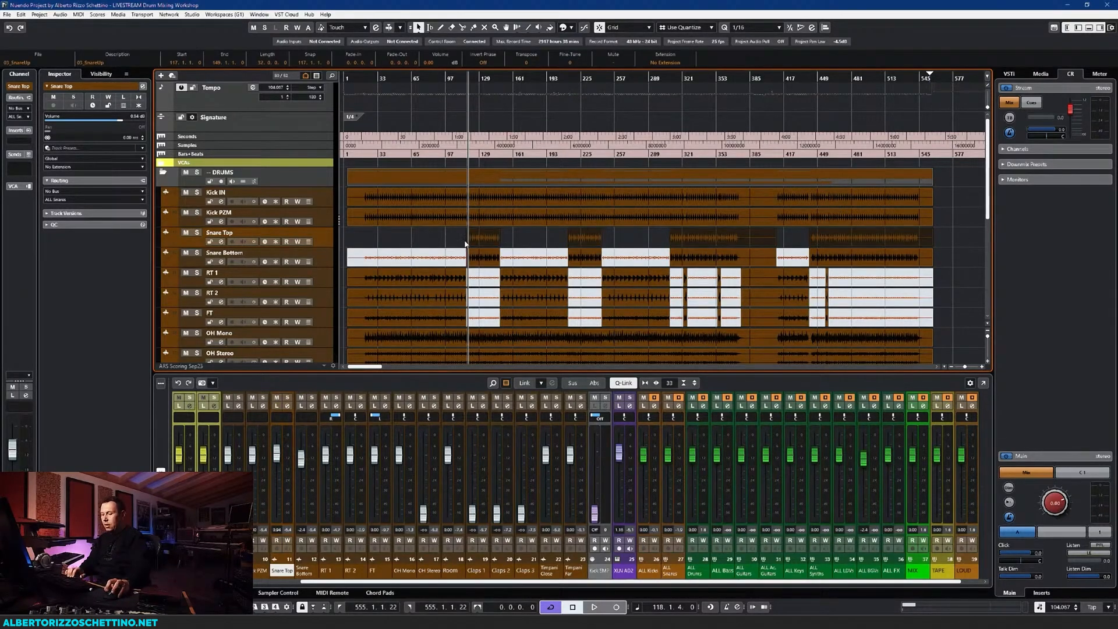
{"action": "key", "text": "5"}
{"action": "key", "text": "6"}
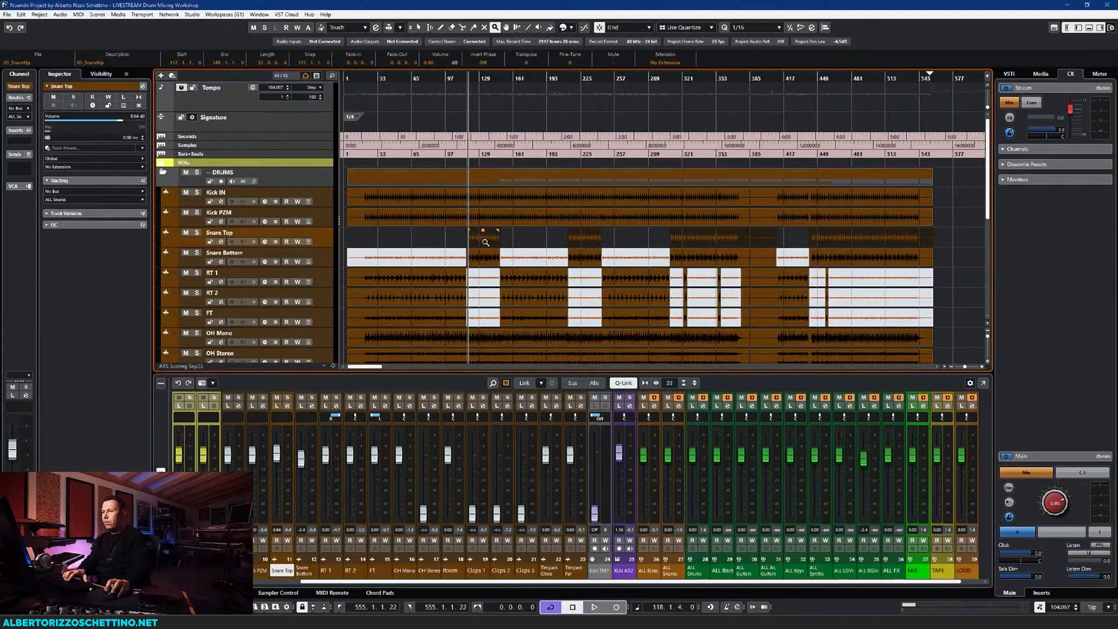
{"action": "key", "text": "4"}
{"action": "left_click", "coordinate": [484, 239]}
{"action": "key", "text": "1"}
{"action": "double_click", "coordinate": [485, 240]}
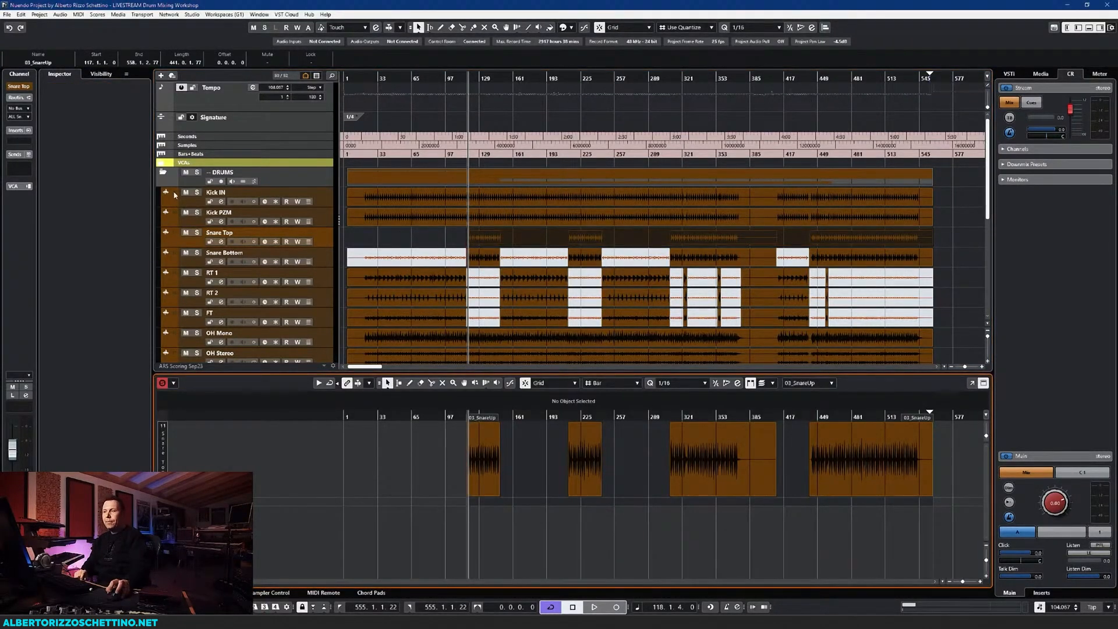
Open the glued part's first snare event in a separate Sample Editor window, reposition the window and close it
{"action": "left_click", "coordinate": [448, 241]}
{"action": "left_click", "coordinate": [487, 243]}
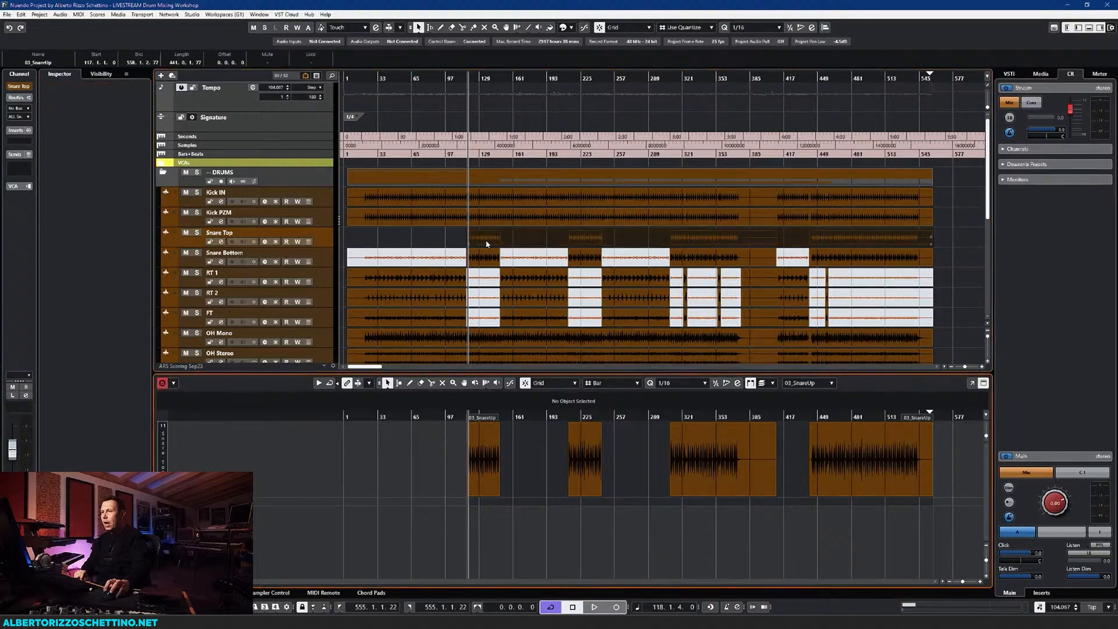
{"action": "left_click", "coordinate": [487, 240]}
{"action": "double_click", "coordinate": [480, 467]}
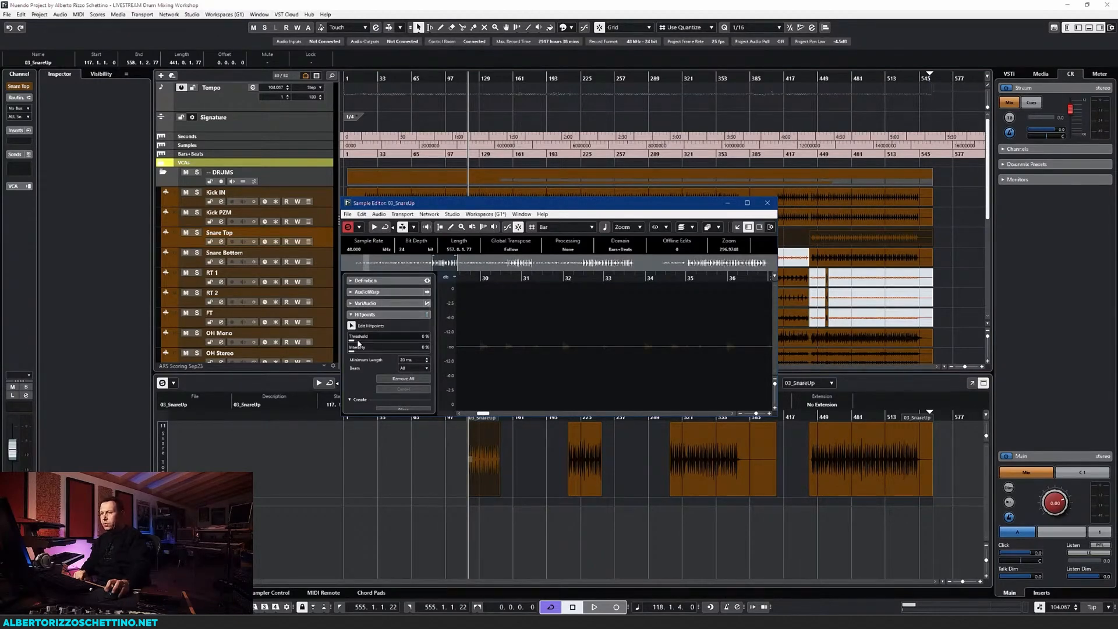
{"action": "left_click_drag", "start_coordinate": [426, 198], "coordinate": [278, 149]}
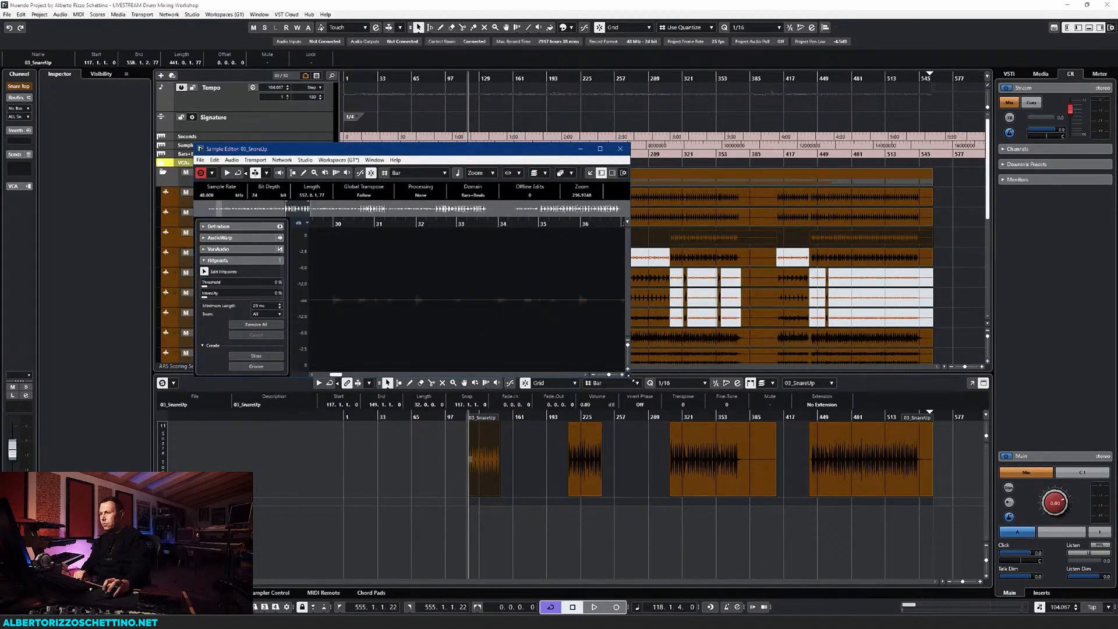
{"action": "left_click", "coordinate": [620, 148]}
Undo the gluing of the Snare Top events, comparing it once with the redone version
{"action": "key", "text": "ctrl+z"}
{"action": "left_click", "coordinate": [432, 240]}
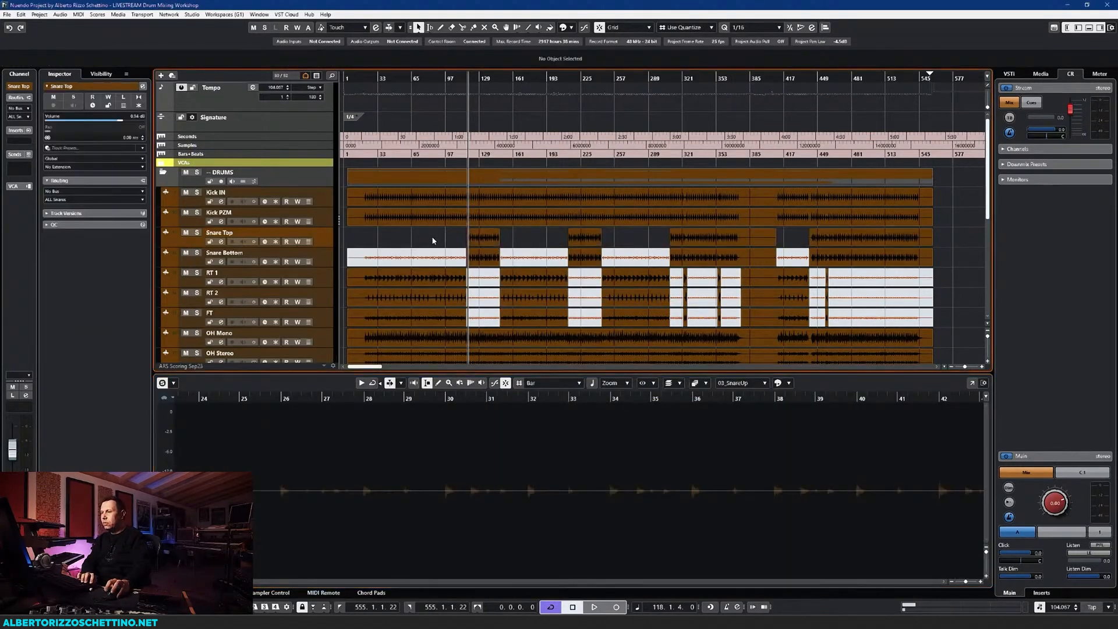
{"action": "key", "text": "ctrl+shift+z"}
{"action": "left_click", "coordinate": [441, 241]}
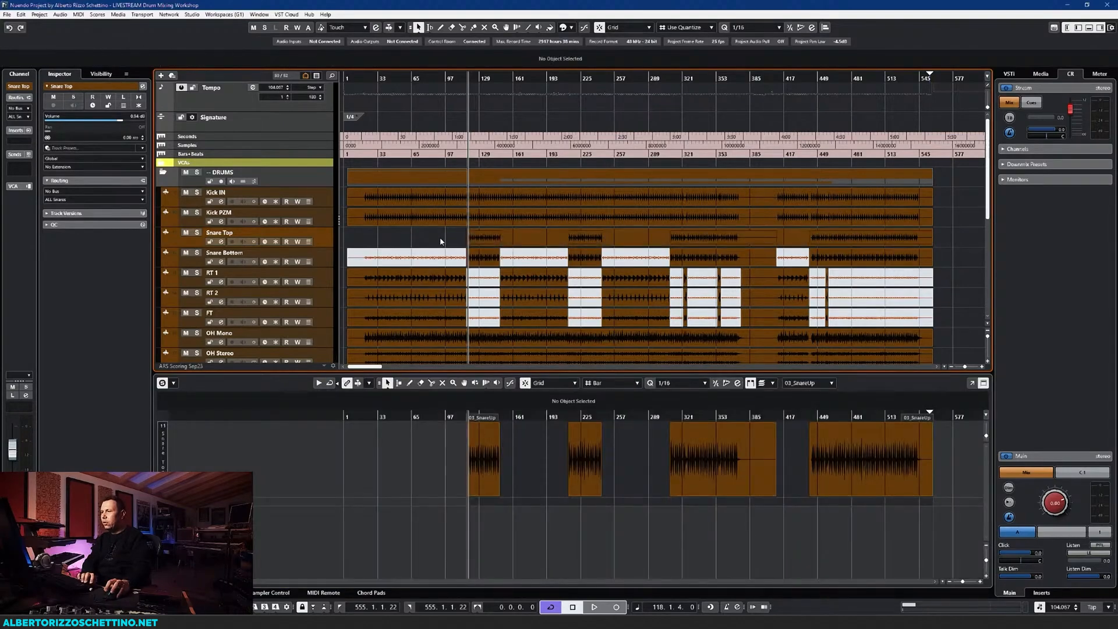
{"action": "key", "text": "ctrl+z"}
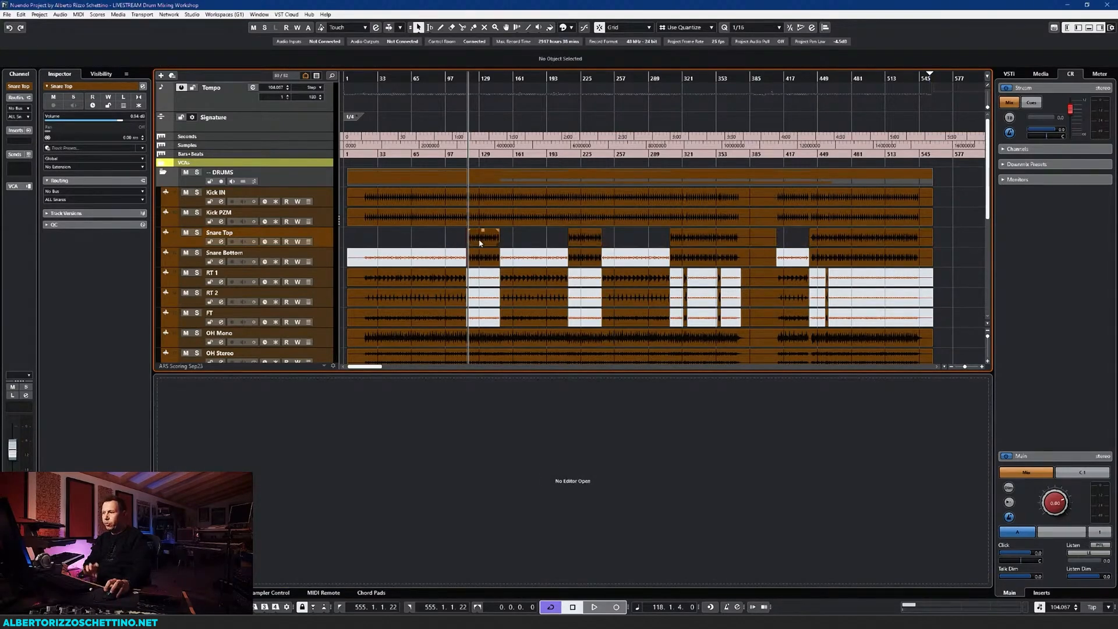
Open the first Snare Top event in the editor, solo the track, set the locators around the event and start playback
{"action": "left_click", "coordinate": [480, 242]}
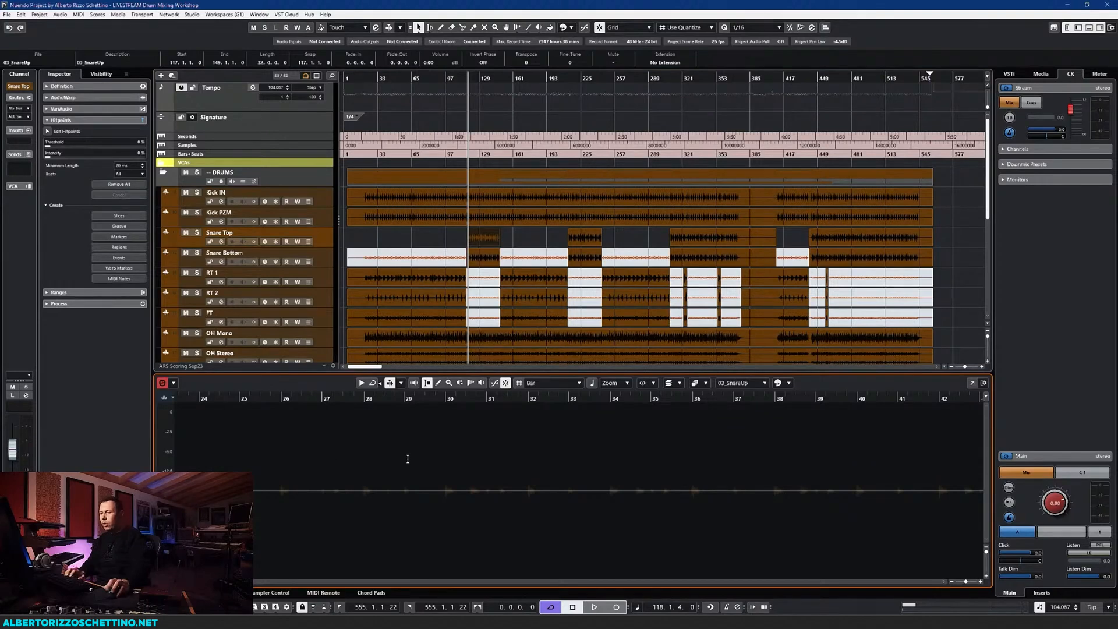
{"action": "left_click", "coordinate": [197, 232]}
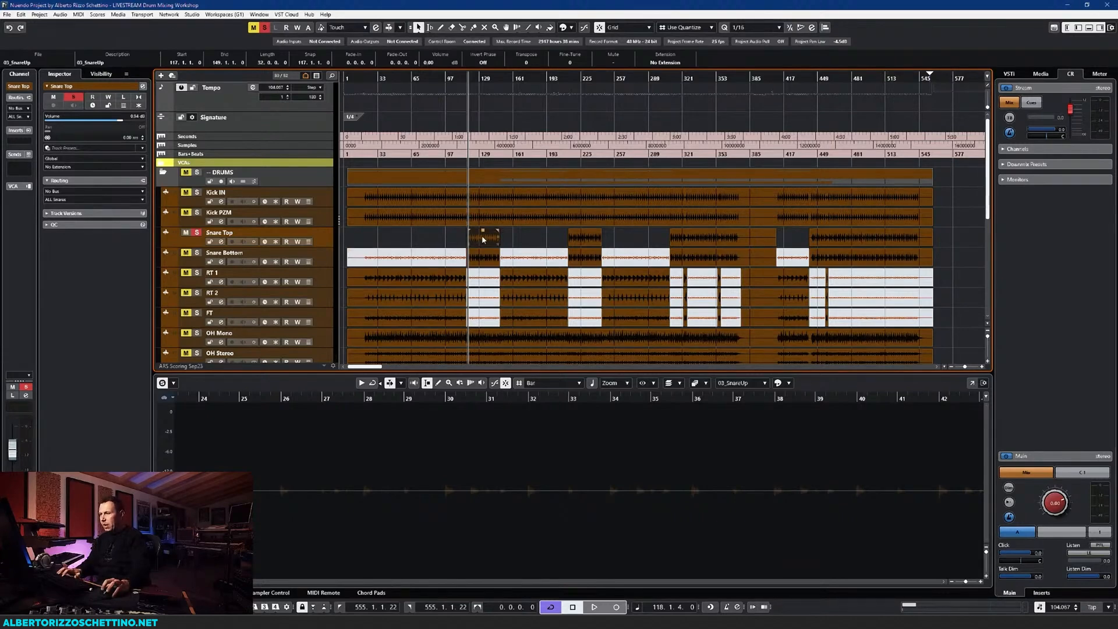
{"action": "key", "text": "p"}
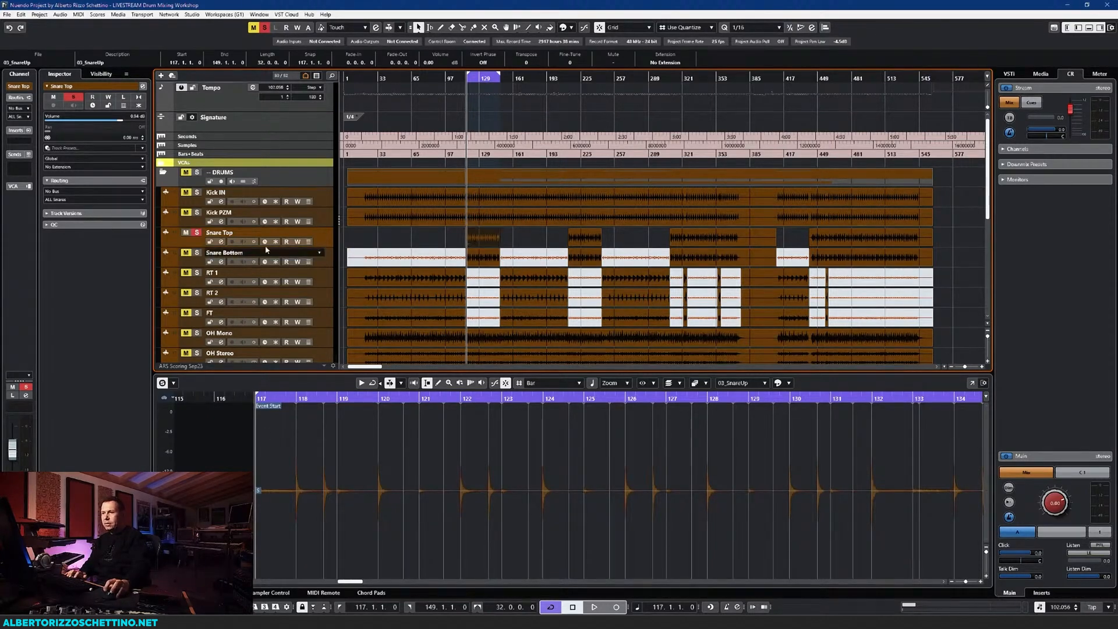
{"action": "key", "text": "space"}
Set the hitpoint threshold for the first Snare Top event to 18% and stop playback
{"action": "left_click", "coordinate": [84, 592]}
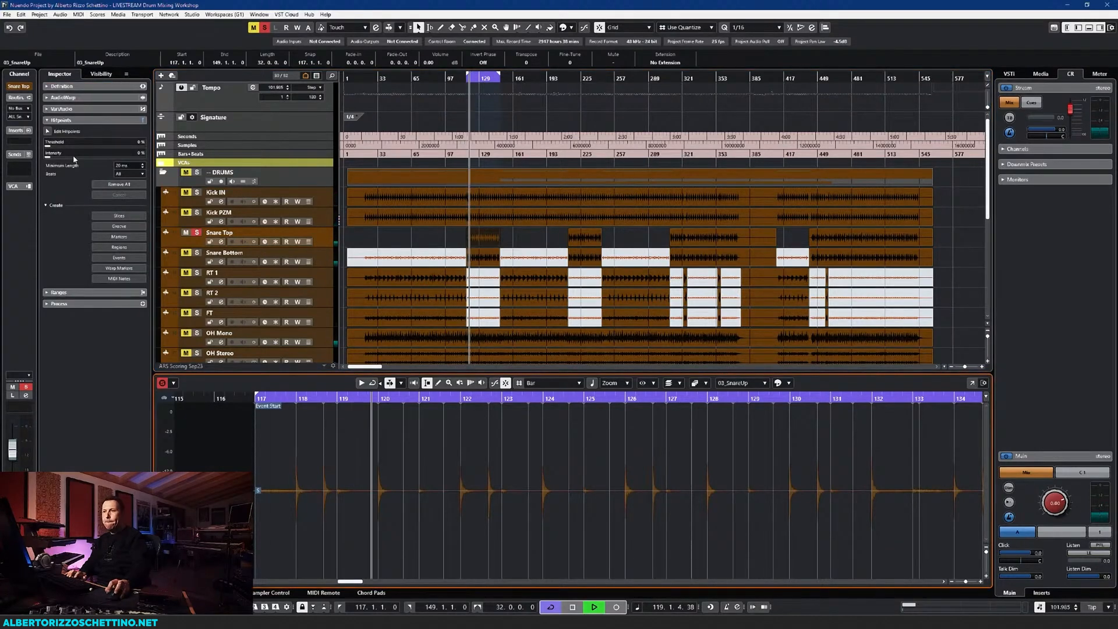
{"action": "left_click_drag", "start_coordinate": [47, 144], "coordinate": [56, 148]}
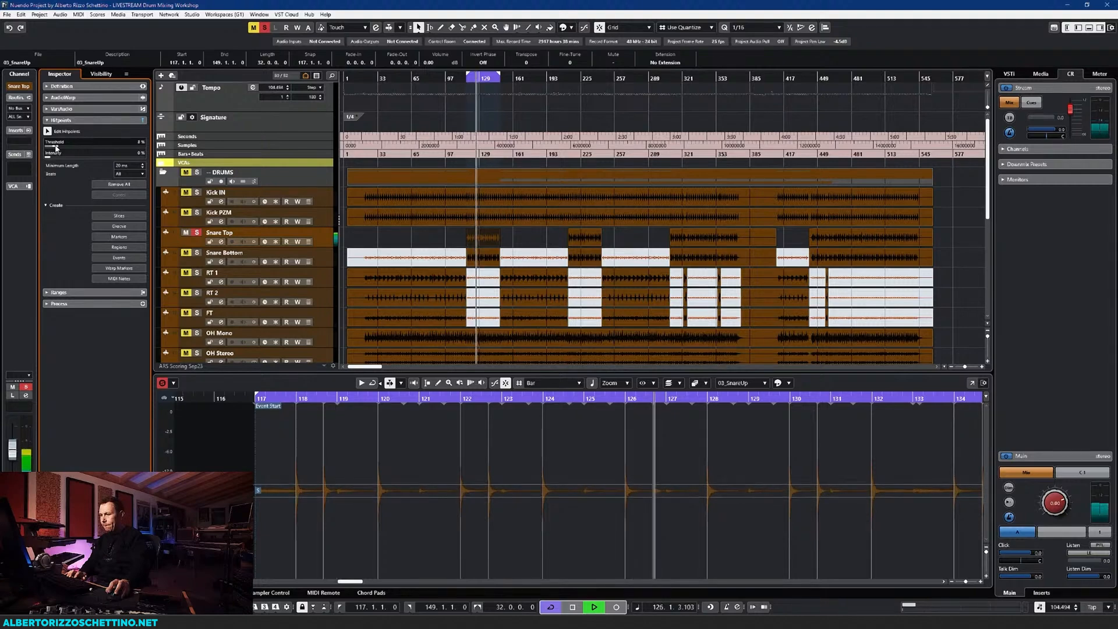
{"action": "key", "text": "space"}
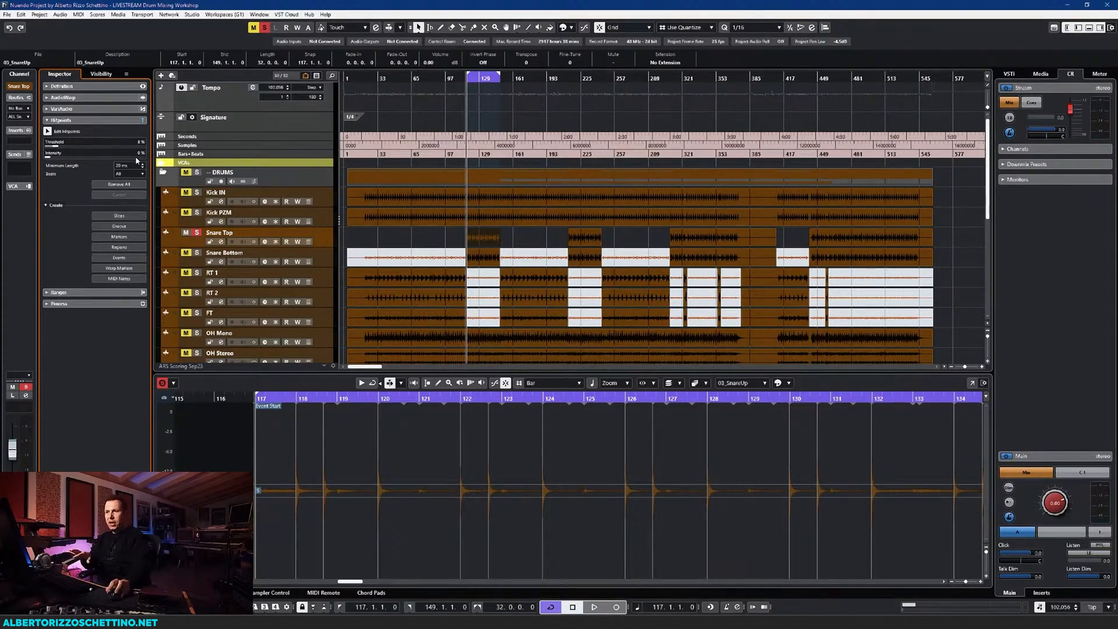
{"action": "left_click_drag", "start_coordinate": [57, 148], "coordinate": [68, 149]}
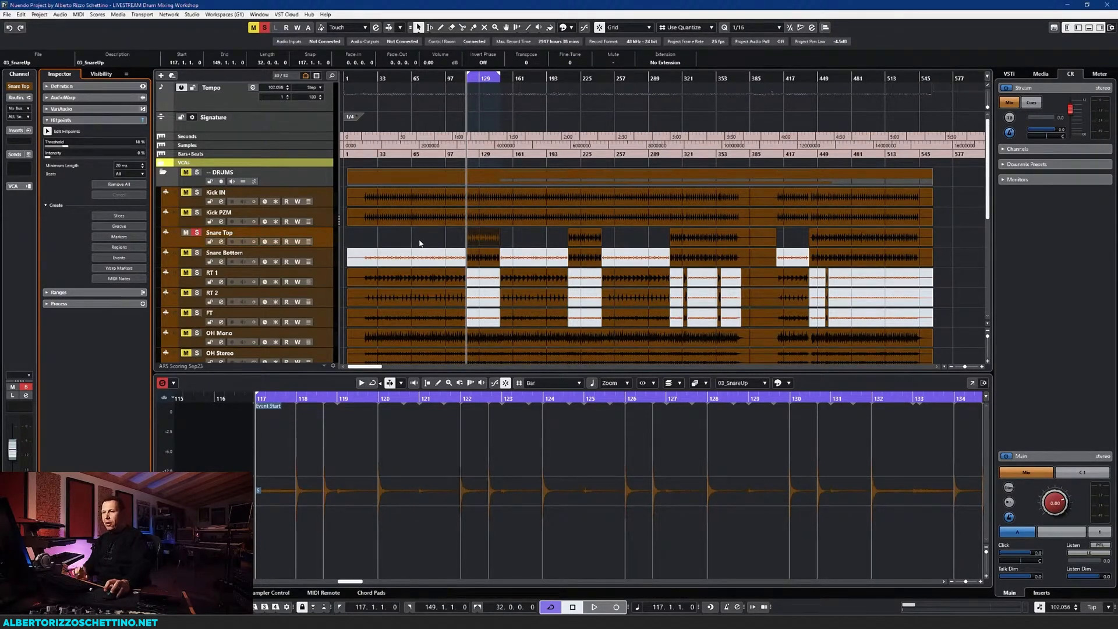
Convert the first Snare Top event's hitpoints to MIDI notes at pitch D1, fixed velocity 100, length 1/16, on a new MIDI track
{"action": "left_click", "coordinate": [119, 279]}
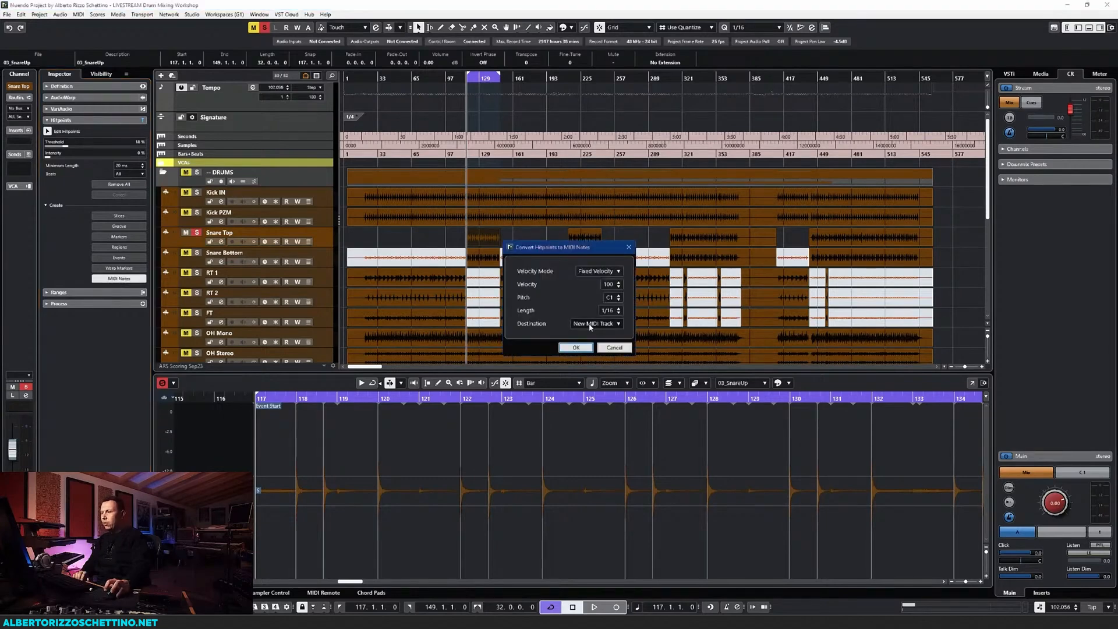
{"action": "left_click", "coordinate": [619, 296]}
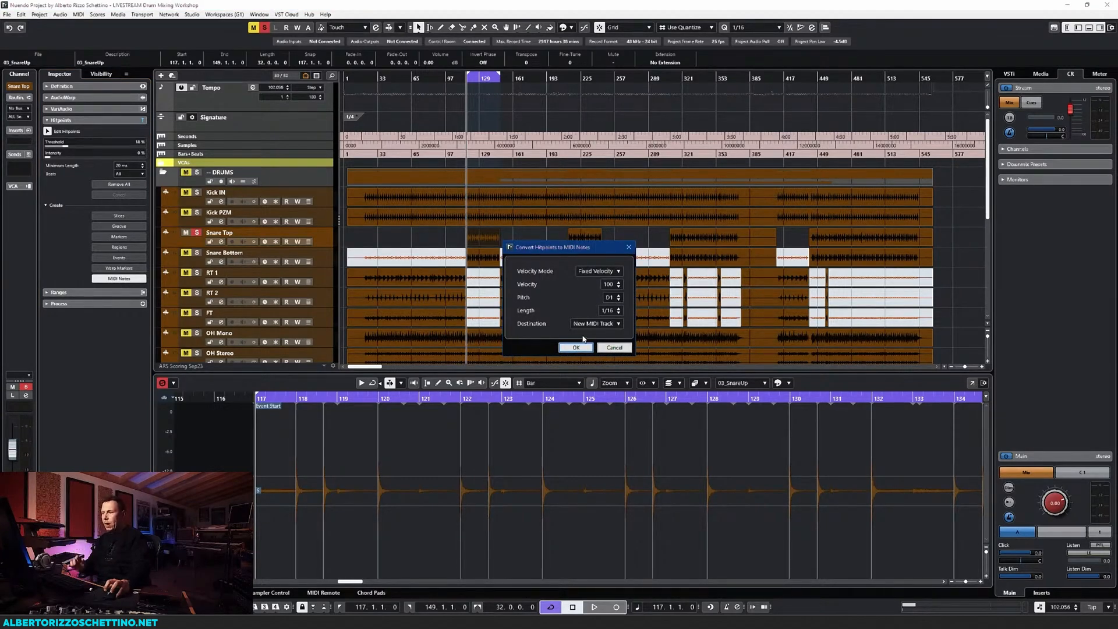
{"action": "left_click", "coordinate": [576, 347]}
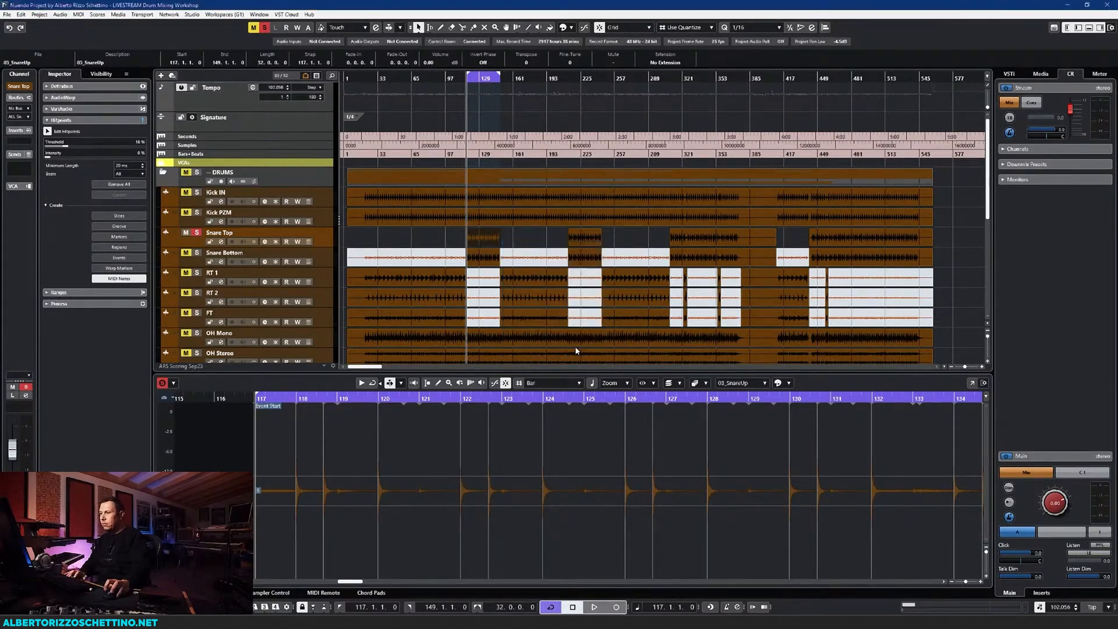
{"action": "scroll", "coordinate": [423, 245], "scroll_direction": "down", "scroll_amount": 5}
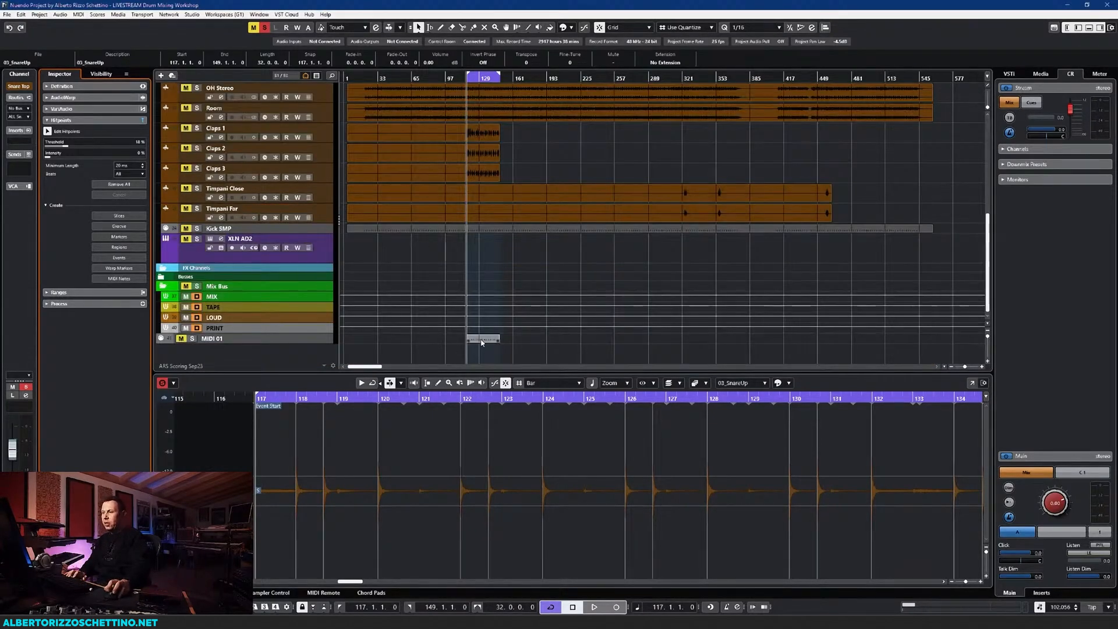
{"action": "scroll", "coordinate": [506, 301], "scroll_direction": "up", "scroll_amount": 8}
Try converting the hitpoints of all Snare Top events at once to D1 notes on a new MIDI track
{"action": "left_click", "coordinate": [581, 195]}
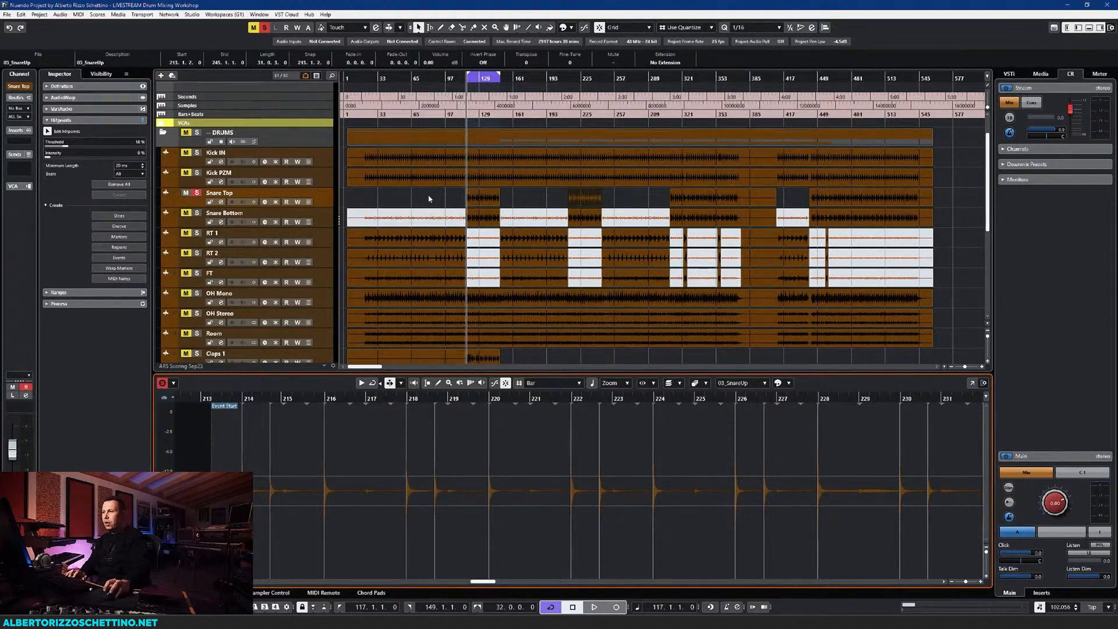
{"action": "left_click_drag", "start_coordinate": [428, 199], "coordinate": [896, 202]}
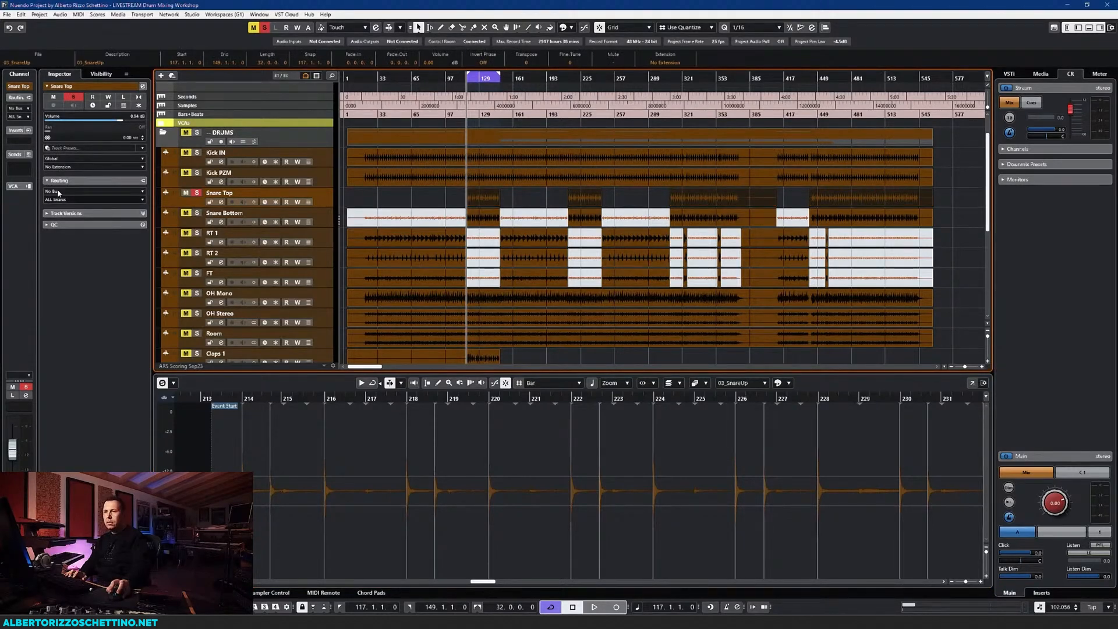
{"action": "double_click", "coordinate": [586, 198]}
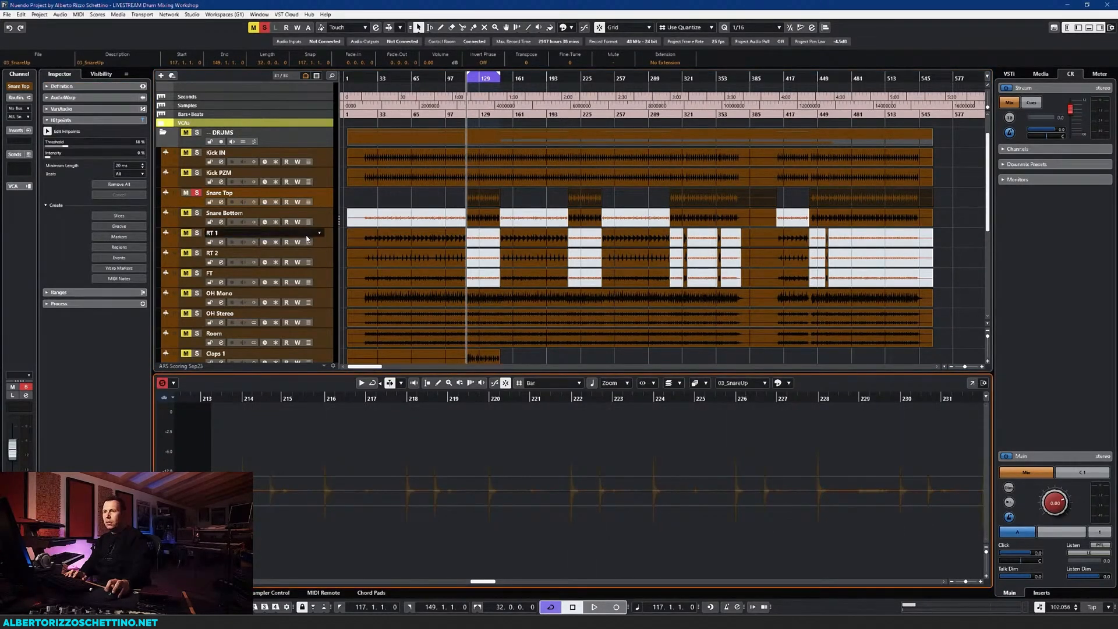
{"action": "left_click", "coordinate": [119, 278]}
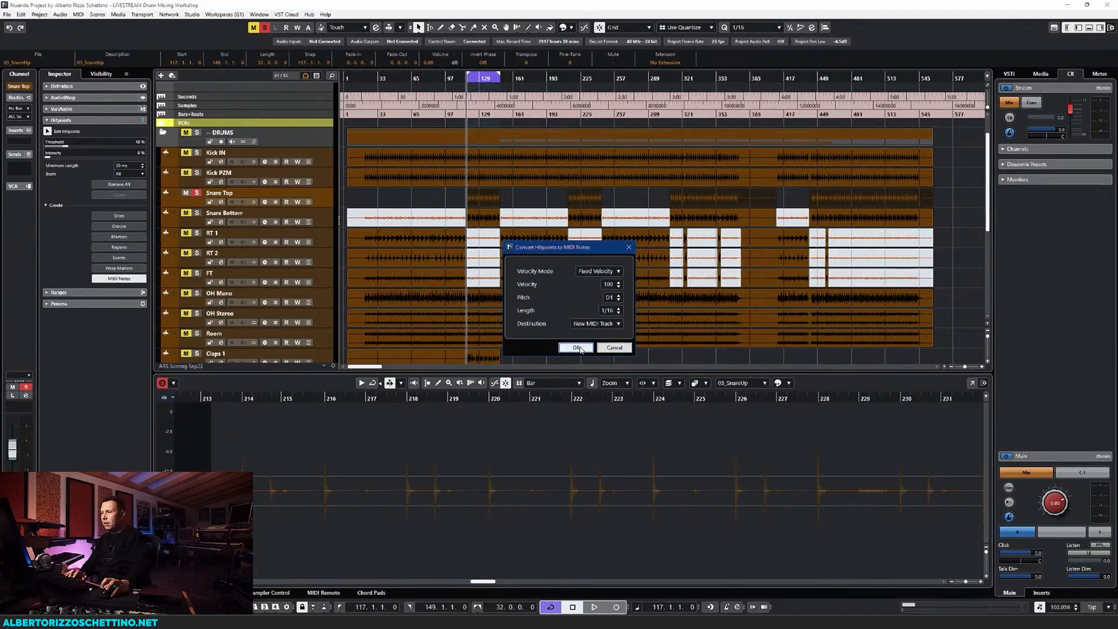
{"action": "left_click", "coordinate": [577, 348]}
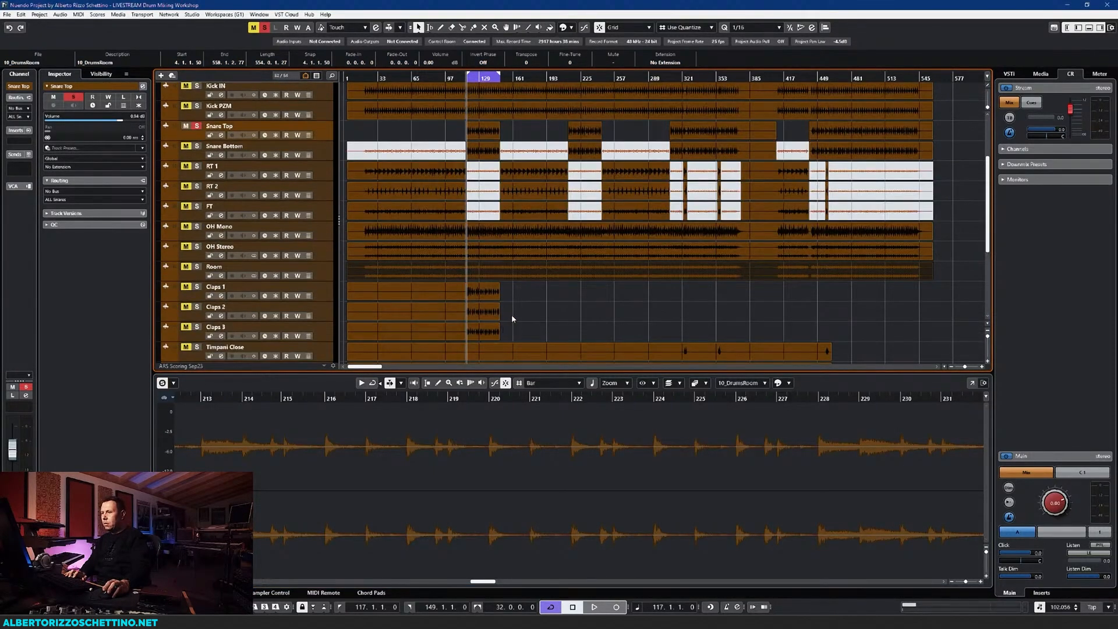
{"action": "scroll", "coordinate": [525, 310], "scroll_direction": "down", "scroll_amount": 5}
{"action": "scroll", "coordinate": [429, 336], "scroll_direction": "up", "scroll_amount": 10}
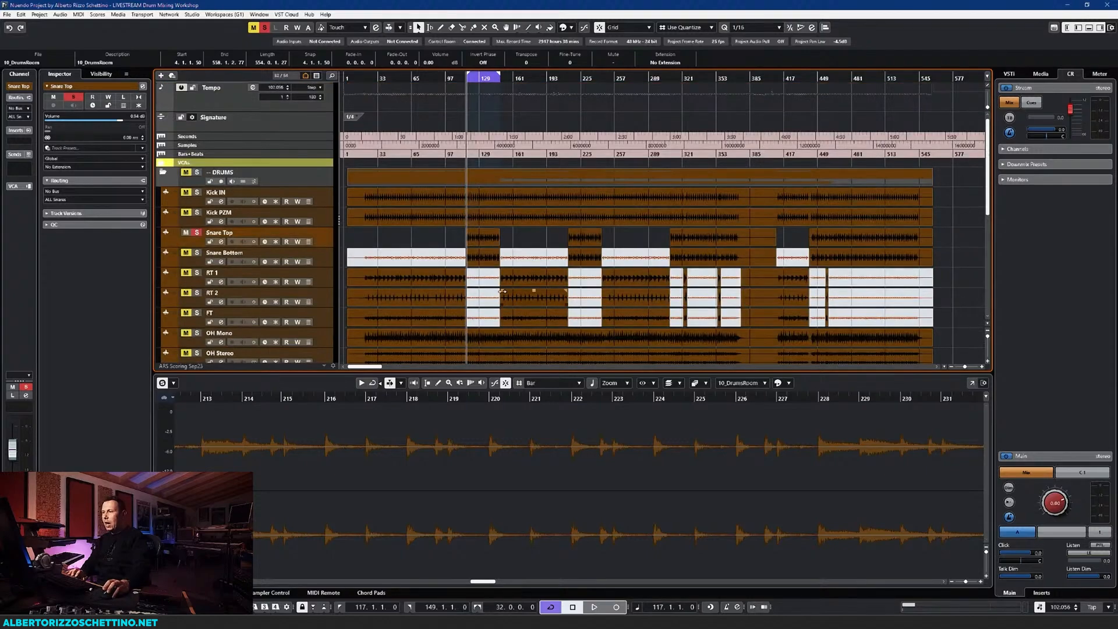
Convert only the second Snare Top event's hitpoints to D1 notes on a new MIDI track, with fixed velocity 100 and length 1/16
{"action": "left_click", "coordinate": [585, 238]}
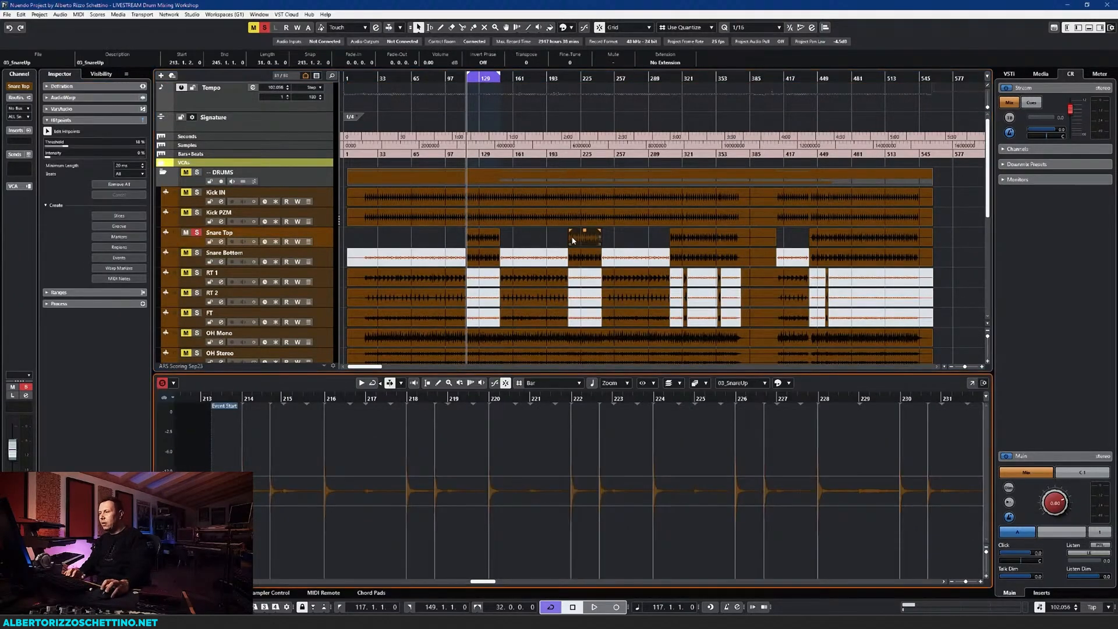
{"action": "left_click", "coordinate": [120, 279]}
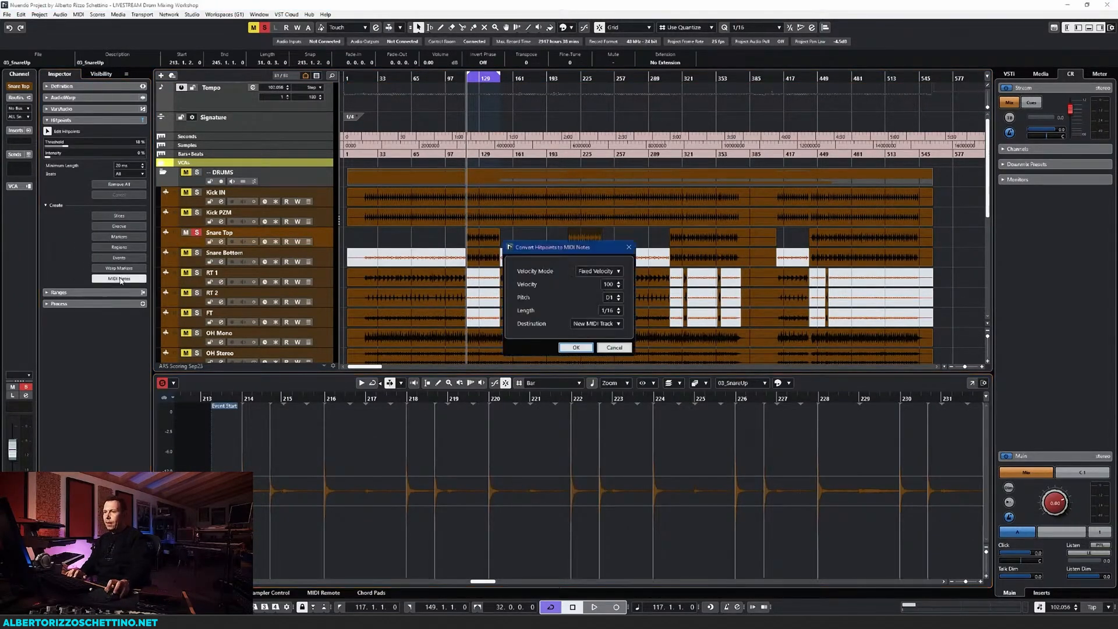
{"action": "left_click", "coordinate": [568, 349]}
{"action": "scroll", "coordinate": [551, 314], "scroll_direction": "down", "scroll_amount": 5}
{"action": "scroll", "coordinate": [551, 314], "scroll_direction": "up", "scroll_amount": 5}
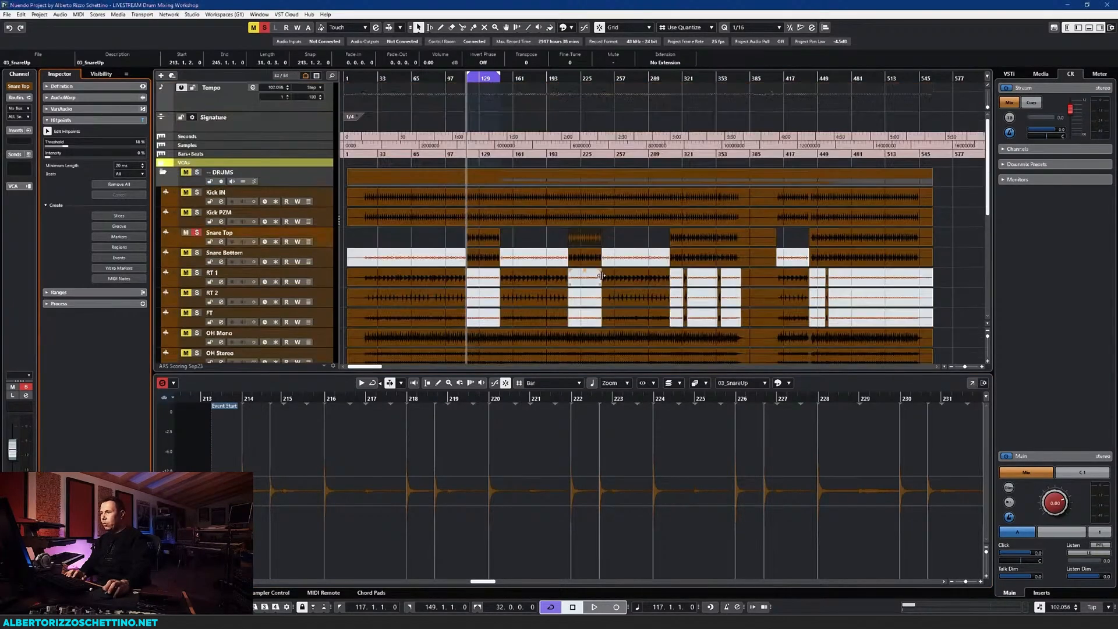
Convert the third Snare Top event's hitpoints to D1 notes on a new MIDI track, with fixed velocity 100 and length 1/16
{"action": "left_click", "coordinate": [689, 233]}
{"action": "left_click", "coordinate": [116, 280]}
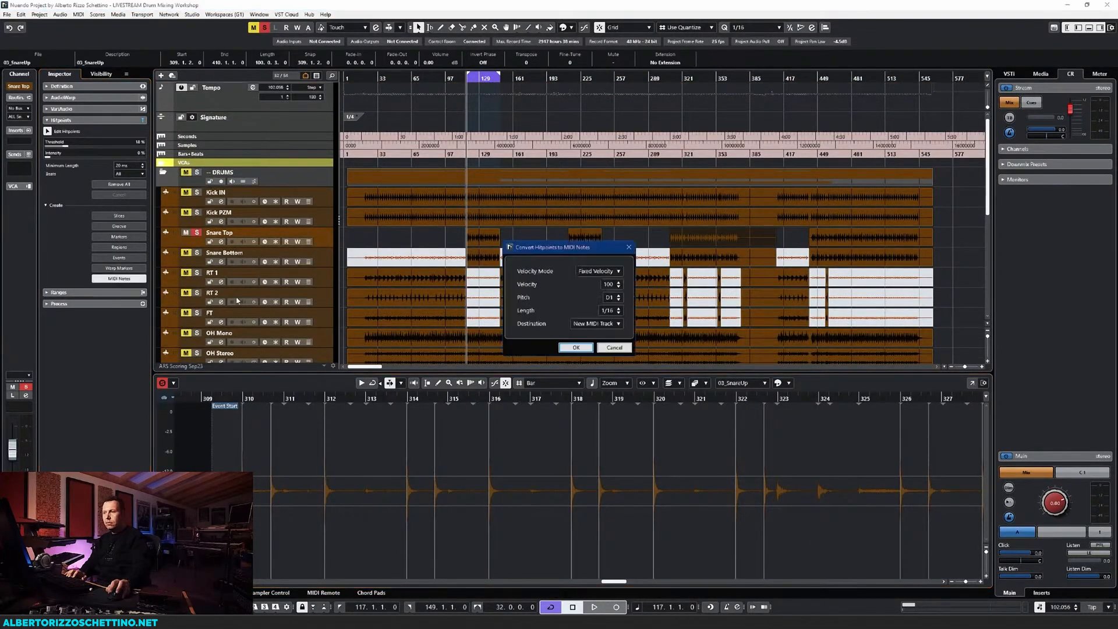
{"action": "left_click", "coordinate": [576, 348]}
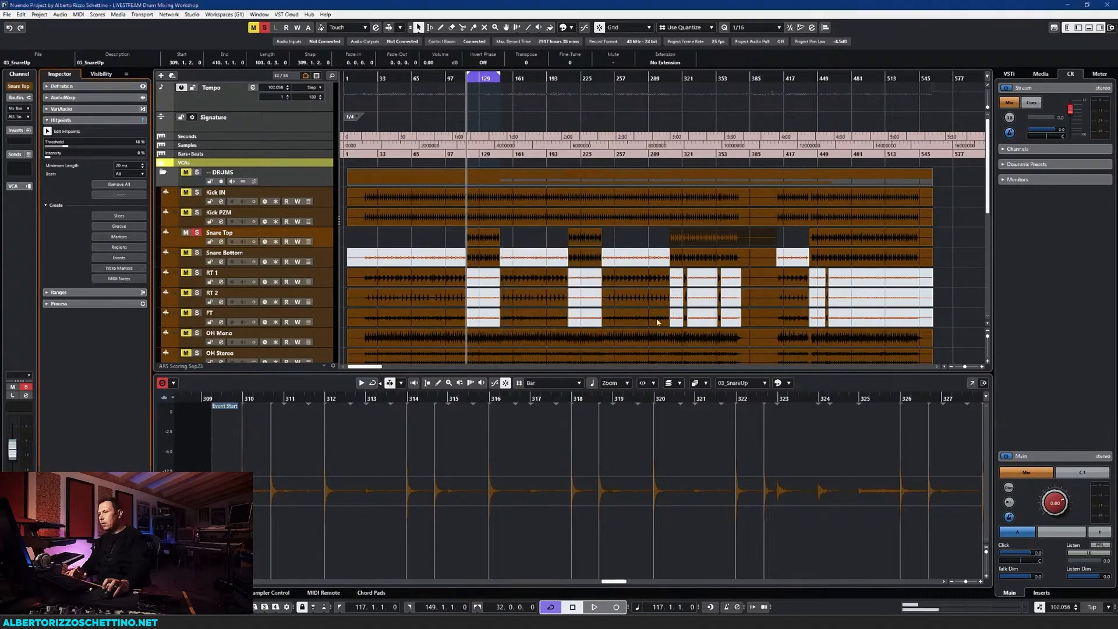
Convert the fourth Snare Top event's hitpoints to D1 notes on a new MIDI track, with fixed velocity 100 and length 1/16
{"action": "left_click", "coordinate": [831, 240]}
{"action": "left_click", "coordinate": [122, 279]}
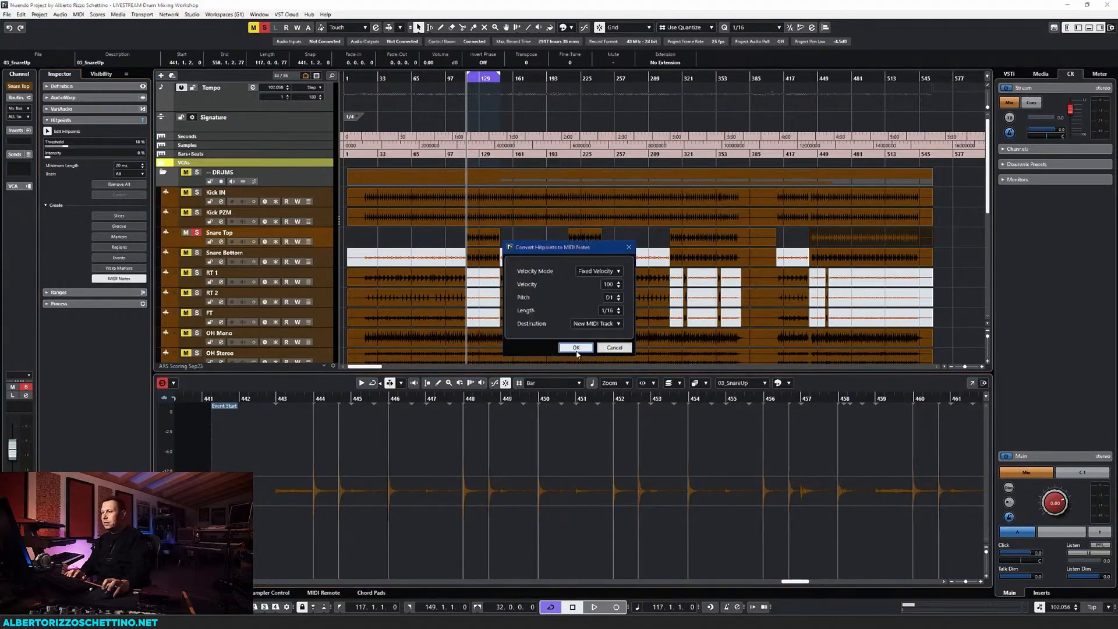
{"action": "left_click", "coordinate": [577, 351]}
Move the snare MIDI parts from tracks MIDI 02, MIDI 03 and MIDI 04 onto MIDI 01, keeping their time positions
{"action": "scroll", "coordinate": [556, 324], "scroll_direction": "down", "scroll_amount": 5}
{"action": "left_click", "coordinate": [581, 319]}
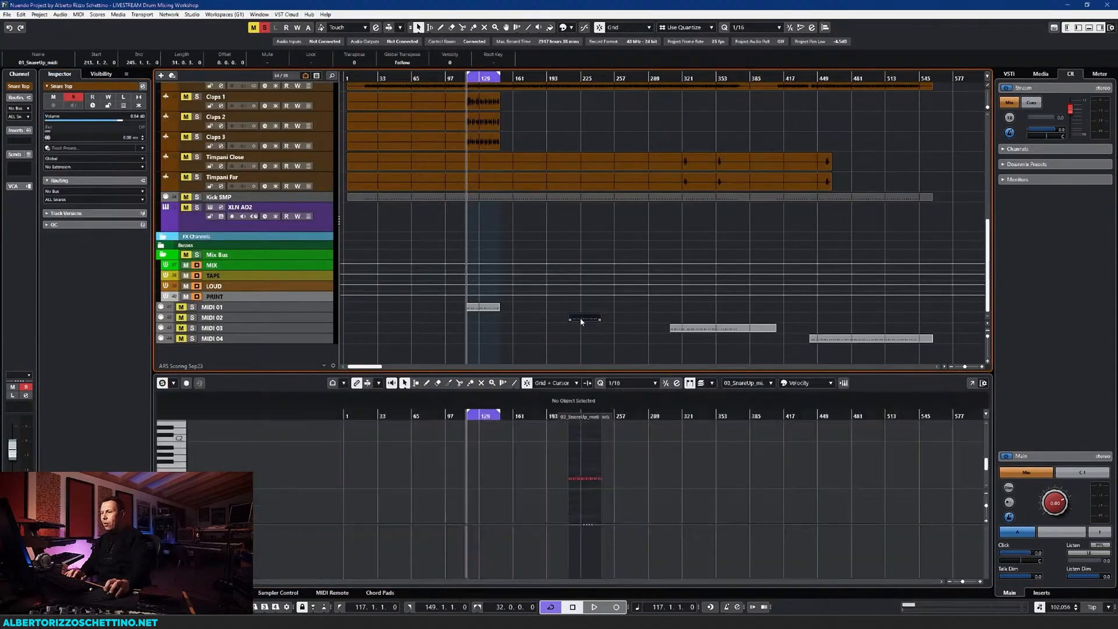
{"action": "left_click_drag", "start_coordinate": [585, 319], "coordinate": [585, 307]}
{"action": "left_click_drag", "start_coordinate": [697, 332], "coordinate": [697, 311]}
{"action": "left_click_drag", "start_coordinate": [827, 338], "coordinate": [832, 308]}
Rename the MIDI 01 track as Snare SMP and move it directly below the Kick SMP track
{"action": "double_click", "coordinate": [212, 307]}
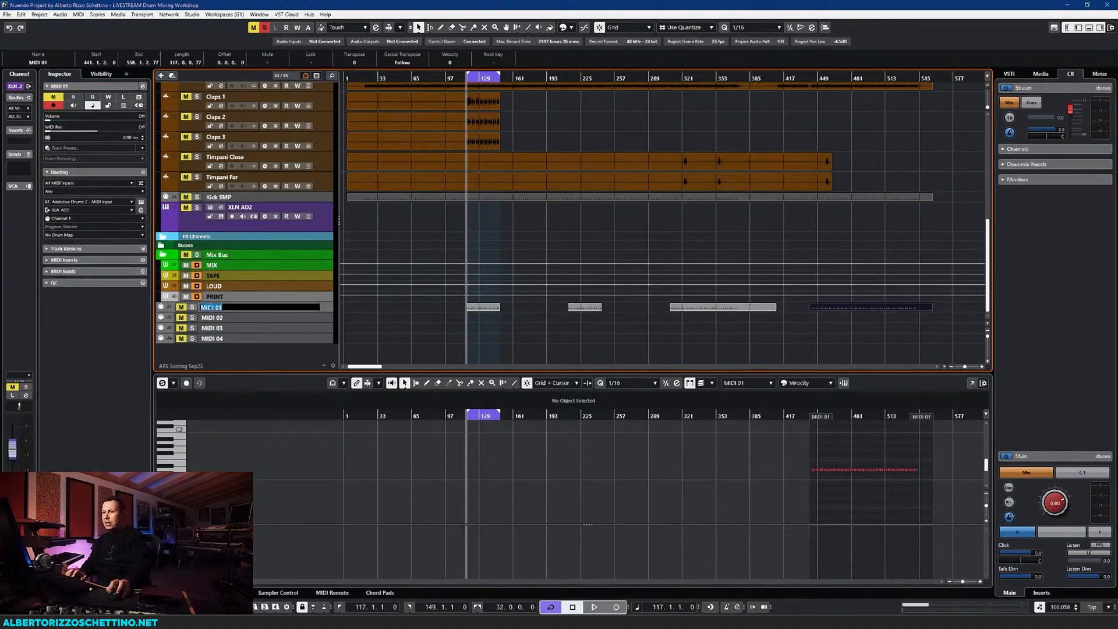
{"action": "type", "text": "Snare SM"}
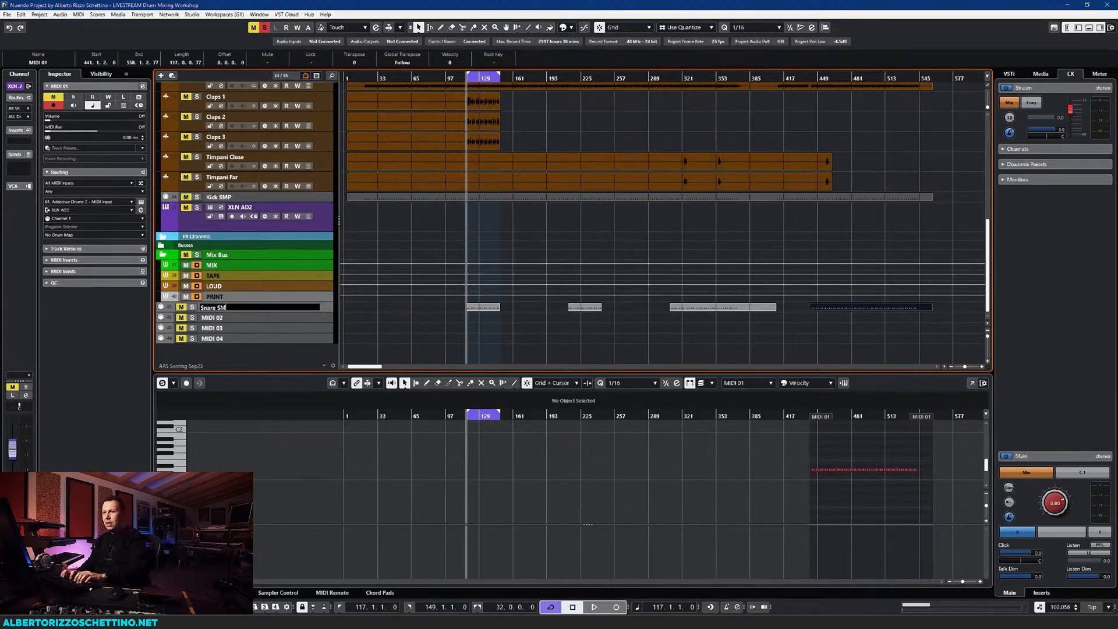
{"action": "type", "text": "P"}
{"action": "key", "text": "Return"}
{"action": "left_click_drag", "start_coordinate": [233, 280], "coordinate": [237, 217]}
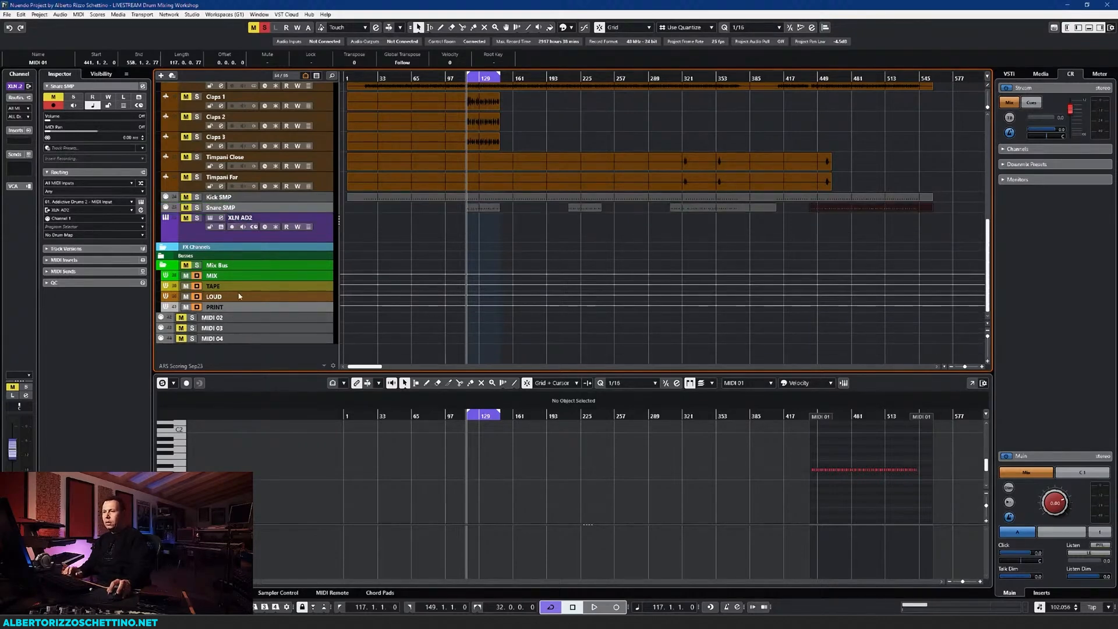
Delete the emptied tracks MIDI 02, MIDI 03 and MIDI 04
{"action": "left_click", "coordinate": [242, 319]}
{"action": "left_click", "coordinate": [242, 338], "text": "shift"}
{"action": "key", "text": "shift+Delete"}
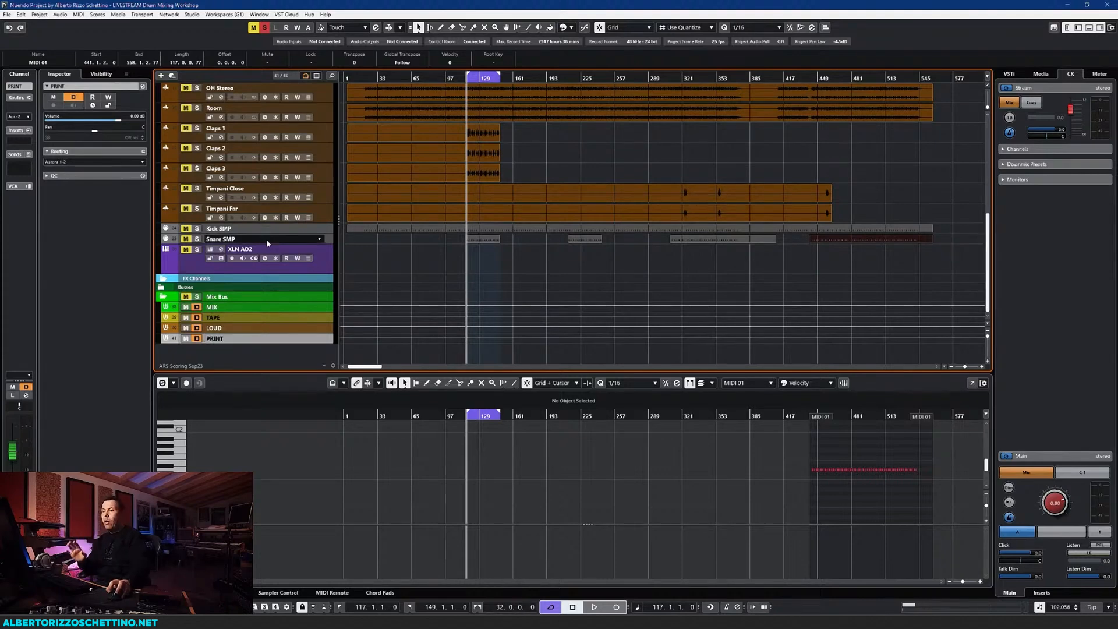
Solo the Snare SMP track and audition the triggered snare sample in the mixer
{"action": "left_click", "coordinate": [427, 253]}
{"action": "left_click", "coordinate": [481, 239]}
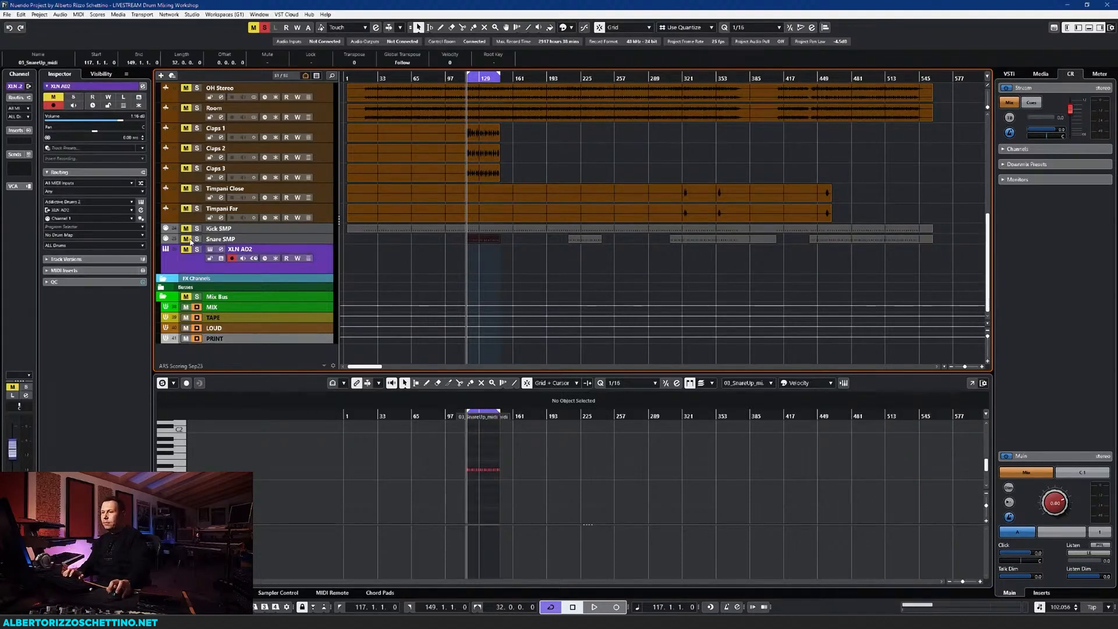
{"action": "left_click", "coordinate": [197, 238]}
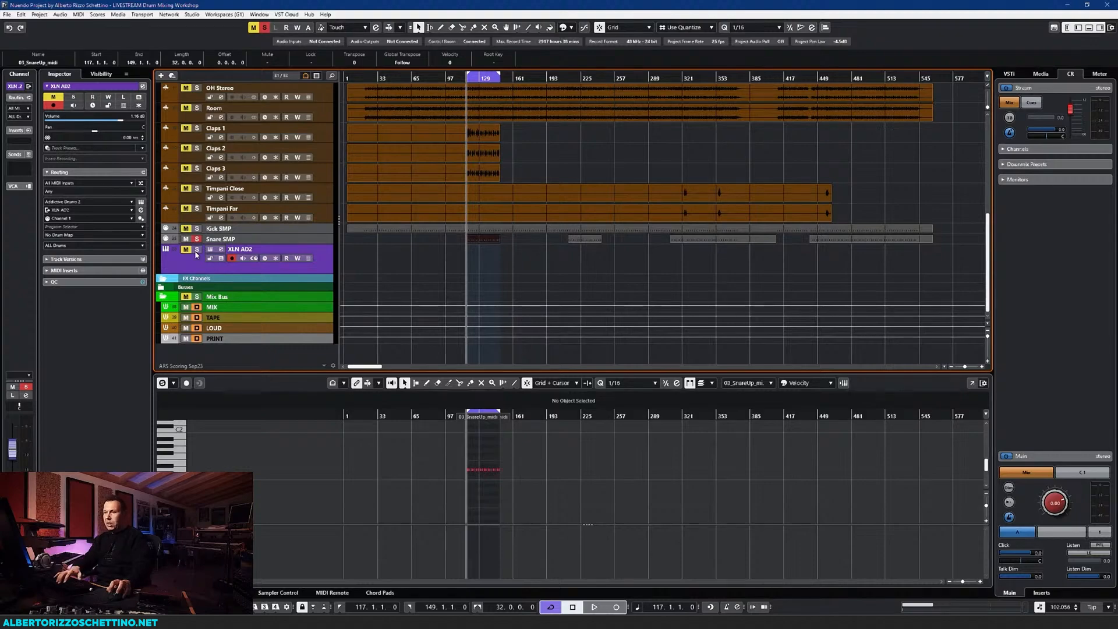
{"action": "key", "text": "F3"}
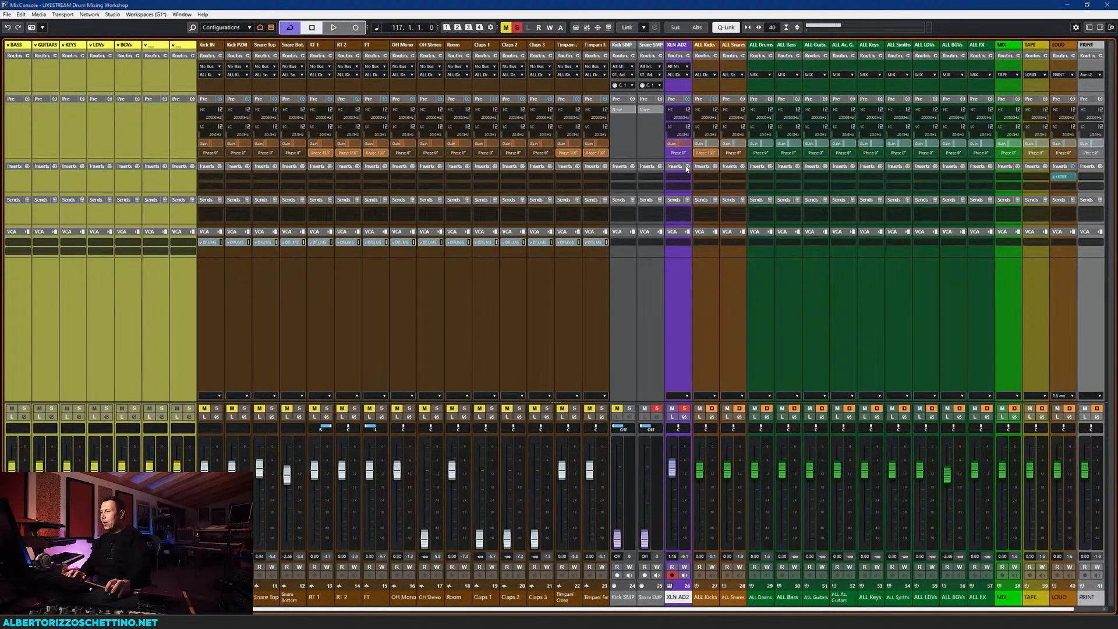
{"action": "key", "text": "space"}
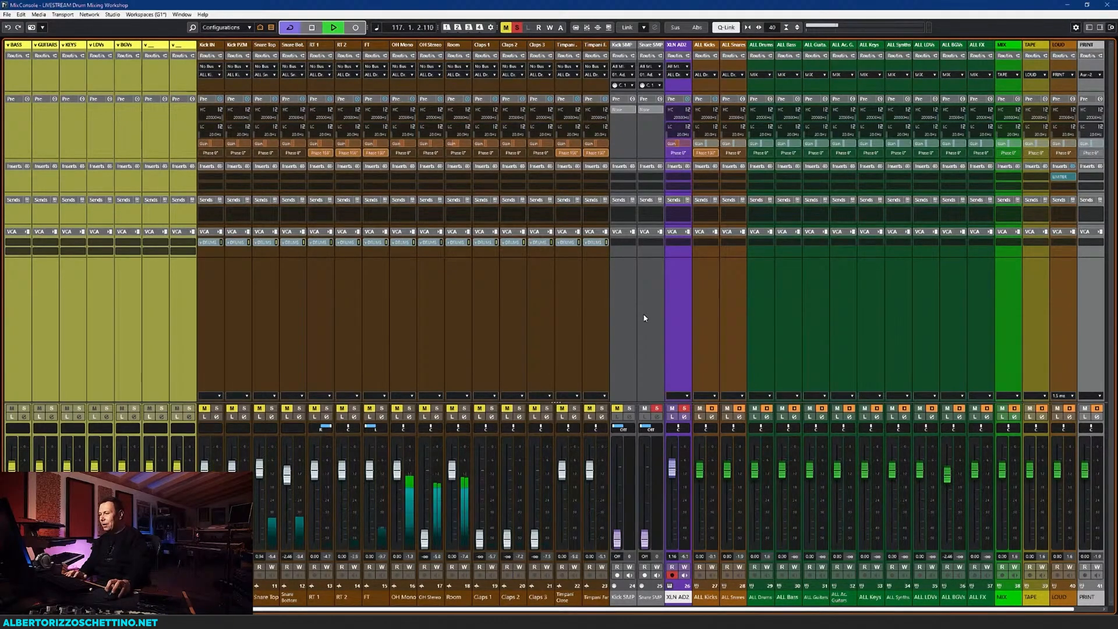
{"action": "key", "text": "space"}
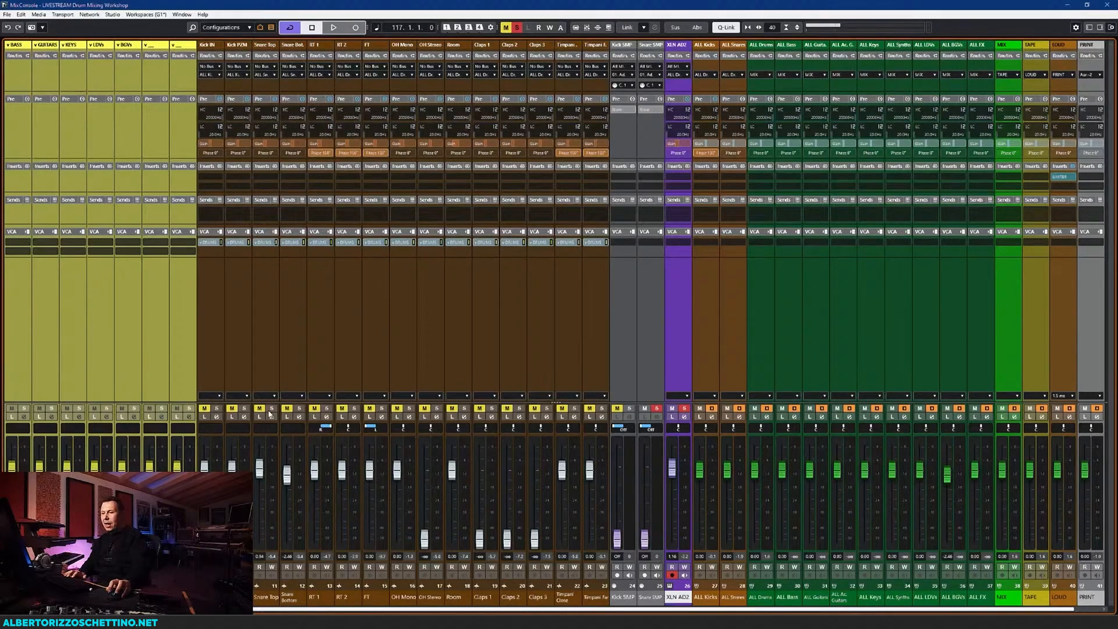
Clear all solos and play back the full drum kit together with the kick and snare samples
{"action": "left_click", "coordinate": [515, 29]}
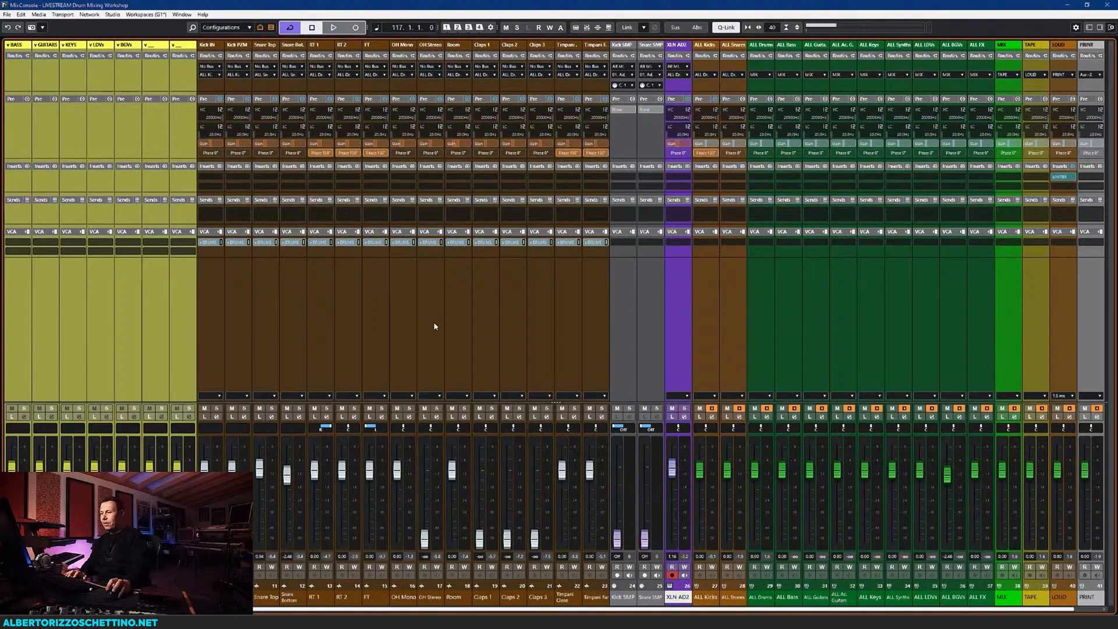
{"action": "key", "text": "space"}
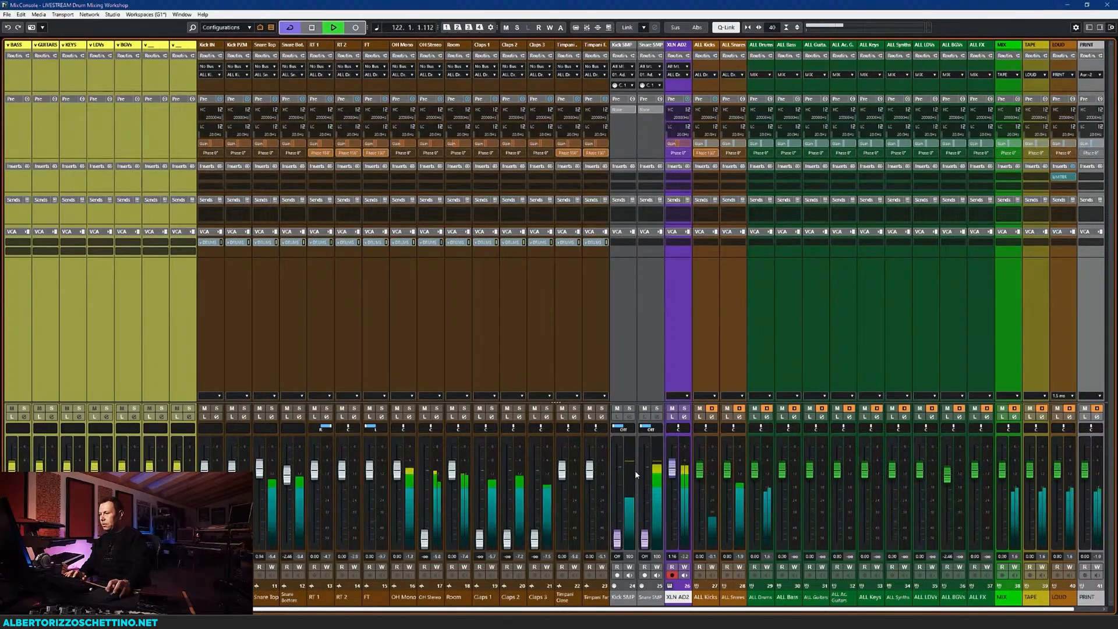
{"action": "key", "text": "space"}
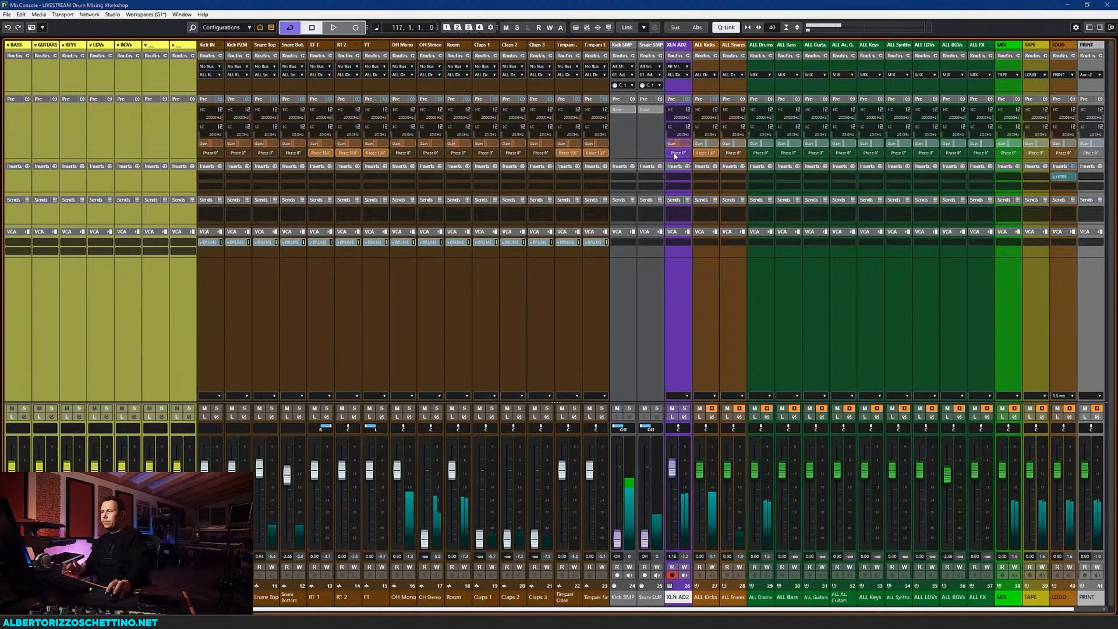
Open the XLN AD2 instrument, enable the separate output on its snare channel during playback, and close the plug-in
{"action": "left_click", "coordinate": [670, 587]}
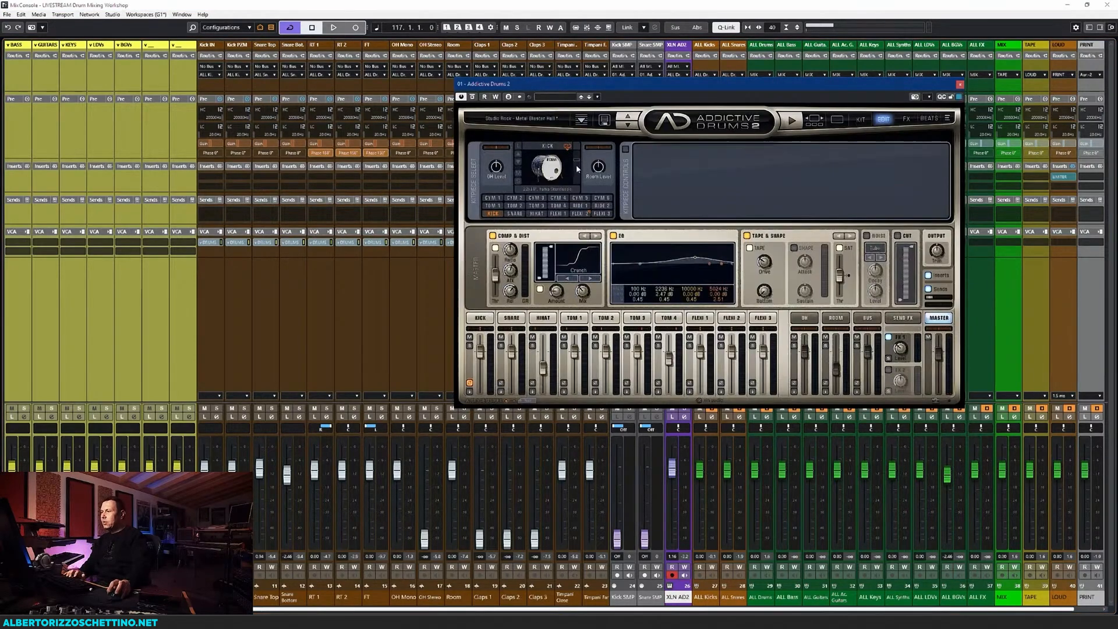
{"action": "left_click", "coordinate": [515, 319]}
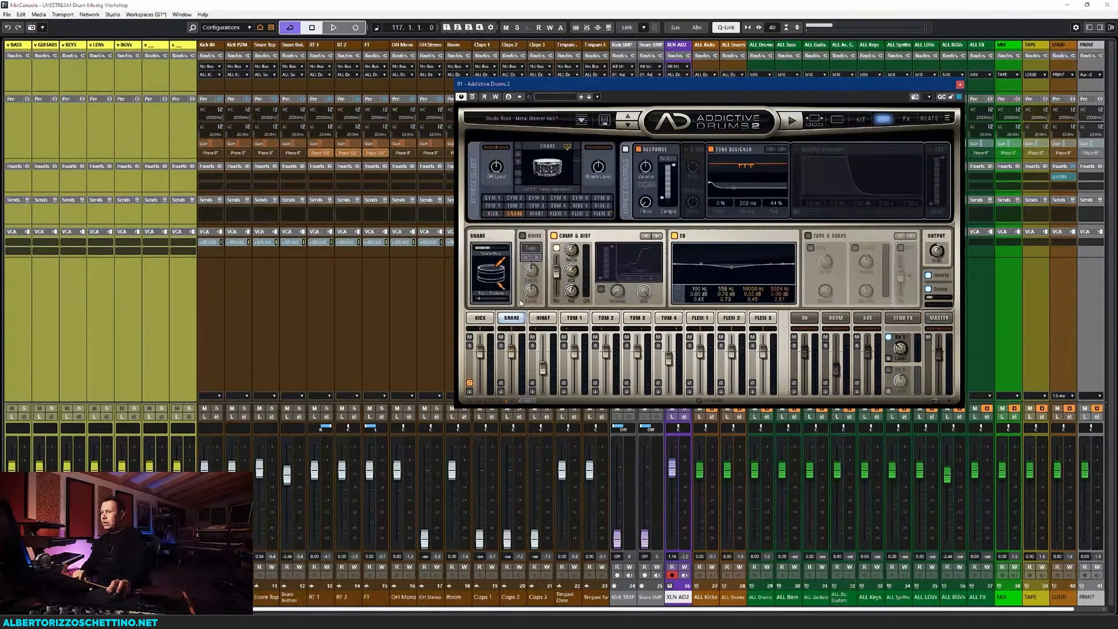
{"action": "key", "text": "space"}
{"action": "left_click", "coordinate": [501, 383]}
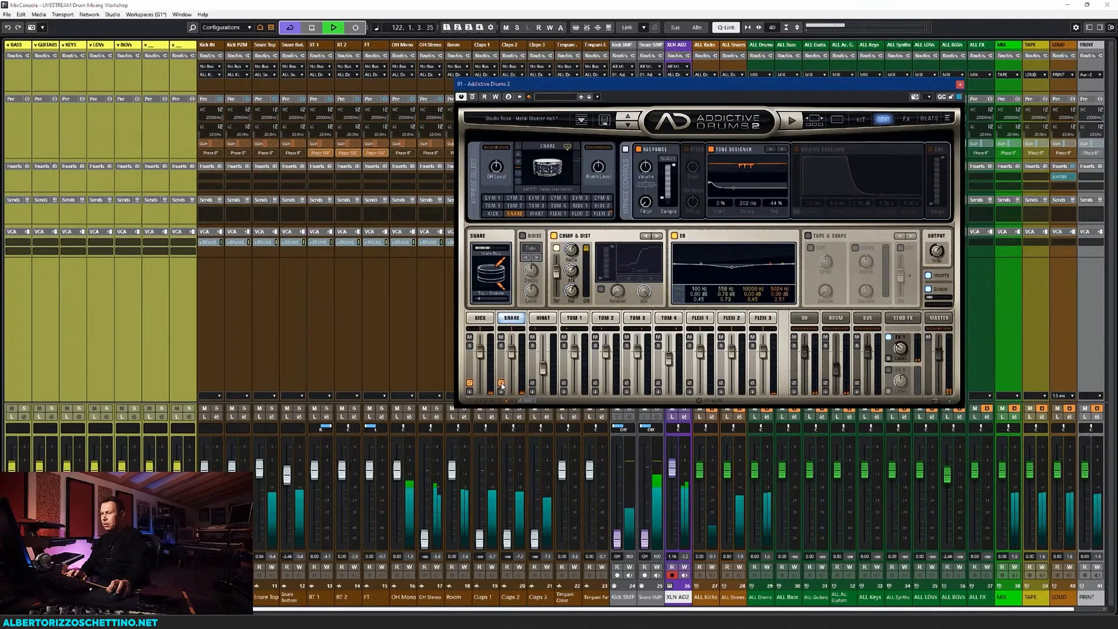
{"action": "key", "text": "space"}
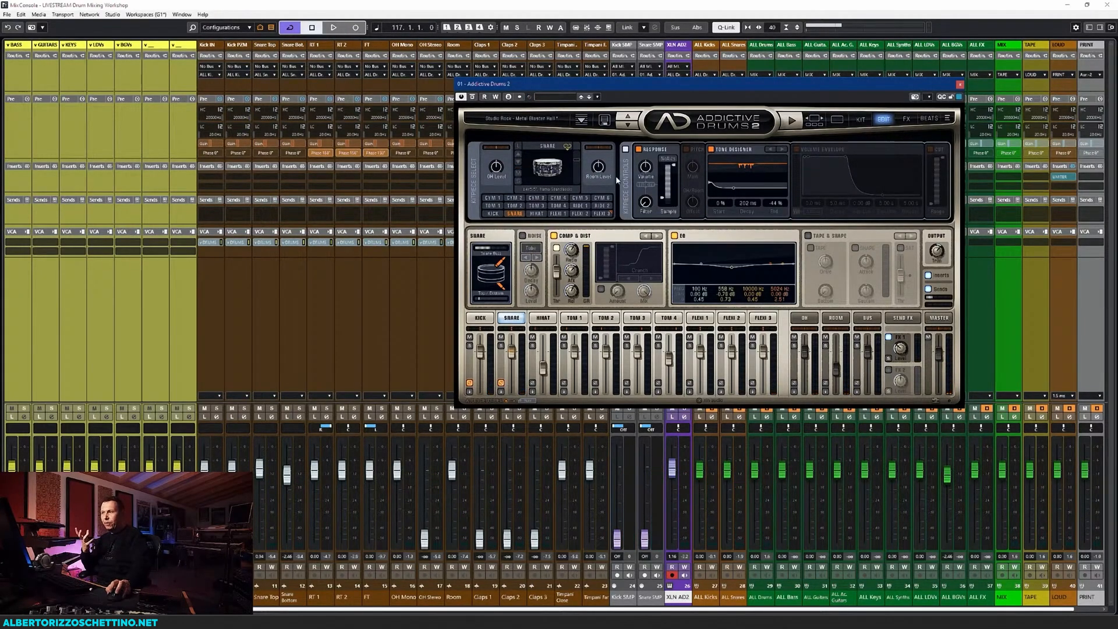
{"action": "left_click", "coordinate": [960, 84]}
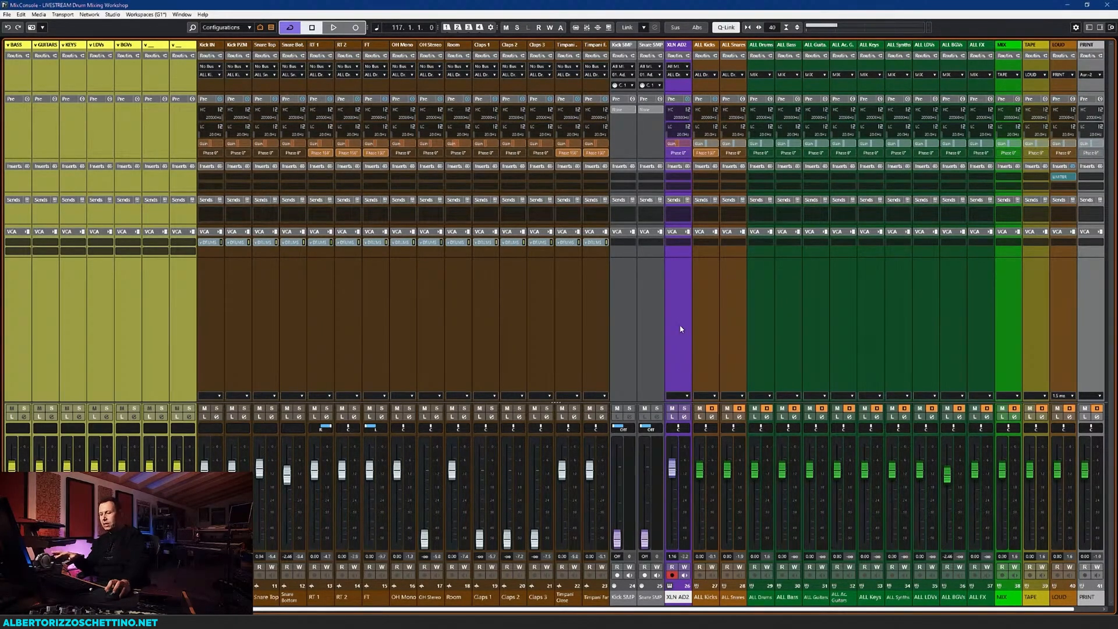
Activate the Kick (Mono) and Snare (Mono) outputs of the XLN AD2 instrument track
{"action": "key", "text": "F3"}
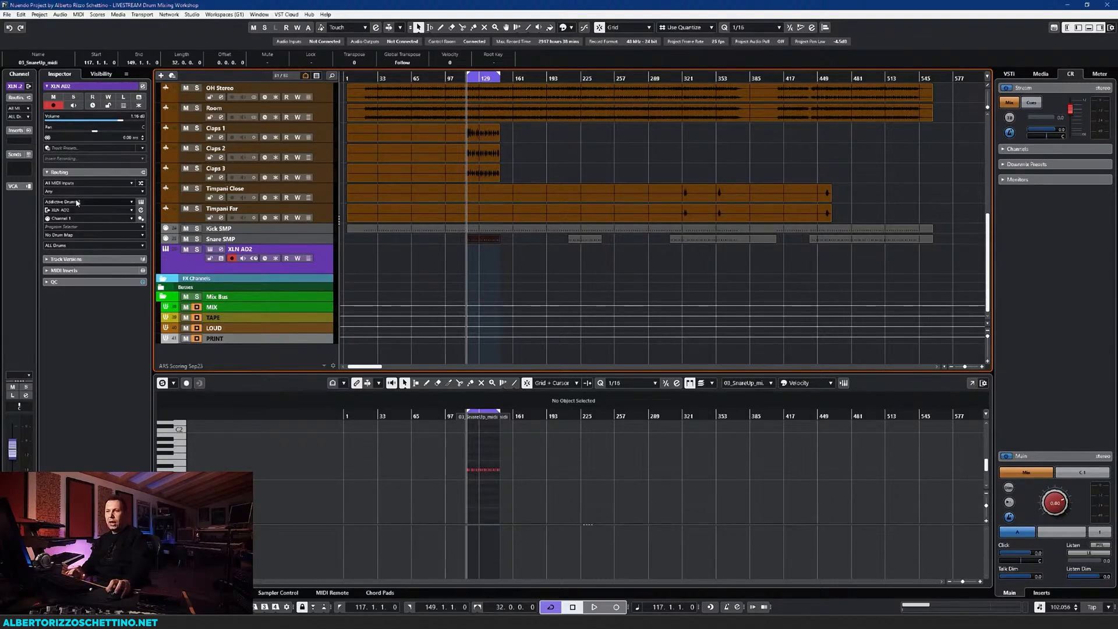
{"action": "left_click", "coordinate": [61, 211]}
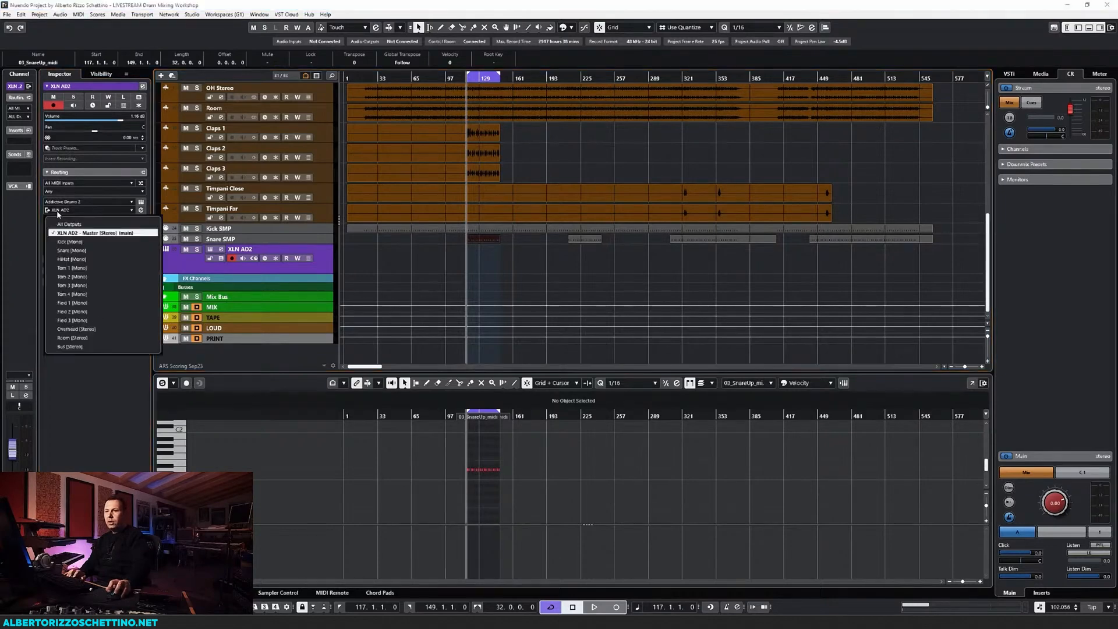
{"action": "left_click", "coordinate": [69, 243]}
{"action": "left_click", "coordinate": [69, 252]}
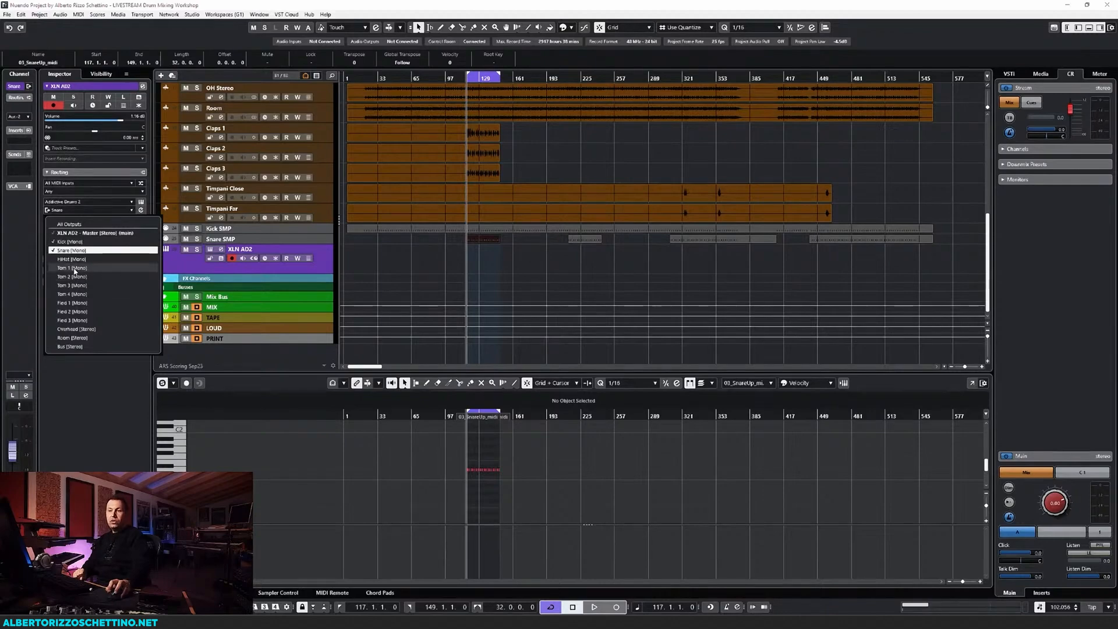
{"action": "left_click", "coordinate": [87, 409]}
Rename the new XLN AD2 output channels in the mixer from Kick and Snare to Kick SMP and Snare SMP
{"action": "key", "text": "F3"}
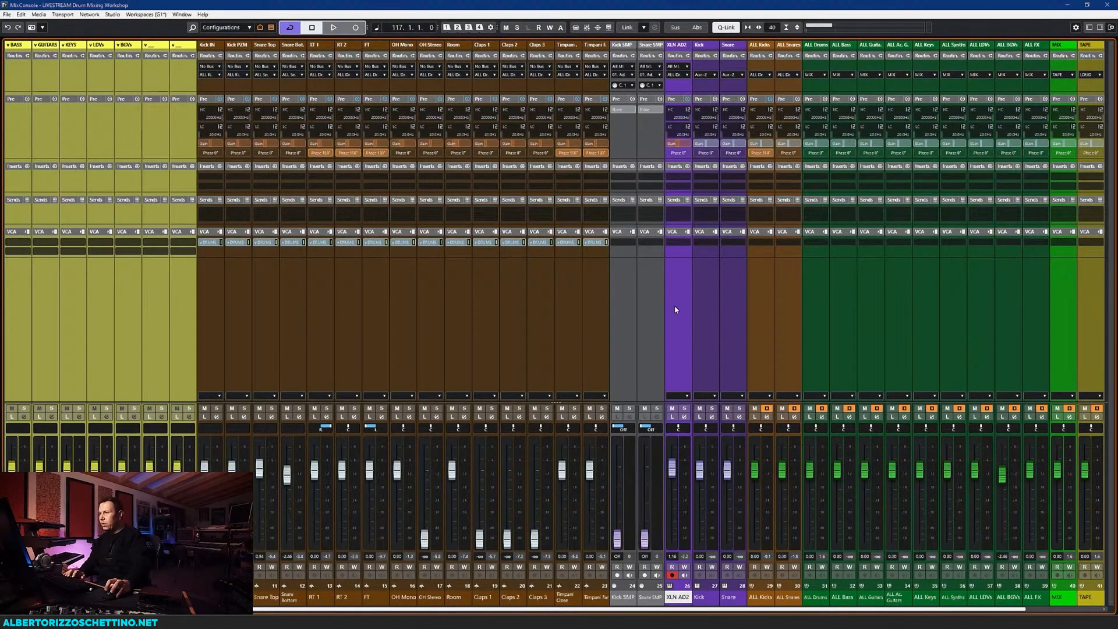
{"action": "left_click", "coordinate": [695, 300]}
{"action": "left_click", "coordinate": [688, 305]}
{"action": "left_click", "coordinate": [705, 304]}
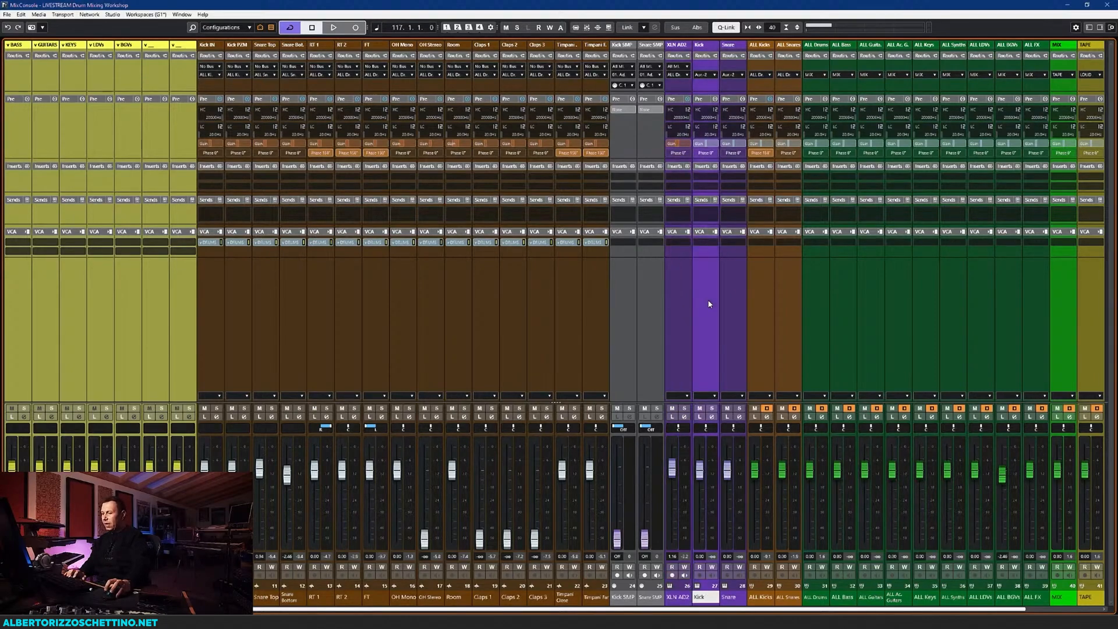
{"action": "left_click", "coordinate": [738, 296]}
{"action": "double_click", "coordinate": [699, 597]}
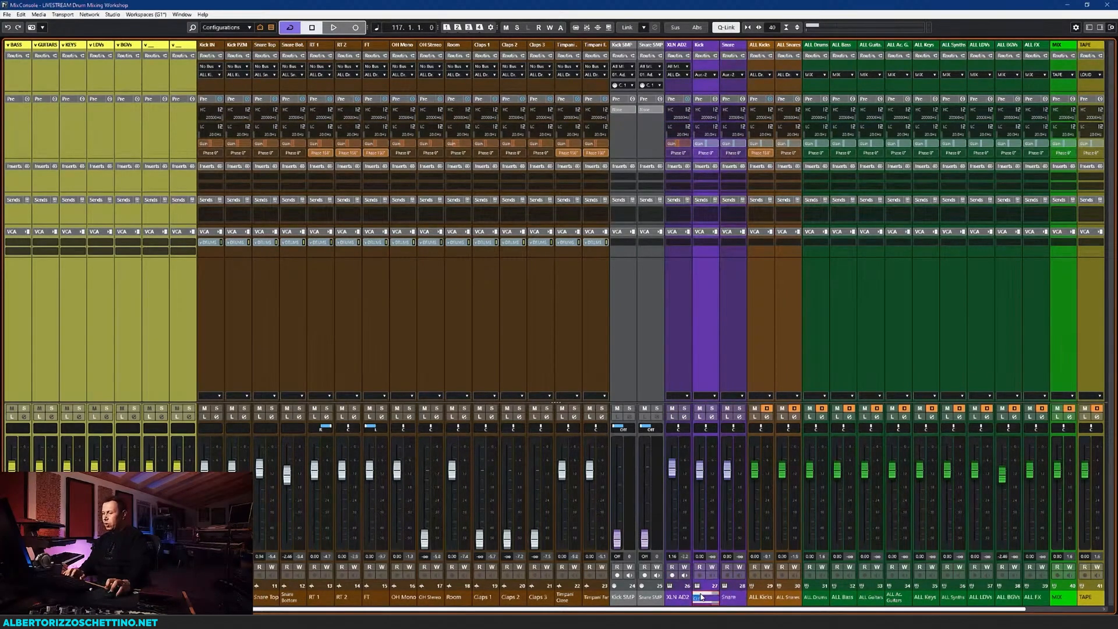
{"action": "type", "text": "Kick SMP"}
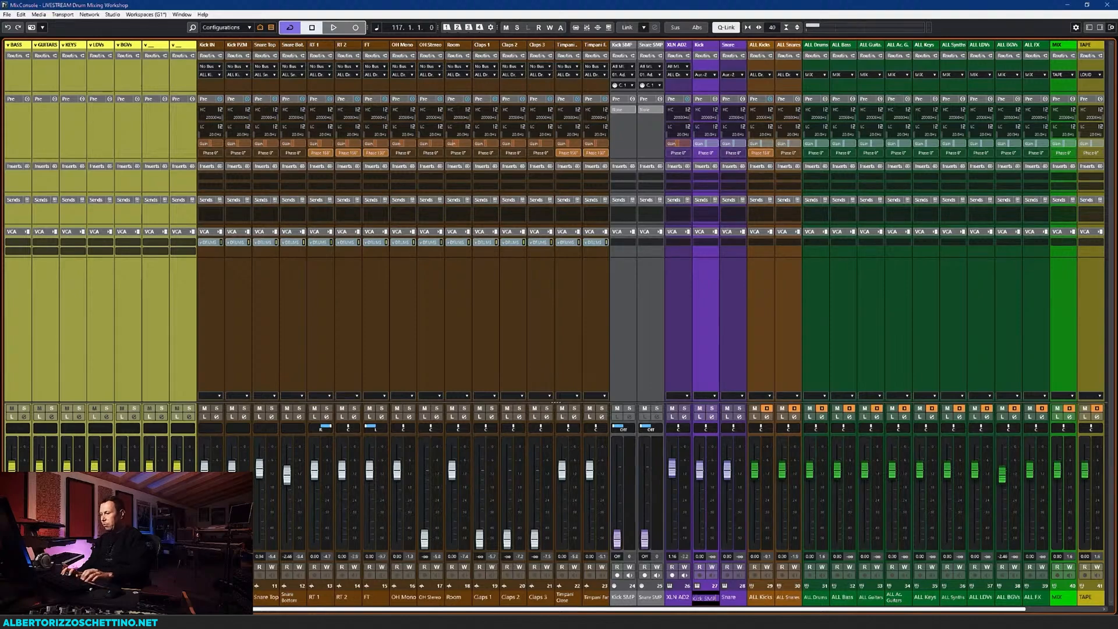
{"action": "key", "text": "Tab"}
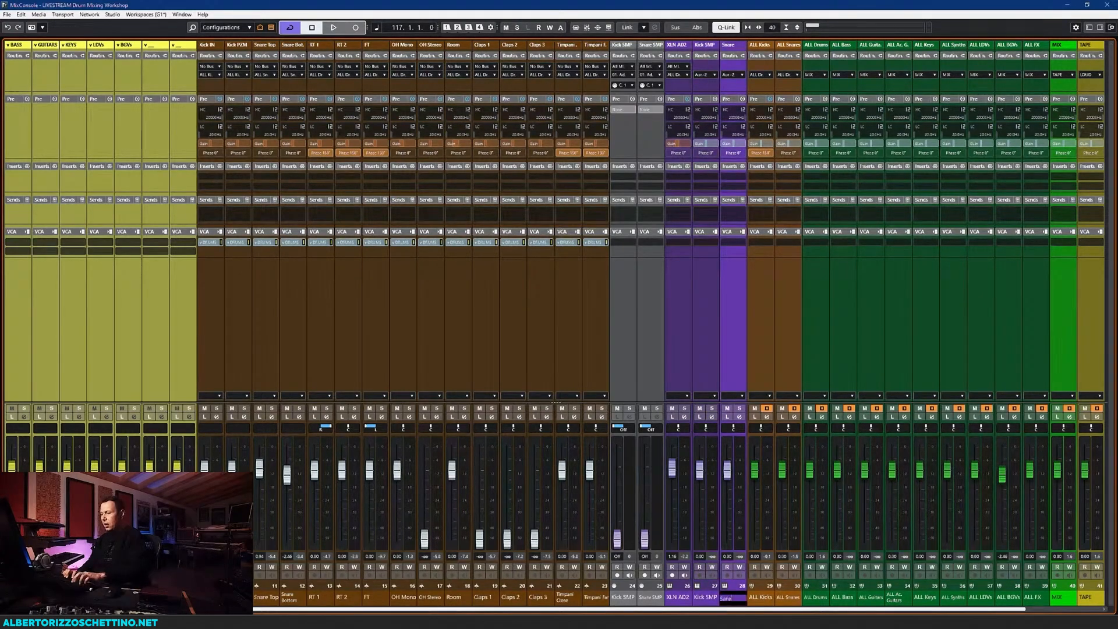
{"action": "type", "text": "Snare SMP"}
{"action": "key", "text": "Return"}
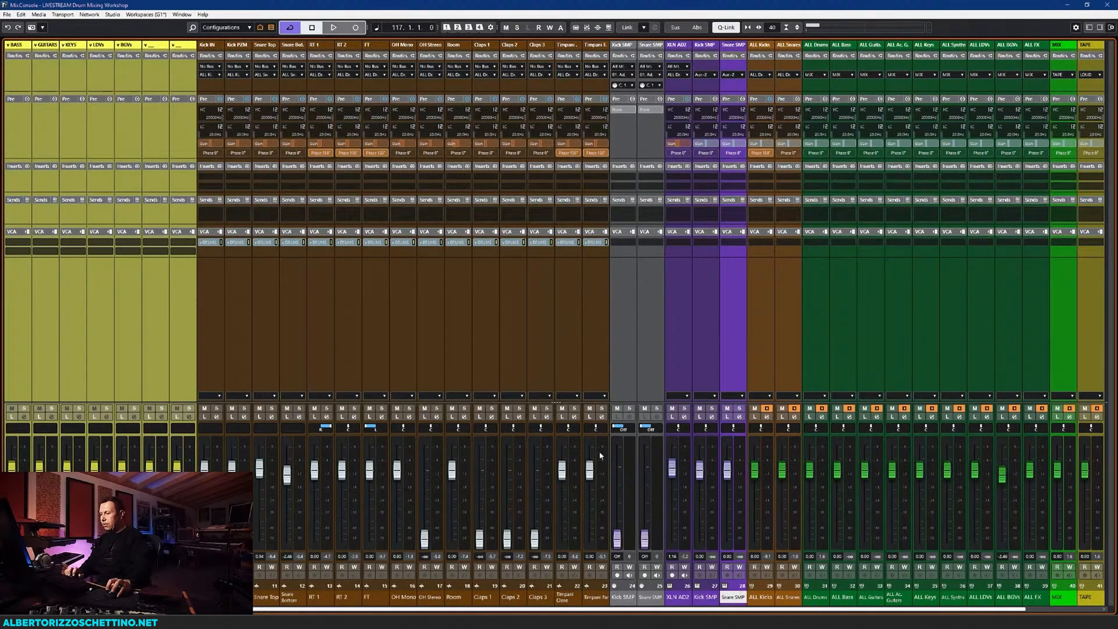
Rename the two MIDI channels that trigger the samples as Kick MIDI and Snare MIDI
{"action": "left_click", "coordinate": [623, 331]}
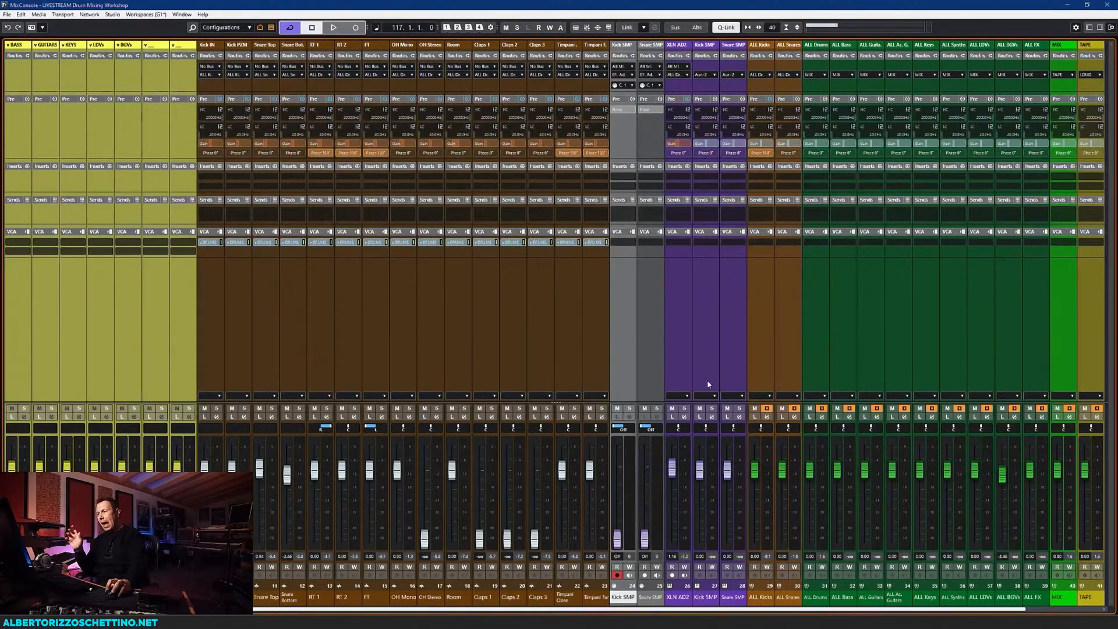
{"action": "double_click", "coordinate": [622, 597]}
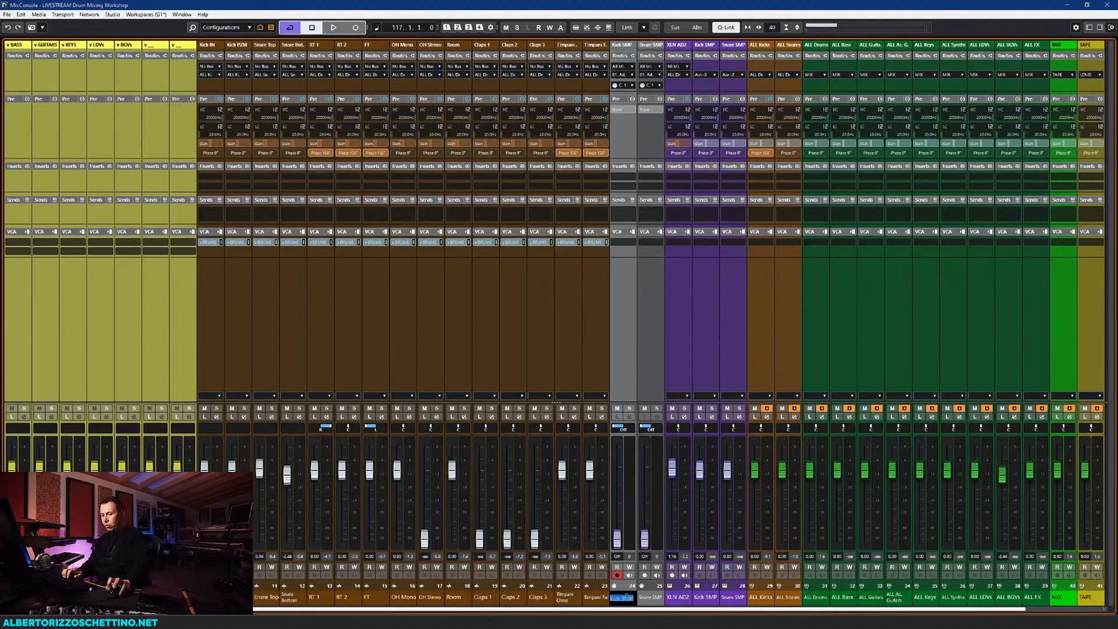
{"action": "type", "text": "Kick MIDI"}
{"action": "key", "text": "Tab"}
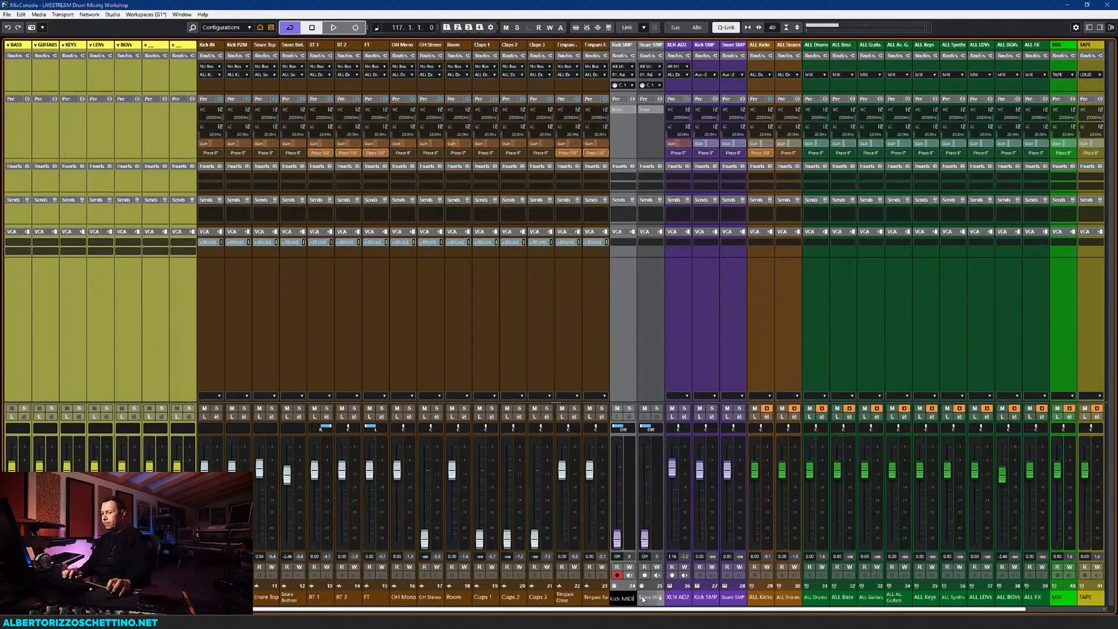
{"action": "type", "text": "Snare MIDI"}
{"action": "key", "text": "Return"}
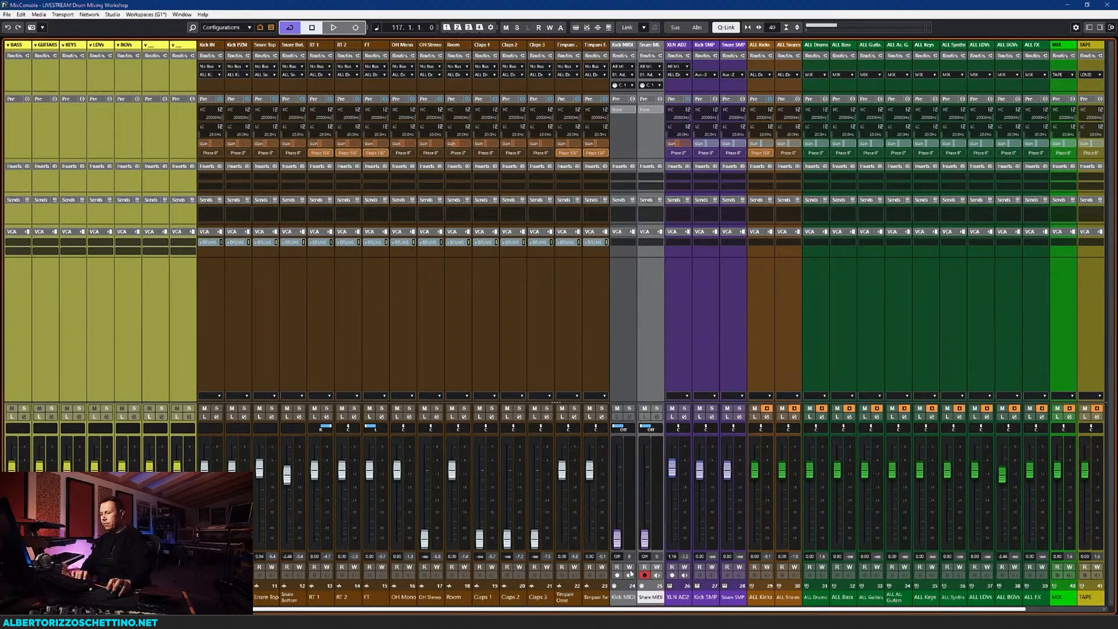
Set the pre-gain of the Kick SMP and Snare SMP output channels to -12 dB each
{"action": "left_click", "coordinate": [699, 331]}
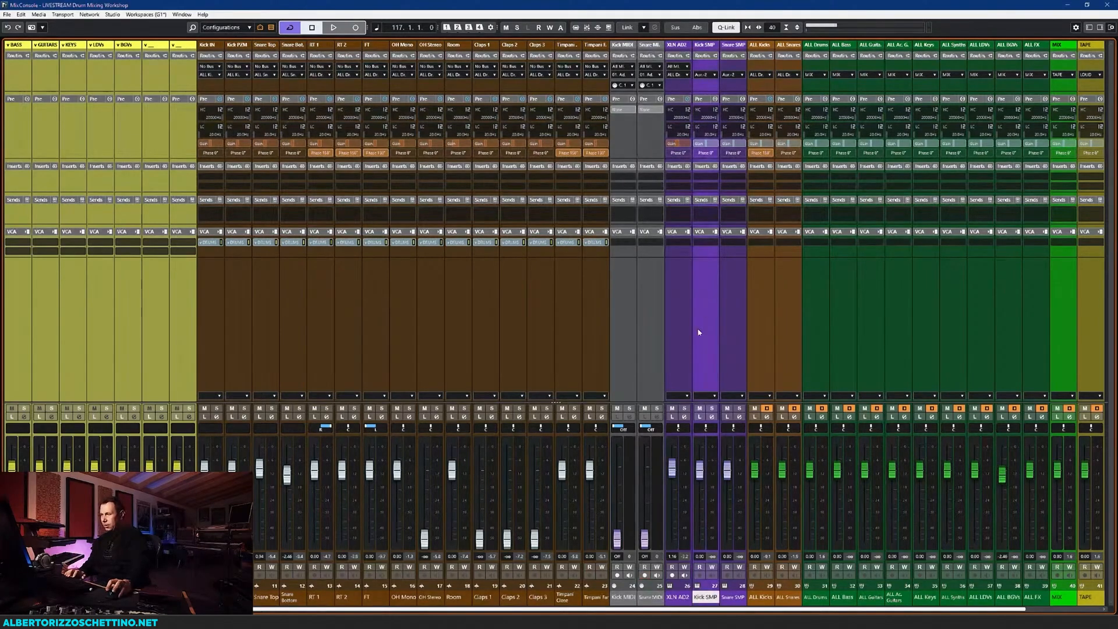
{"action": "double_click", "coordinate": [705, 144]}
{"action": "type", "text": "-12"}
{"action": "key", "text": "Return"}
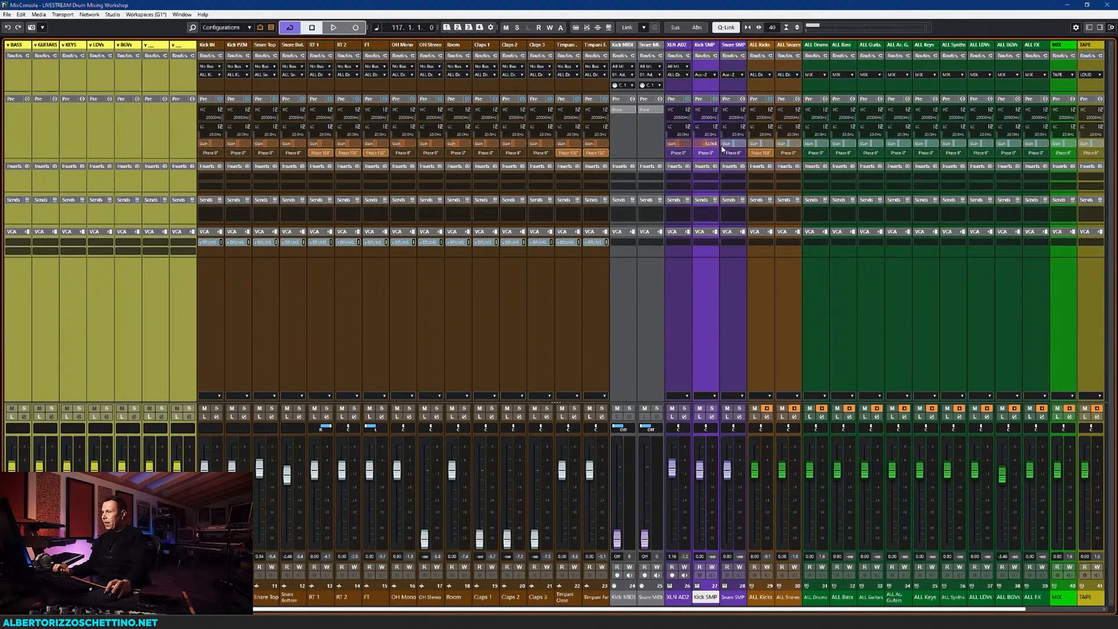
{"action": "double_click", "coordinate": [736, 144]}
{"action": "type", "text": "-12"}
{"action": "key", "text": "Return"}
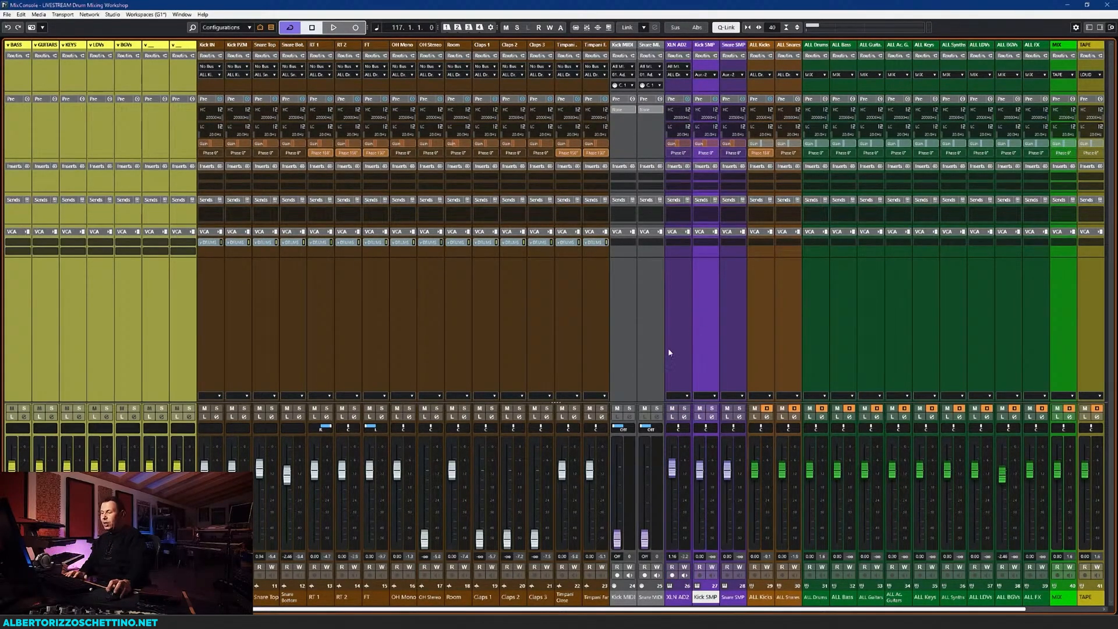
Open the Addictive Drums 2 instrument on the XLN AD2 channel and route its kick to Separate Out (Post Fader), checking with playback
{"action": "key", "text": "space"}
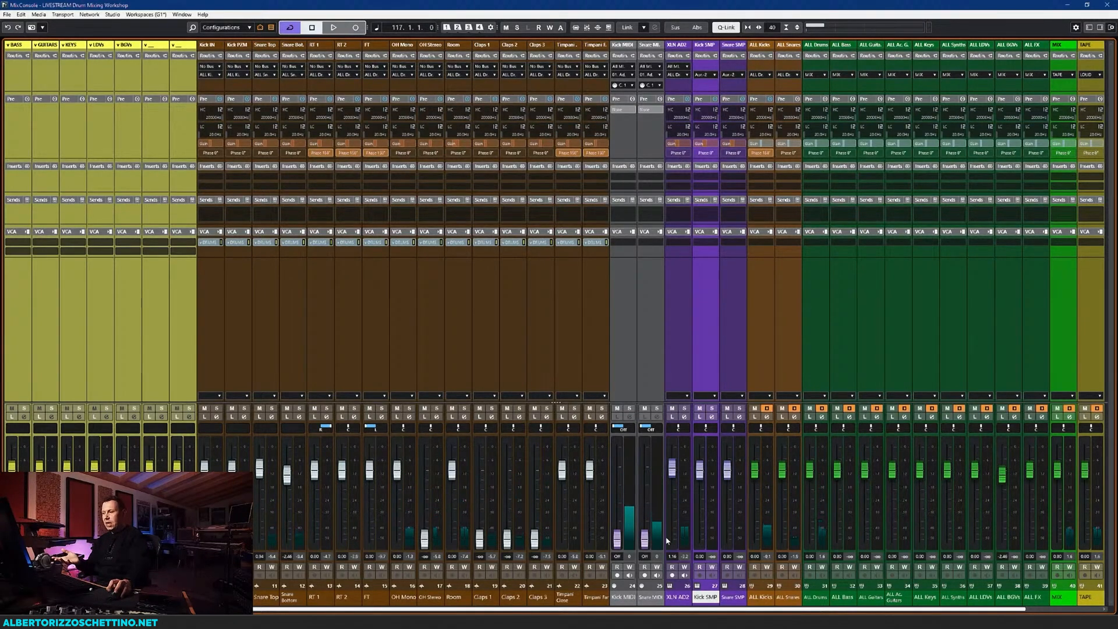
{"action": "left_click", "coordinate": [670, 586]}
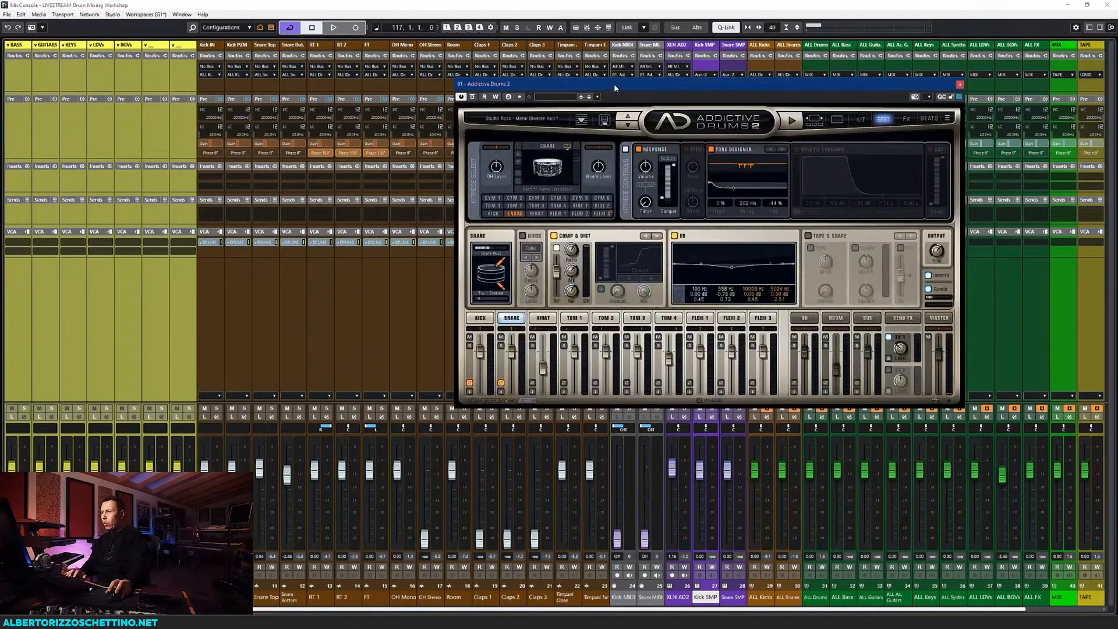
{"action": "left_click_drag", "start_coordinate": [614, 87], "coordinate": [533, 63]}
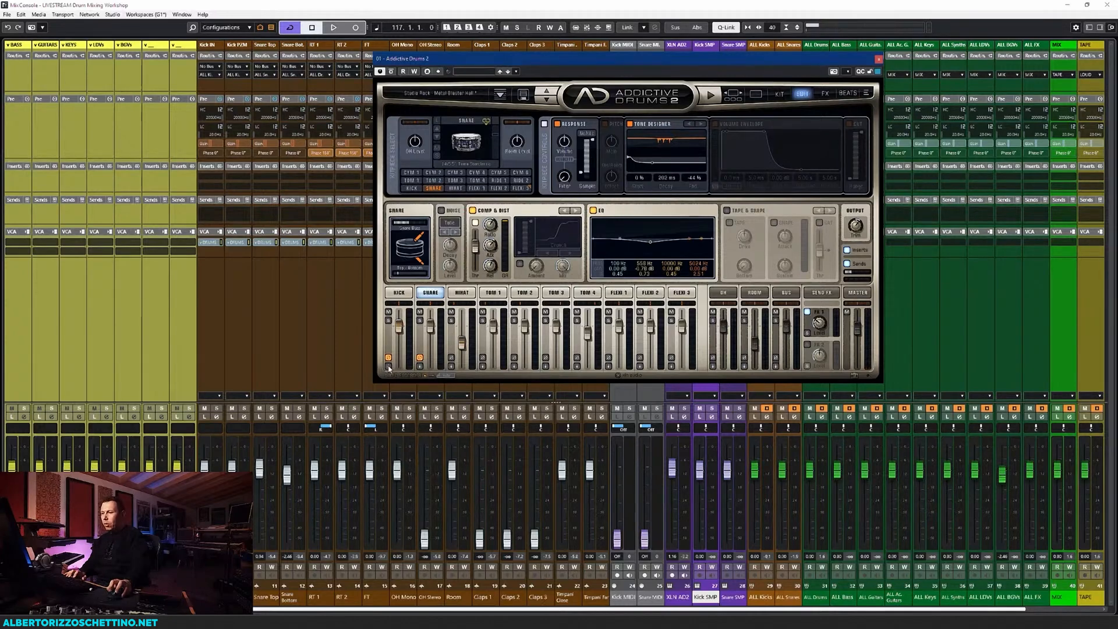
{"action": "left_click", "coordinate": [389, 368]}
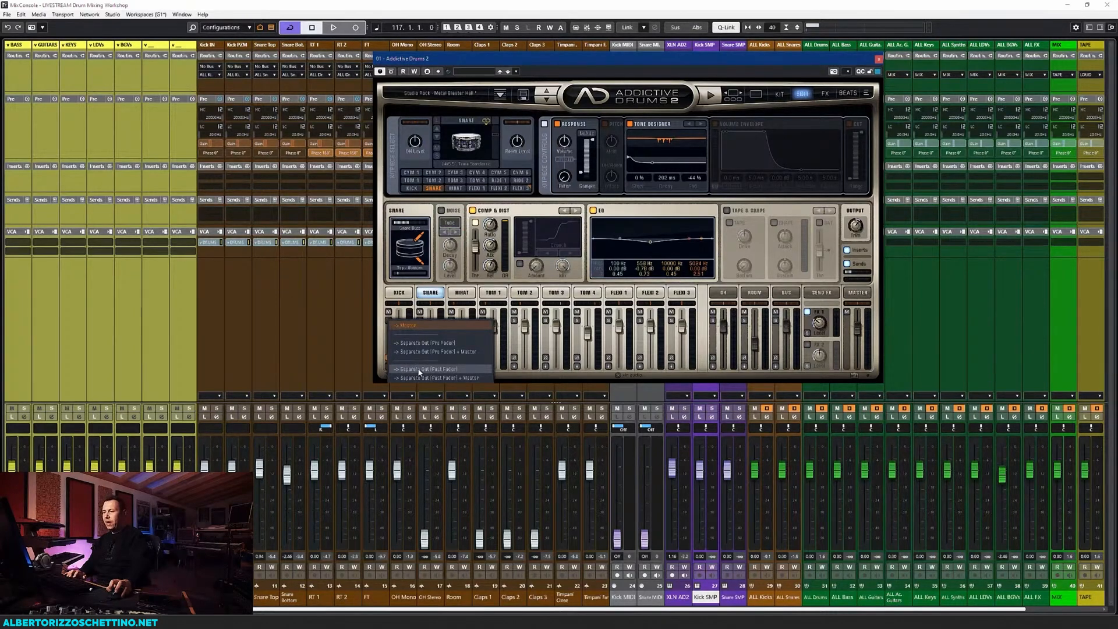
{"action": "left_click", "coordinate": [418, 371]}
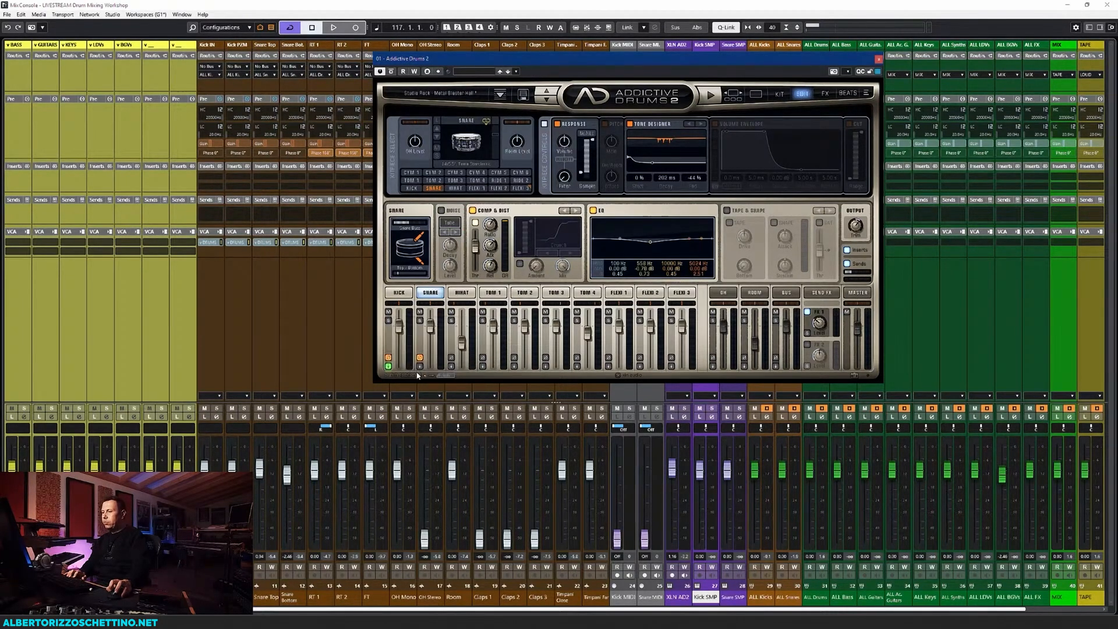
{"action": "key", "text": "space"}
{"action": "key", "text": "space"}
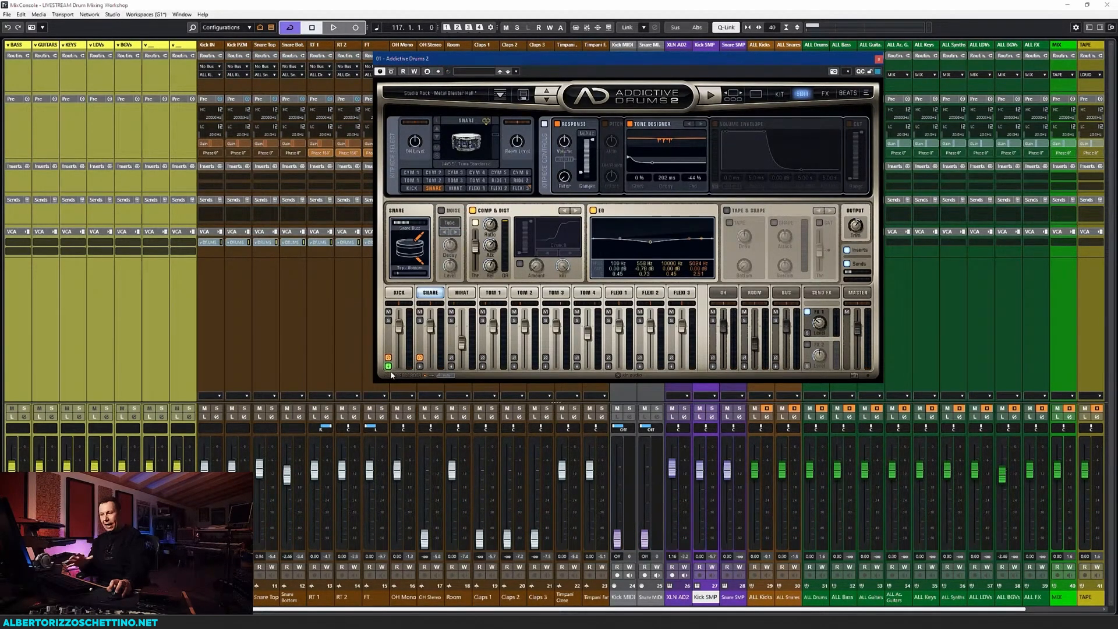
Route the Addictive Drums 2 snare to Separate Out (Post Fader) and check the signal with playback
{"action": "left_click", "coordinate": [421, 367]}
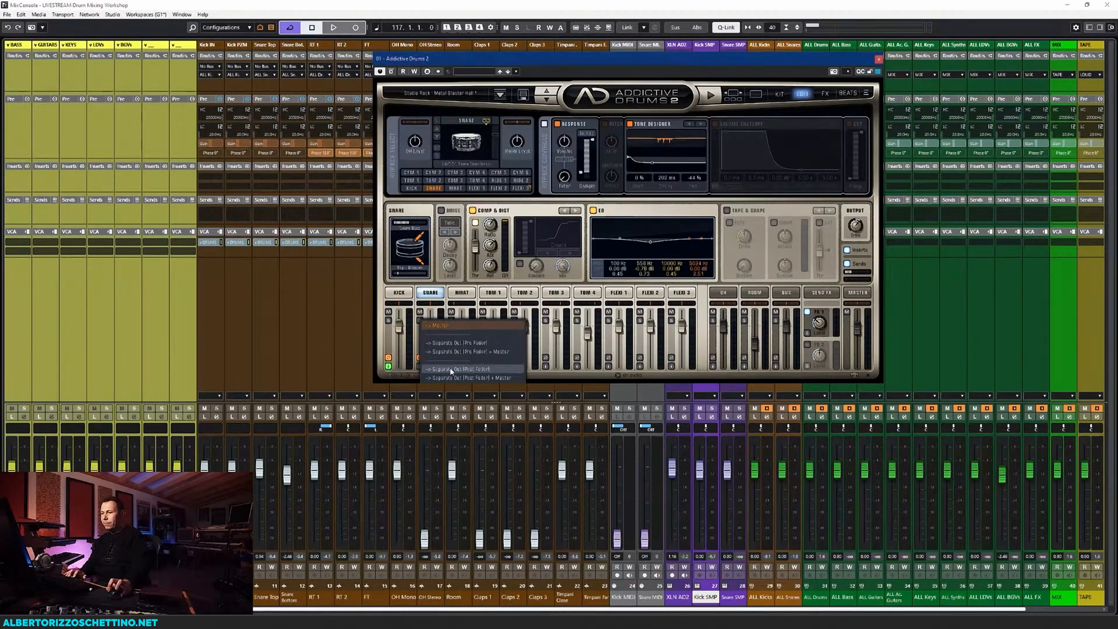
{"action": "left_click", "coordinate": [448, 370]}
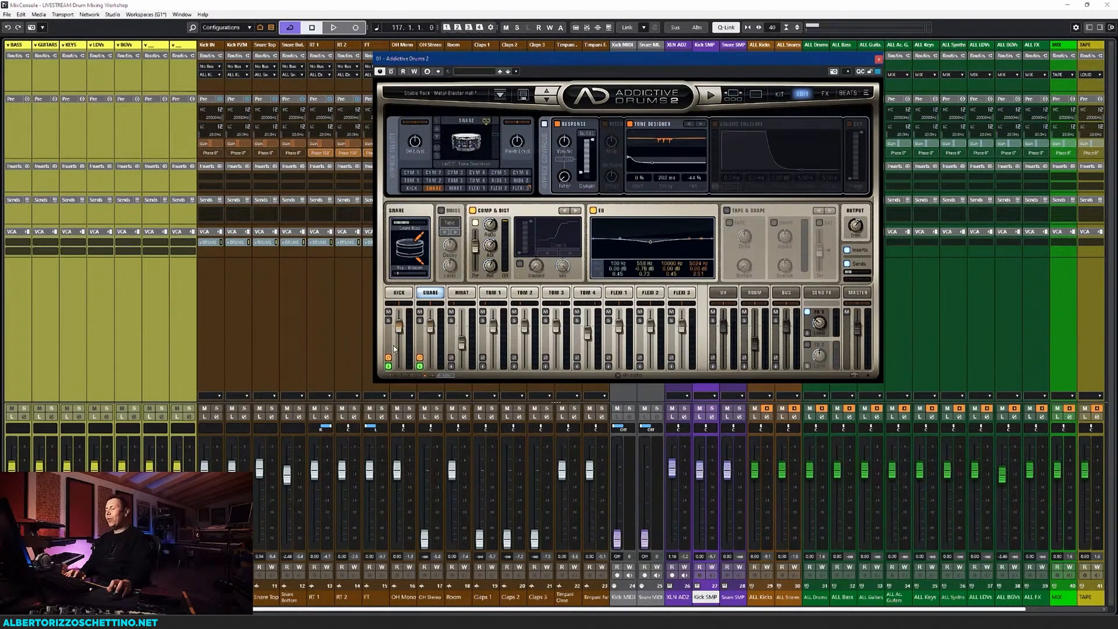
{"action": "key", "text": "space"}
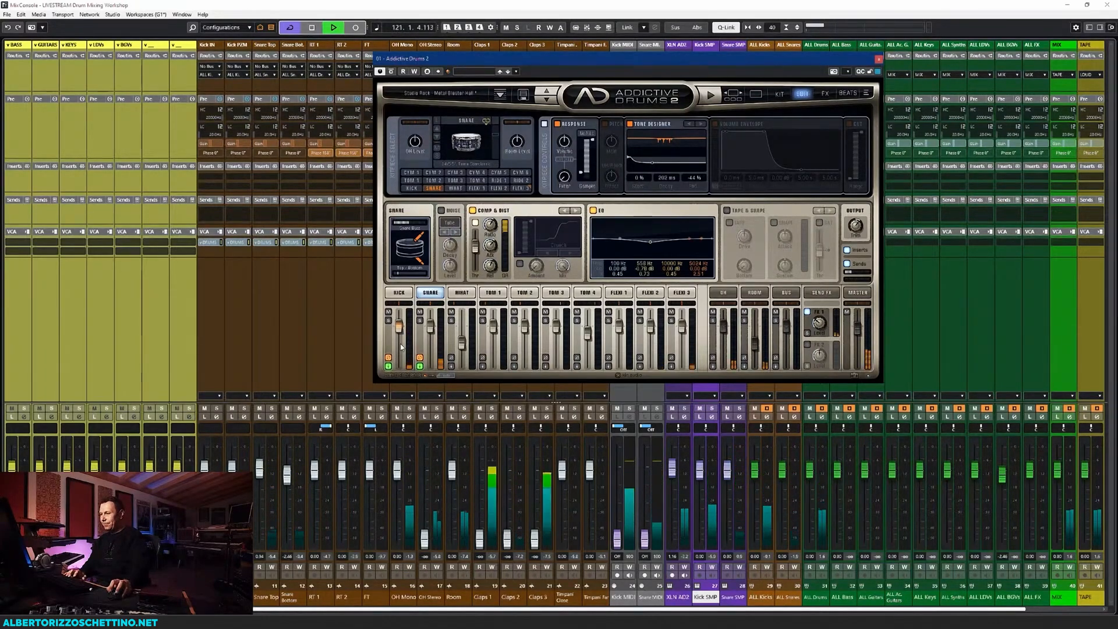
{"action": "key", "text": "space"}
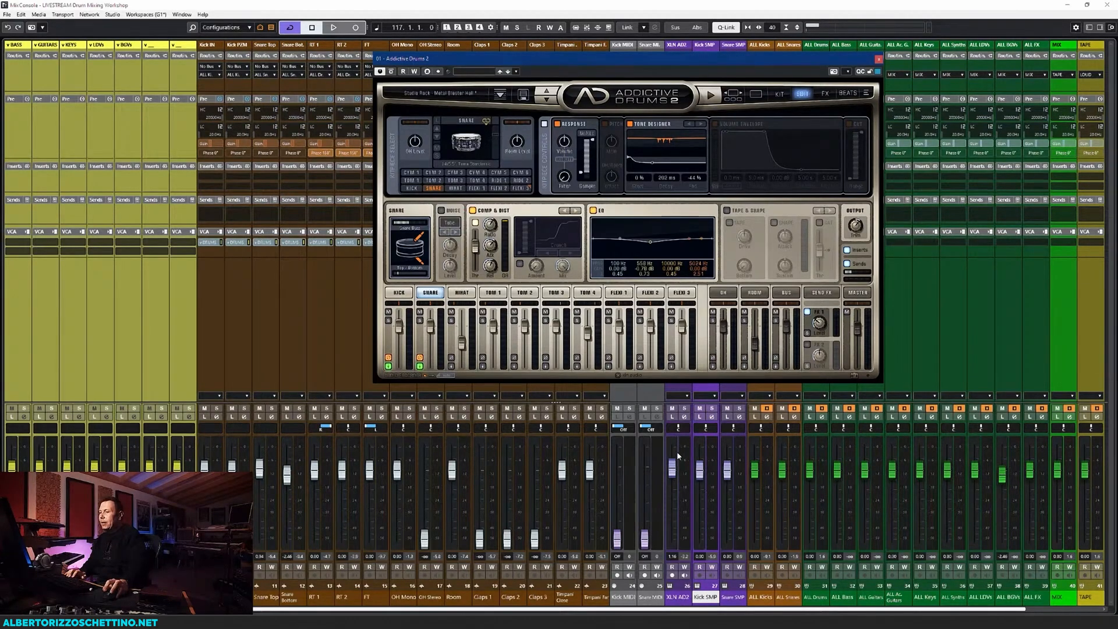
Pull the XLN AD2 fader fully down and solo Kick SMP and Snare SMP to listen to them
{"action": "left_click_drag", "start_coordinate": [673, 470], "coordinate": [678, 600]}
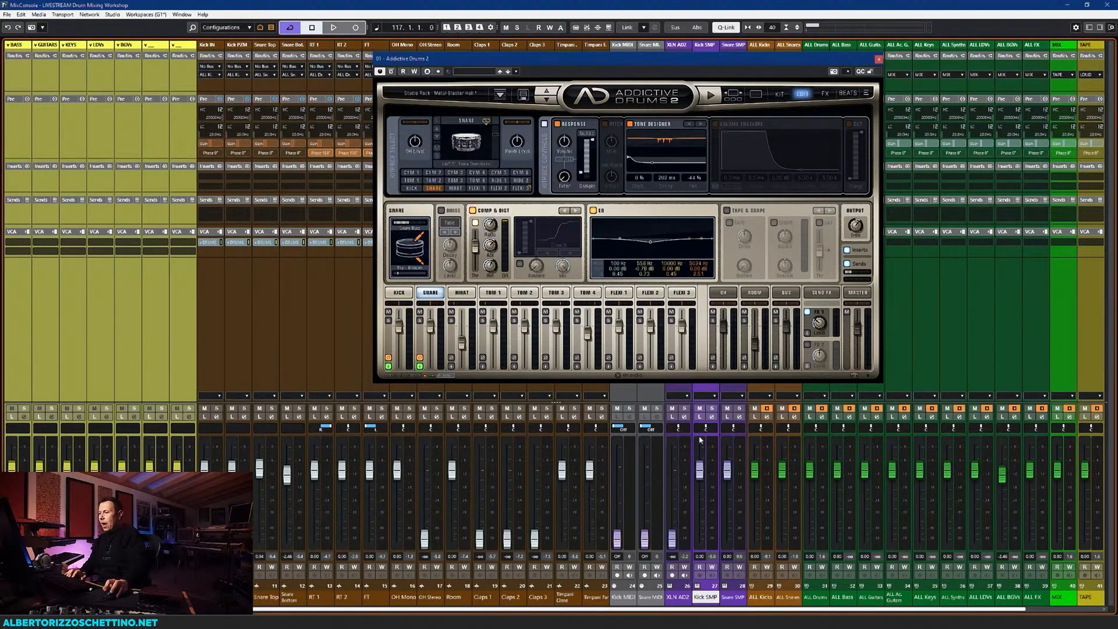
{"action": "left_click", "coordinate": [711, 408]}
{"action": "left_click", "coordinate": [739, 408]}
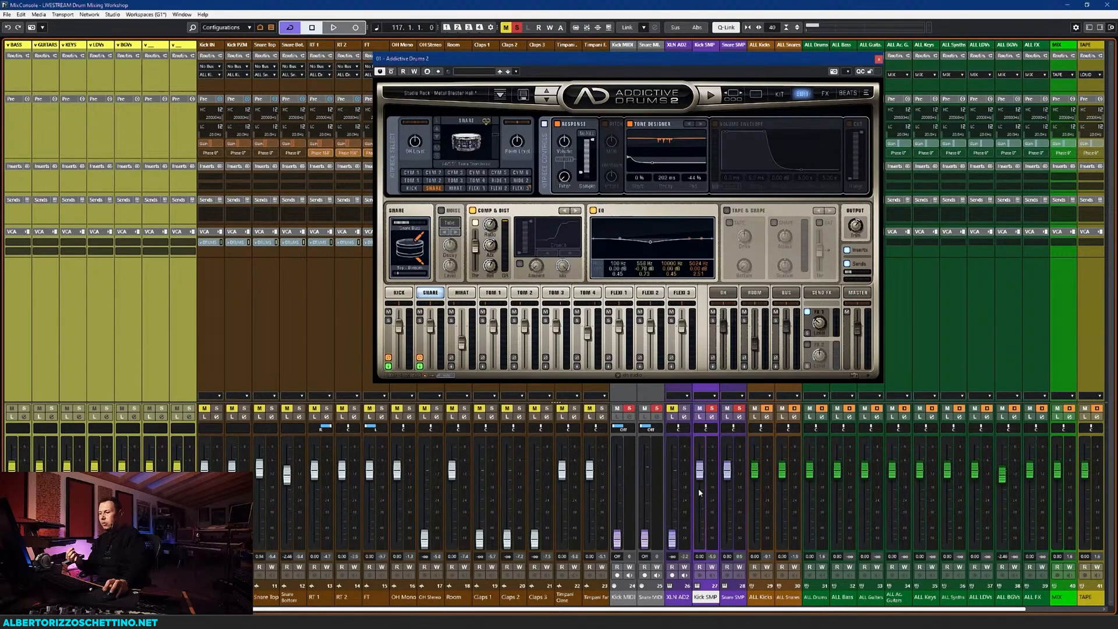
{"action": "key", "text": "space"}
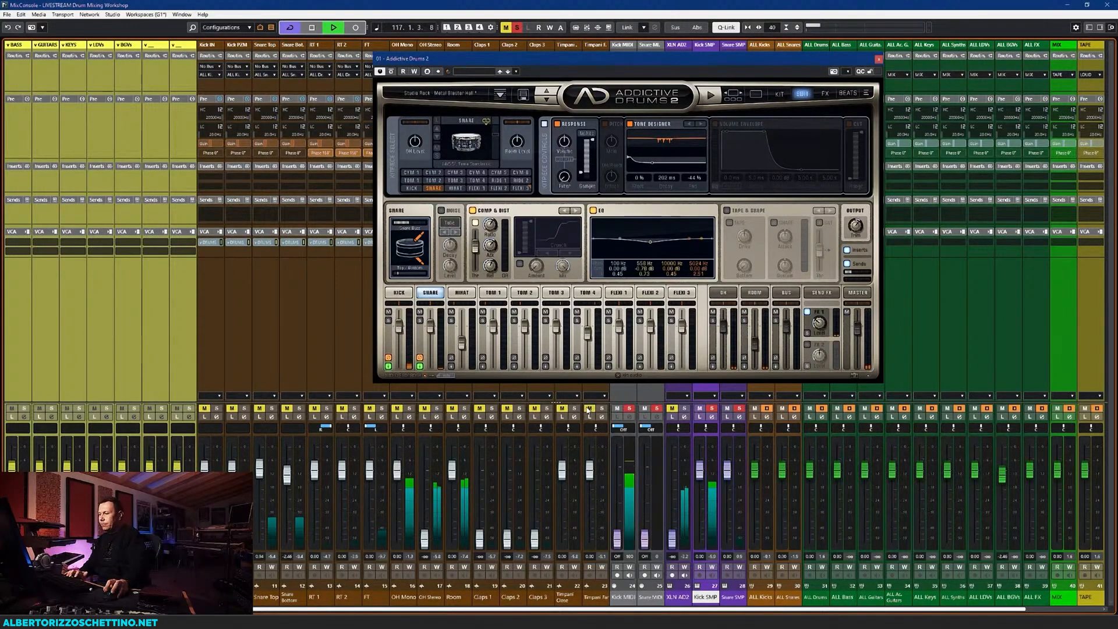
{"action": "key", "text": "space"}
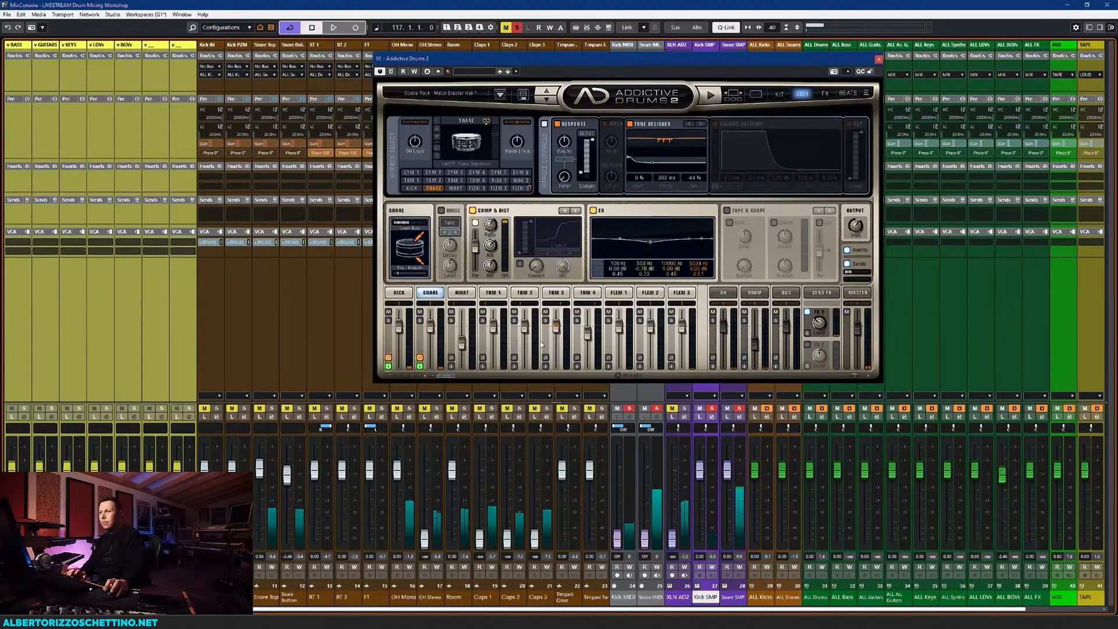
Turn off the snare's Comp & Dist, EQ, Response and Tone Designer in Addictive Drums 2 and listen to the result
{"action": "left_click", "coordinate": [399, 293]}
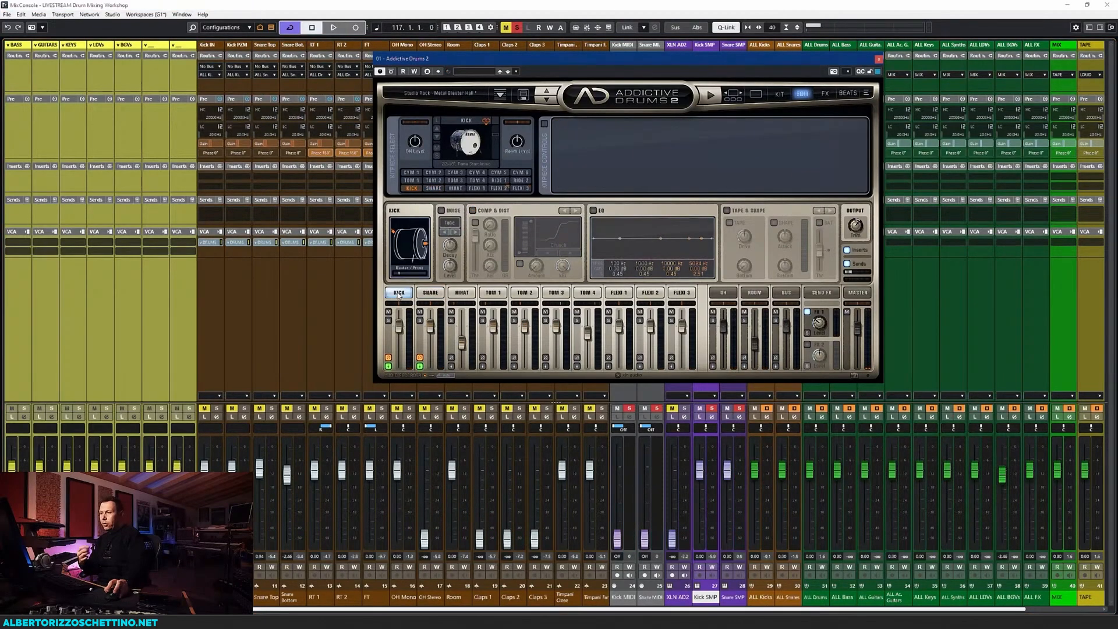
{"action": "left_click", "coordinate": [431, 293]}
{"action": "left_click", "coordinate": [472, 210]}
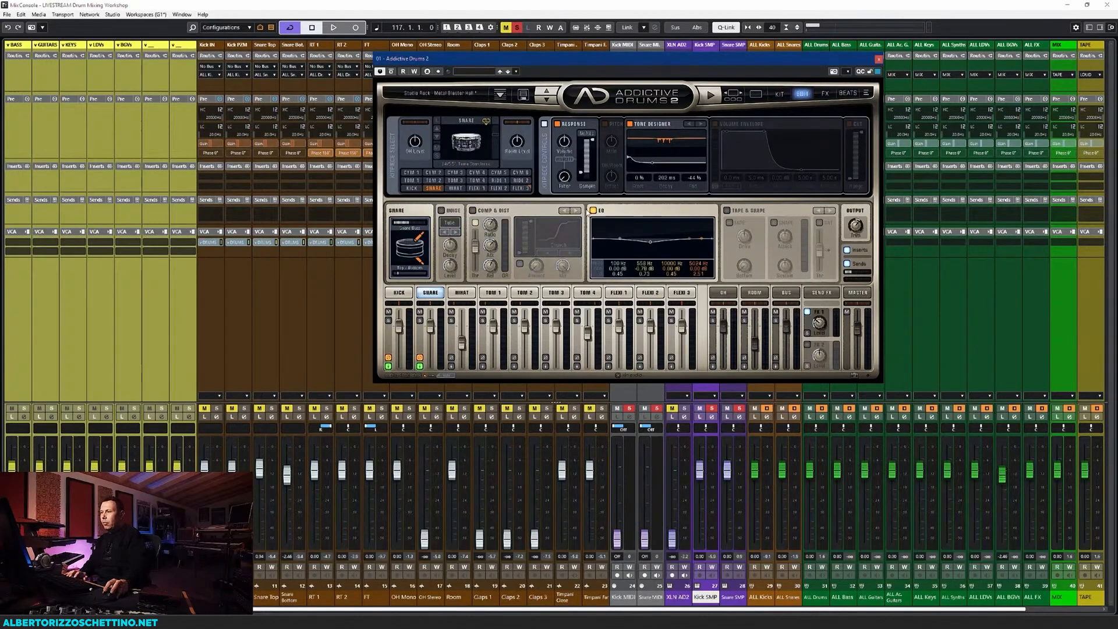
{"action": "left_click", "coordinate": [593, 210]}
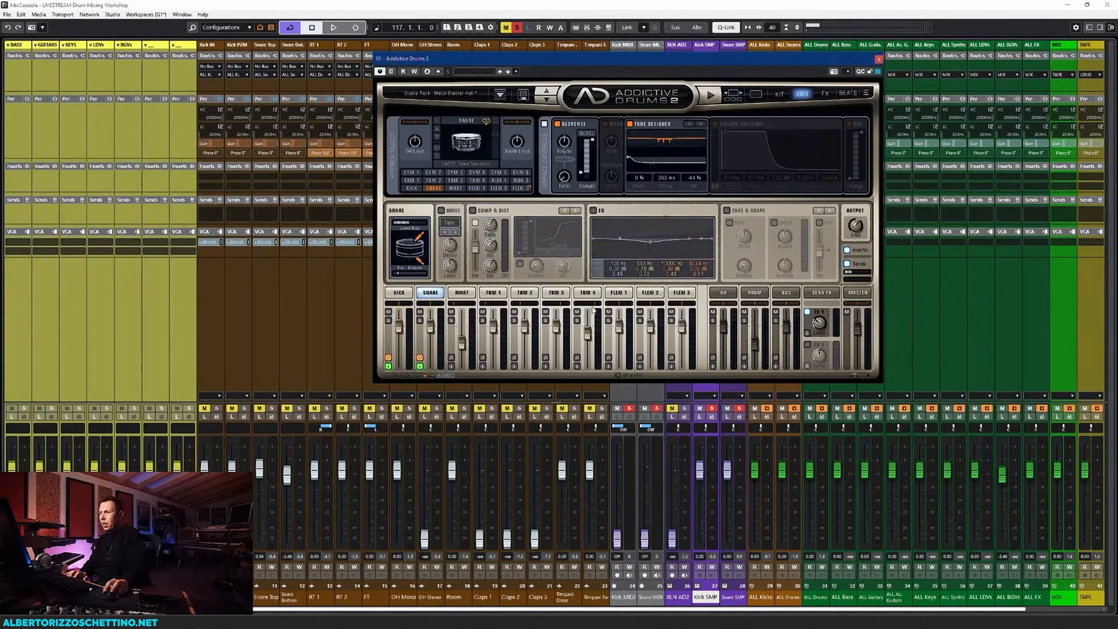
{"action": "left_click", "coordinate": [556, 124]}
{"action": "left_click", "coordinate": [629, 124]}
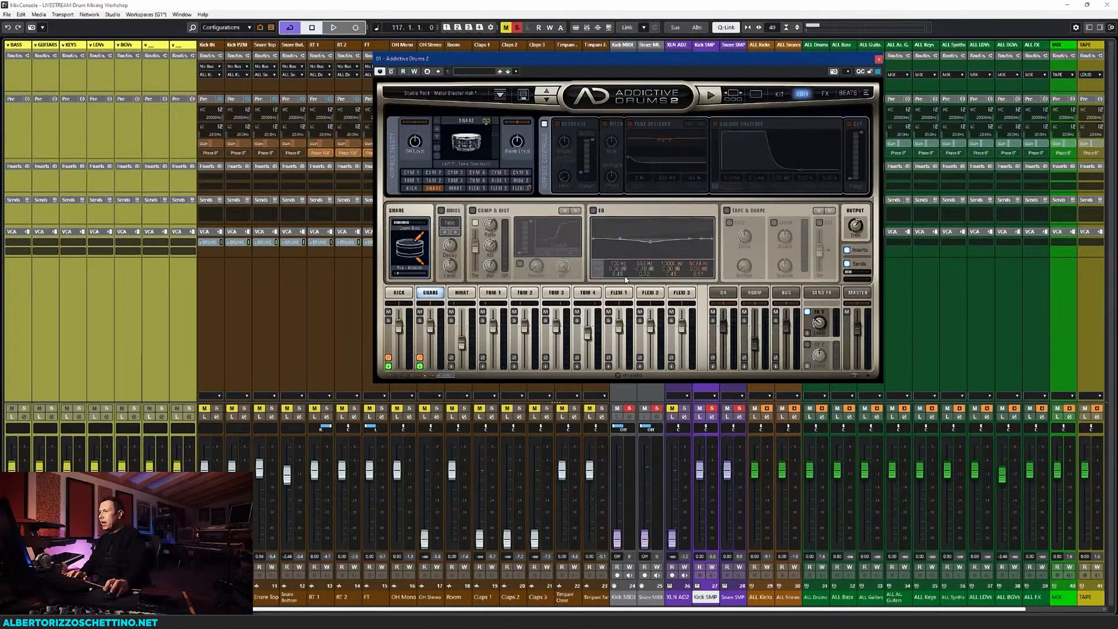
{"action": "left_click", "coordinate": [630, 124]}
{"action": "left_click", "coordinate": [630, 124]}
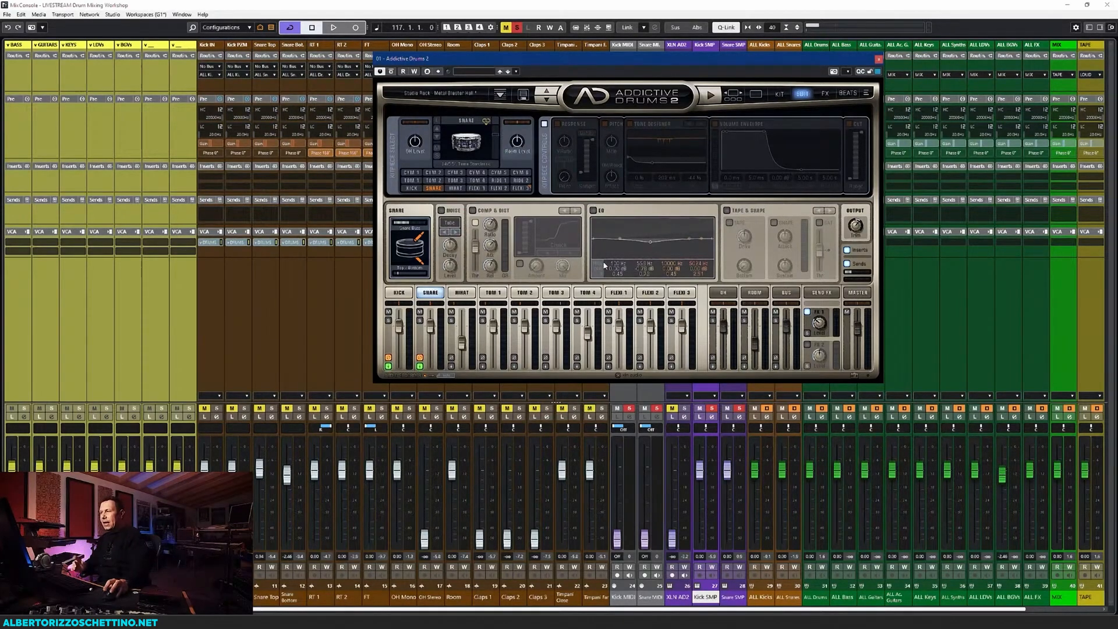
{"action": "key", "text": "space"}
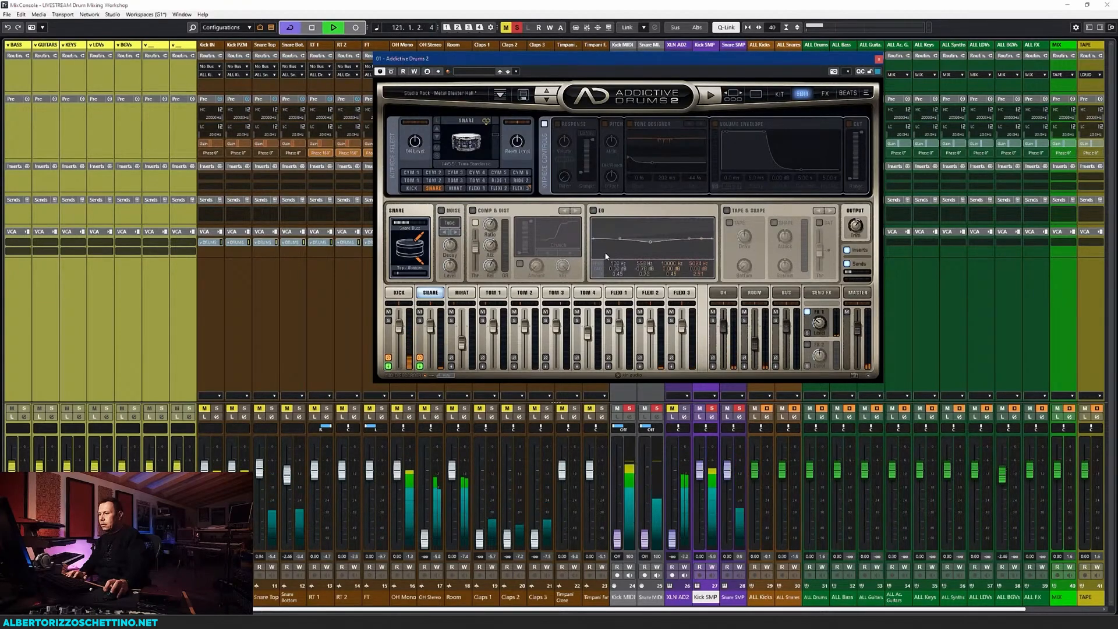
{"action": "key", "text": "space"}
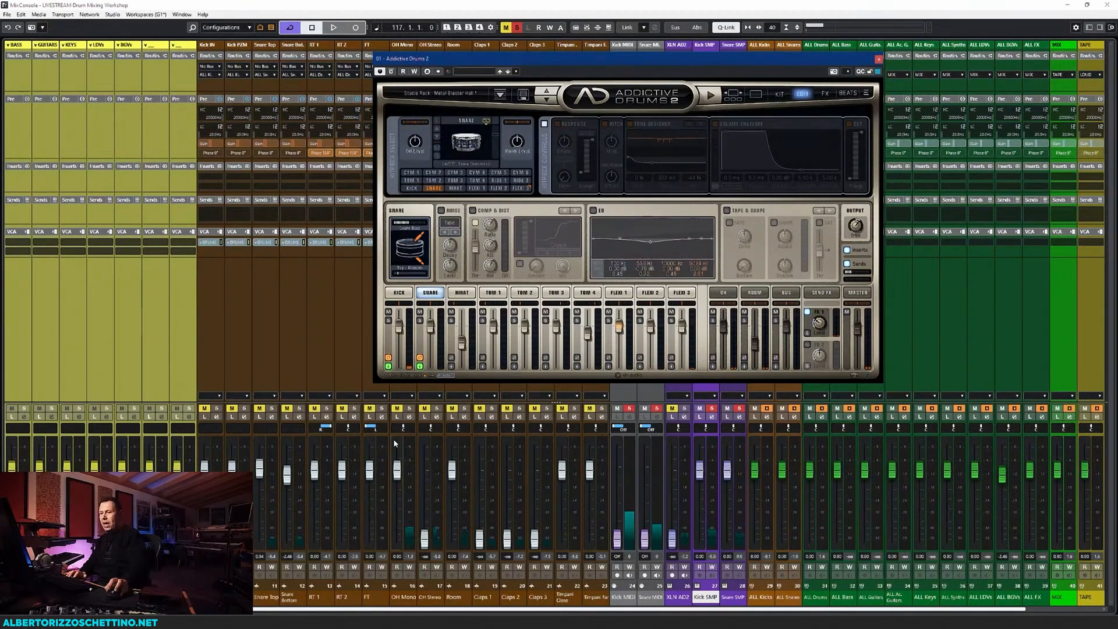
Add the Kick IN, Kick PZM, Snare Top and Snare Bottom channels to the solo and start playback
{"action": "left_click", "coordinate": [264, 412]}
{"action": "left_click", "coordinate": [244, 408]}
{"action": "left_click", "coordinate": [272, 408]}
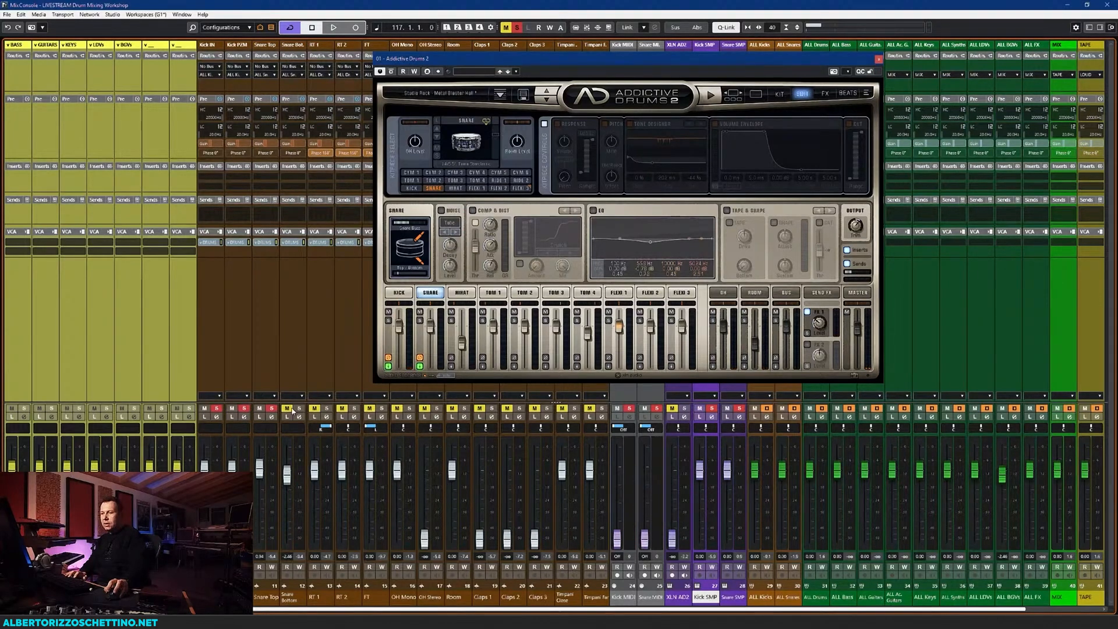
{"action": "left_click", "coordinate": [299, 408]}
{"action": "key", "text": "space"}
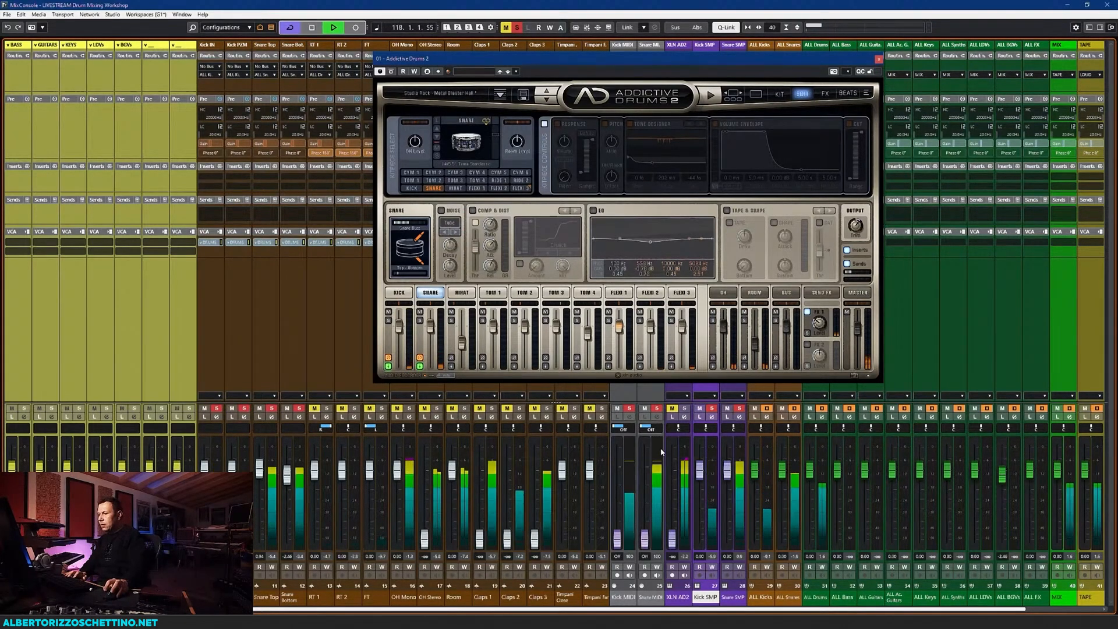
Try different Kick SMP and Snare SMP fader levels during playback, and reset both faders to 0 dB
{"action": "left_click_drag", "start_coordinate": [701, 477], "coordinate": [727, 499]}
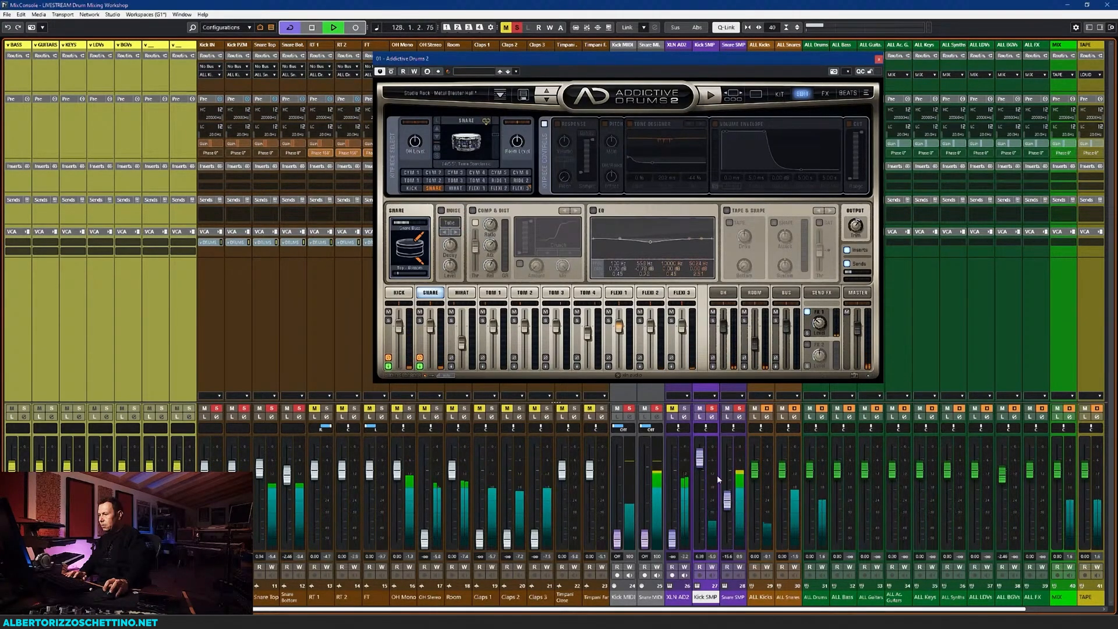
{"action": "left_click_drag", "start_coordinate": [699, 457], "coordinate": [726, 464]}
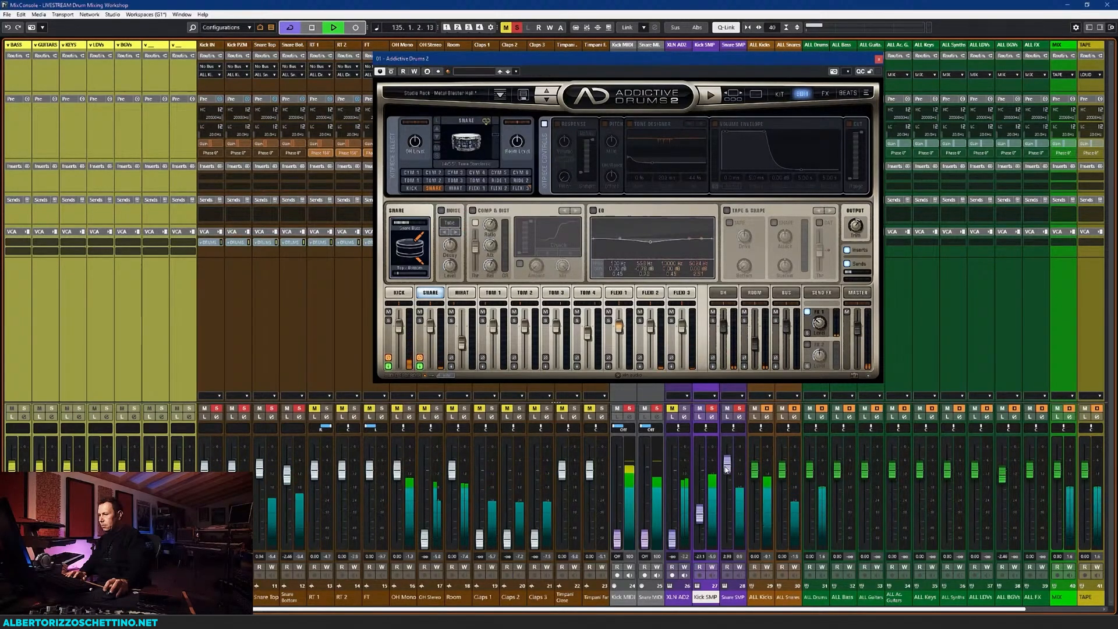
{"action": "key", "text": "space"}
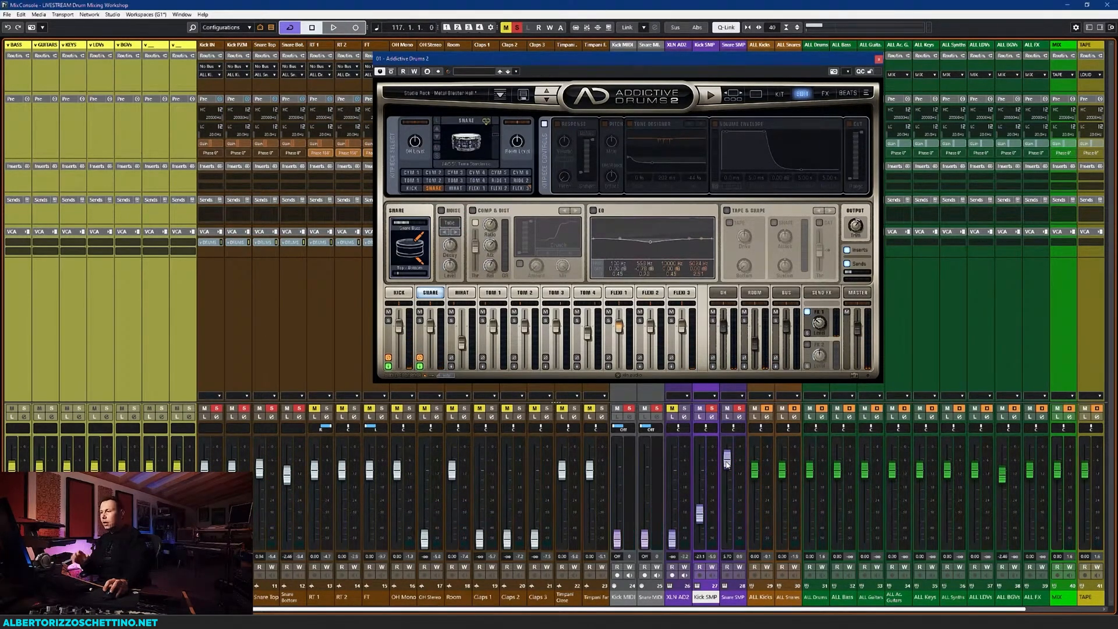
{"action": "left_click", "coordinate": [726, 457], "text": "ctrl"}
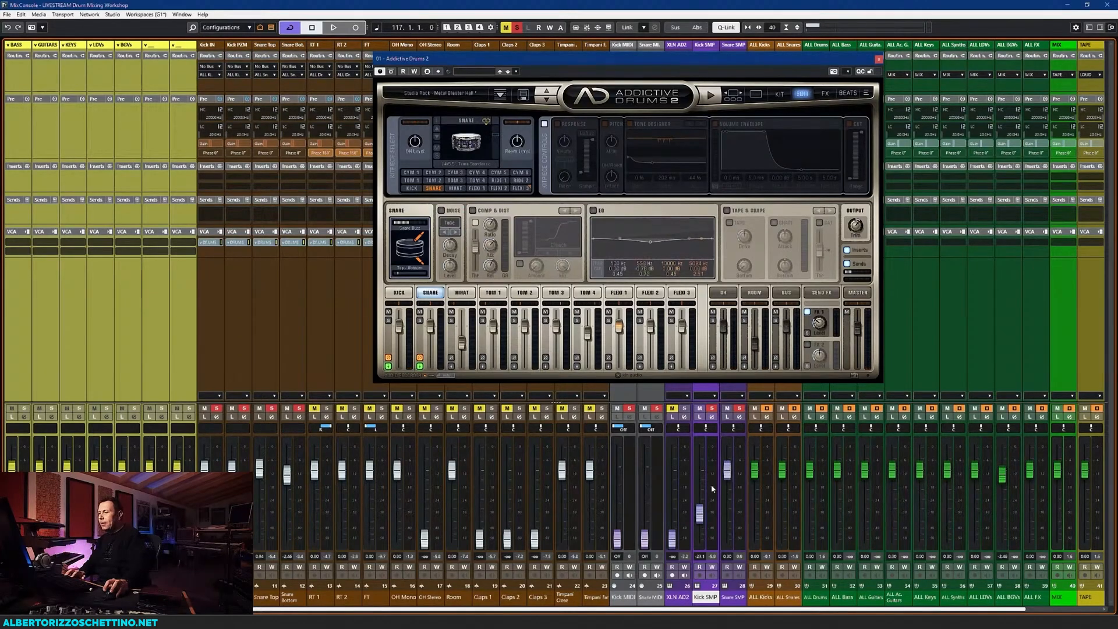
{"action": "left_click", "coordinate": [699, 512], "text": "ctrl"}
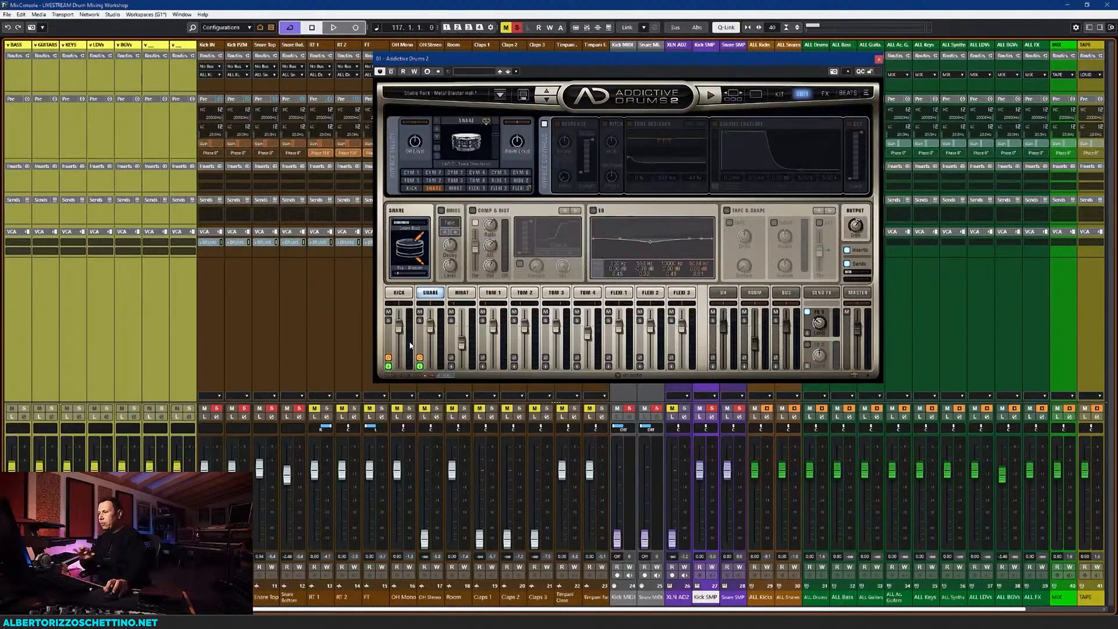
Raise the kick and snare faders in Addictive Drums 2 during playback and compare the drums with and without the samples
{"action": "key", "text": "space"}
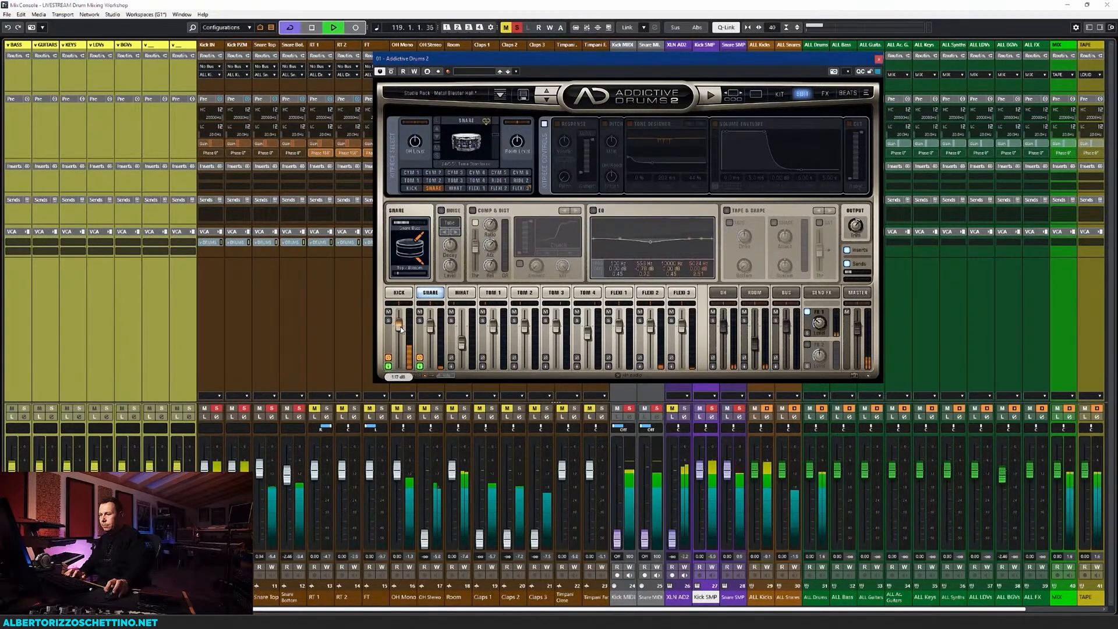
{"action": "left_click_drag", "start_coordinate": [400, 331], "coordinate": [431, 324]}
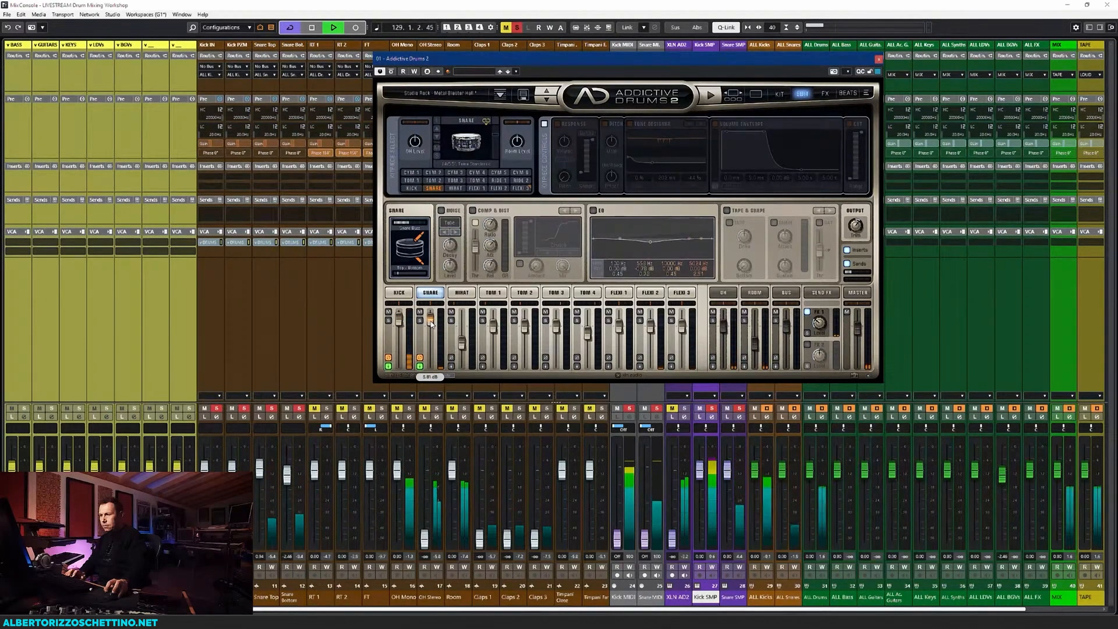
{"action": "left_click", "coordinate": [699, 408]}
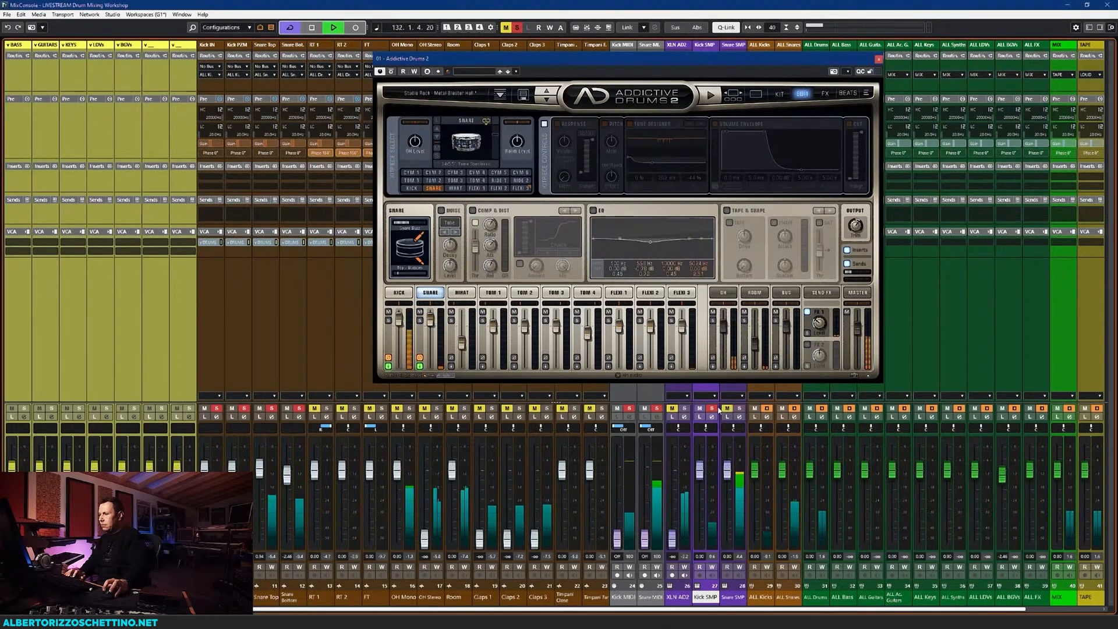
{"action": "left_click", "coordinate": [699, 408]}
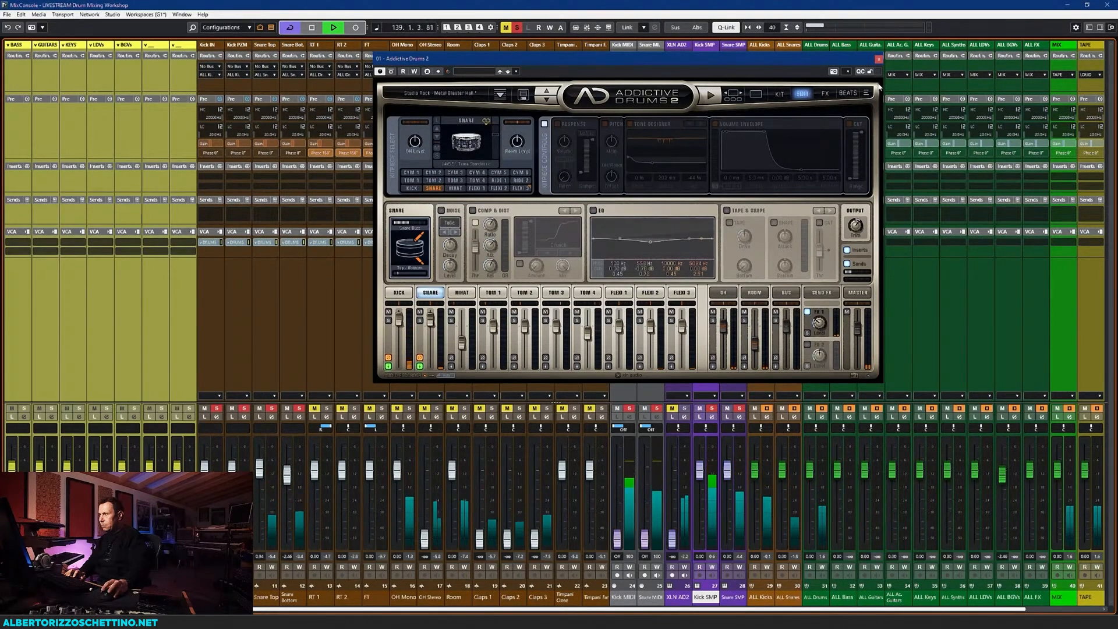
Close the Addictive Drums 2 window, lower the Snare SMP fader slightly and listen to the new balance
{"action": "left_click", "coordinate": [879, 59]}
{"action": "key", "text": "space"}
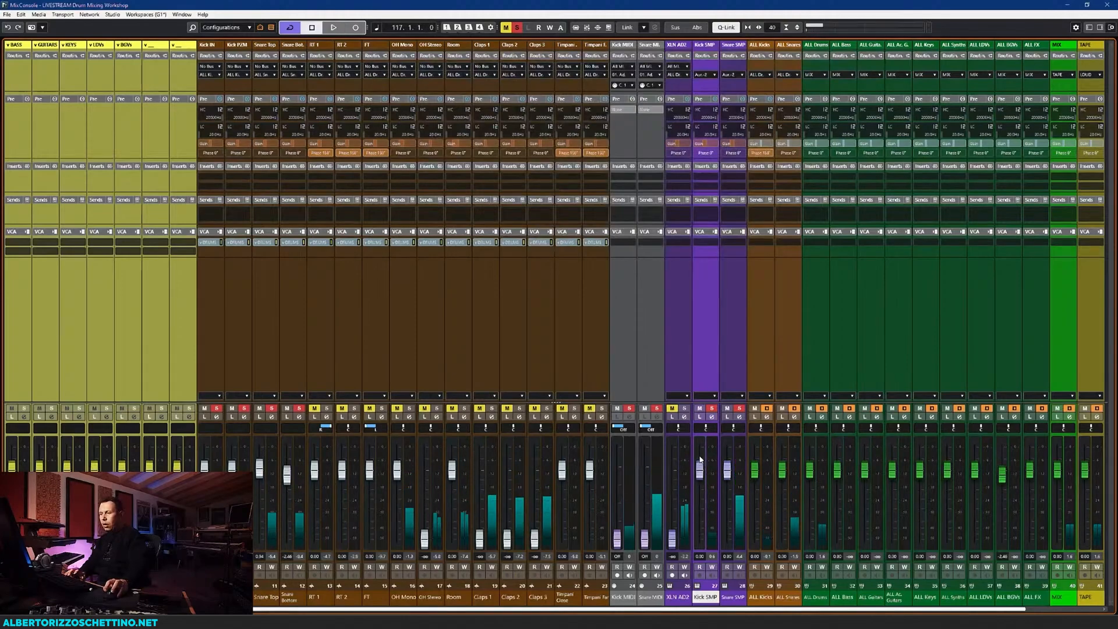
{"action": "mouse_move", "coordinate": [727, 472]}
{"action": "left_mouse_down"}
{"action": "mouse_move", "coordinate": [727, 488]}
{"action": "mouse_move", "coordinate": [702, 489]}
{"action": "mouse_move", "coordinate": [704, 474]}
{"action": "mouse_move", "coordinate": [730, 482]}
{"action": "left_mouse_up"}
{"action": "key", "text": "space"}
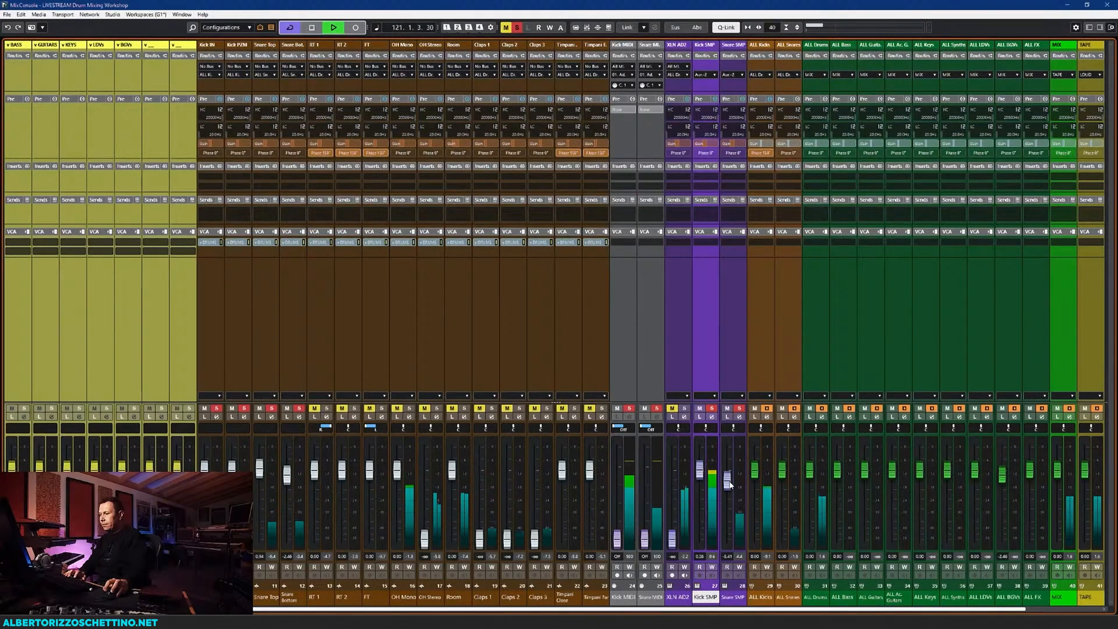
{"action": "key", "text": "space"}
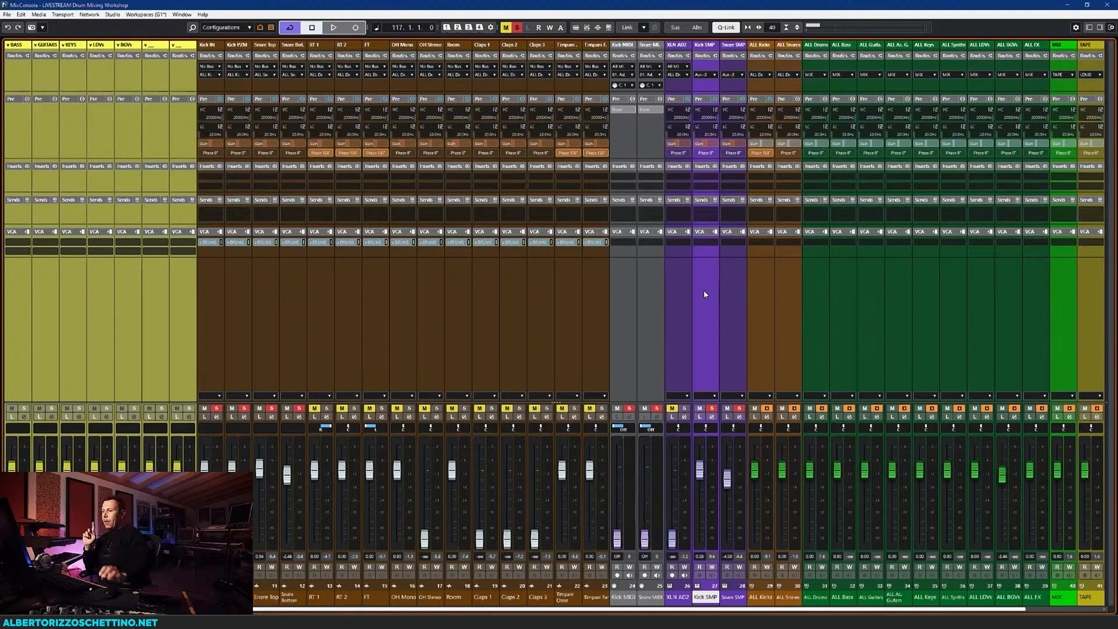
Route the Kick SMP channel's output to the ALL Kicks group and the Snare SMP channel's output to ALL Snares
{"action": "key", "text": "Right"}
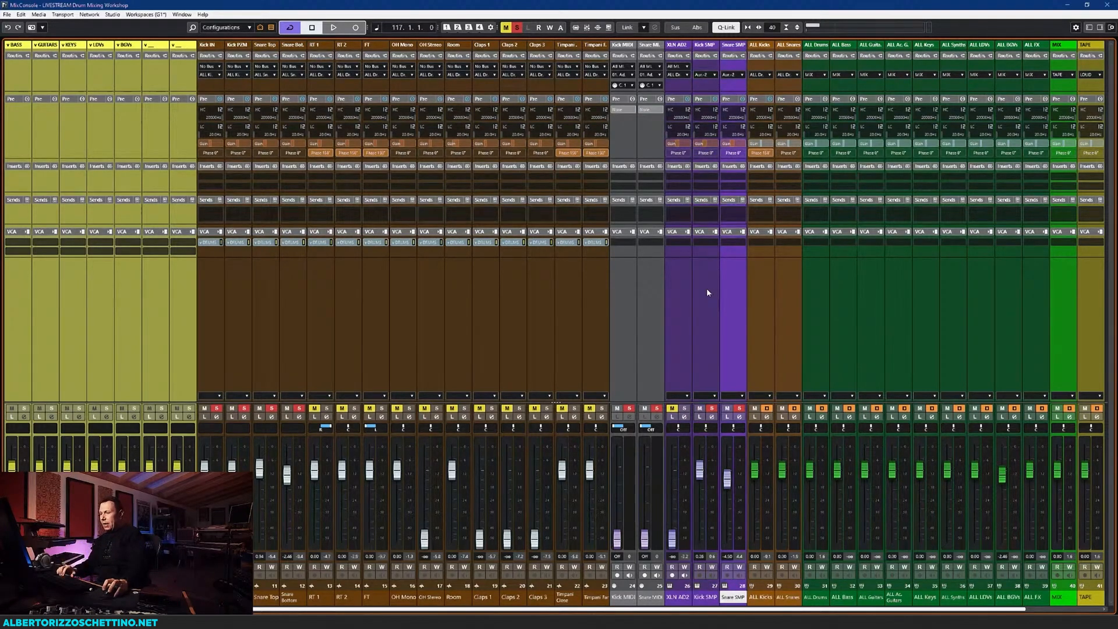
{"action": "left_click", "coordinate": [706, 292]}
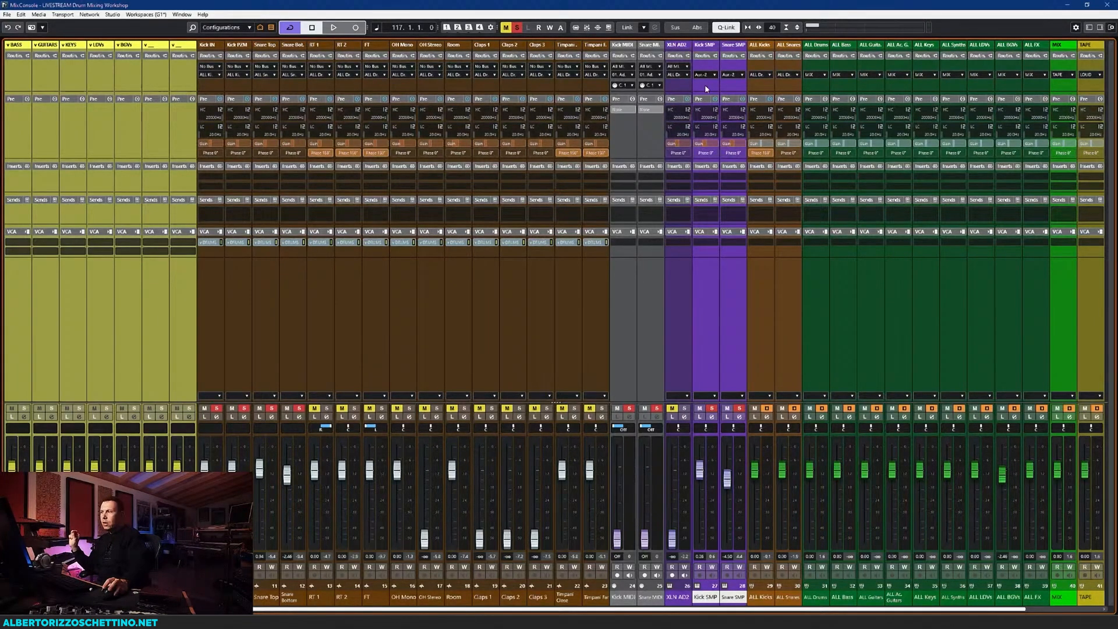
{"action": "left_click", "coordinate": [682, 287]}
{"action": "left_click", "coordinate": [702, 286]}
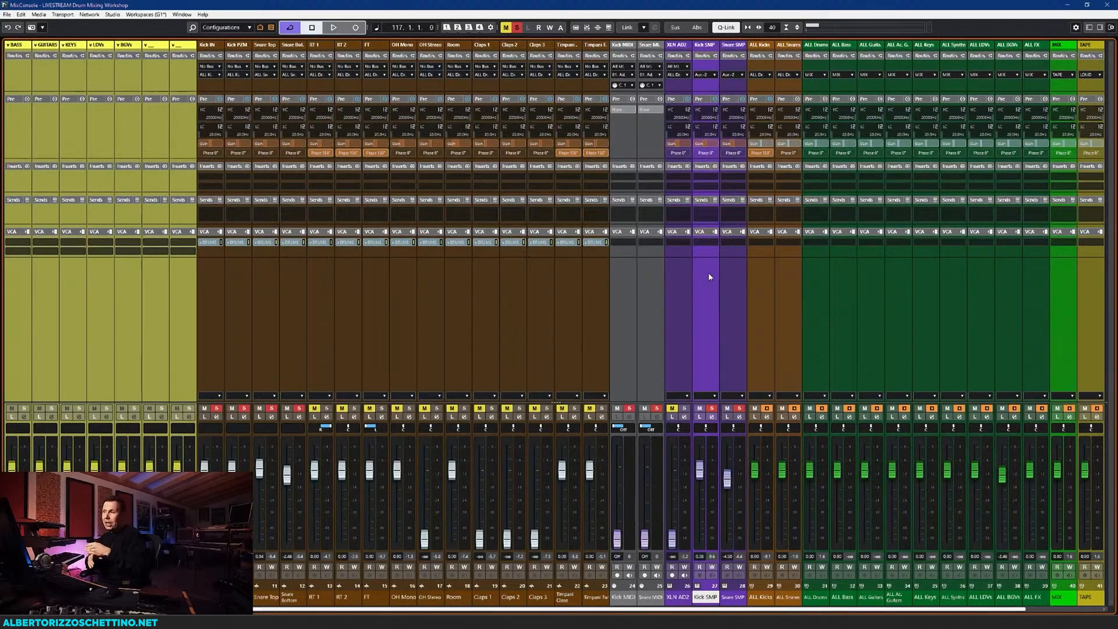
{"action": "left_click", "coordinate": [713, 75]}
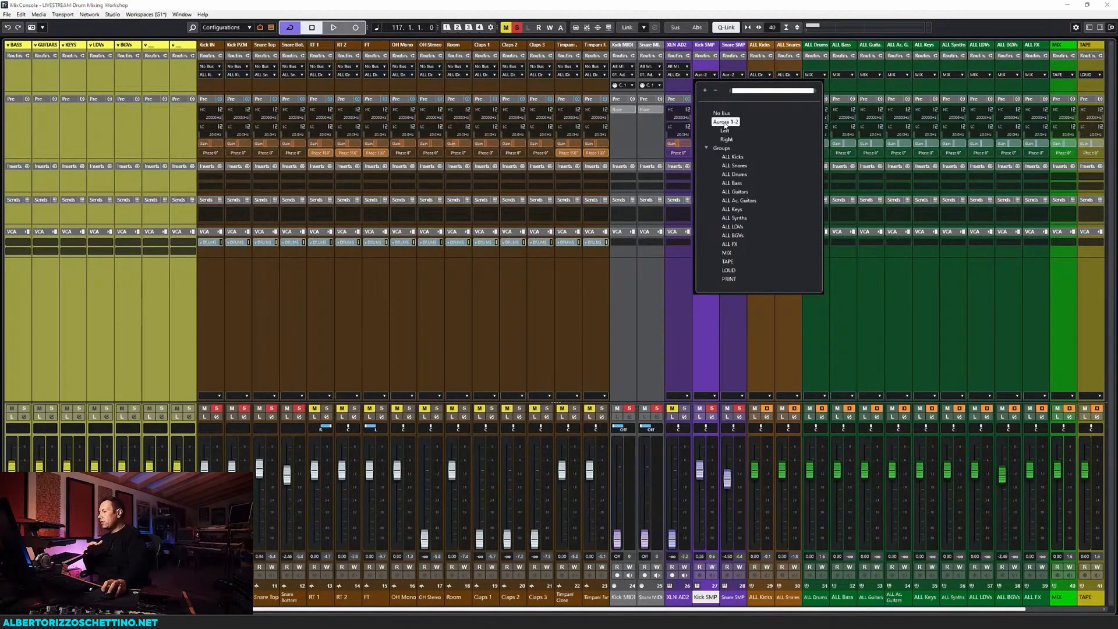
{"action": "left_click", "coordinate": [732, 157]}
{"action": "left_click", "coordinate": [732, 247]}
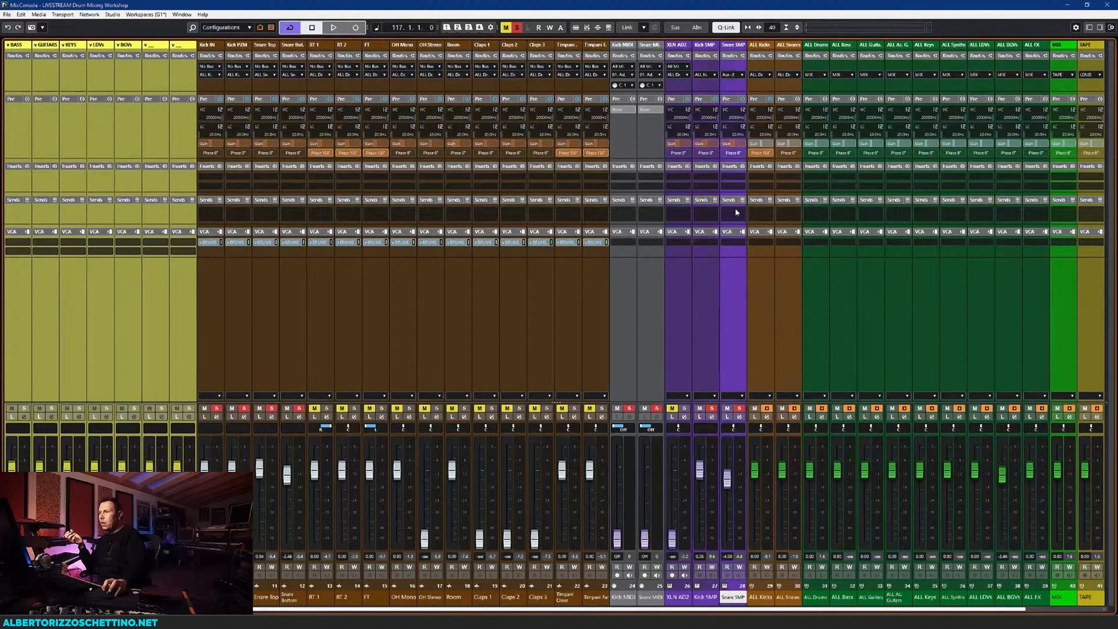
{"action": "left_click", "coordinate": [735, 75]}
{"action": "left_click", "coordinate": [761, 165]}
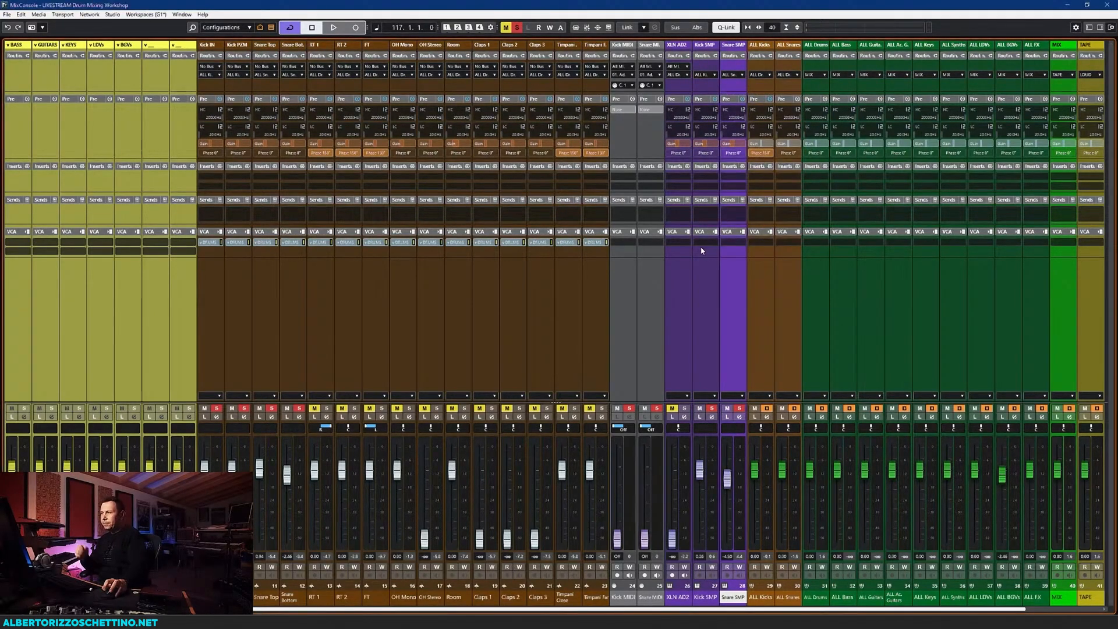
Toggle the phase inversion of Kick SMP and Snare SMP during playback to compare both polarities, leaving both channels at 0°
{"action": "left_click", "coordinate": [698, 287]}
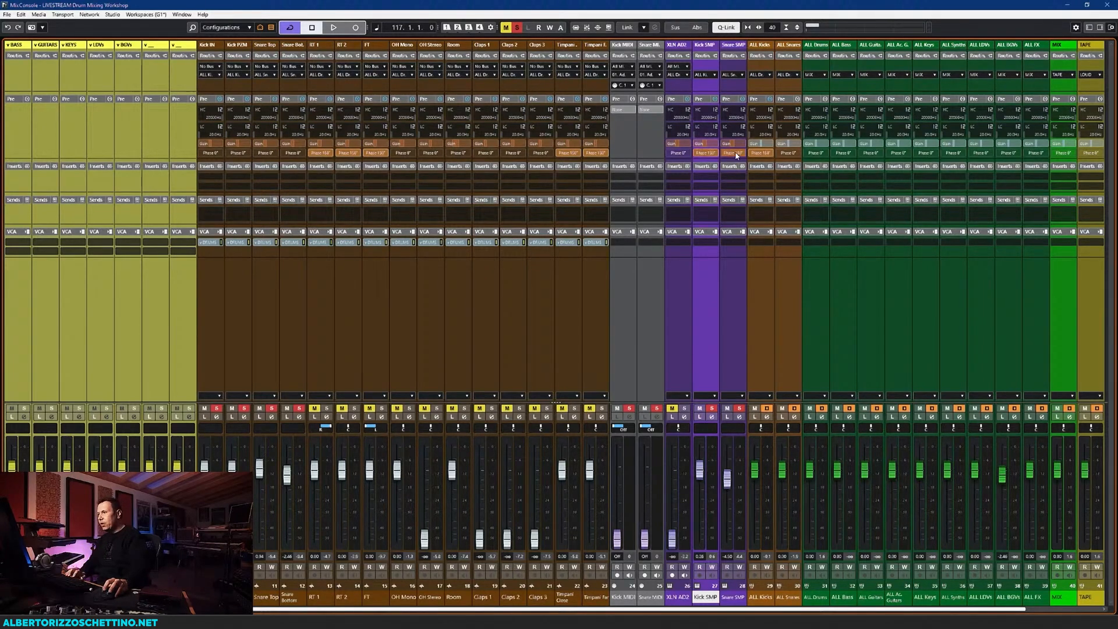
{"action": "key", "text": "space"}
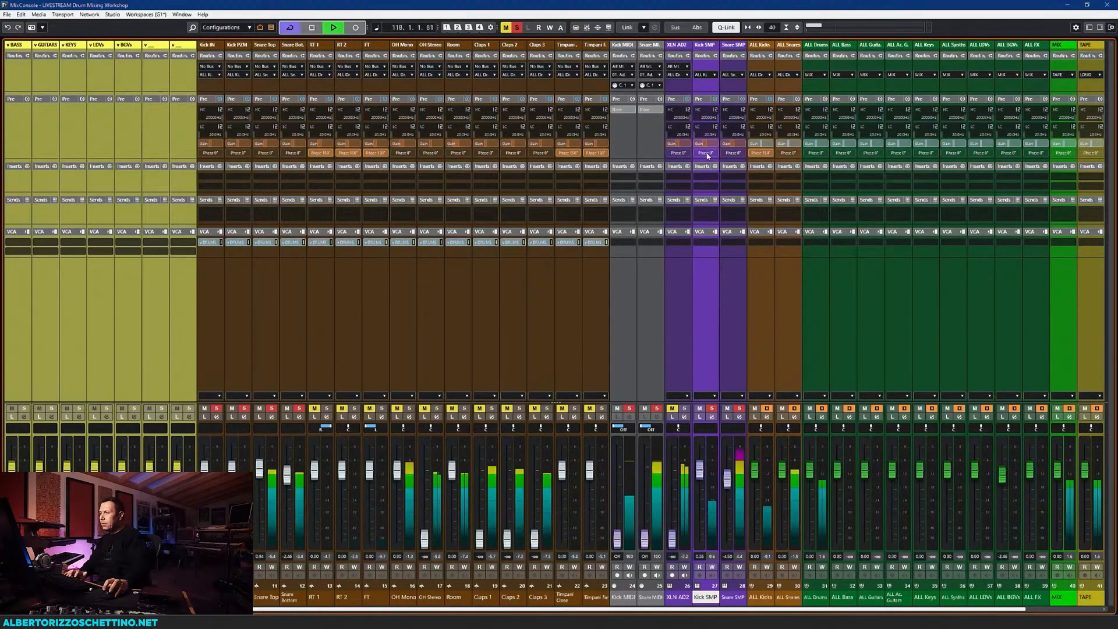
{"action": "left_click", "coordinate": [705, 153]}
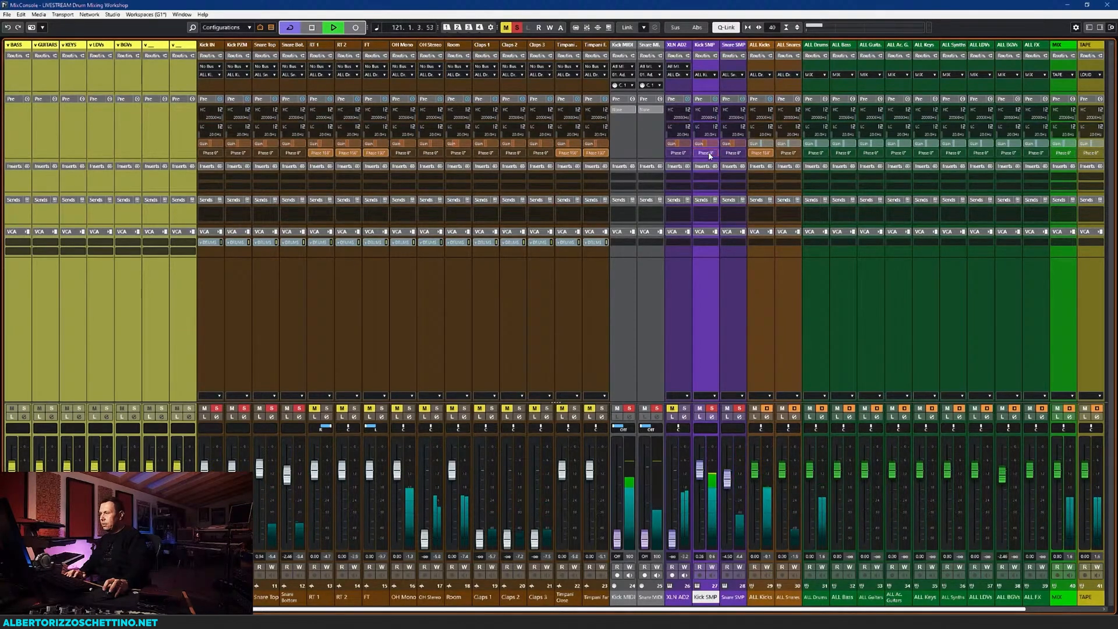
{"action": "left_click", "coordinate": [706, 152]}
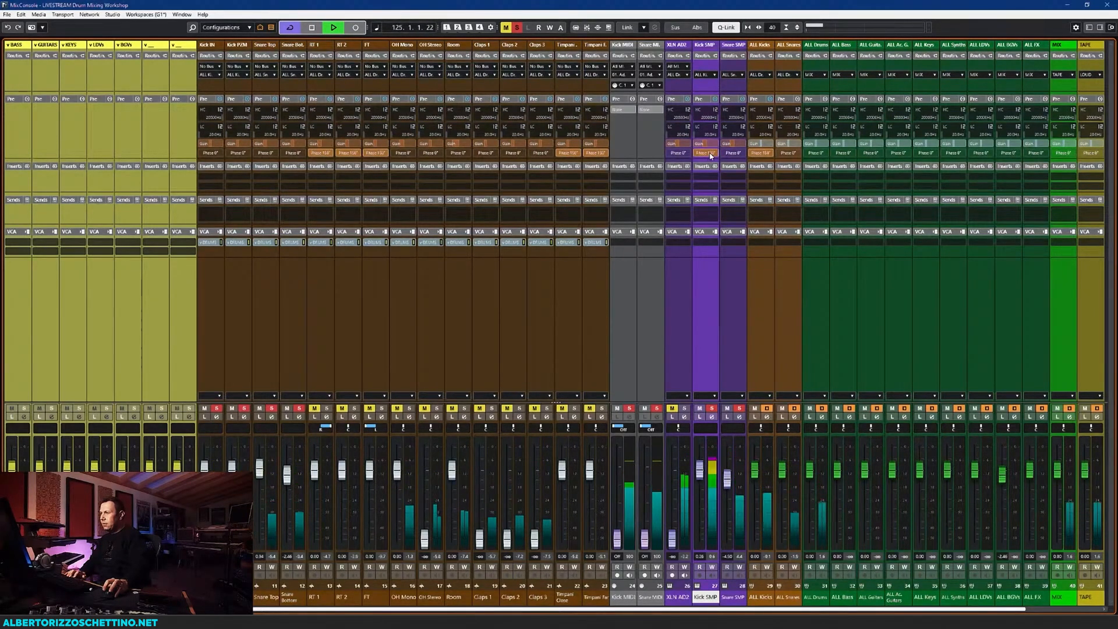
{"action": "left_click", "coordinate": [733, 153]}
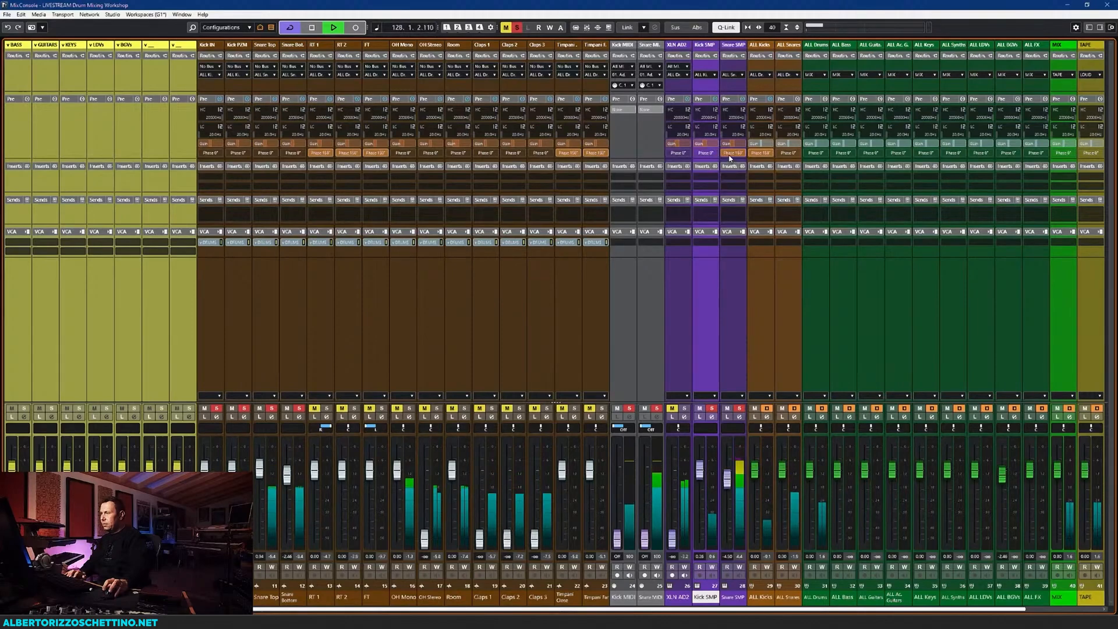
{"action": "left_click", "coordinate": [732, 152]}
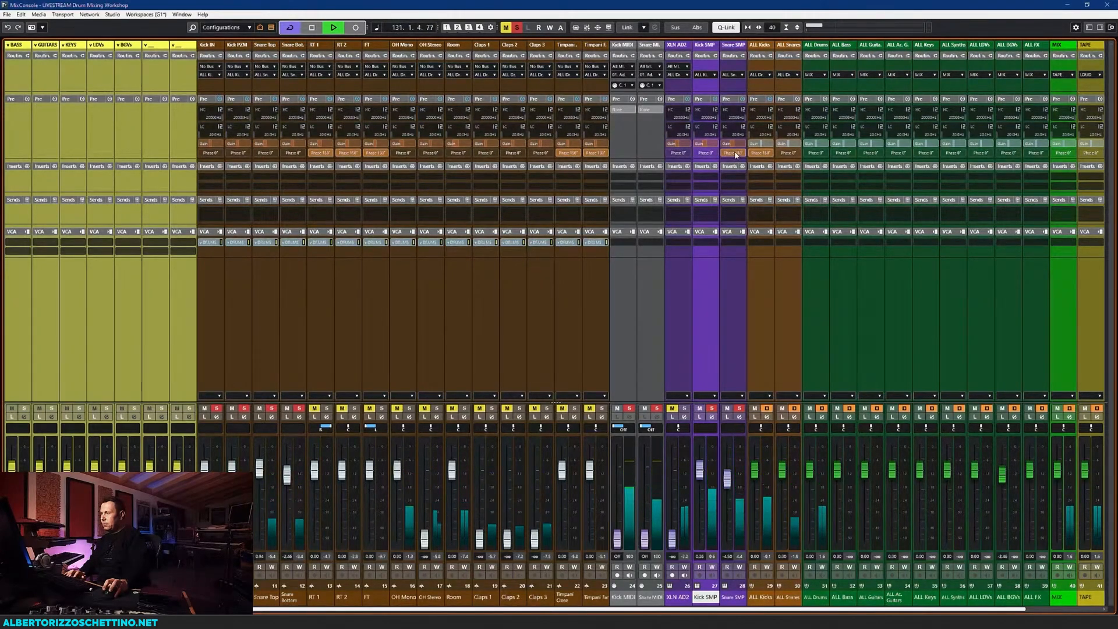
{"action": "key", "text": "space"}
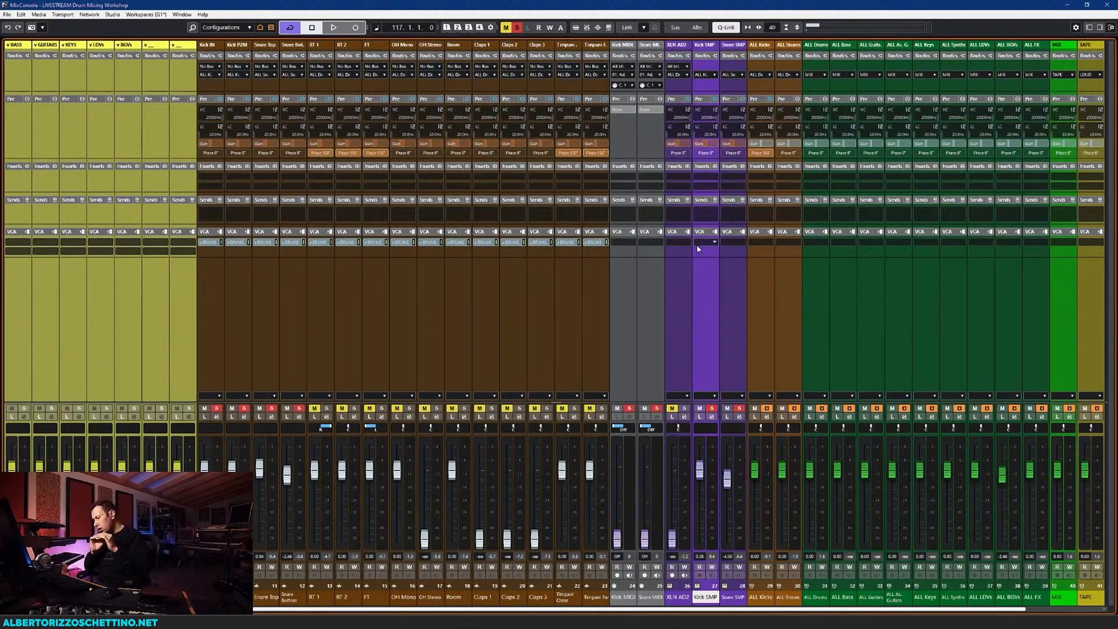
Look through the acoustic and MIDI drum tracks in the project window, and return to the mixer
{"action": "left_click", "coordinate": [726, 275]}
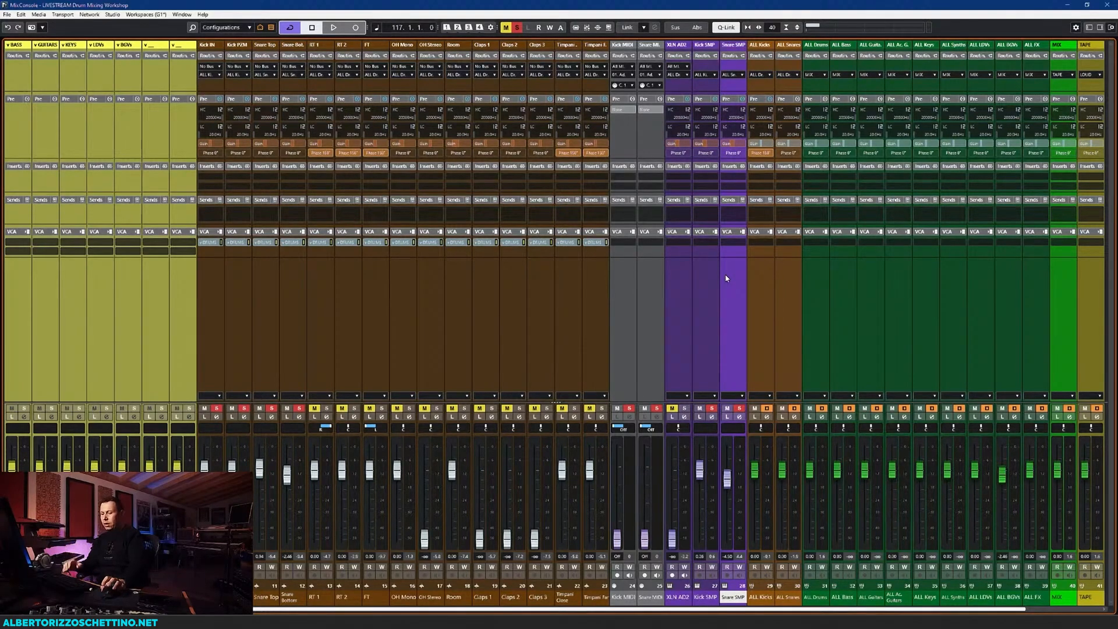
{"action": "key", "text": "F3"}
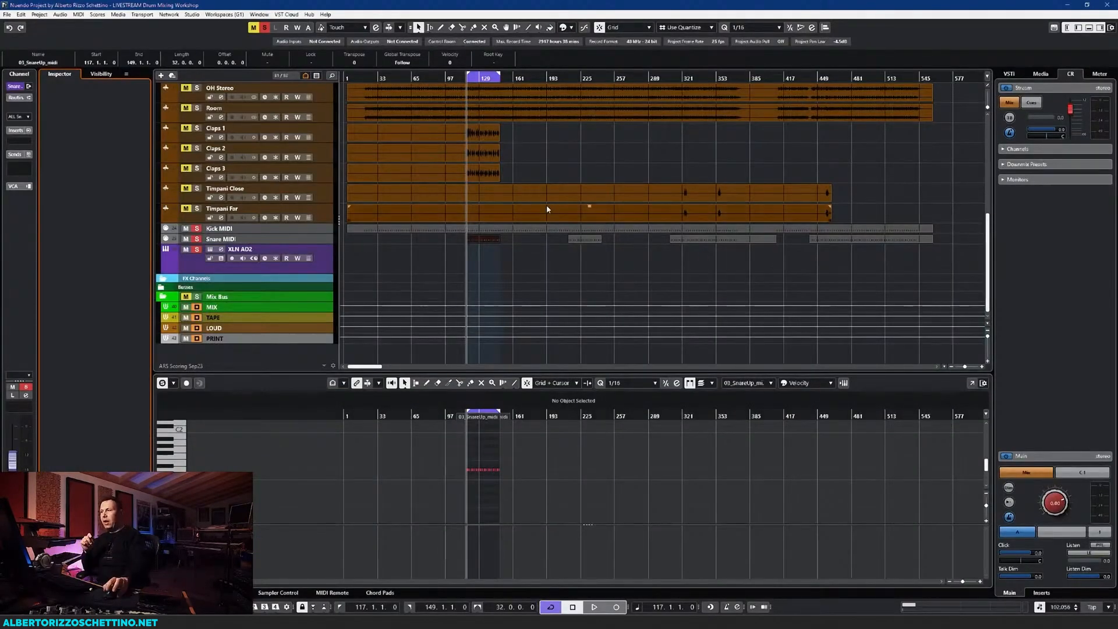
{"action": "scroll", "coordinate": [534, 211], "scroll_direction": "up", "scroll_amount": 10}
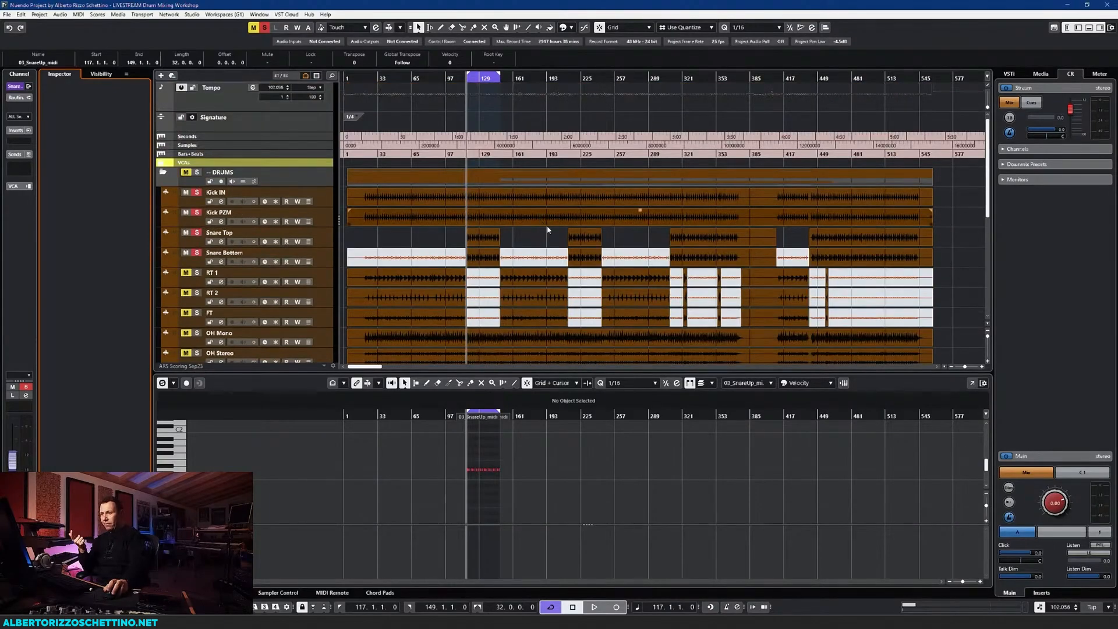
{"action": "scroll", "coordinate": [555, 235], "scroll_direction": "down", "scroll_amount": 2}
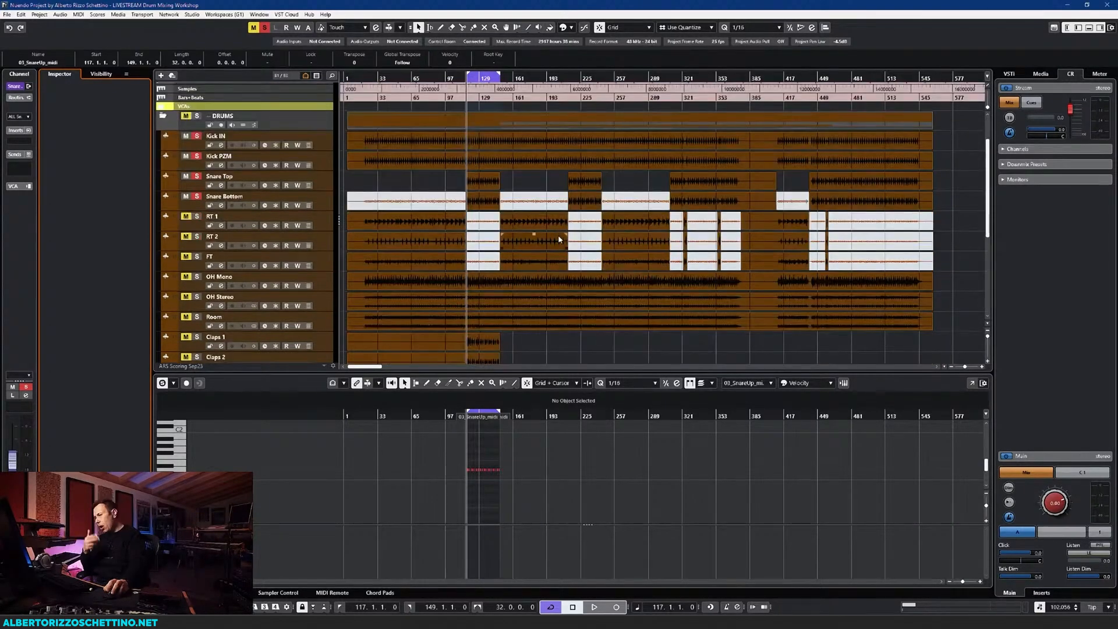
{"action": "scroll", "coordinate": [562, 237], "scroll_direction": "down", "scroll_amount": 4}
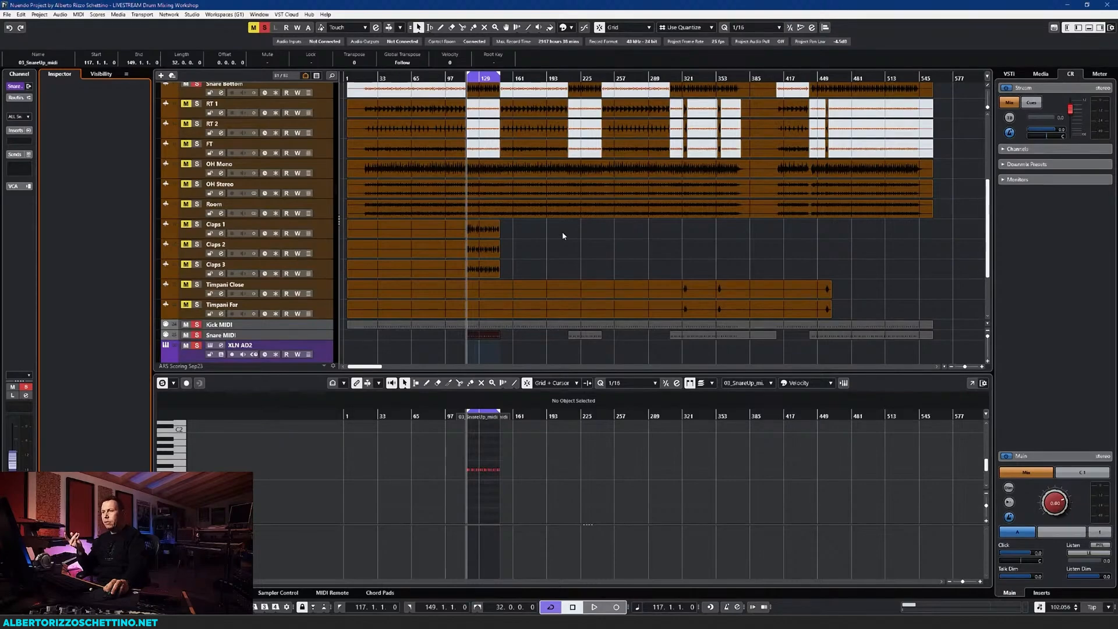
{"action": "scroll", "coordinate": [563, 235], "scroll_direction": "up", "scroll_amount": 2}
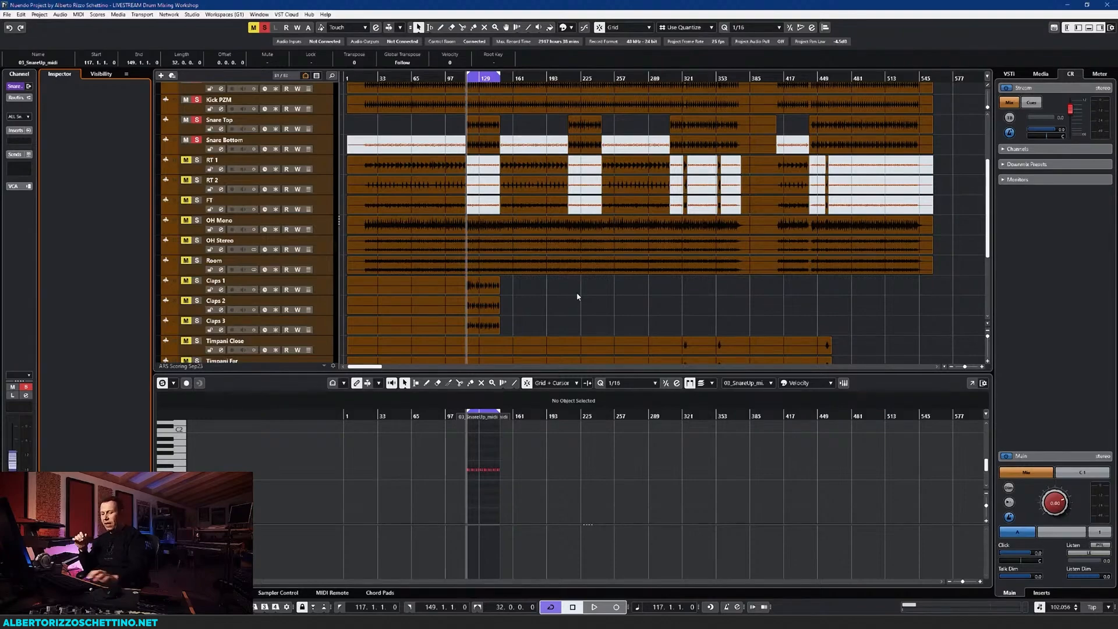
{"action": "key", "text": "F3"}
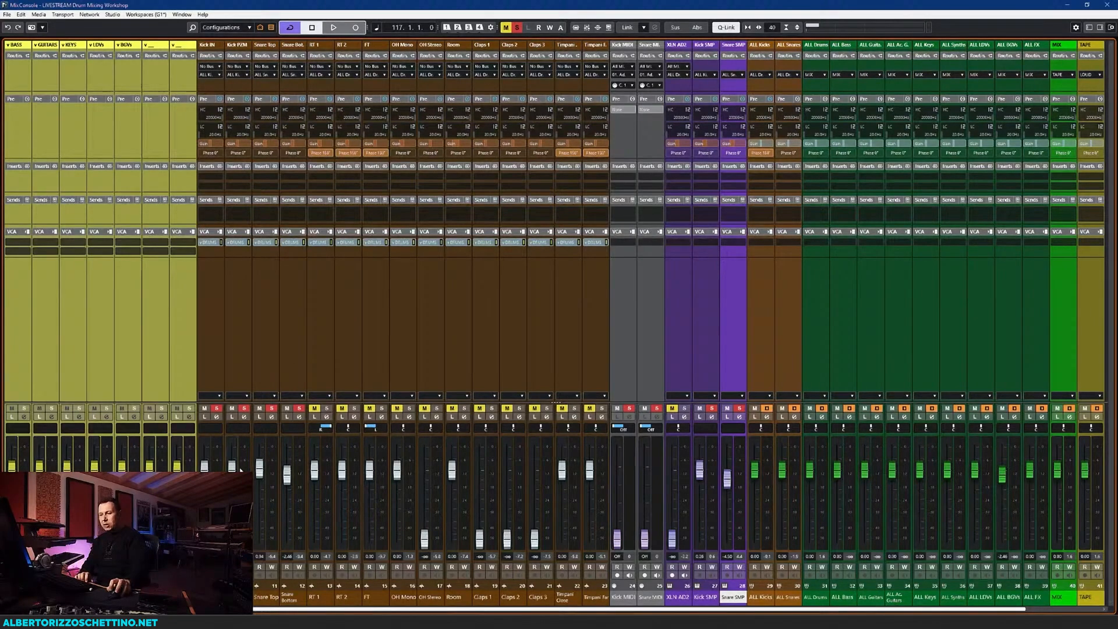
Insert the FUSER plug-in on the Kick PZM channel and dismiss its quickstart note
{"action": "left_click", "coordinate": [350, 149]}
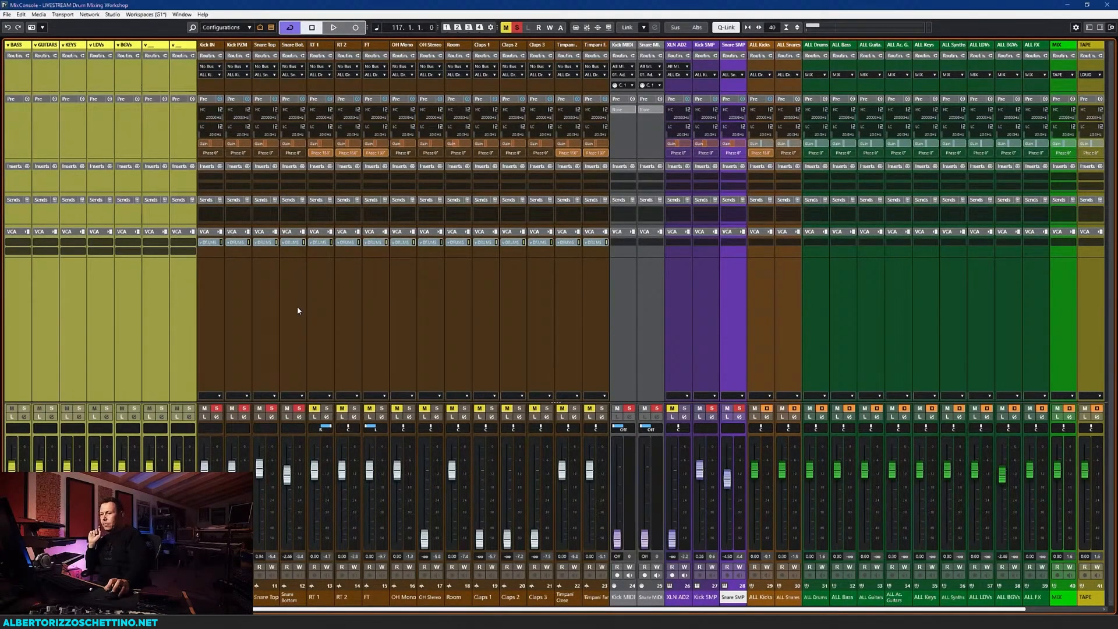
{"action": "left_click", "coordinate": [234, 290]}
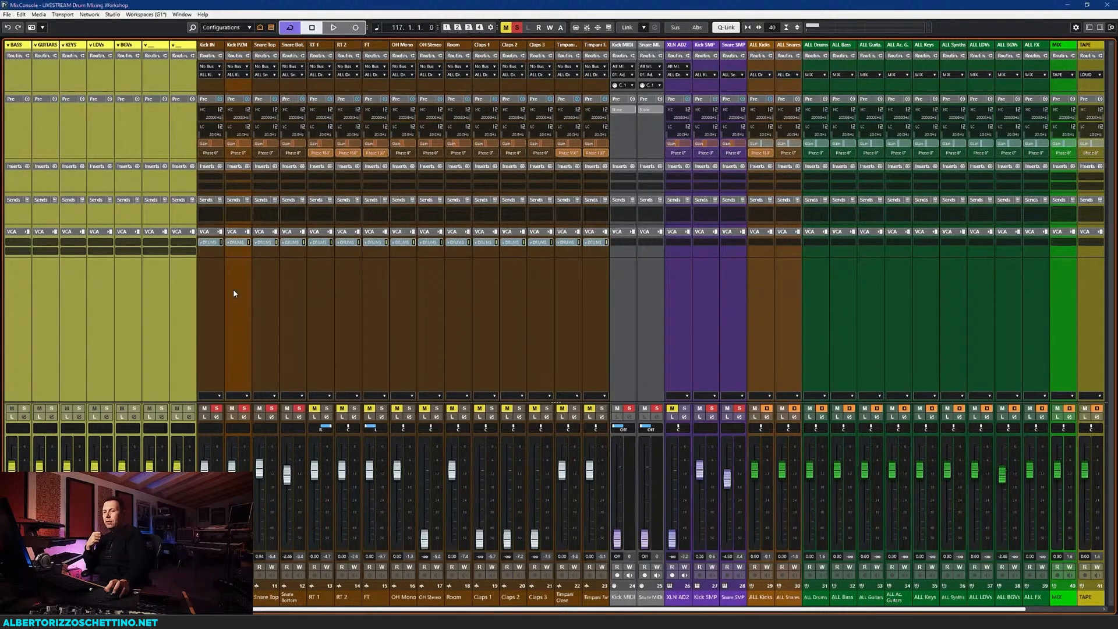
{"action": "left_click", "coordinate": [248, 187]}
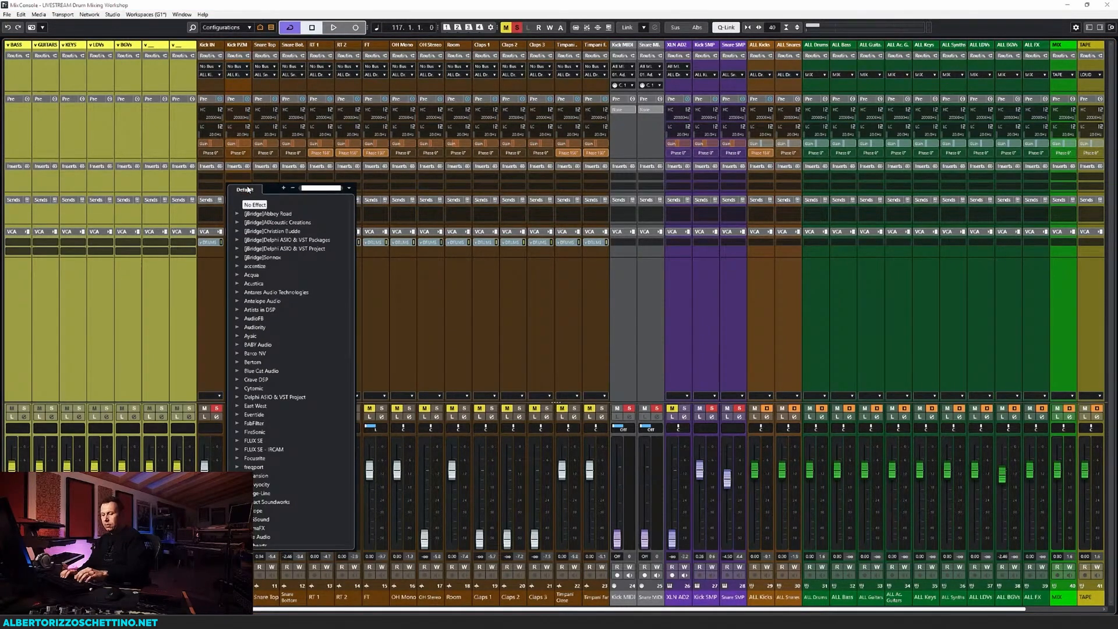
{"action": "type", "text": "nova"}
{"action": "key", "text": "Return"}
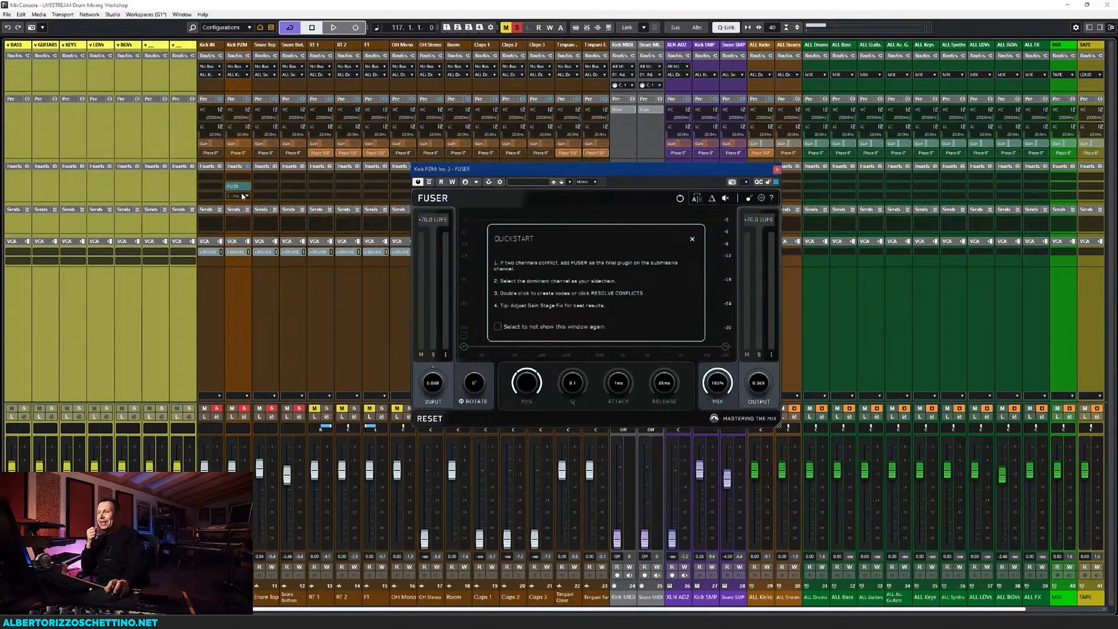
{"action": "left_click", "coordinate": [692, 239]}
{"action": "left_click_drag", "start_coordinate": [645, 168], "coordinate": [637, 89]}
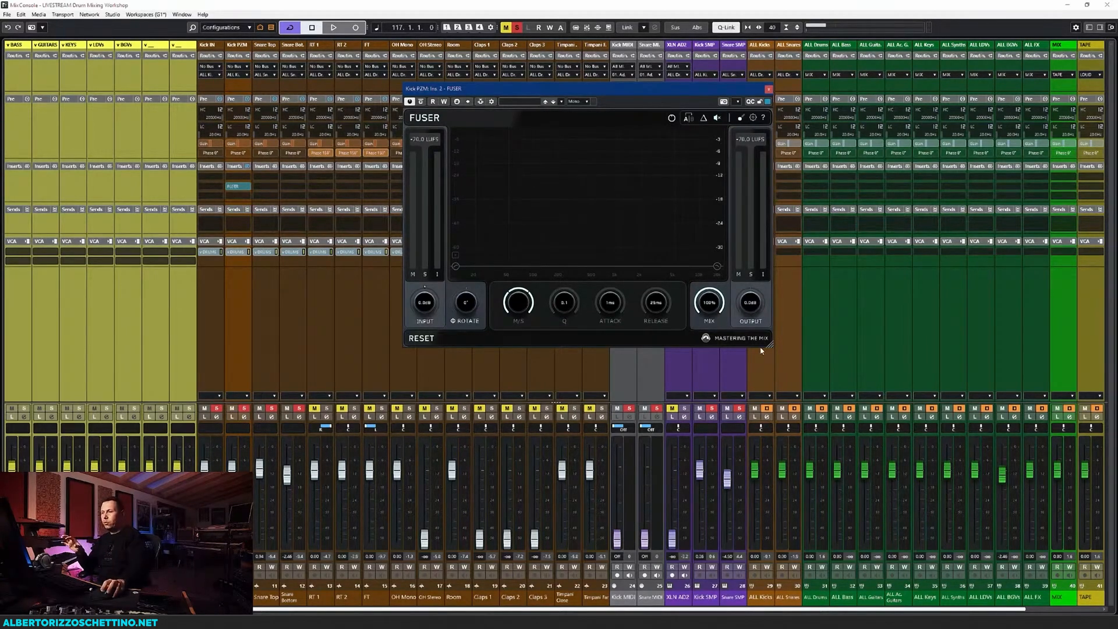
{"action": "left_click_drag", "start_coordinate": [654, 90], "coordinate": [663, 99]}
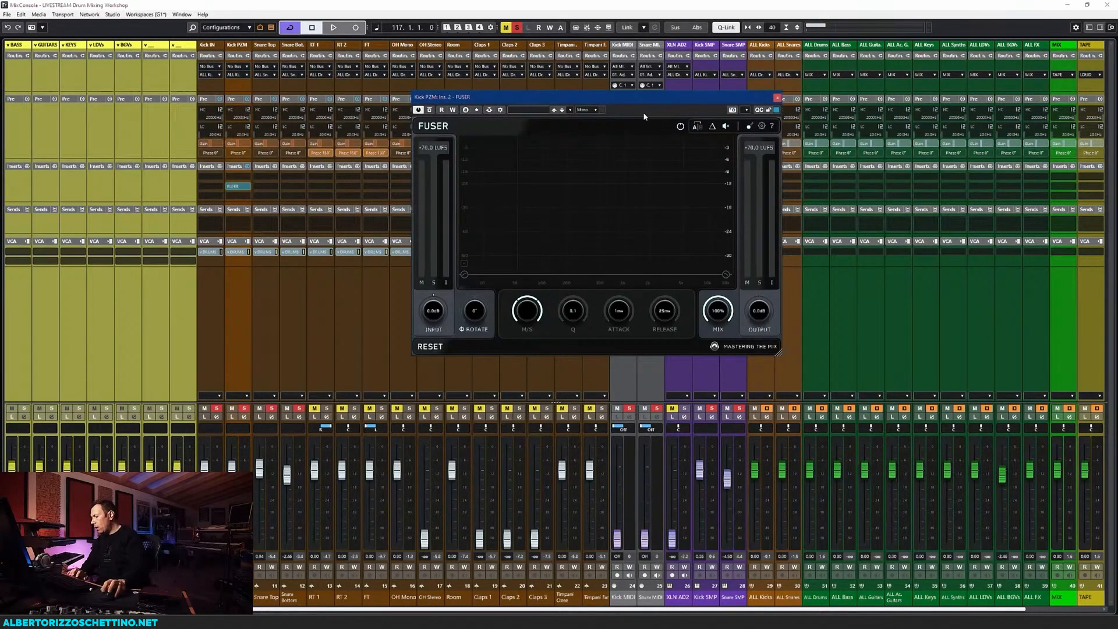
Add Kick IN as the side-chain source for FUSER on the Kick PZM channel
{"action": "left_click", "coordinate": [490, 111]}
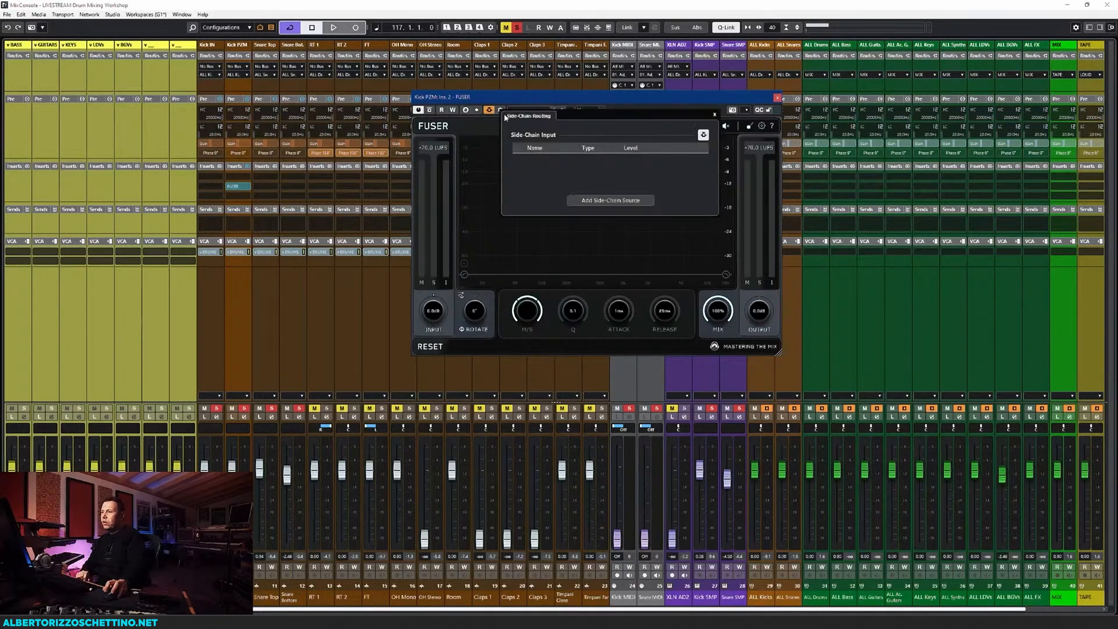
{"action": "left_click", "coordinate": [606, 202]}
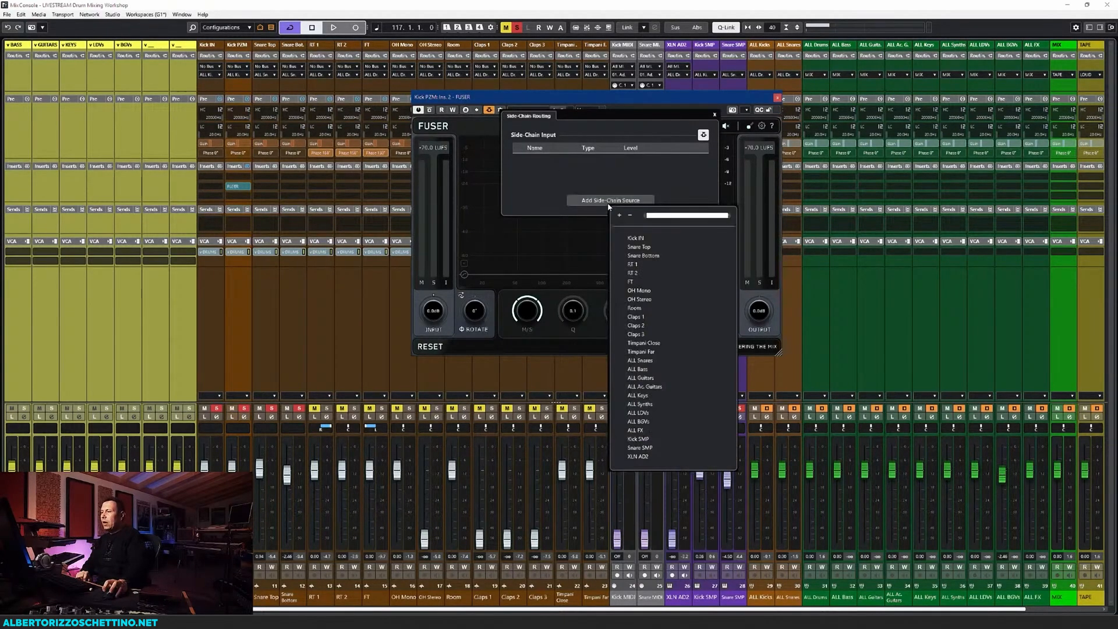
{"action": "left_click", "coordinate": [634, 239]}
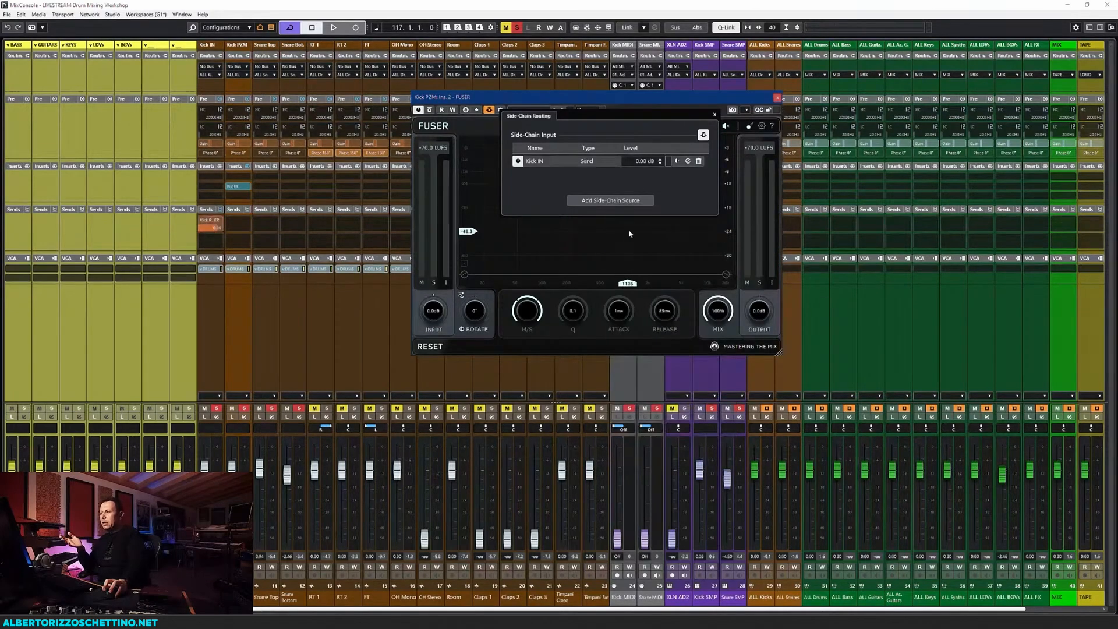
{"action": "left_click", "coordinate": [716, 116]}
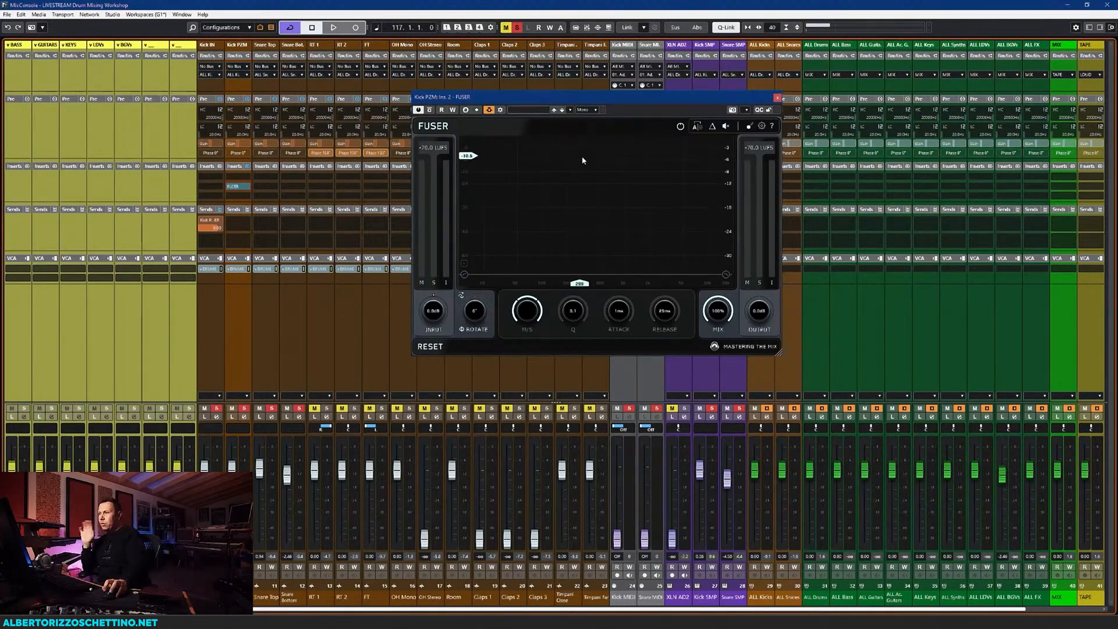
Play the drums briefly to examine the Kick PZM signal in FUSER, and reposition the plug-in window
{"action": "left_click", "coordinate": [515, 268]}
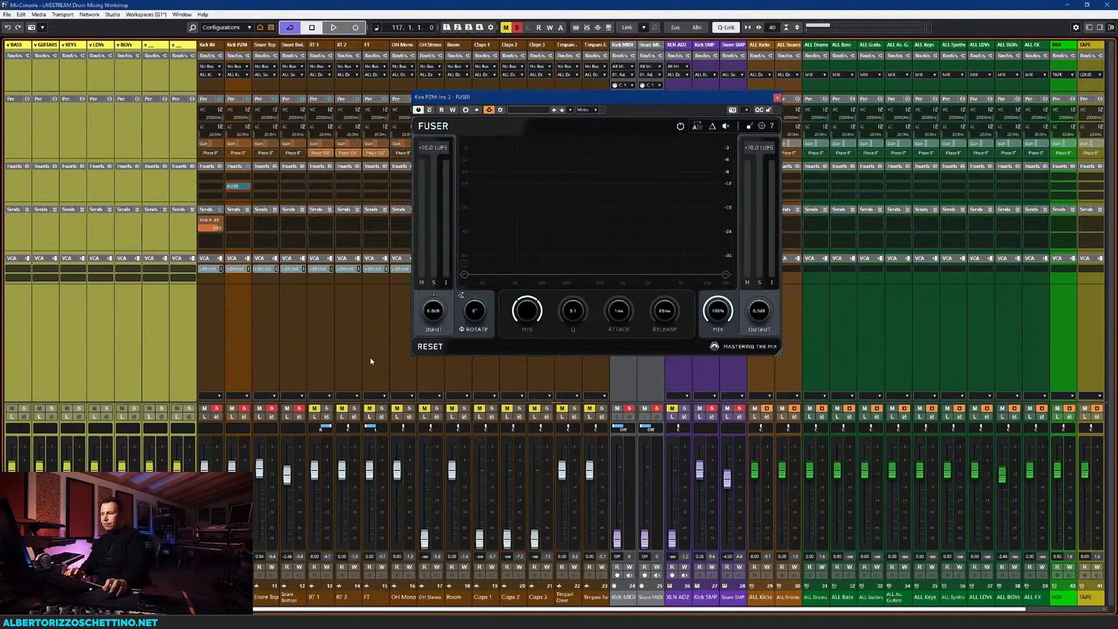
{"action": "key", "text": "space"}
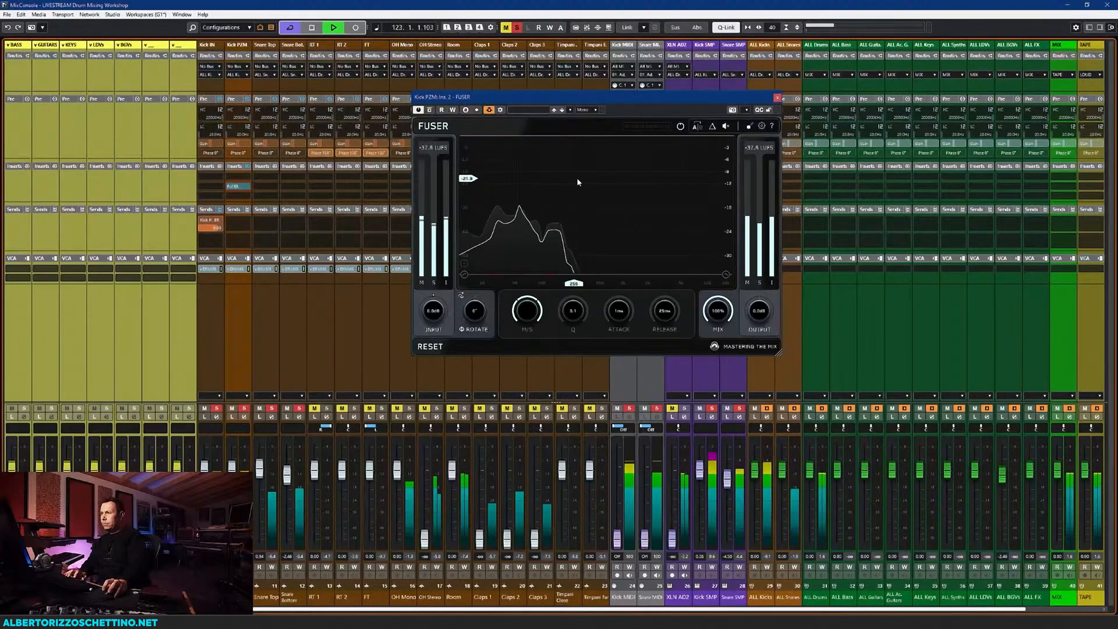
{"action": "key", "text": "space"}
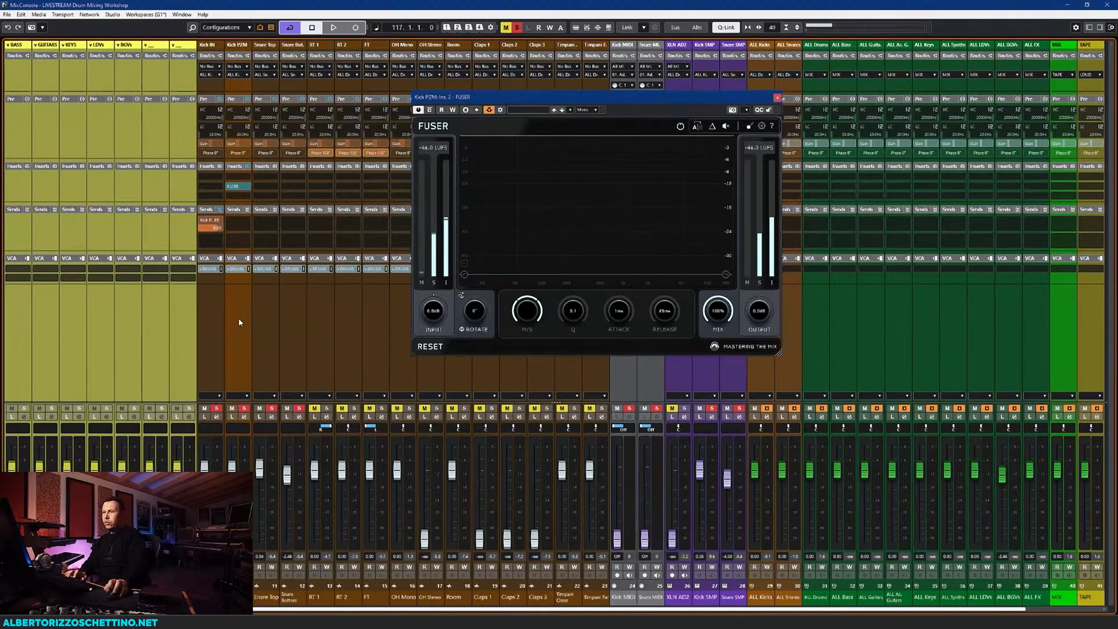
{"action": "left_click", "coordinate": [637, 130]}
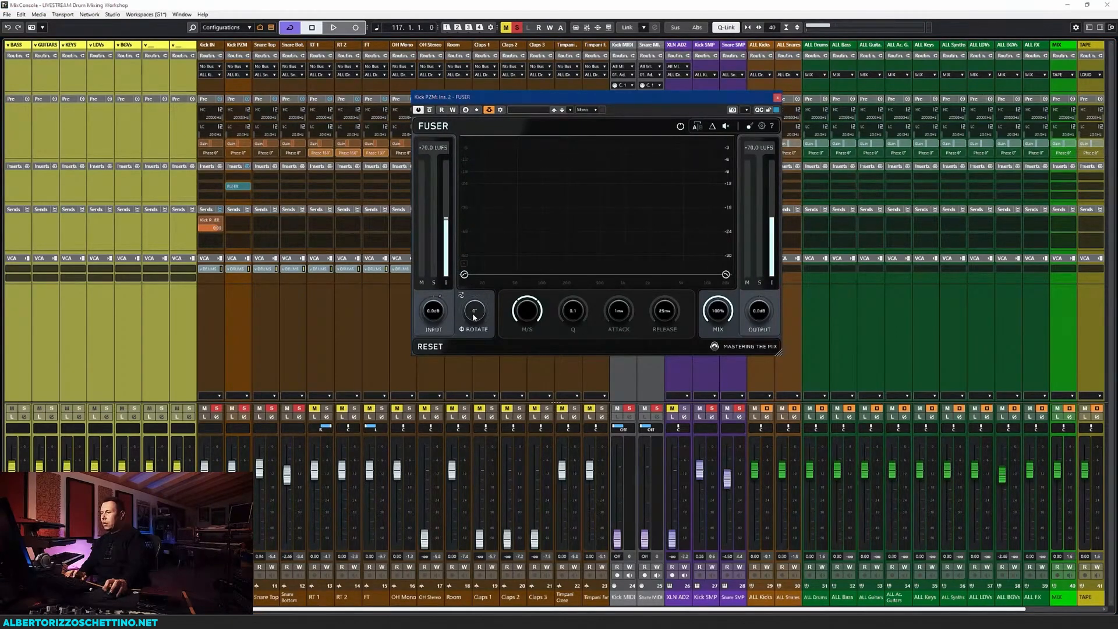
{"action": "left_click_drag", "start_coordinate": [592, 95], "coordinate": [596, 123]}
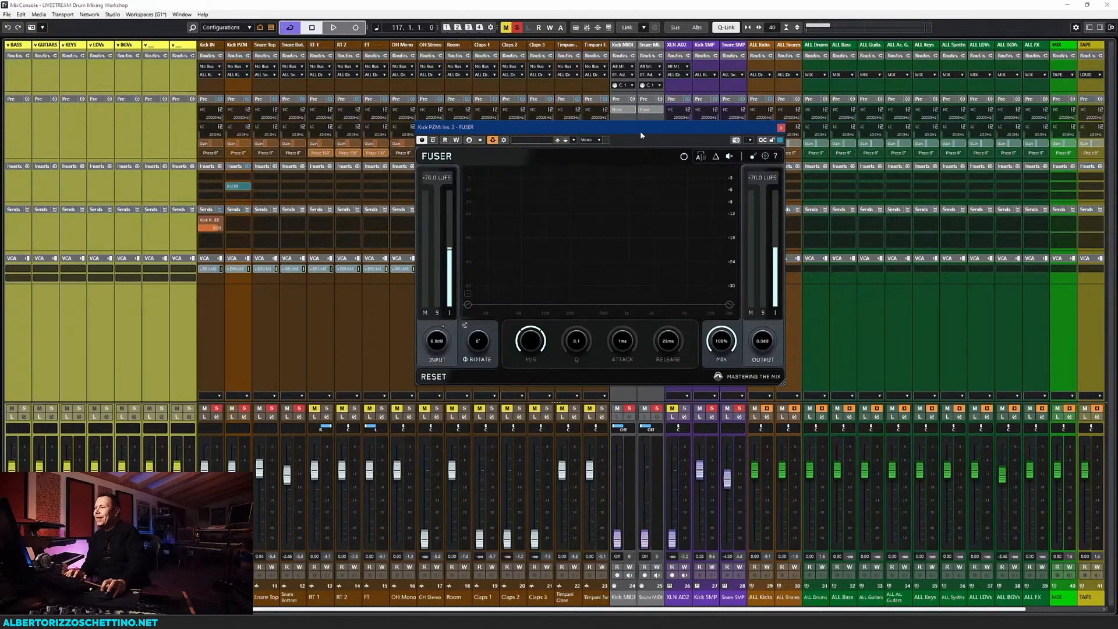
Reposition the FUSER window and check that Kick IN is active in its side-chain routing on Kick PZM
{"action": "left_click_drag", "start_coordinate": [641, 132], "coordinate": [649, 124]}
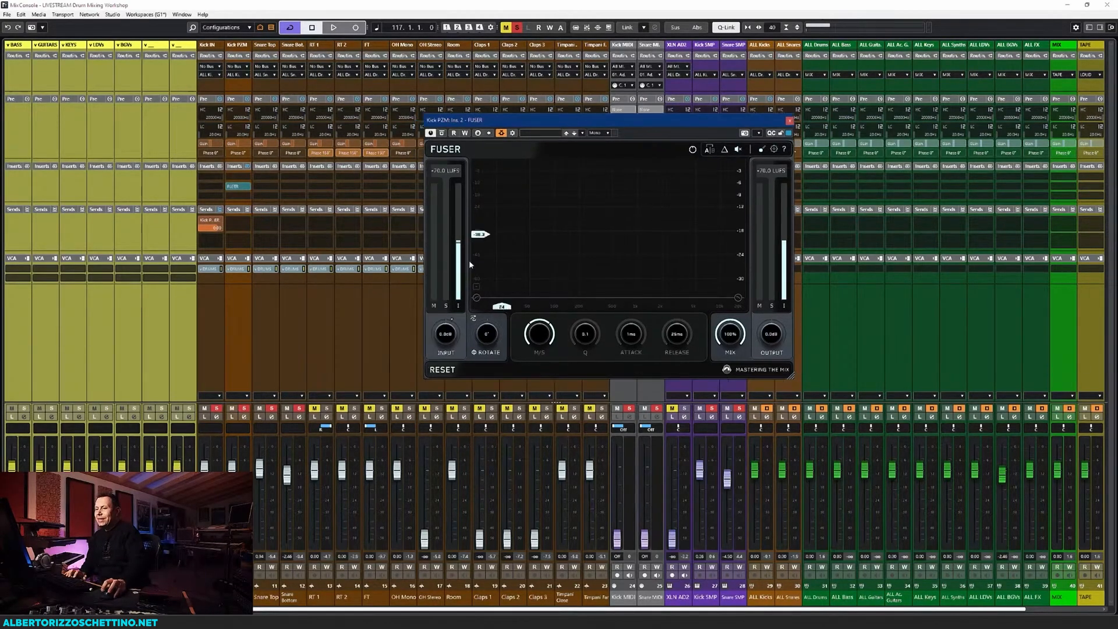
{"action": "left_click", "coordinate": [232, 317]}
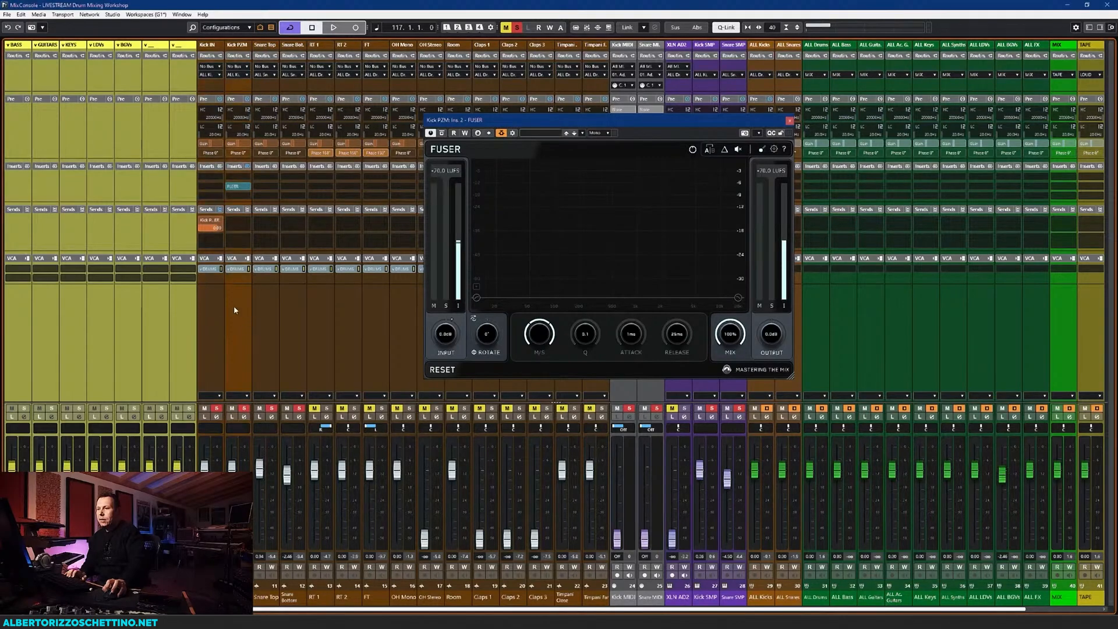
{"action": "left_click", "coordinate": [501, 133]}
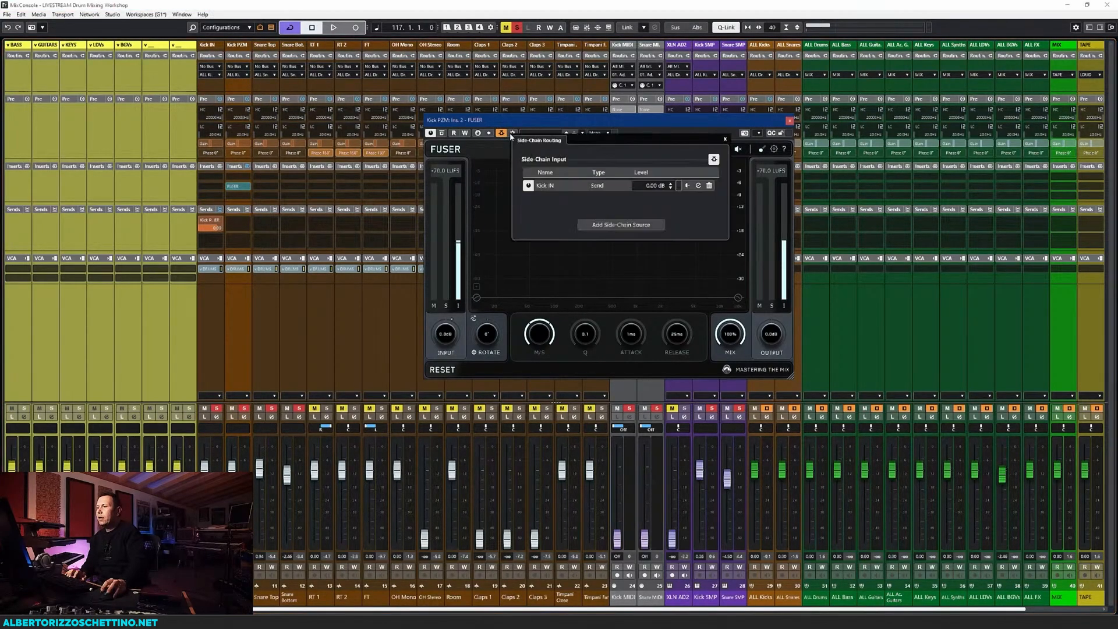
{"action": "left_click", "coordinate": [528, 186]}
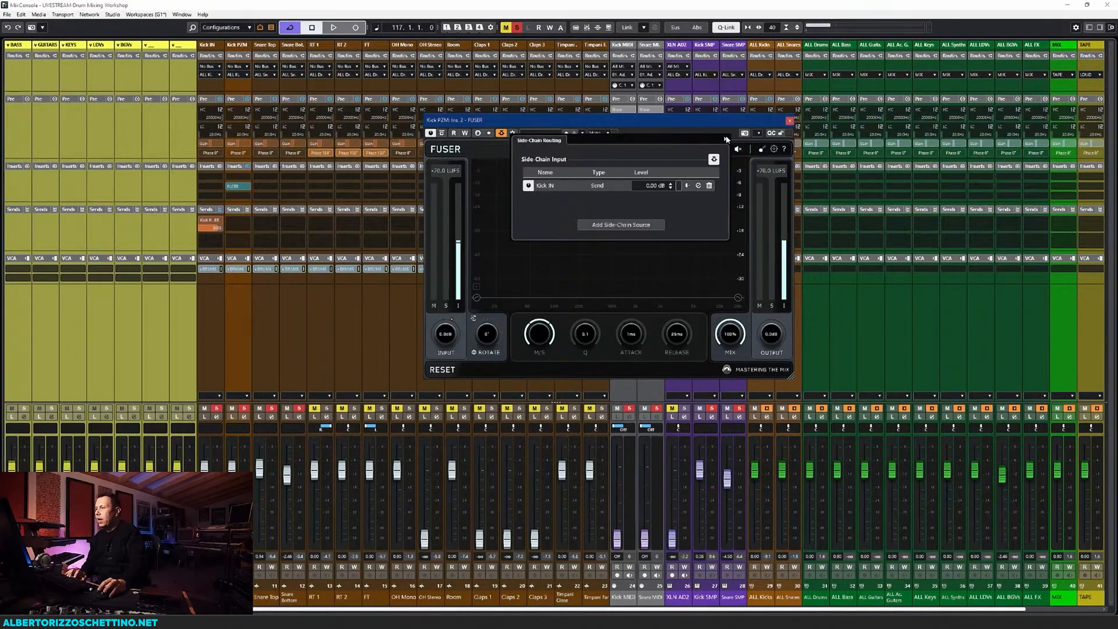
{"action": "left_click", "coordinate": [724, 142]}
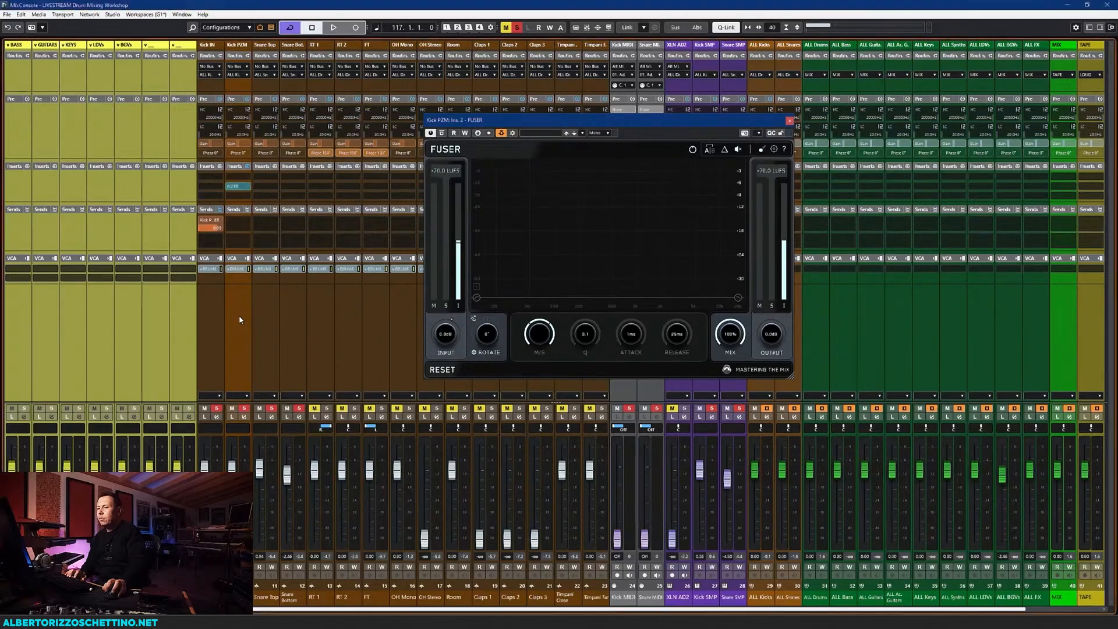
Clear the solos on the drum channels and play the loop to examine the Kick PZM signal in FUSER
{"action": "left_click", "coordinate": [216, 408]}
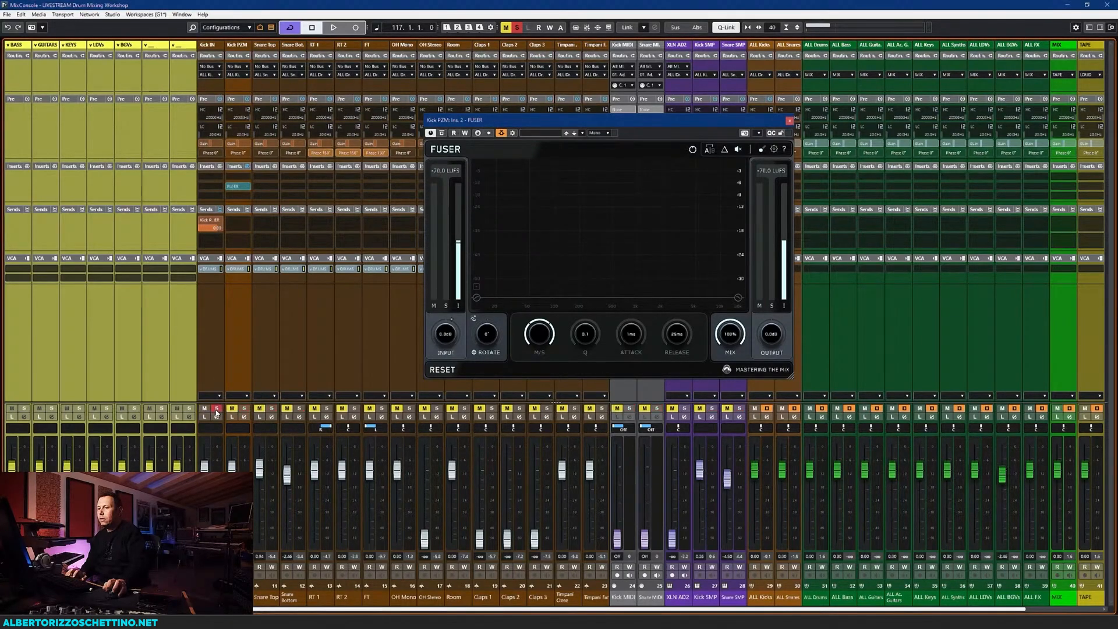
{"action": "key", "text": "space"}
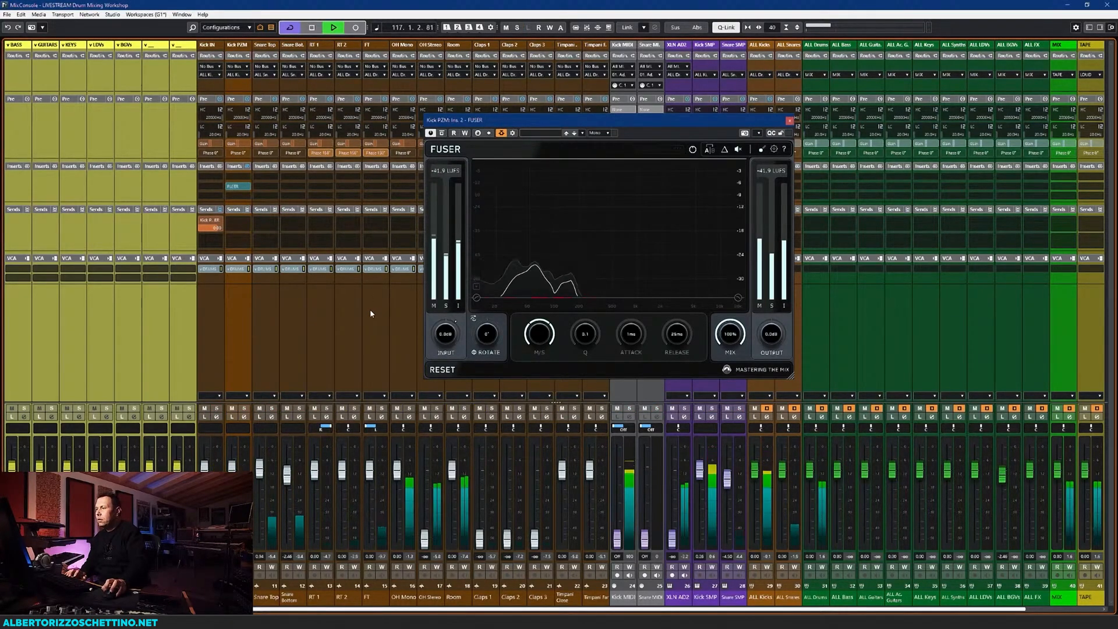
{"action": "left_click_drag", "start_coordinate": [497, 202], "coordinate": [644, 208]}
{"action": "key", "text": "space"}
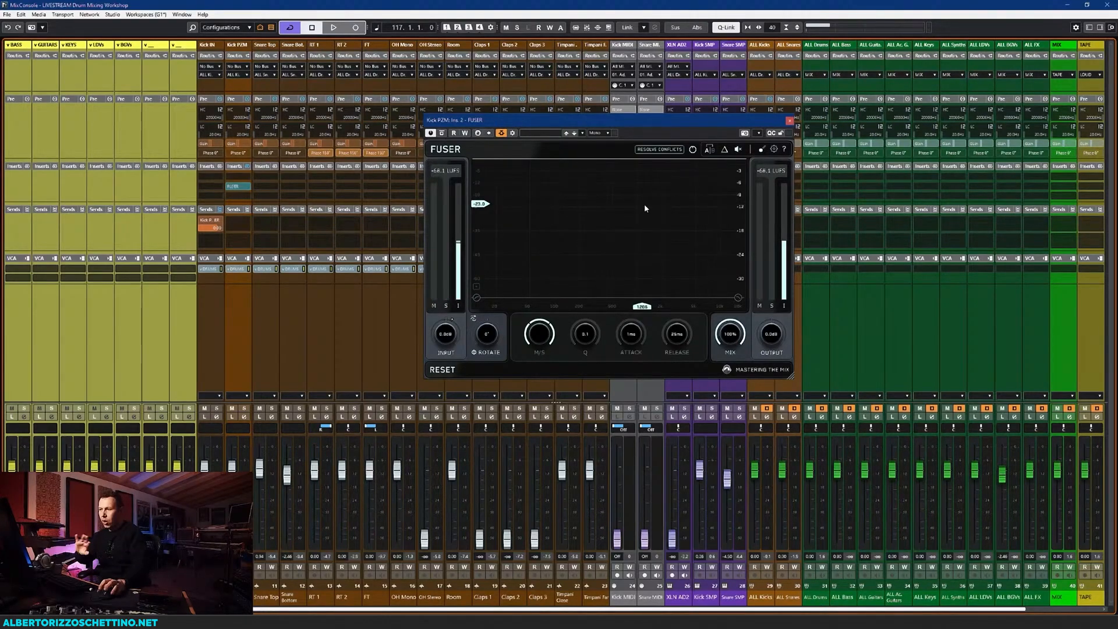
Switch FUSER's filters to linear-phase FIR in its settings and close them
{"action": "mouse_move", "coordinate": [644, 204]}
{"action": "left_mouse_down"}
{"action": "mouse_move", "coordinate": [600, 238]}
{"action": "mouse_move", "coordinate": [606, 156]}
{"action": "left_mouse_up"}
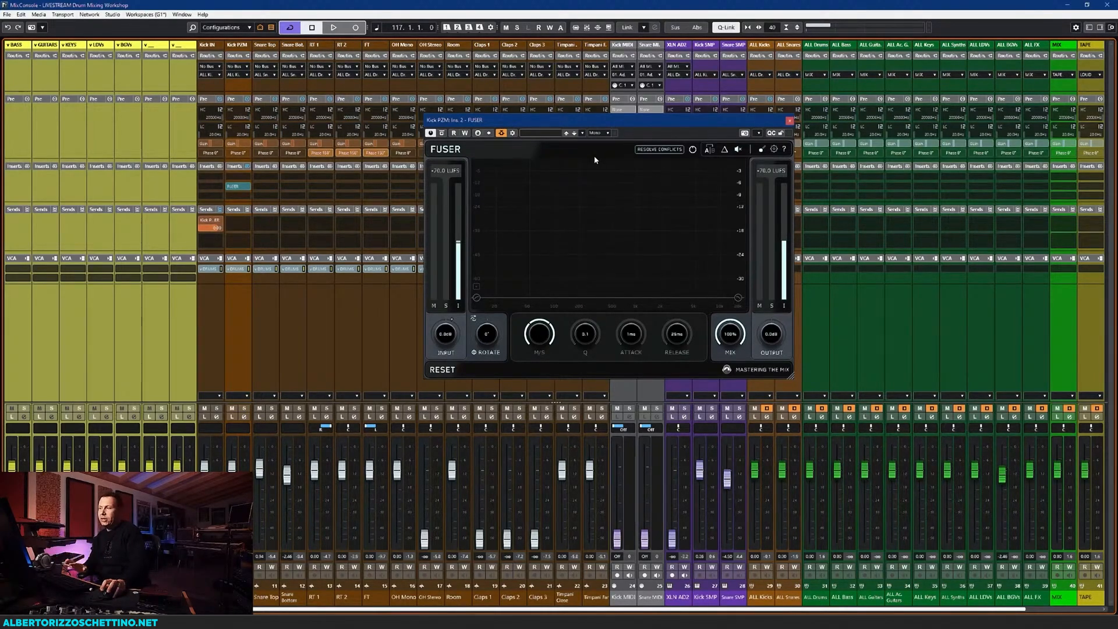
{"action": "left_click", "coordinate": [774, 149]}
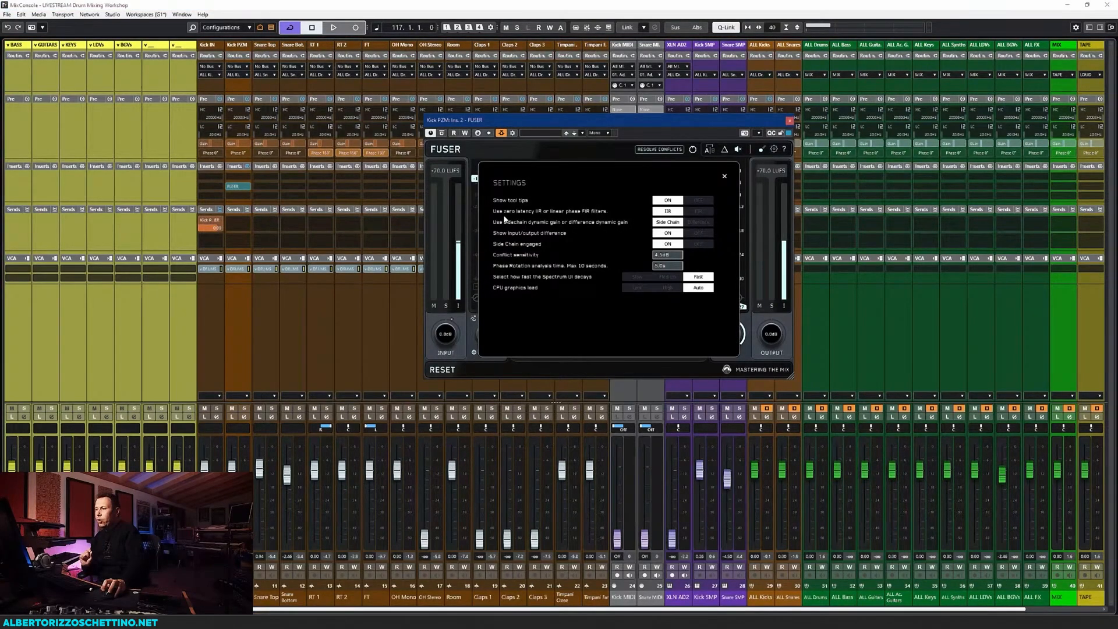
{"action": "left_click", "coordinate": [696, 212]}
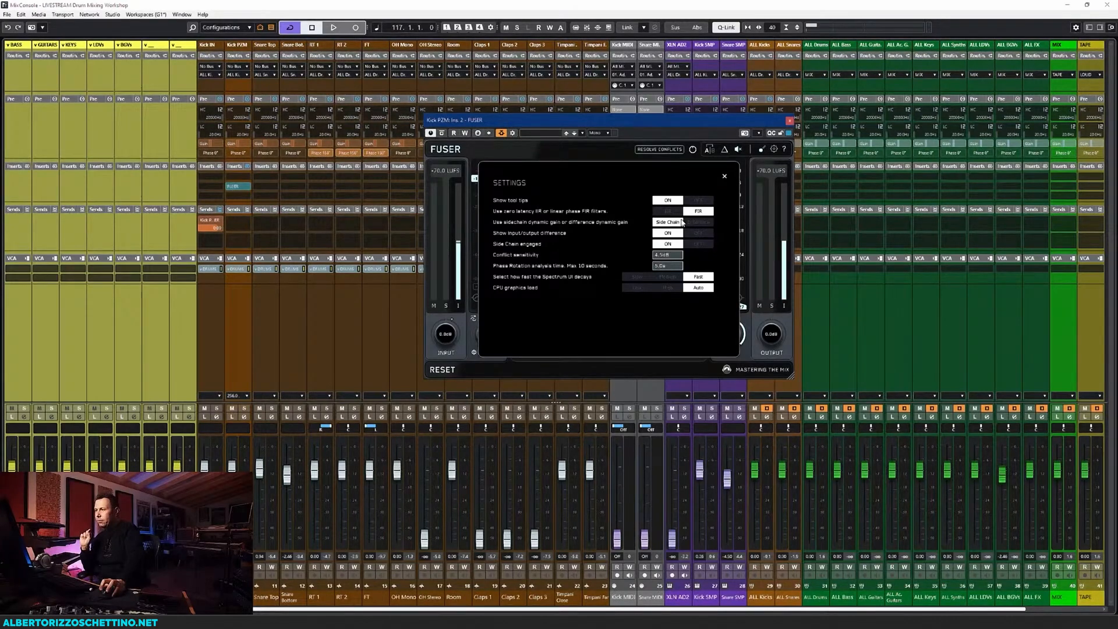
{"action": "left_click", "coordinate": [724, 176]}
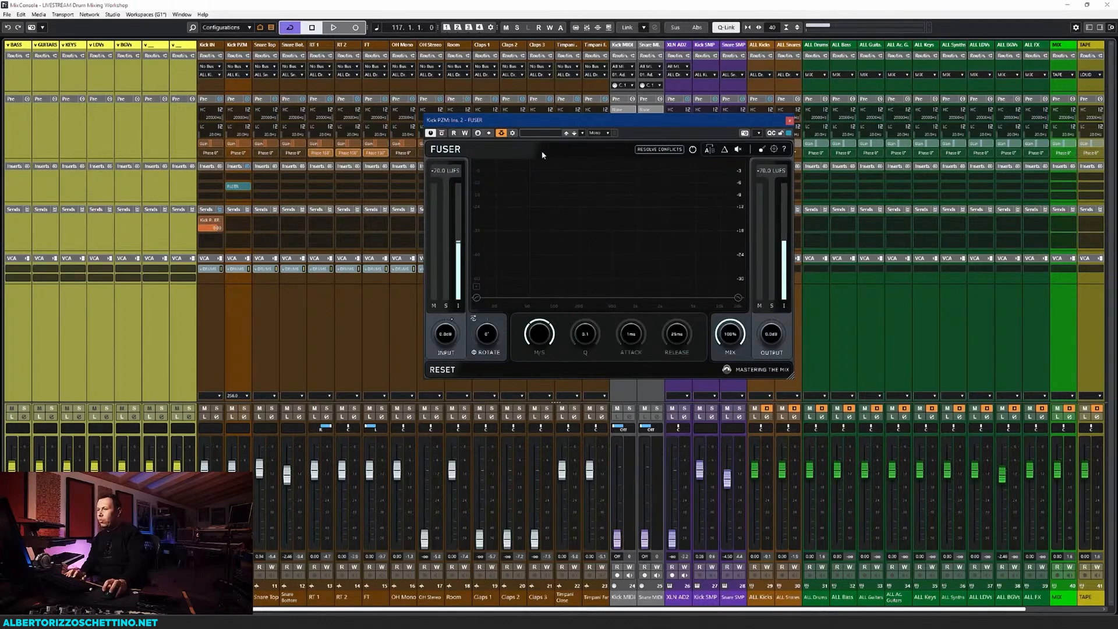
Play the drums and let FUSER resolve the frequency conflicts between Kick PZM and Kick IN
{"action": "left_click", "coordinate": [739, 149]}
{"action": "key", "text": "space"}
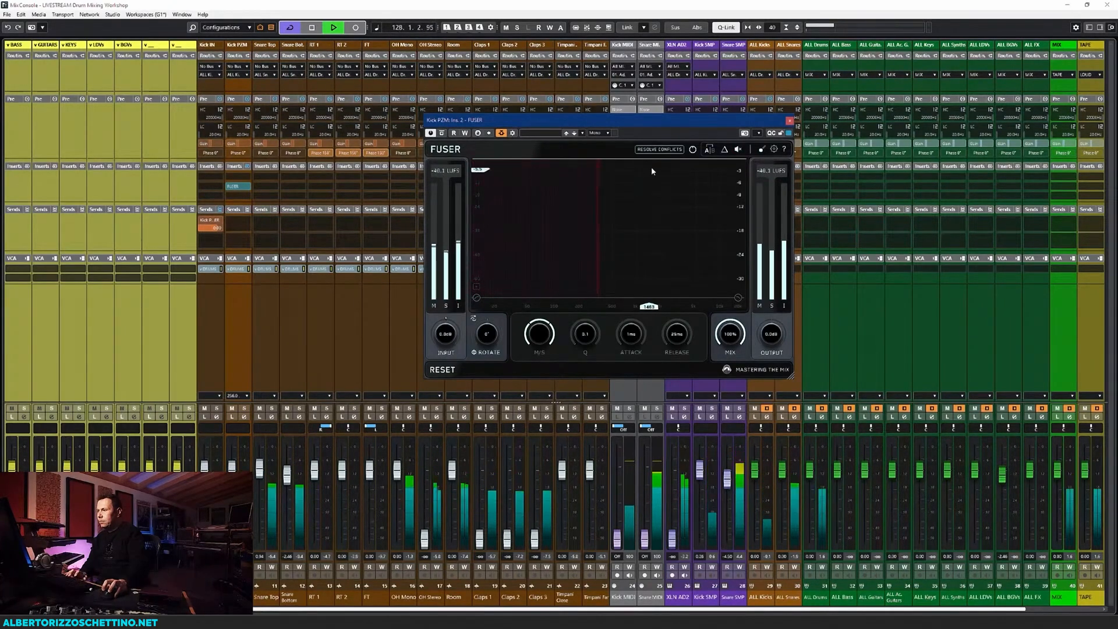
{"action": "left_click", "coordinate": [654, 150]}
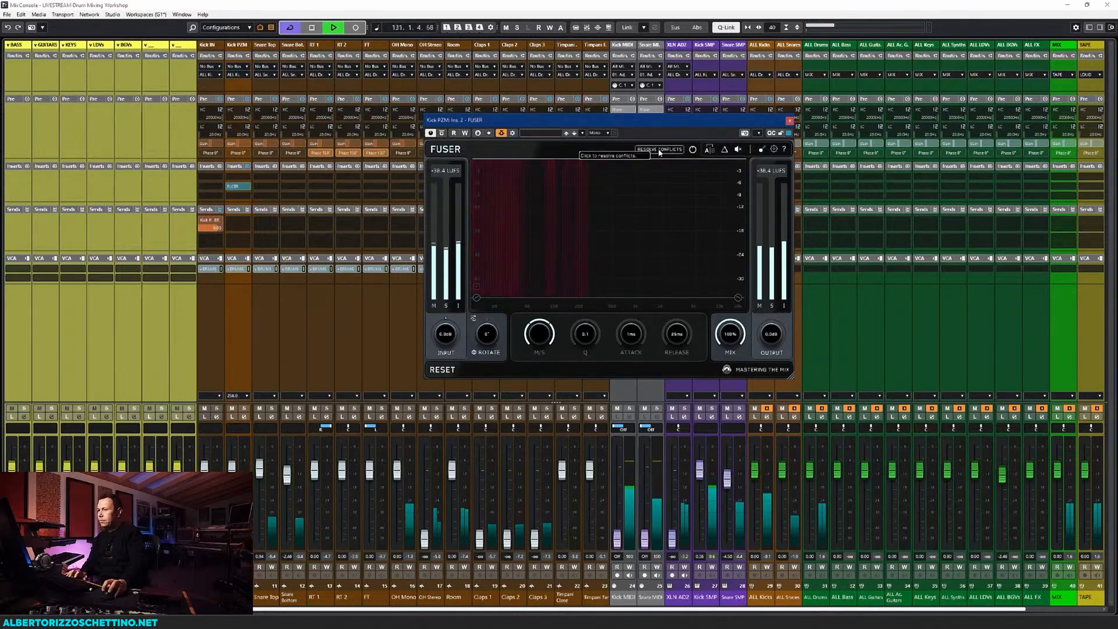
{"action": "left_click", "coordinate": [738, 151]}
{"action": "left_click", "coordinate": [737, 150]}
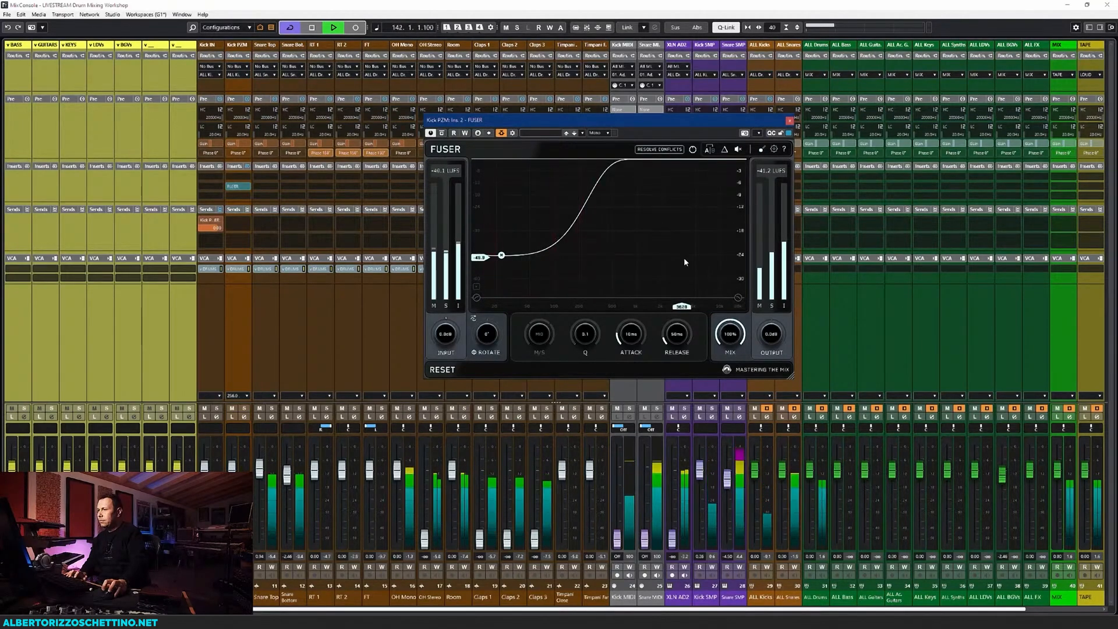
{"action": "key", "text": "space"}
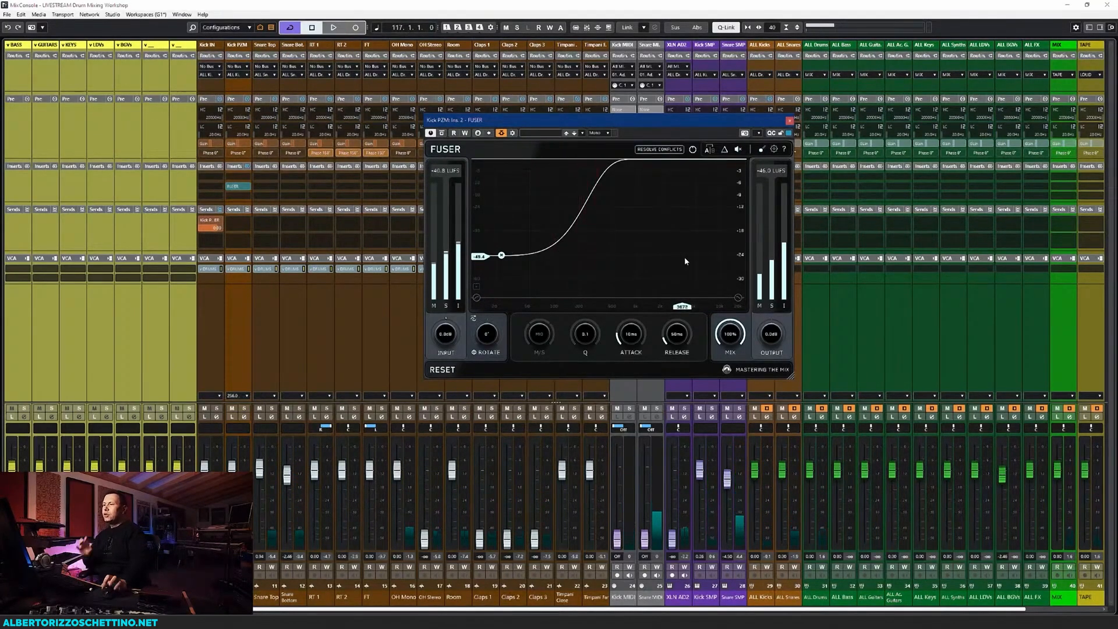
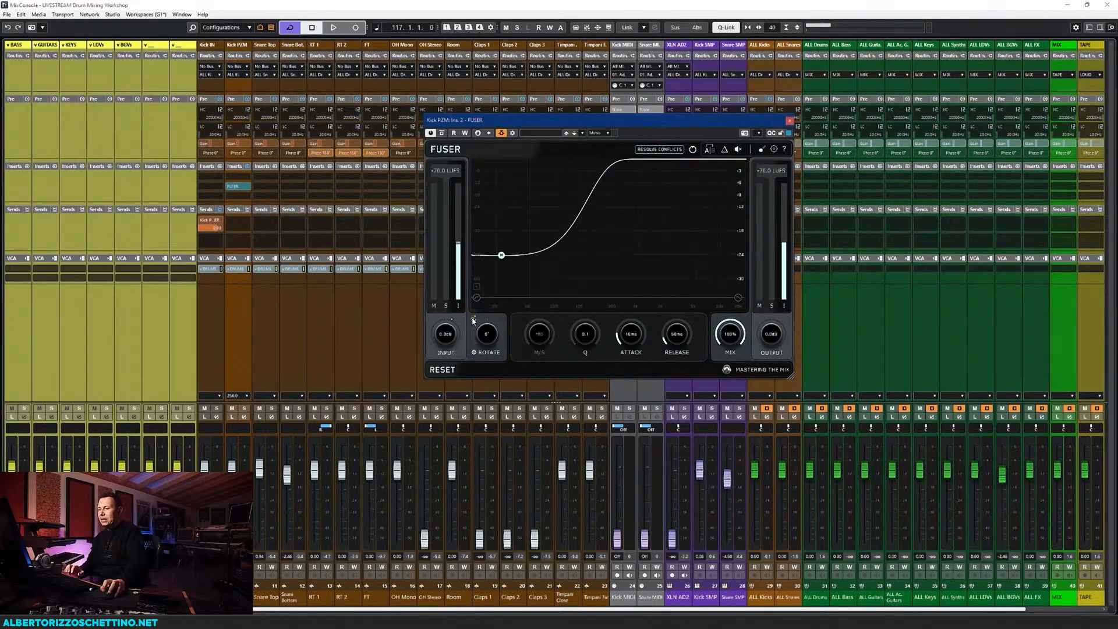
Run FUSER's automatic phase rotation analysis on Kick PZM while the drums play
{"action": "left_click", "coordinate": [473, 319]}
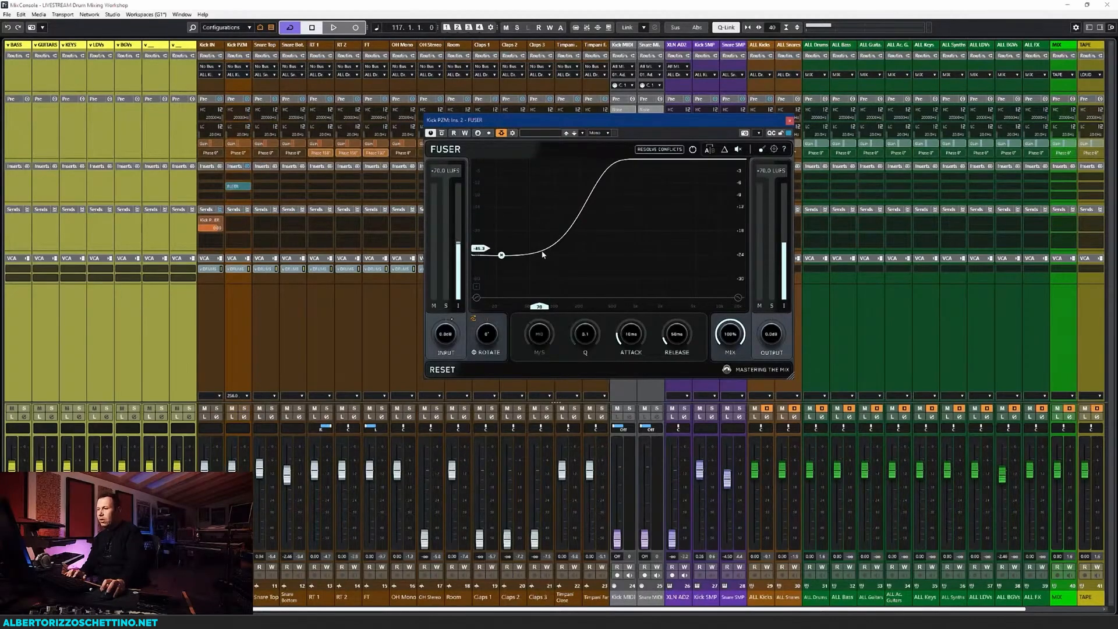
{"action": "key", "text": "space"}
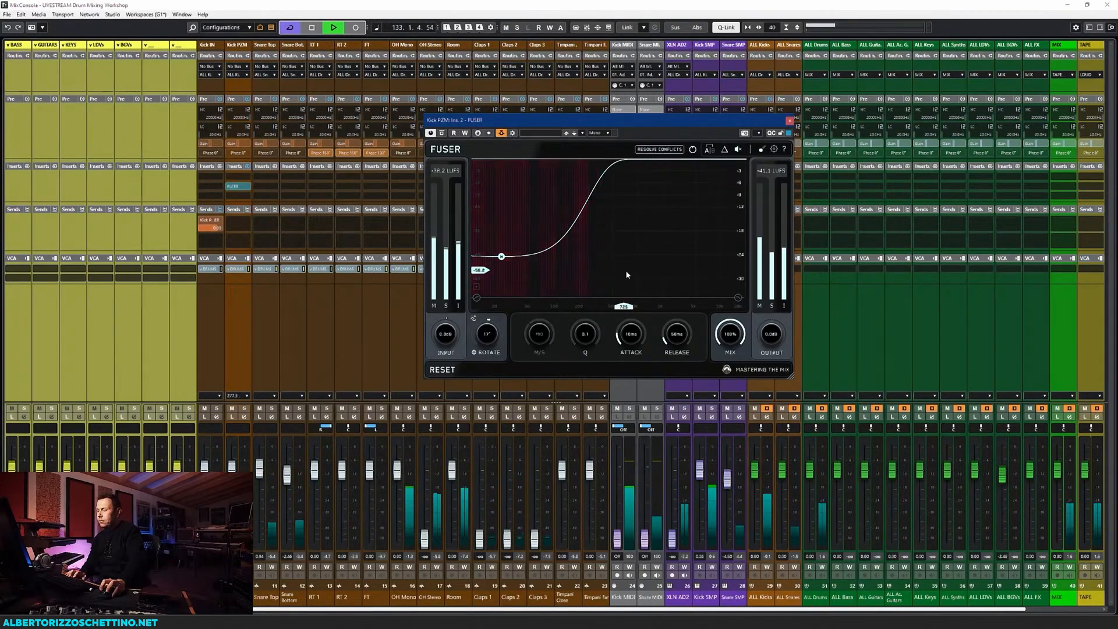
{"action": "key", "text": "space"}
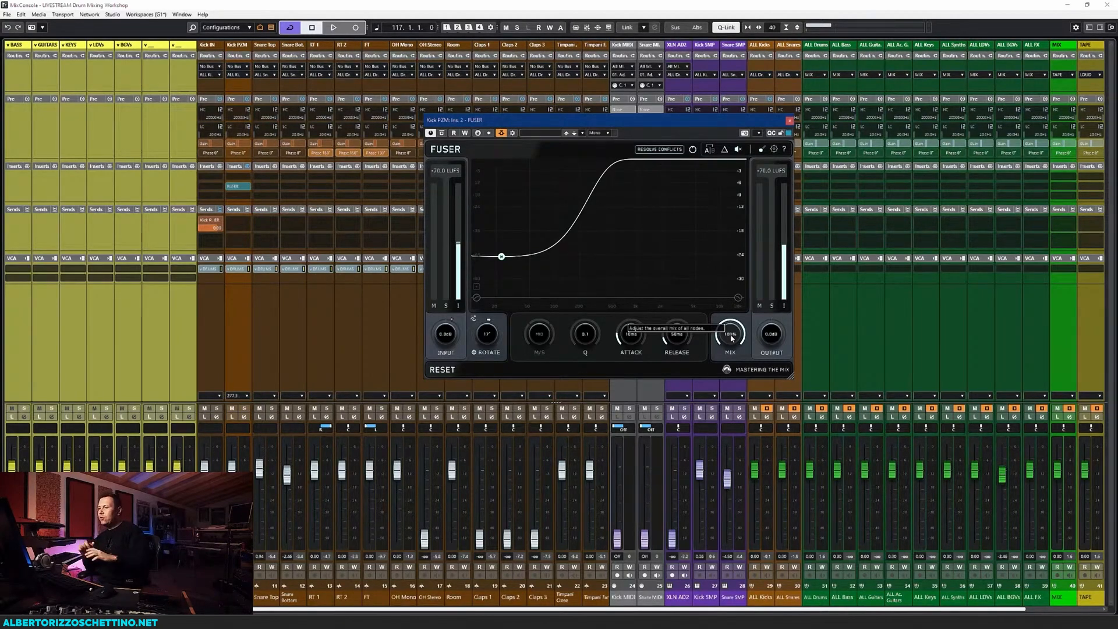
Play the drums and lower FUSER's overall mix on Kick PZM to 50%
{"action": "left_click_drag", "start_coordinate": [732, 338], "coordinate": [732, 364]}
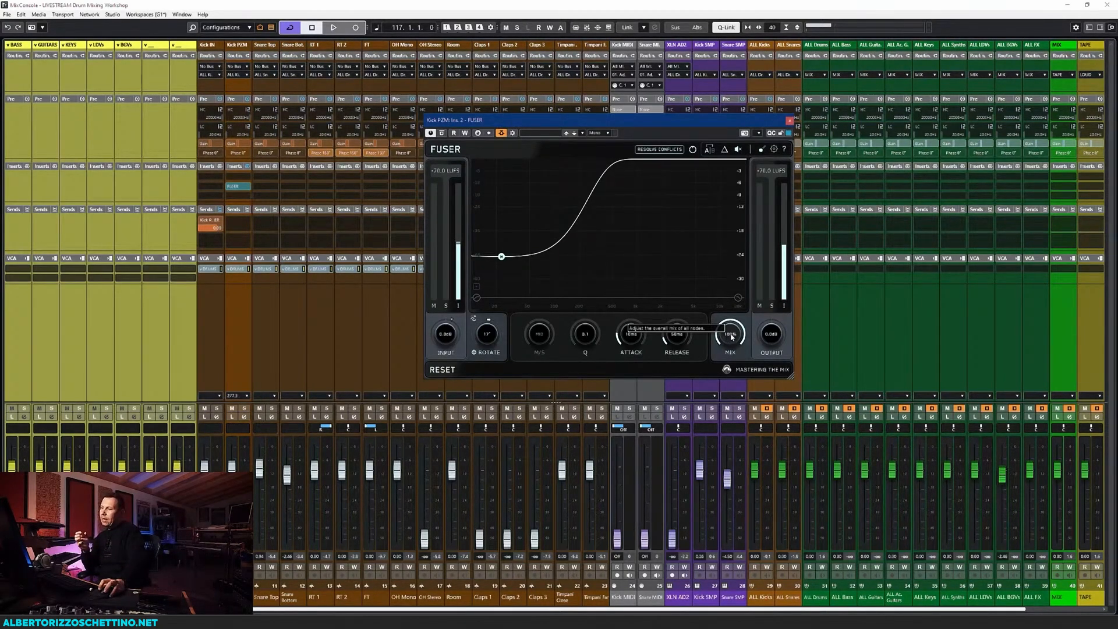
{"action": "left_click_drag", "start_coordinate": [717, 418], "coordinate": [729, 305]}
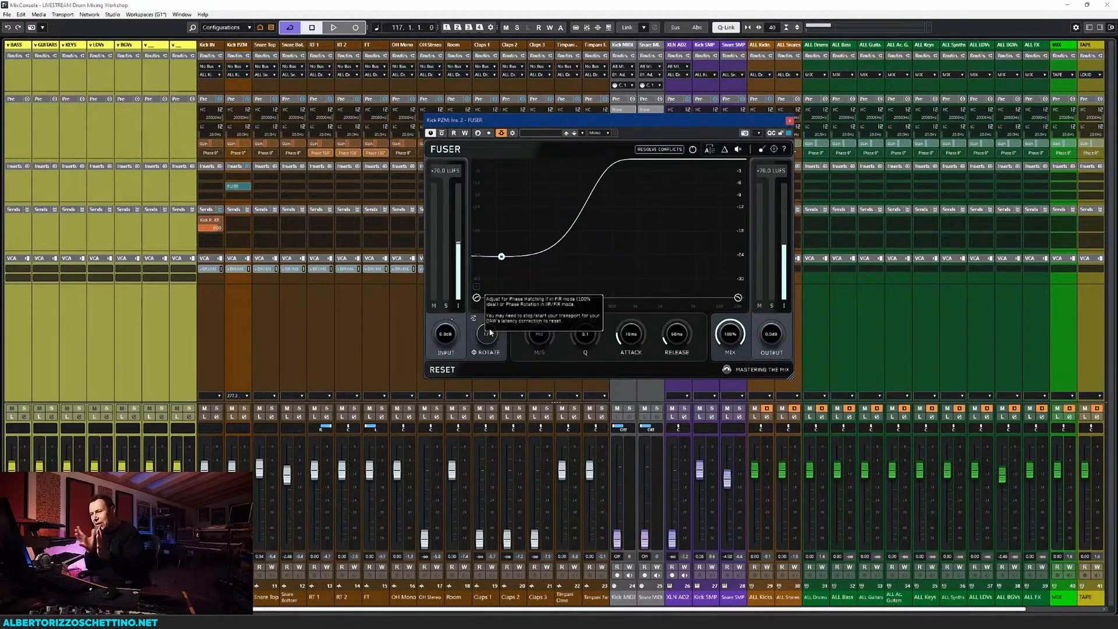
{"action": "key", "text": "space"}
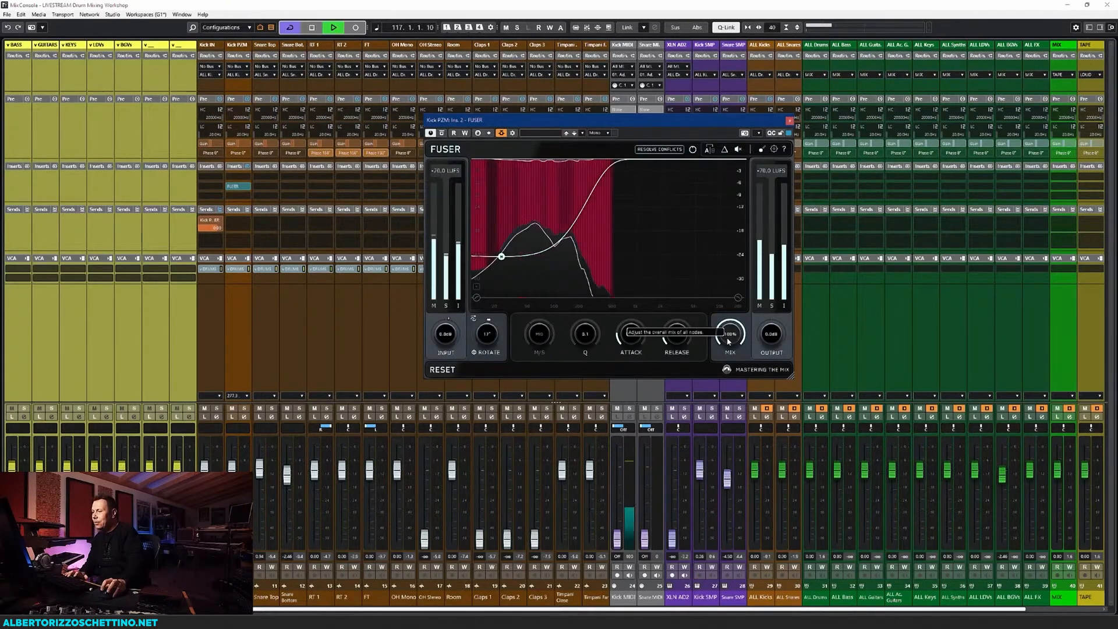
{"action": "left_click_drag", "start_coordinate": [732, 339], "coordinate": [719, 409]}
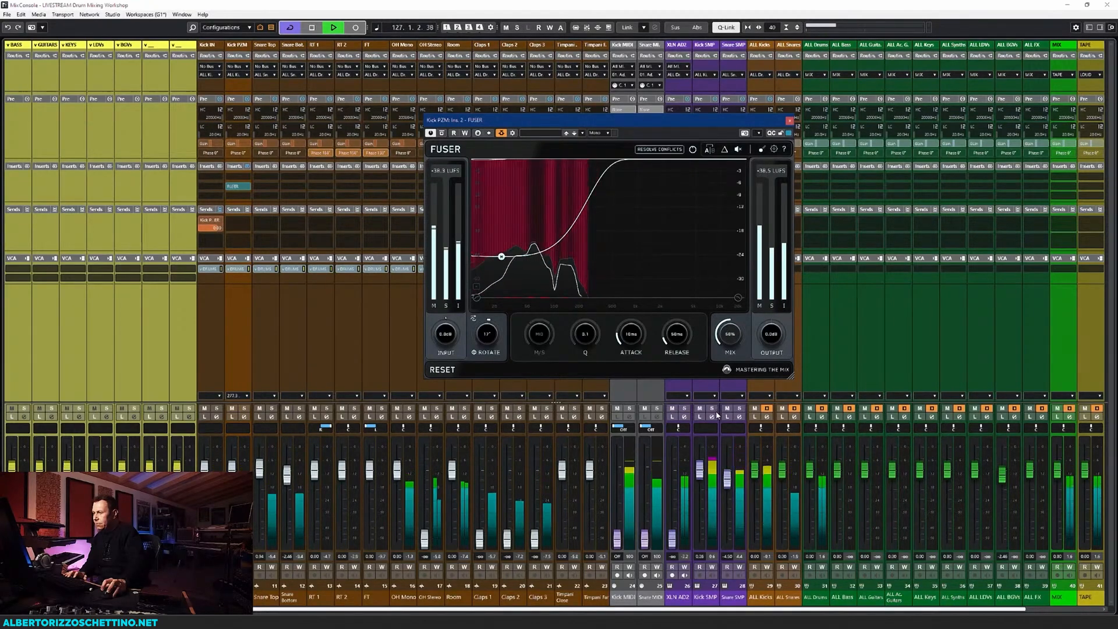
{"action": "key", "text": "space"}
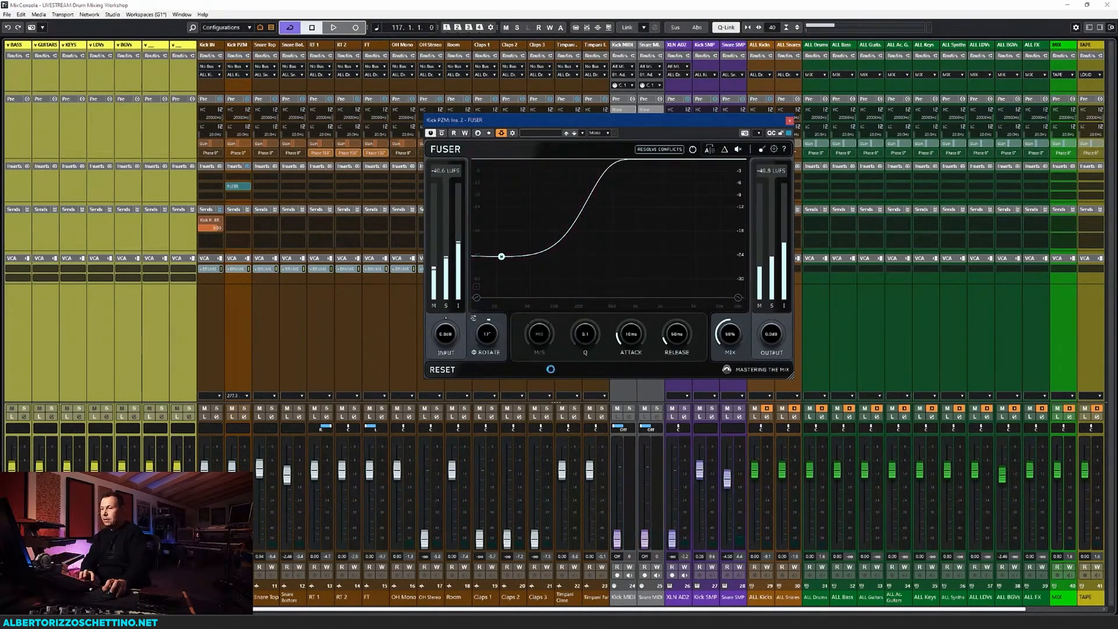
Review FUSER on Kick PZM again, close it, and look over the project window before returning to the mixer
{"action": "left_click", "coordinate": [790, 121]}
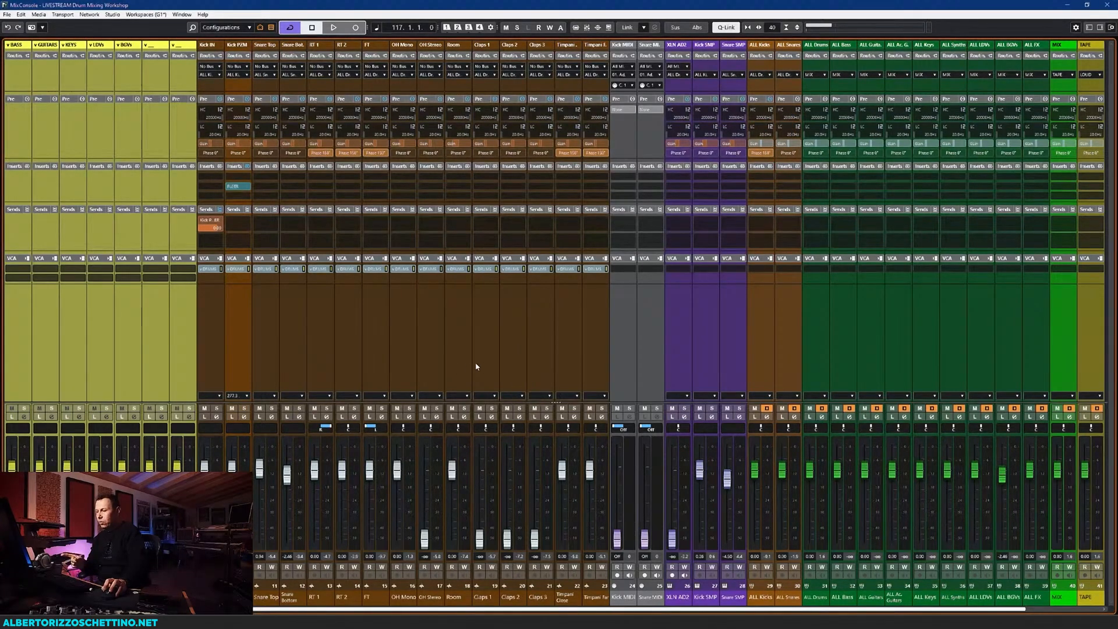
{"action": "left_click", "coordinate": [702, 312]}
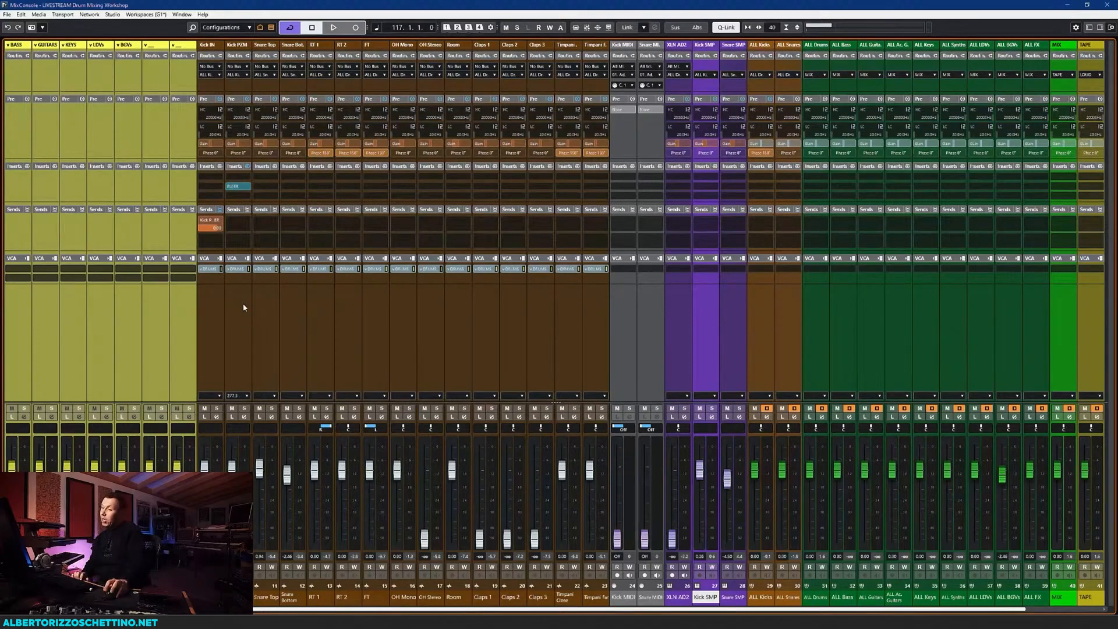
{"action": "left_click", "coordinate": [237, 186]}
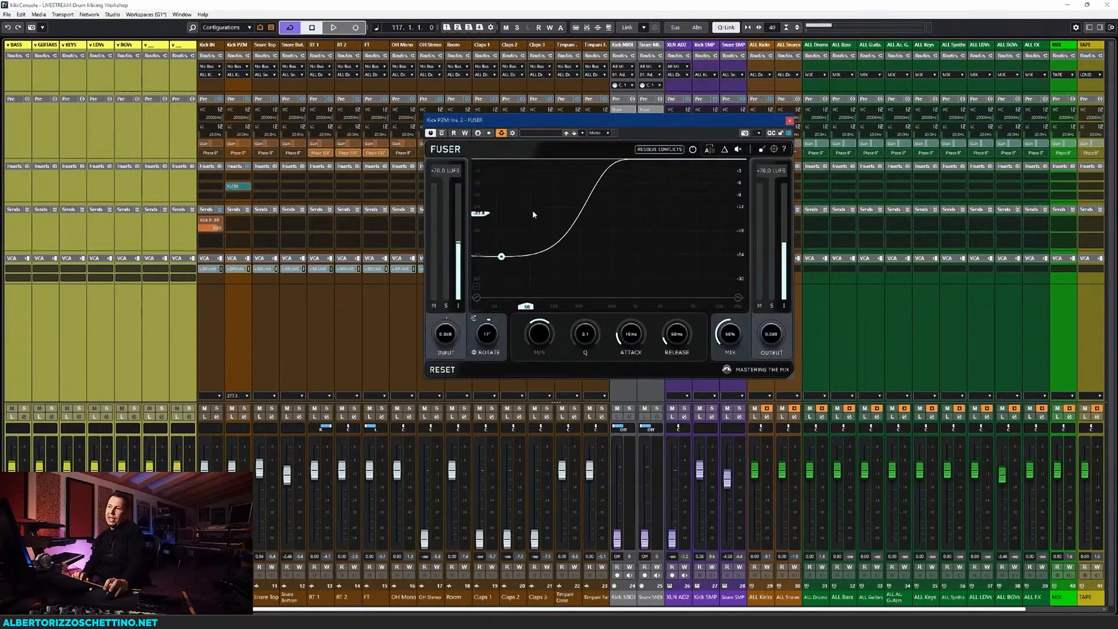
{"action": "left_click", "coordinate": [789, 121]}
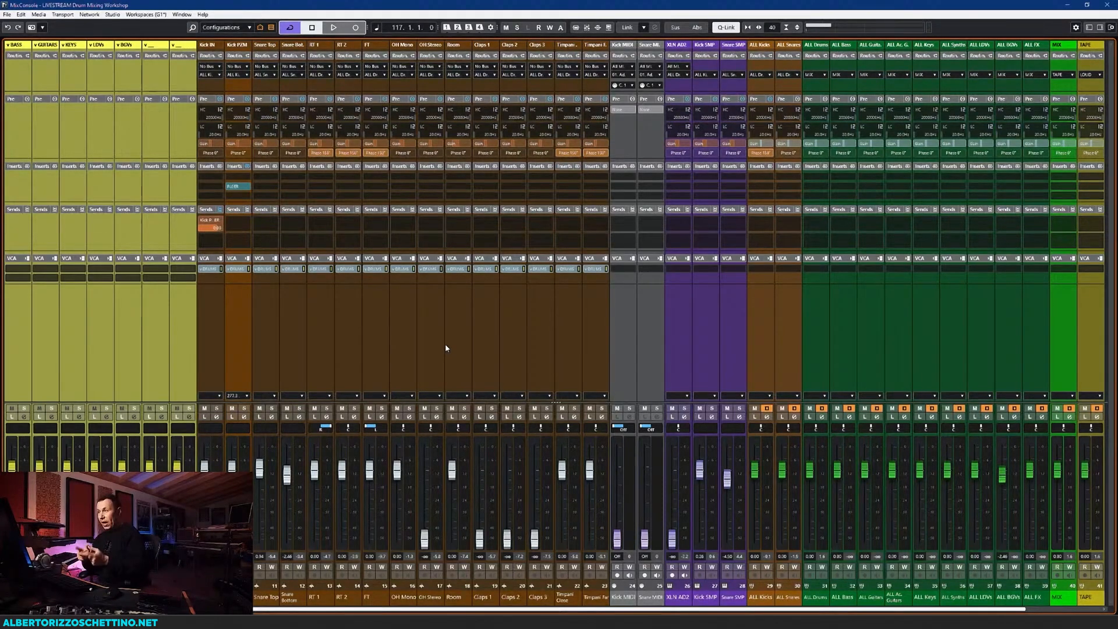
{"action": "key", "text": "F3"}
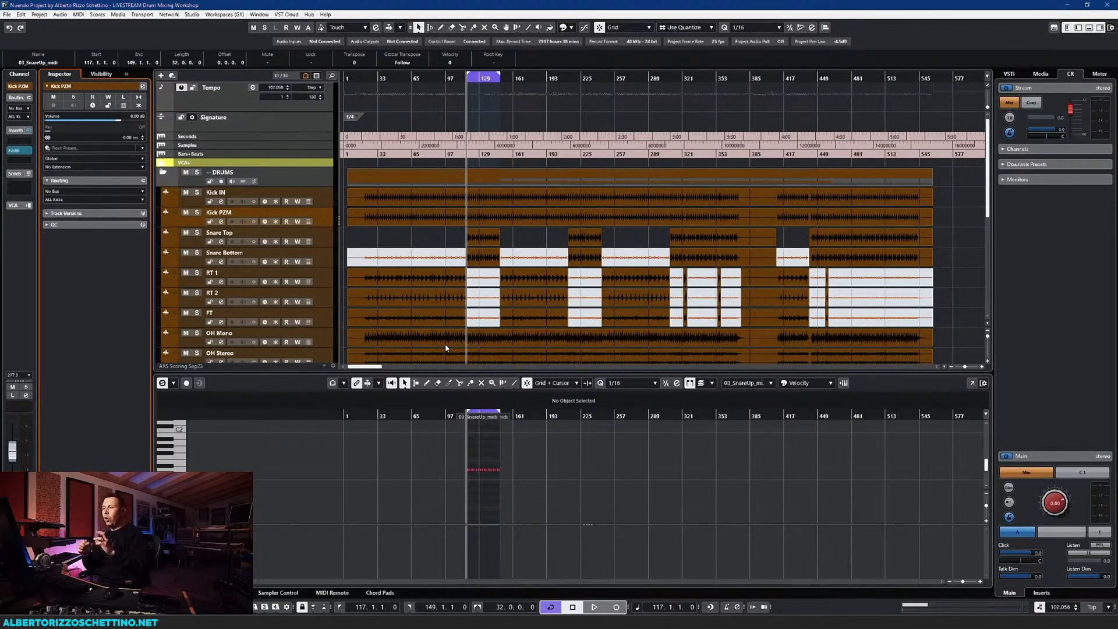
{"action": "key", "text": "F3"}
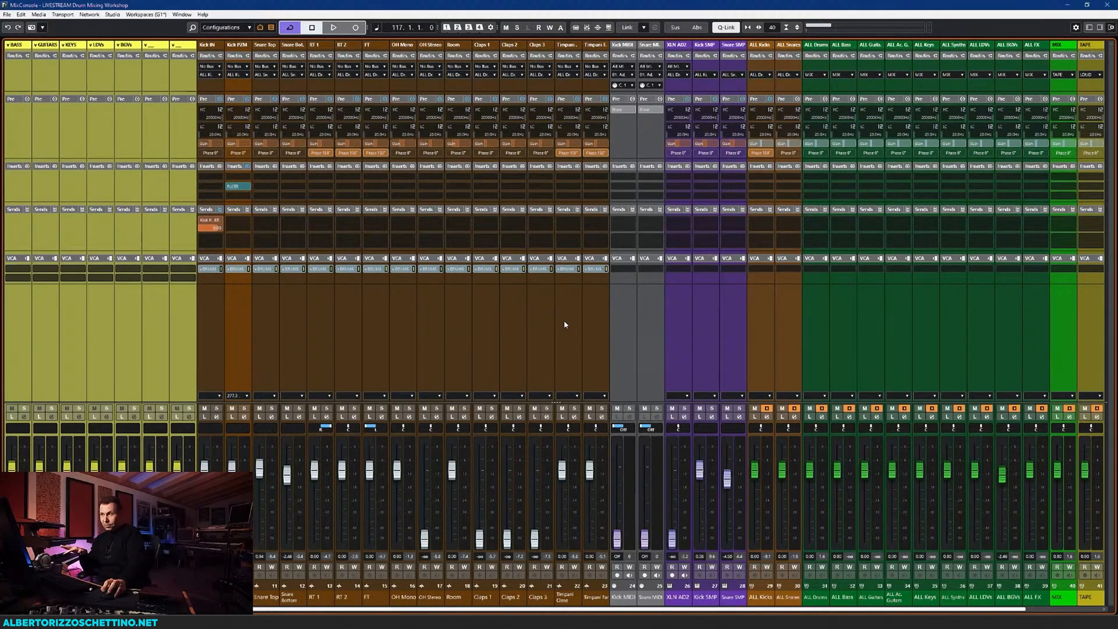
Insert the Waves J37 Stereo tape plug-in on the ALL Drums group channel and reposition its window
{"action": "left_click", "coordinate": [818, 316]}
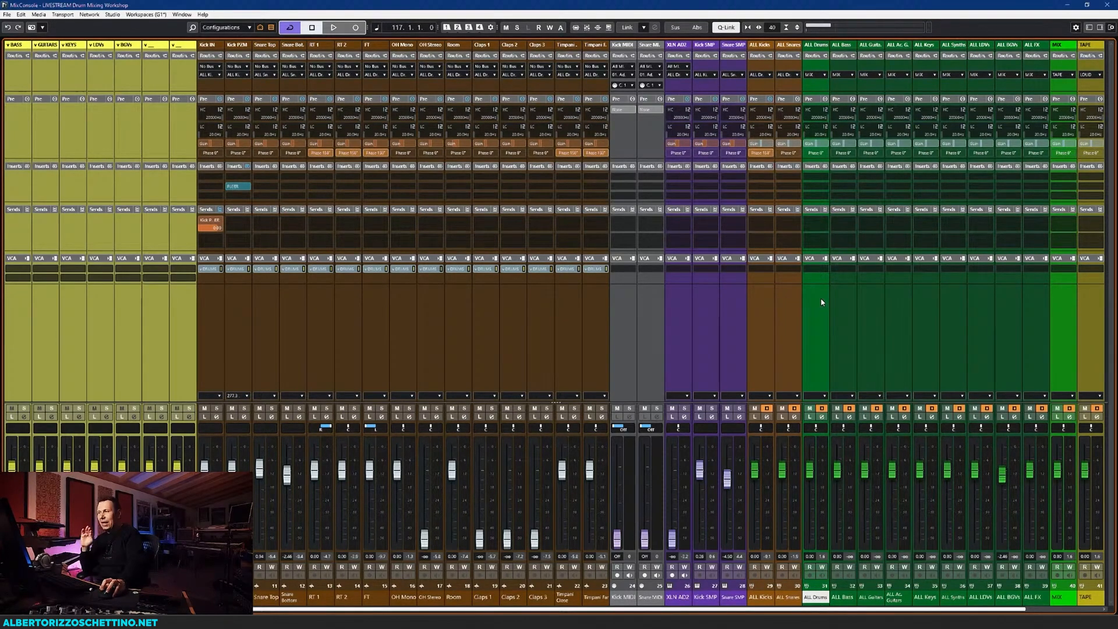
{"action": "left_click", "coordinate": [825, 188]}
{"action": "type", "text": "j3"}
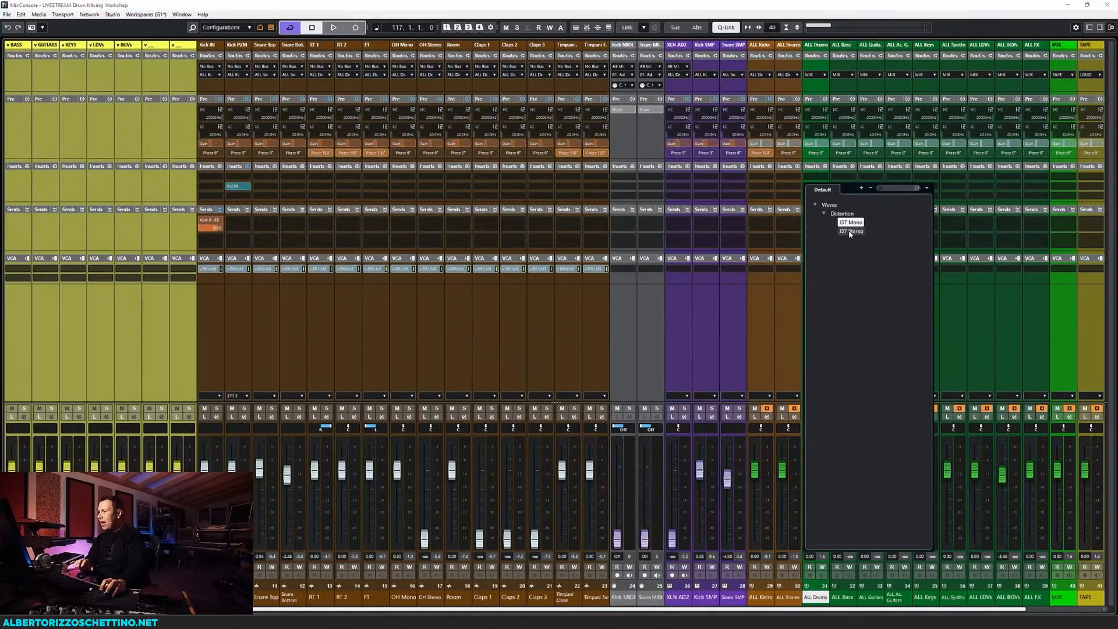
{"action": "key", "text": "Return"}
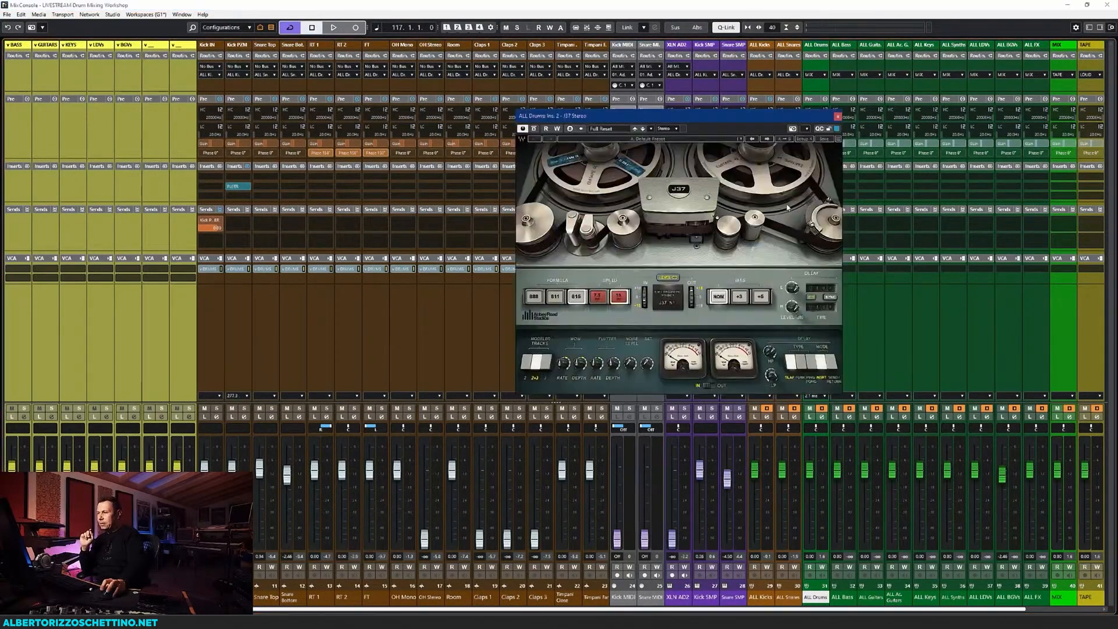
{"action": "left_click_drag", "start_coordinate": [738, 119], "coordinate": [783, 99]}
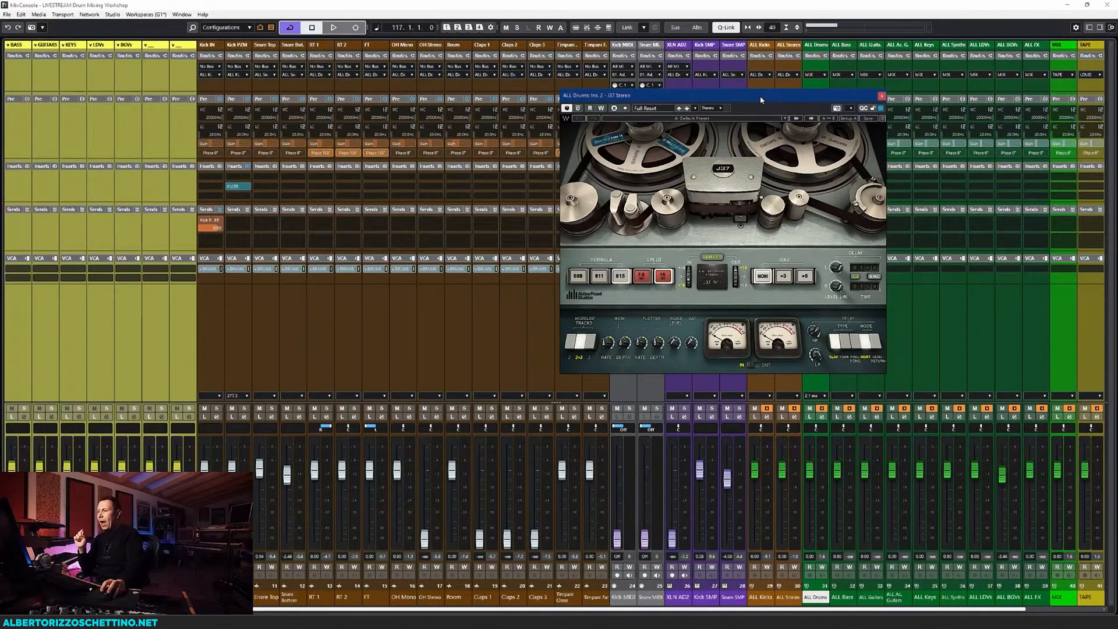
Move the J37 window clear of the ALL Drums channel and try the 888, 811 and 815 tape formulas
{"action": "left_click_drag", "start_coordinate": [759, 94], "coordinate": [673, 99]}
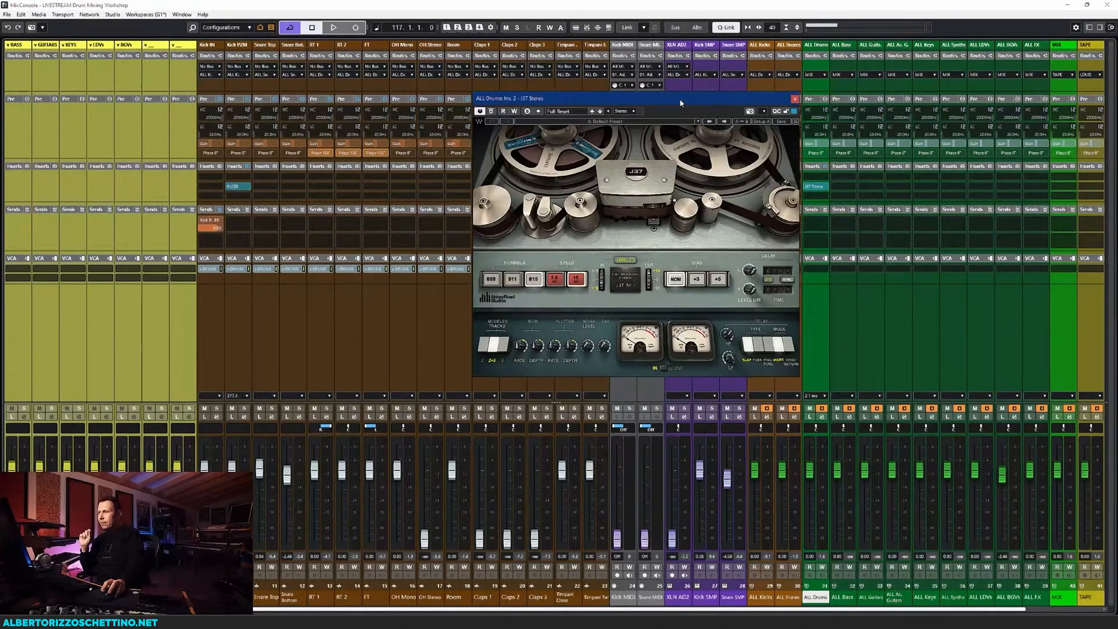
{"action": "left_click_drag", "start_coordinate": [686, 104], "coordinate": [654, 101]}
{"action": "mouse_move", "coordinate": [816, 187]}
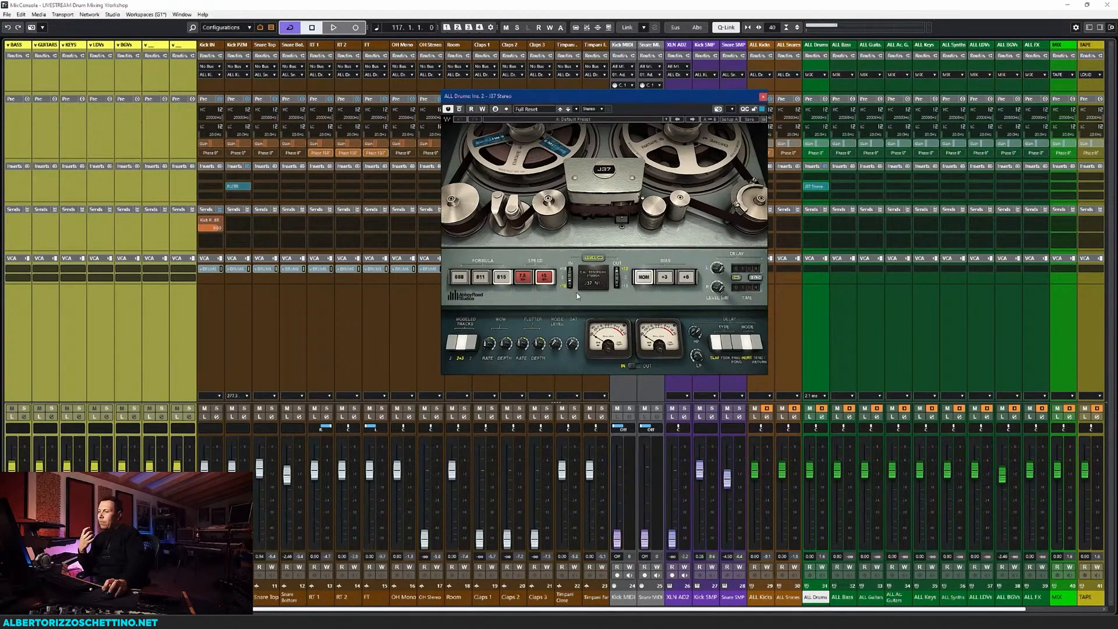
{"action": "left_click", "coordinate": [457, 282]}
{"action": "left_click", "coordinate": [479, 281]}
{"action": "left_click", "coordinate": [498, 281]}
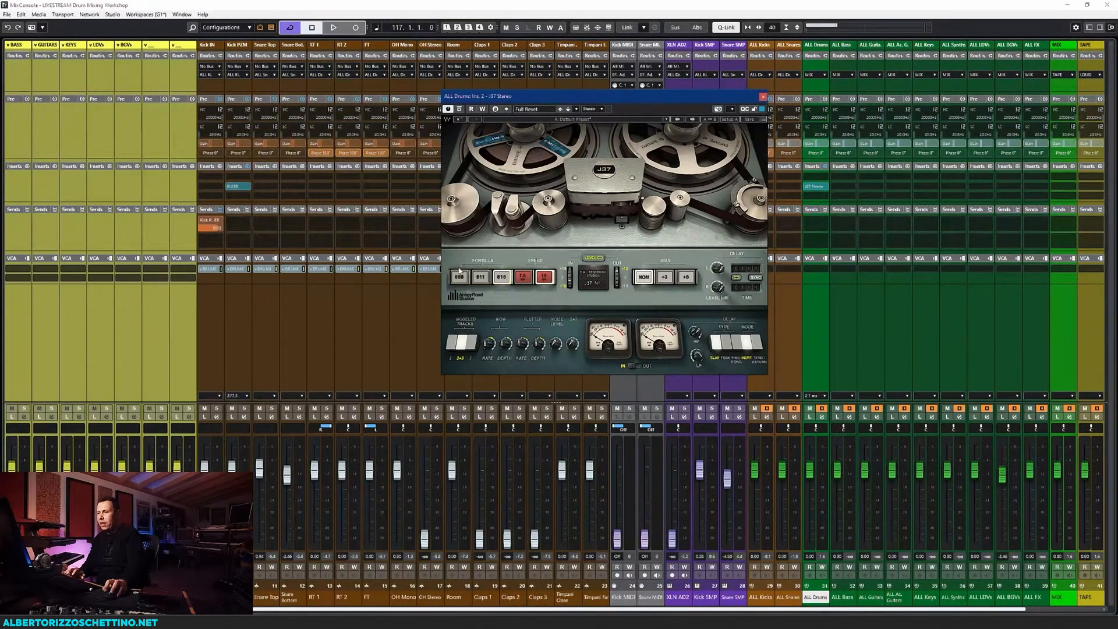
Play the drums and audition the J37's 815 and 811 tape formulas and its +3 and +5 bias settings
{"action": "key", "text": "space"}
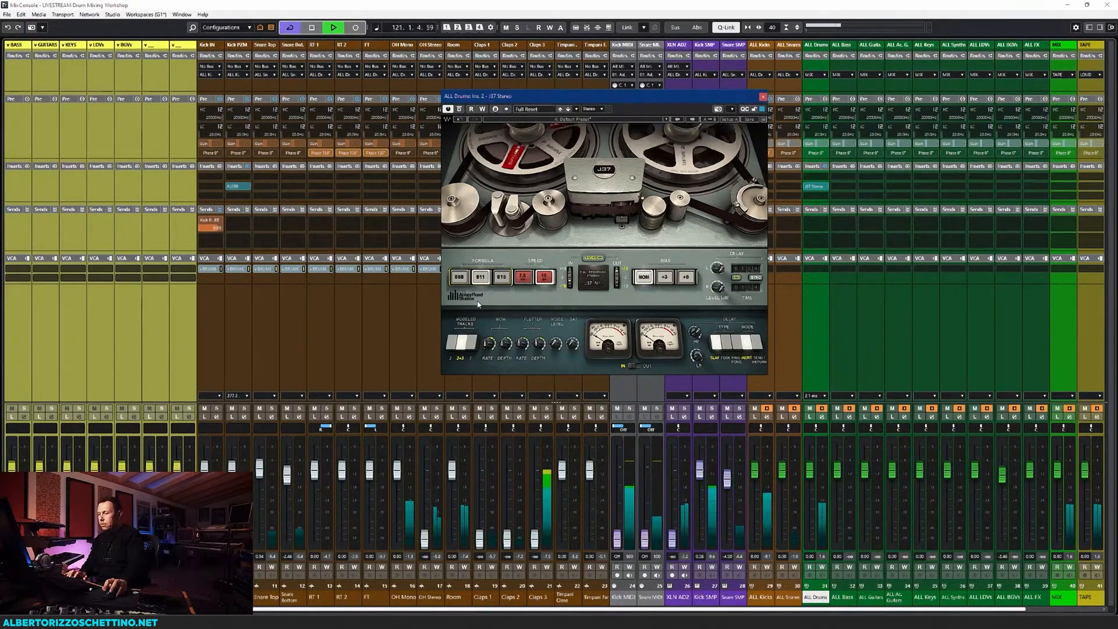
{"action": "left_click", "coordinate": [503, 280]}
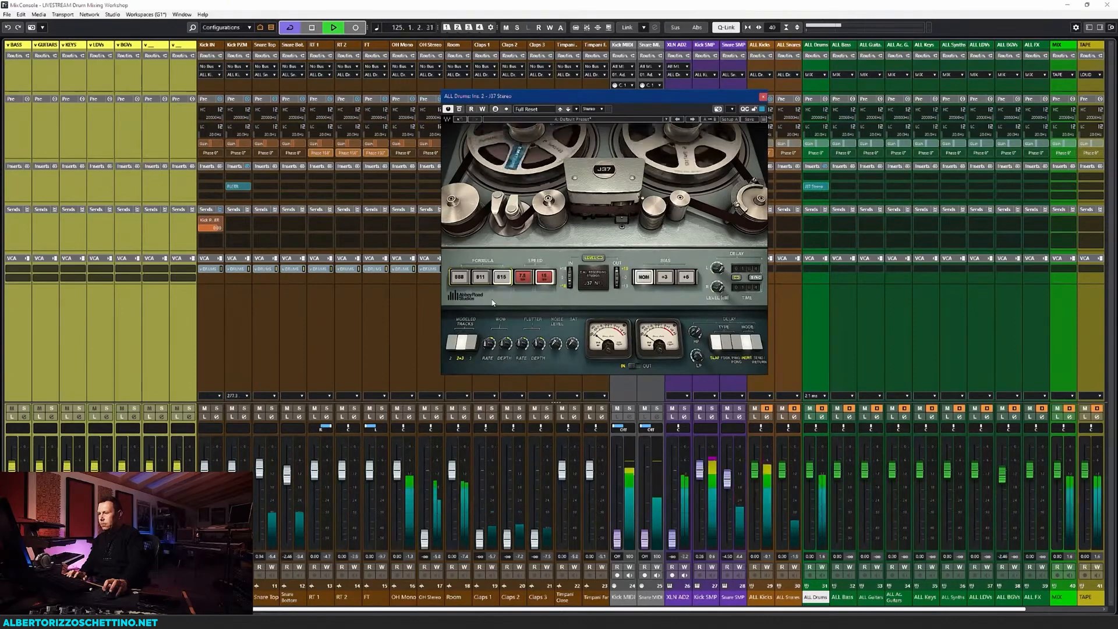
{"action": "left_click", "coordinate": [487, 282]}
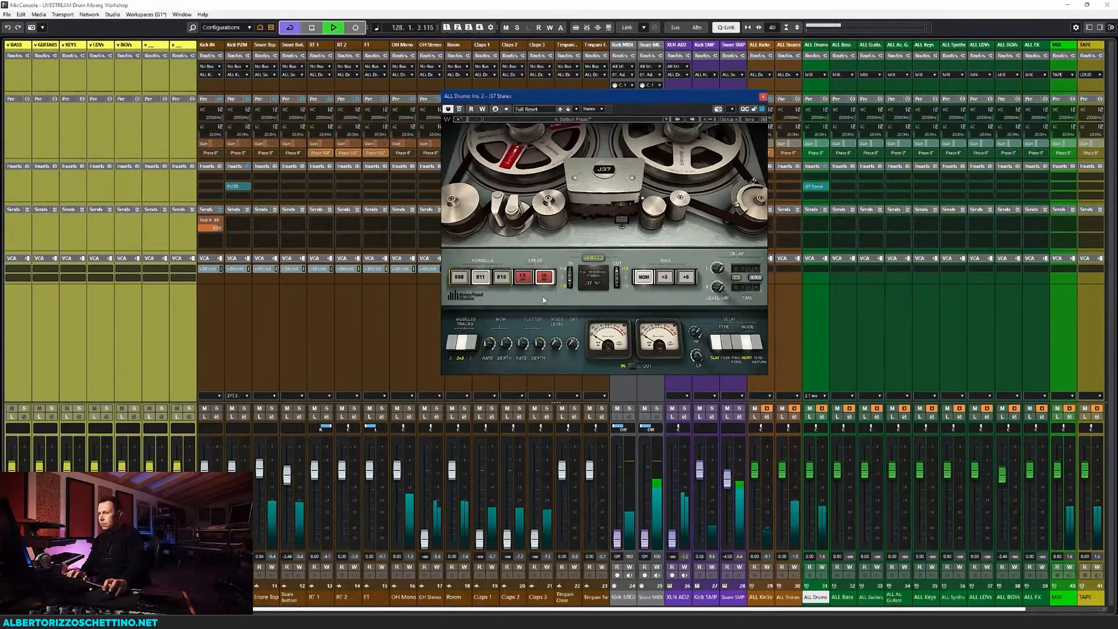
{"action": "left_click", "coordinate": [665, 277]}
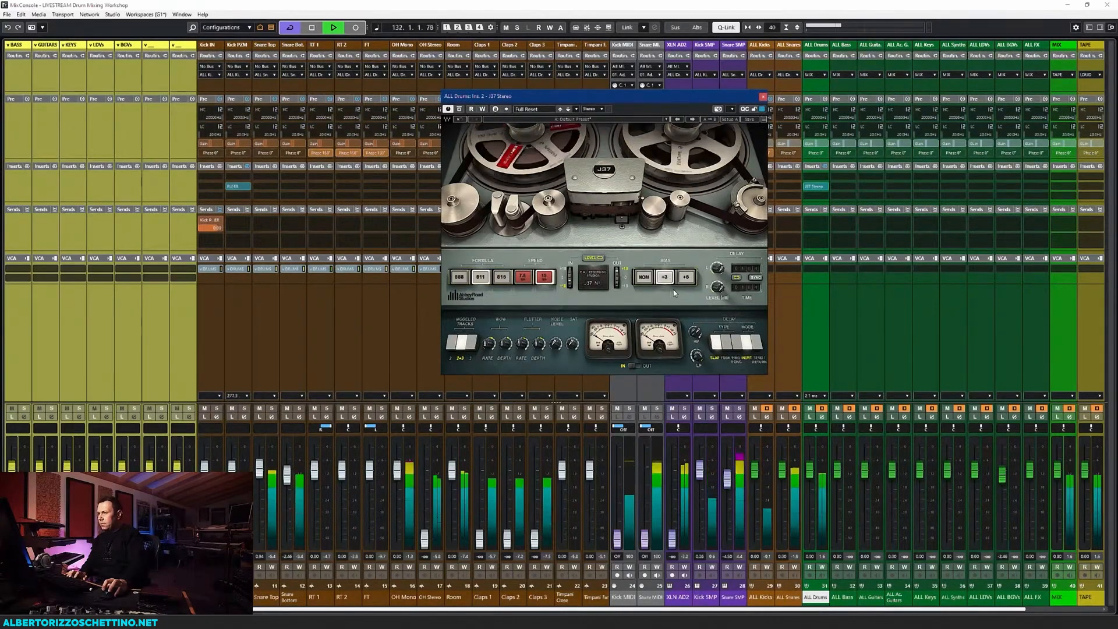
{"action": "left_click", "coordinate": [686, 278]}
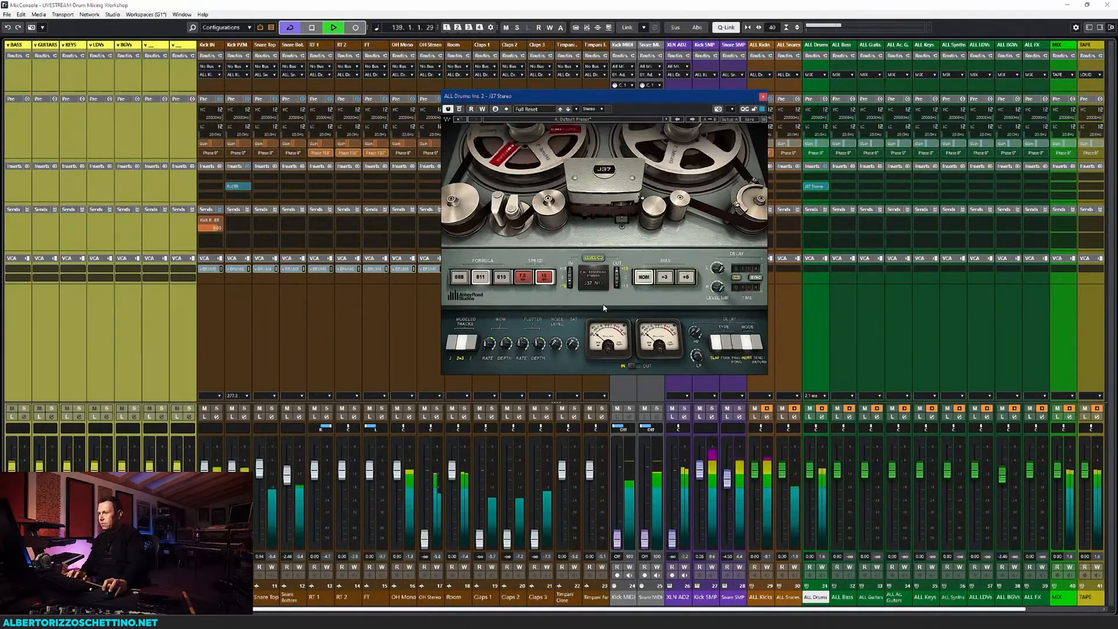
{"action": "key", "text": "space"}
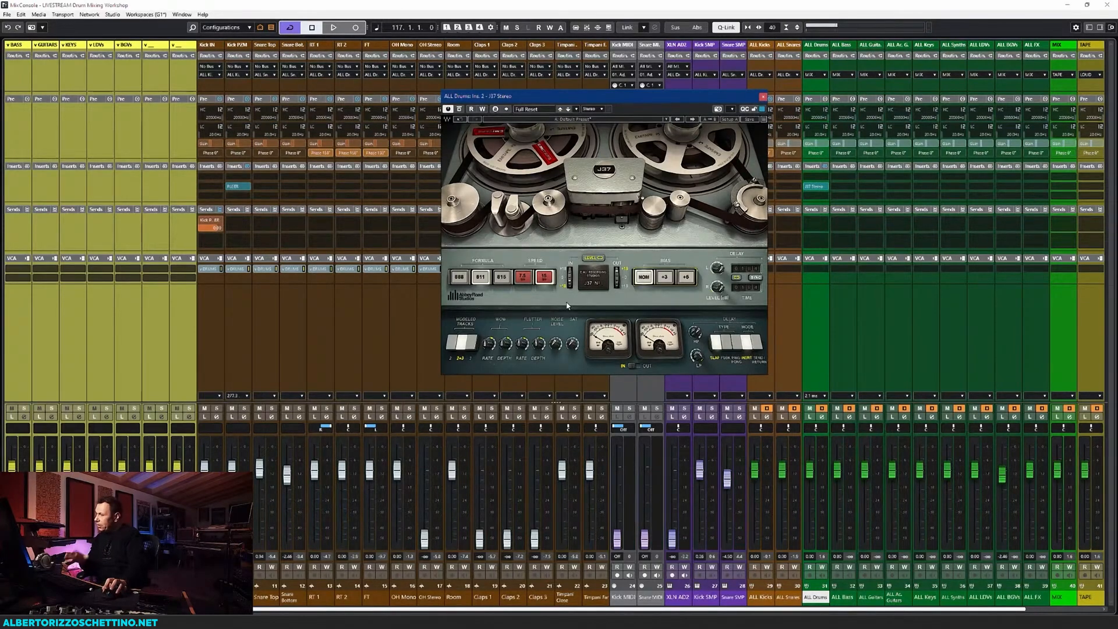
Compare the J37 formulas and bias settings again during playback, leaving formula 811 and bias +3 selected
{"action": "left_click", "coordinate": [501, 280]}
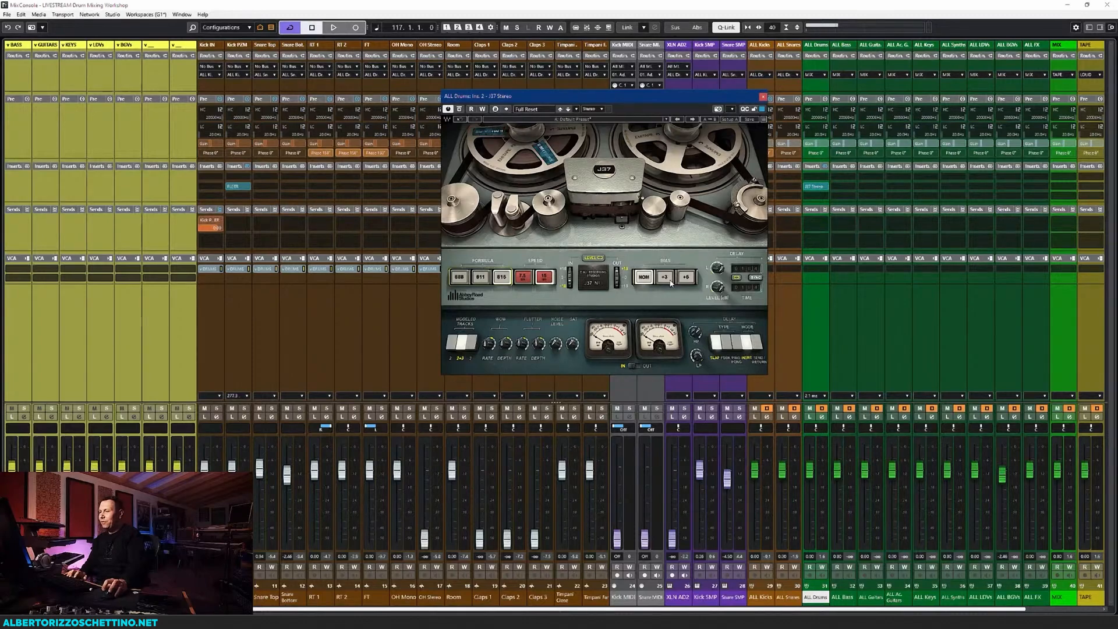
{"action": "key", "text": "space"}
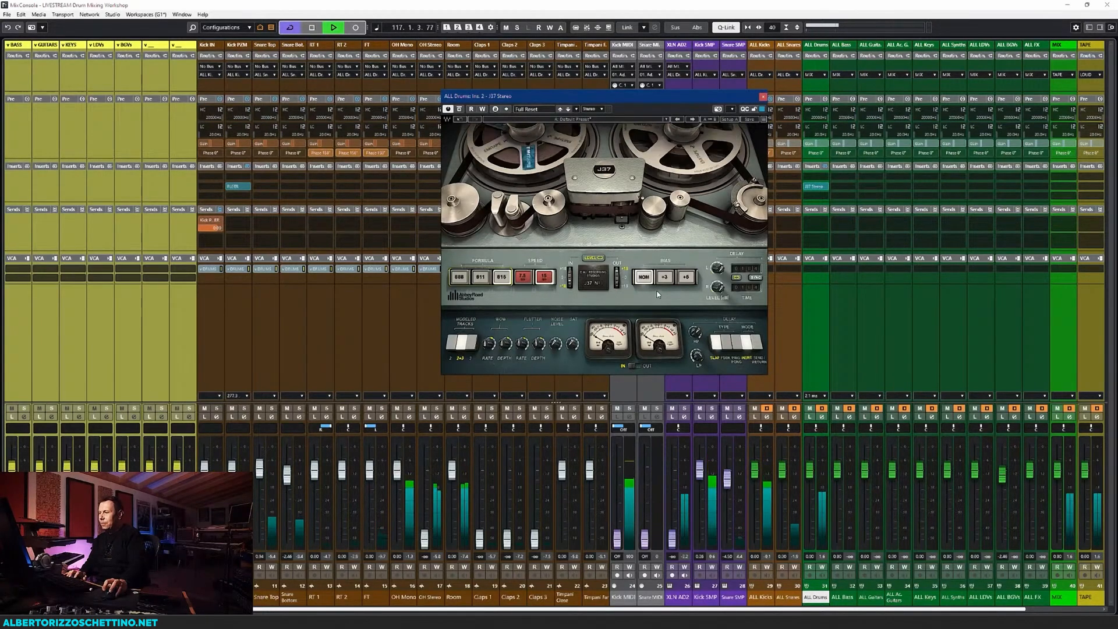
{"action": "left_click", "coordinate": [685, 278]}
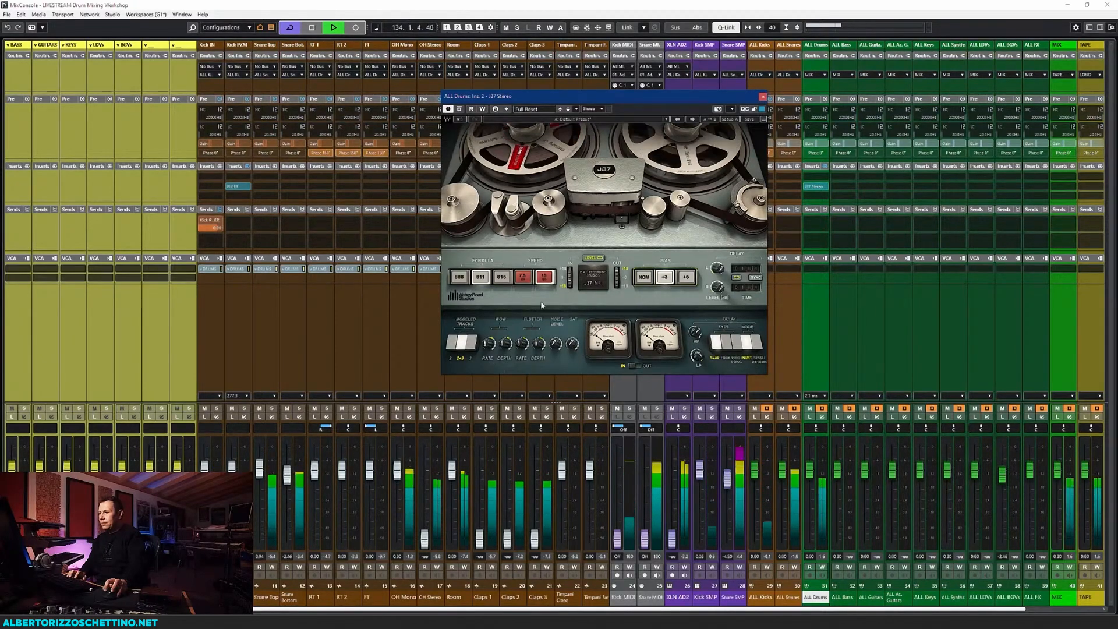
{"action": "key", "text": "space"}
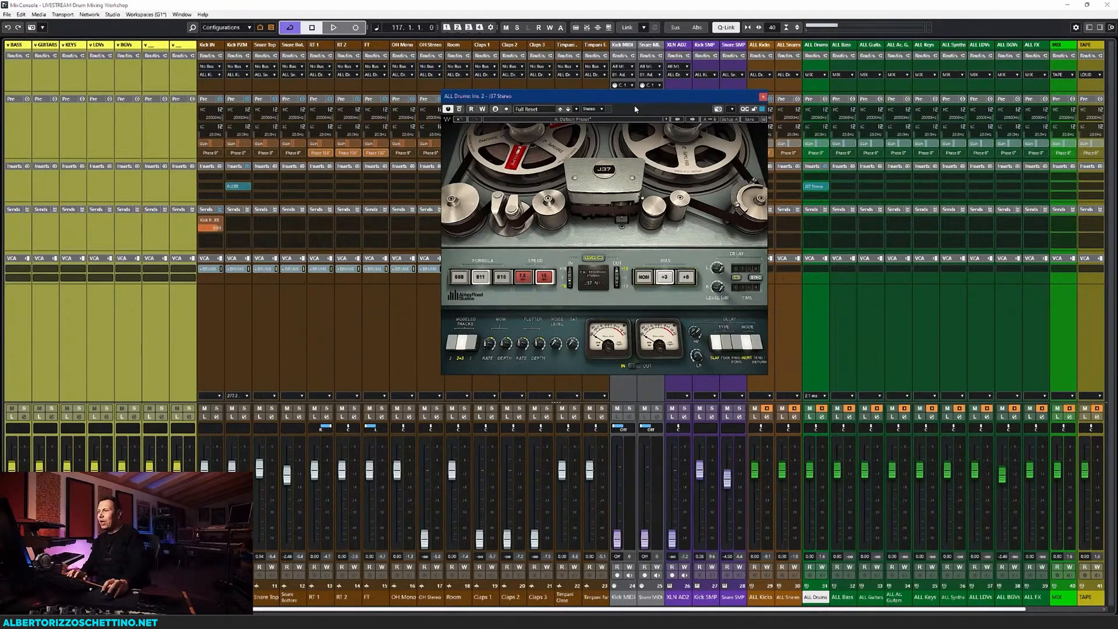
Replay the drums through the J37, close its window, and move the plug-in to the first insert slot of ALL Drums
{"action": "left_click_drag", "start_coordinate": [642, 96], "coordinate": [676, 95]}
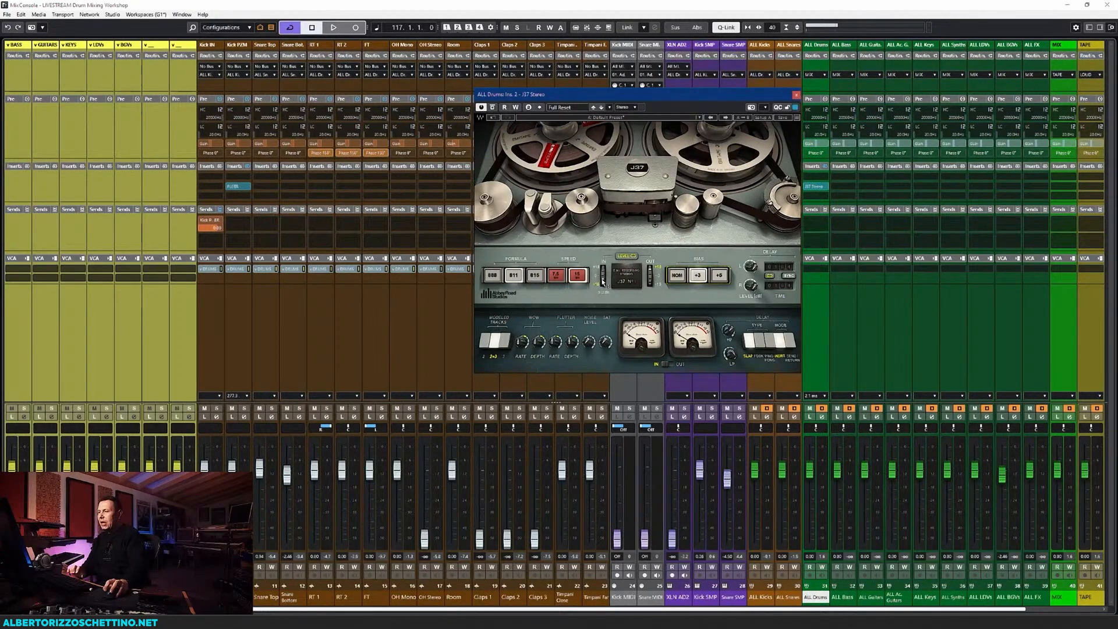
{"action": "key", "text": "space"}
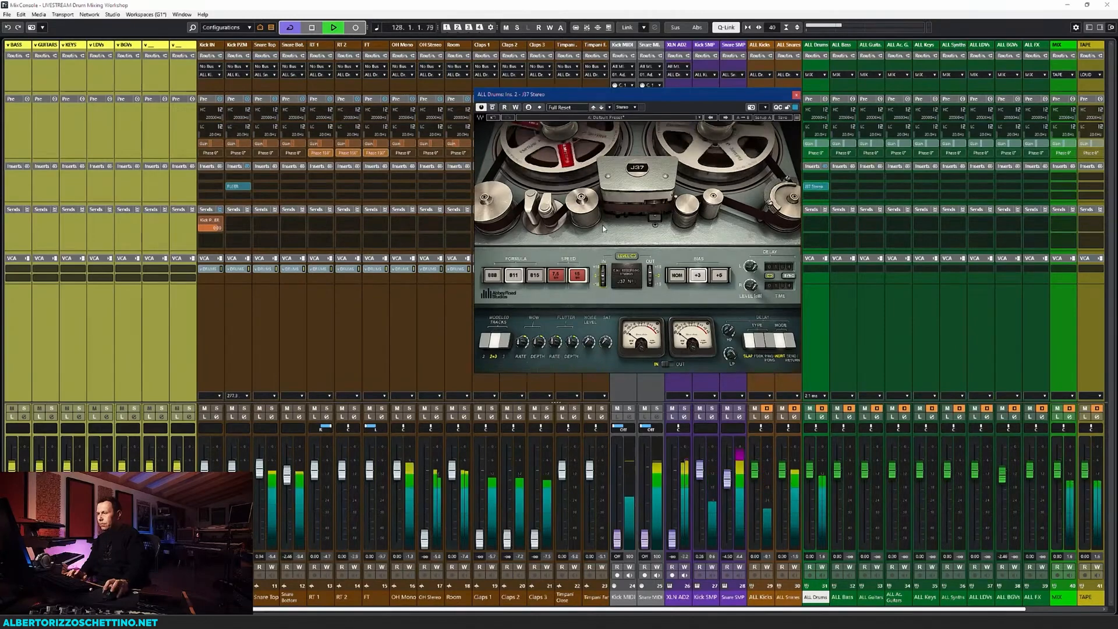
{"action": "key", "text": "space"}
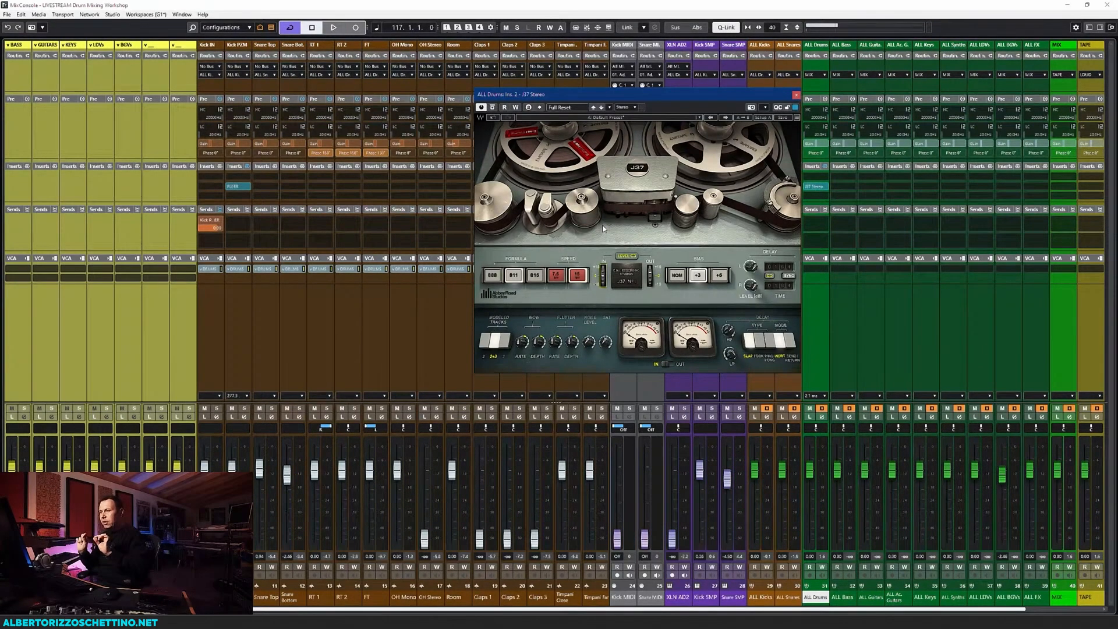
{"action": "left_click", "coordinate": [795, 95]}
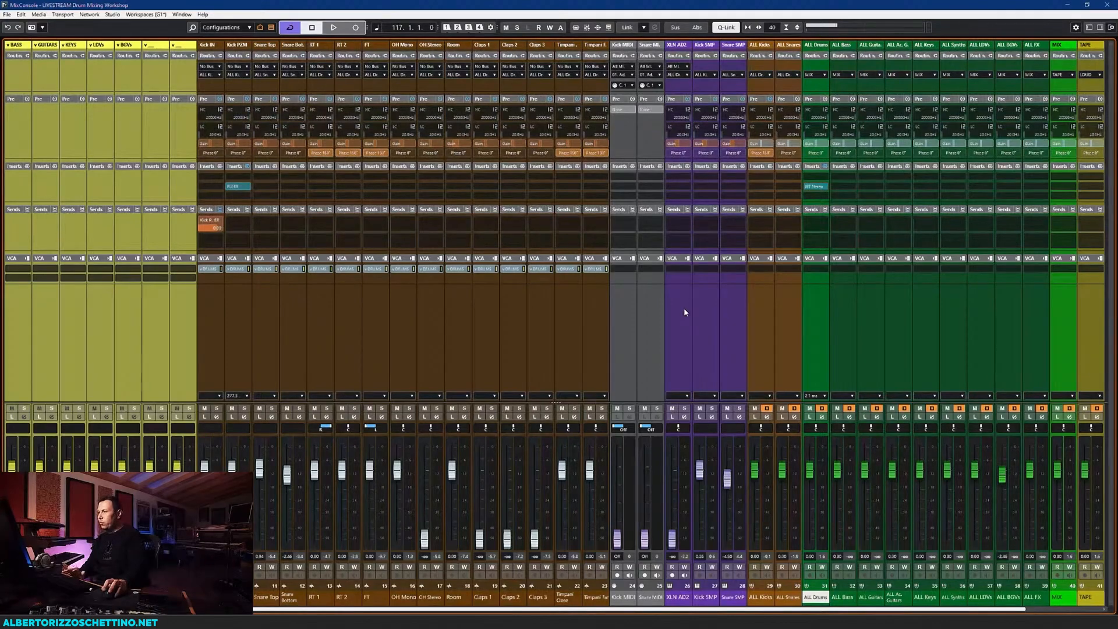
{"action": "left_click_drag", "start_coordinate": [815, 186], "coordinate": [816, 176]}
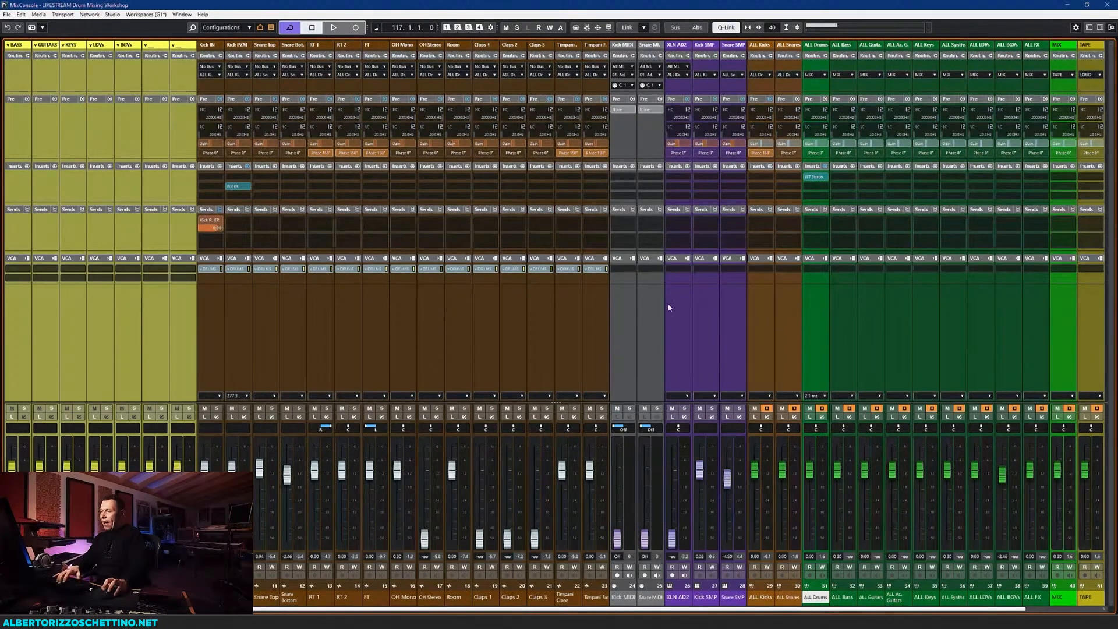
Set the project's loop range from bar 20 to bar 104 and return to the mixer
{"action": "key", "text": "F3"}
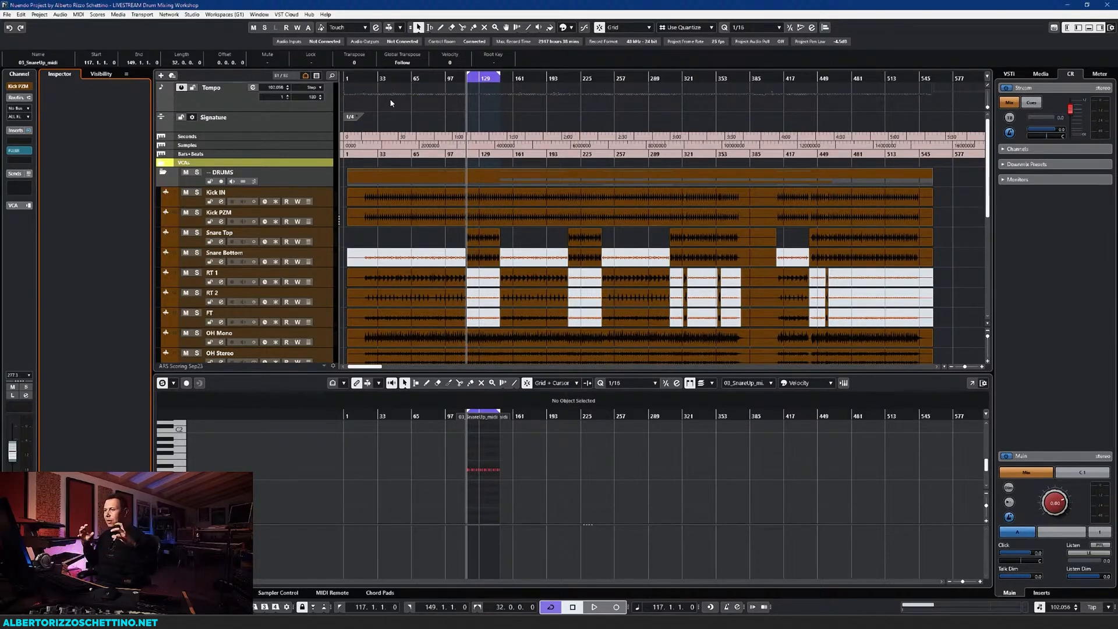
{"action": "left_click_drag", "start_coordinate": [364, 78], "coordinate": [451, 78]}
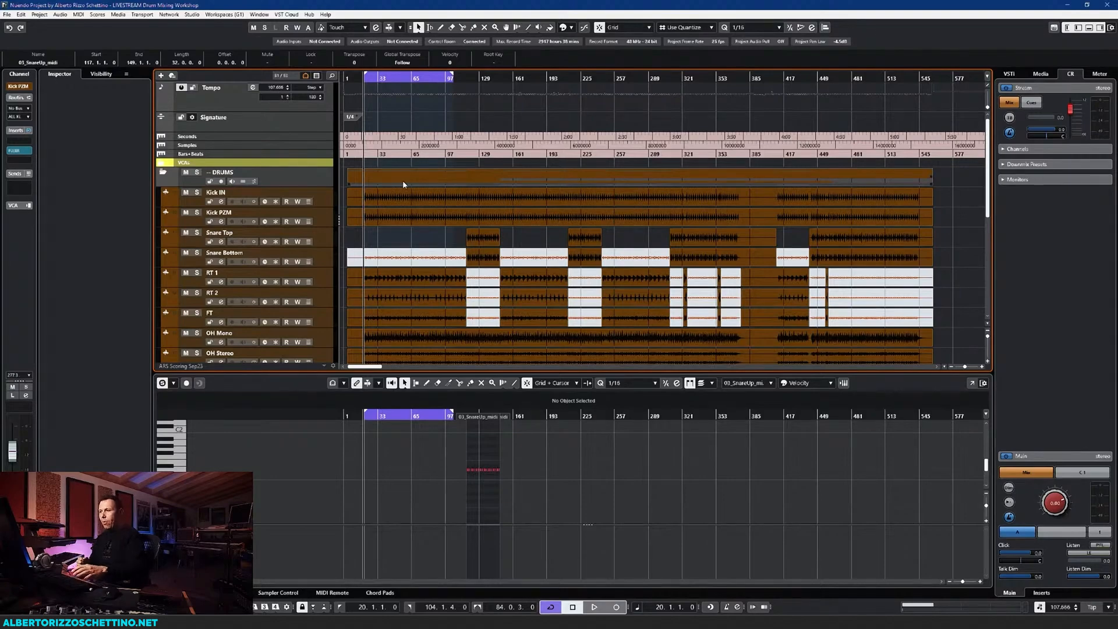
{"action": "key", "text": "F3"}
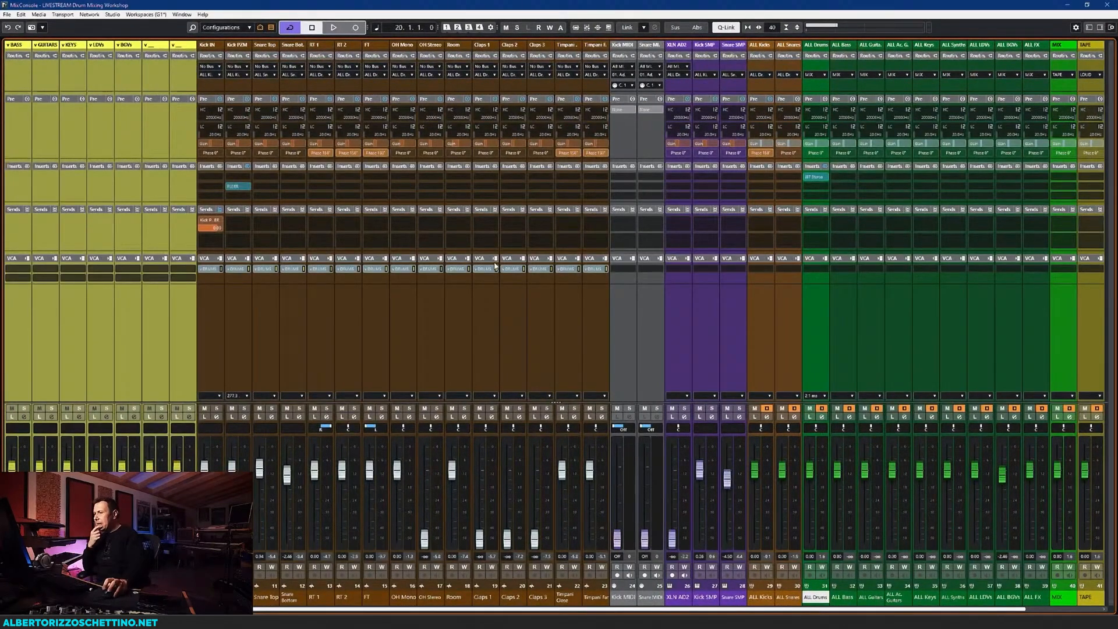
Insert the UADx 1176LN Rev E Compressor in the second insert slot of ALL Drums and reposition its window
{"action": "left_click_drag", "start_coordinate": [708, 609], "coordinate": [783, 609]}
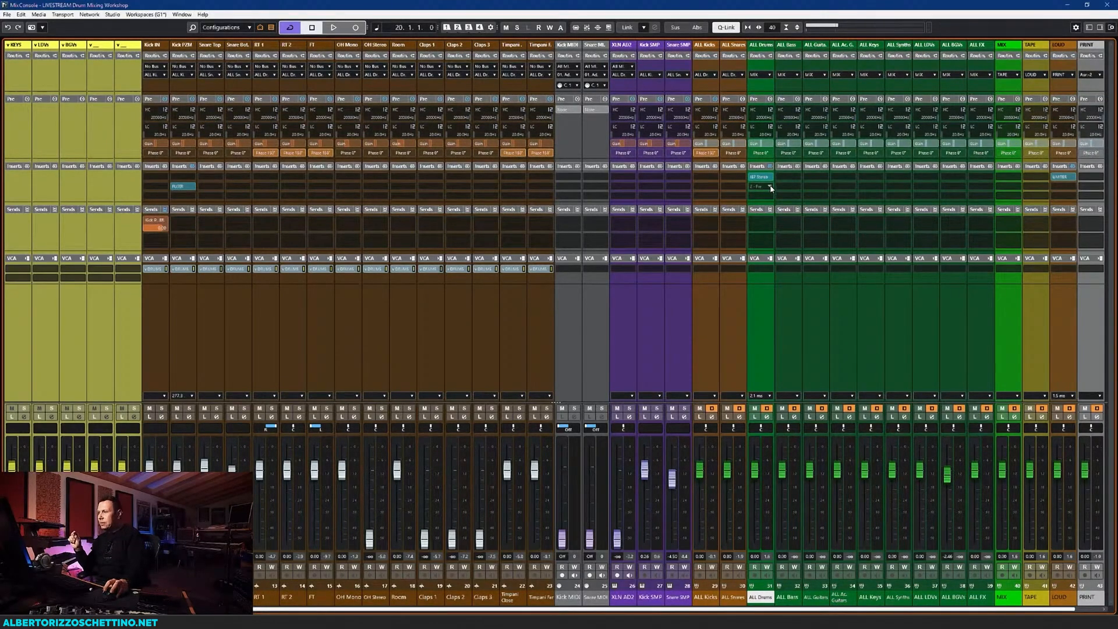
{"action": "left_click", "coordinate": [770, 188]}
{"action": "type", "text": "1176"}
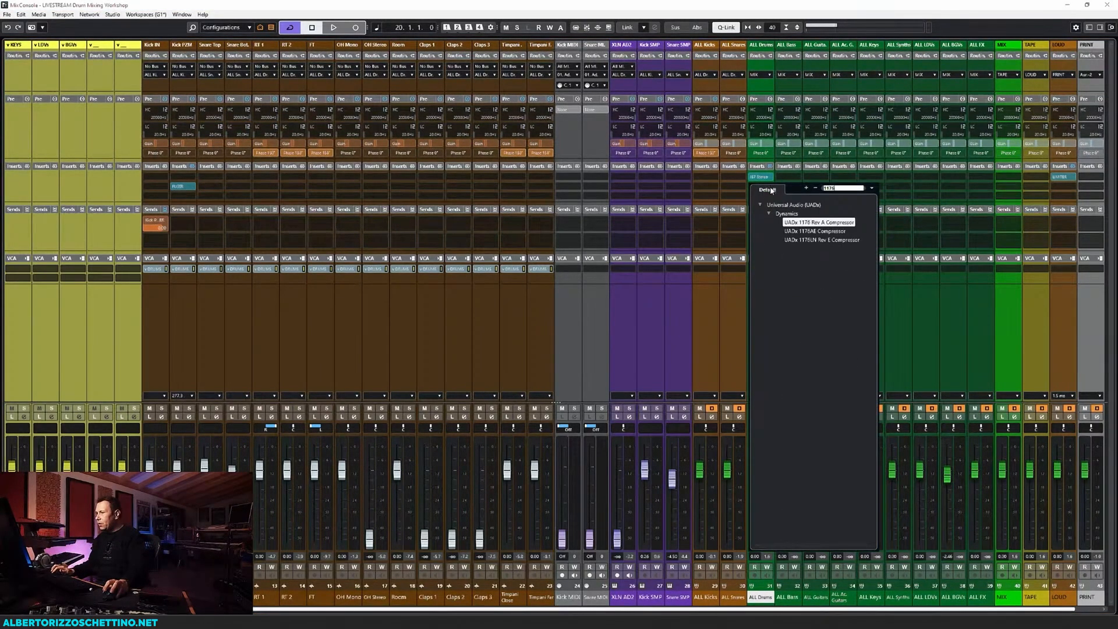
{"action": "double_click", "coordinate": [806, 240]}
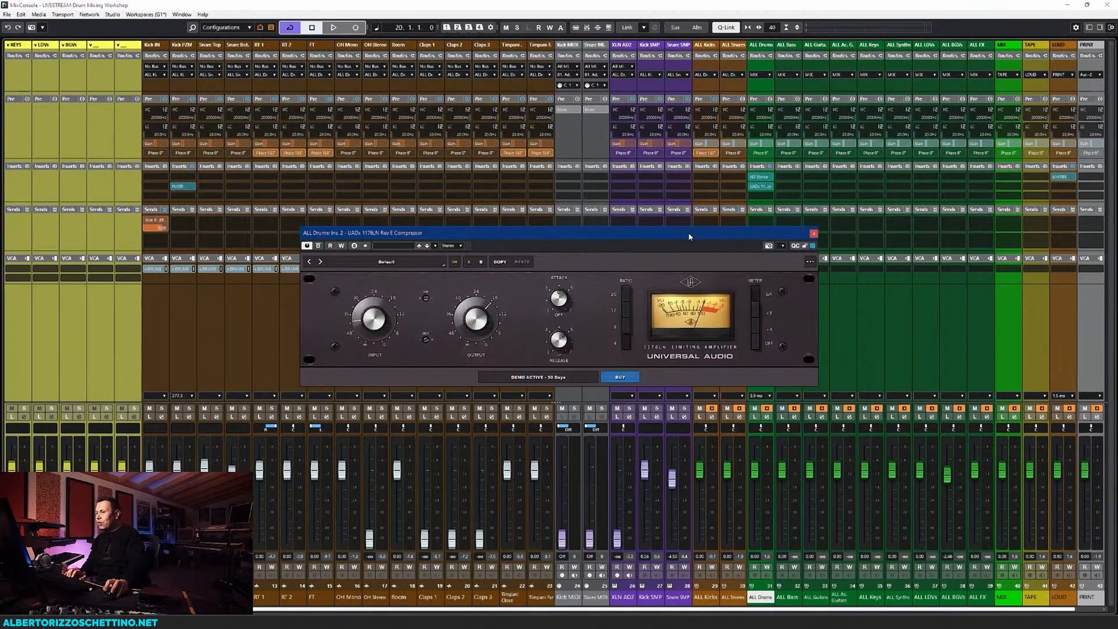
{"action": "left_click_drag", "start_coordinate": [689, 236], "coordinate": [803, 147]}
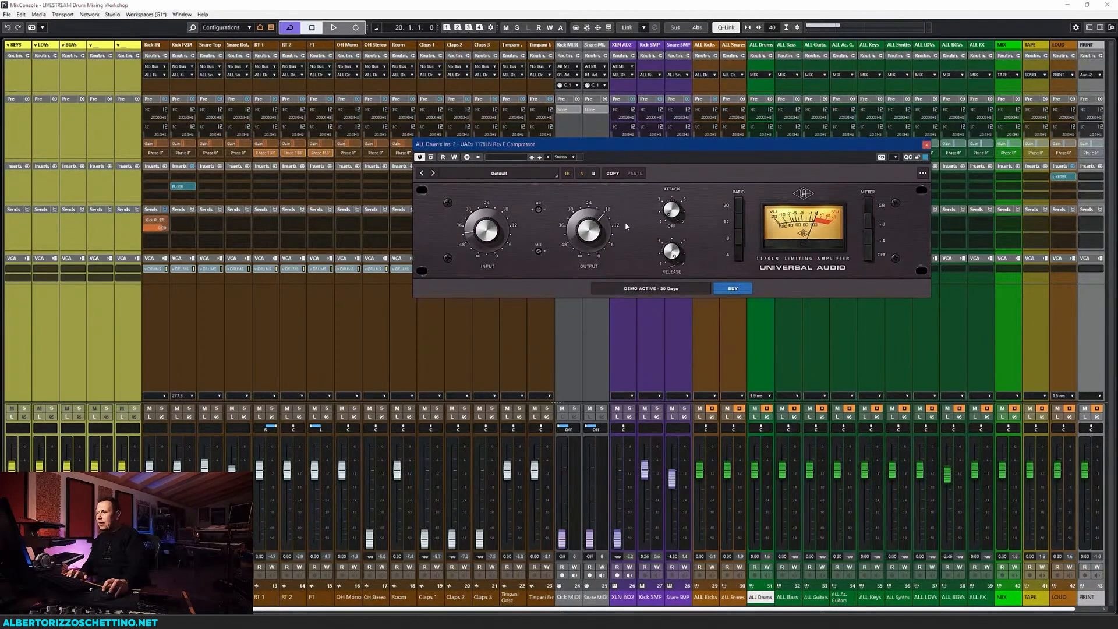
Audition the 1176LN on the drums, copy its settings between the A and B slots for comparison, and close it
{"action": "key", "text": "space"}
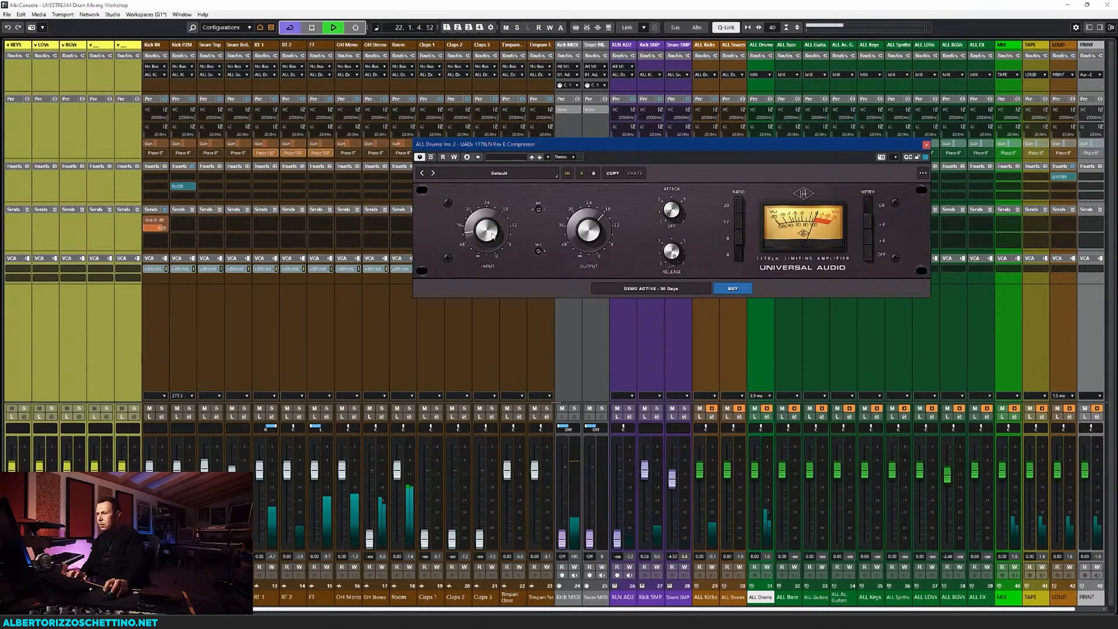
{"action": "key", "text": "space"}
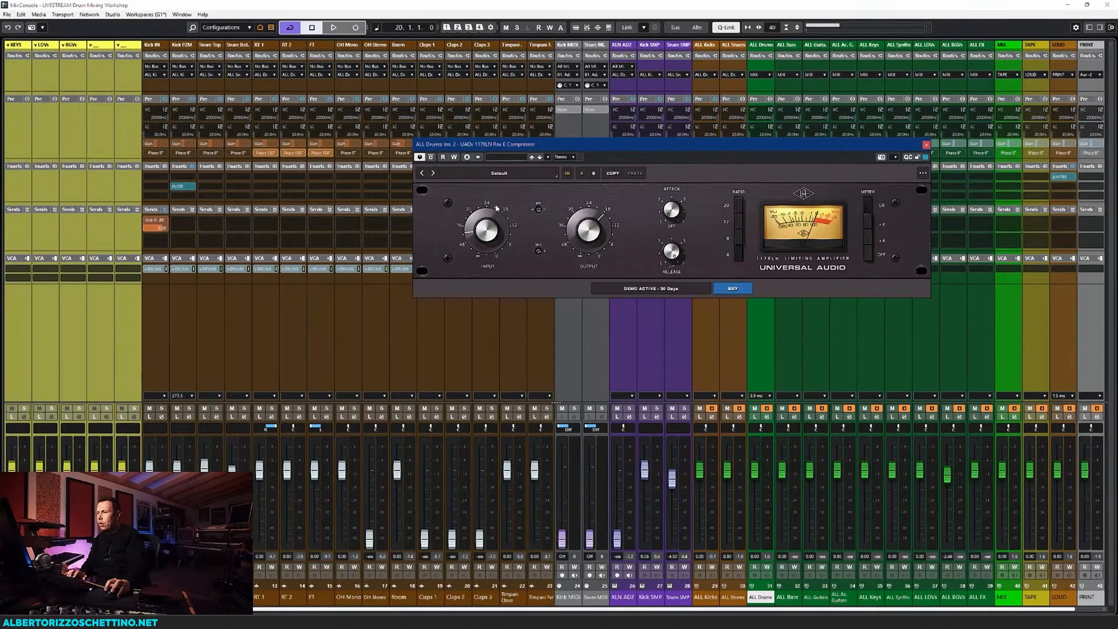
{"action": "left_click", "coordinate": [593, 173]}
{"action": "left_click", "coordinate": [634, 174]}
{"action": "key", "text": "space"}
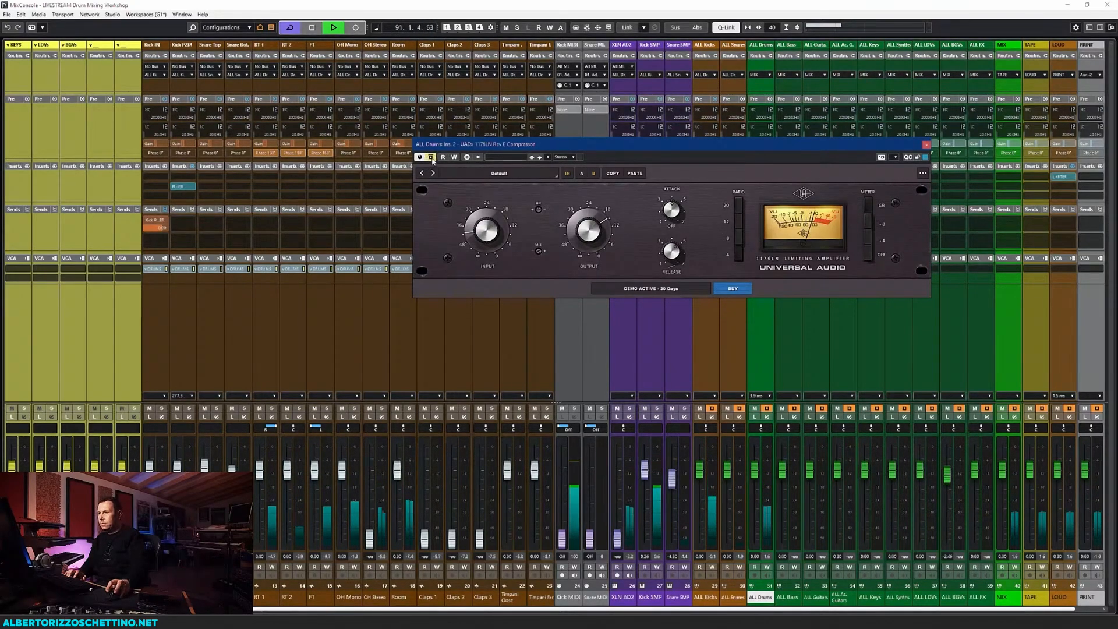
{"action": "key", "text": "space"}
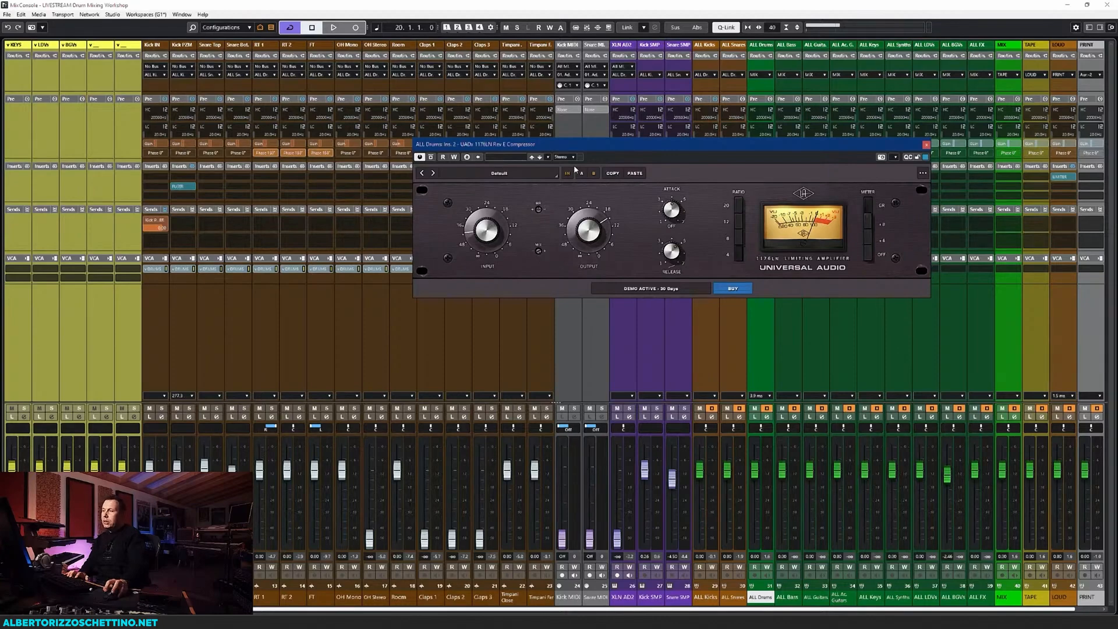
{"action": "left_click_drag", "start_coordinate": [610, 142], "coordinate": [617, 144]}
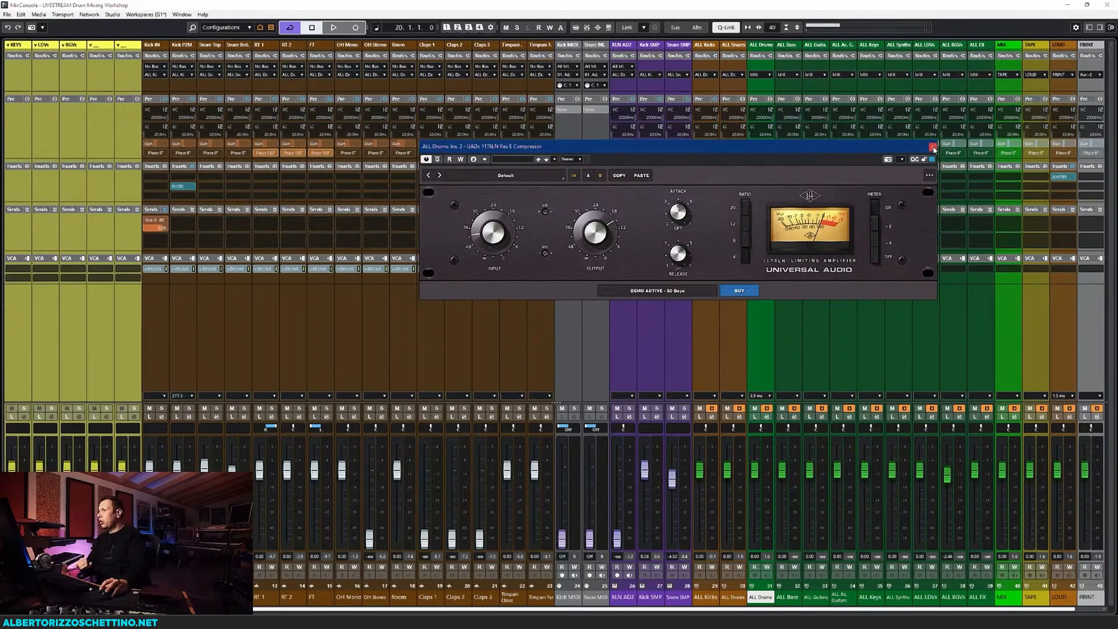
{"action": "left_click", "coordinate": [933, 148]}
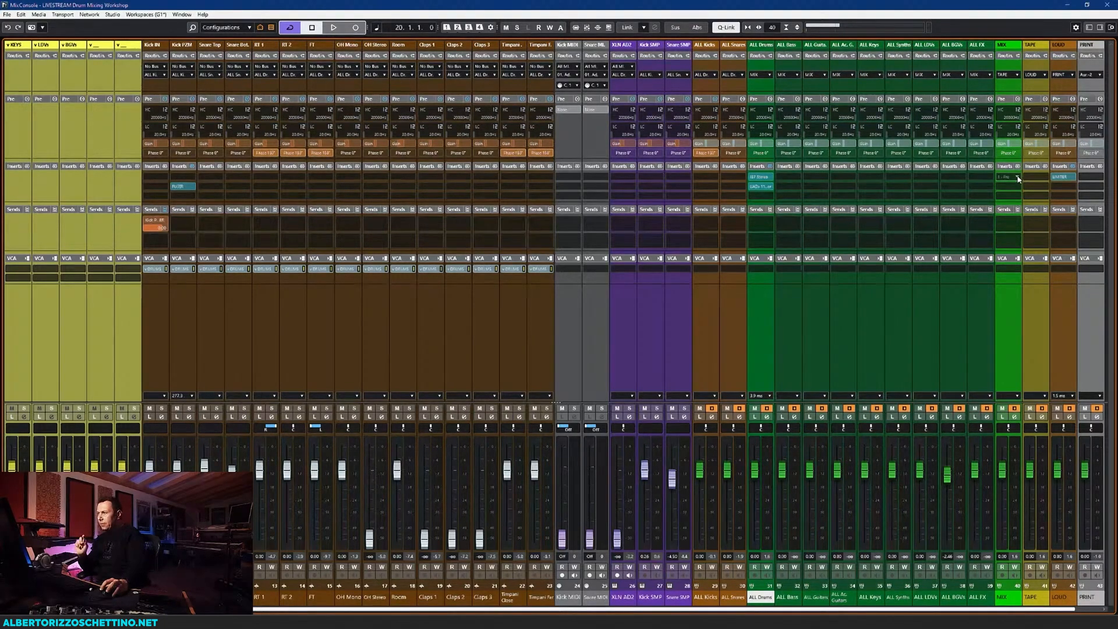
Insert the UADx Fairchild 670 Compressor in the first insert slot of the MIX channel and reposition its window
{"action": "left_click", "coordinate": [1018, 178]}
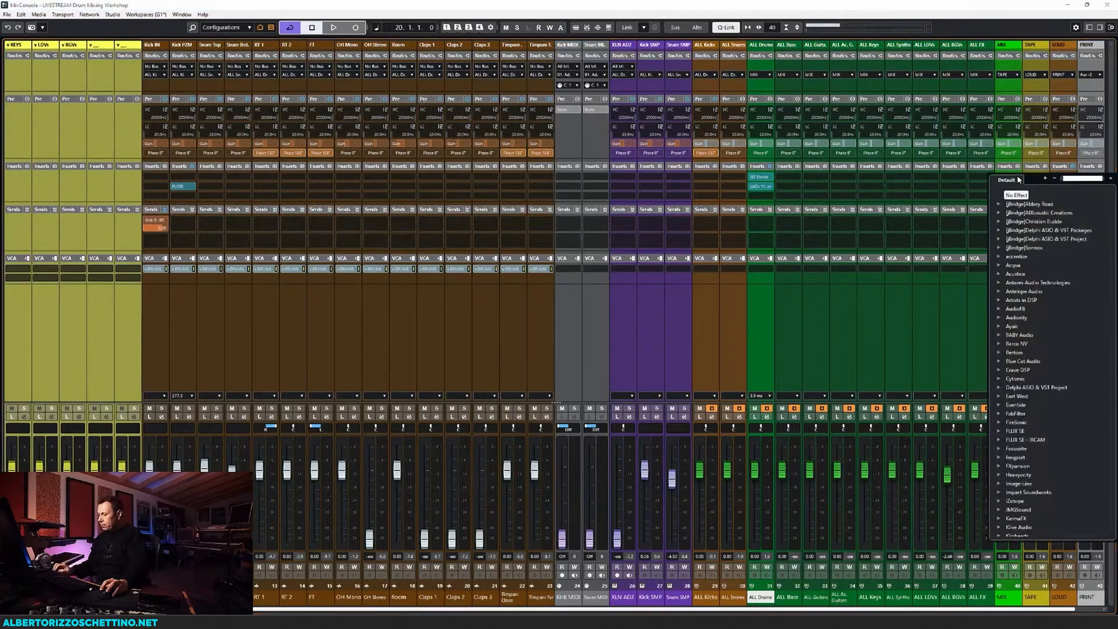
{"action": "type", "text": "670"}
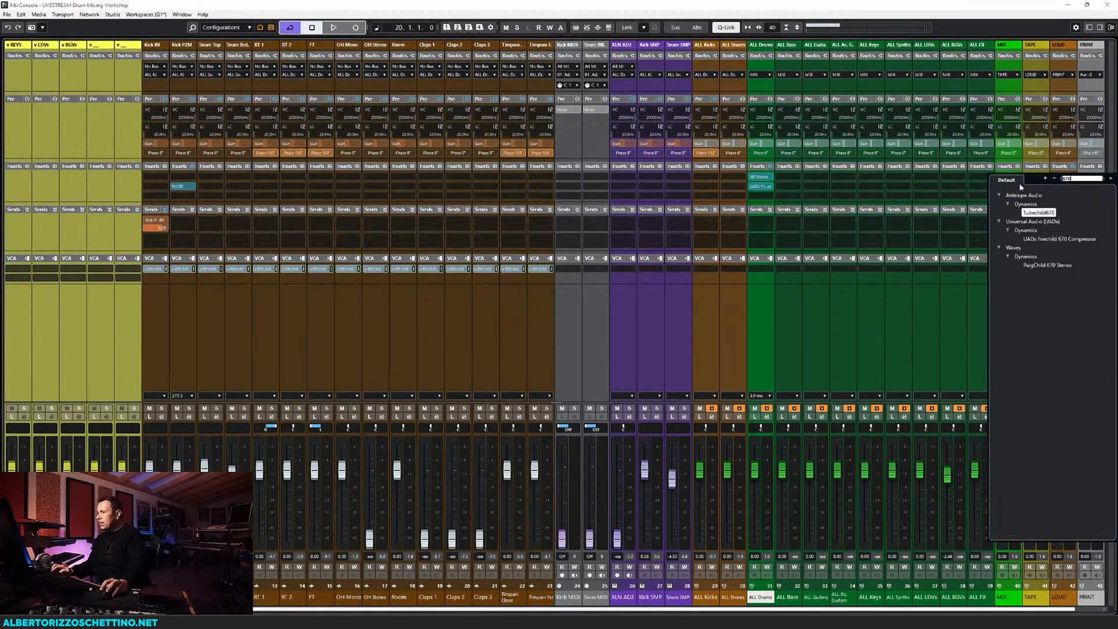
{"action": "left_click", "coordinate": [1040, 240]}
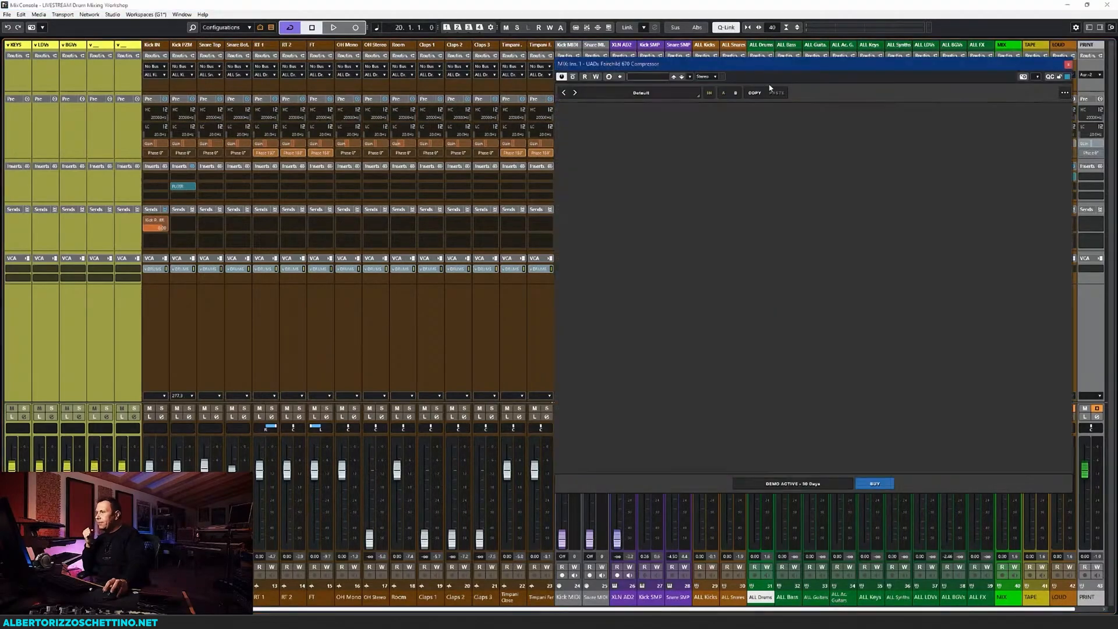
{"action": "left_click_drag", "start_coordinate": [773, 67], "coordinate": [673, 57]}
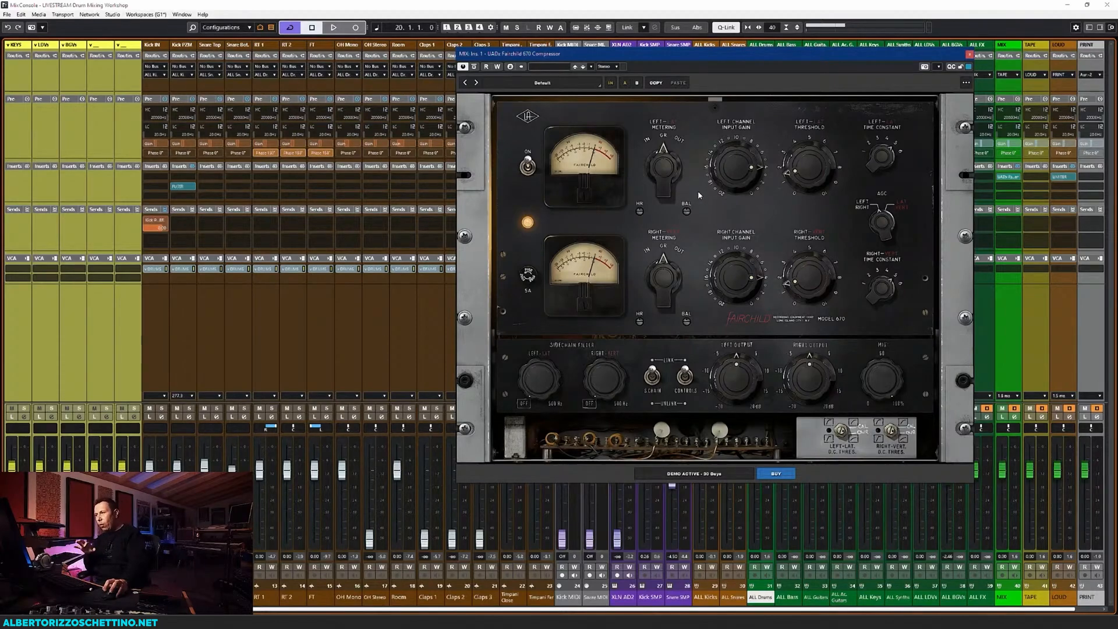
Adjust the Fairchild 670's linked left and right thresholds while auditioning the mix, and close the compressor window
{"action": "left_click_drag", "start_coordinate": [727, 55], "coordinate": [742, 49]}
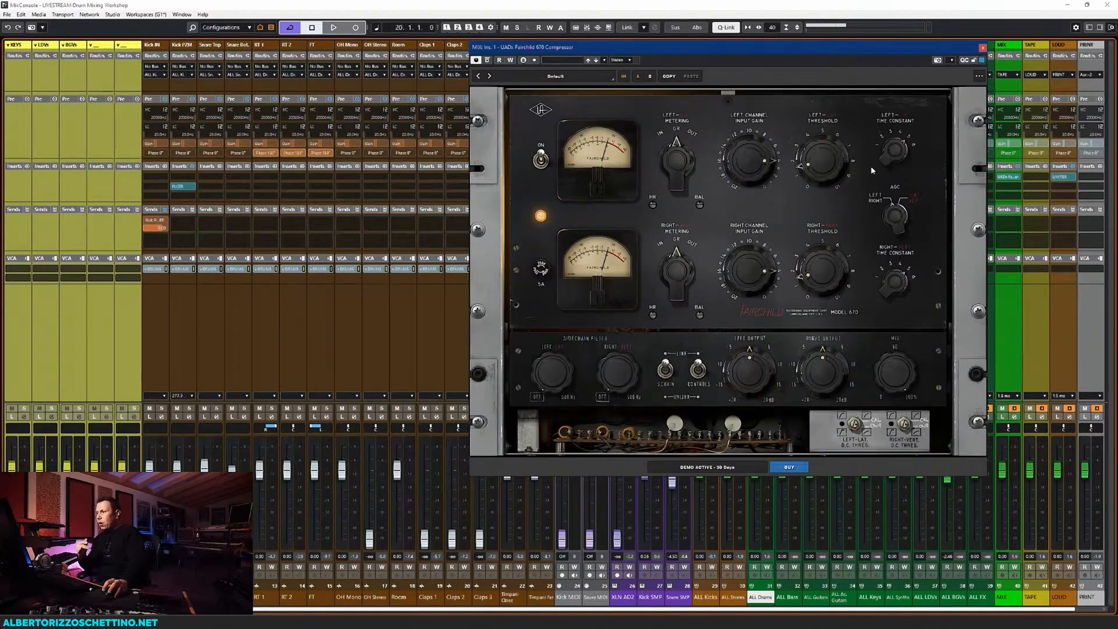
{"action": "left_click_drag", "start_coordinate": [827, 270], "coordinate": [817, 339]}
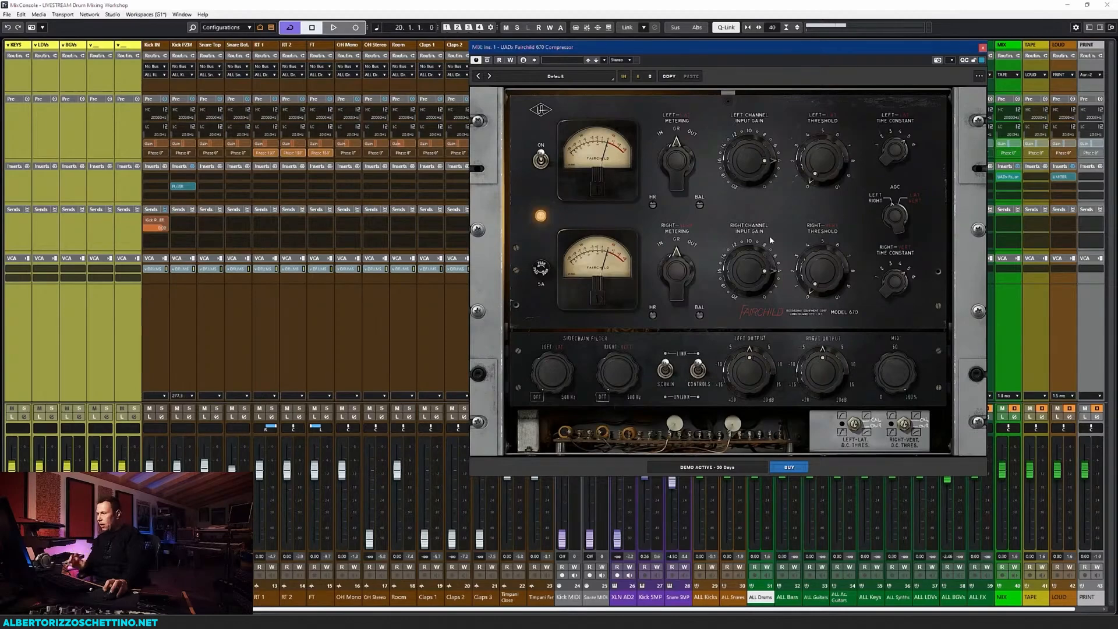
{"action": "key", "text": "space"}
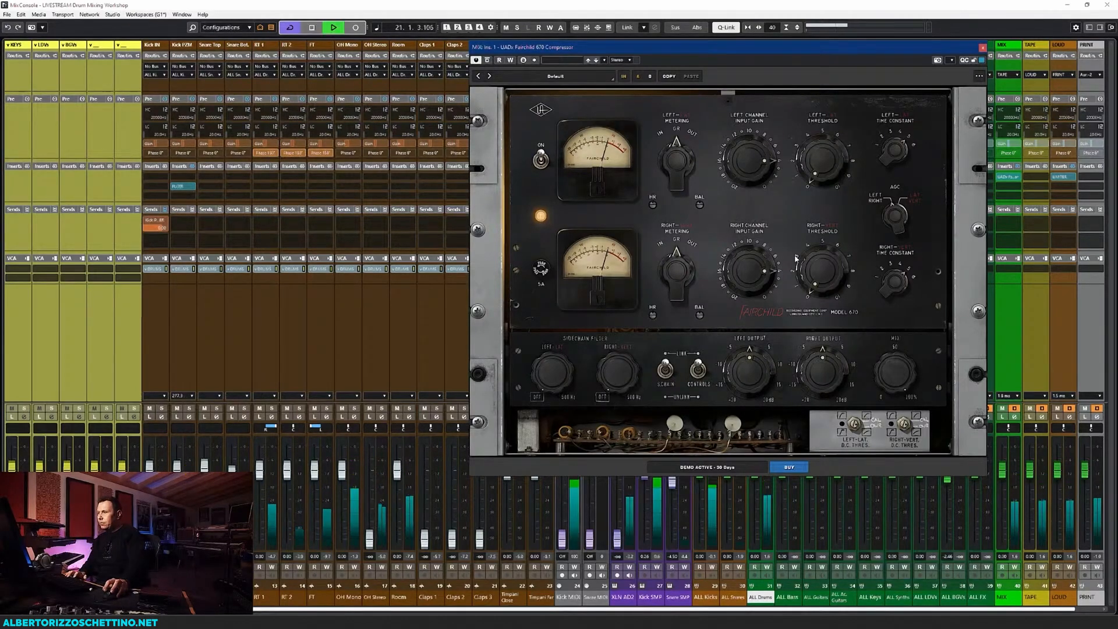
{"action": "left_click_drag", "start_coordinate": [825, 276], "coordinate": [824, 248]}
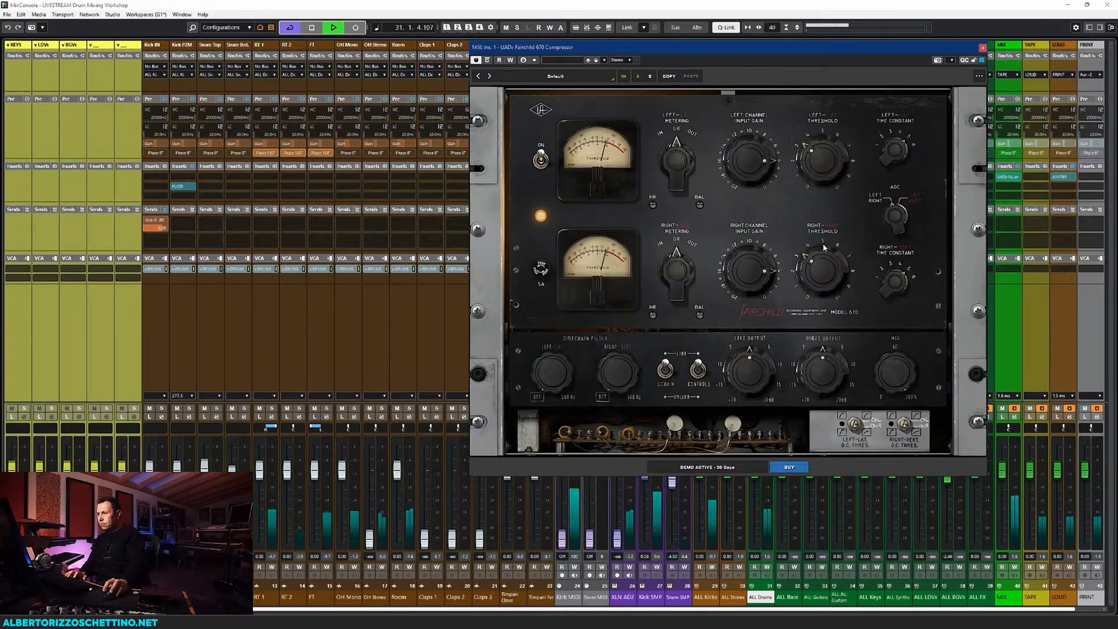
{"action": "key", "text": "space"}
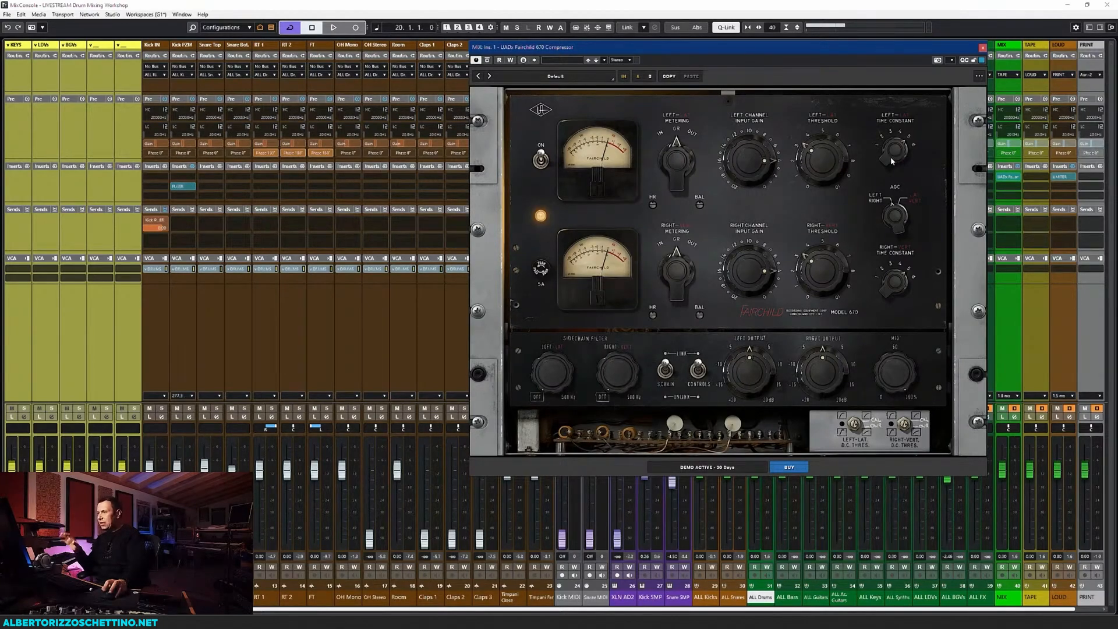
{"action": "left_click", "coordinate": [982, 48]}
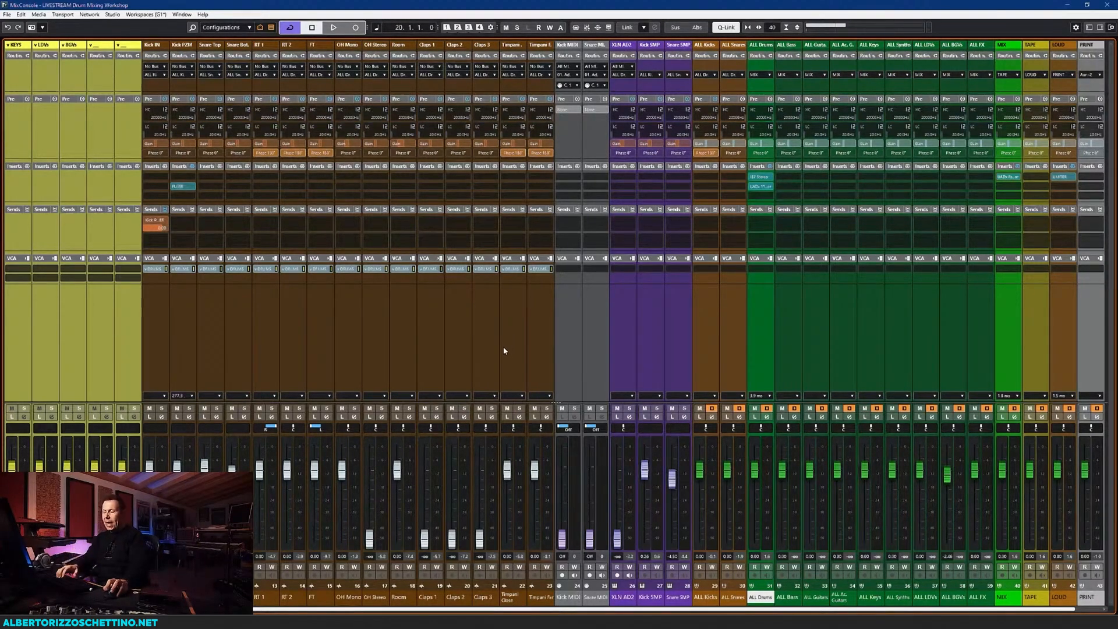
Start adding a new external FX in Audio Connections and name it 33609
{"action": "key", "text": "F4"}
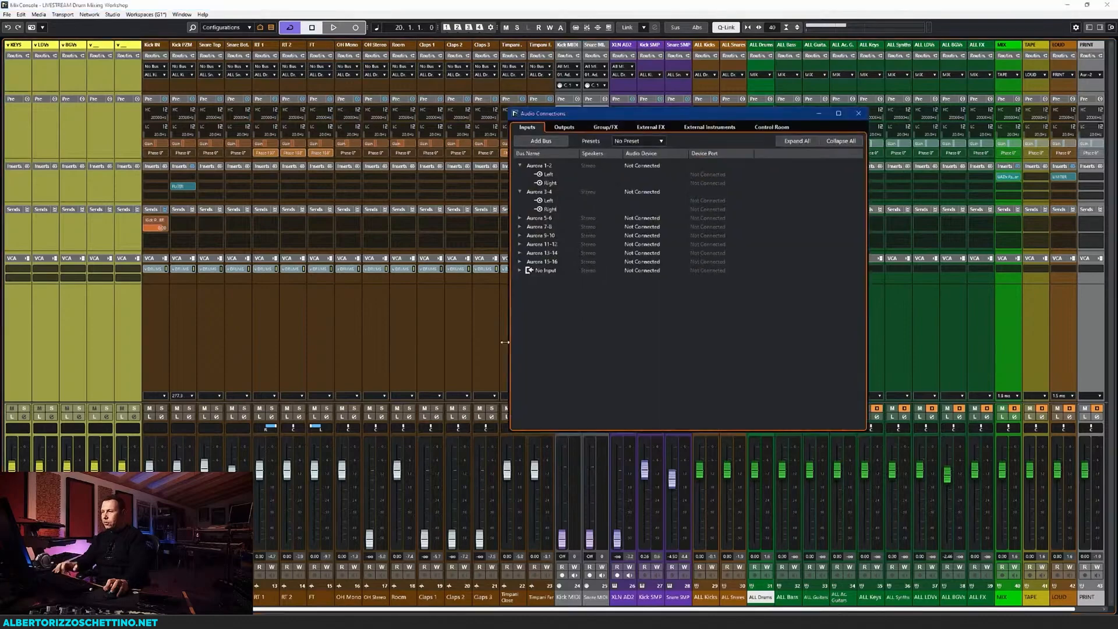
{"action": "left_click_drag", "start_coordinate": [679, 114], "coordinate": [704, 103]}
{"action": "left_click", "coordinate": [675, 116]}
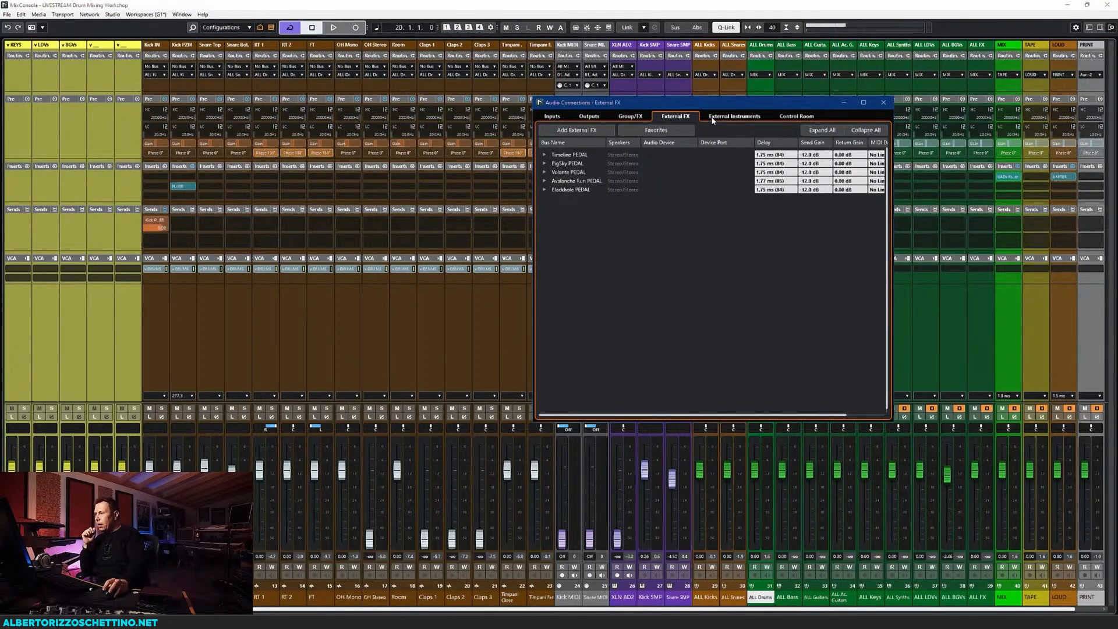
{"action": "left_click", "coordinate": [582, 130]}
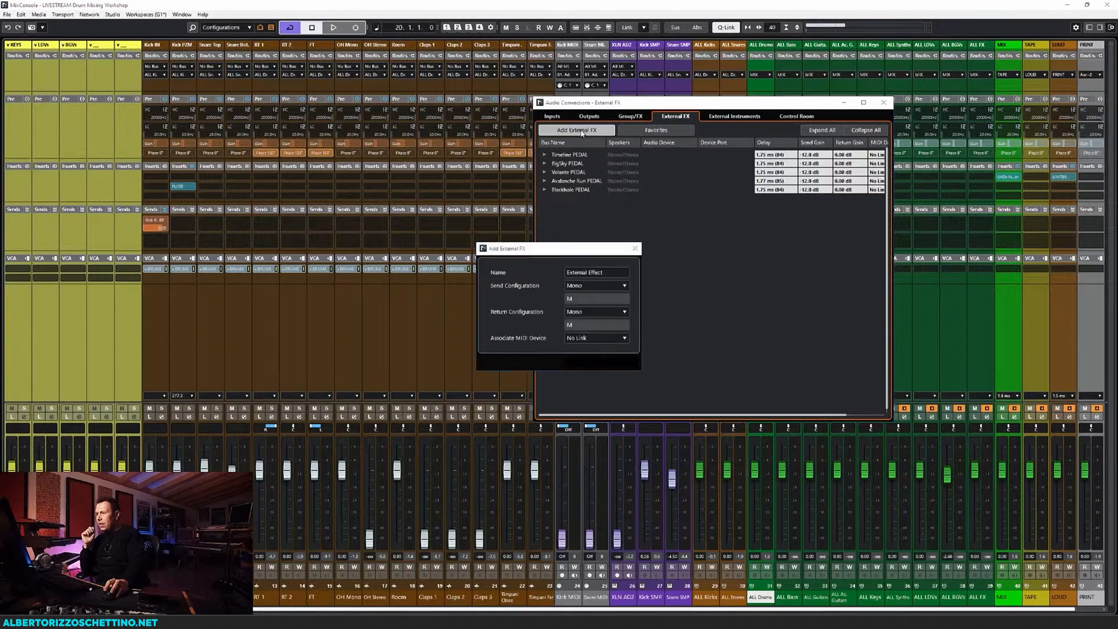
{"action": "left_click", "coordinate": [574, 274]}
{"action": "type", "text": "336"}
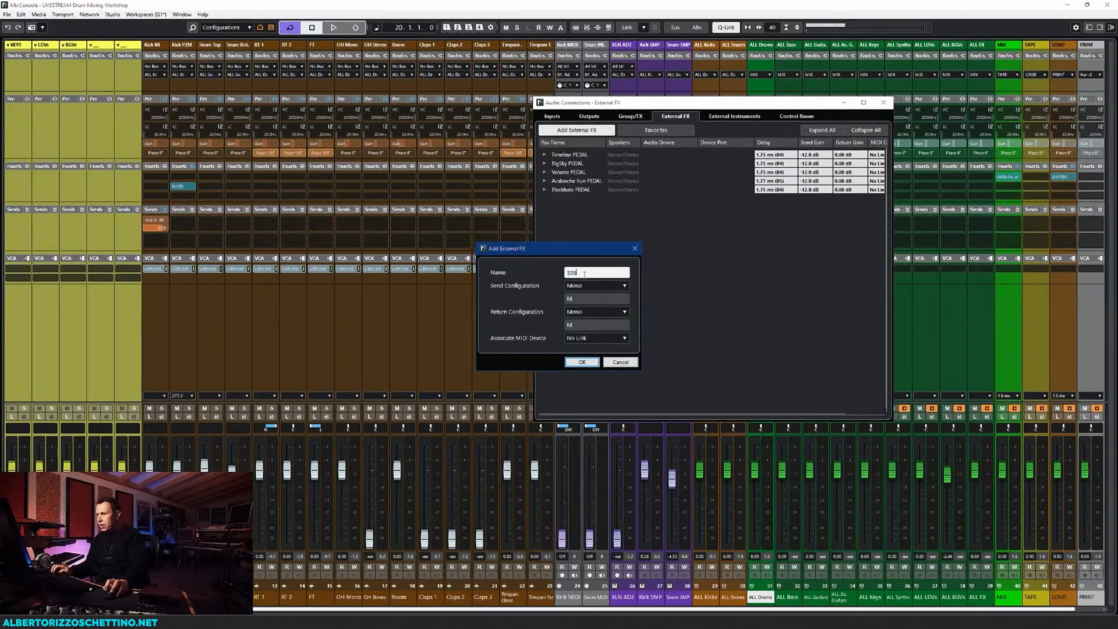
{"action": "type", "text": "09"}
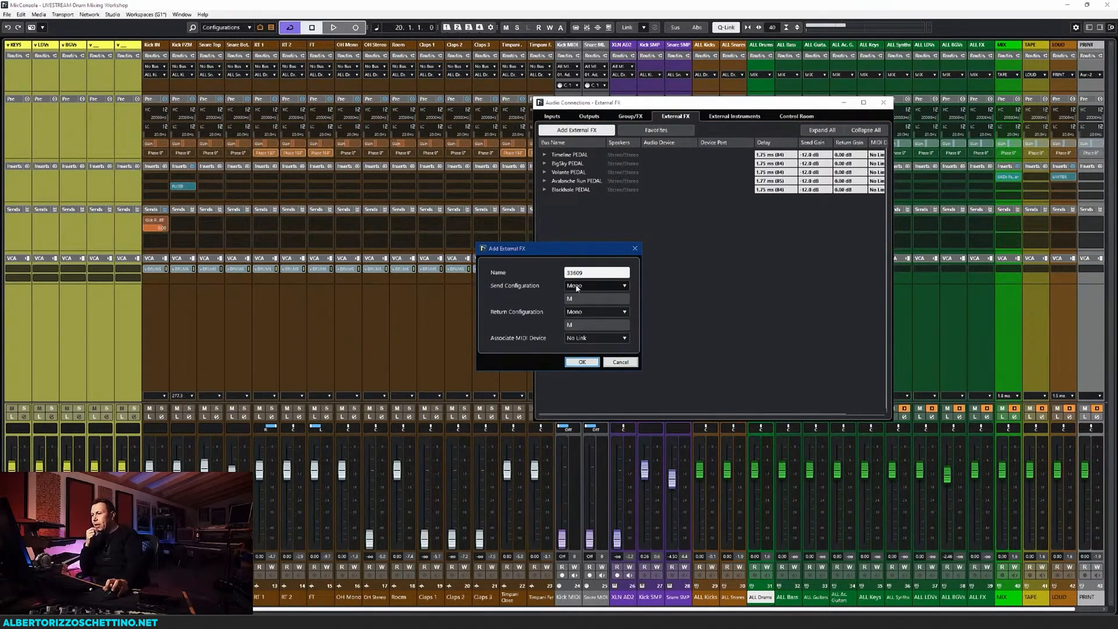
Set both the send and return configurations of the new external FX to Stereo and create it
{"action": "left_click", "coordinate": [576, 288]}
{"action": "left_click", "coordinate": [590, 334]}
{"action": "left_click", "coordinate": [579, 312]}
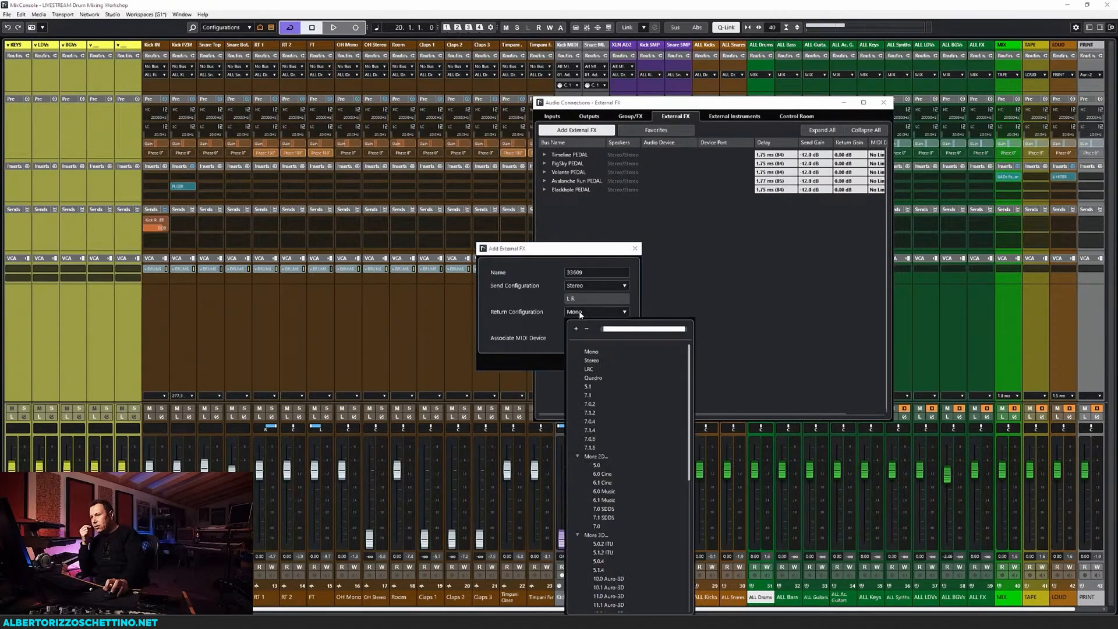
{"action": "left_click", "coordinate": [592, 360]}
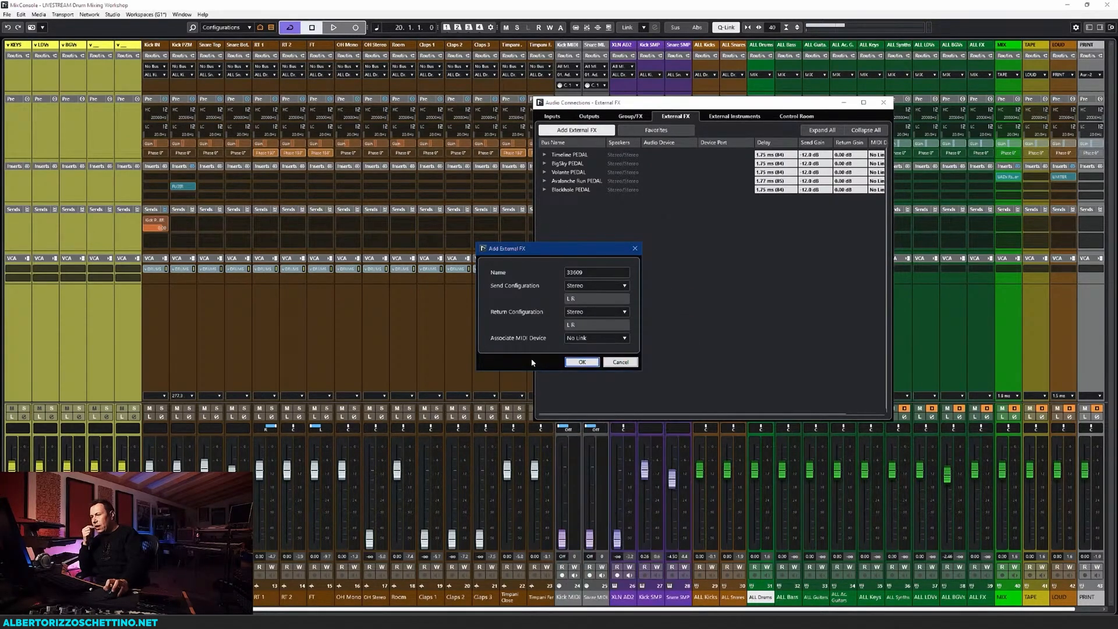
{"action": "left_click", "coordinate": [581, 362]}
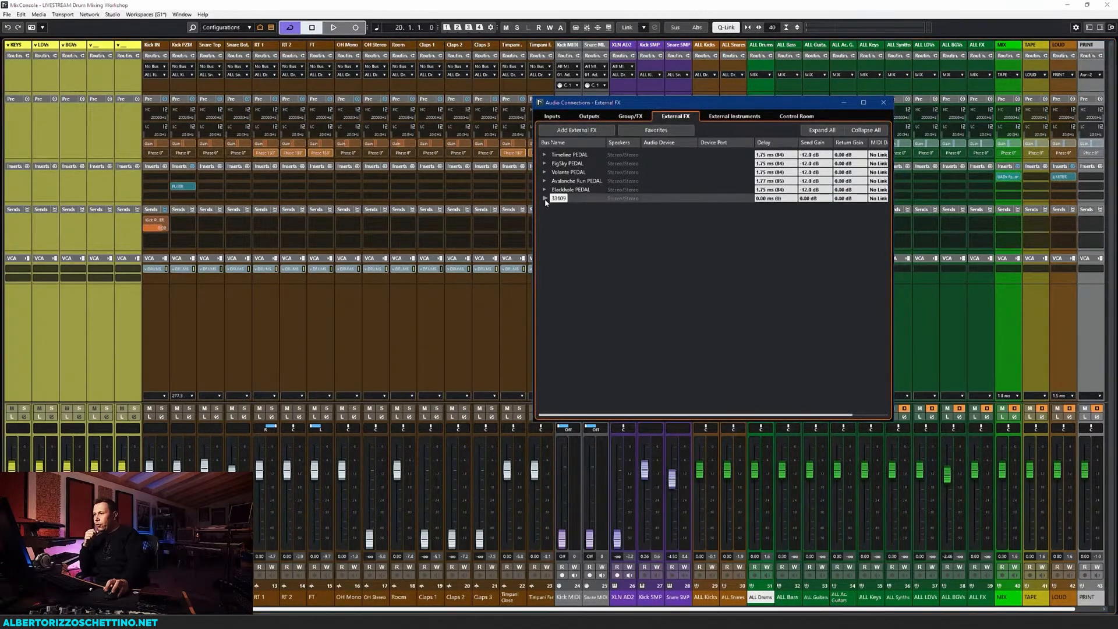
Connect the 33609 send bus's left and right channels to Aurora USB Play 11 and Aurora USB Play 12
{"action": "left_click", "coordinate": [545, 199]}
{"action": "left_click", "coordinate": [553, 207]}
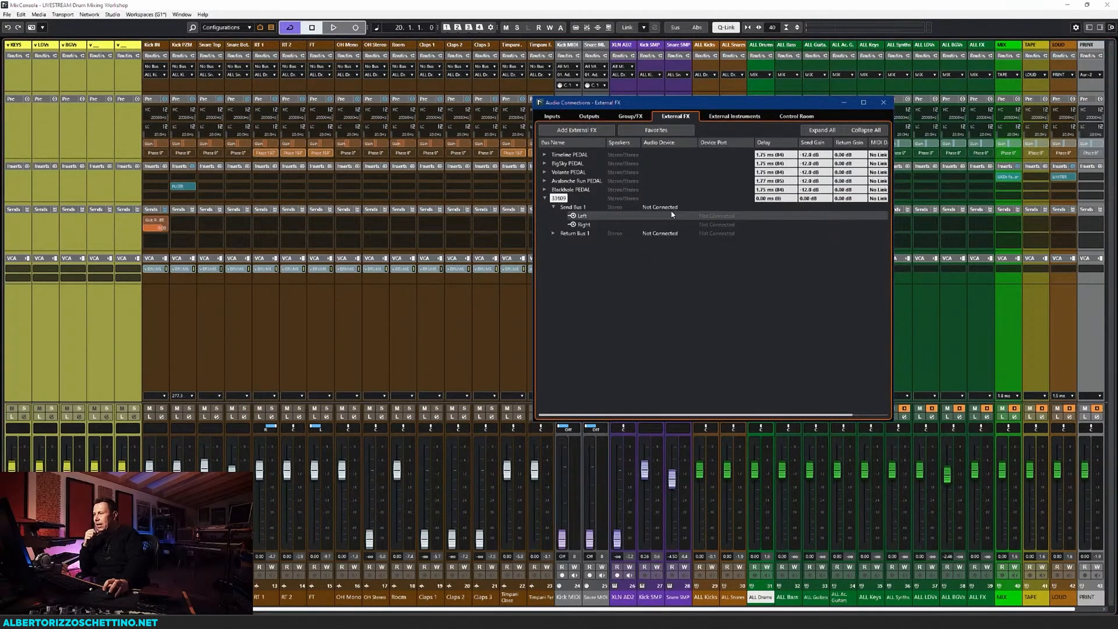
{"action": "left_click", "coordinate": [707, 215]}
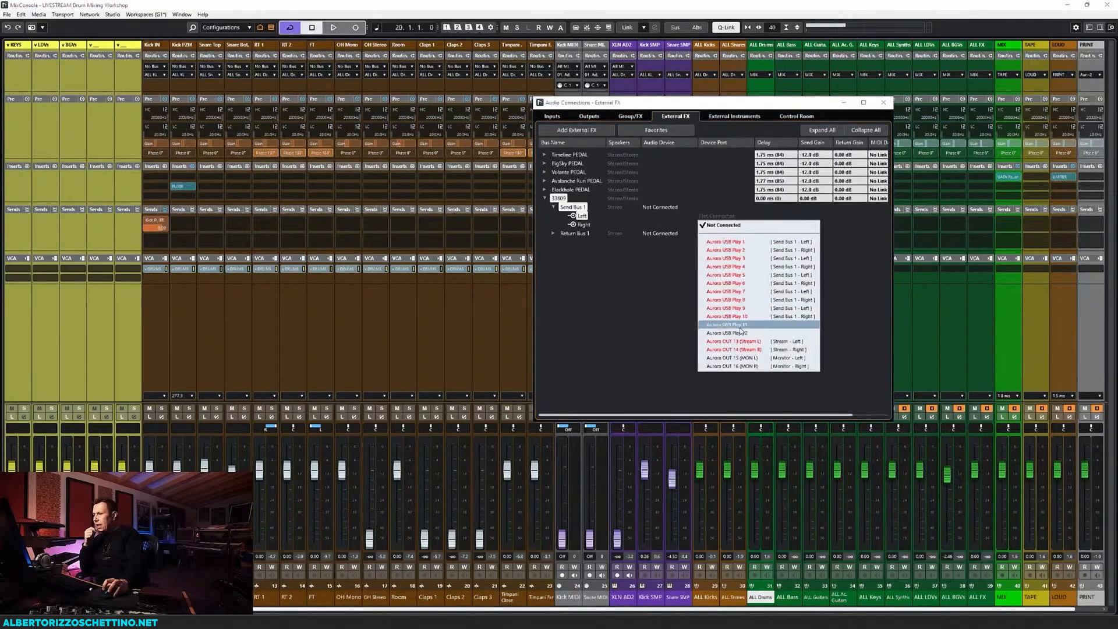
{"action": "left_click", "coordinate": [740, 327]}
{"action": "left_click", "coordinate": [709, 224]}
{"action": "left_click", "coordinate": [737, 342]}
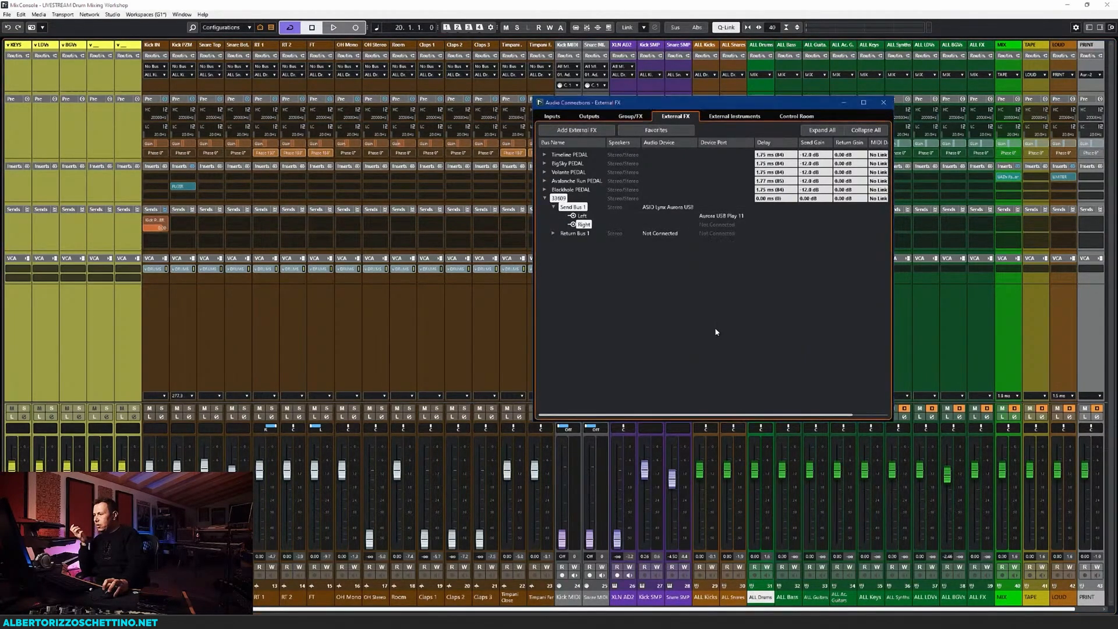
Connect the 33609 return bus's left channel to Aurora USB Record 3, assign its right channel's input, and close Audio Connections
{"action": "left_click", "coordinate": [553, 232]}
{"action": "left_click", "coordinate": [715, 241]}
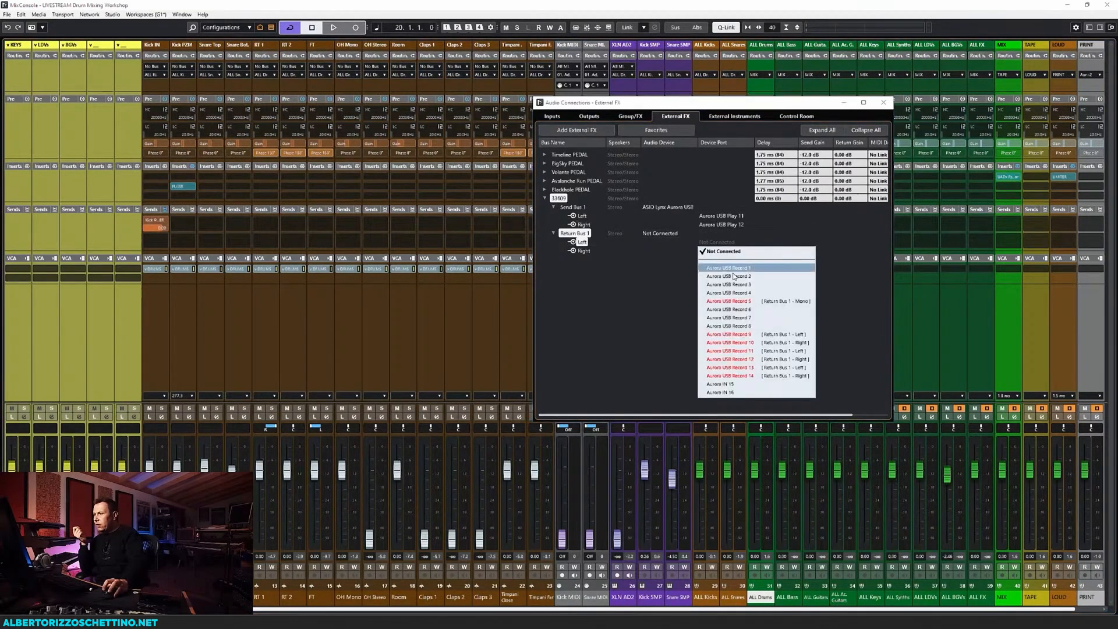
{"action": "left_click", "coordinate": [728, 284]}
{"action": "left_click", "coordinate": [707, 249]}
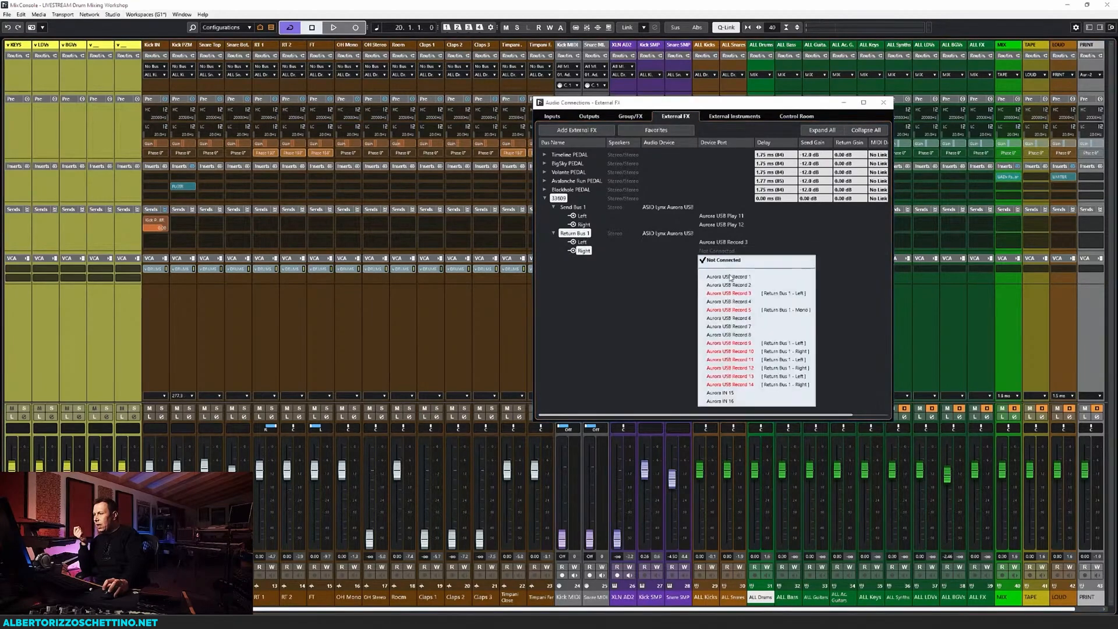
{"action": "left_click", "coordinate": [737, 310]}
{"action": "key", "text": "F4"}
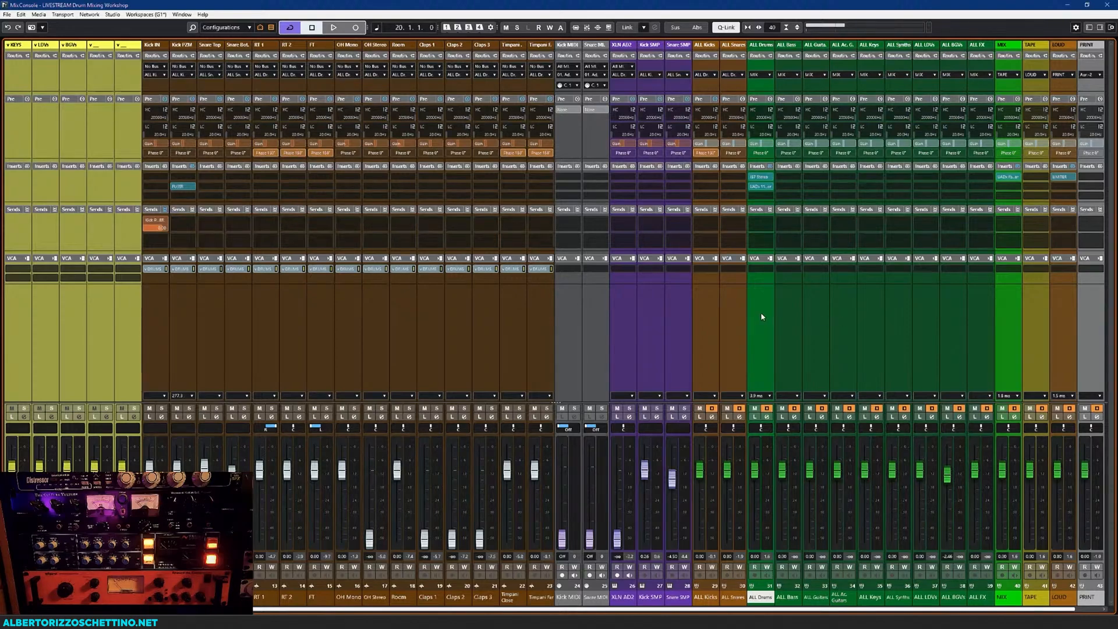
Add a stereo FX track named 33609 that uses the 33609 external effect and outputs to ALL FX
{"action": "key", "text": "t"}
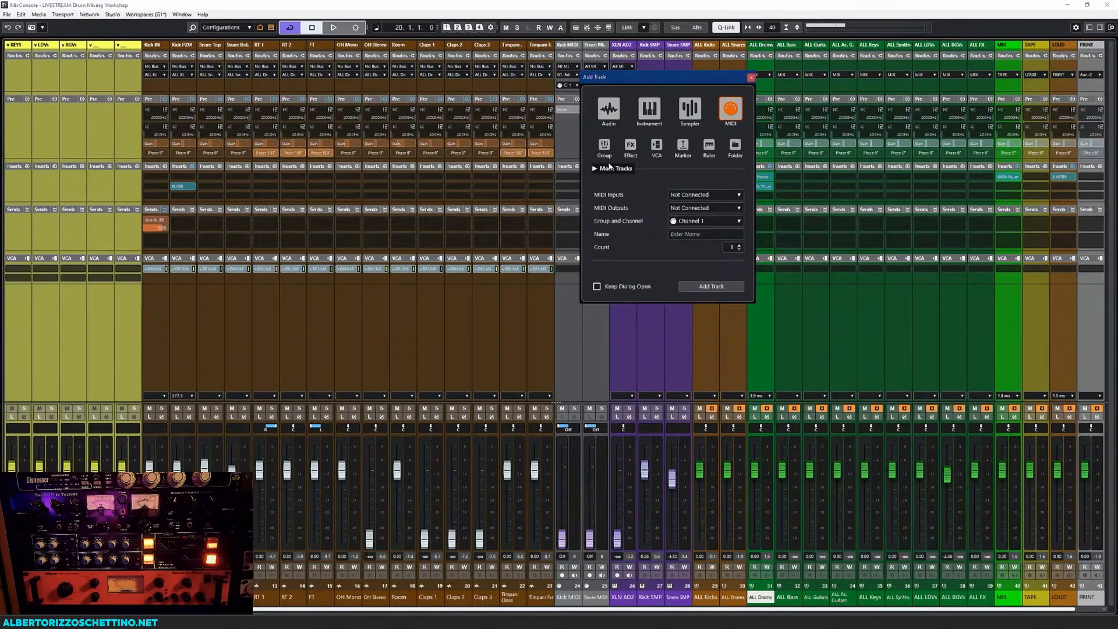
{"action": "left_click", "coordinate": [630, 145]}
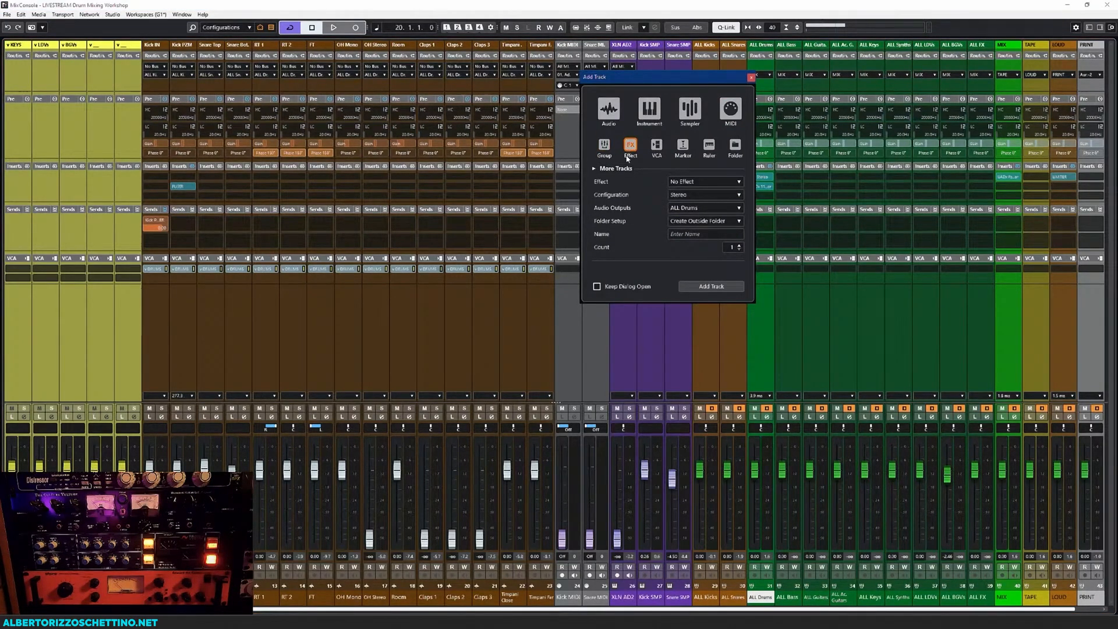
{"action": "left_click", "coordinate": [682, 182]}
{"action": "type", "text": "33609"}
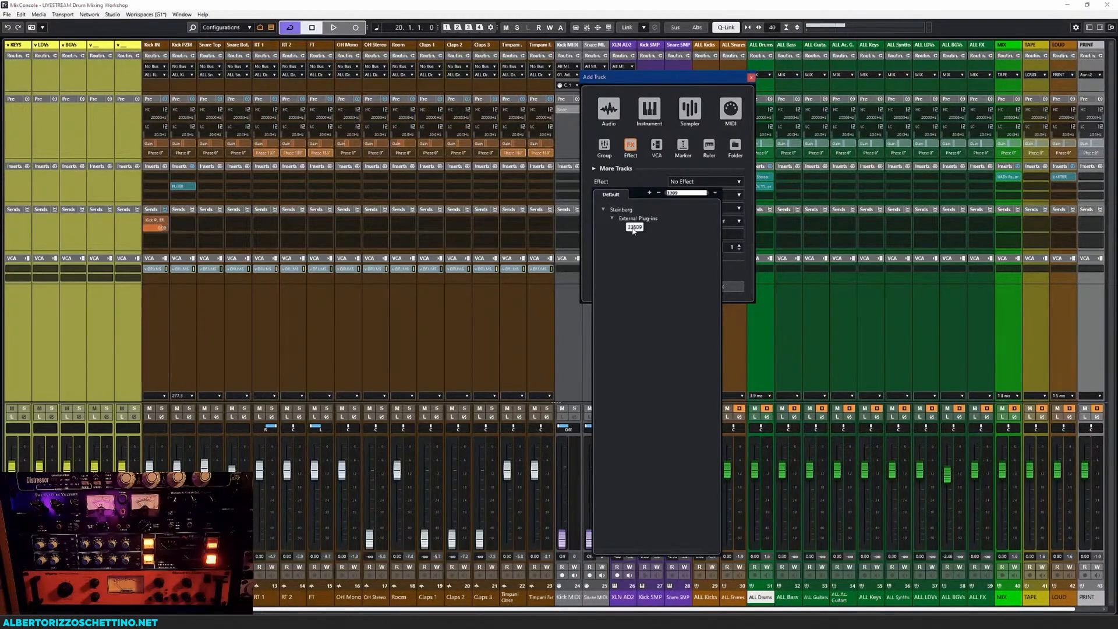
{"action": "left_click", "coordinate": [634, 228]}
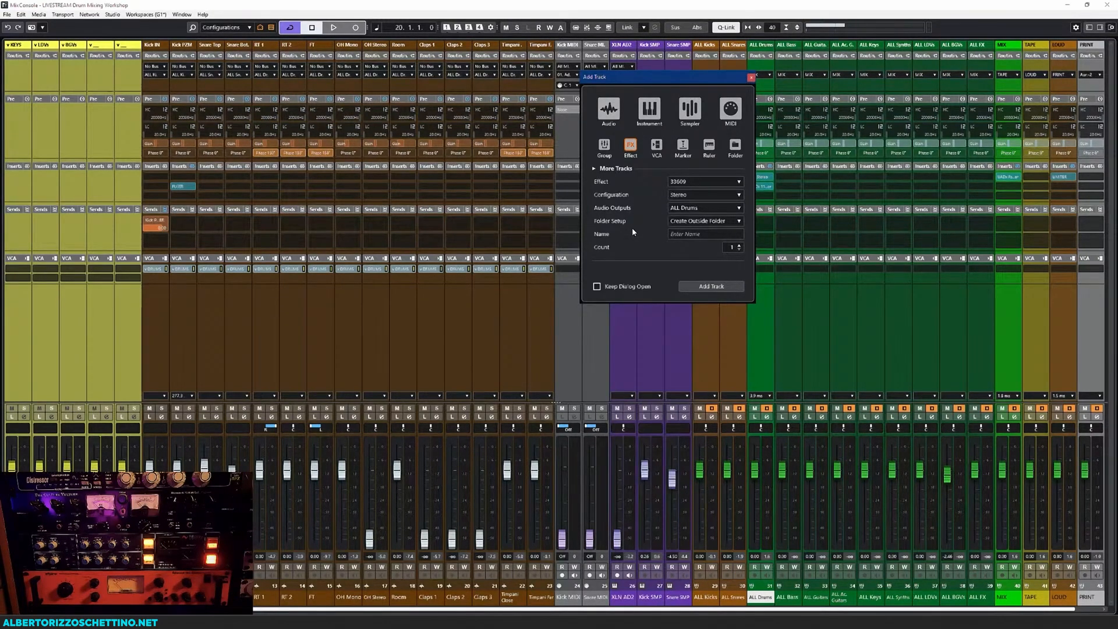
{"action": "left_click", "coordinate": [683, 211]}
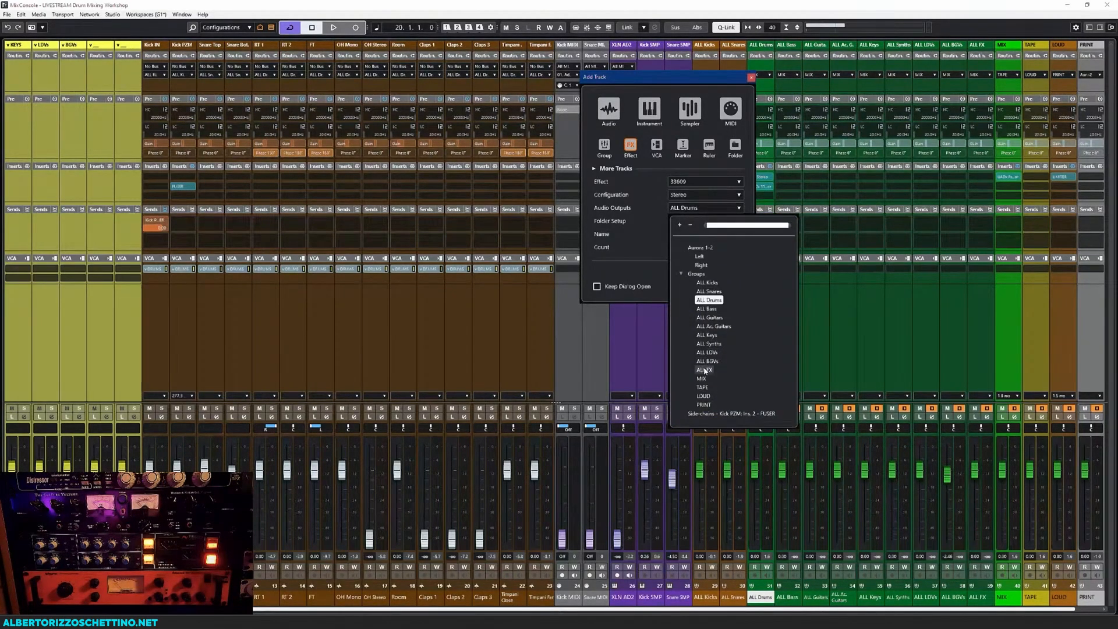
{"action": "left_click", "coordinate": [705, 370]}
{"action": "left_click", "coordinate": [683, 234]}
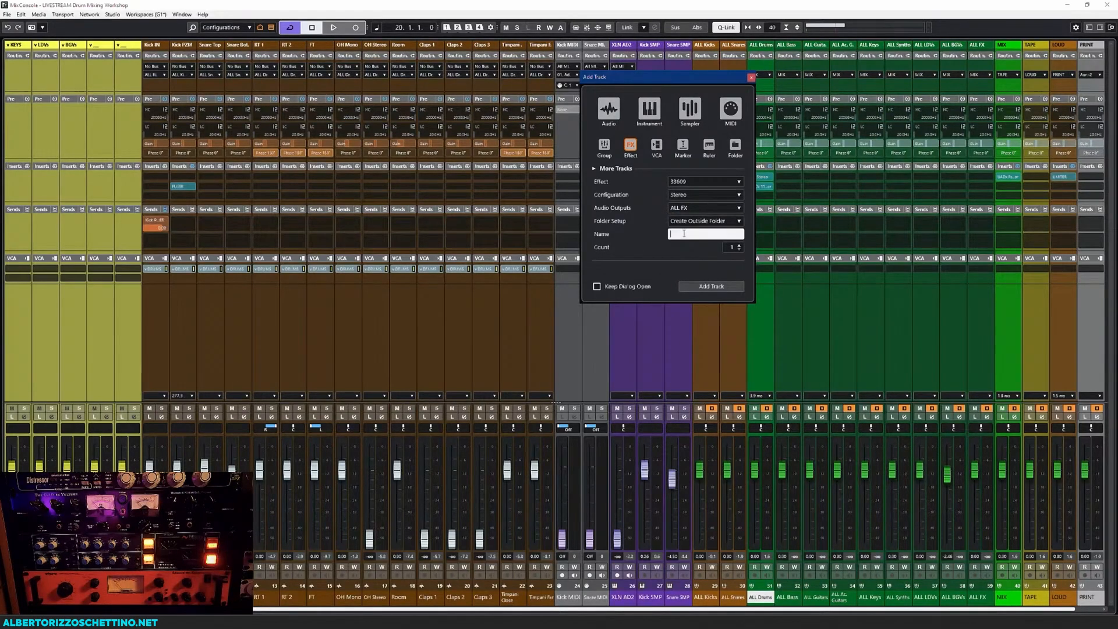
{"action": "type", "text": "33609"}
{"action": "left_click", "coordinate": [703, 289]}
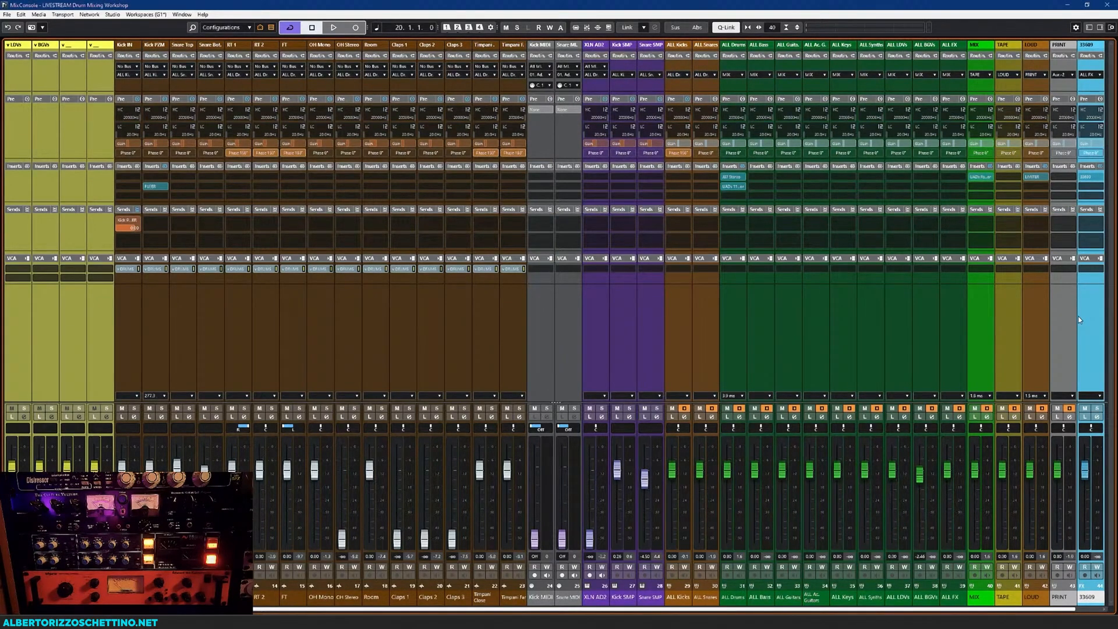
Move the 33609 track between ALL Snares and ALL Drums in the project's track list, and return to the mixer
{"action": "key", "text": "F3"}
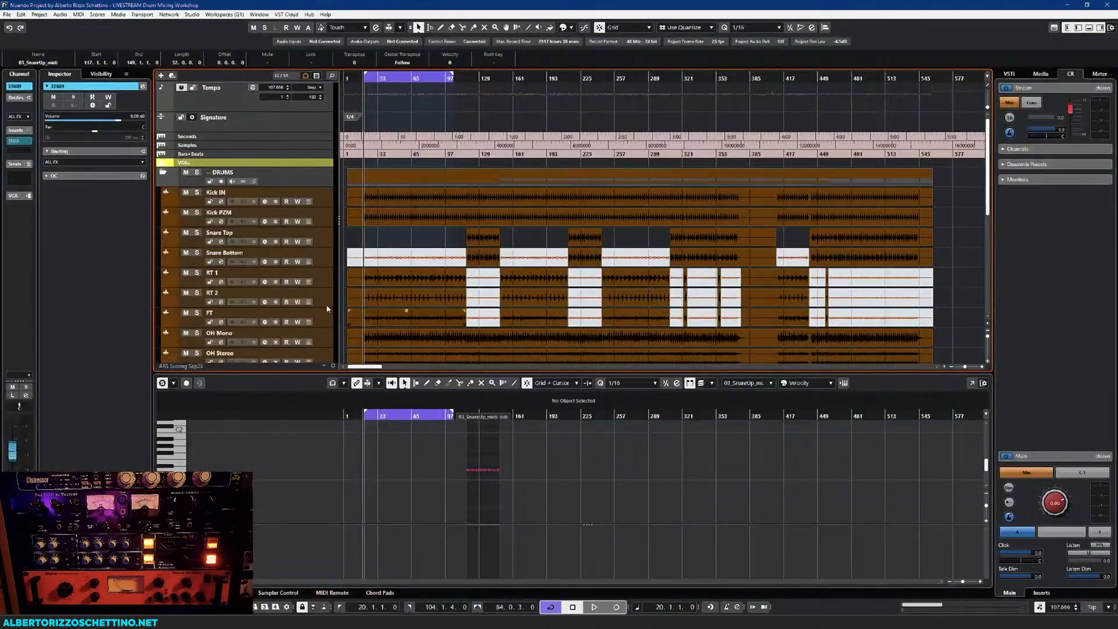
{"action": "scroll", "coordinate": [293, 302], "scroll_direction": "down", "scroll_amount": 10}
{"action": "left_click_drag", "start_coordinate": [237, 338], "coordinate": [223, 195]}
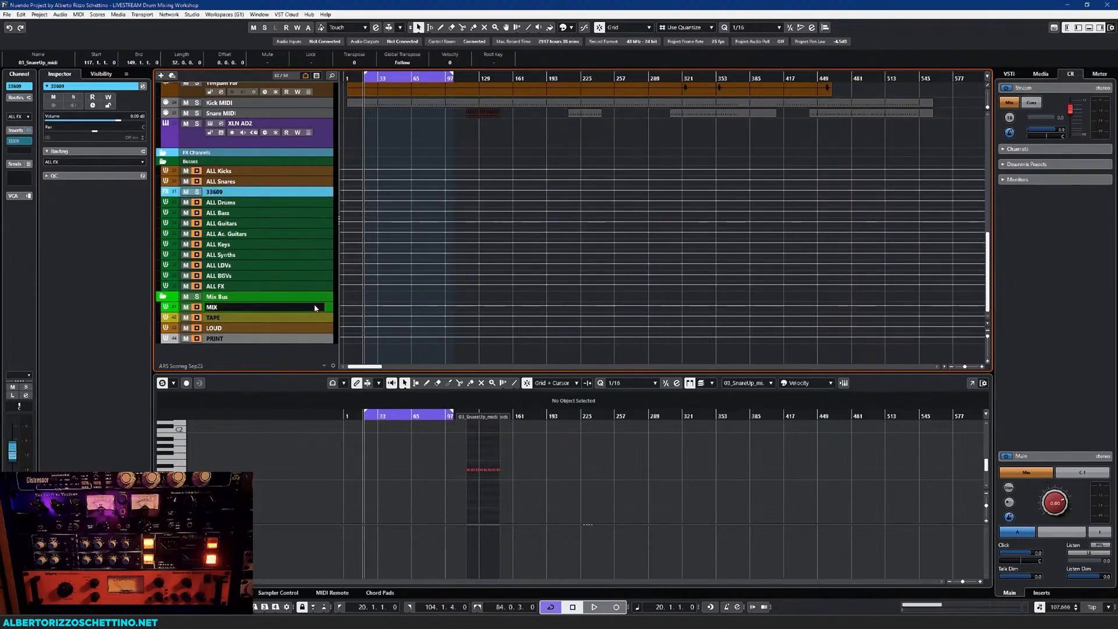
{"action": "key", "text": "F3"}
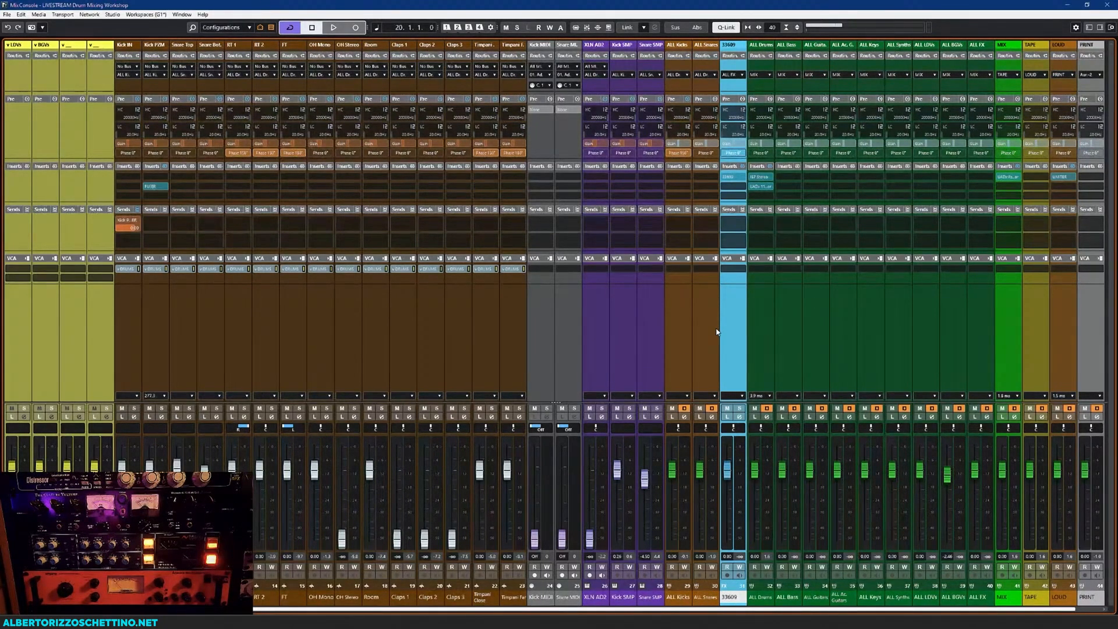
Measure the delay of the 33609 external effect from its insert window and close that window
{"action": "left_click", "coordinate": [731, 177]}
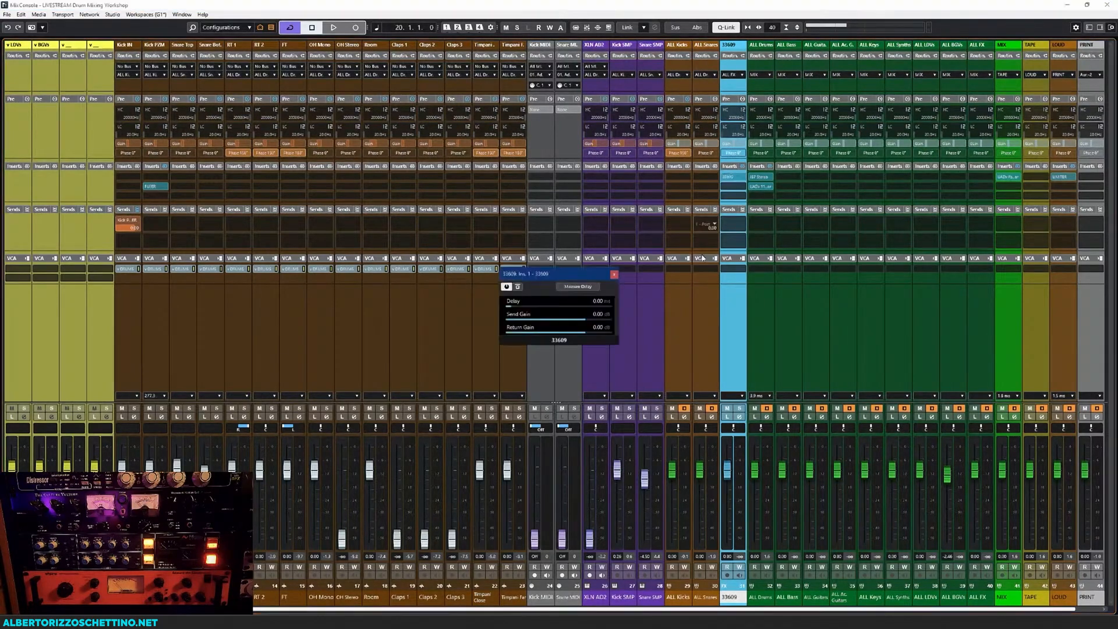
{"action": "left_click_drag", "start_coordinate": [554, 273], "coordinate": [644, 248]}
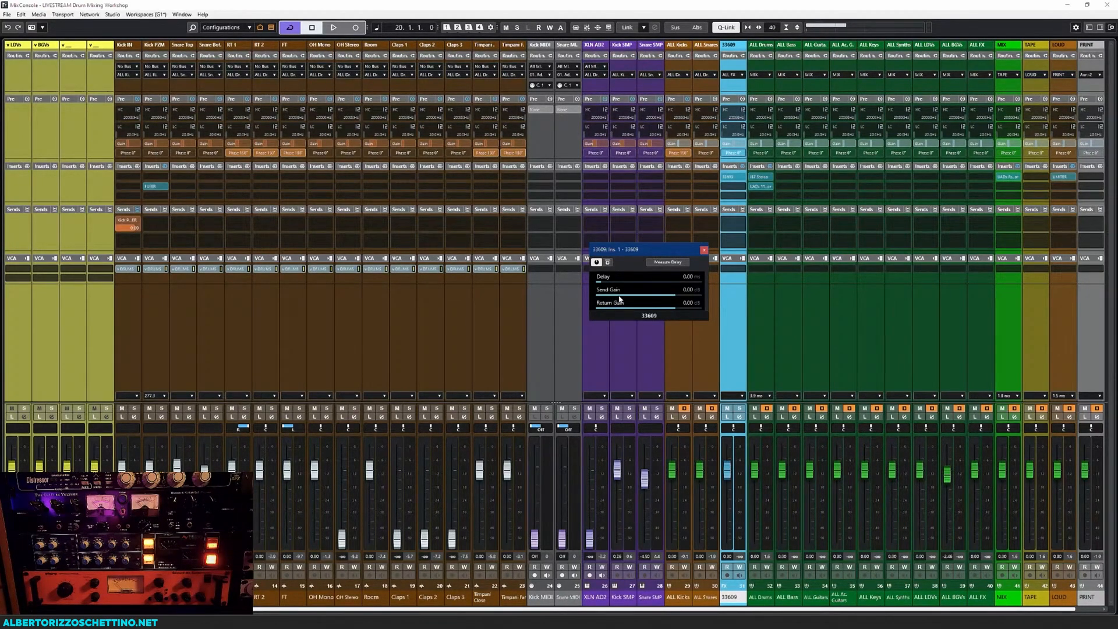
{"action": "left_click", "coordinate": [663, 263]}
{"action": "left_click", "coordinate": [704, 251]}
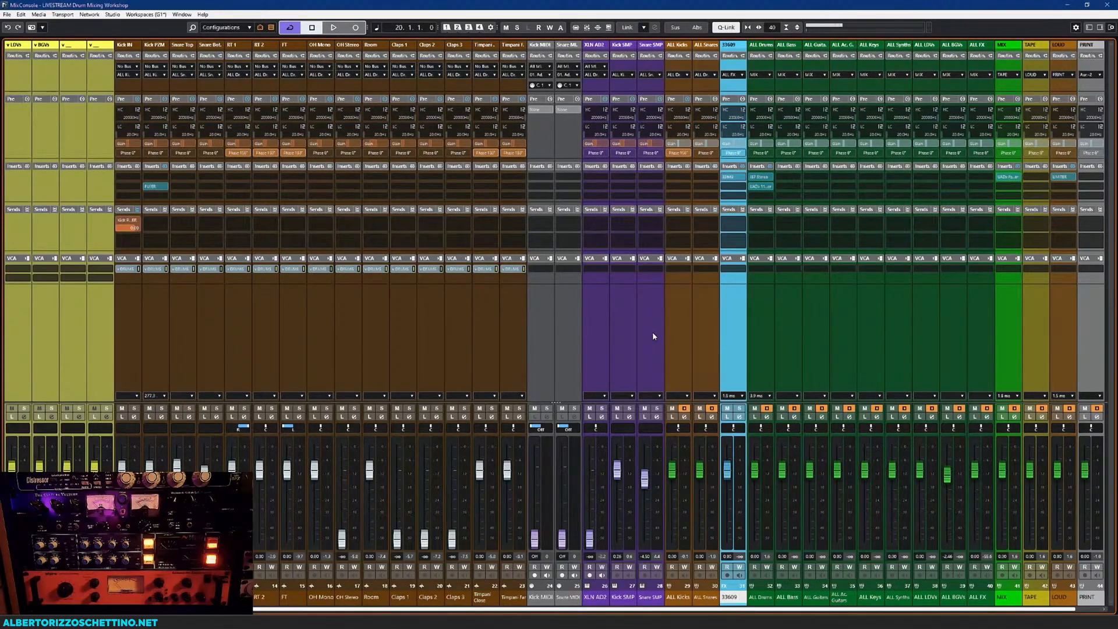
Enable solo defeat on the 33609 channel and assign the first send of ALL Kicks to 33609
{"action": "left_click", "coordinate": [739, 408]}
{"action": "left_click", "coordinate": [674, 287]}
{"action": "left_click", "coordinate": [687, 226]}
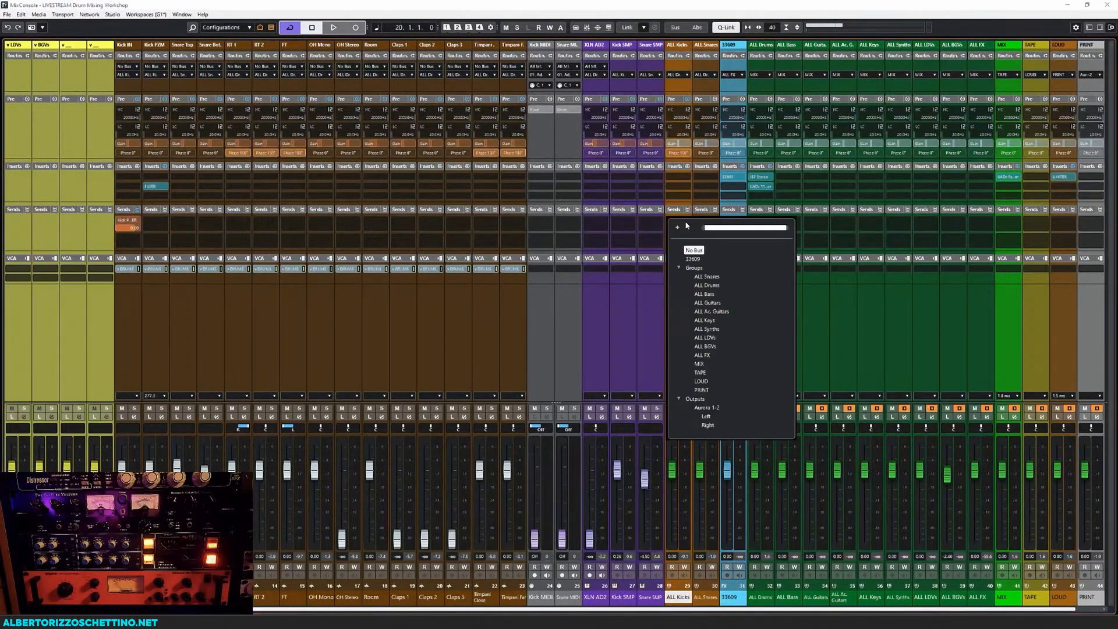
{"action": "left_click", "coordinate": [693, 258]}
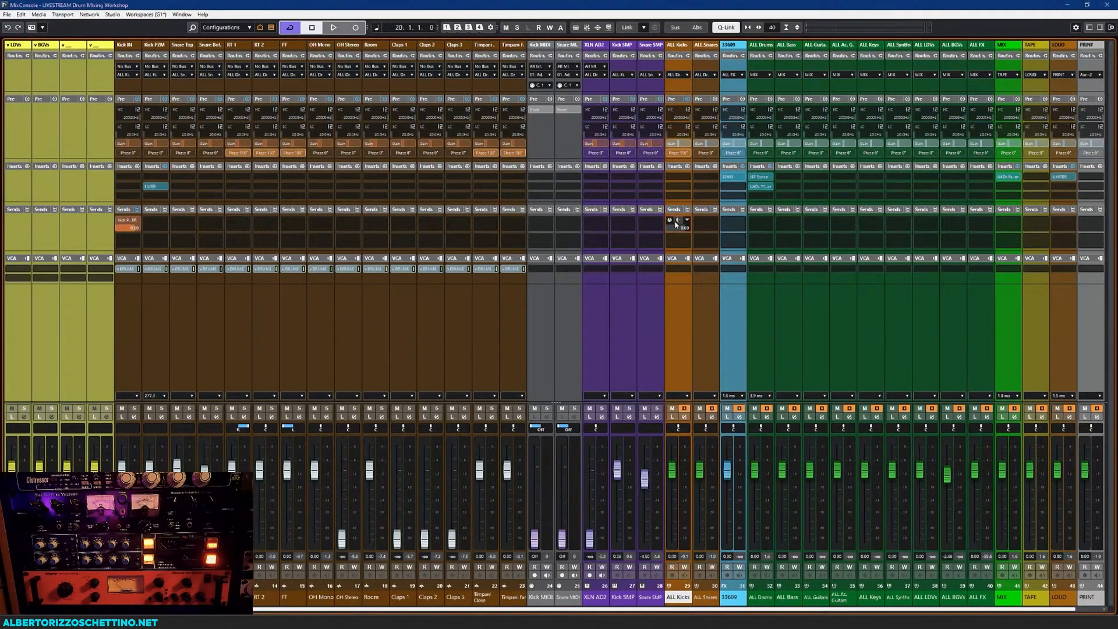
Assign the first send of the ALL Snares channel to 33609
{"action": "left_click", "coordinate": [709, 221]}
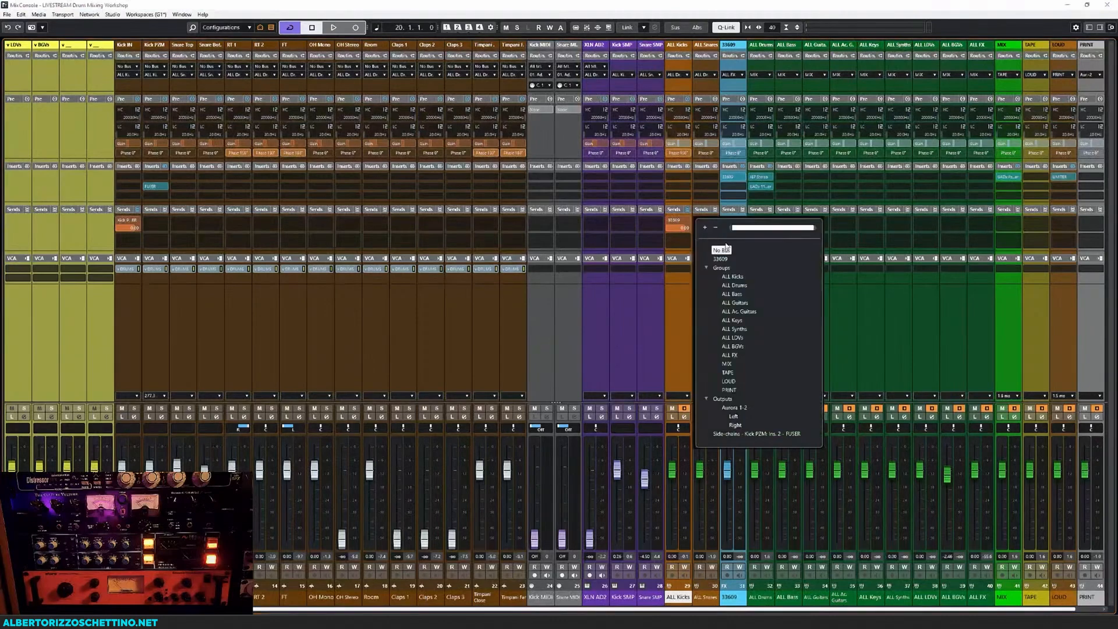
{"action": "left_click", "coordinate": [719, 259]}
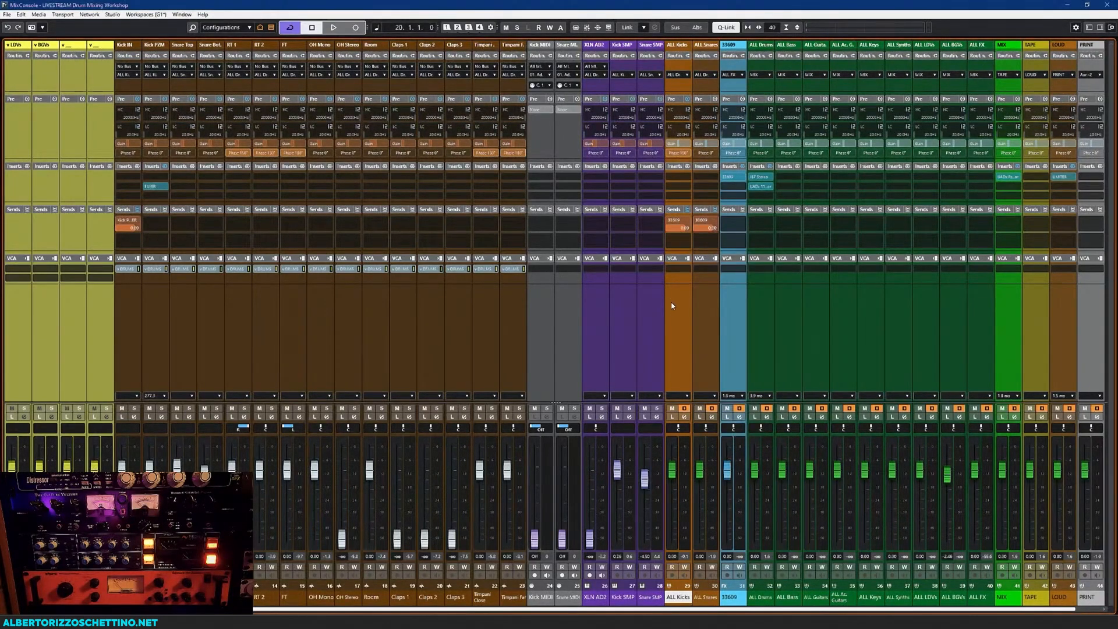
Set the loop range to the first Snare Top event, bars 117 to 149, in the project and return to the mixer
{"action": "key", "text": "F3"}
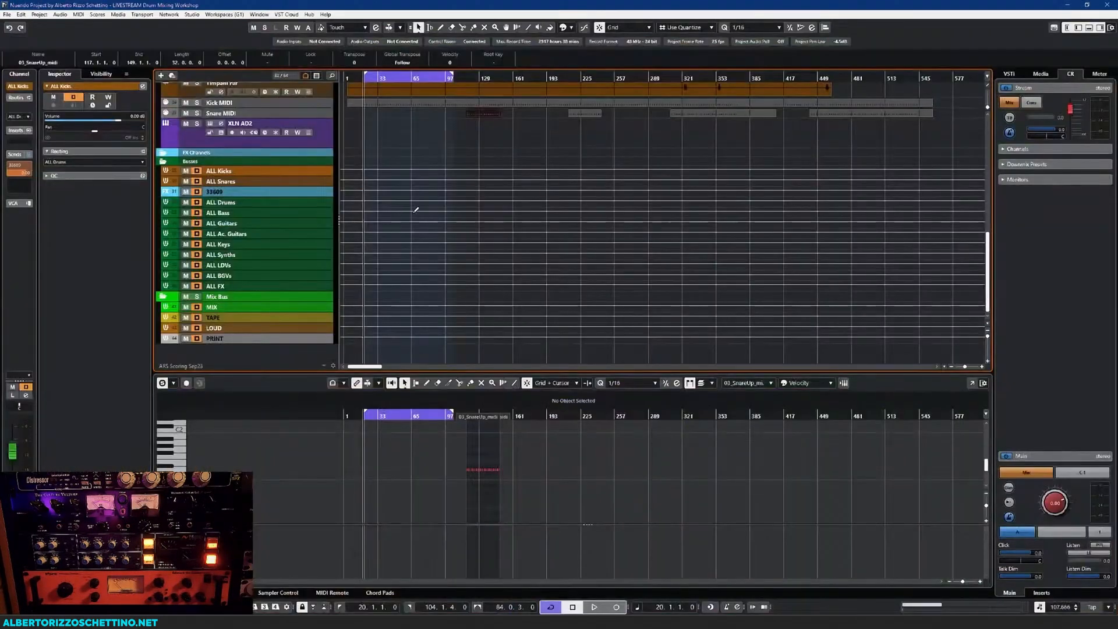
{"action": "scroll", "coordinate": [424, 226], "scroll_direction": "up", "scroll_amount": 15}
{"action": "left_click", "coordinate": [472, 234]}
{"action": "key", "text": "p"}
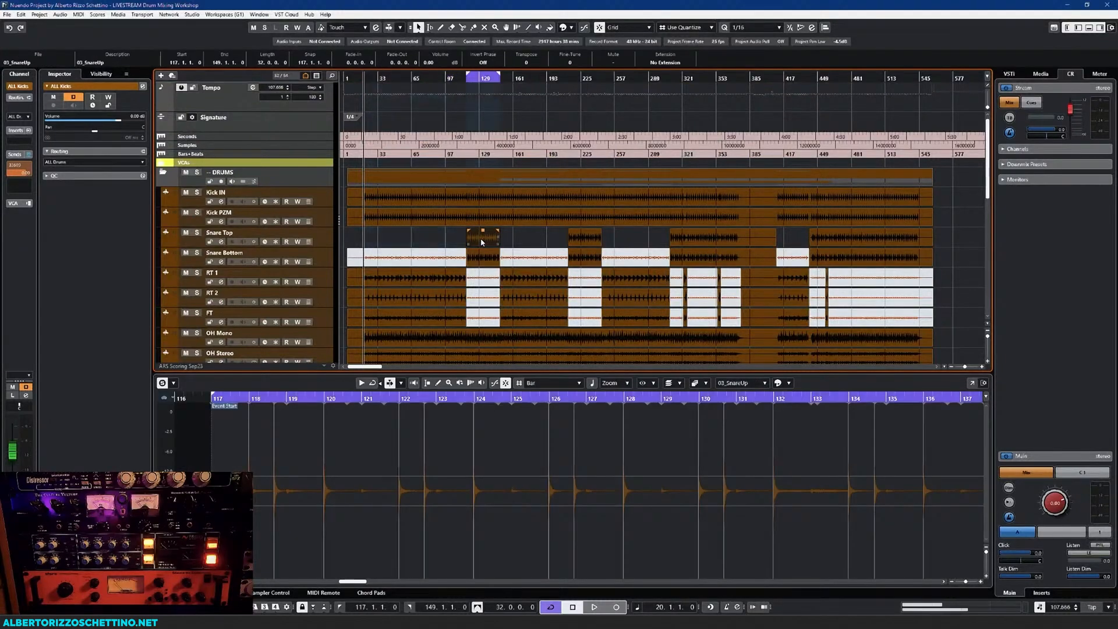
{"action": "key", "text": "F3"}
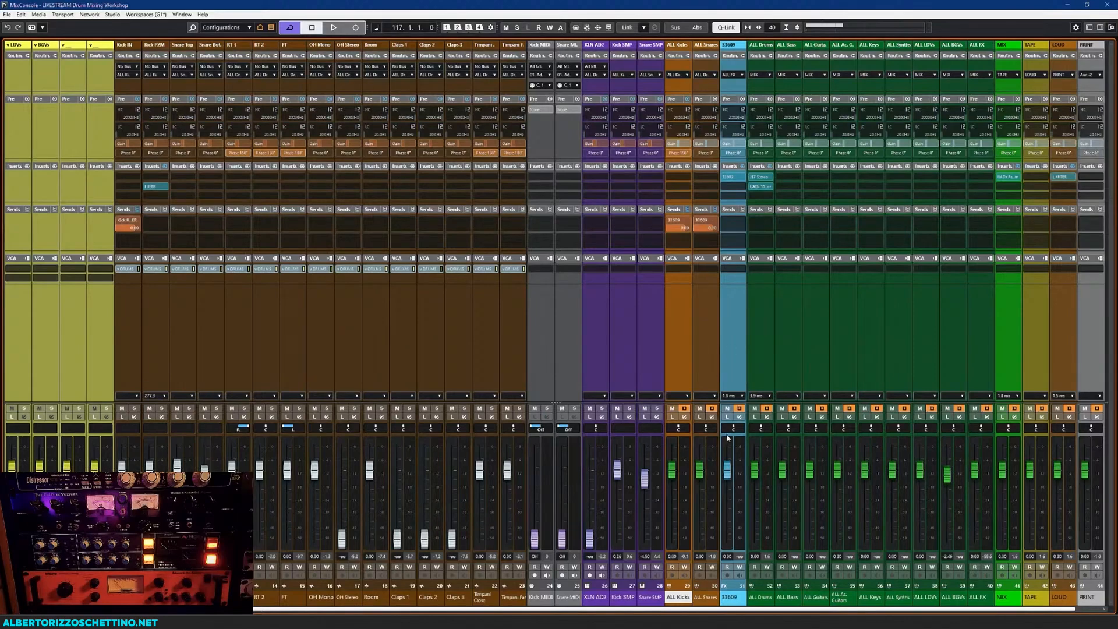
Audition the loop with the 33609 channel, and bypass the 33609 sends on ALL Kicks and ALL Snares
{"action": "mouse_move", "coordinate": [726, 469]}
{"action": "left_mouse_down"}
{"action": "mouse_move", "coordinate": [731, 484]}
{"action": "mouse_move", "coordinate": [729, 453]}
{"action": "mouse_move", "coordinate": [731, 472]}
{"action": "left_mouse_up"}
{"action": "key", "text": "space"}
{"action": "key", "text": "space"}
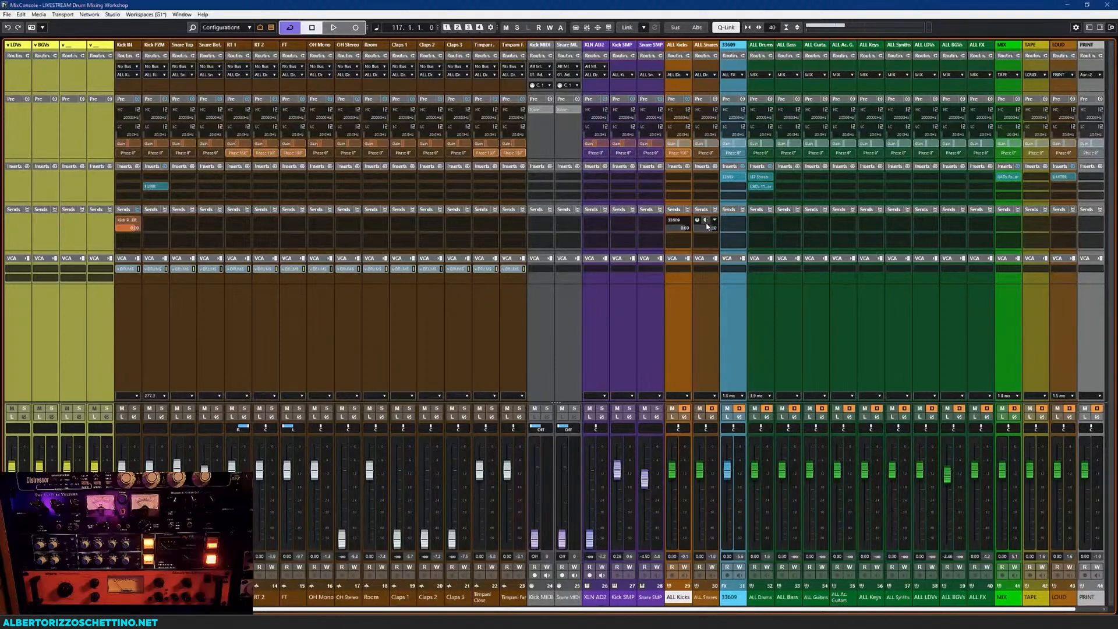
Try feeding 33609 from the first send of ALL Drums, and clear that send again
{"action": "left_click", "coordinate": [770, 225]}
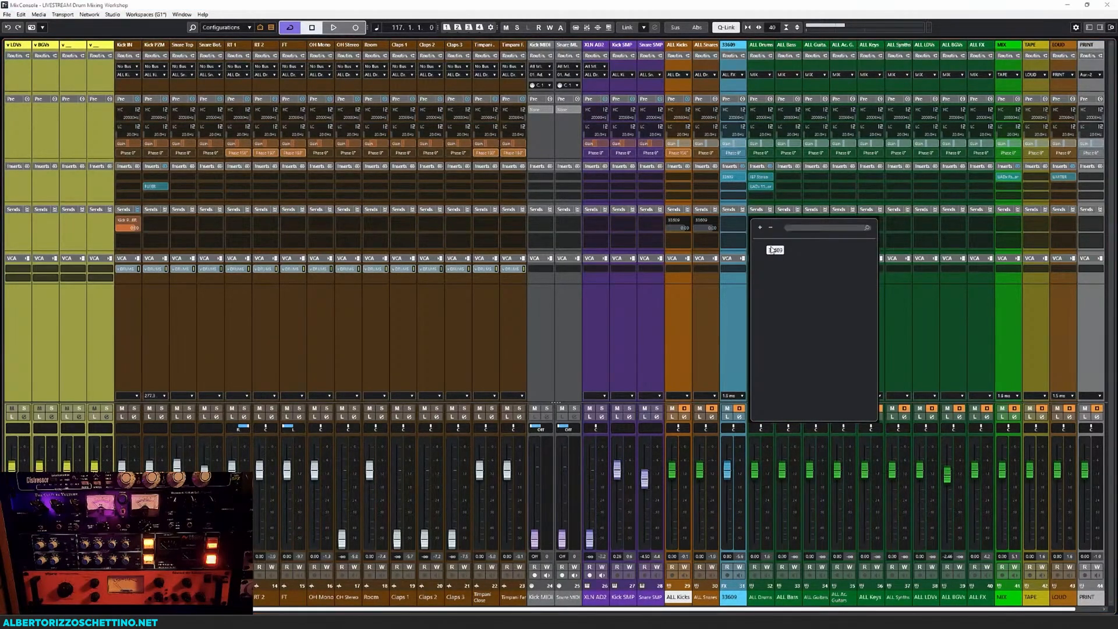
{"action": "left_click", "coordinate": [775, 250]}
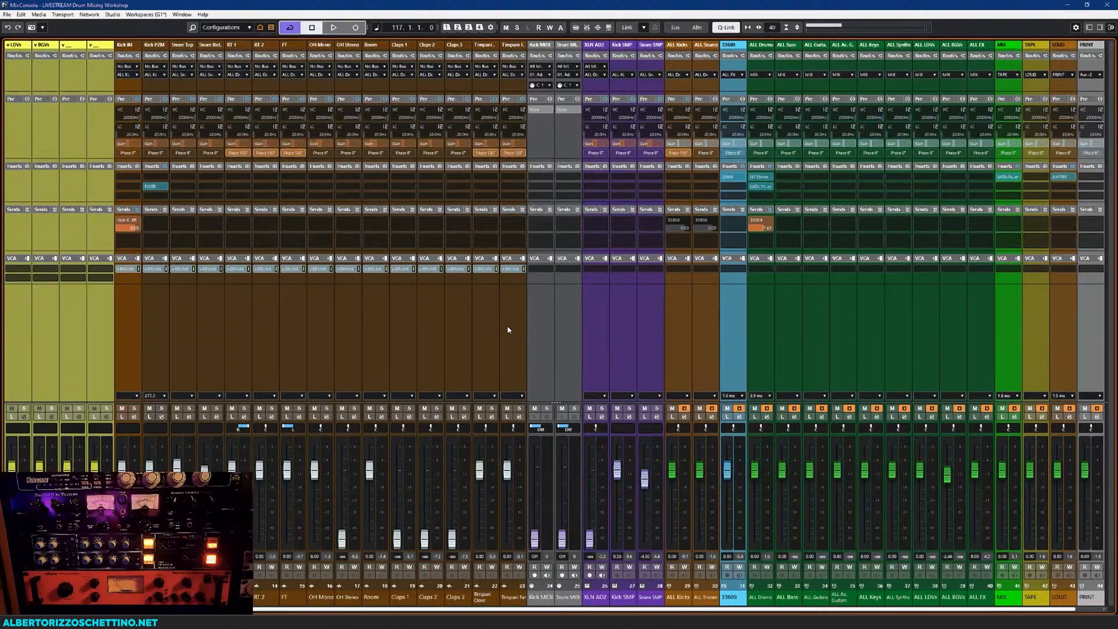
{"action": "left_click", "coordinate": [761, 307]}
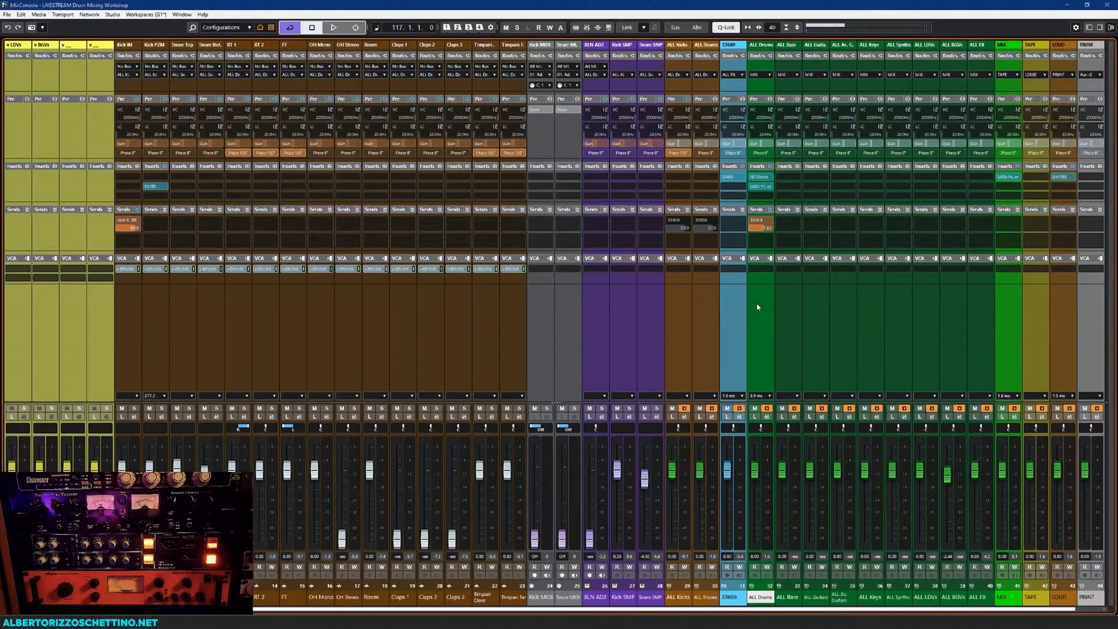
{"action": "left_click", "coordinate": [771, 224]}
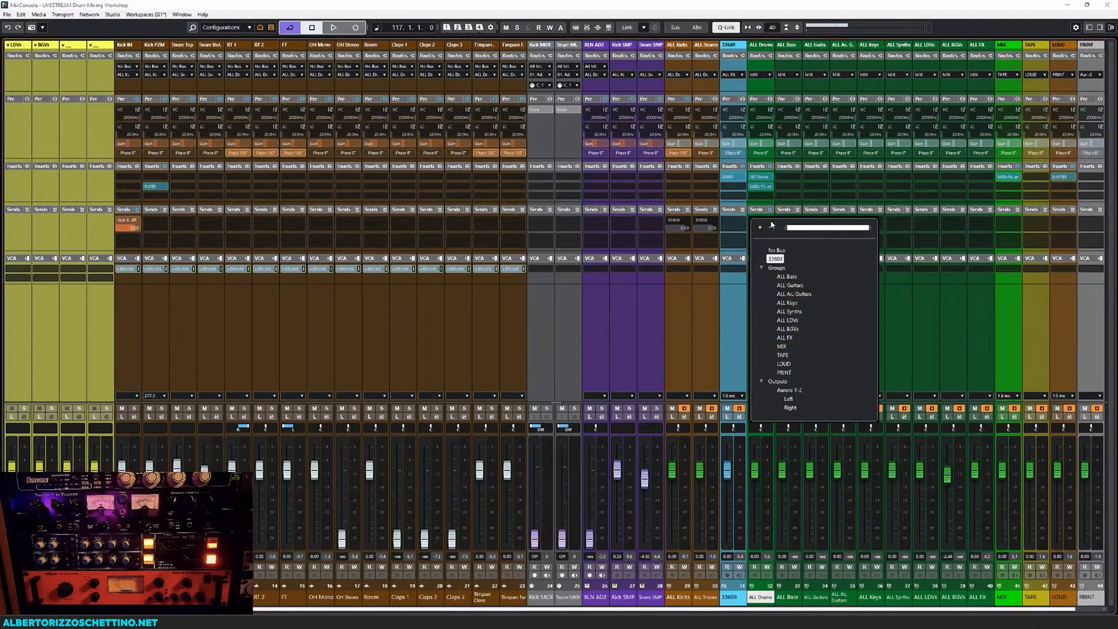
{"action": "left_click", "coordinate": [774, 259]}
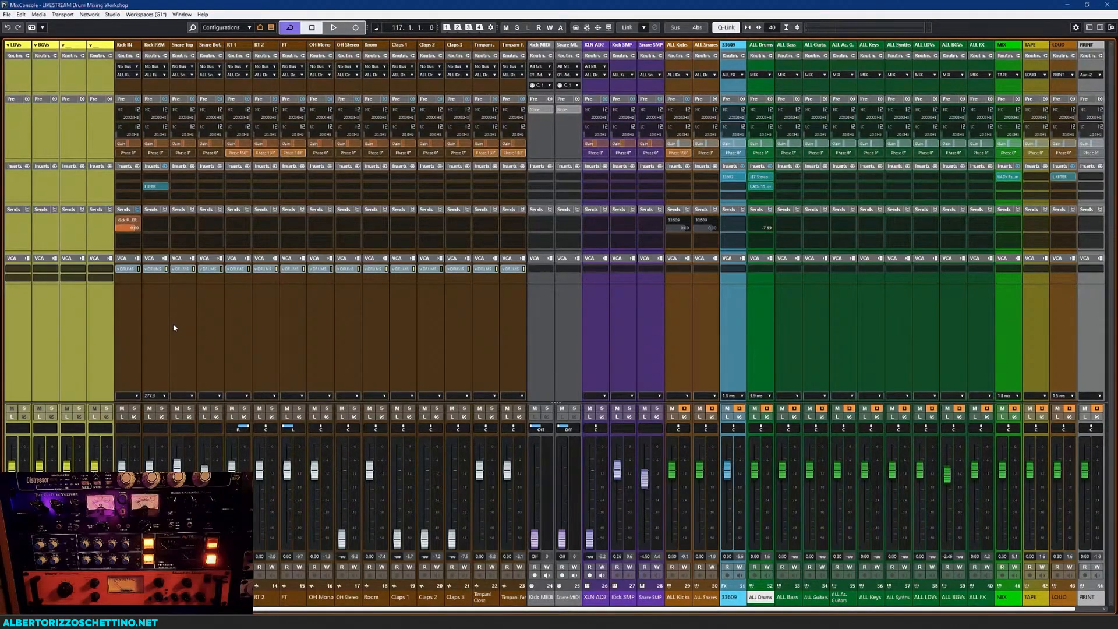
Assign and enable first sends to 33609 on all channels from RT 1 through the last timpani, and re-enable those of ALL Kicks and ALL Snares
{"action": "left_click", "coordinate": [239, 317]}
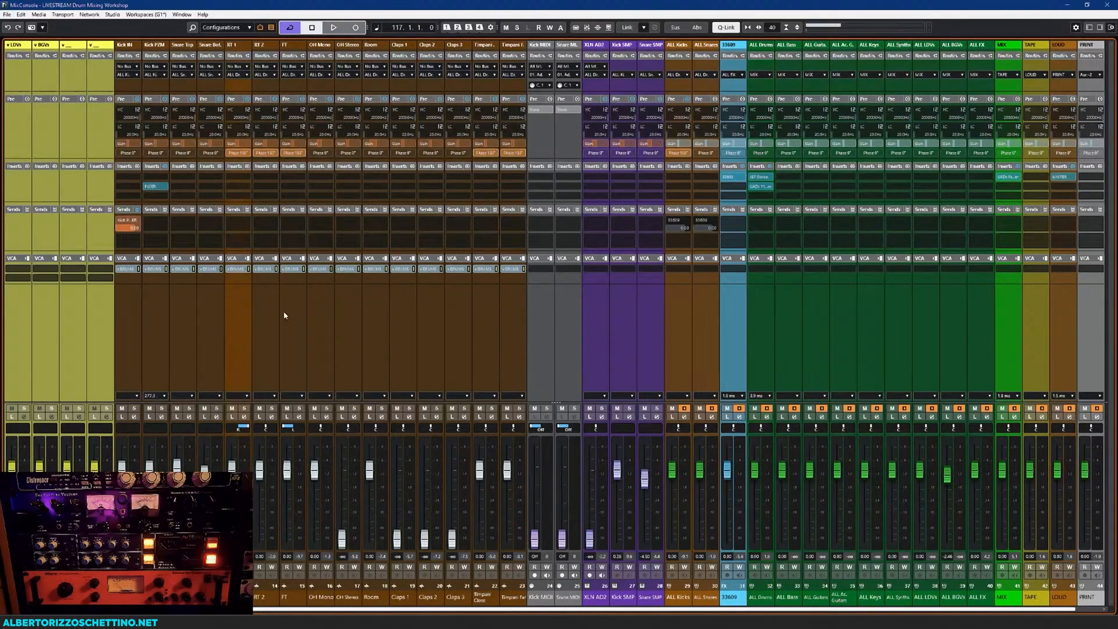
{"action": "left_click", "coordinate": [515, 308], "text": "shift"}
{"action": "left_click", "coordinate": [520, 227]}
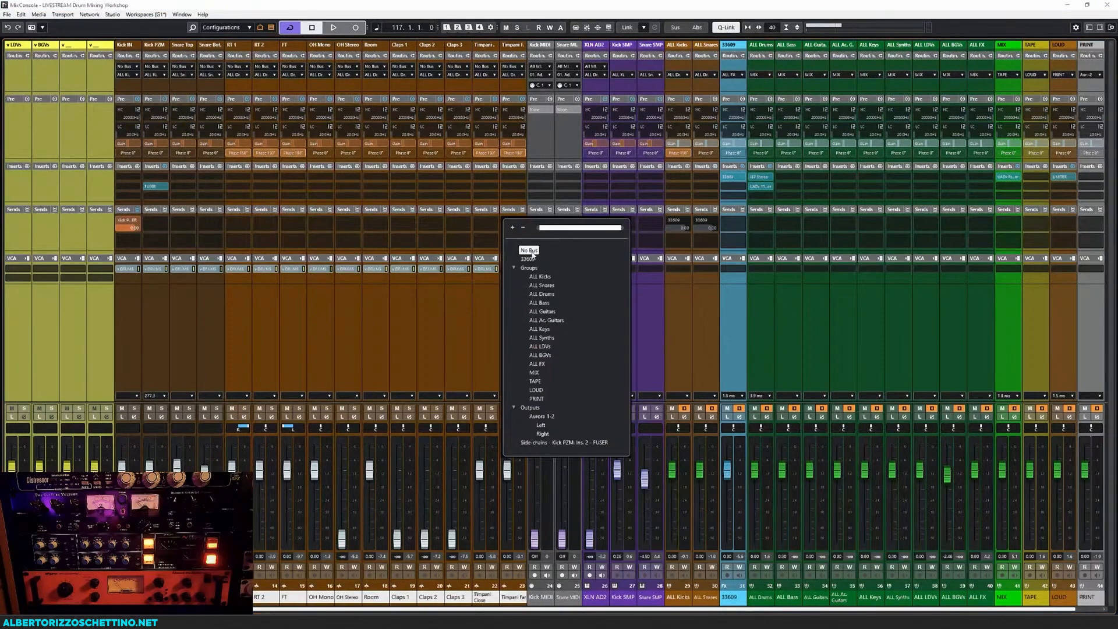
{"action": "left_click", "coordinate": [531, 257]}
{"action": "left_click", "coordinate": [504, 220]}
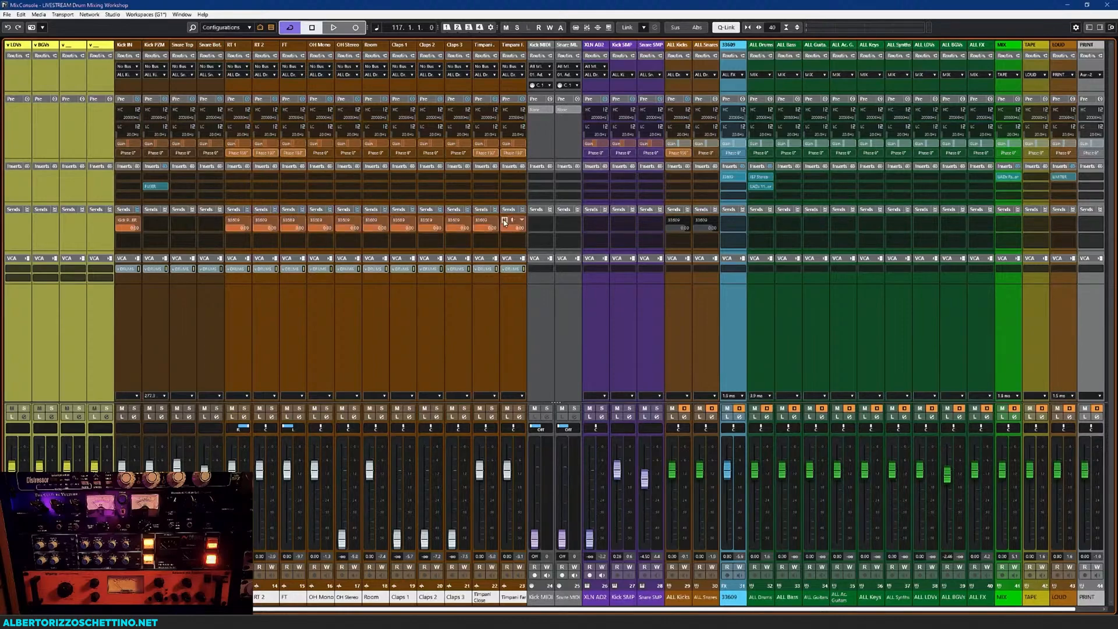
{"action": "left_click", "coordinate": [670, 220]}
{"action": "left_click", "coordinate": [697, 220]}
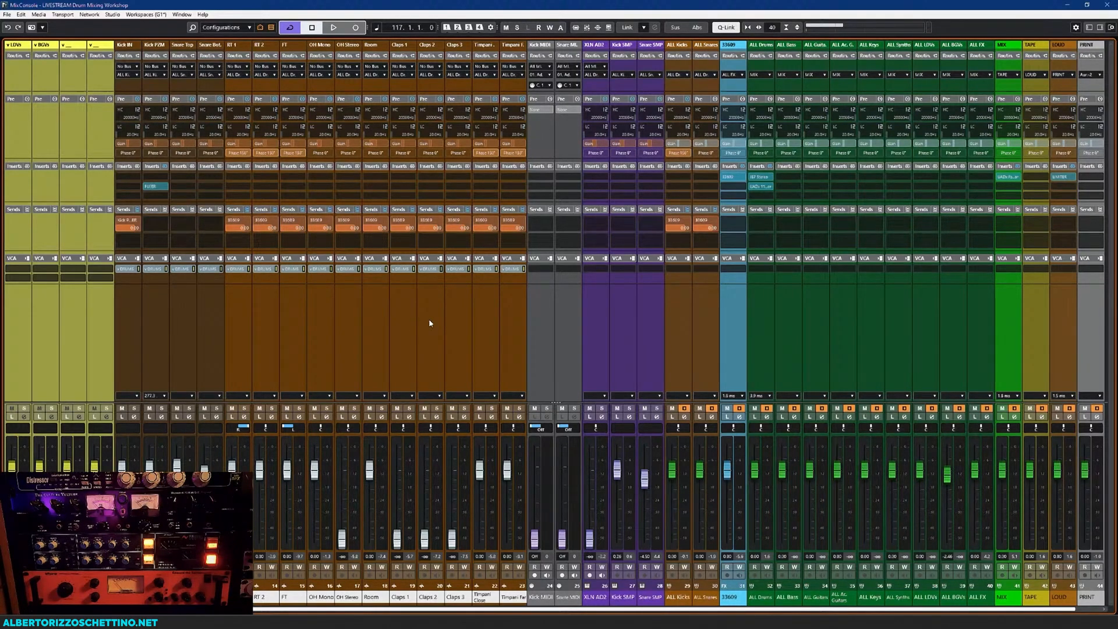
Assign the first sends of Kick SMP and Snare SMP to 33609
{"action": "left_click", "coordinate": [616, 302]}
{"action": "left_click", "coordinate": [624, 225]}
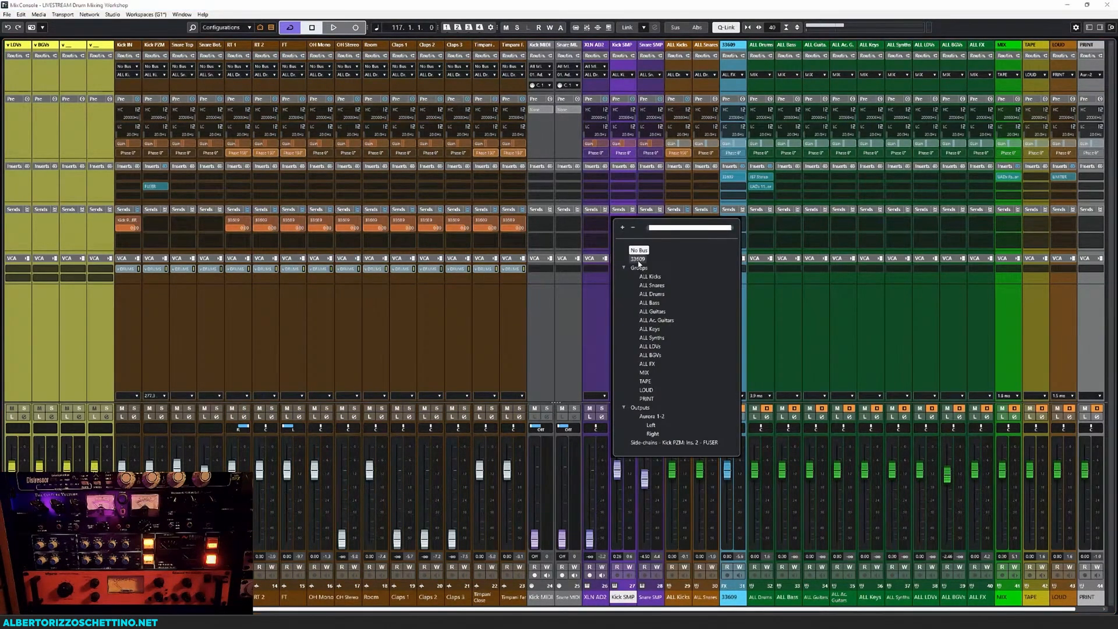
{"action": "left_click", "coordinate": [637, 256]}
{"action": "left_click", "coordinate": [654, 223]}
{"action": "left_click", "coordinate": [663, 259]}
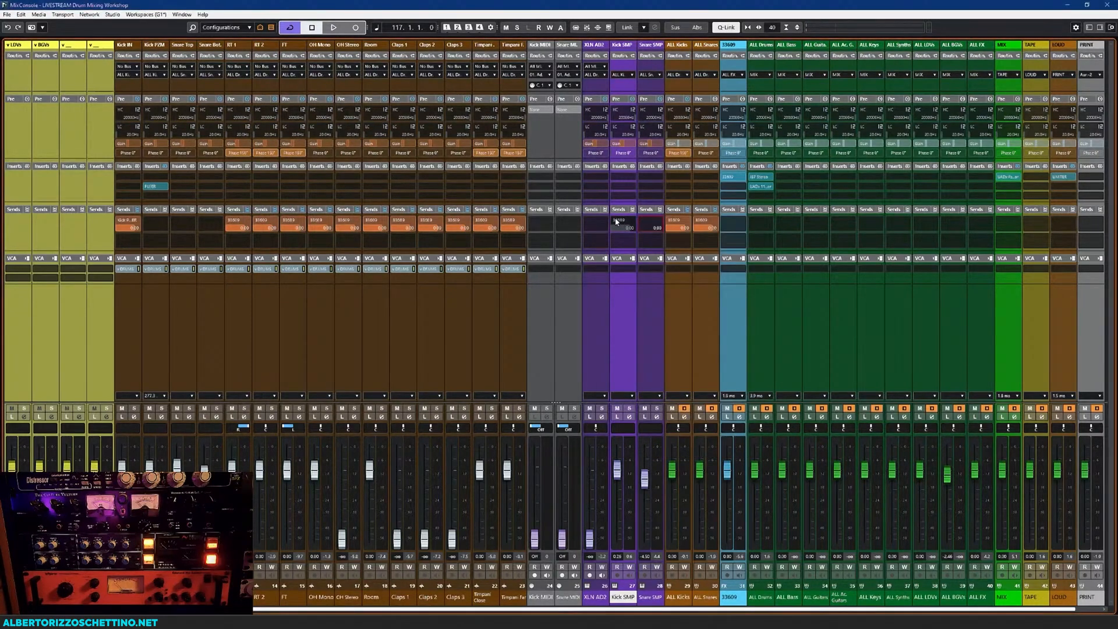
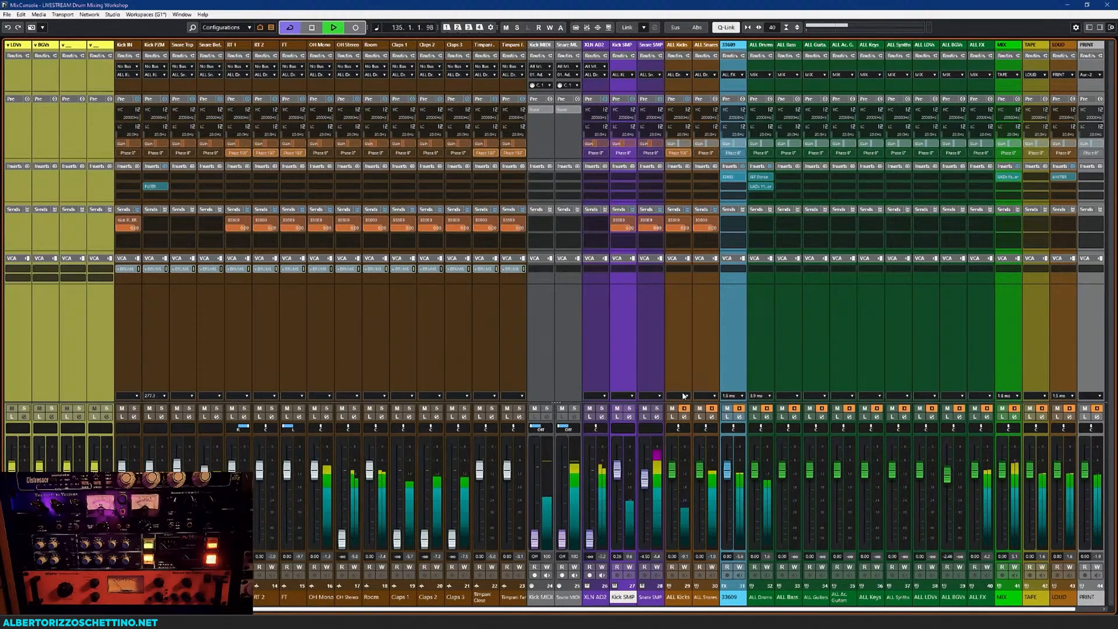
Stop playback, pull the 33609 fader fully down, and remove the 33609 sends from Kick SMP and Snare SMP
{"action": "key", "text": "space"}
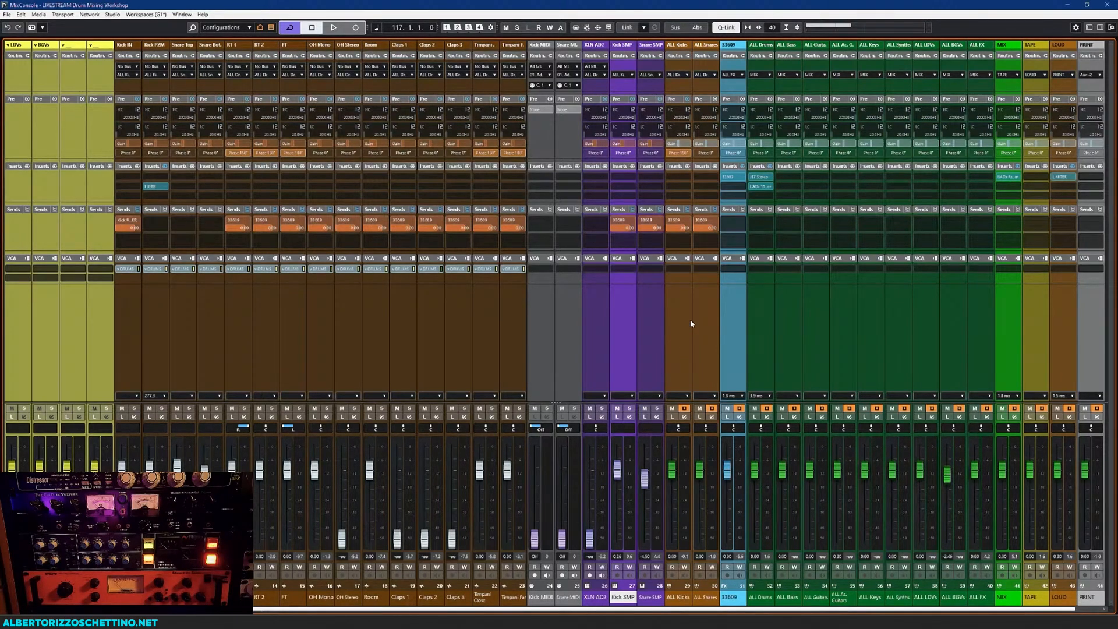
{"action": "left_click_drag", "start_coordinate": [726, 469], "coordinate": [727, 547]}
{"action": "left_click", "coordinate": [633, 222]}
{"action": "left_click", "coordinate": [631, 249]}
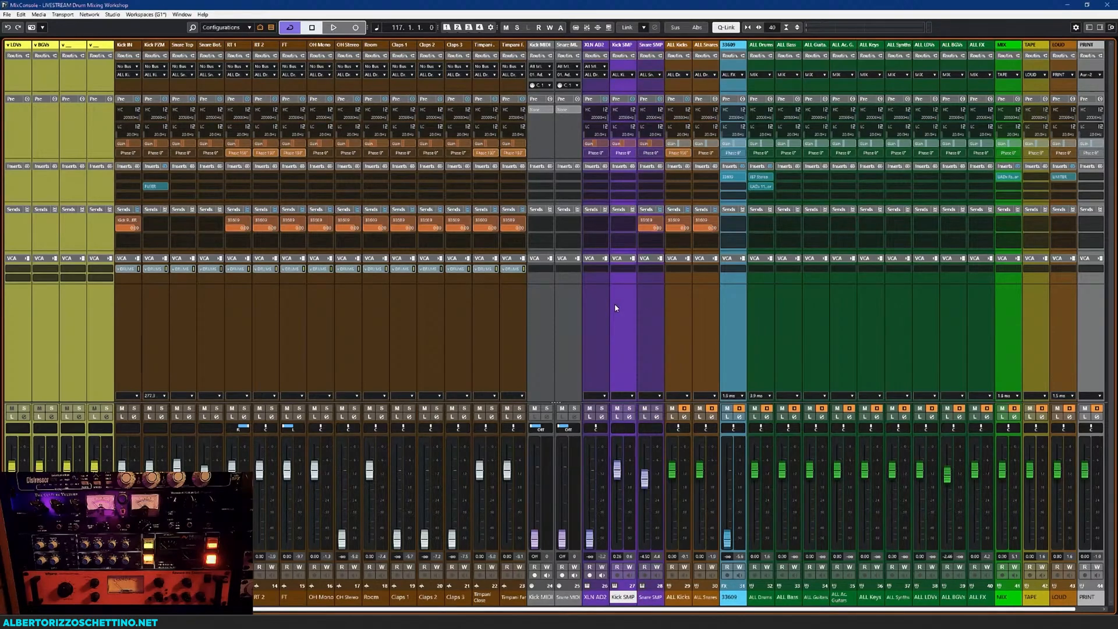
{"action": "mouse_move", "coordinate": [652, 221]}
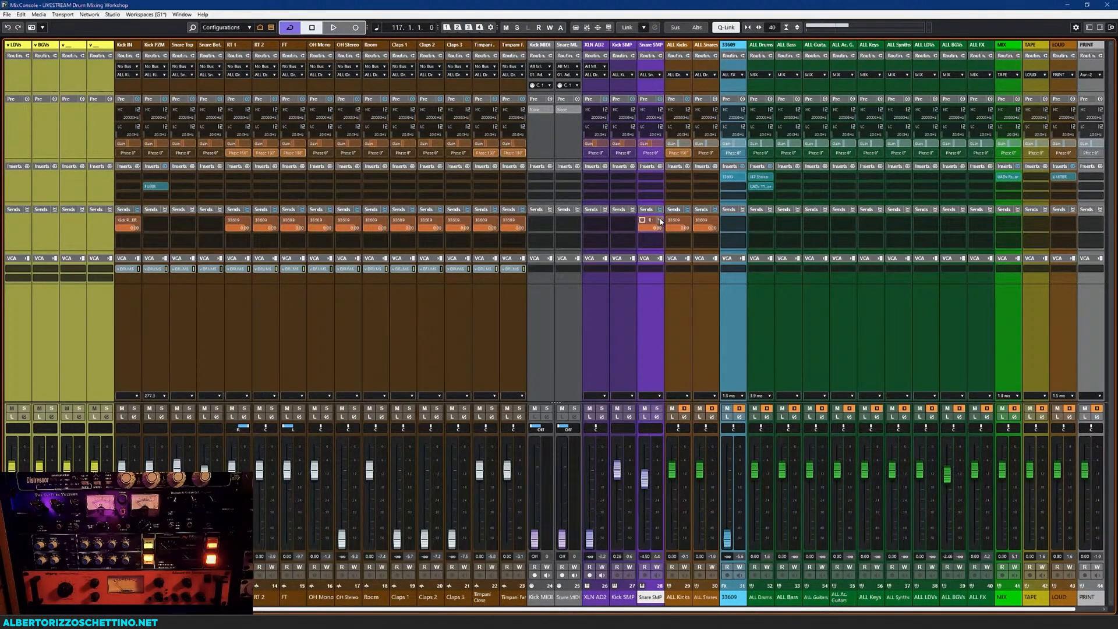
{"action": "left_click", "coordinate": [660, 220]}
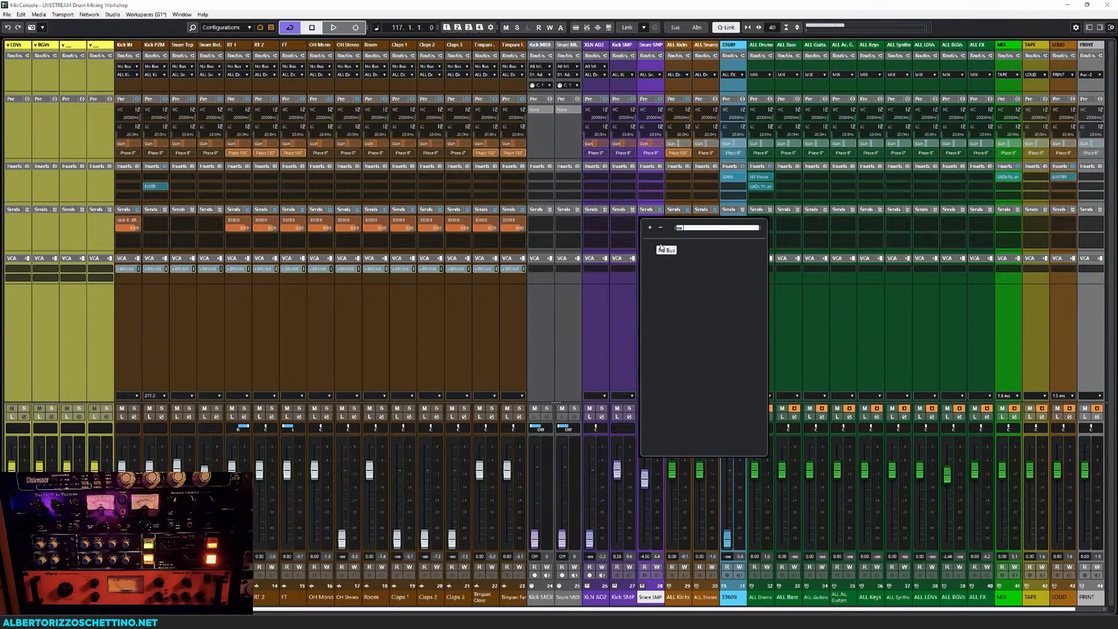
{"action": "left_click", "coordinate": [661, 249]}
{"action": "left_click", "coordinate": [704, 289]}
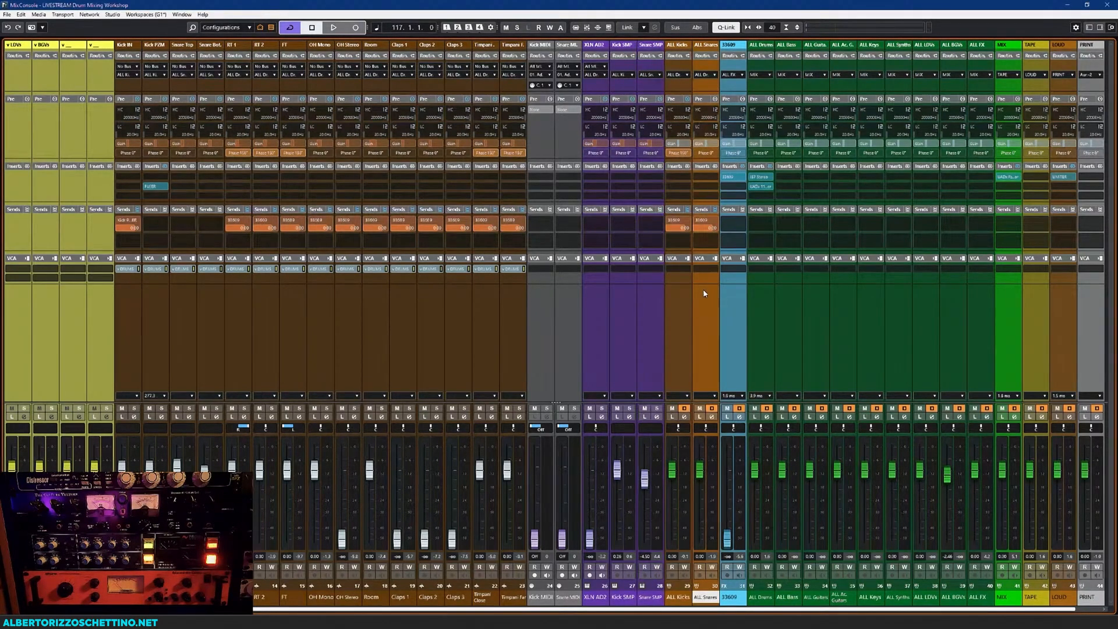
{"action": "left_click", "coordinate": [678, 304]}
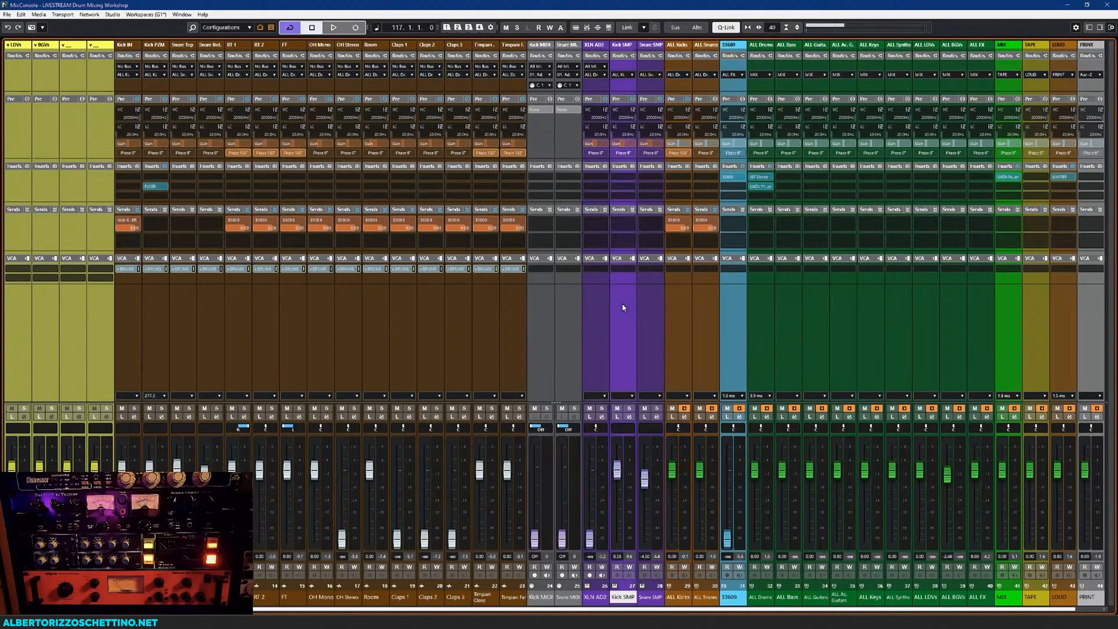
{"action": "left_click", "coordinate": [652, 305]}
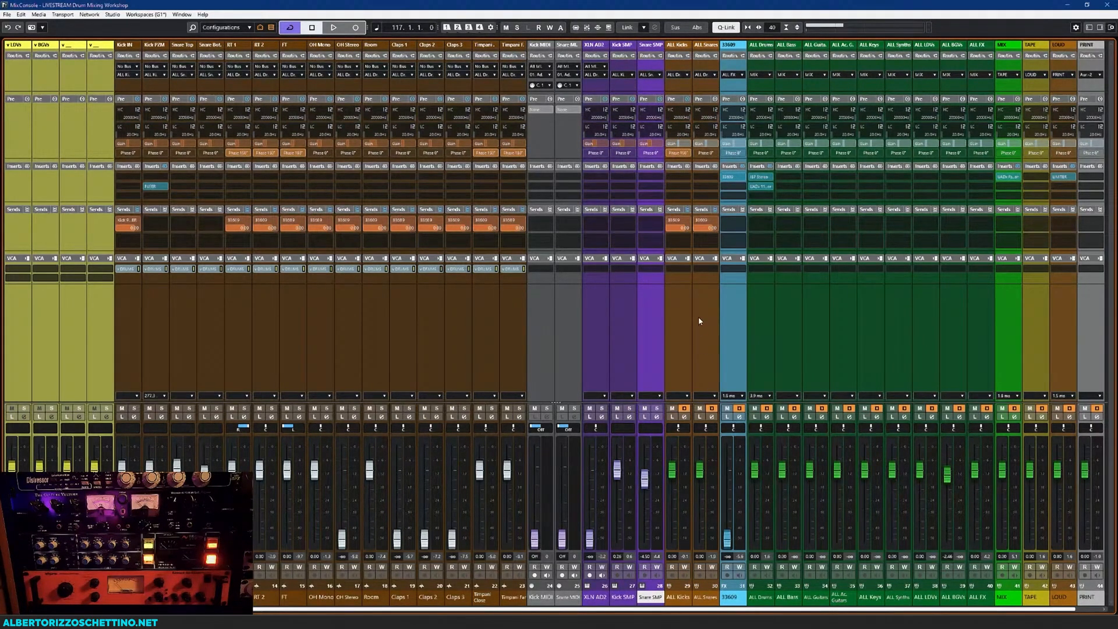
Bring the 33609 fader up to 0 dB and audition the compressed signal against the drums in the loop
{"action": "left_click", "coordinate": [733, 315]}
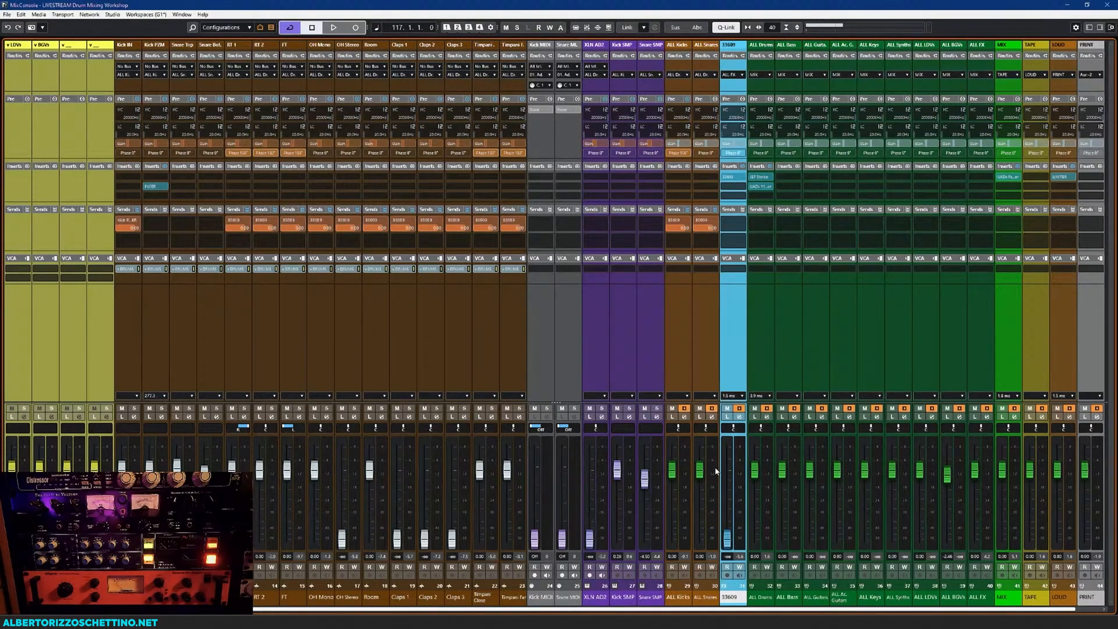
{"action": "left_click_drag", "start_coordinate": [727, 542], "coordinate": [728, 483]}
{"action": "left_click", "coordinate": [727, 484], "text": "ctrl"}
{"action": "mouse_move", "coordinate": [728, 473]}
{"action": "left_mouse_down"}
{"action": "mouse_move", "coordinate": [728, 538]}
{"action": "mouse_move", "coordinate": [727, 471]}
{"action": "left_mouse_up"}
{"action": "key", "text": "space"}
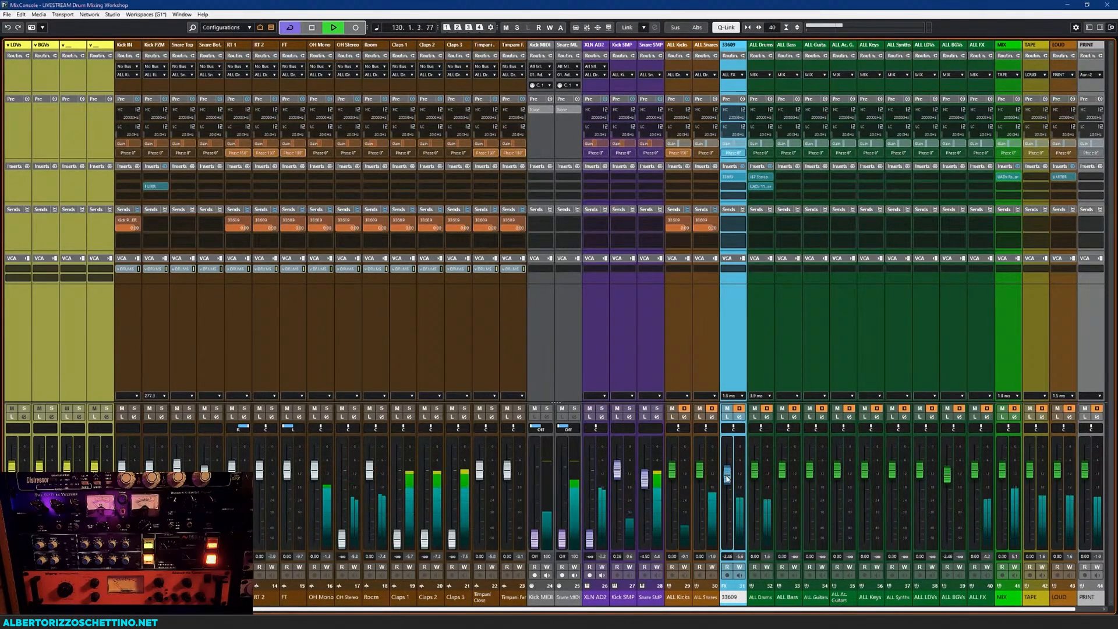
{"action": "key", "text": "space"}
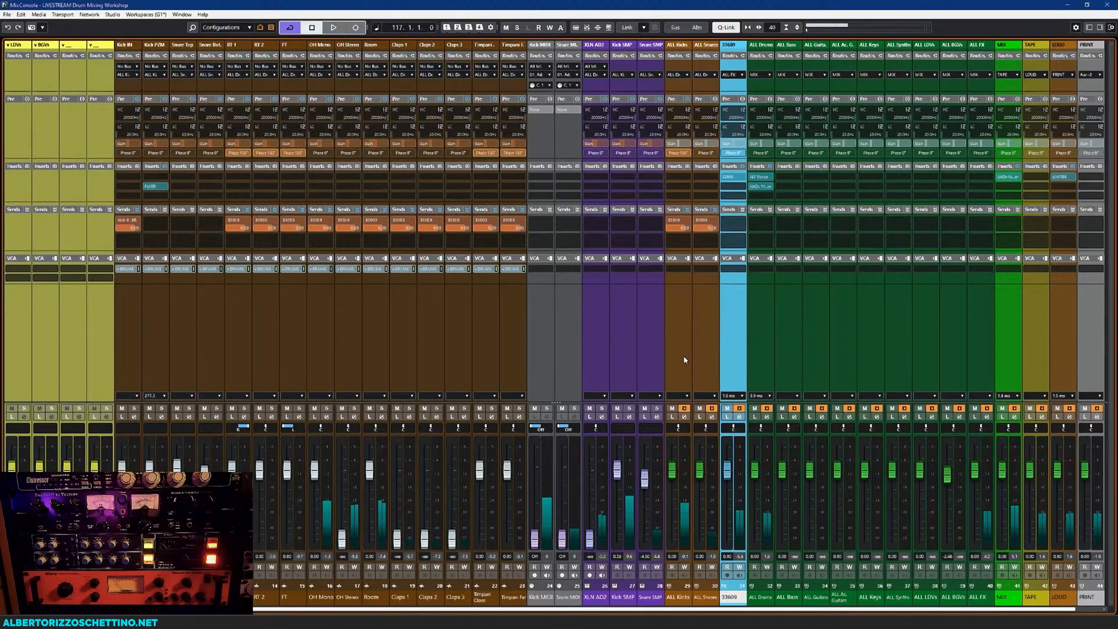
Toggle the 33609 sends of ALL Kicks and ALL Snares, and leave both bypassed
{"action": "left_click", "coordinate": [669, 221]}
{"action": "left_click", "coordinate": [697, 221]}
{"action": "left_click", "coordinate": [670, 222]}
{"action": "left_click", "coordinate": [698, 221]}
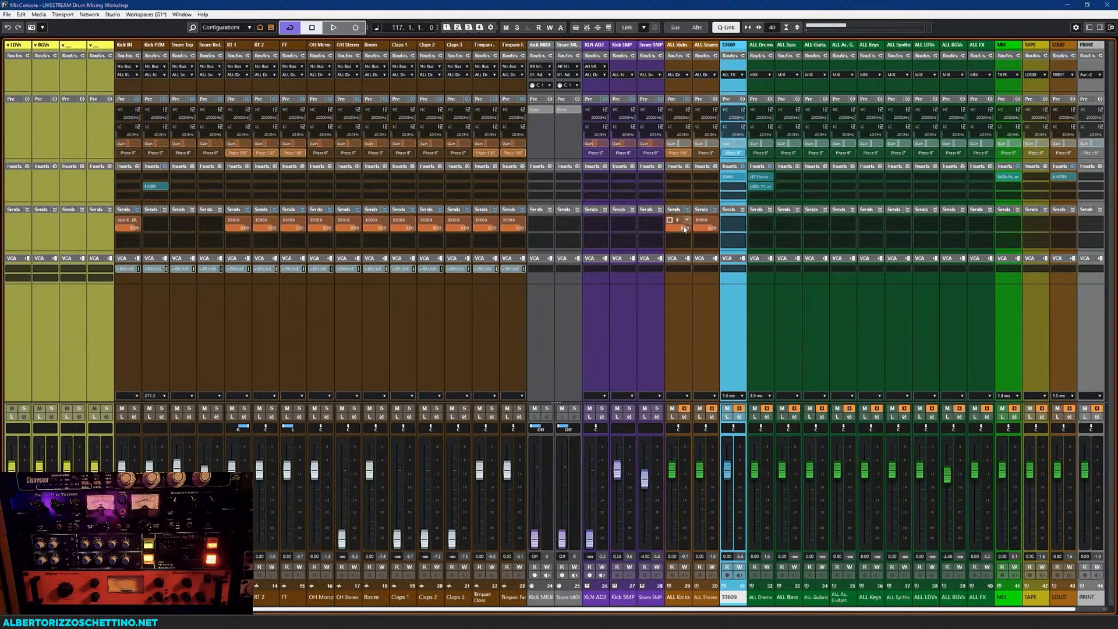
{"action": "left_click", "coordinate": [670, 221]}
{"action": "left_click", "coordinate": [697, 221]}
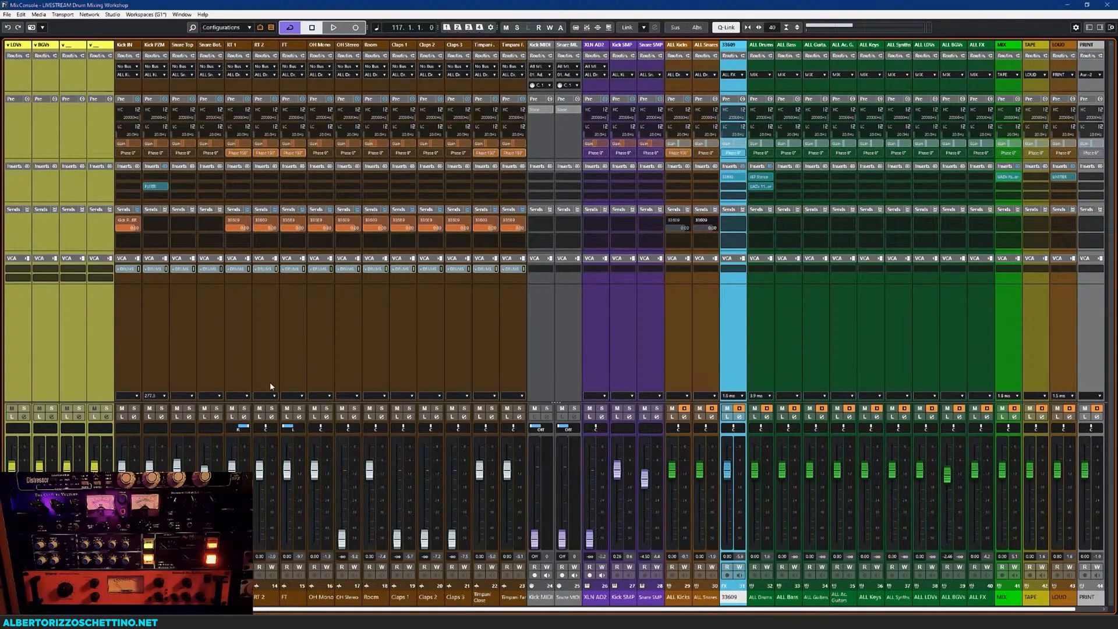
Select the OH Mono and Room channels and adjust their send levels to 33609 together
{"action": "left_click", "coordinate": [316, 306]}
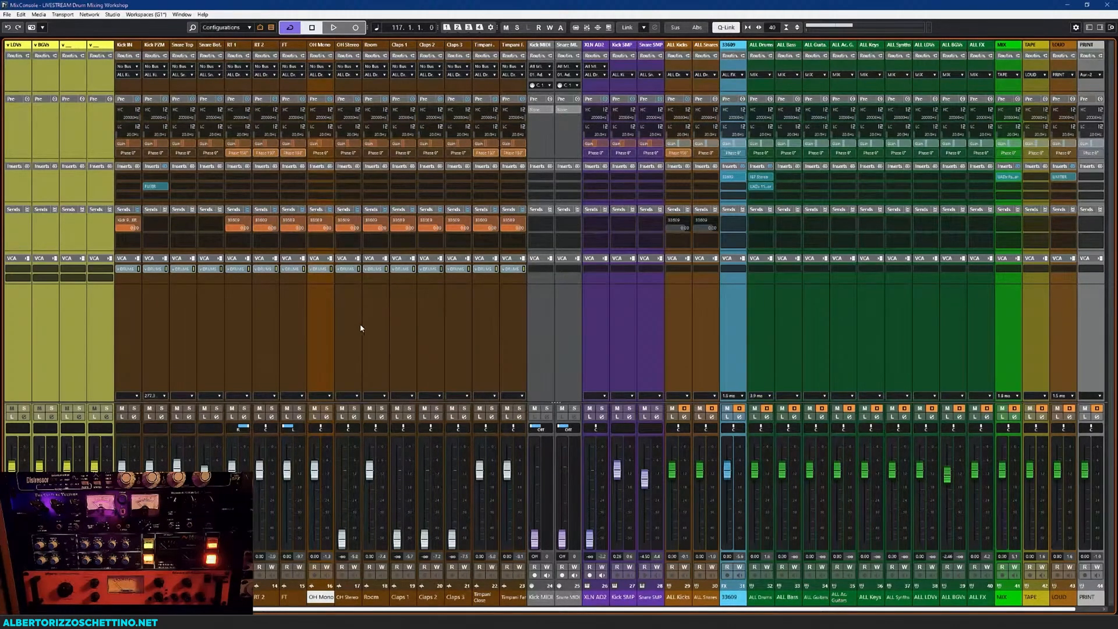
{"action": "left_click", "coordinate": [364, 317]}
{"action": "left_click", "coordinate": [325, 284], "text": "ctrl"}
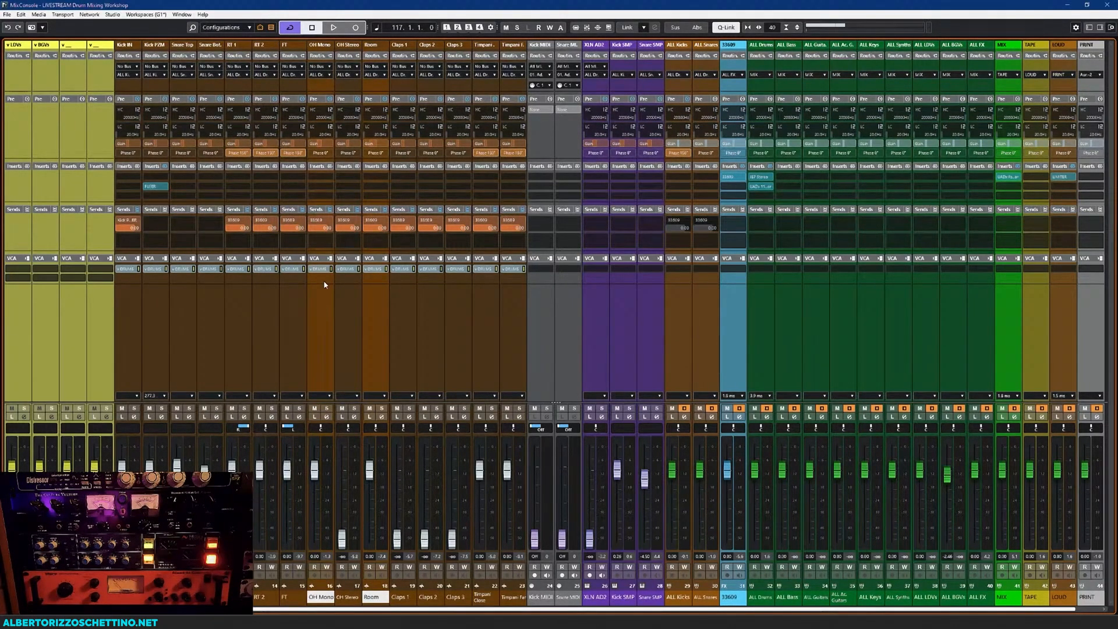
{"action": "mouse_move", "coordinate": [326, 231]}
{"action": "left_mouse_down"}
{"action": "mouse_move", "coordinate": [302, 233]}
{"action": "mouse_move", "coordinate": [321, 231]}
{"action": "left_mouse_up"}
Lower the 33609 fader to about -12 dB while the loop plays, and stop playback
{"action": "key", "text": "space"}
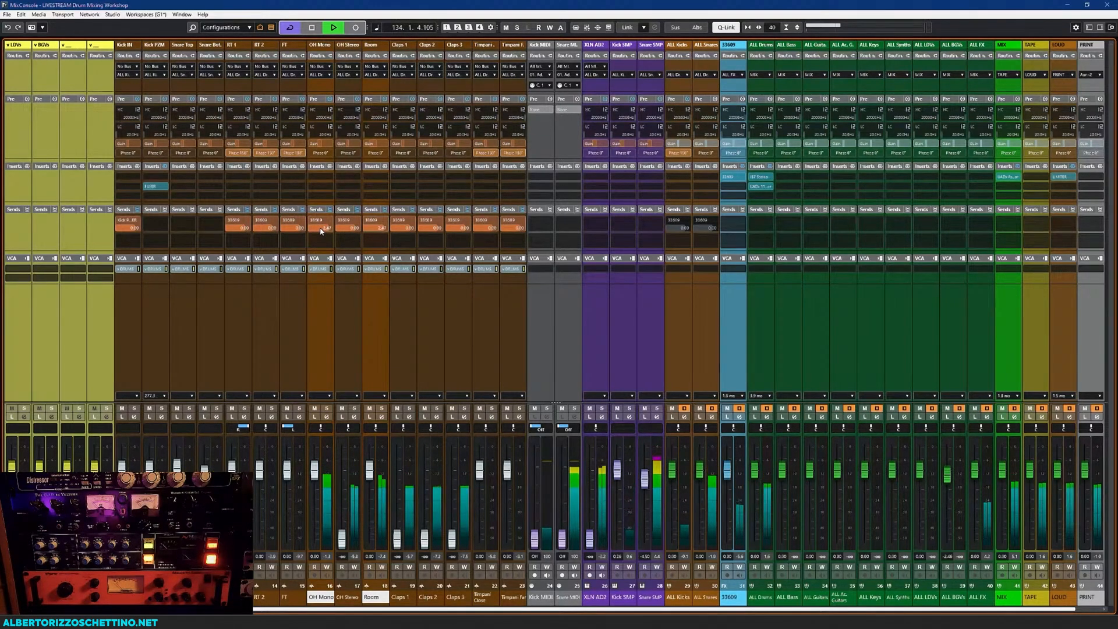
{"action": "left_click_drag", "start_coordinate": [728, 470], "coordinate": [727, 501]}
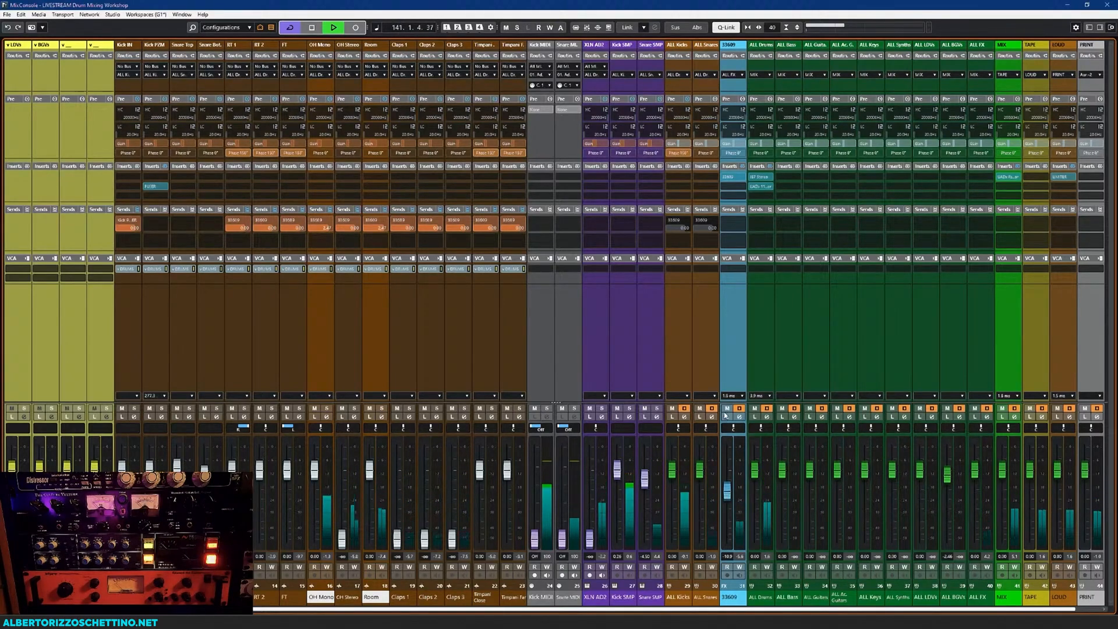
{"action": "left_click_drag", "start_coordinate": [727, 490], "coordinate": [727, 493]}
{"action": "key", "text": "space"}
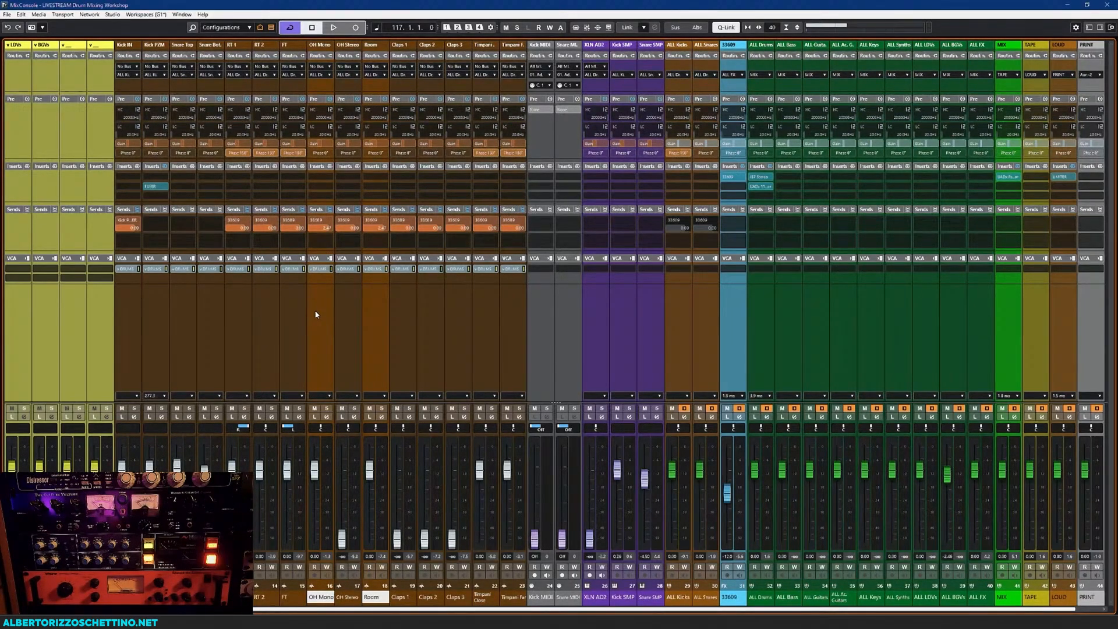
Redefine the loop range to run from about bar 21 to bar 109, and place the playhead at its start
{"action": "key", "text": "F3"}
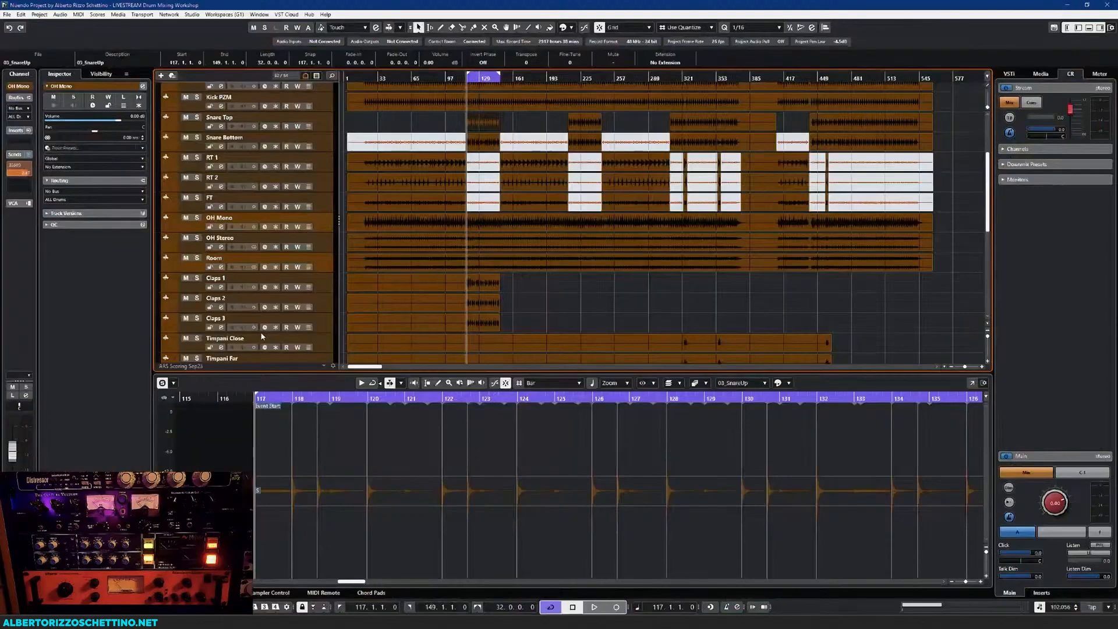
{"action": "left_click_drag", "start_coordinate": [366, 75], "coordinate": [458, 74]}
{"action": "key", "text": "KP_1"}
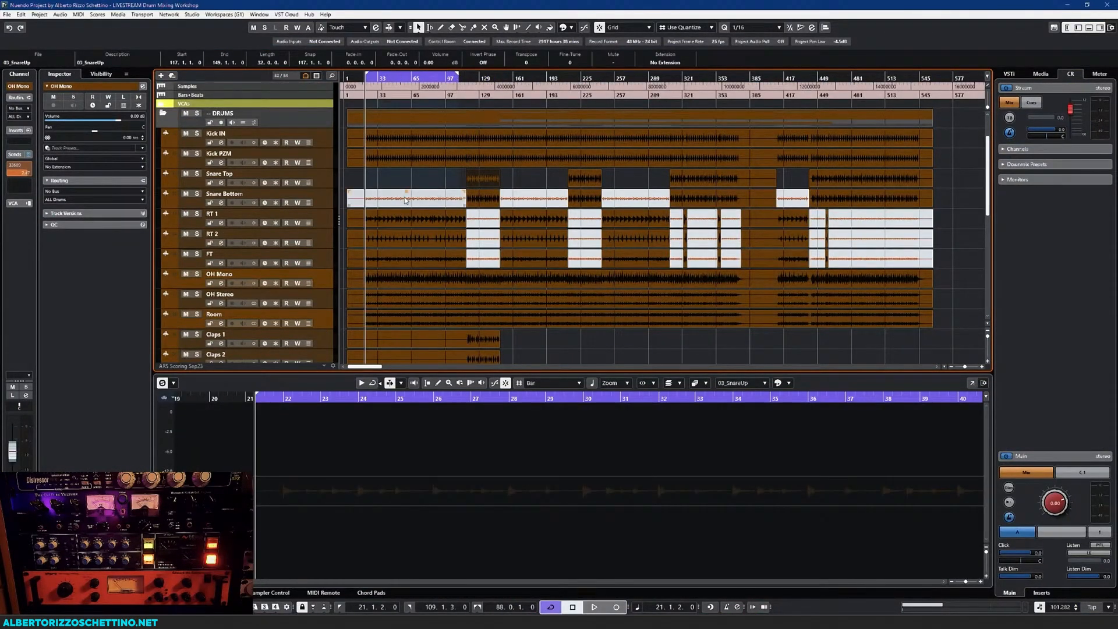
{"action": "key", "text": "F3"}
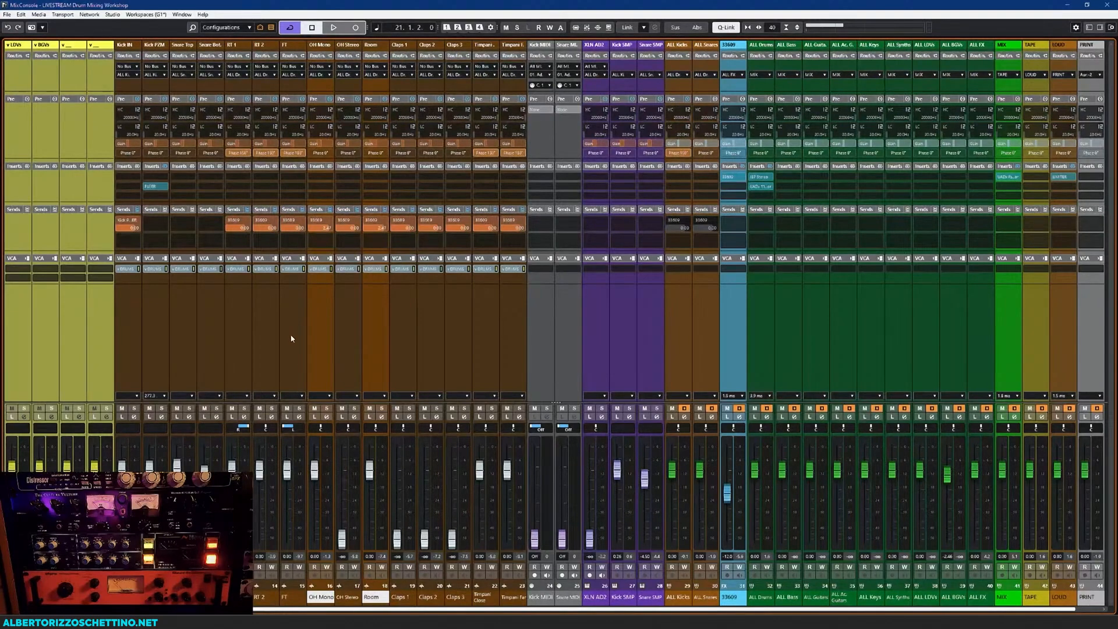
Select the RT 1, RT 2 and FT channels and raise their sends to 33609 together from minimum while the loop plays
{"action": "left_click", "coordinate": [237, 321]}
{"action": "left_click", "coordinate": [285, 317], "text": "shift"}
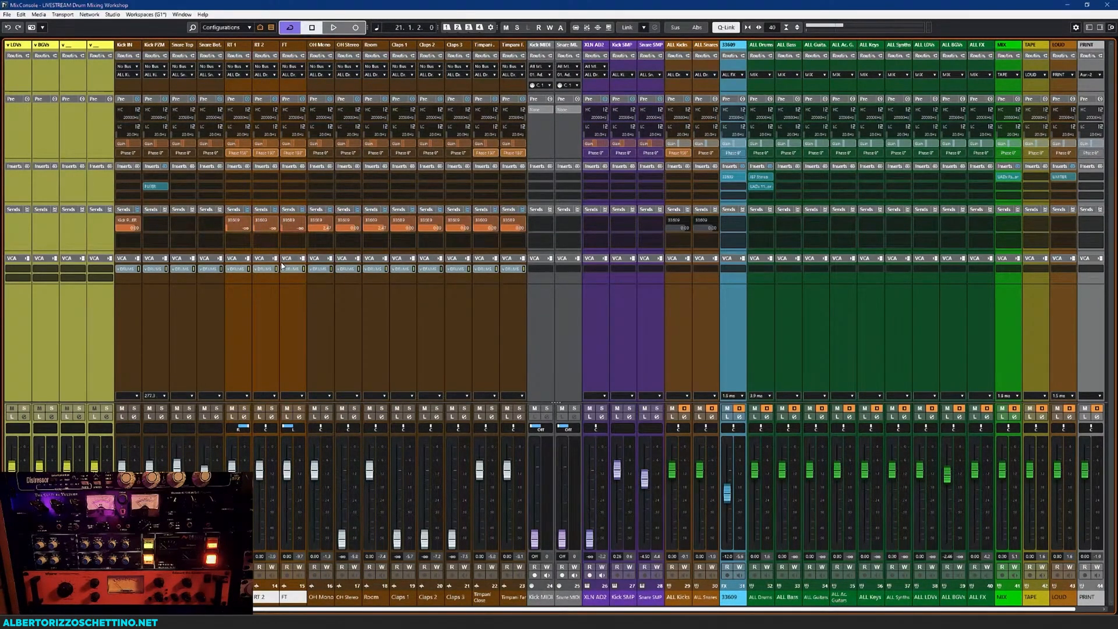
{"action": "key", "text": "space"}
{"action": "left_click_drag", "start_coordinate": [281, 231], "coordinate": [306, 230]}
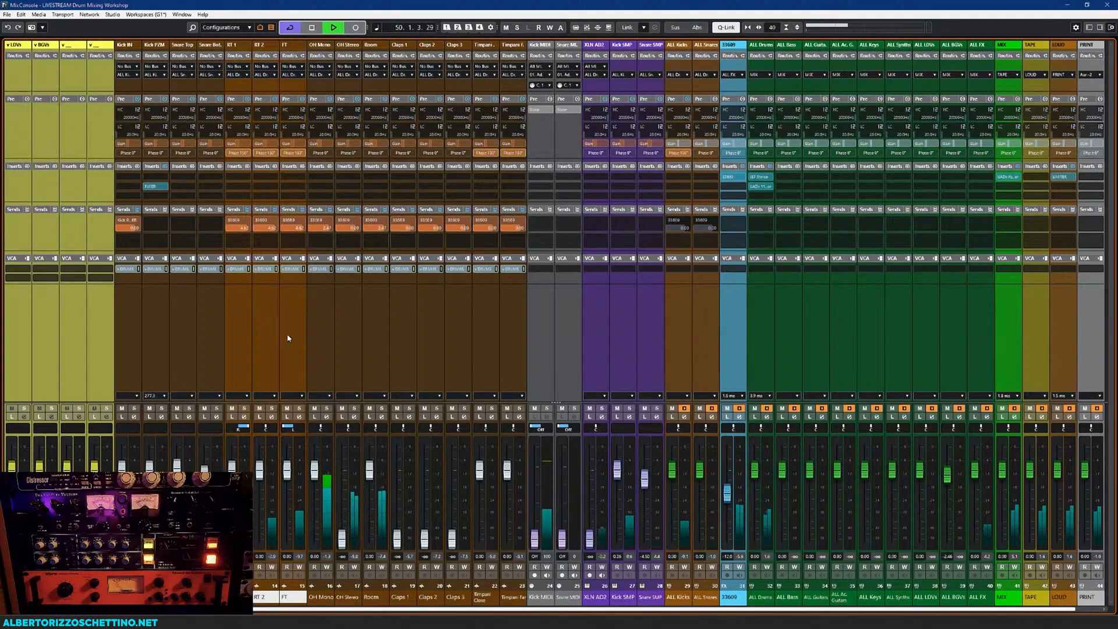
{"action": "key", "text": "space"}
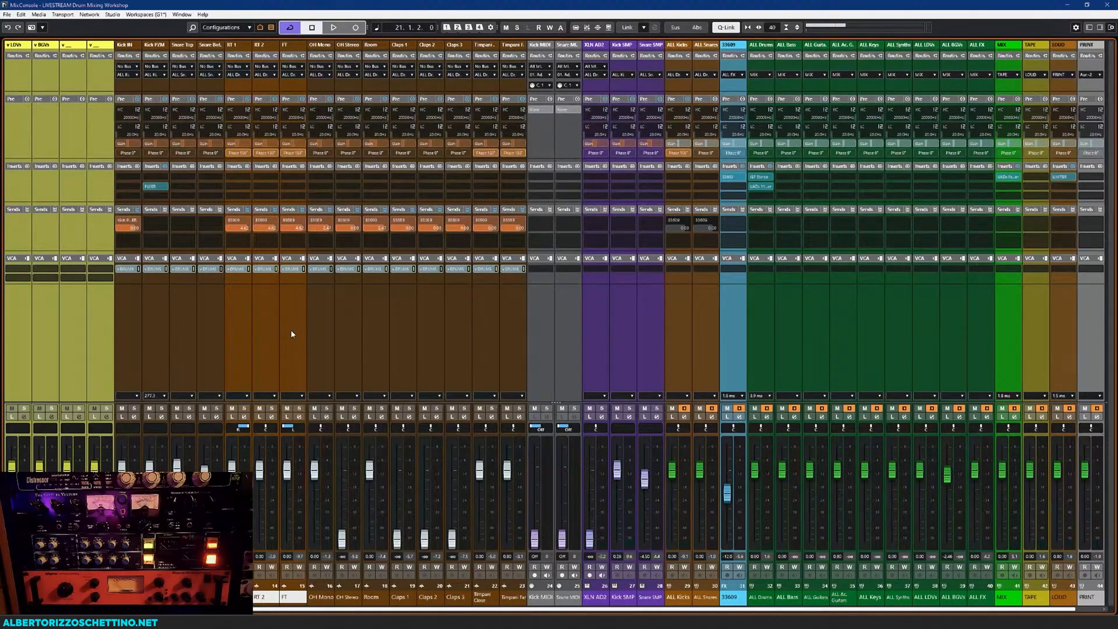
Try raising the ALL Kicks send to 33609 from minimum during loop playback, and bypass that send again
{"action": "left_click", "coordinate": [676, 306]}
{"action": "left_click", "coordinate": [669, 220]}
{"action": "left_click", "coordinate": [677, 229], "text": "ctrl"}
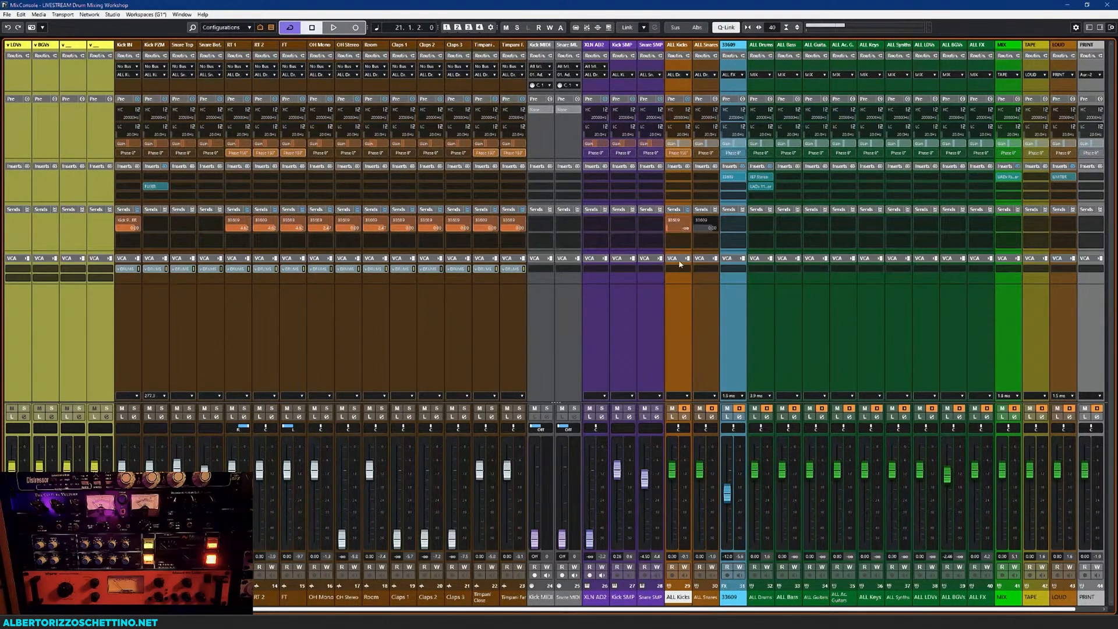
{"action": "key", "text": "space"}
{"action": "left_click_drag", "start_coordinate": [674, 231], "coordinate": [698, 227]}
{"action": "left_click", "coordinate": [670, 221]}
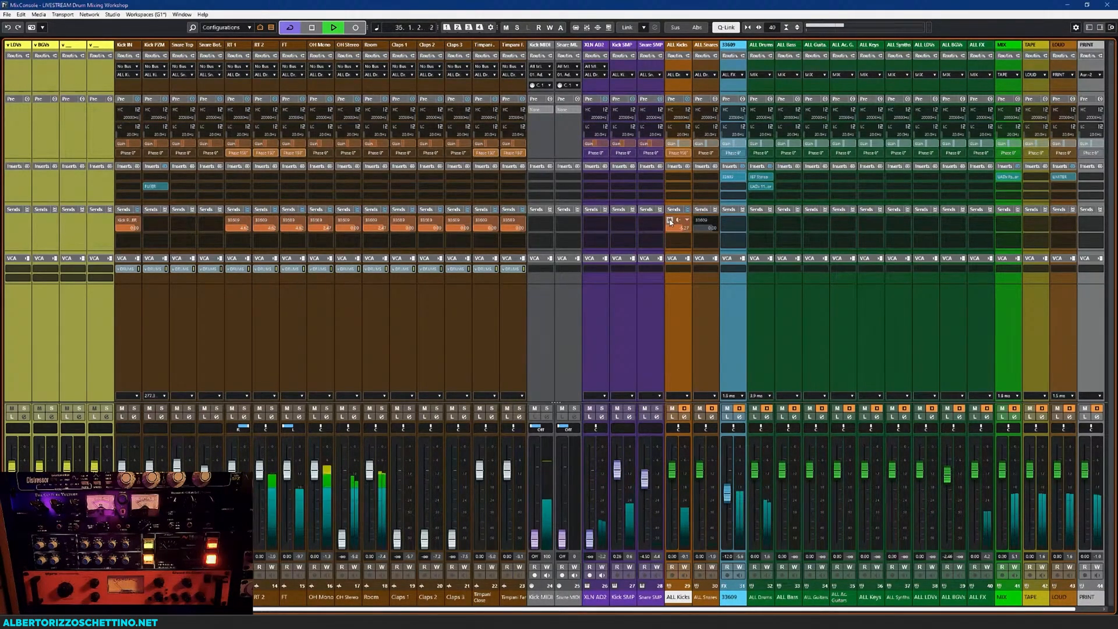
{"action": "key", "text": "space"}
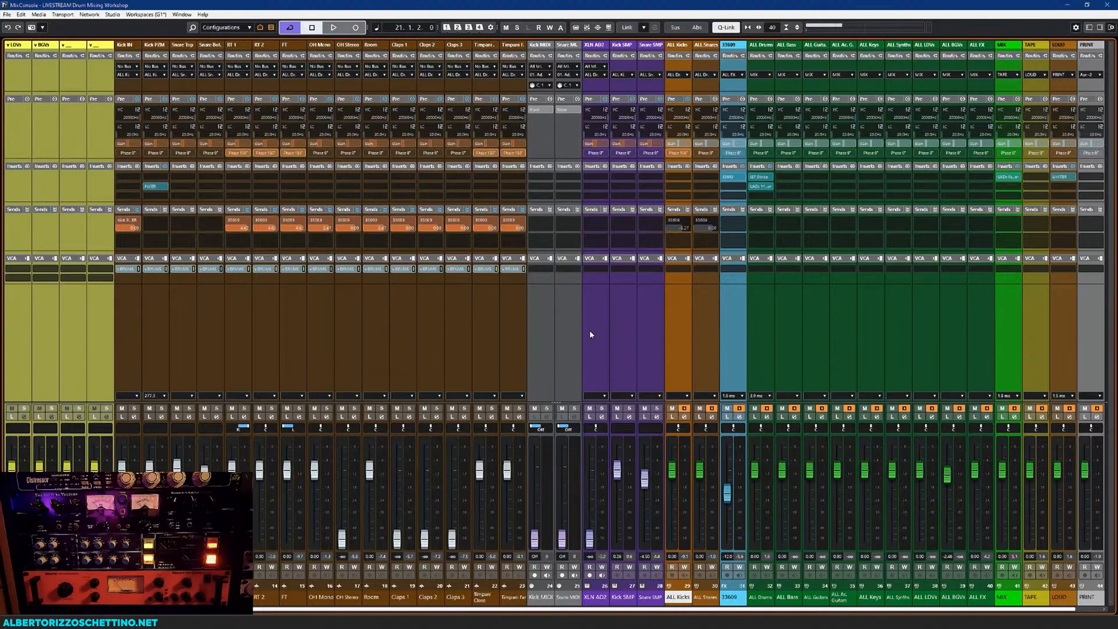
Add two stereo effect tracks outside the folder with No Effect, routed to ALL FX
{"action": "left_click", "coordinate": [728, 326]}
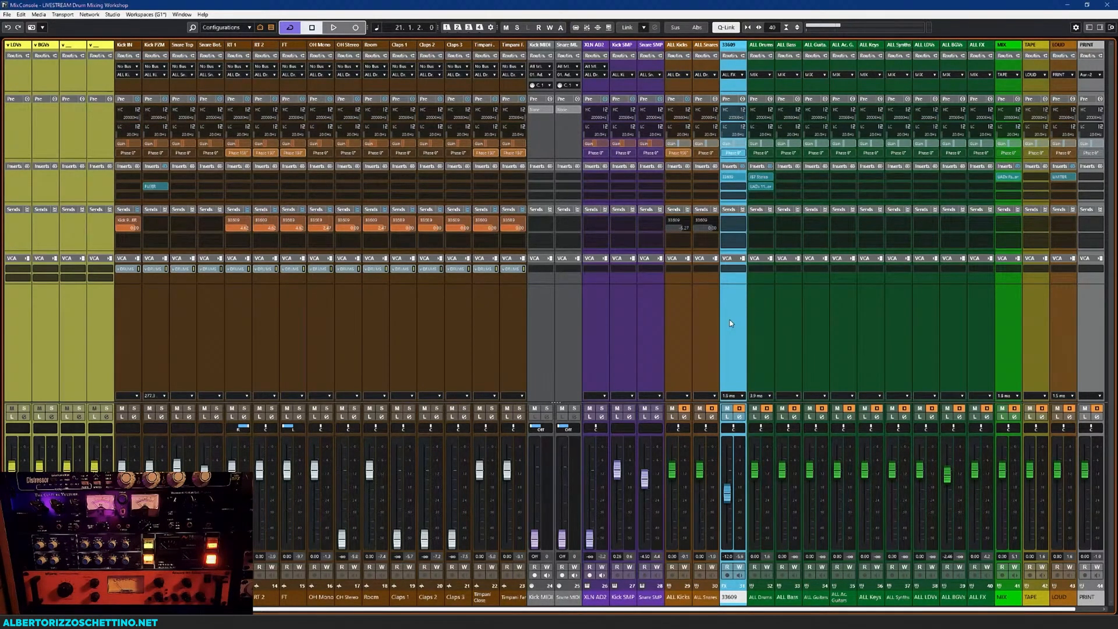
{"action": "key", "text": "ctrl+t"}
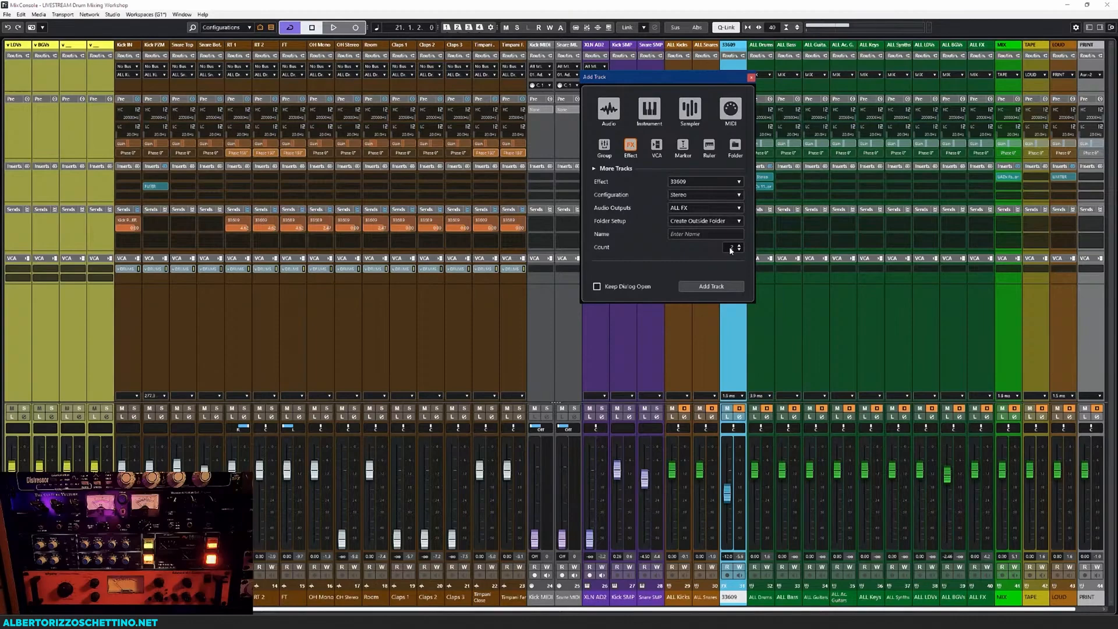
{"action": "left_click", "coordinate": [704, 182]}
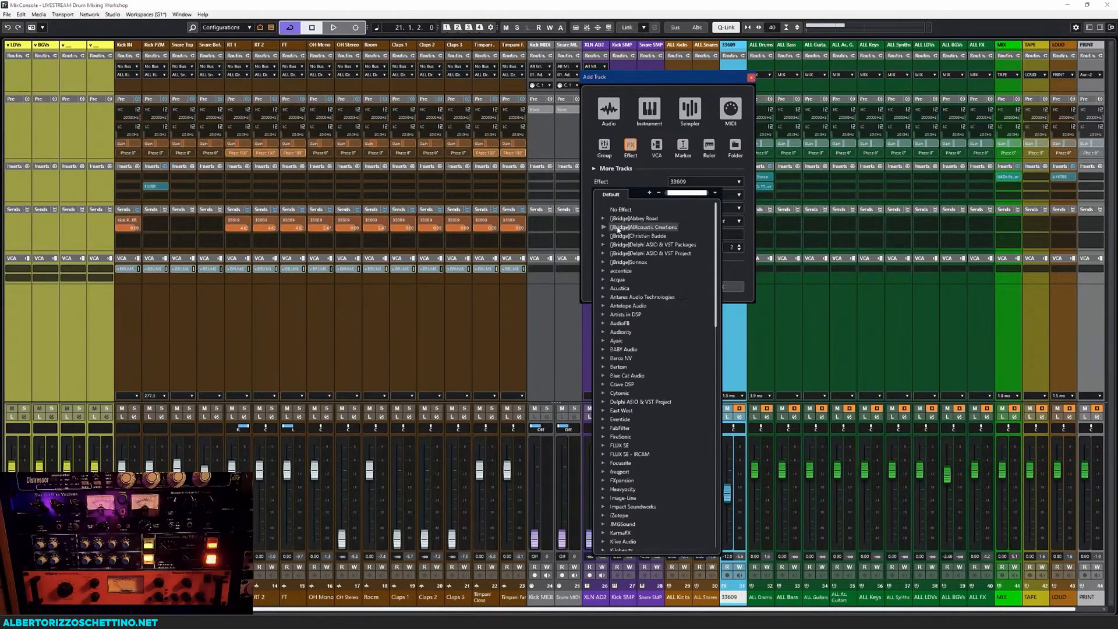
{"action": "left_click", "coordinate": [620, 210]}
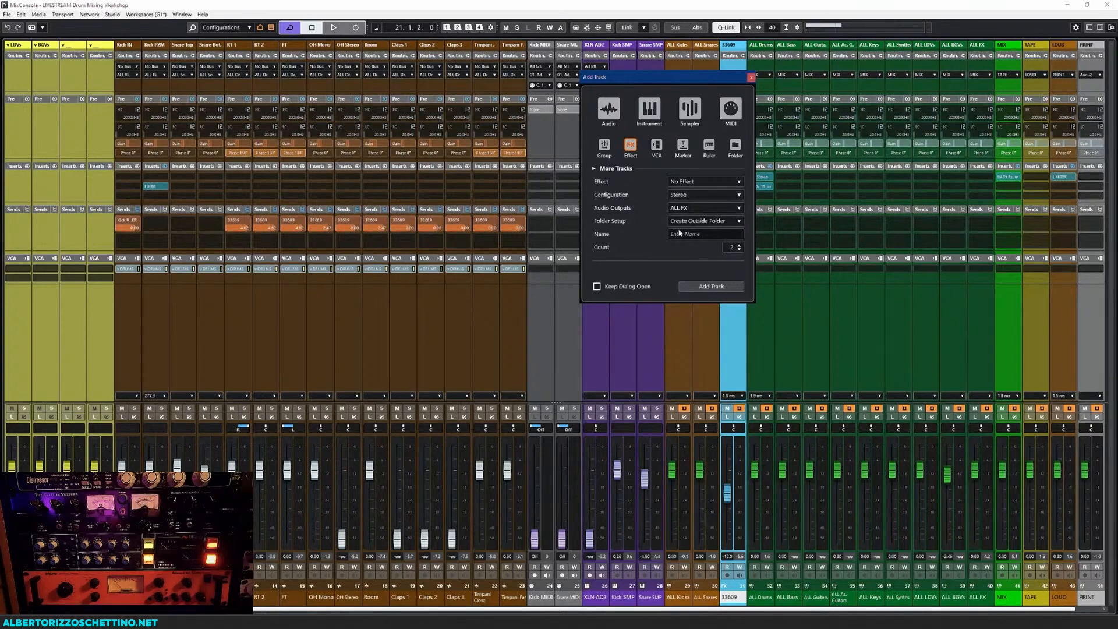
{"action": "left_click", "coordinate": [710, 286]}
Move the two new FX tracks directly below 33609 in the track list
{"action": "key", "text": "F3"}
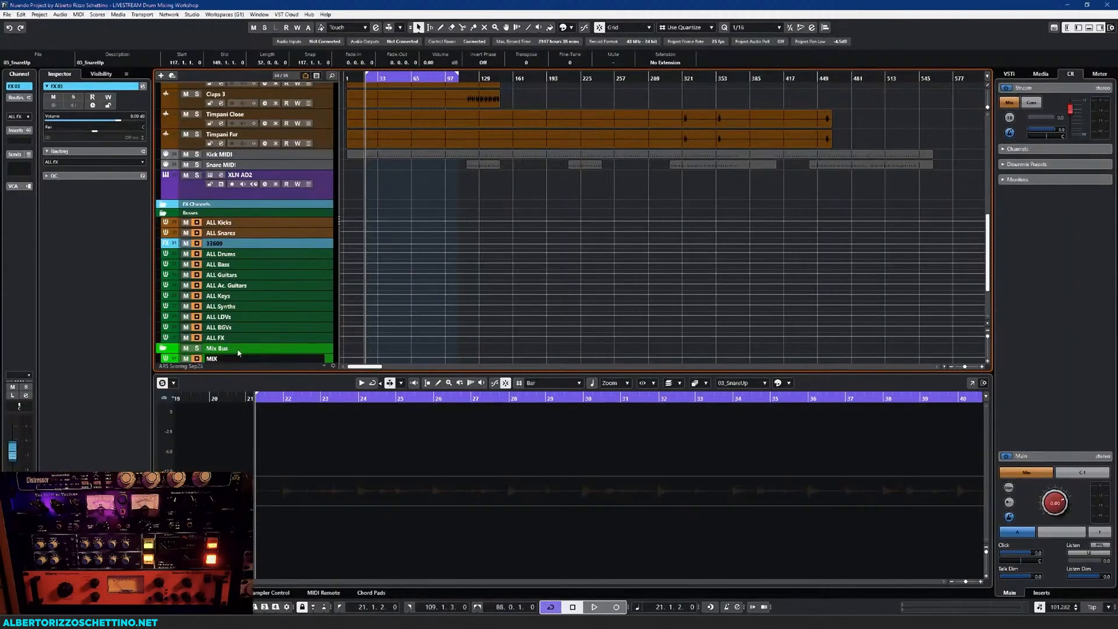
{"action": "scroll", "coordinate": [237, 351], "scroll_direction": "down", "scroll_amount": 3}
{"action": "left_click", "coordinate": [214, 329]}
{"action": "left_click", "coordinate": [215, 341], "text": "shift"}
{"action": "left_click_drag", "start_coordinate": [213, 330], "coordinate": [217, 179]}
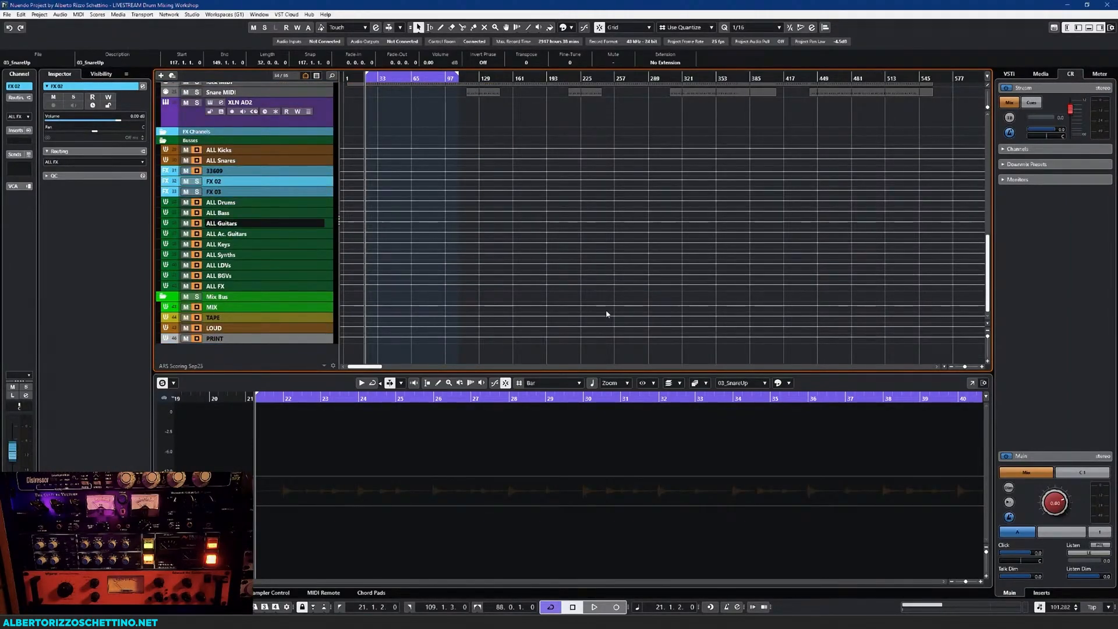
Rename the two new FX channels in the mixer as Tape Slap and 140
{"action": "key", "text": "F3"}
{"action": "double_click", "coordinate": [702, 598]}
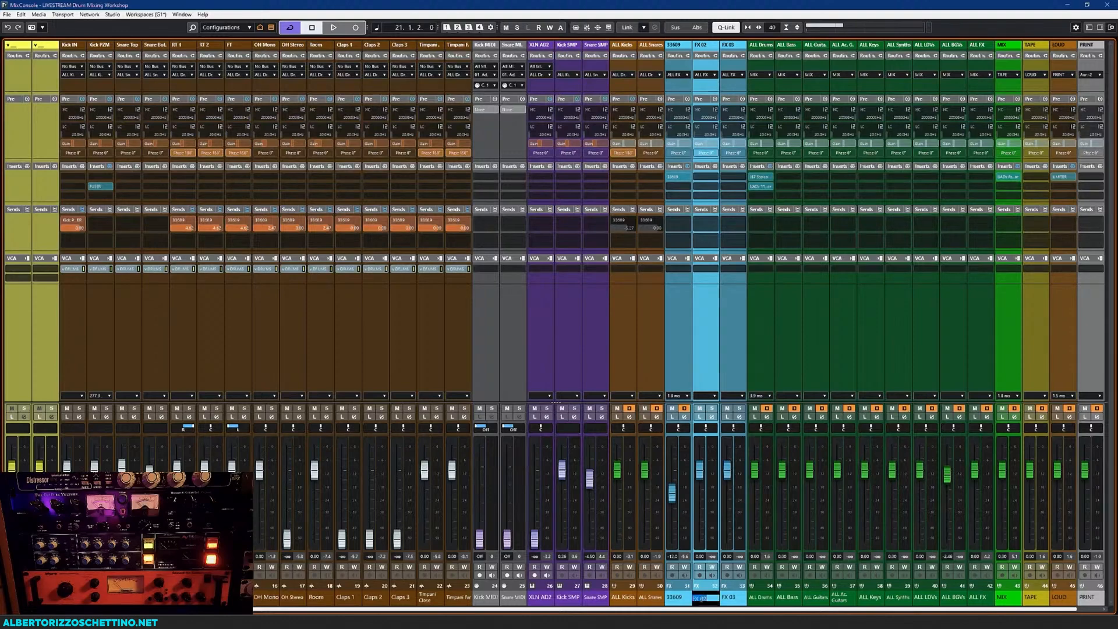
{"action": "type", "text": "Tape Slap"}
{"action": "key", "text": "Tab"}
{"action": "type", "text": "140"}
{"action": "key", "text": "Return"}
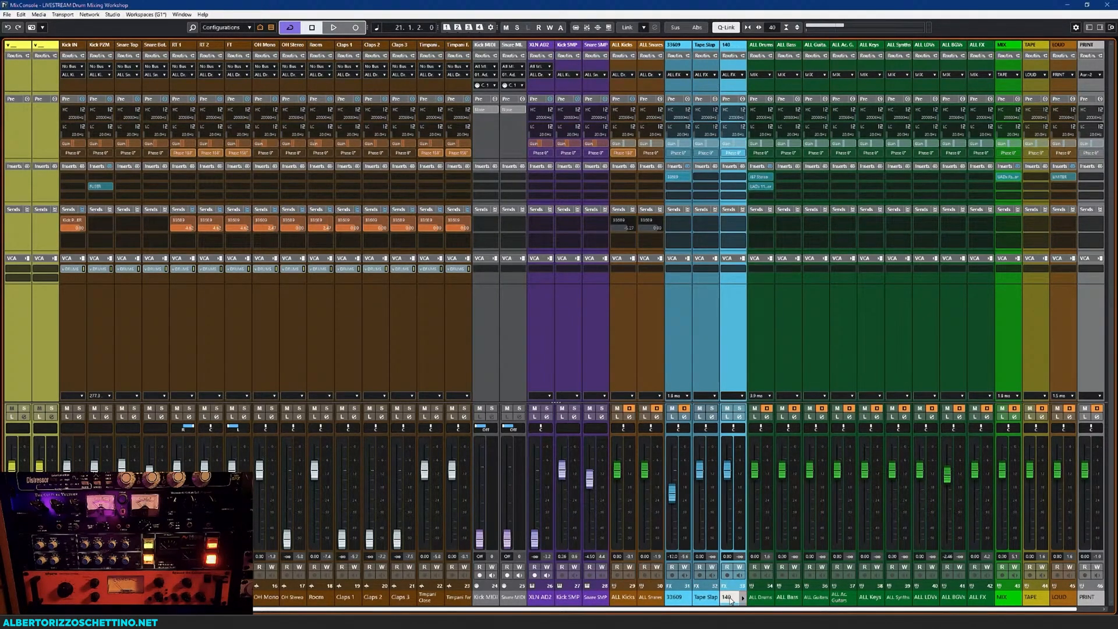
{"action": "left_click", "coordinate": [708, 325]}
{"action": "left_click", "coordinate": [682, 311]}
{"action": "left_click", "coordinate": [705, 305]}
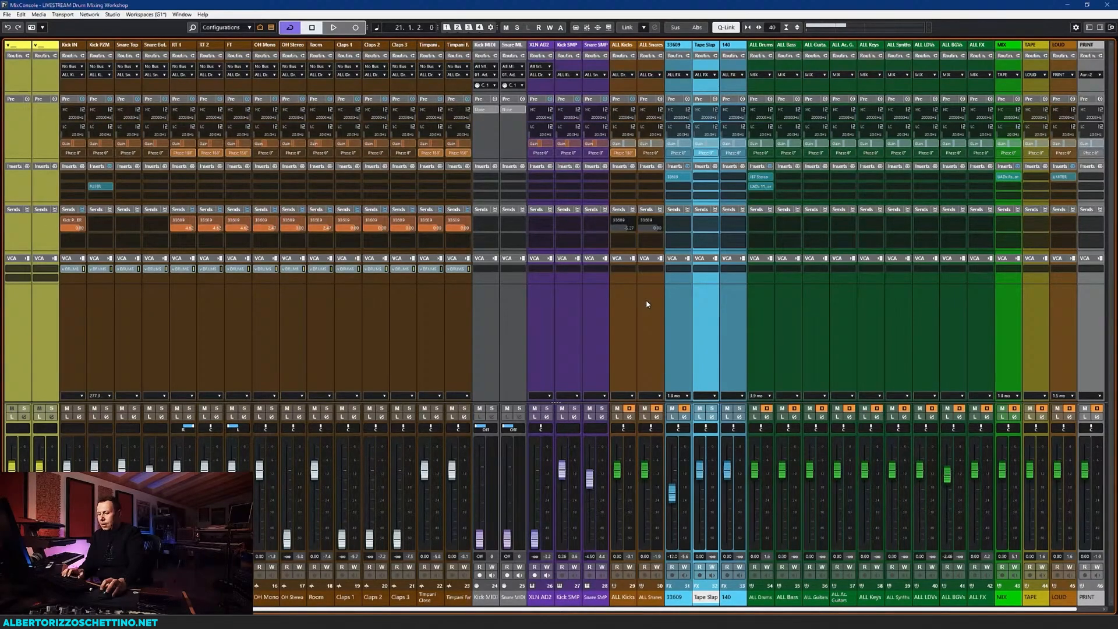
{"action": "key", "text": "F3"}
{"action": "scroll", "coordinate": [257, 225], "scroll_direction": "up", "scroll_amount": 10}
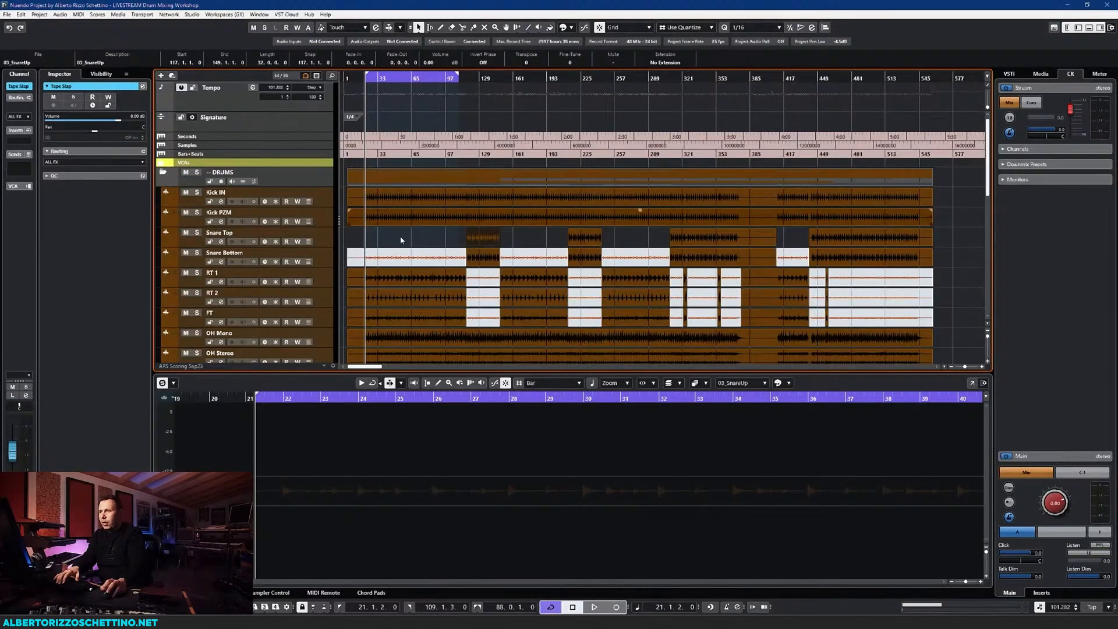
{"action": "key", "text": "F3"}
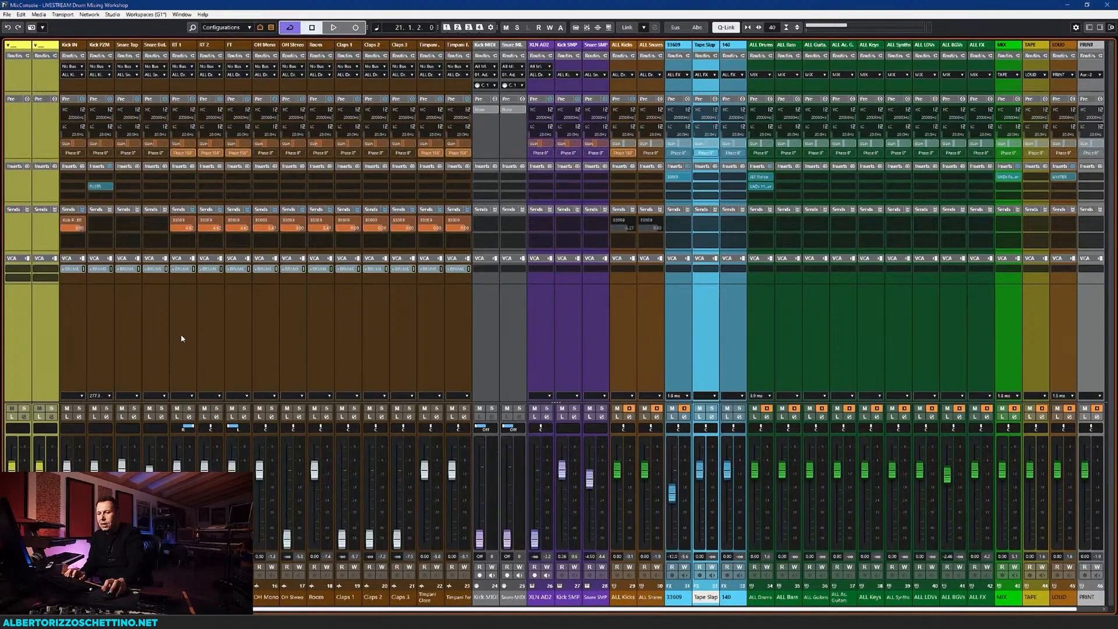
Add Tape Slap as the second send on RT 1, RT 2 and FT, and activate these sends
{"action": "left_click", "coordinate": [185, 302]}
{"action": "left_click", "coordinate": [239, 239]}
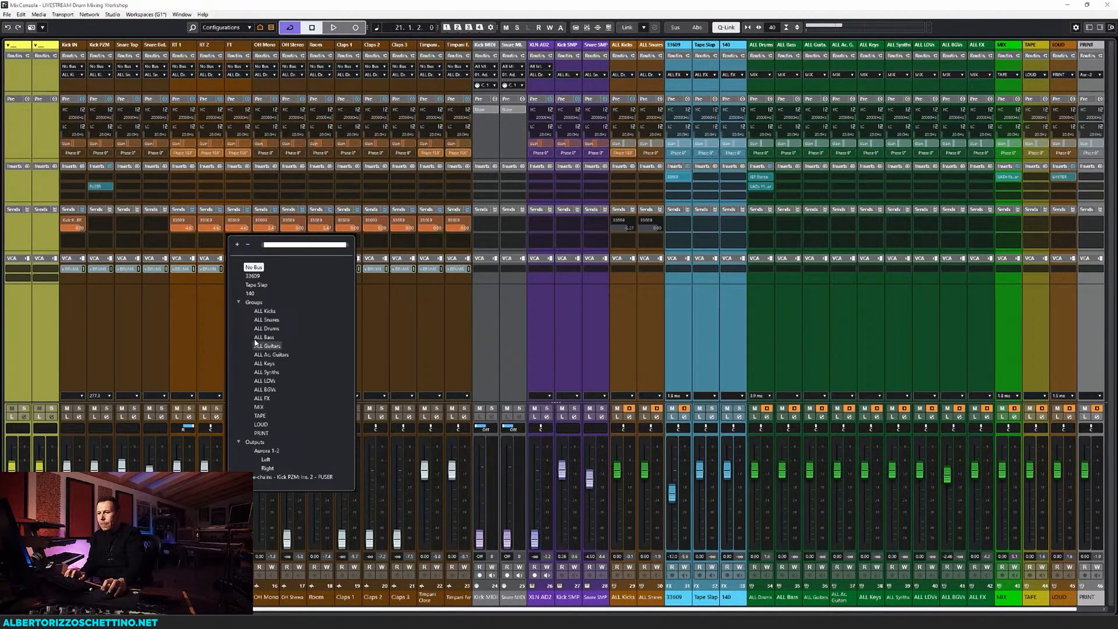
{"action": "left_click", "coordinate": [255, 285]}
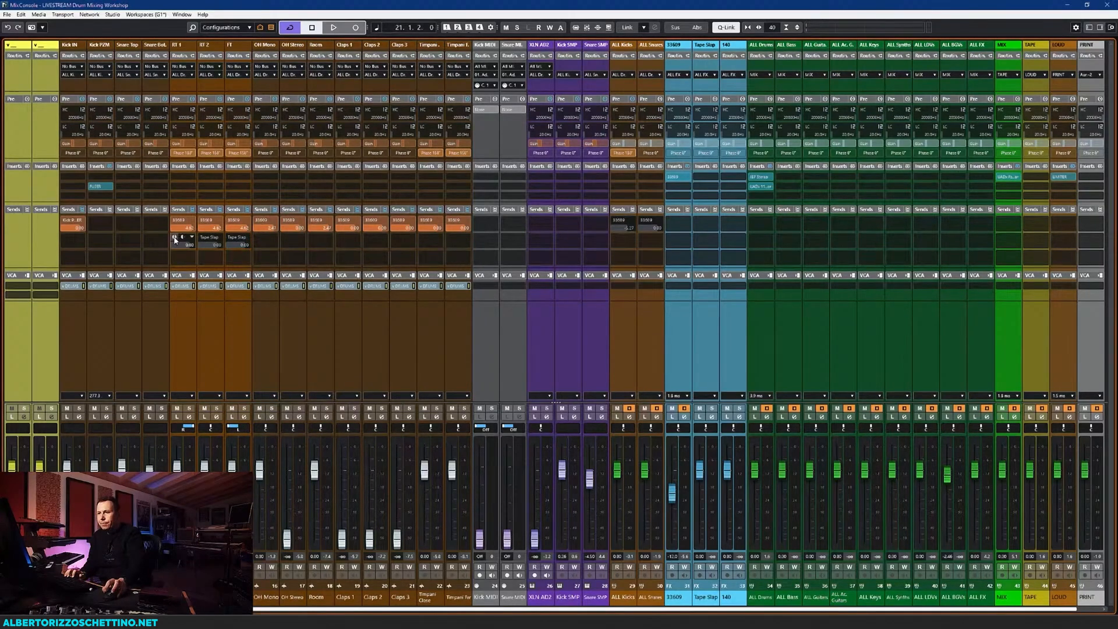
{"action": "left_click", "coordinate": [679, 286]}
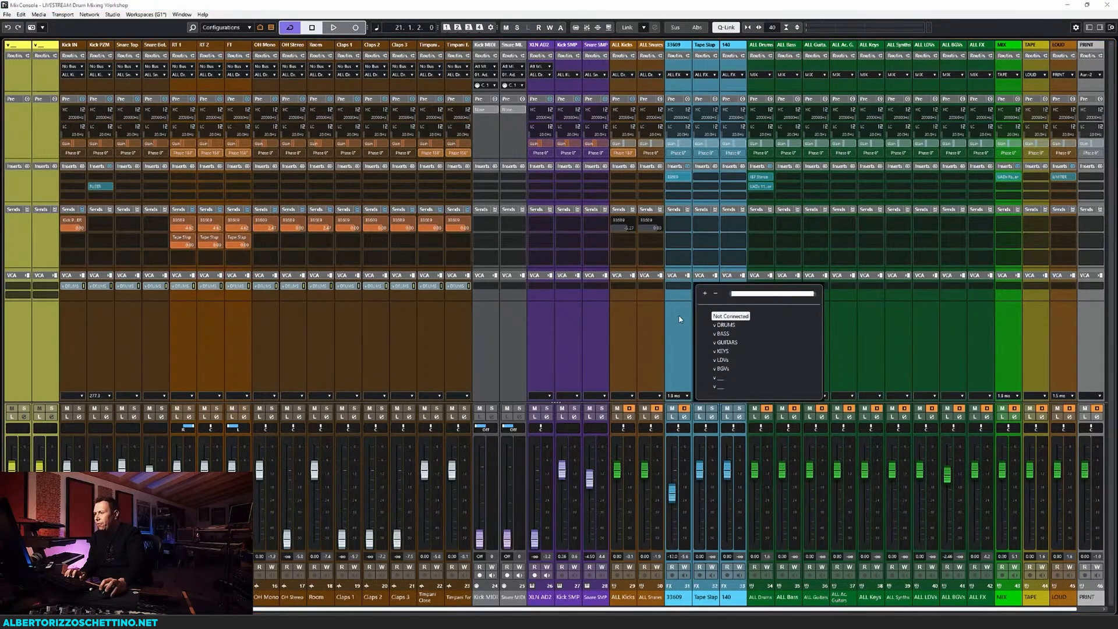
Insert the Kramer Tape Stereo plug-in on the Tape Slap channel and move its window clear of the channel's controls
{"action": "left_click", "coordinate": [713, 178]}
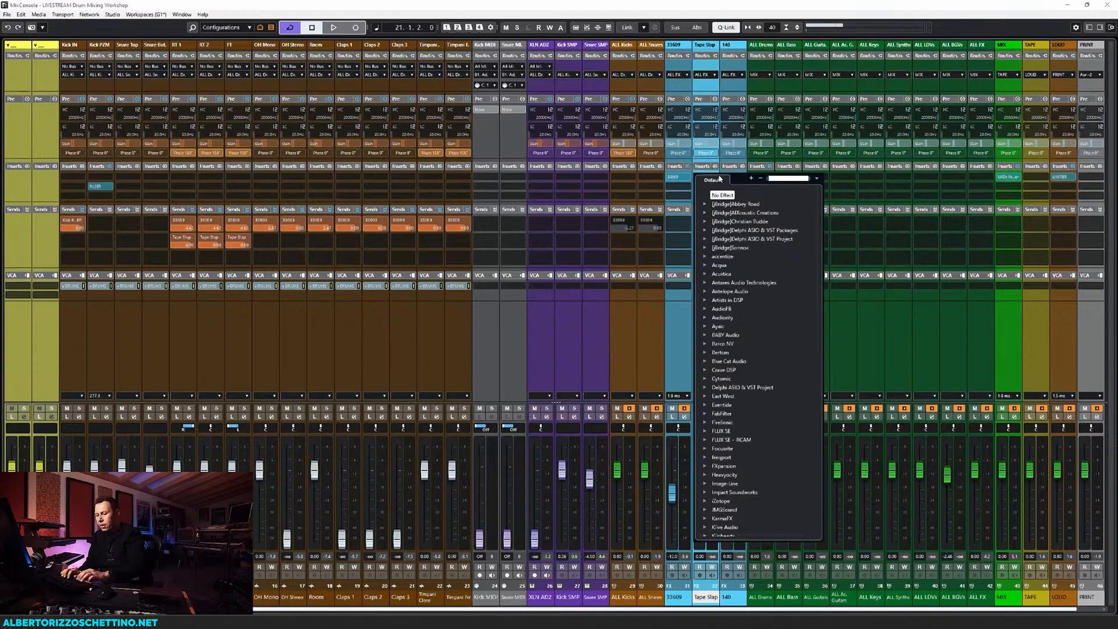
{"action": "type", "text": "kramer"}
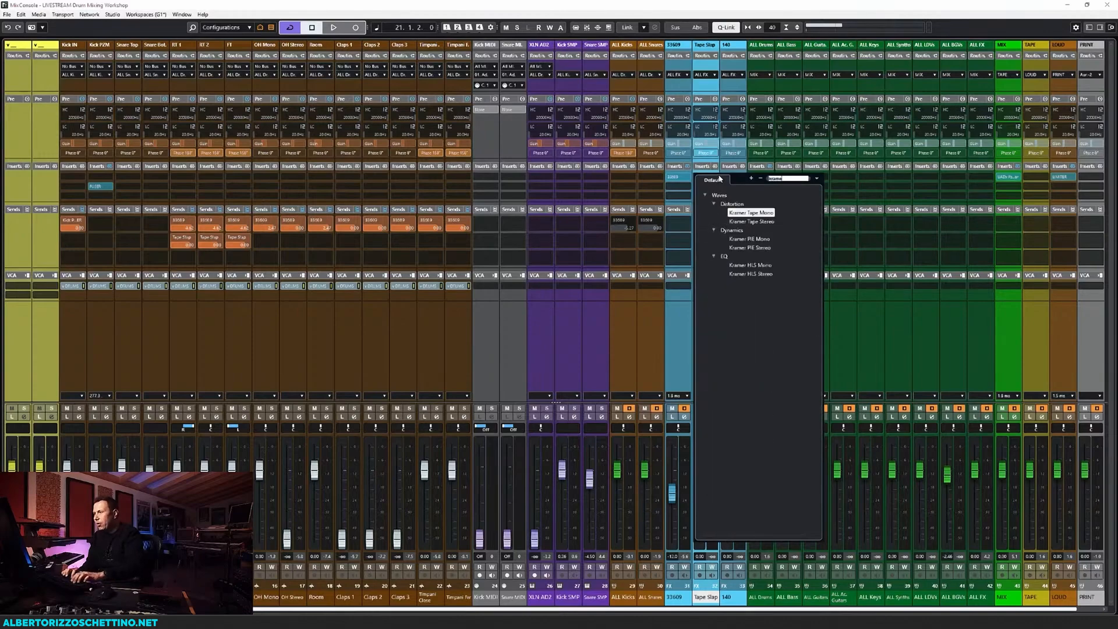
{"action": "left_click", "coordinate": [745, 221]}
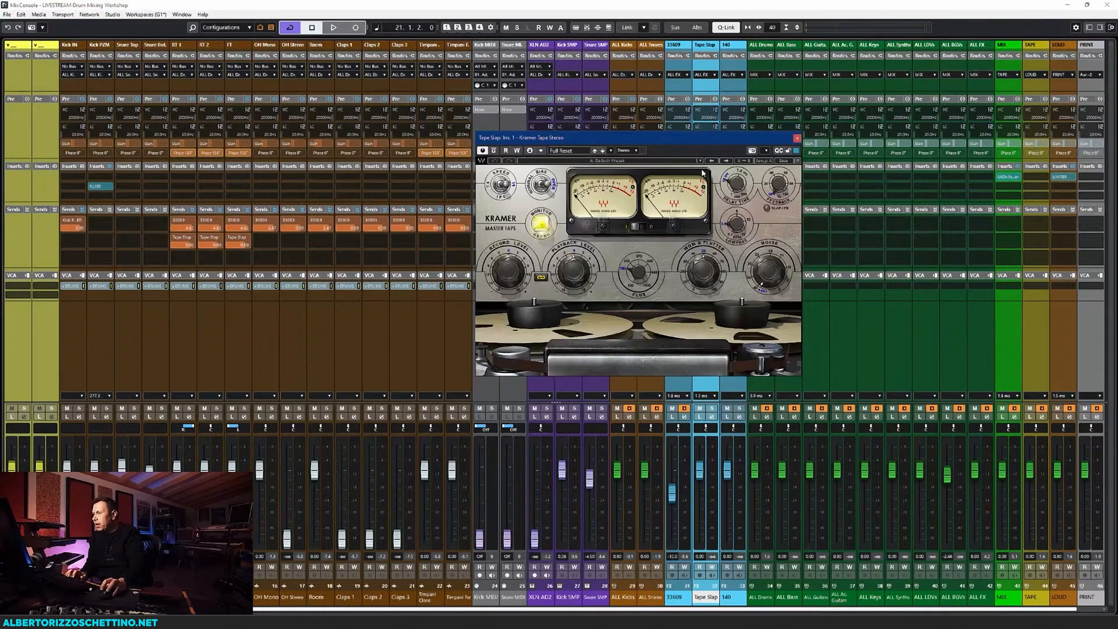
{"action": "left_click_drag", "start_coordinate": [694, 139], "coordinate": [817, 105]}
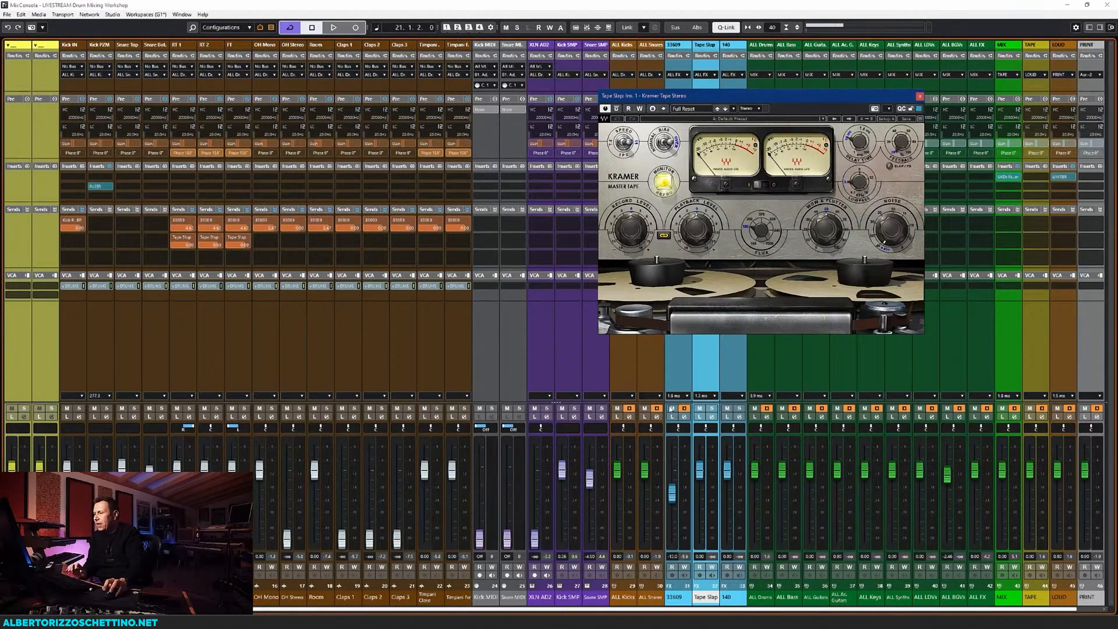
Enable solo defeat on the Tape Slap and 140 channels
{"action": "left_click", "coordinate": [710, 410]}
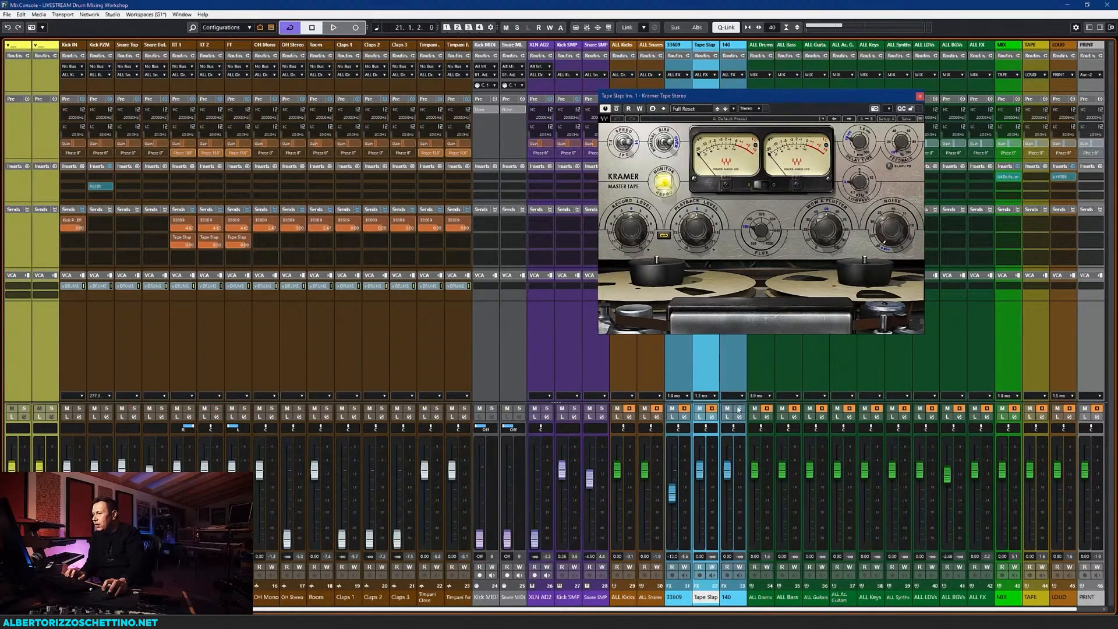
{"action": "left_click", "coordinate": [739, 409]}
{"action": "left_click", "coordinate": [739, 409]}
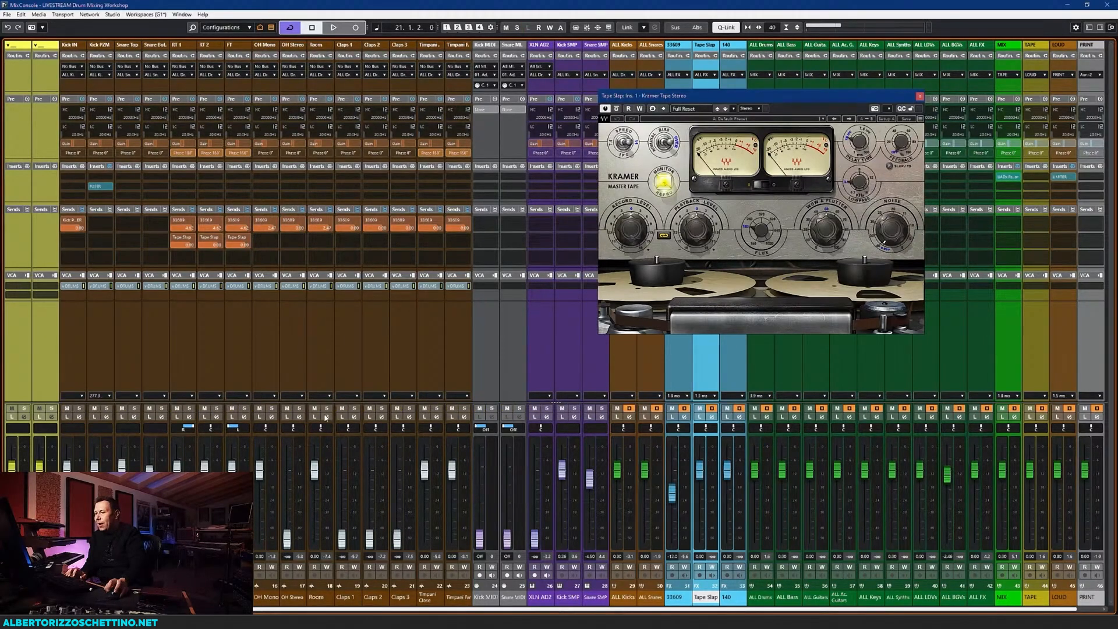
Reposition the Kramer Tape window, adjust its Feedback and Wow & Flutter controls, and audition the tape slap in the loop
{"action": "left_click_drag", "start_coordinate": [728, 96], "coordinate": [744, 121]}
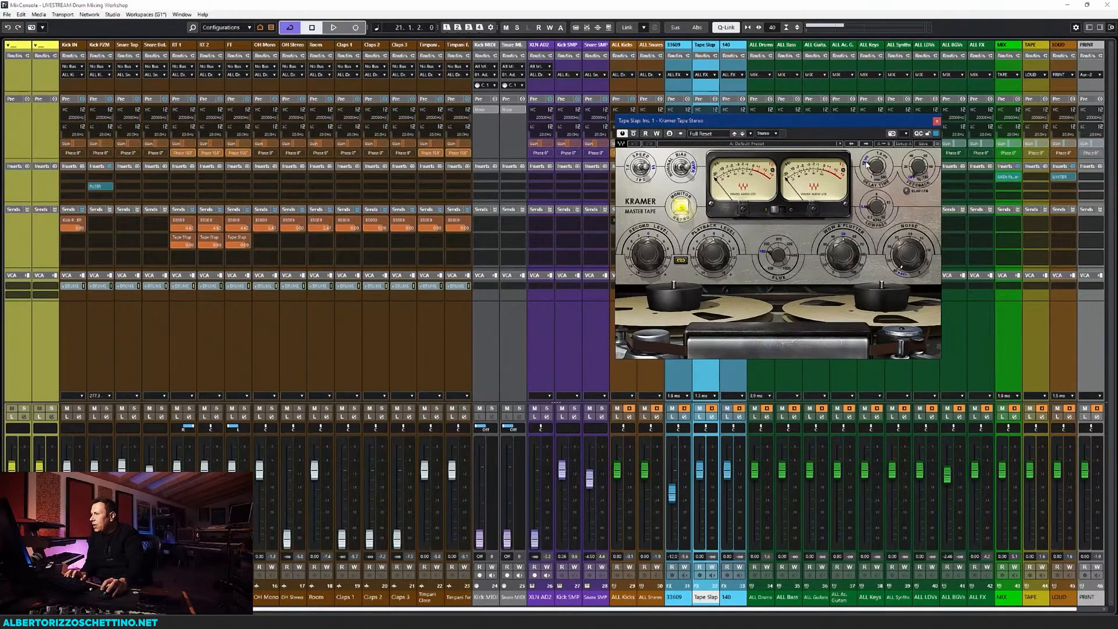
{"action": "left_click_drag", "start_coordinate": [889, 124], "coordinate": [983, 97]}
{"action": "left_click", "coordinate": [1011, 144]}
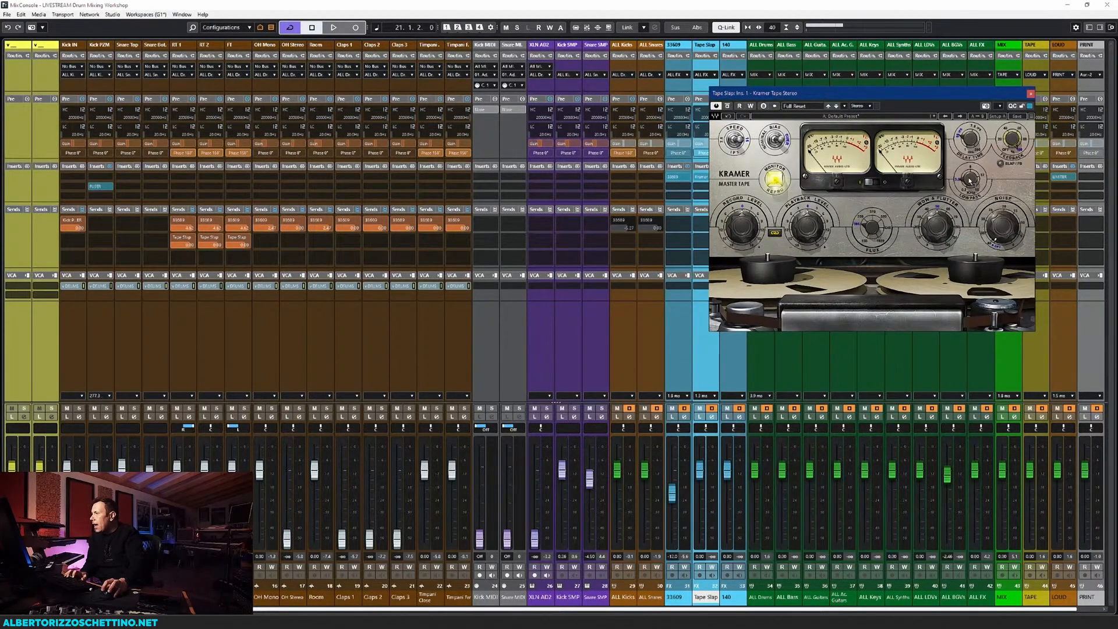
{"action": "left_click_drag", "start_coordinate": [959, 97], "coordinate": [948, 122]}
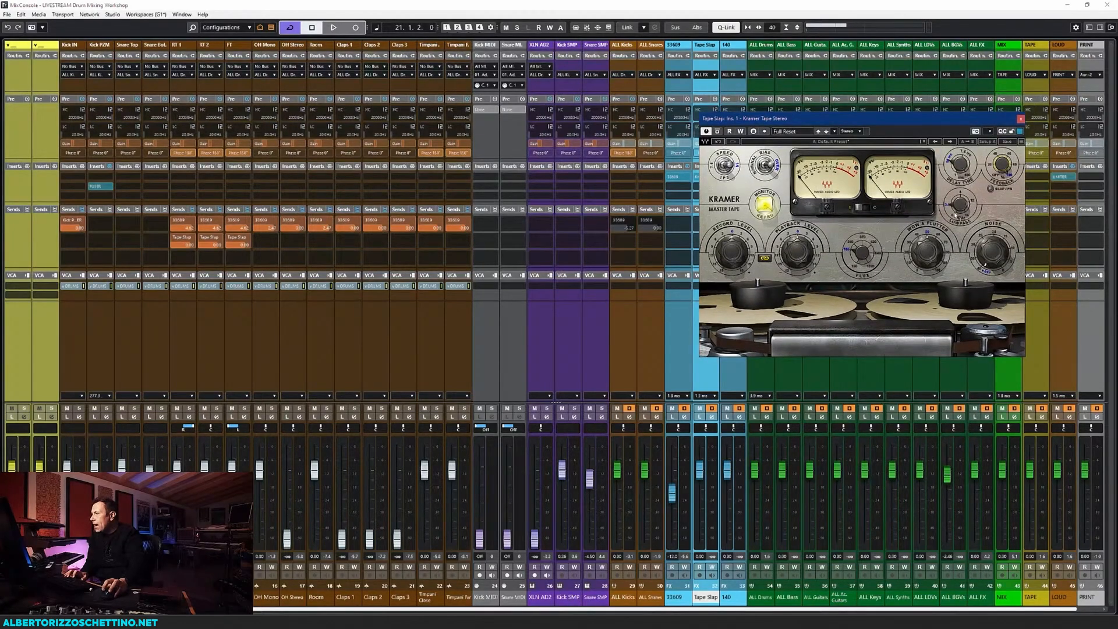
{"action": "left_click", "coordinate": [926, 250]}
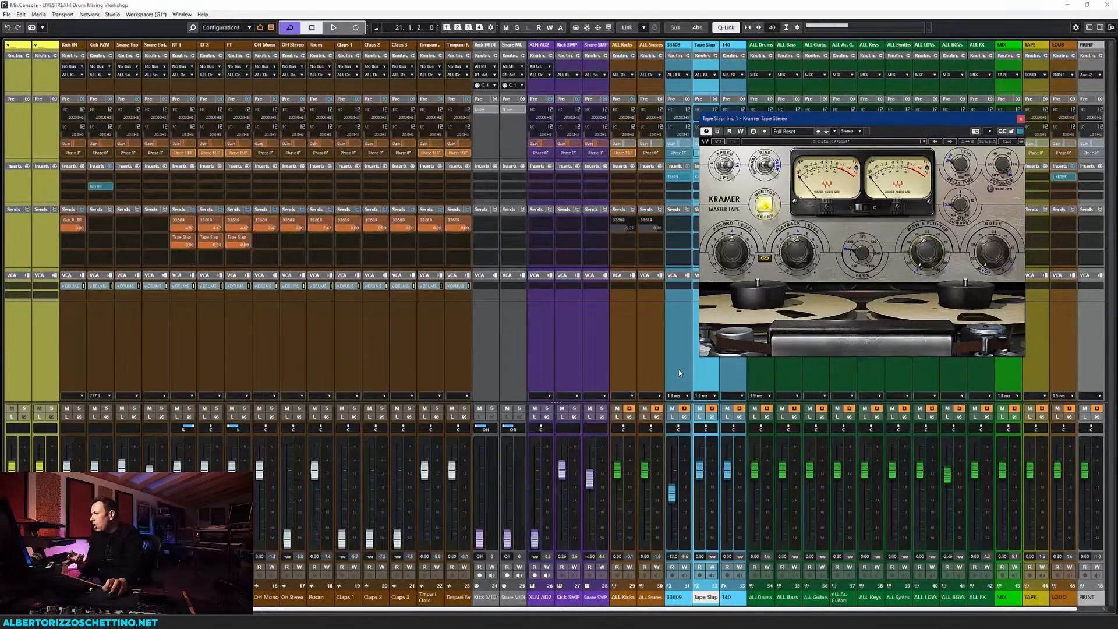
{"action": "key", "text": "space"}
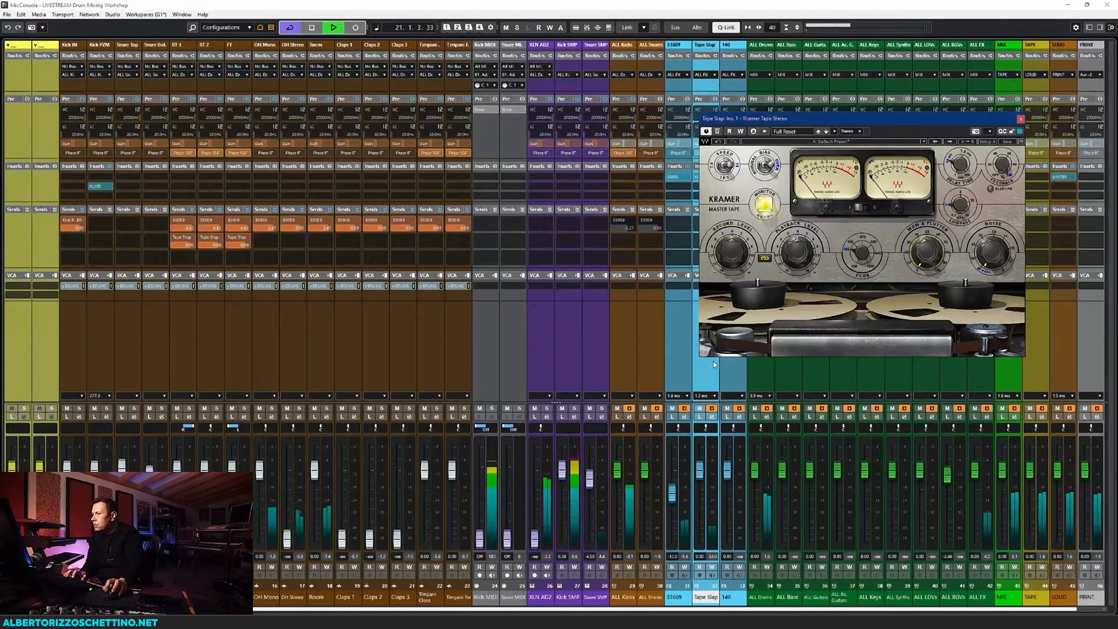
{"action": "key", "text": "space"}
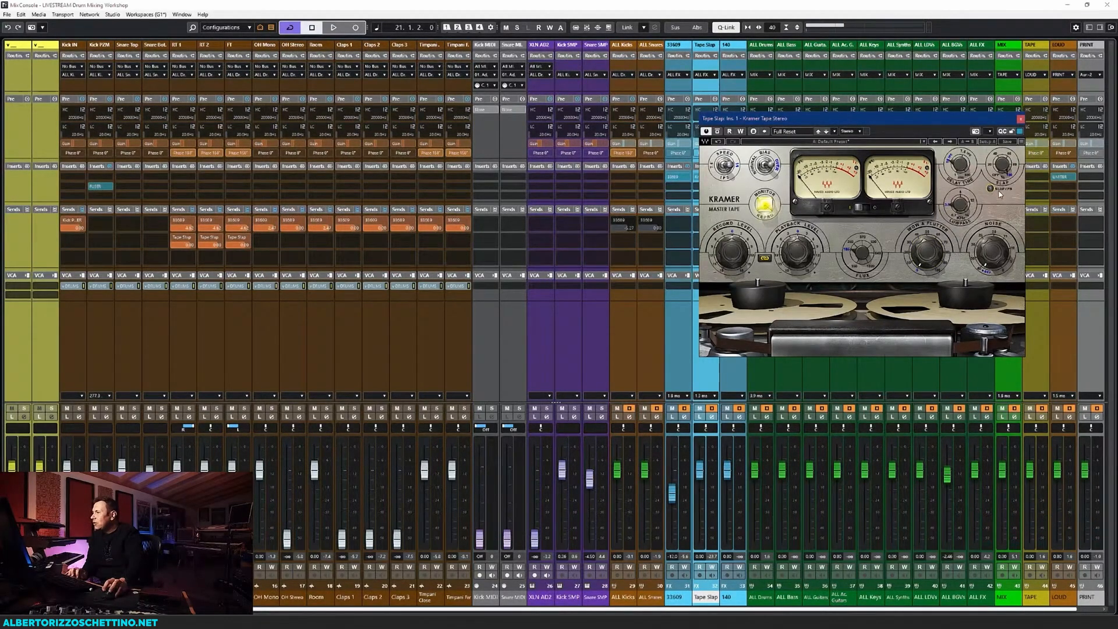
Adjust the Kramer Tape's Flux control while the loop plays, stop playback and close the plug-in window
{"action": "key", "text": "space"}
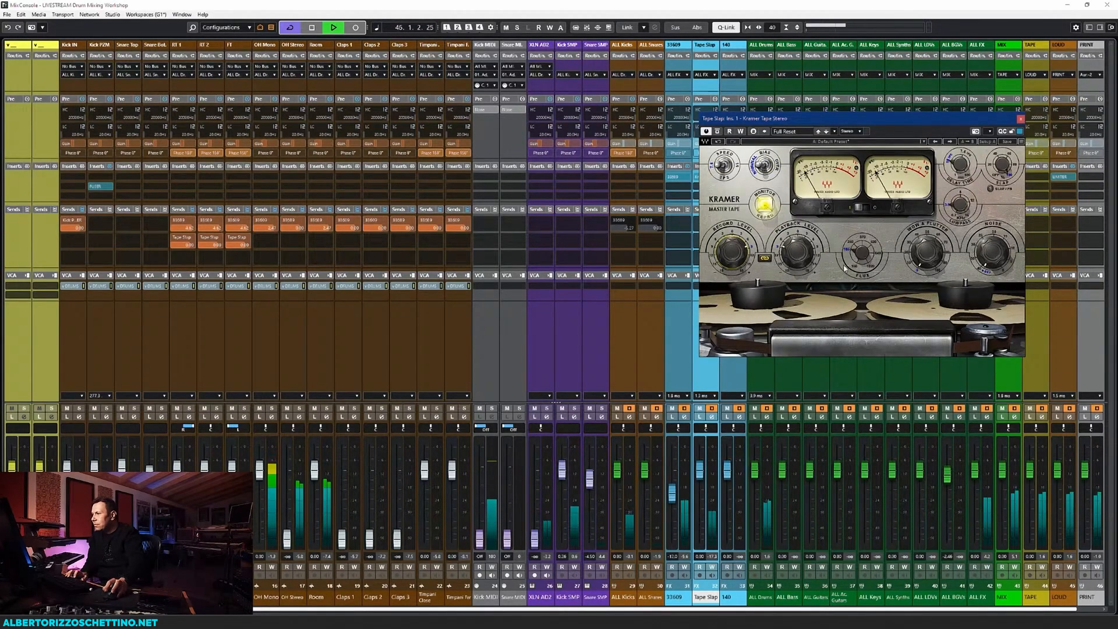
{"action": "left_click_drag", "start_coordinate": [860, 254], "coordinate": [860, 248]}
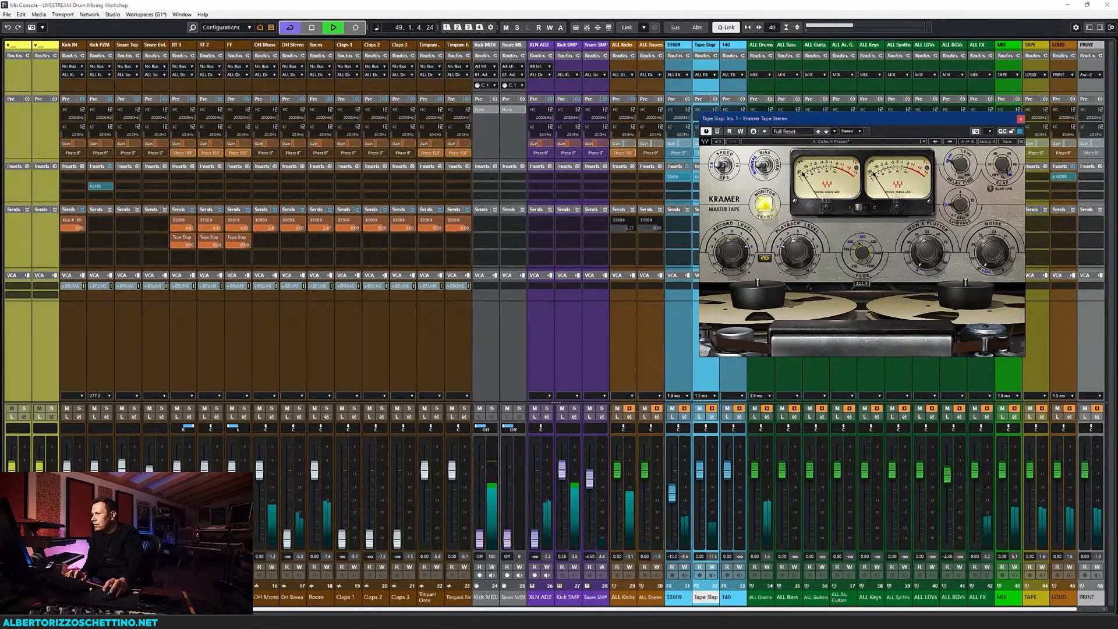
{"action": "key", "text": "space"}
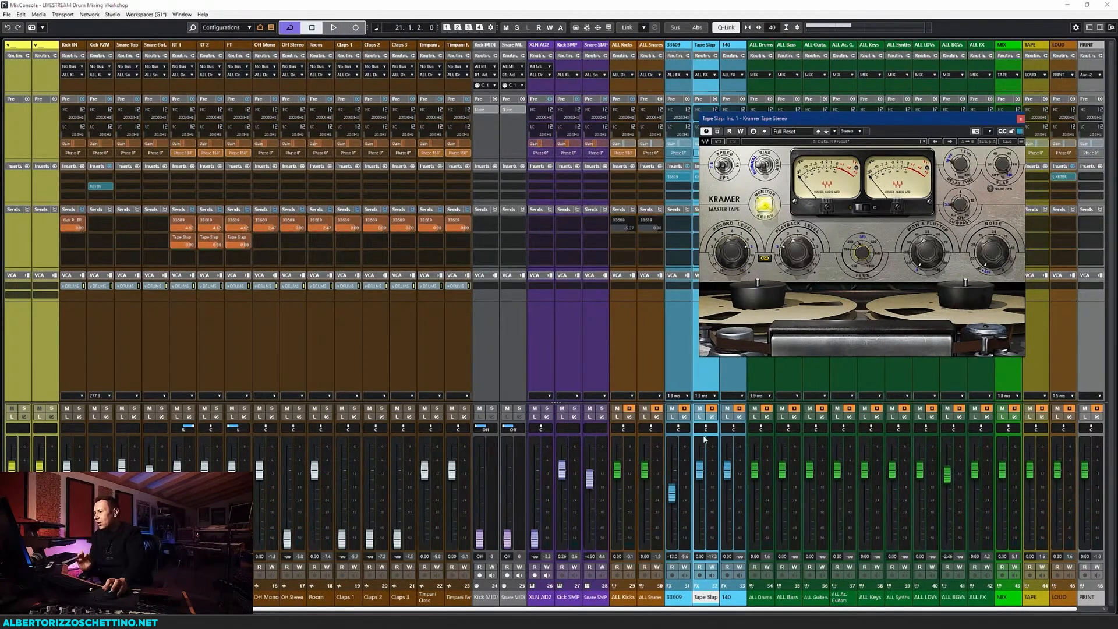
{"action": "left_click", "coordinate": [1020, 119]}
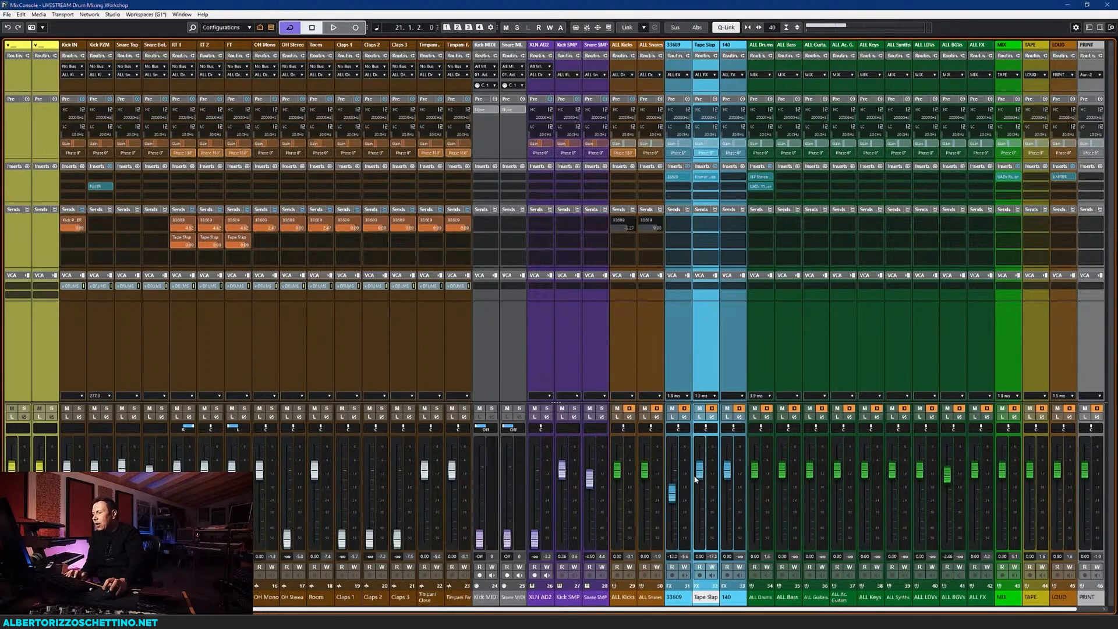
Select the Tape Slap channel, start playback and lower its fader to -7.00 dB
{"action": "left_click", "coordinate": [682, 347]}
{"action": "left_click", "coordinate": [706, 348]}
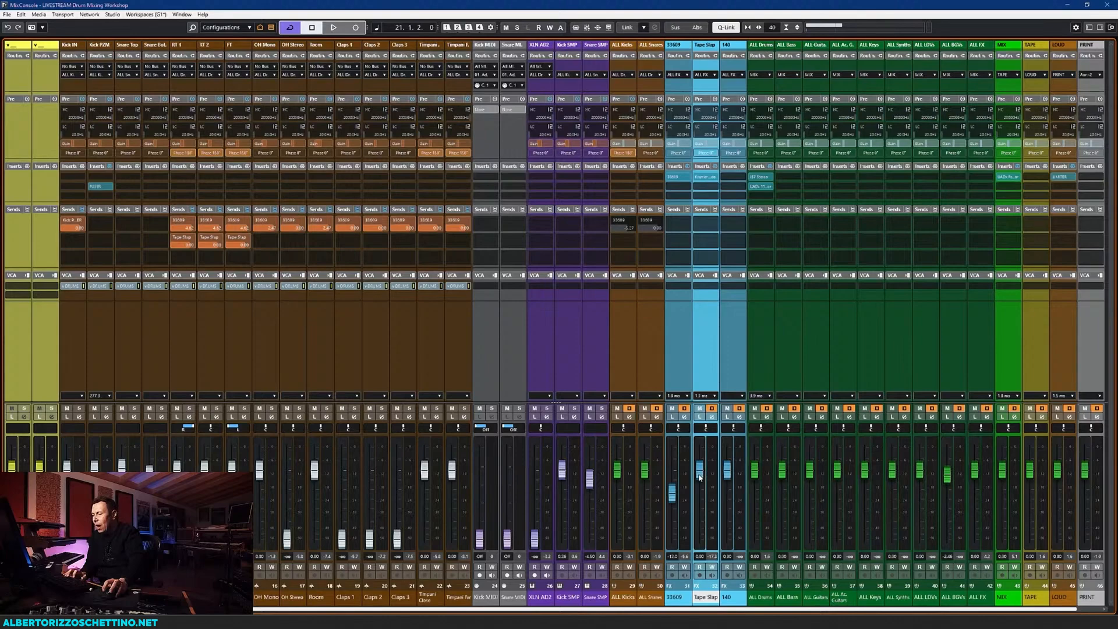
{"action": "key", "text": "space"}
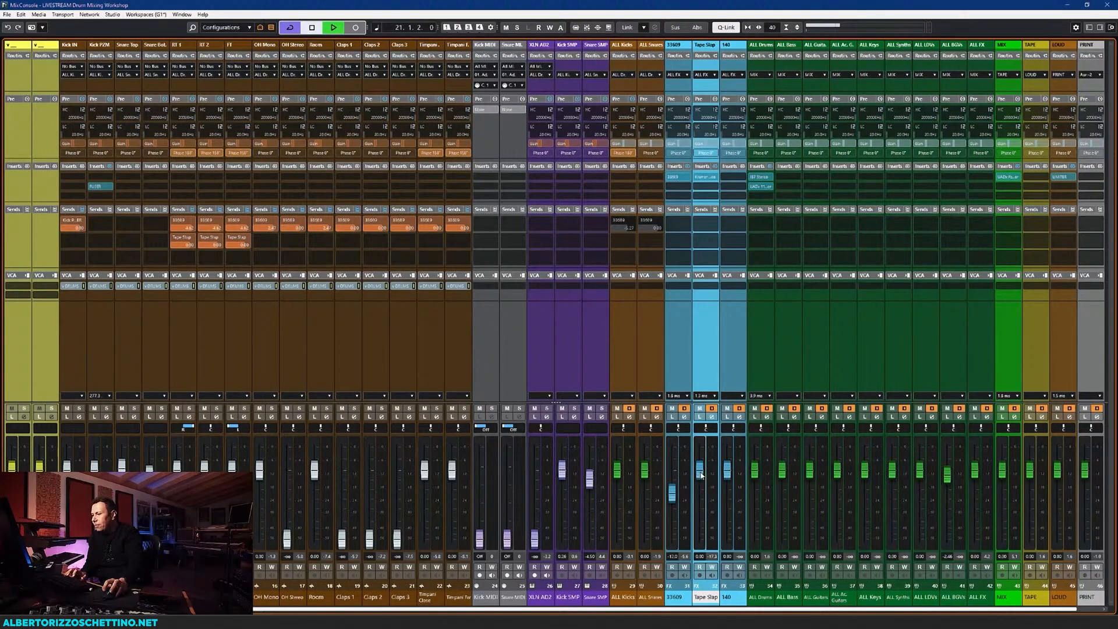
{"action": "mouse_move", "coordinate": [702, 475]}
{"action": "left_mouse_down"}
{"action": "mouse_move", "coordinate": [706, 506]}
{"action": "mouse_move", "coordinate": [707, 488]}
{"action": "left_mouse_up"}
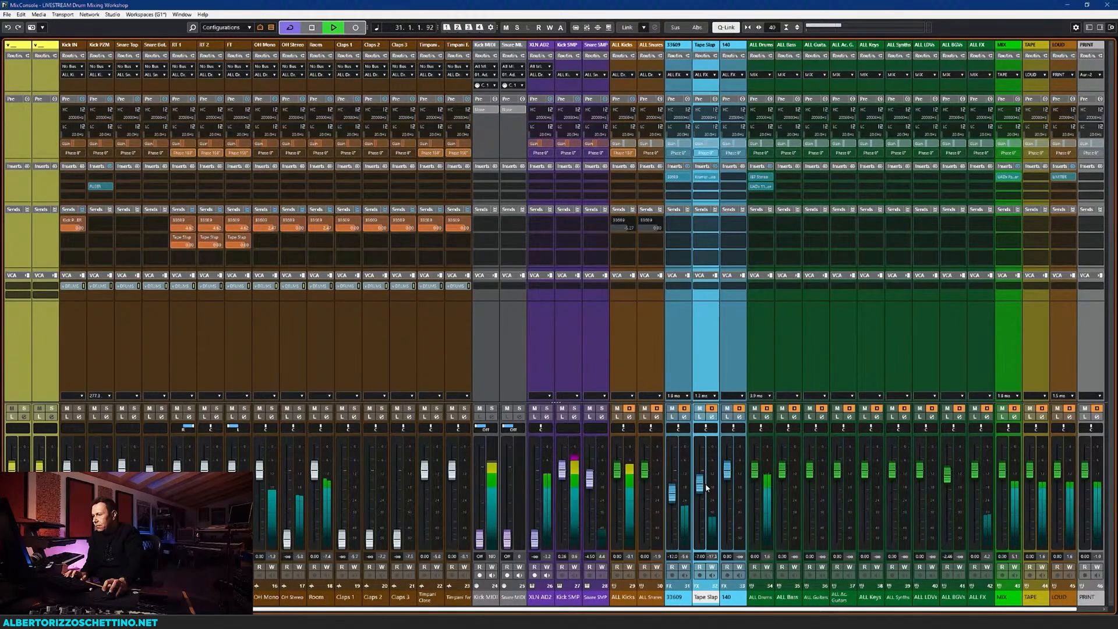
Reopen the Kramer Tape window, check the tape slap in the playing loop, and close it
{"action": "left_click", "coordinate": [706, 176]}
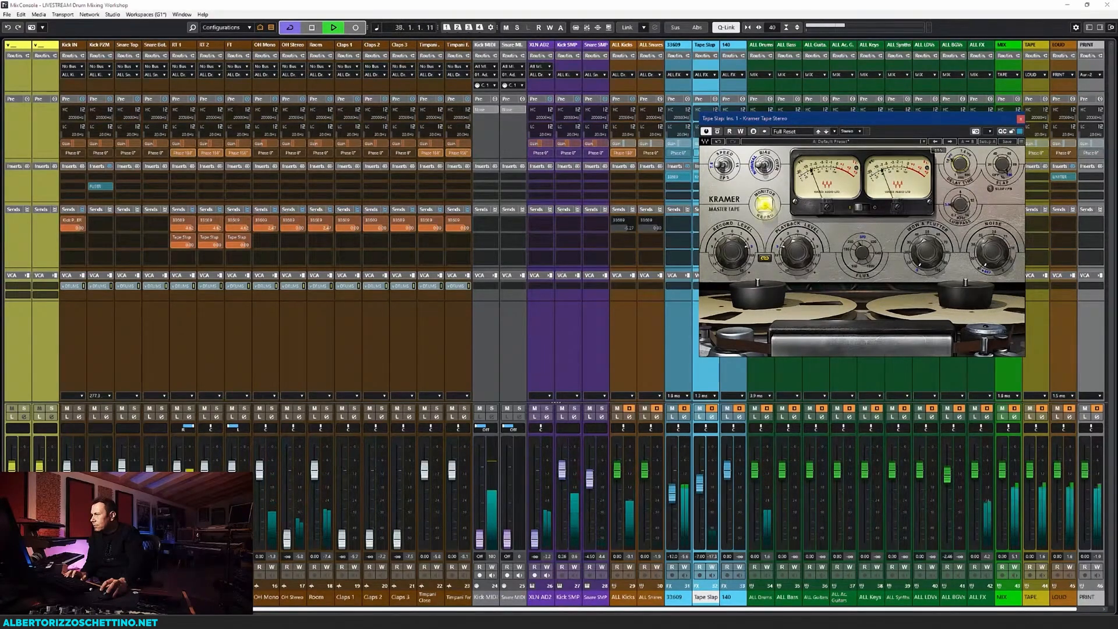
{"action": "key", "text": "space"}
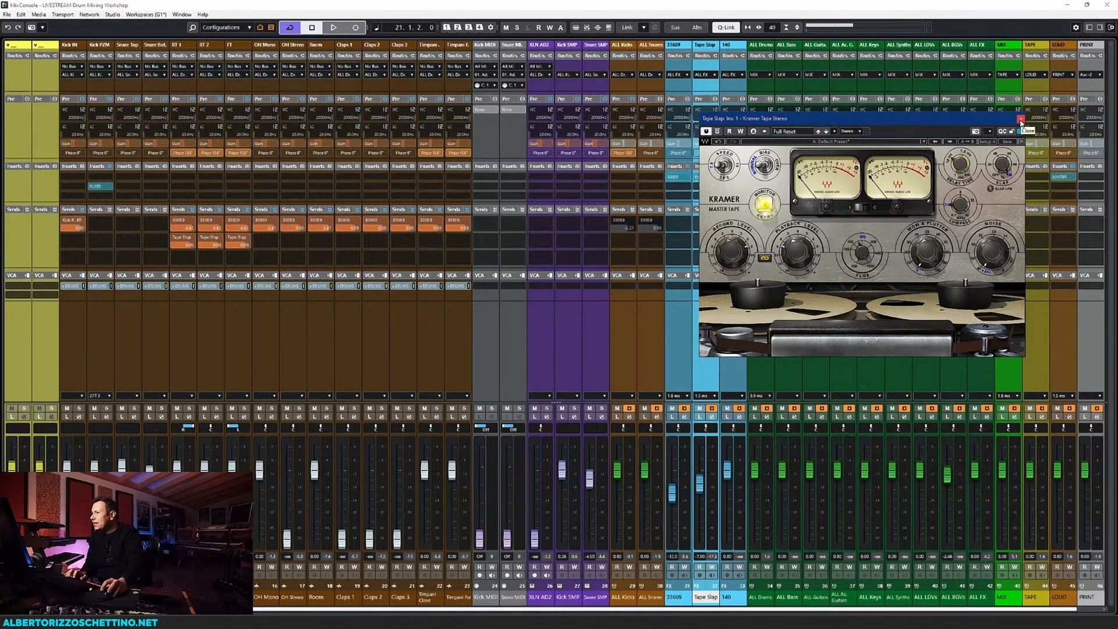
{"action": "left_click", "coordinate": [1020, 119]}
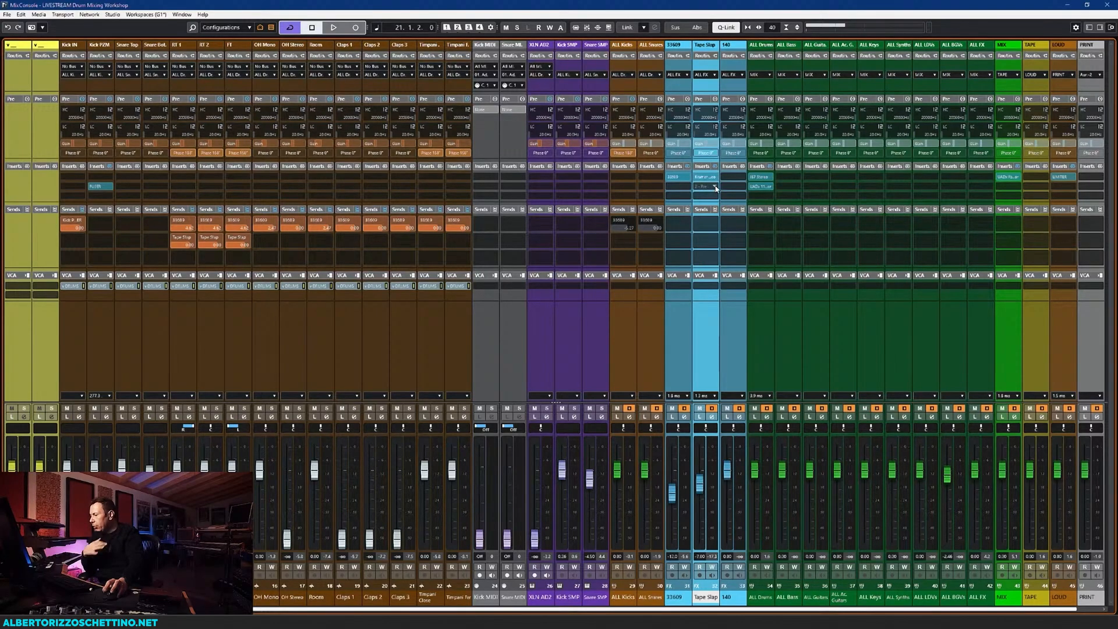
Insert the UADx Pultec EQP-1A EQ in the Tape Slap channel's second slot and move its window clear of the inserts
{"action": "left_click", "coordinate": [715, 187]}
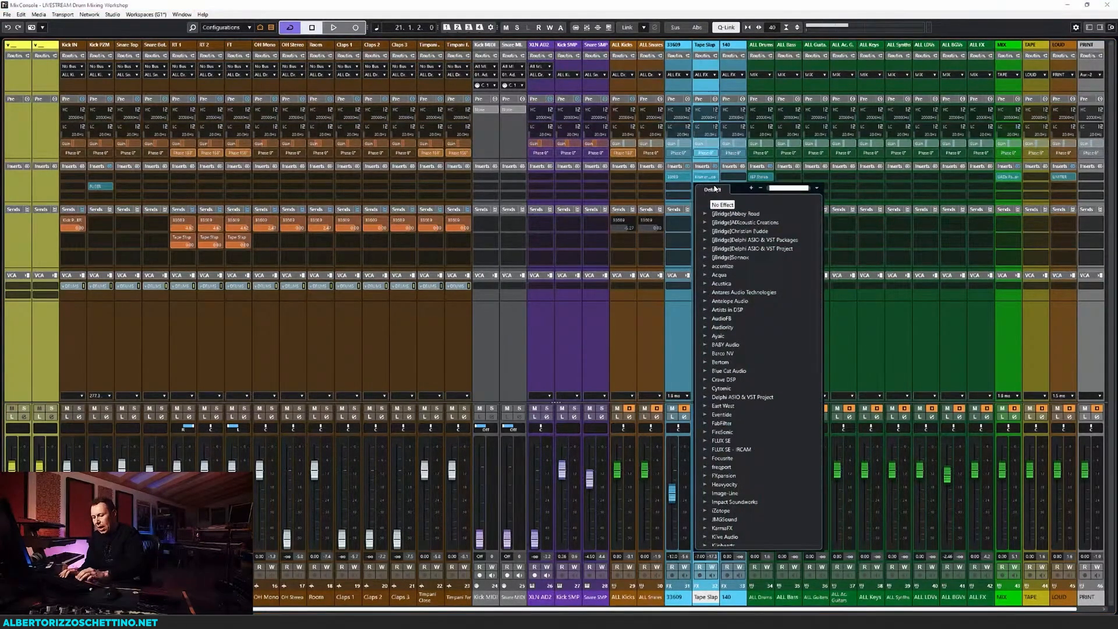
{"action": "type", "text": "eqp"}
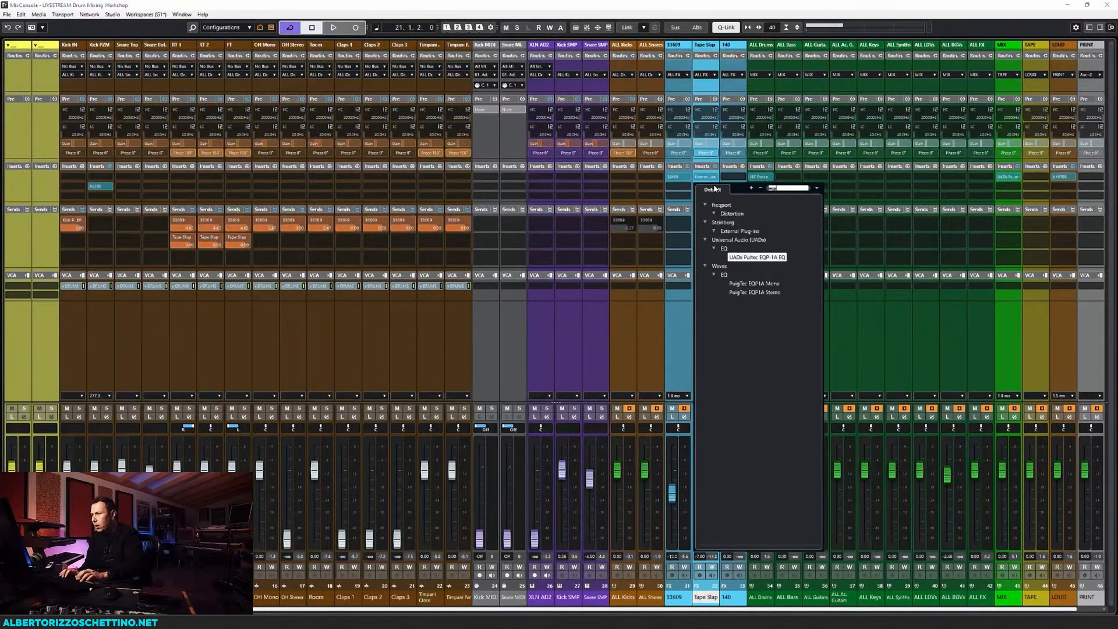
{"action": "left_click", "coordinate": [755, 258]}
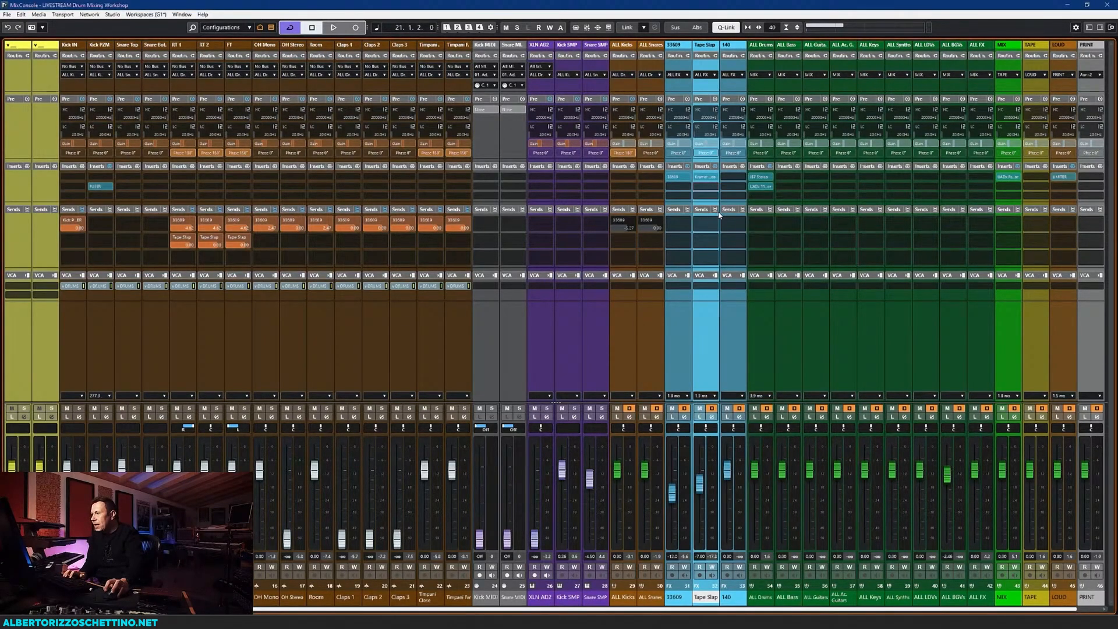
{"action": "left_click", "coordinate": [705, 188]}
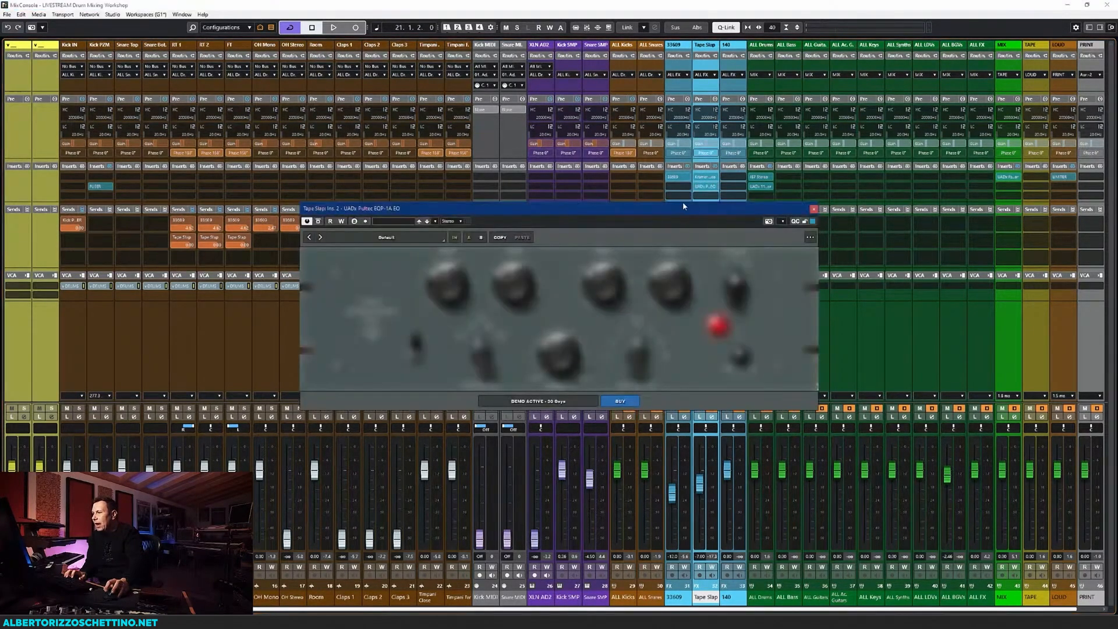
{"action": "left_click_drag", "start_coordinate": [540, 211], "coordinate": [810, 135]}
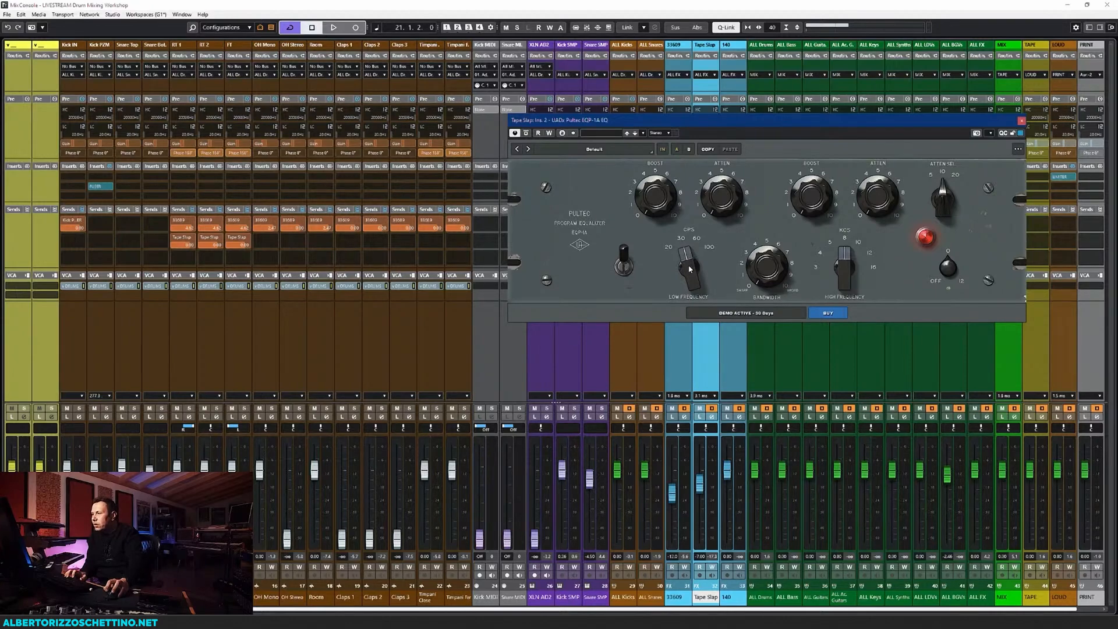
Set the Pultec's low frequency to 100 CPS during playback and try its attenuation selector at 5
{"action": "key", "text": "space"}
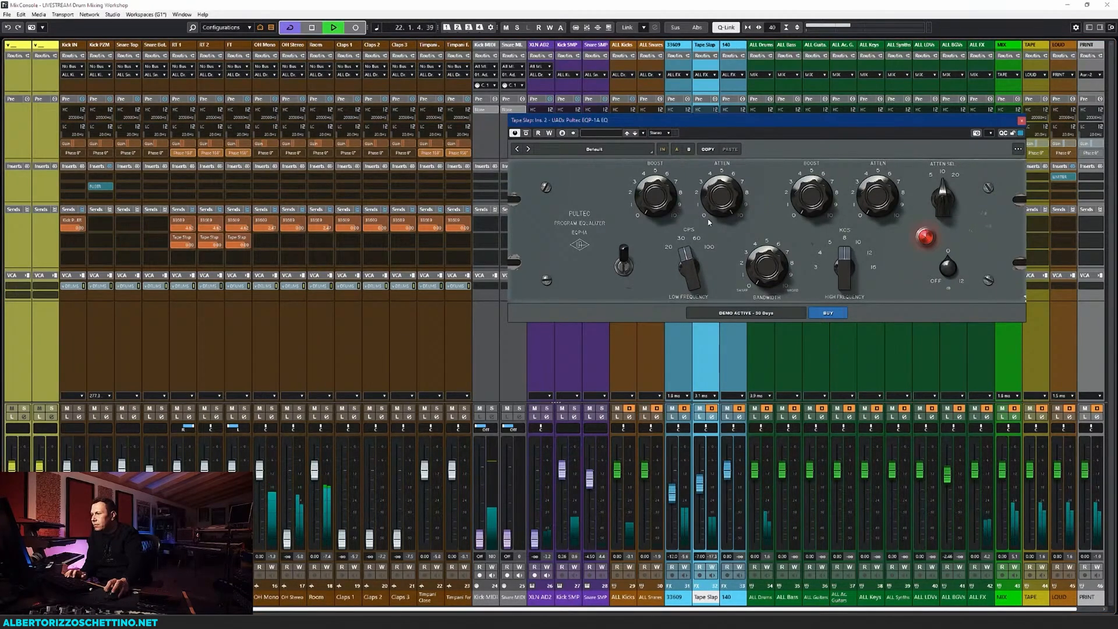
{"action": "left_click_drag", "start_coordinate": [697, 251], "coordinate": [701, 242]}
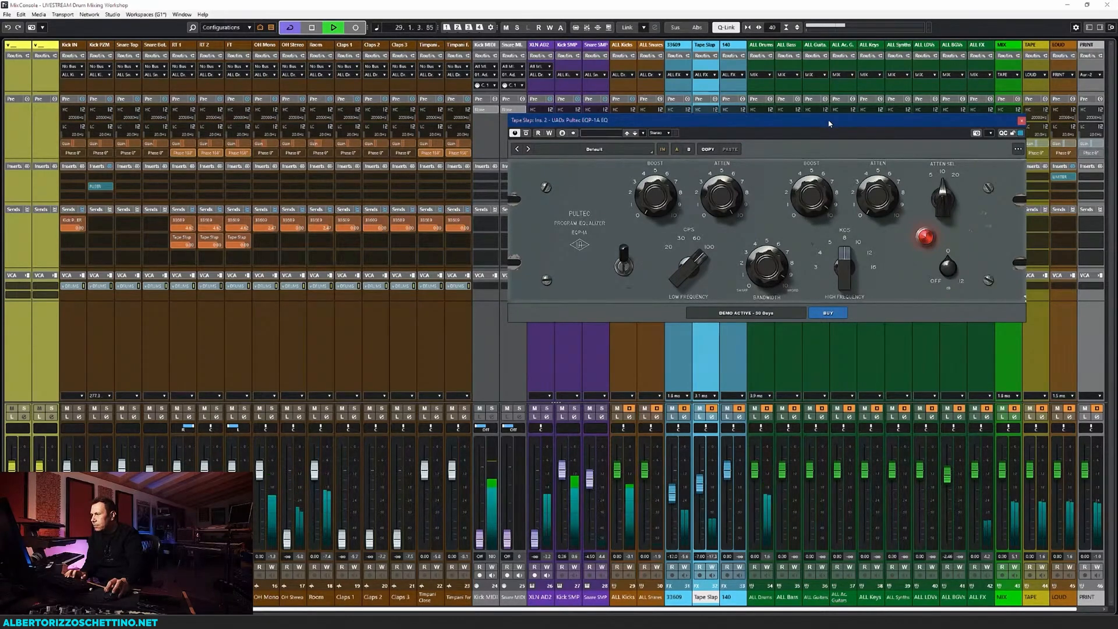
{"action": "left_click_drag", "start_coordinate": [855, 251], "coordinate": [850, 236]}
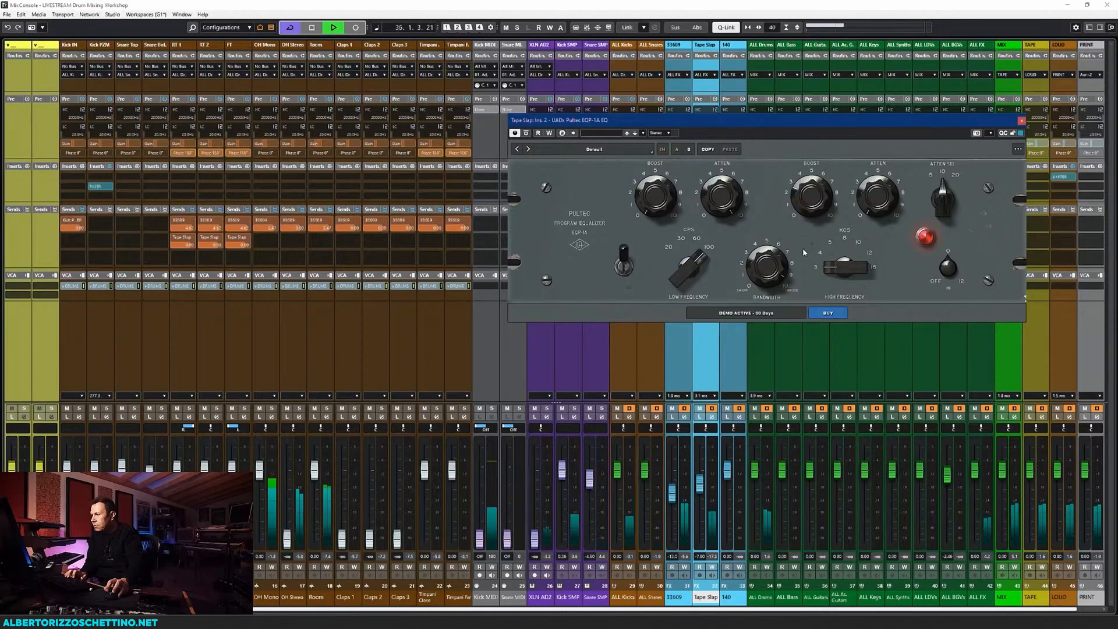
{"action": "left_click", "coordinate": [953, 177]}
{"action": "left_click", "coordinate": [931, 227]}
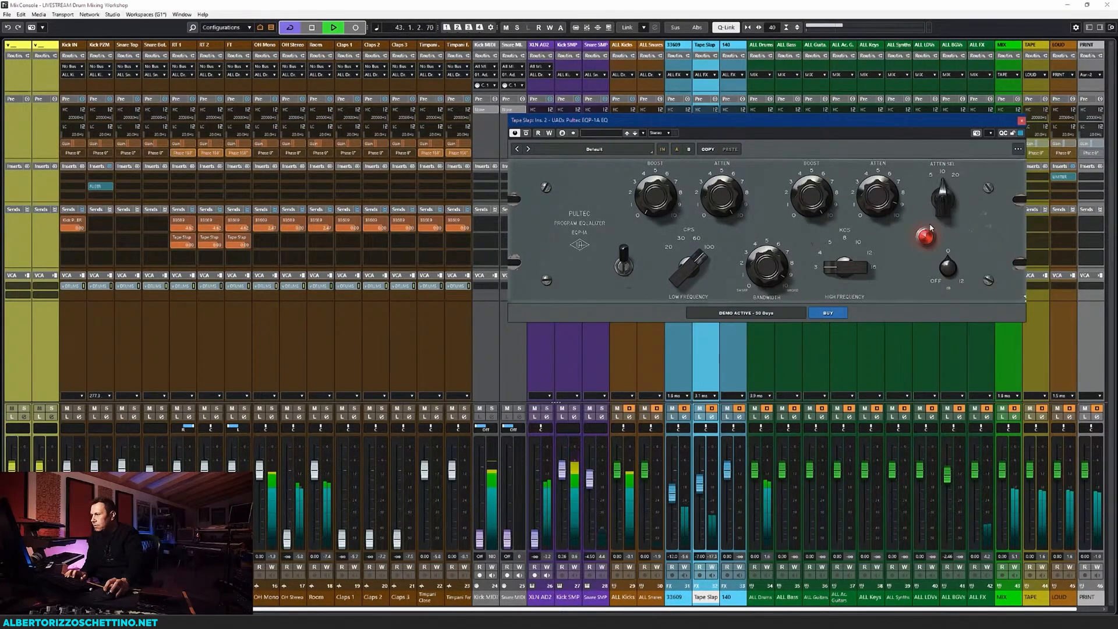
{"action": "left_click", "coordinate": [925, 247]}
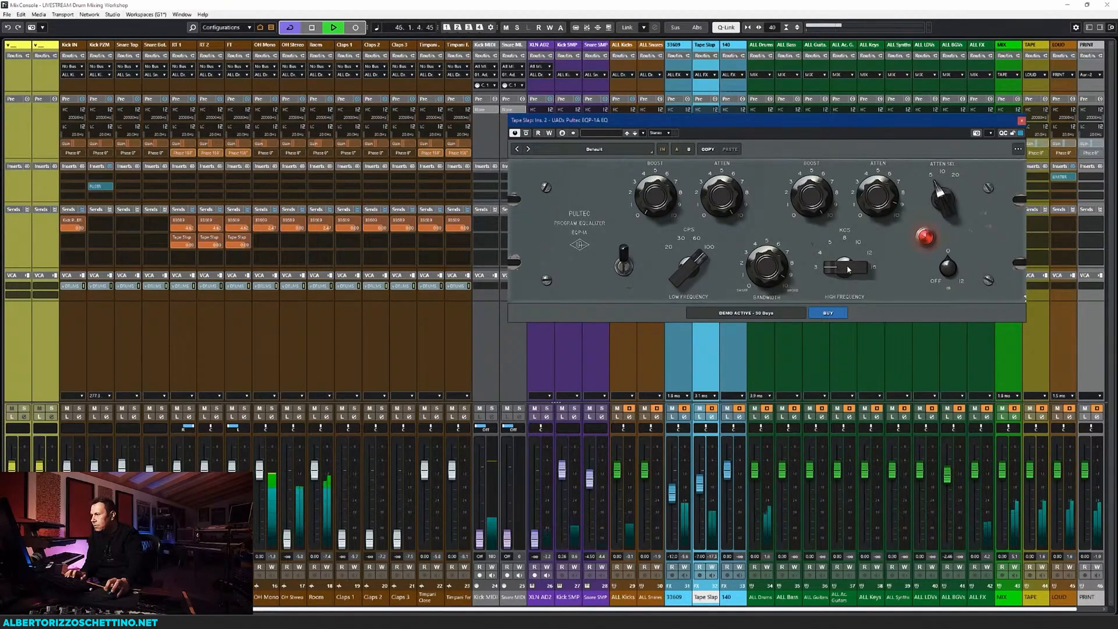
Set the Pultec's high frequency to 8 KCS and attenuation selector to 20, adjusting the high-frequency attenuation and boost
{"action": "left_click_drag", "start_coordinate": [838, 267], "coordinate": [844, 243]}
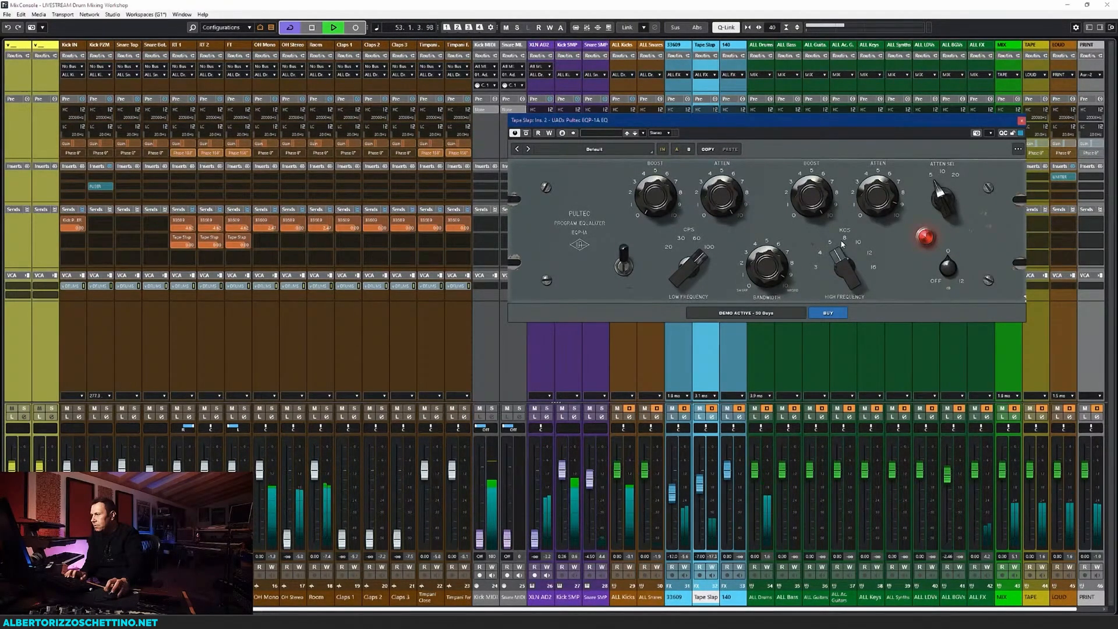
{"action": "left_click", "coordinate": [953, 176]}
{"action": "left_click_drag", "start_coordinate": [878, 201], "coordinate": [844, 251]}
{"action": "left_click_drag", "start_coordinate": [822, 212], "coordinate": [767, 293]}
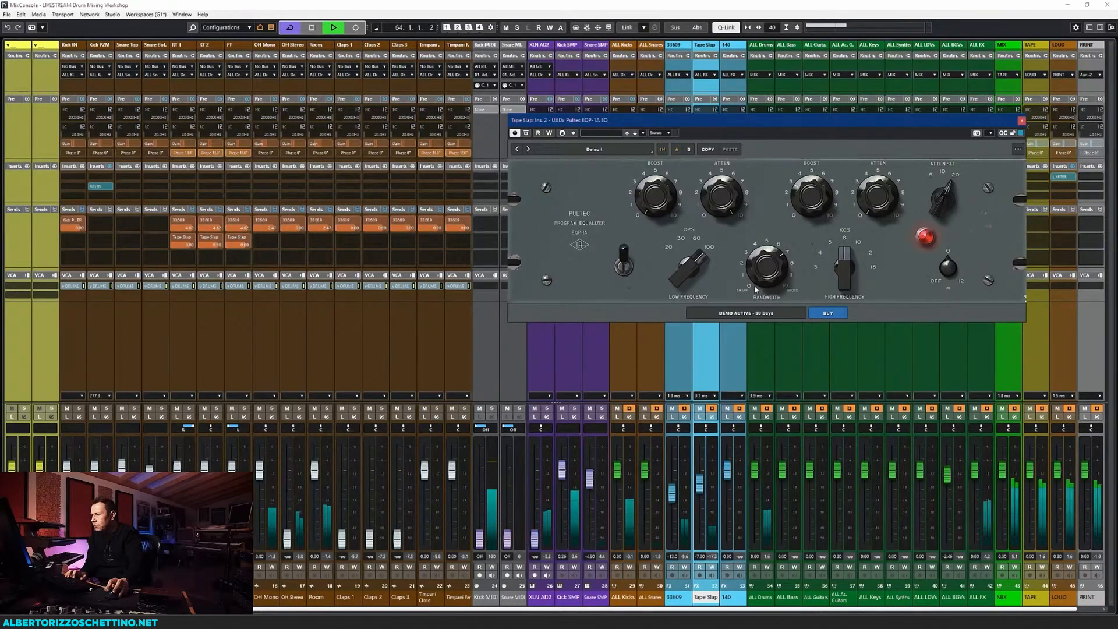
Compare the sound with the Pultec switched out and back in, close it, and lower the Tape Slap fader to about -10 dB
{"action": "left_click", "coordinate": [622, 278]}
{"action": "left_click", "coordinate": [622, 275]}
{"action": "left_click", "coordinate": [1021, 120]}
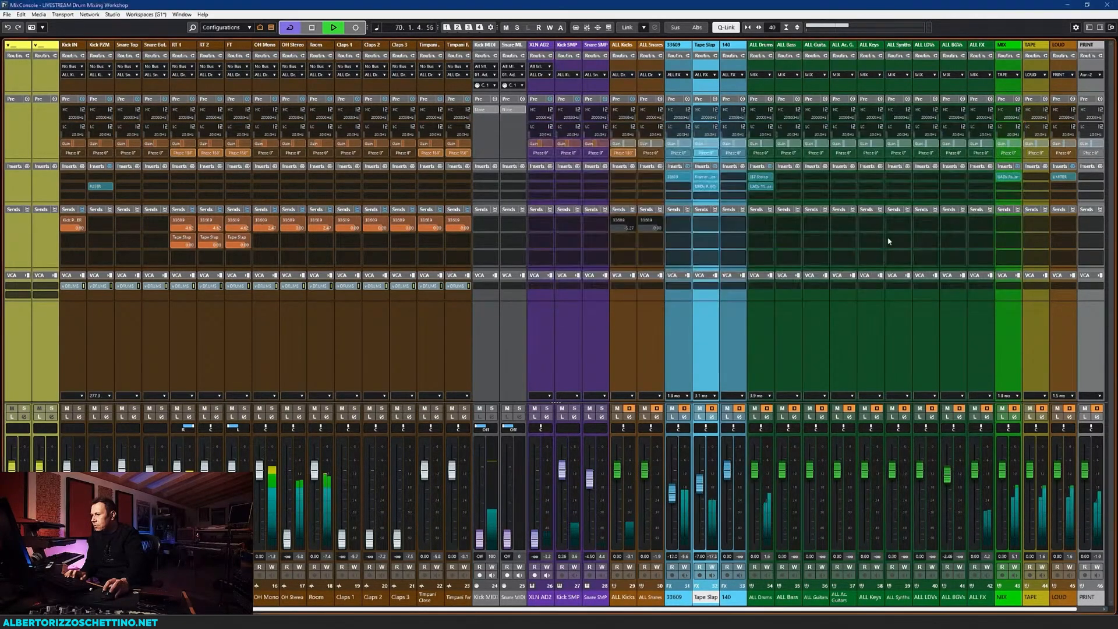
{"action": "left_click_drag", "start_coordinate": [704, 488], "coordinate": [698, 494]}
{"action": "key", "text": "space"}
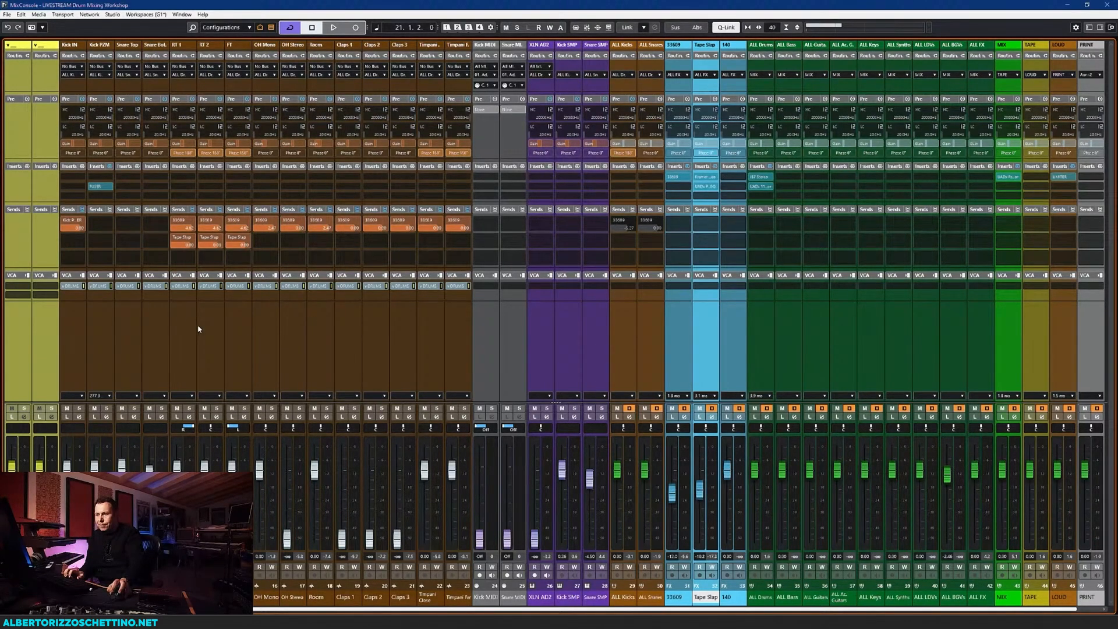
Add the 140 channel as a send in the third slot of OH Mono
{"action": "left_click", "coordinate": [319, 342]}
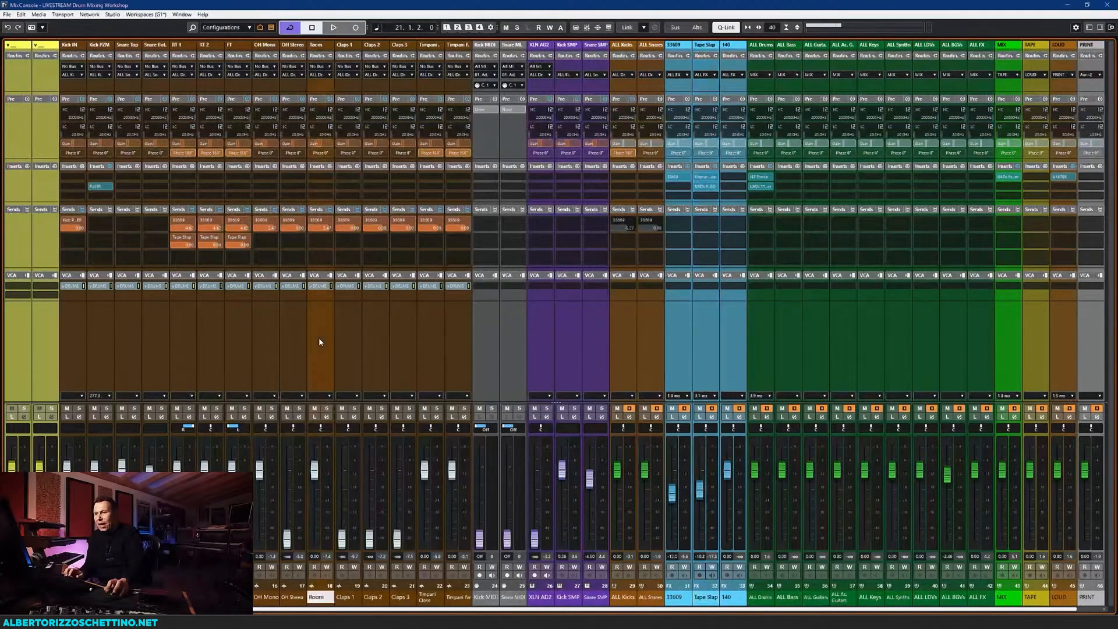
{"action": "left_click", "coordinate": [269, 340]}
{"action": "left_click", "coordinate": [273, 257]}
{"action": "type", "text": "ta"}
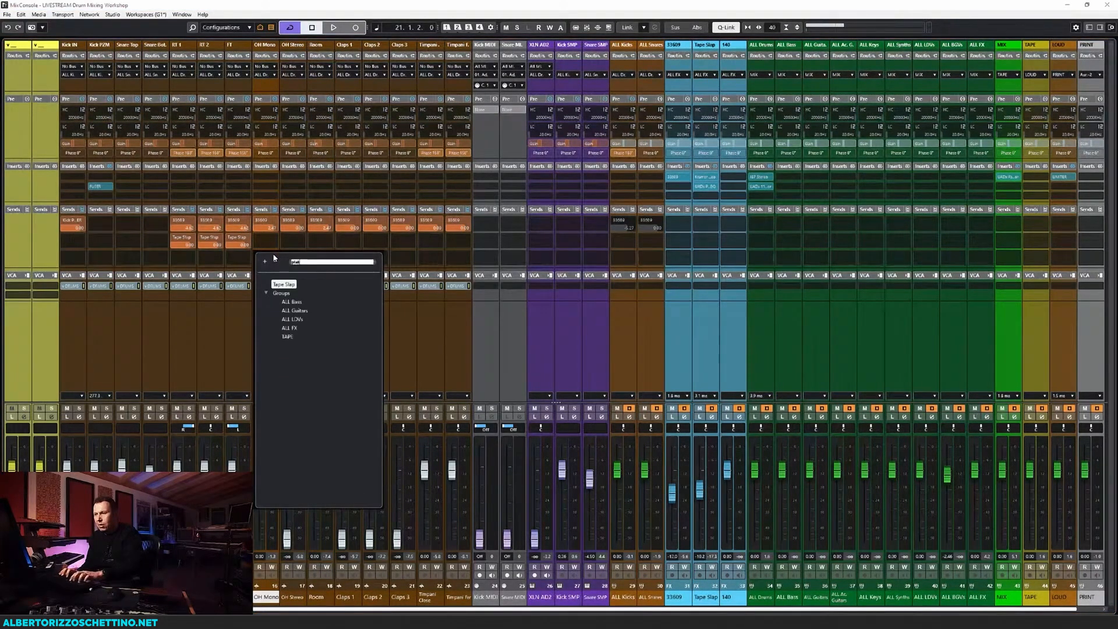
{"action": "key", "text": "BackSpace"}
{"action": "key", "text": "BackSpace"}
{"action": "key", "text": "BackSpace"}
{"action": "type", "text": "140"}
{"action": "key", "text": "Return"}
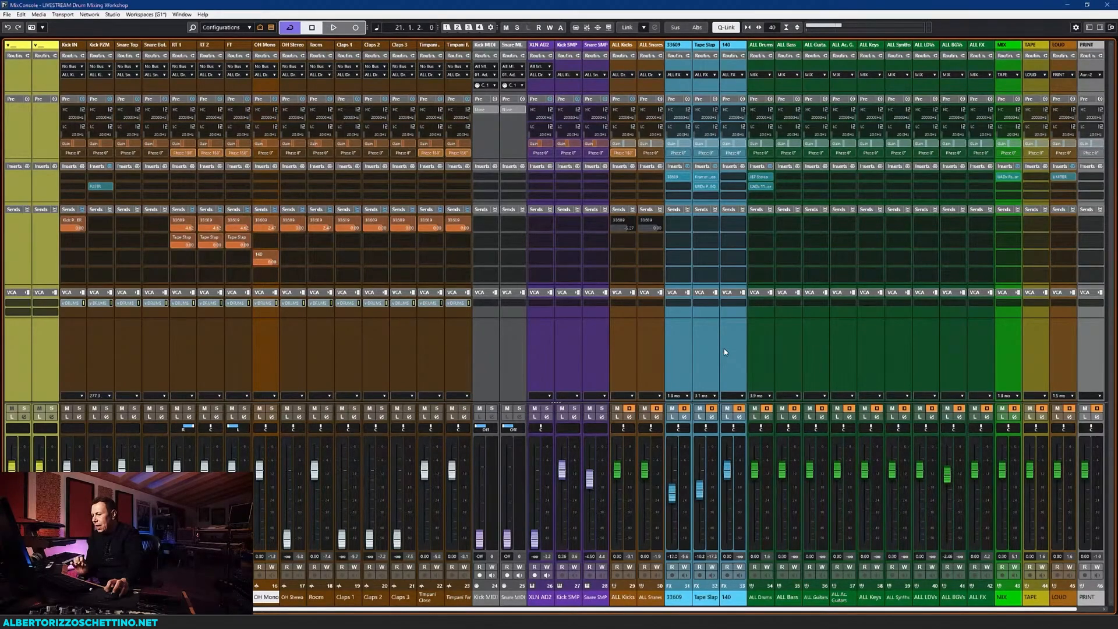
Insert the PSP 2445 reverb in the third insert slot of the 140 channel
{"action": "left_click", "coordinate": [727, 334]}
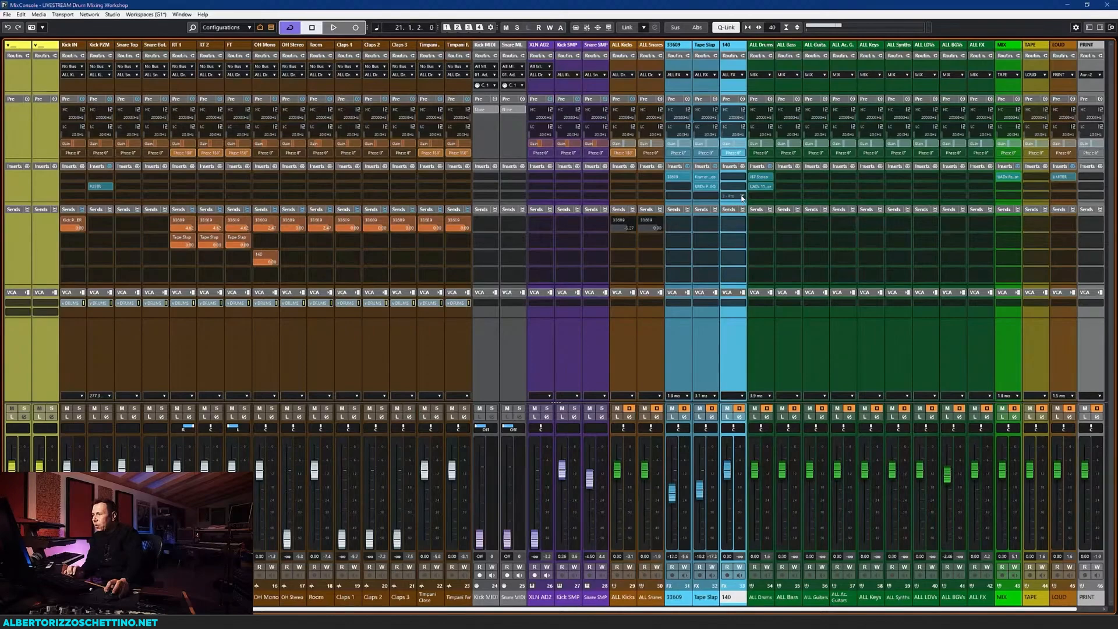
{"action": "left_click", "coordinate": [741, 198]}
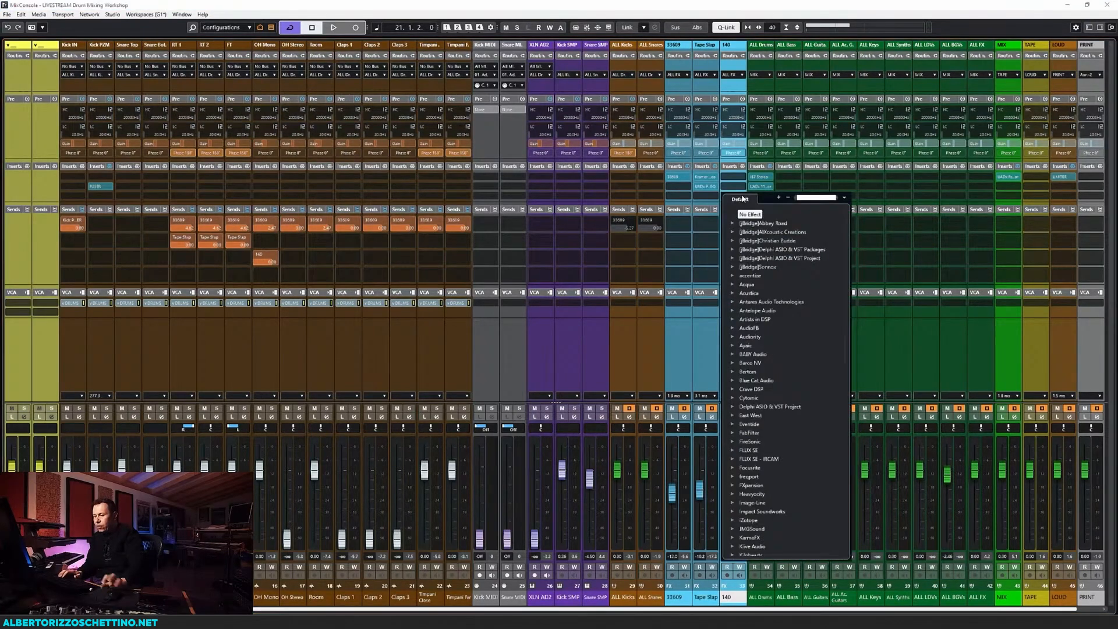
{"action": "type", "text": "140"}
{"action": "key", "text": "BackSpace"}
{"action": "key", "text": "BackSpace"}
{"action": "key", "text": "BackSpace"}
{"action": "type", "text": "244"}
{"action": "key", "text": "Return"}
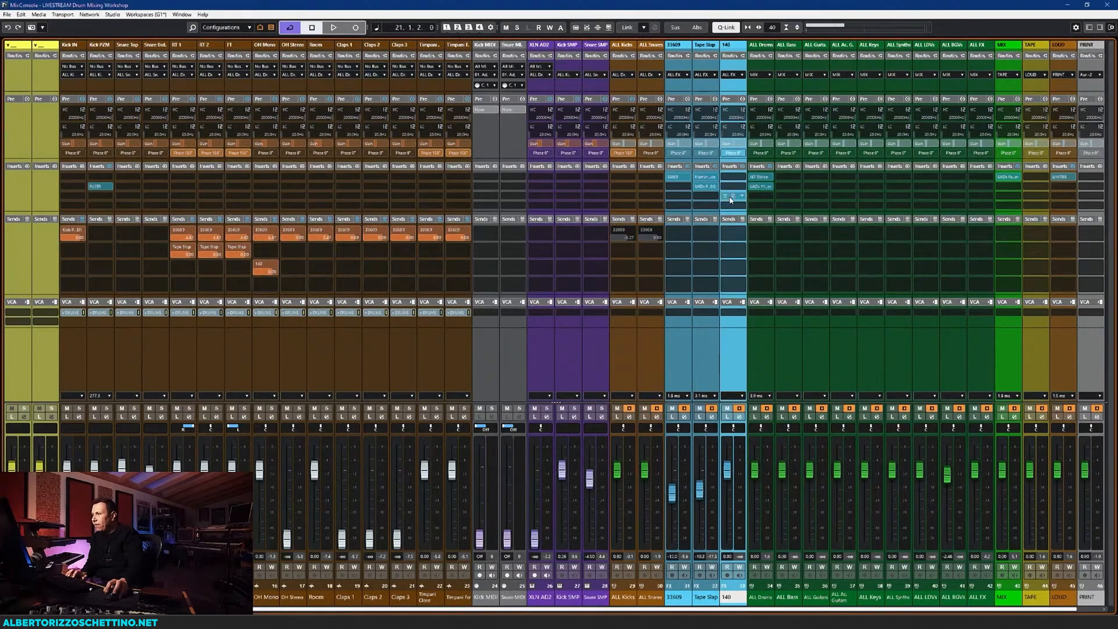
Move the PSP 2445 to the first insert slot of the 140 channel, open it and reposition its window
{"action": "left_click_drag", "start_coordinate": [735, 198], "coordinate": [735, 176]}
{"action": "left_click", "coordinate": [732, 176]}
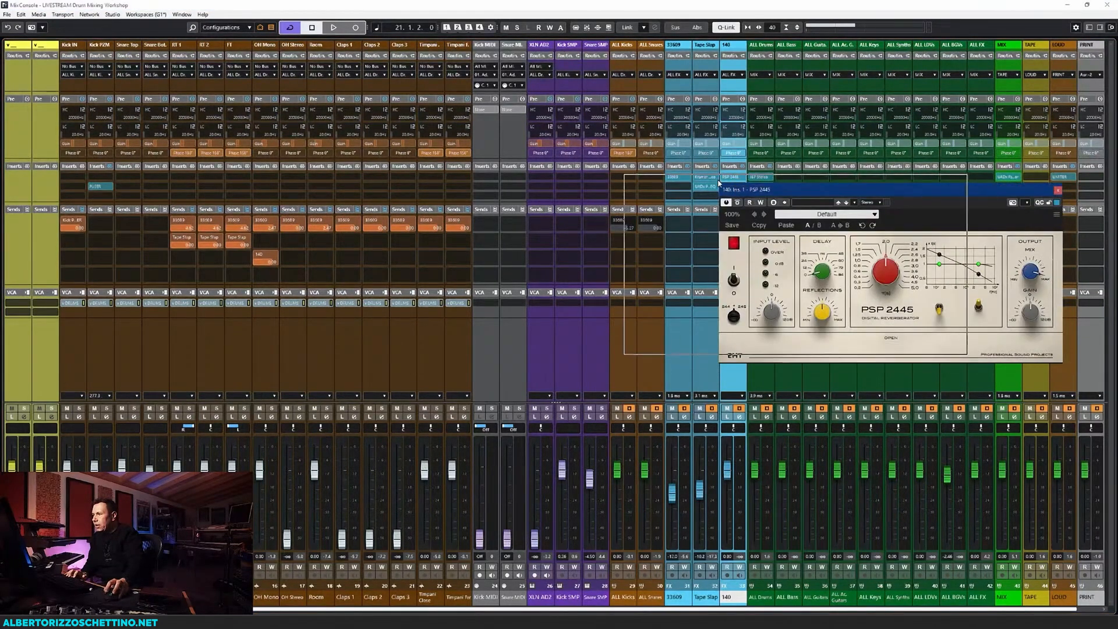
{"action": "left_click_drag", "start_coordinate": [815, 189], "coordinate": [719, 180]}
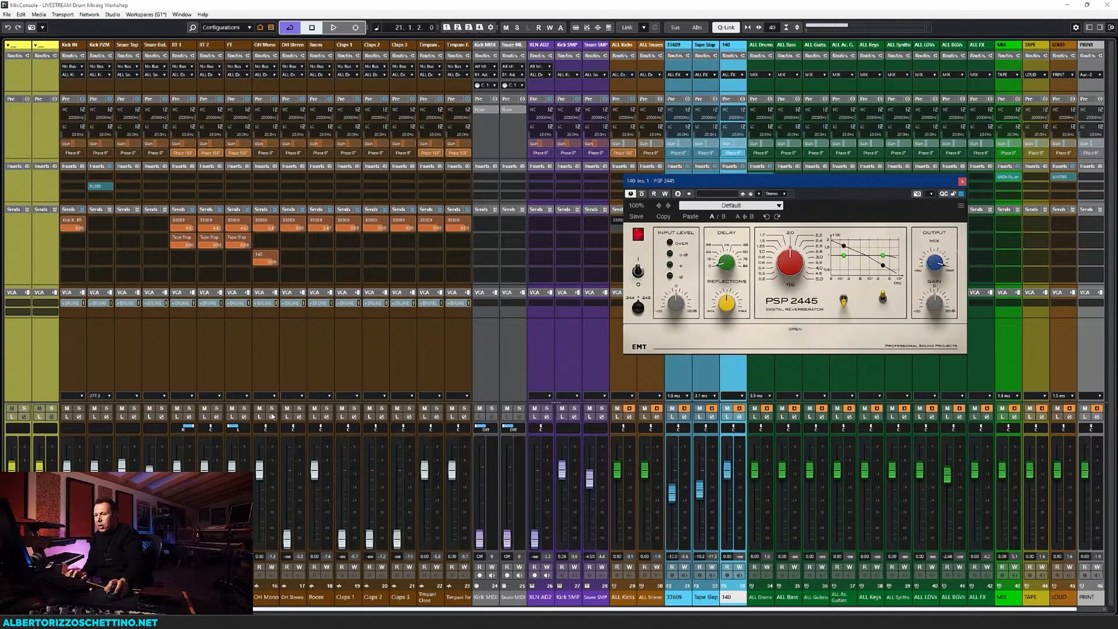
Shorten the PSP 2445's reverb time with its red knob while the loop plays, and stop playback
{"action": "key", "text": "space"}
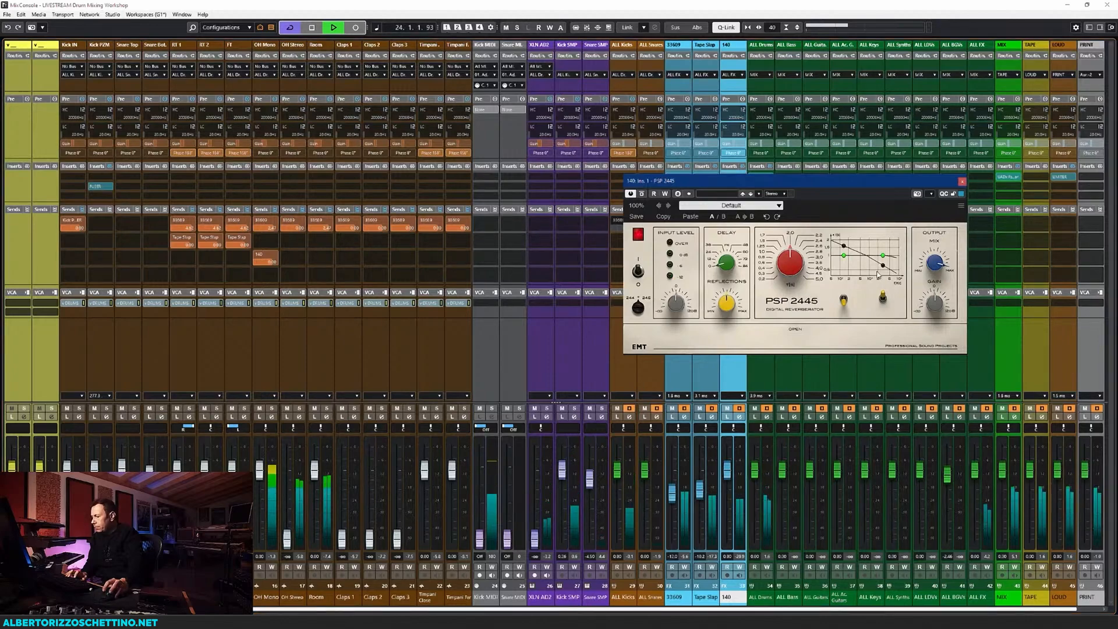
{"action": "left_click_drag", "start_coordinate": [789, 262], "coordinate": [782, 318]}
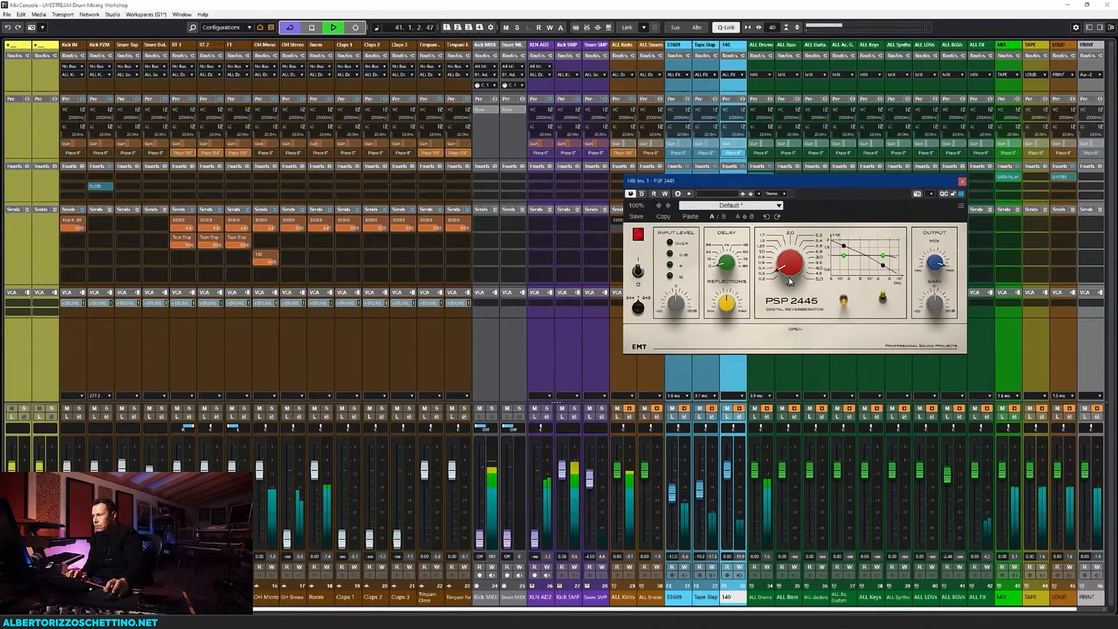
{"action": "key", "text": "space"}
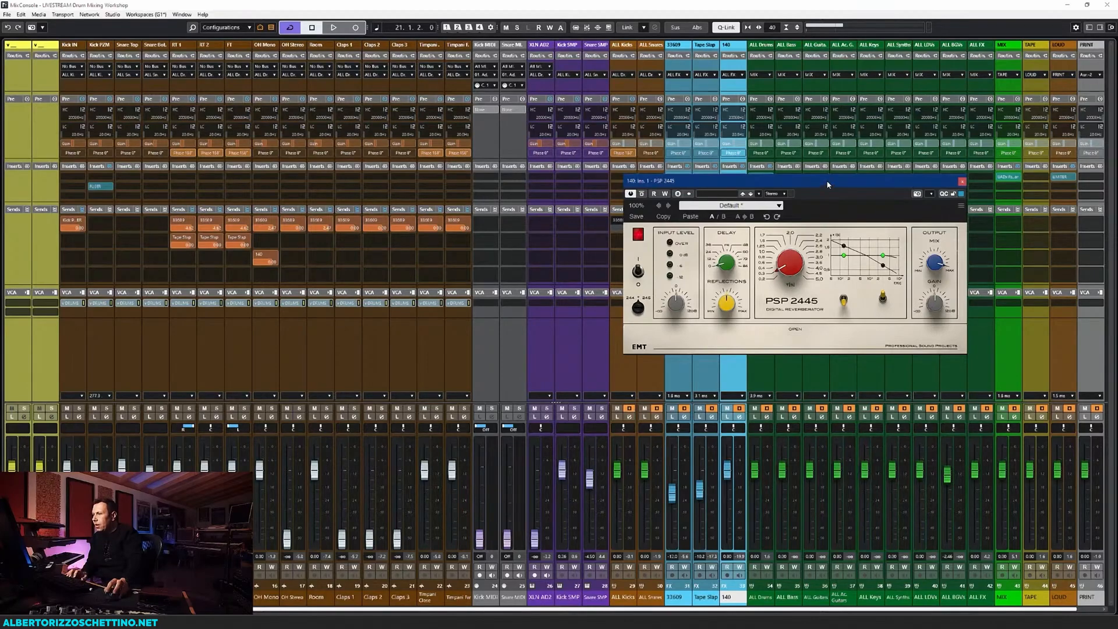
Compare the loop with and without the 140 reverb by pulling its fader down and resetting it to 0.00, and stop playback
{"action": "left_click_drag", "start_coordinate": [827, 185], "coordinate": [834, 166]}
{"action": "left_click", "coordinate": [849, 280]}
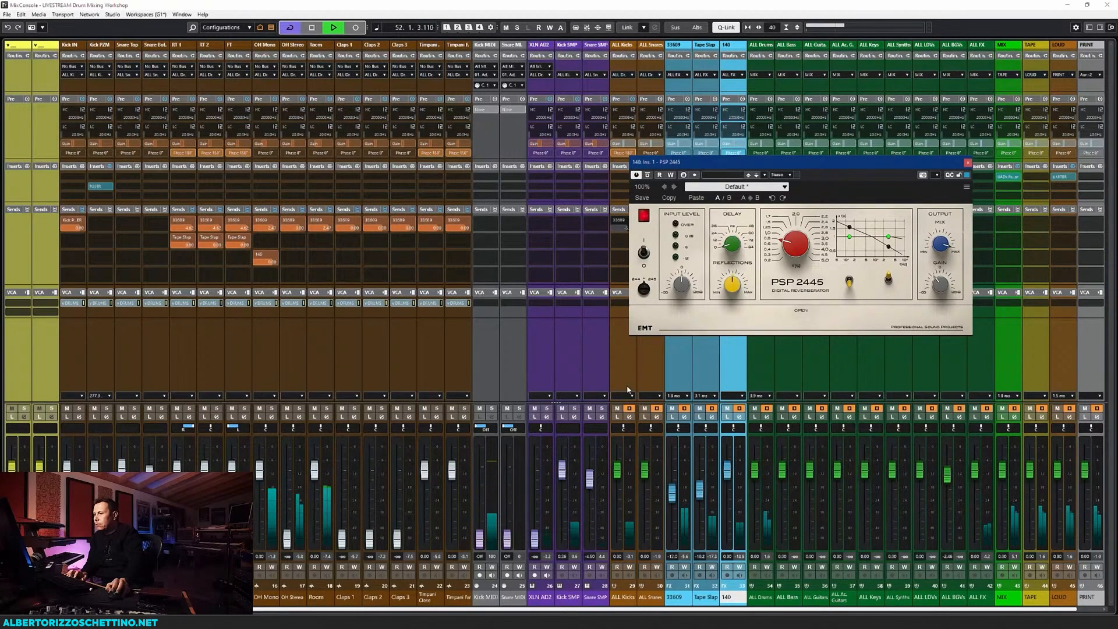
{"action": "left_click_drag", "start_coordinate": [727, 469], "coordinate": [727, 548]}
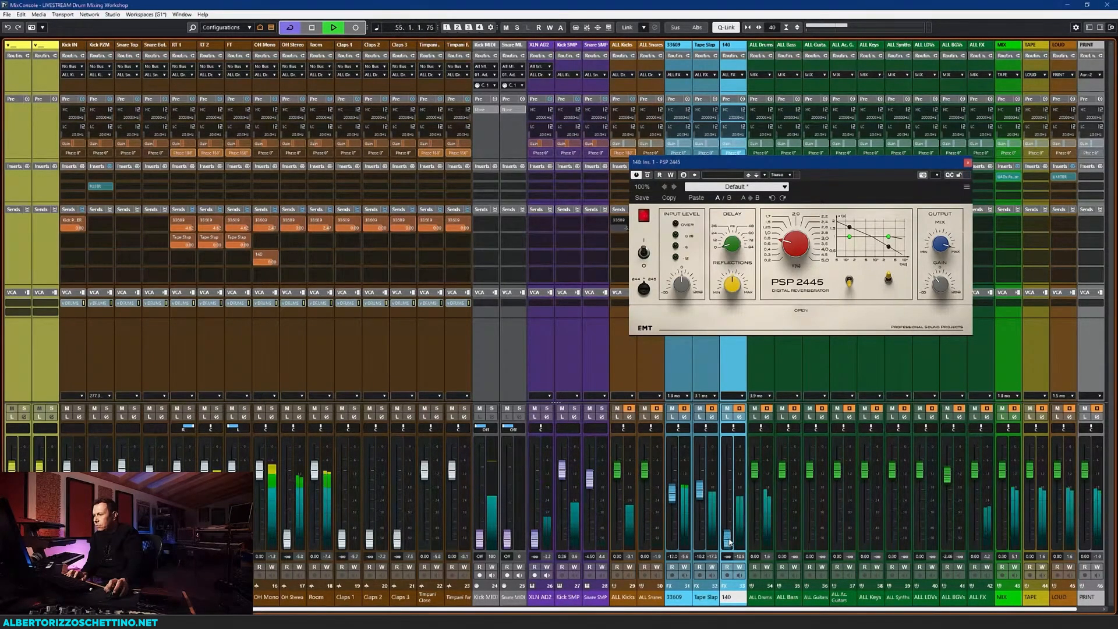
{"action": "left_click", "coordinate": [730, 542], "text": "ctrl"}
{"action": "left_click_drag", "start_coordinate": [732, 285], "coordinate": [750, 228]}
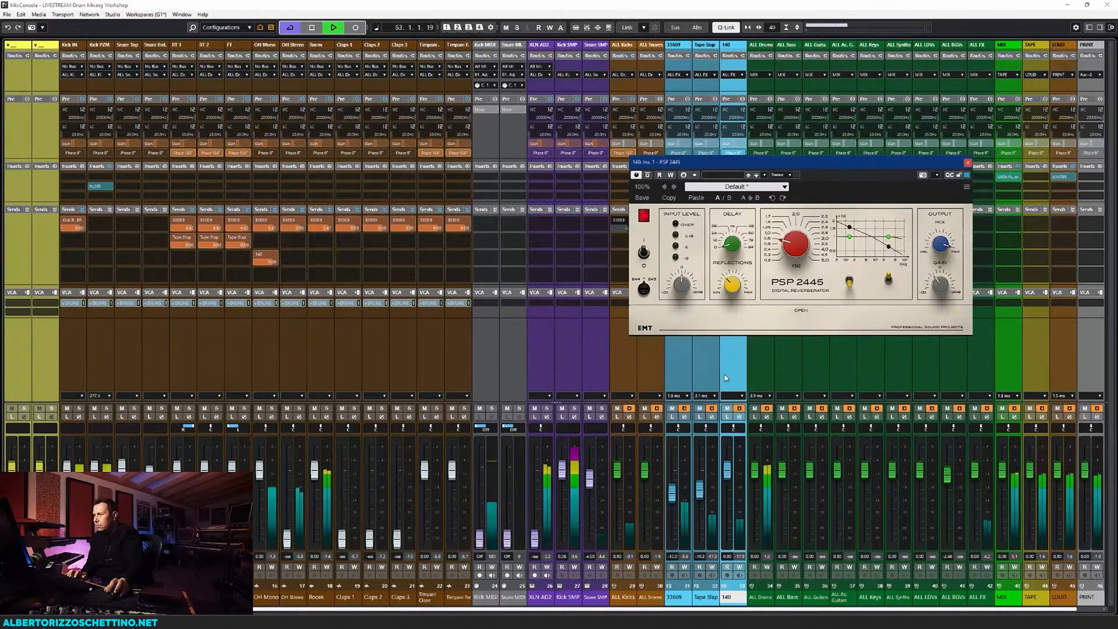
{"action": "key", "text": "space"}
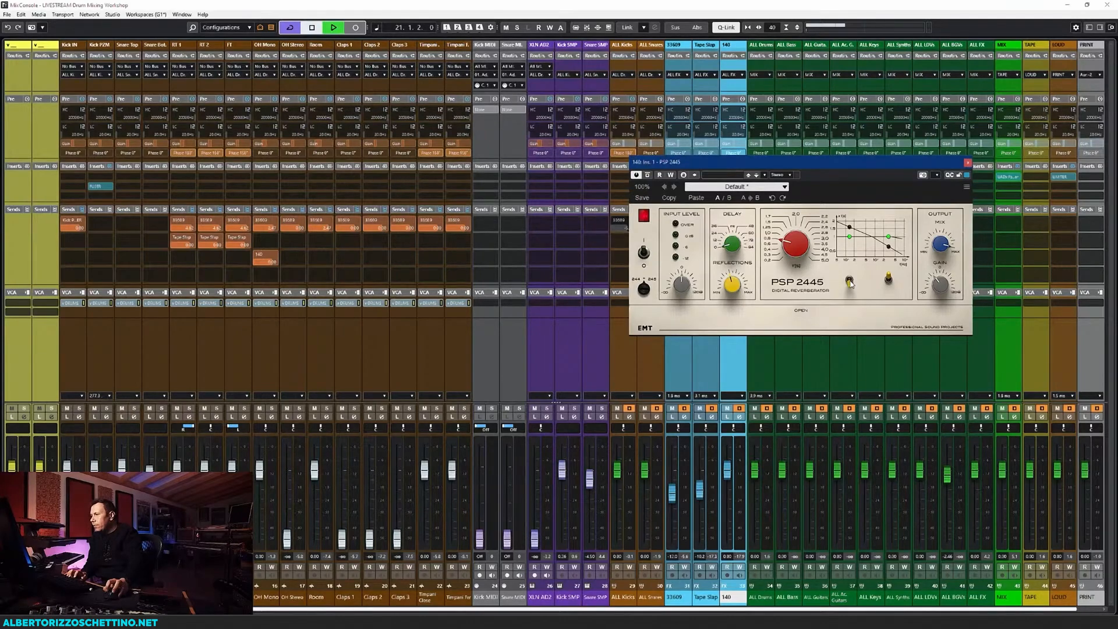
Flip the PSP 2445's high-frequency decay switch down during playback and compare the loop with 140 muted and unmuted
{"action": "key", "text": "space"}
{"action": "left_click", "coordinate": [888, 281]}
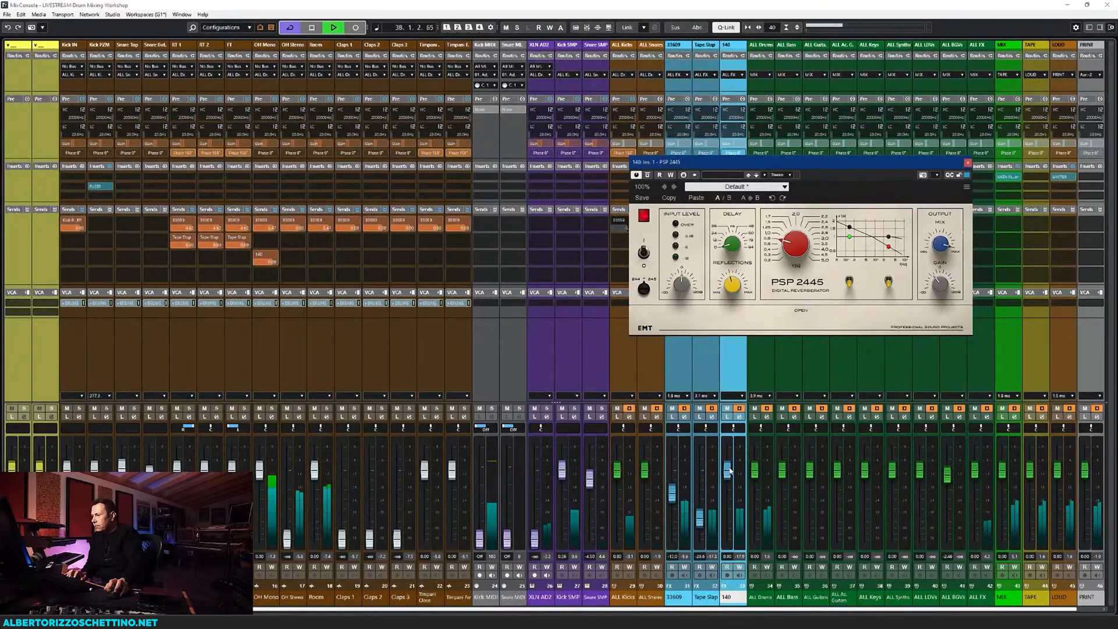
{"action": "left_click", "coordinate": [727, 409]}
{"action": "left_click", "coordinate": [727, 409]}
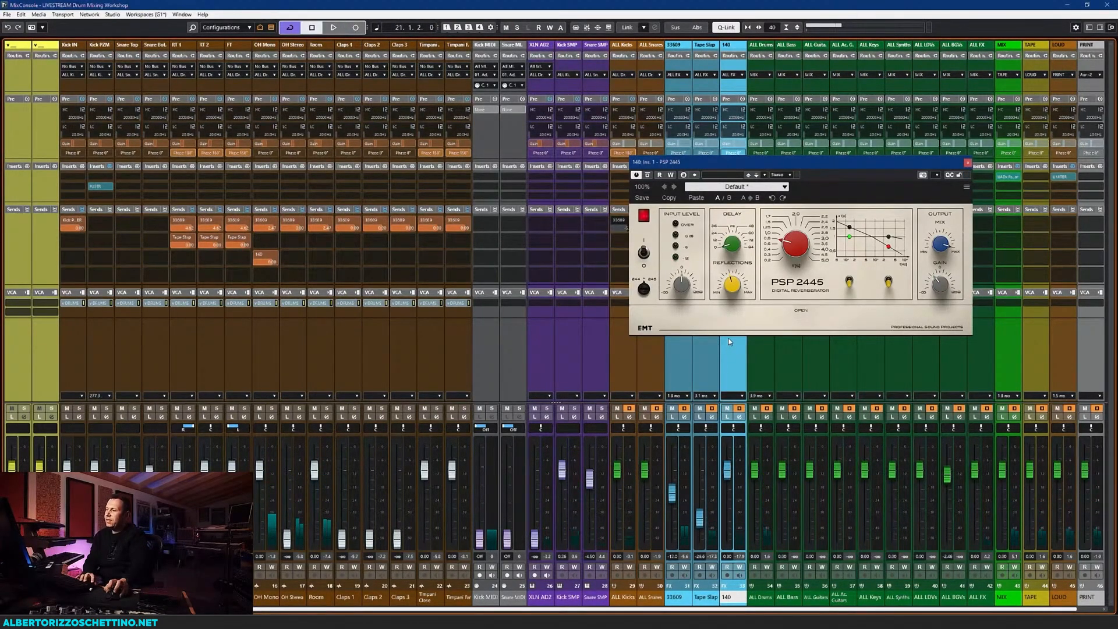
Replay the loop, check it with the 140 fader pulled down and reset to 0.00, and close the PSP 2445 after stopping
{"action": "key", "text": "space"}
{"action": "left_click", "coordinate": [736, 241]}
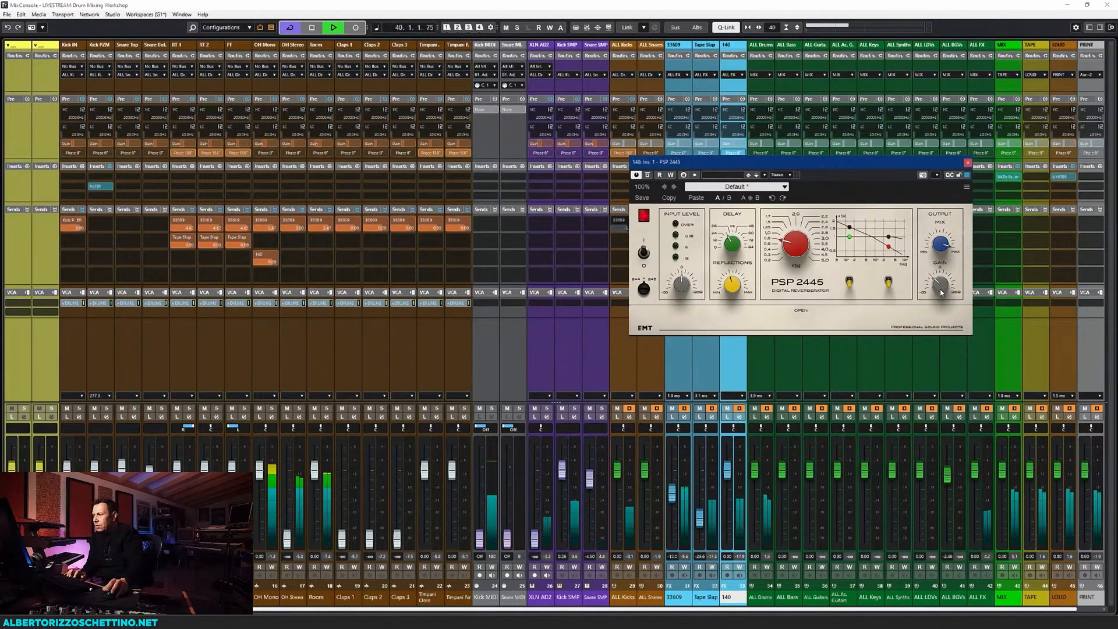
{"action": "left_click_drag", "start_coordinate": [725, 470], "coordinate": [725, 539]}
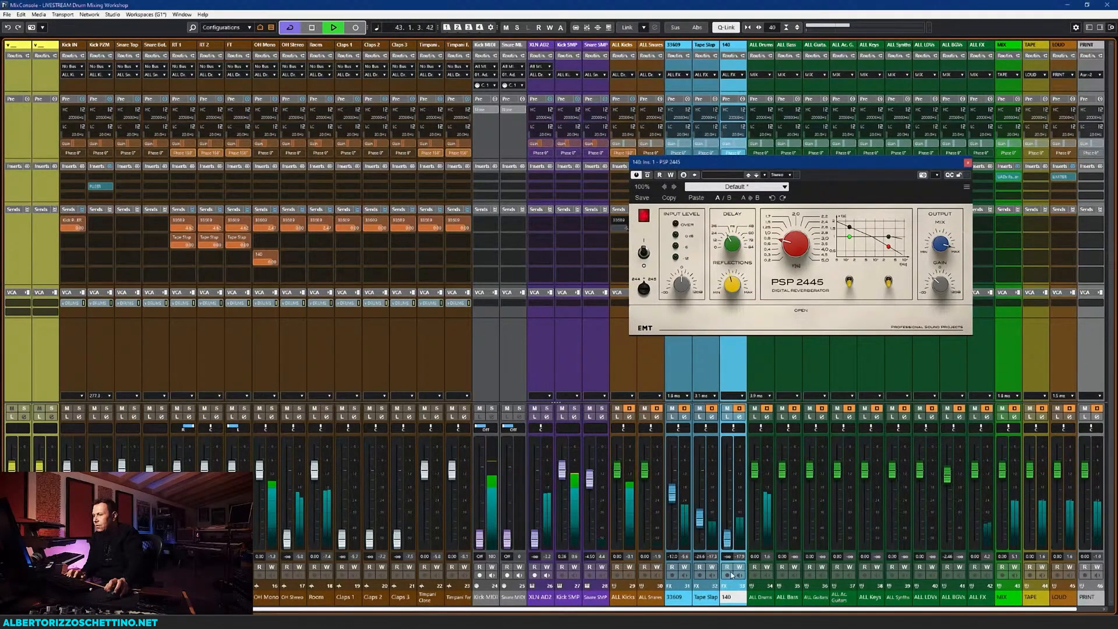
{"action": "left_click", "coordinate": [725, 539], "text": "ctrl"}
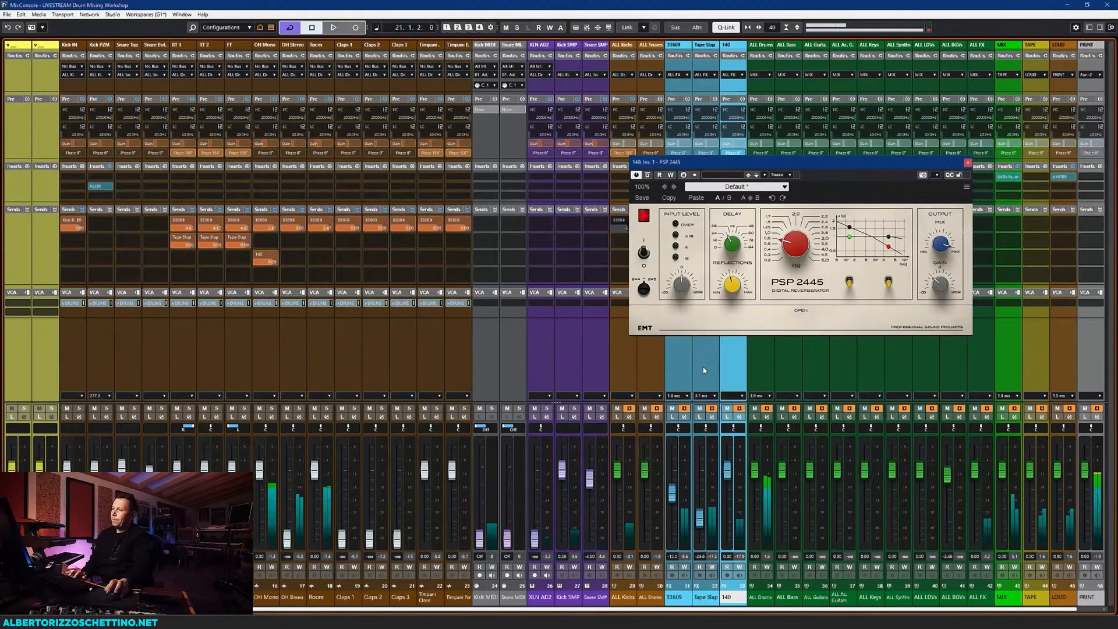
{"action": "key", "text": "space"}
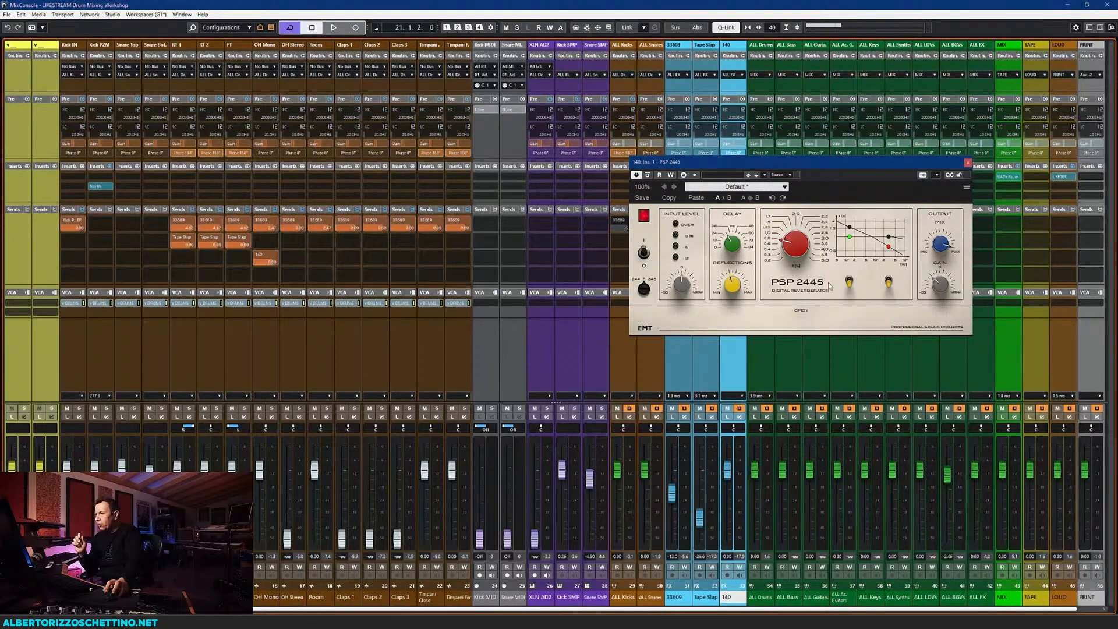
{"action": "left_click", "coordinate": [968, 163]}
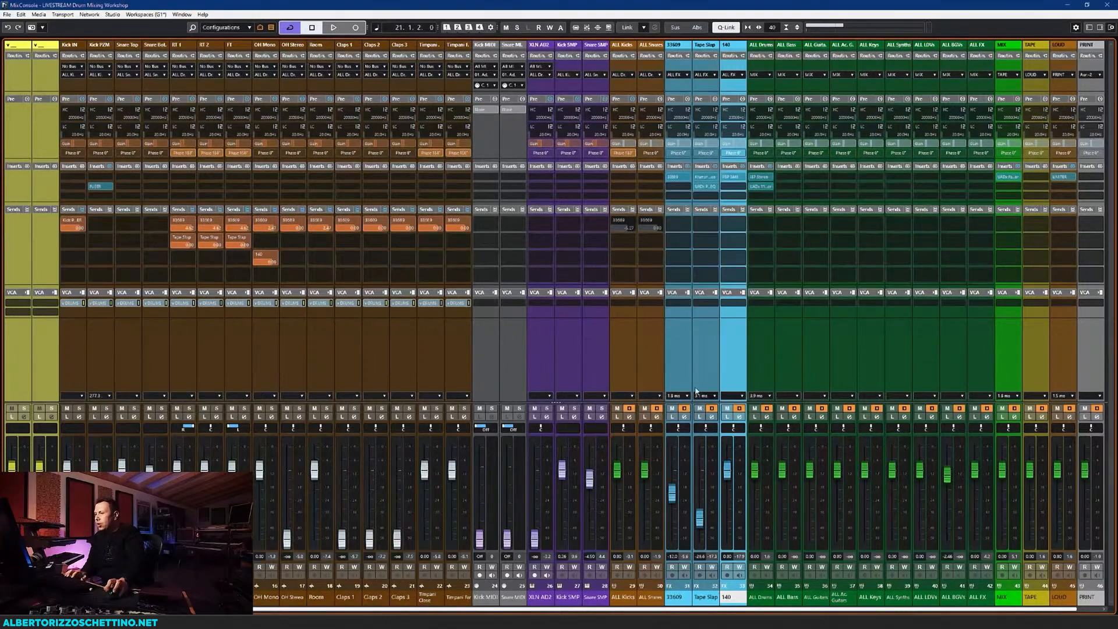
Bypass the Tape Slap sends on RT 1 and FT, keeping only the RT 2 send active
{"action": "left_click", "coordinate": [709, 348]}
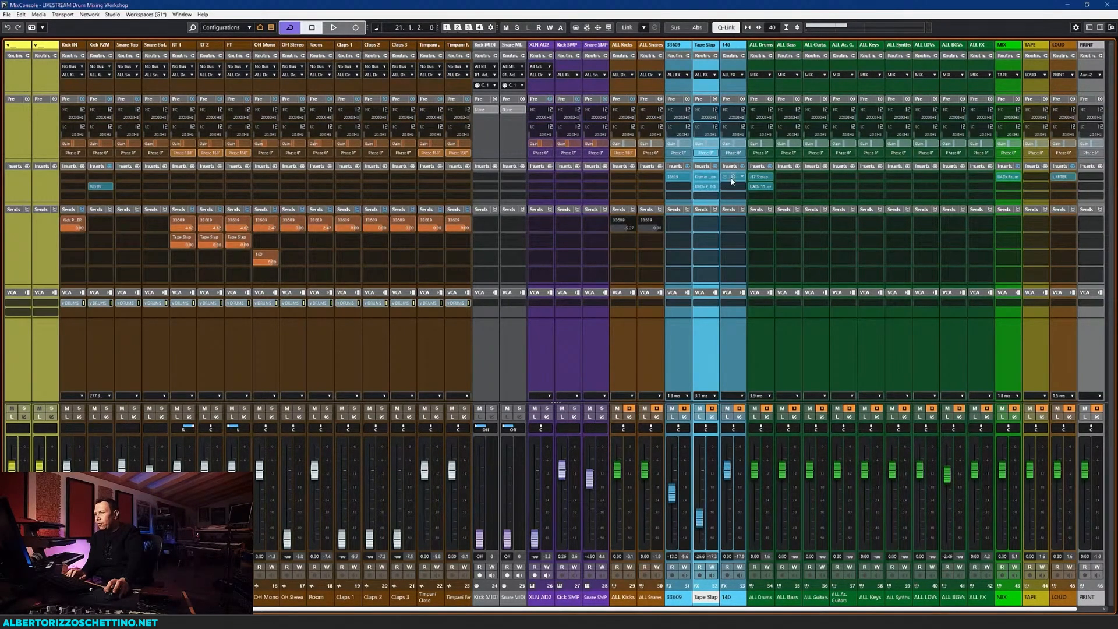
{"action": "left_click", "coordinate": [174, 238]}
{"action": "left_click", "coordinate": [202, 237]}
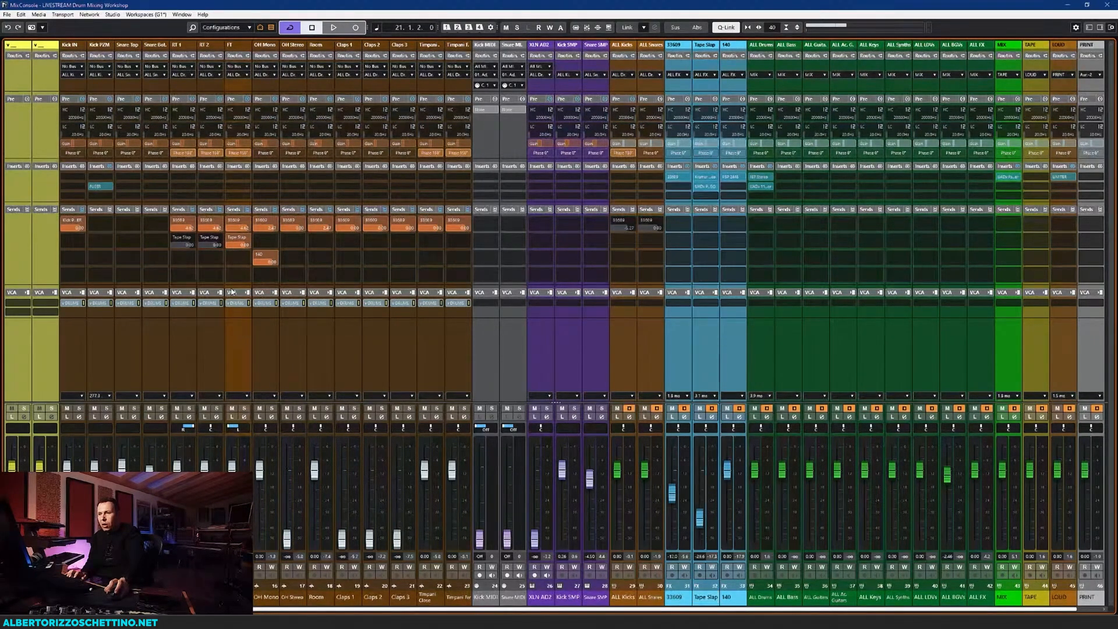
{"action": "left_click", "coordinate": [229, 238]}
{"action": "left_click", "coordinate": [202, 238]}
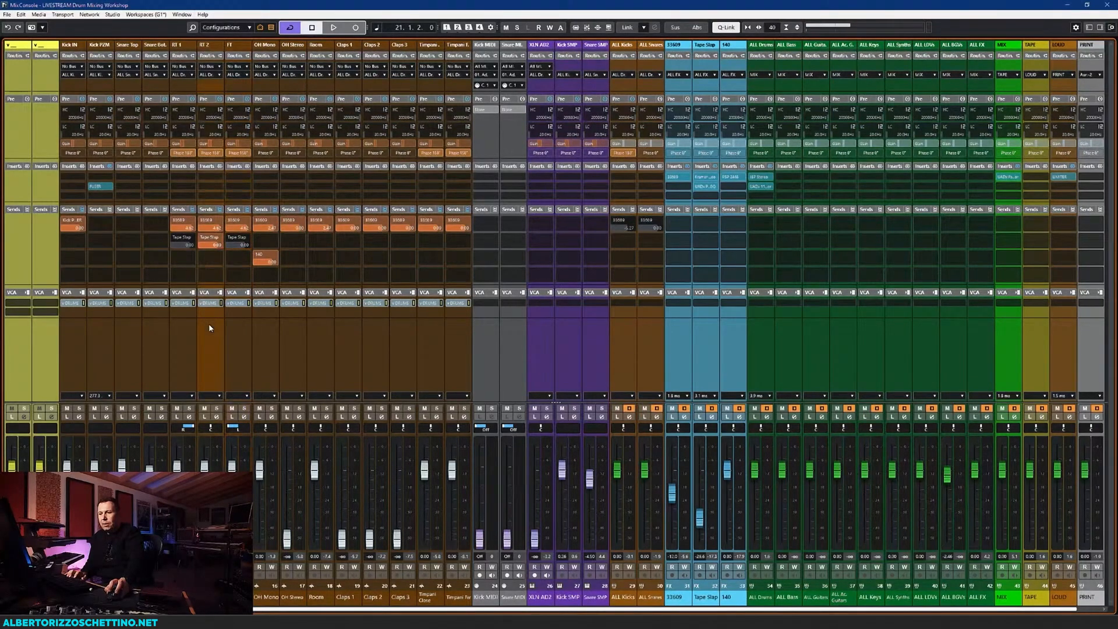
Raise the Tape Slap channel's fader to about -7 dB while the loop plays, and stop playback
{"action": "key", "text": "space"}
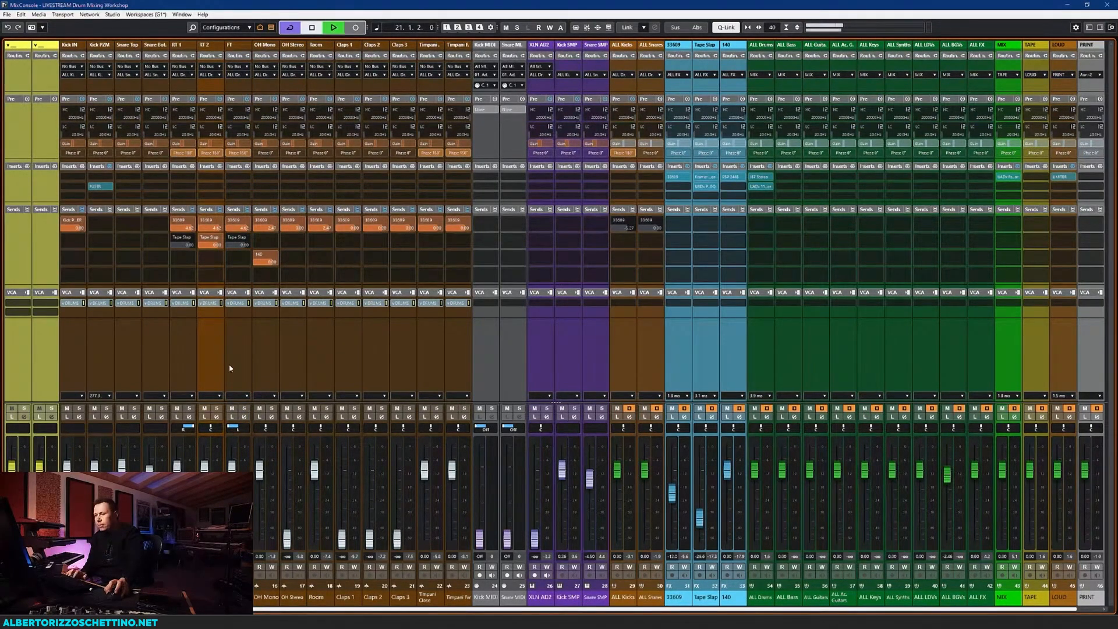
{"action": "left_click_drag", "start_coordinate": [699, 517], "coordinate": [706, 483]}
{"action": "key", "text": "space"}
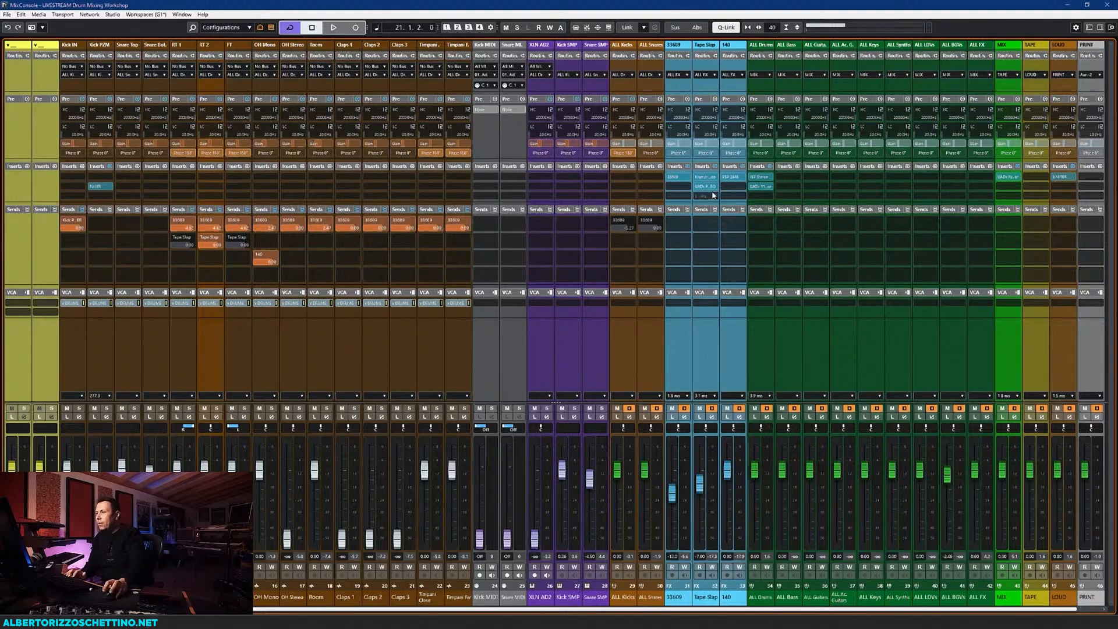
Copy the PSP 2445 from 140 to the third insert slot of Tape Slap and open the copy during playback
{"action": "left_click_drag", "start_coordinate": [730, 177], "coordinate": [707, 197]}
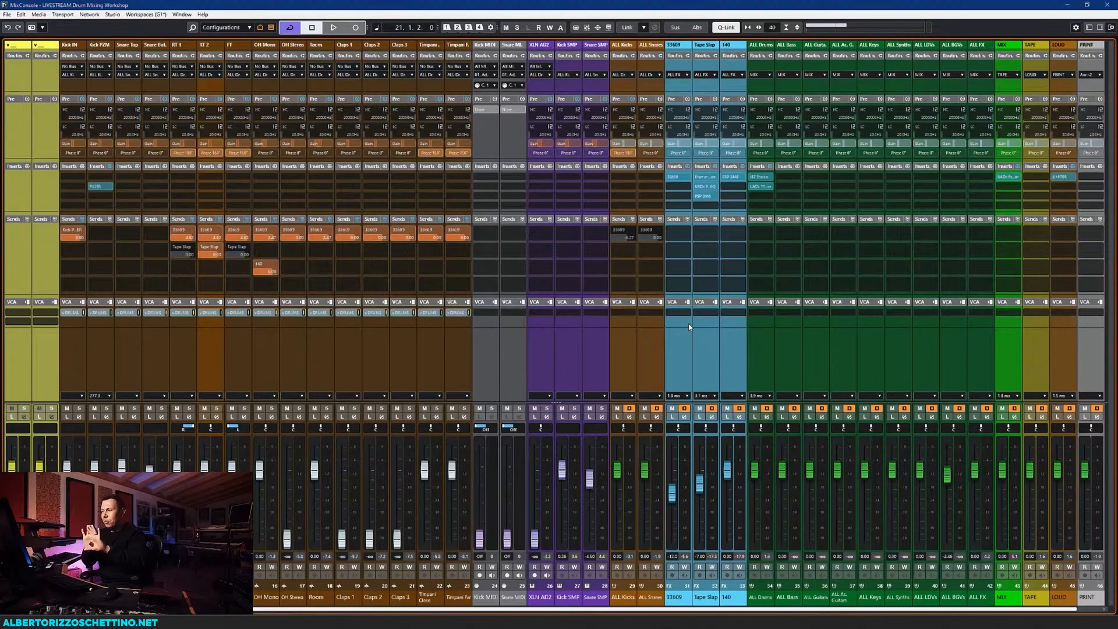
{"action": "key", "text": "space"}
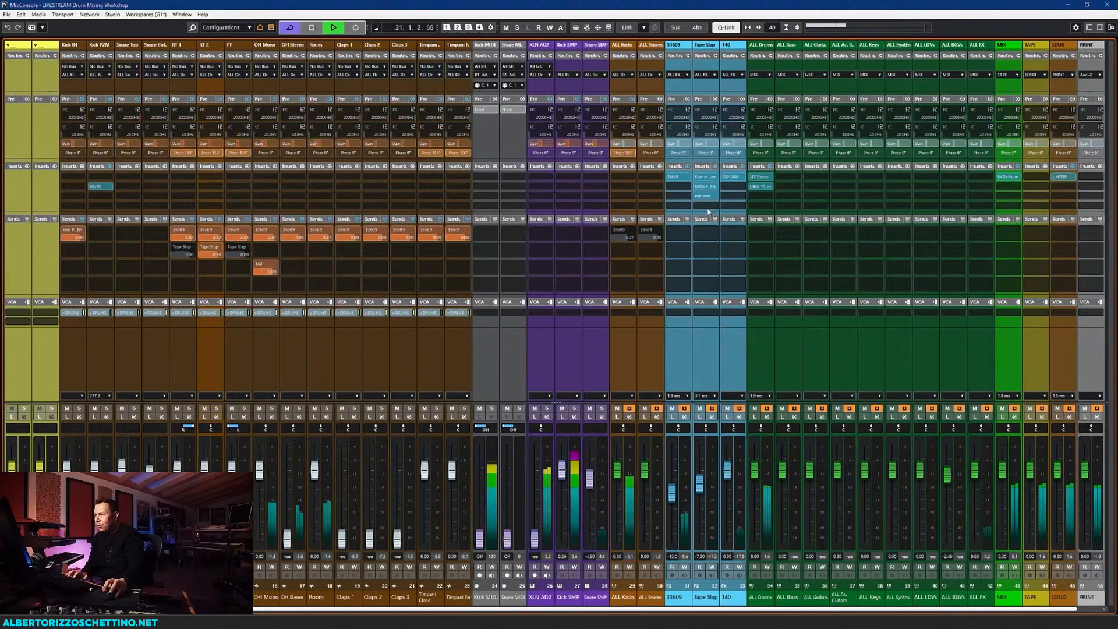
{"action": "left_click", "coordinate": [705, 196]}
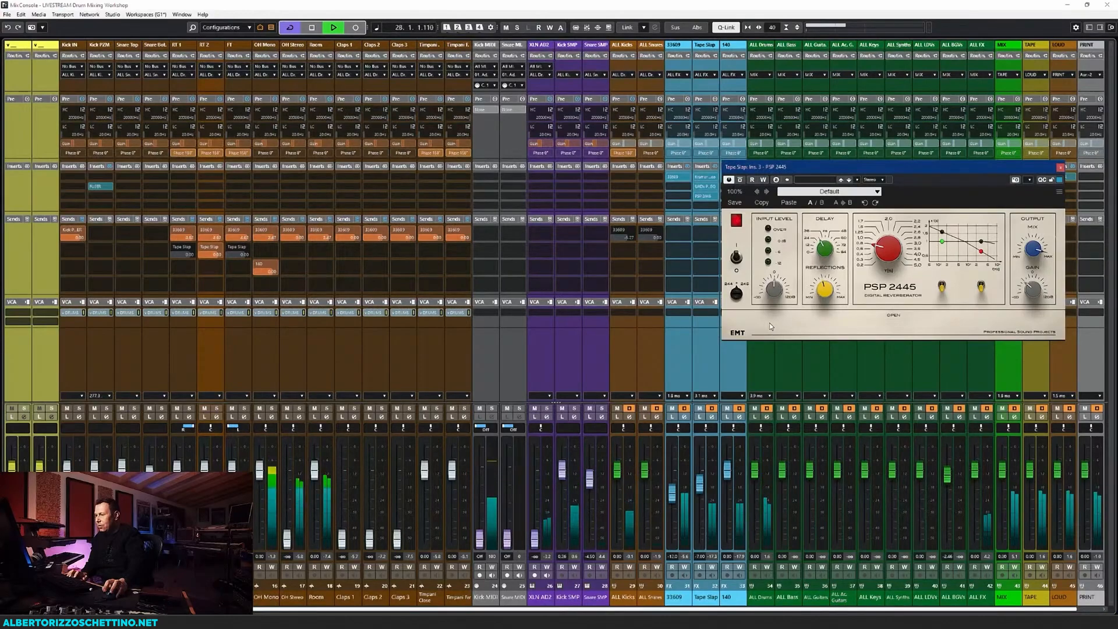
Adjust the output gain and reverb decay time of the Tape Slap channel's PSP 2445, and replay the loop
{"action": "left_click_drag", "start_coordinate": [1036, 298], "coordinate": [1037, 295]}
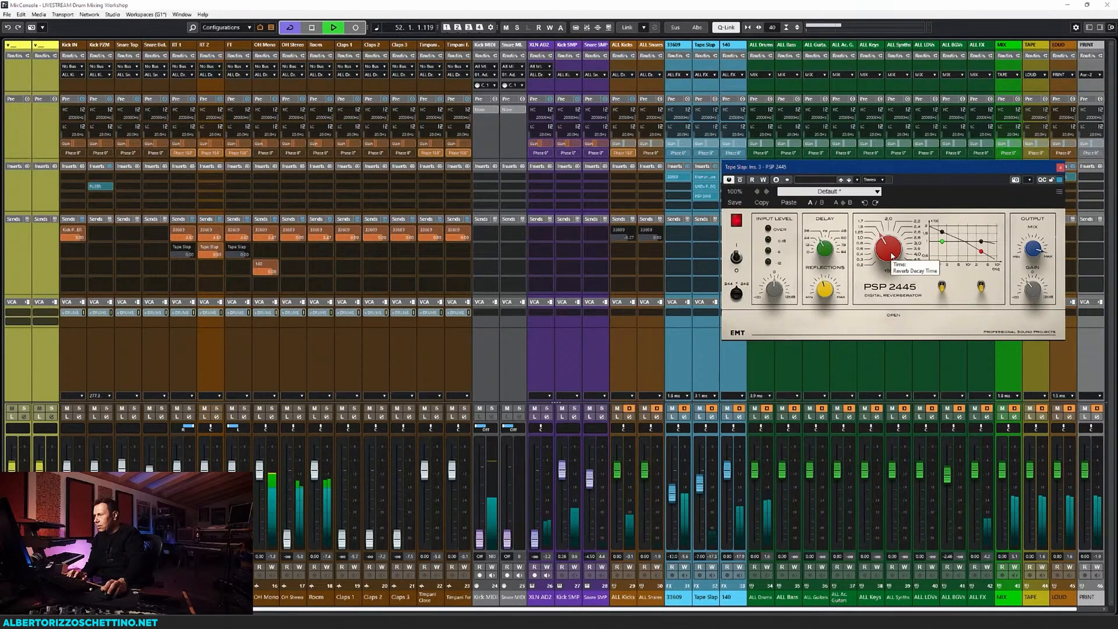
{"action": "key", "text": "space"}
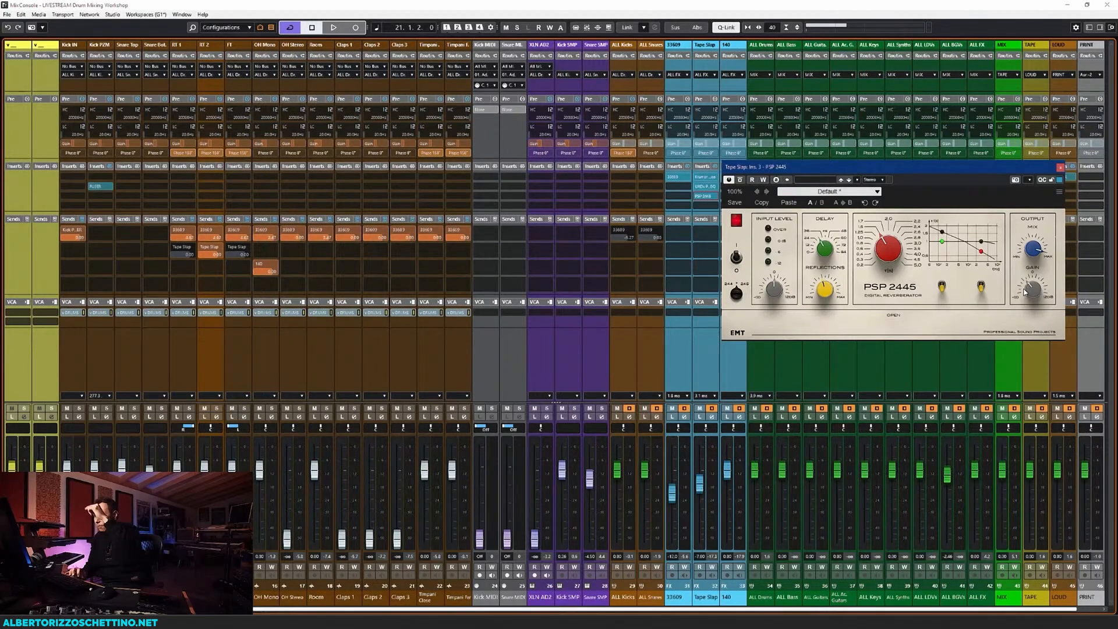
{"action": "key", "text": "space"}
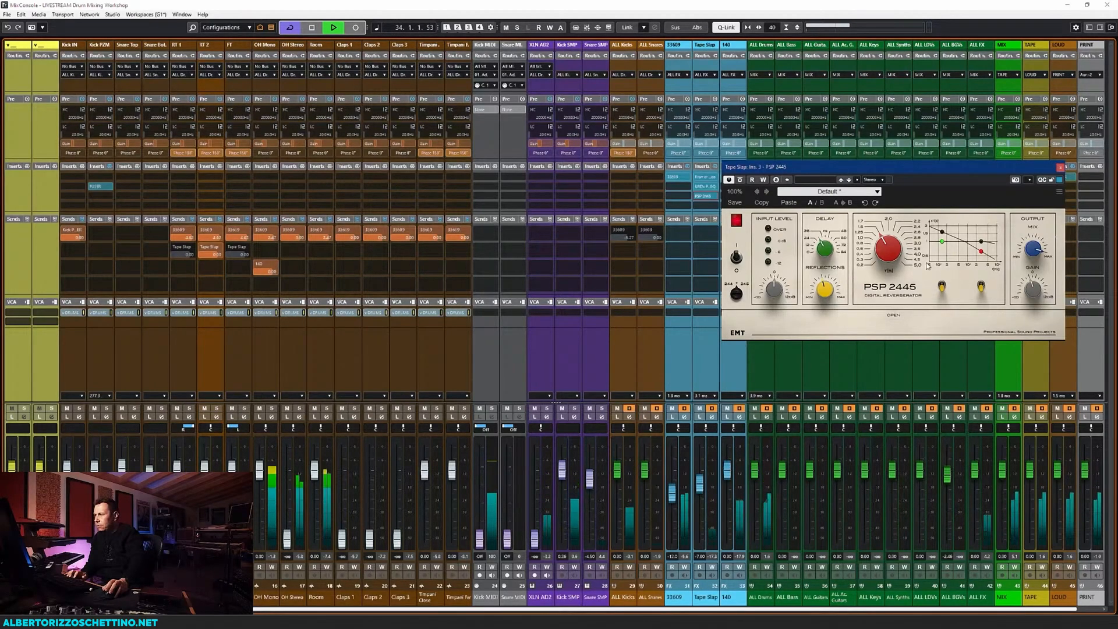
Reveal the PSP 2445's additional controls while listening, stop playback and close the plug-in window
{"action": "left_click", "coordinate": [893, 315]}
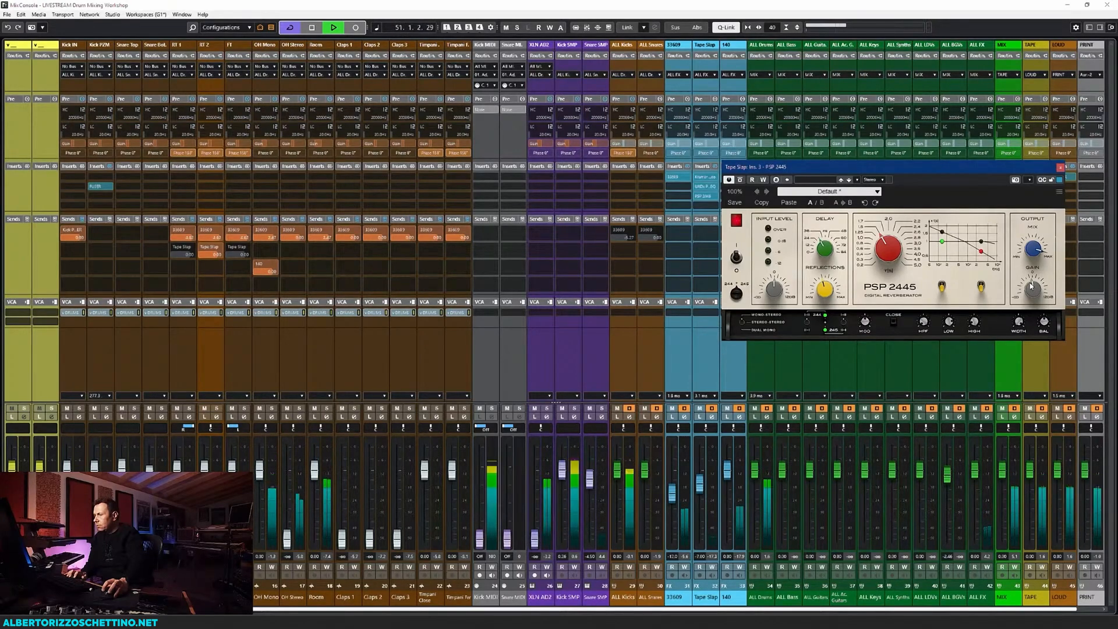
{"action": "key", "text": "space"}
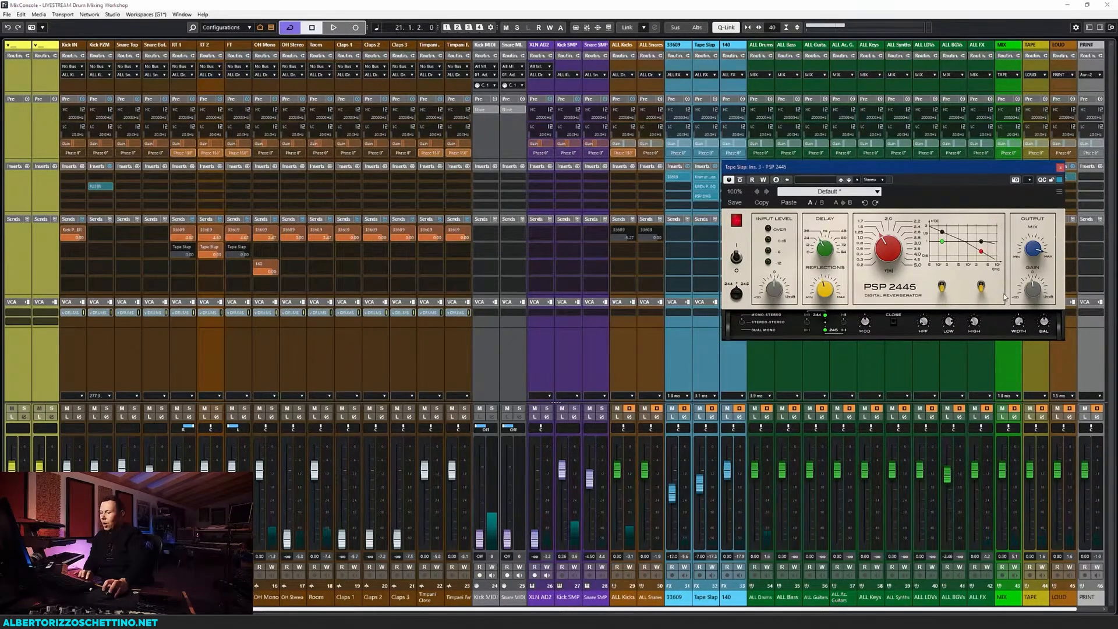
{"action": "left_click", "coordinate": [1060, 167]}
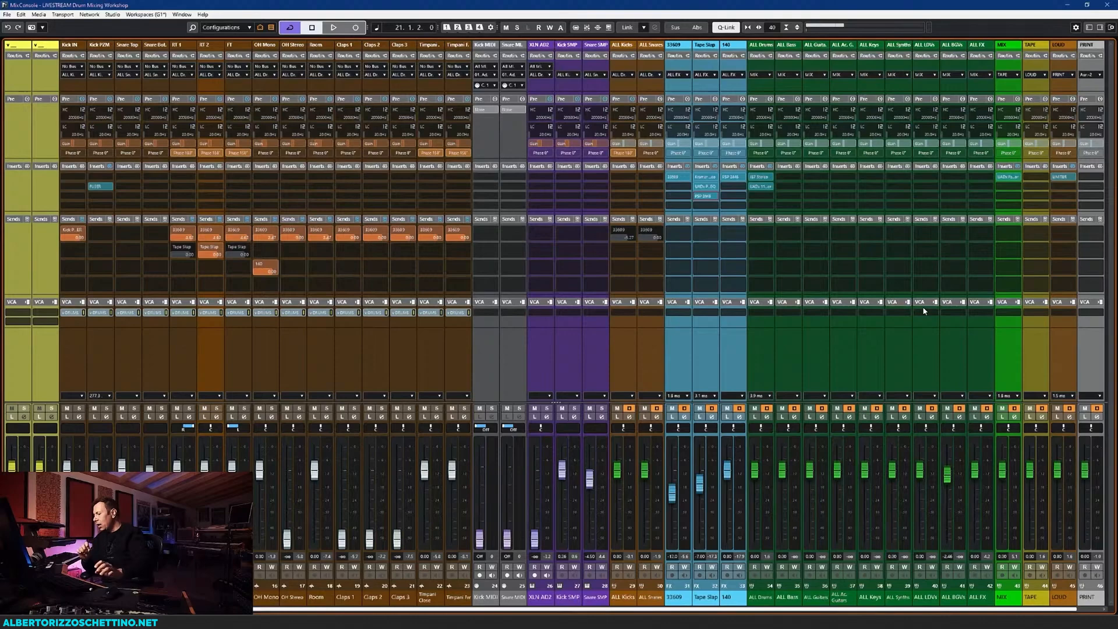